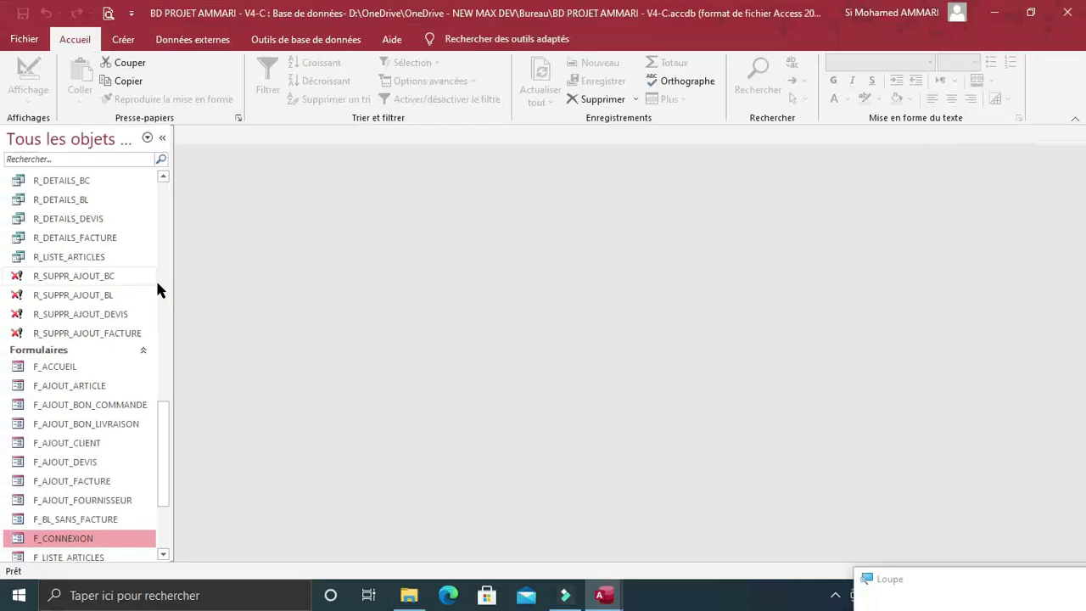
Switch to the V4 database's article list window and view the choices in the stock-status filter.
mouse_move(603, 595)
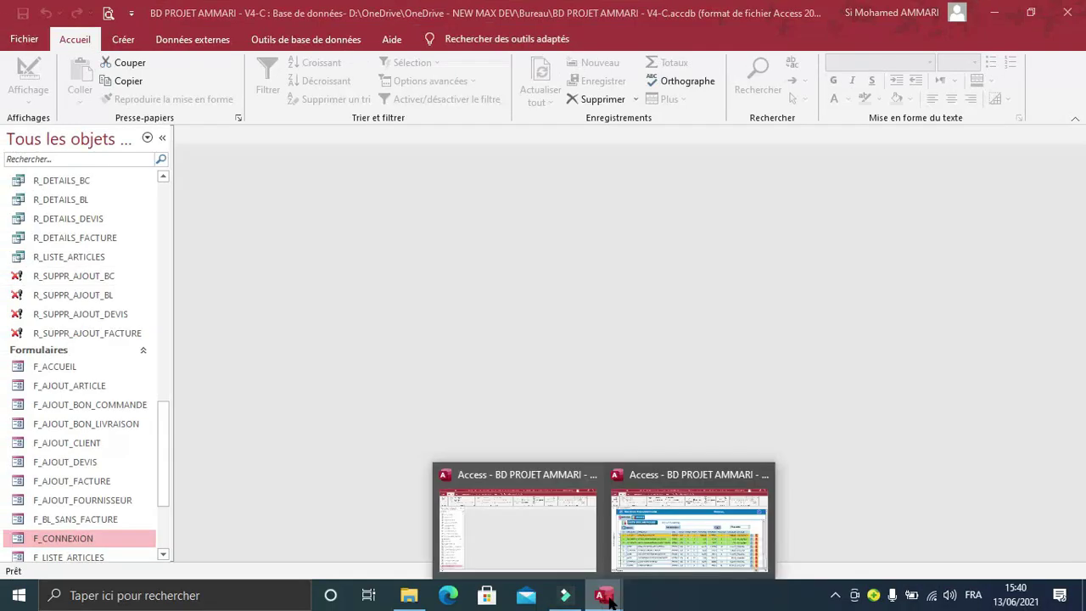
left_click(671, 539)
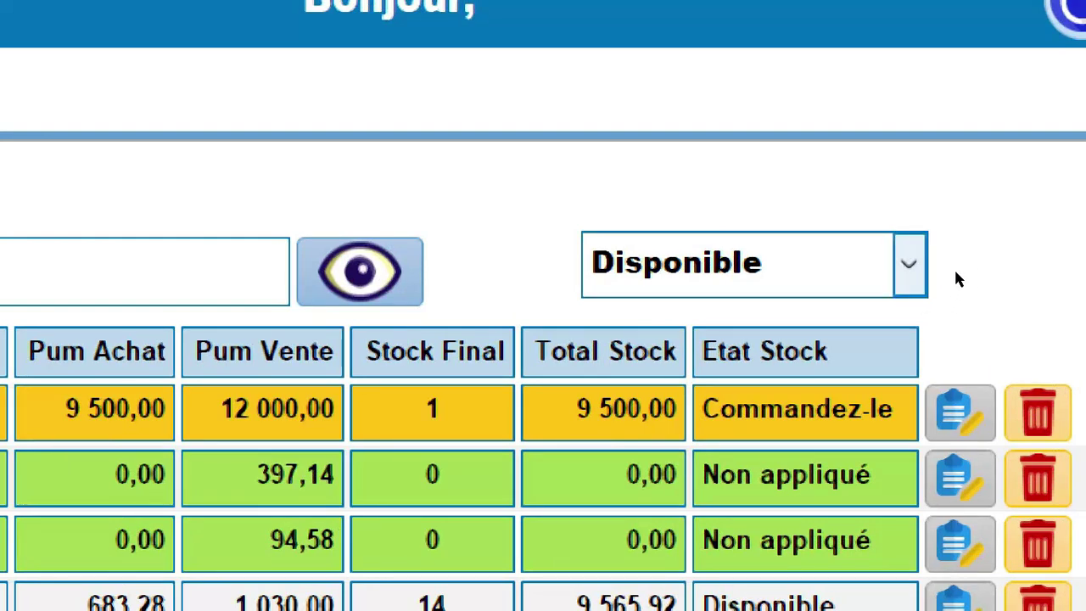
left_click(953, 270)
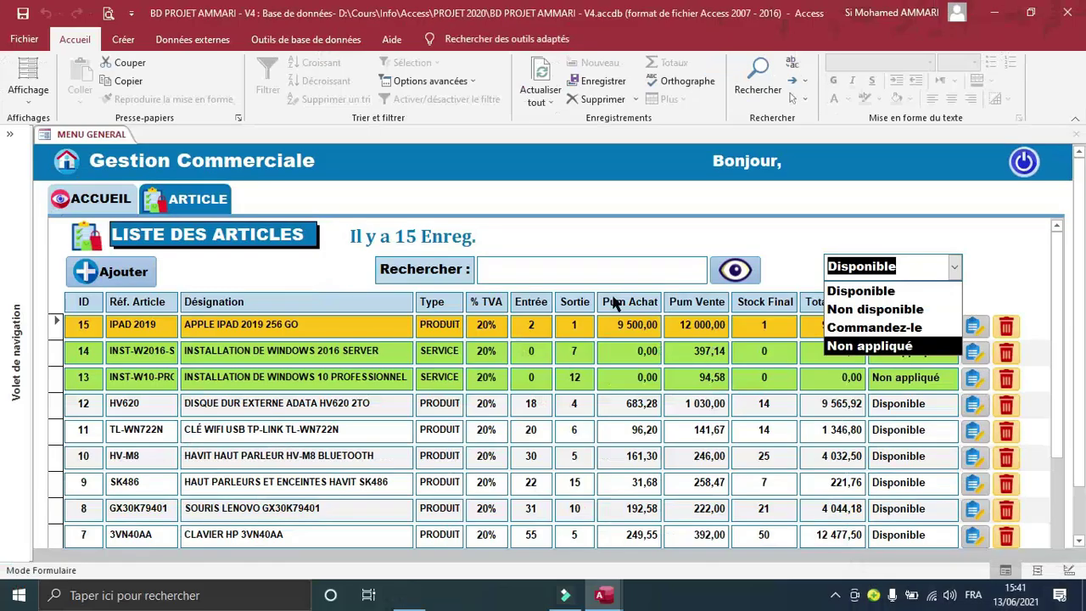
left_click(901, 212)
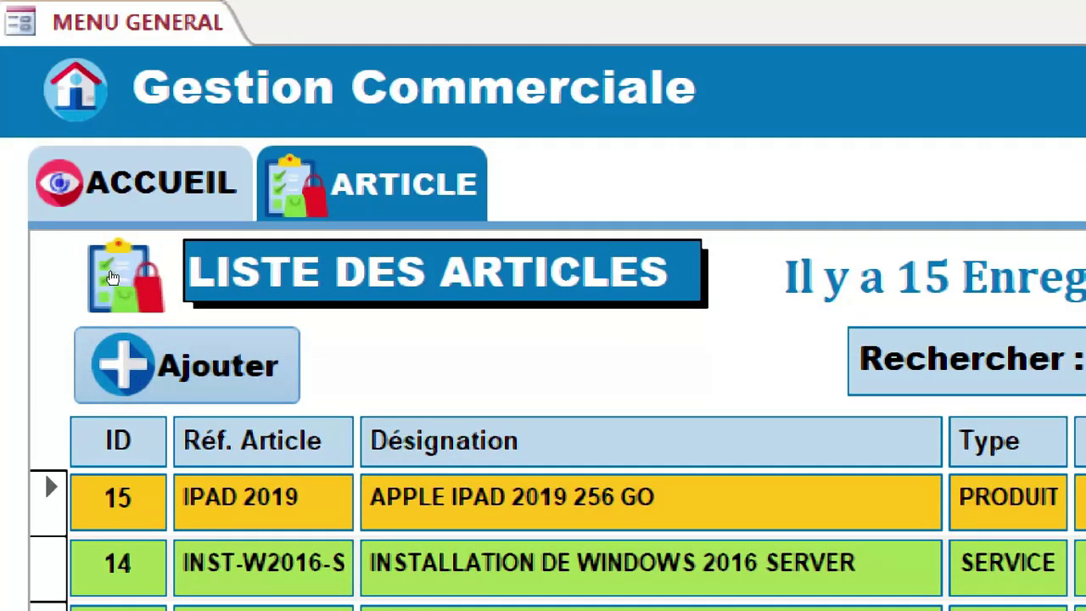
Start a new article with reference AZE and designation AZERTY.
left_click(187, 365)
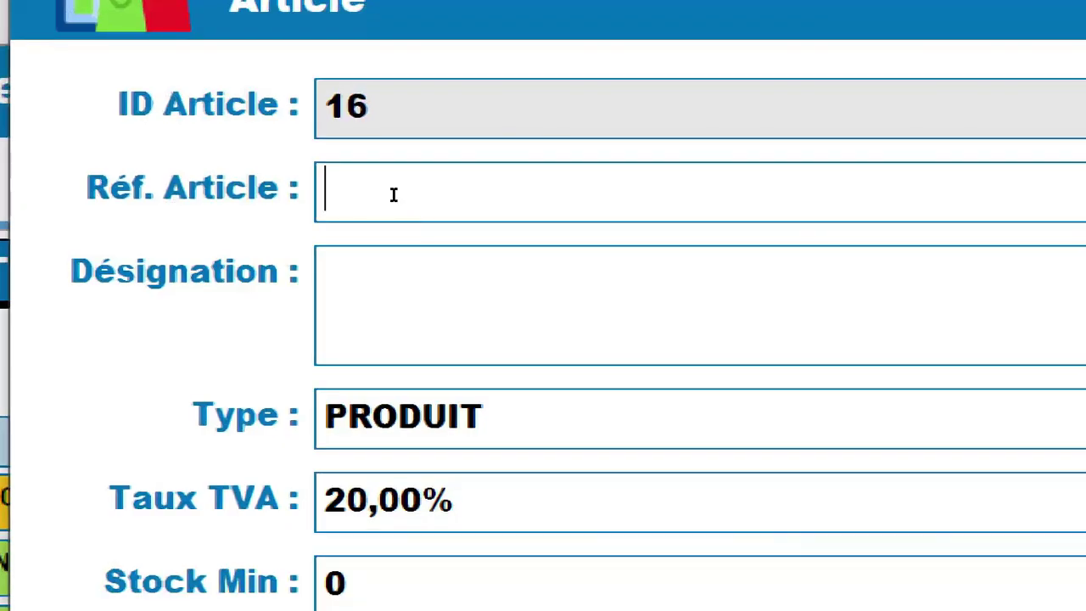
left_click(404, 202)
type("AZ")
left_click(417, 246)
left_click(397, 179)
type("E")
left_click(411, 256)
type("QA")
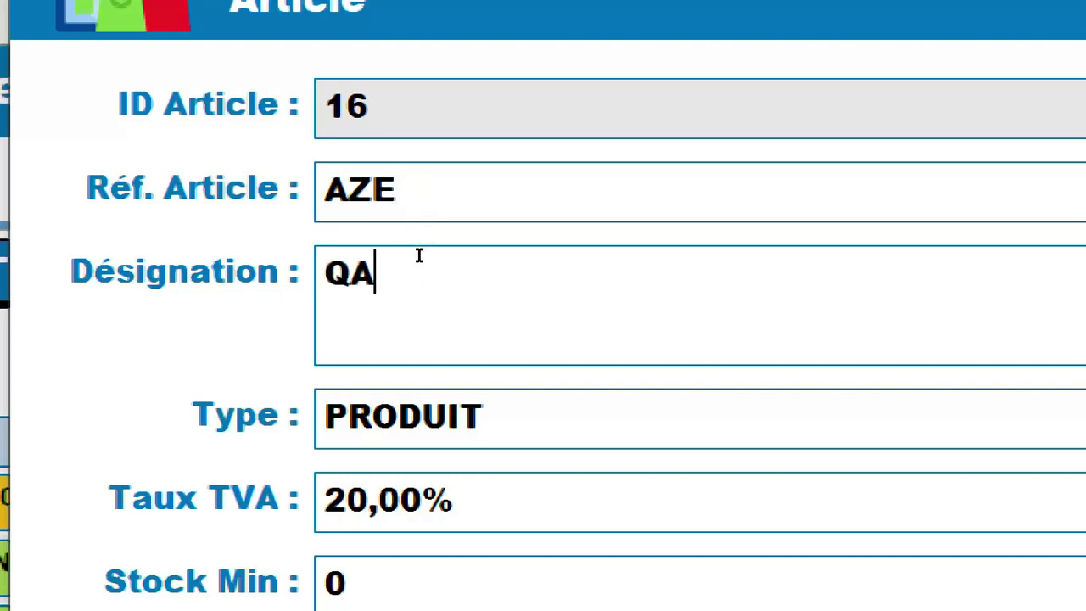
type("ZERTY")
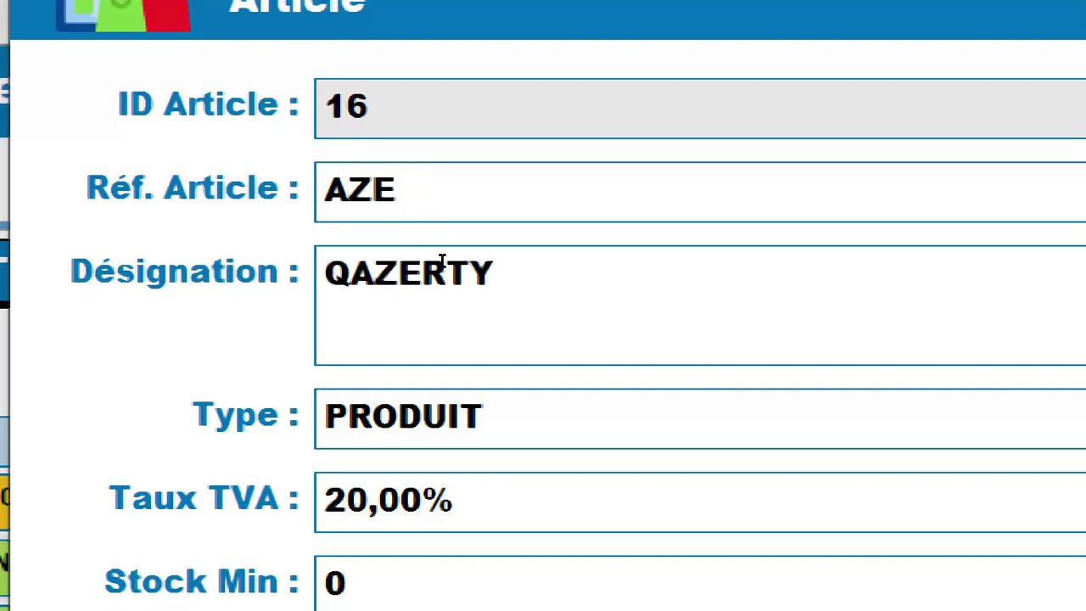
left_click_drag(382, 233, 356, 228)
key("BackSpace")
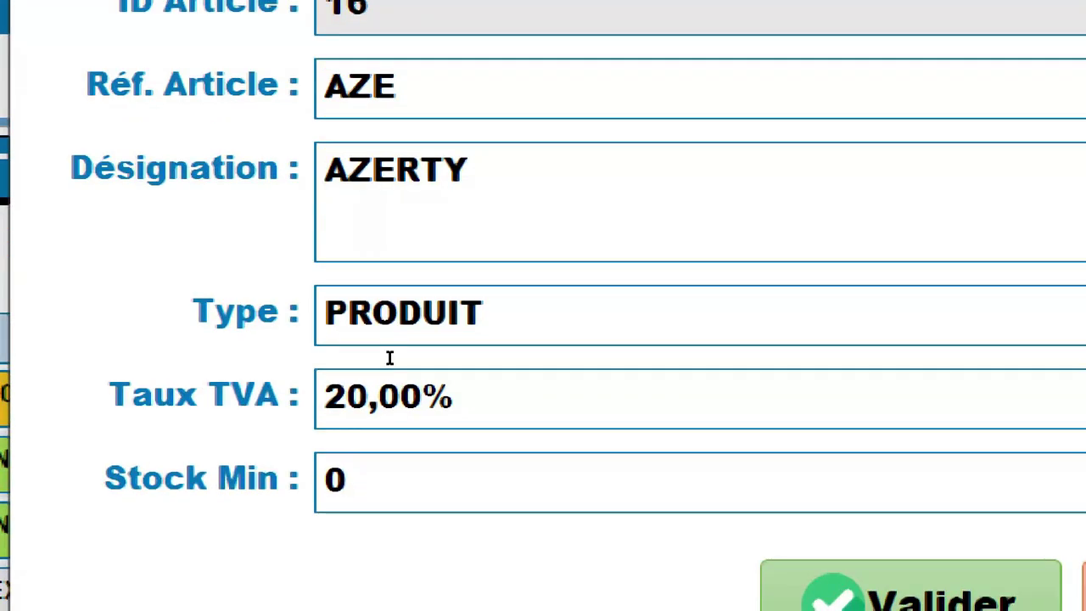
Set the new article's minimum stock to 2 and save the article.
left_click(389, 358)
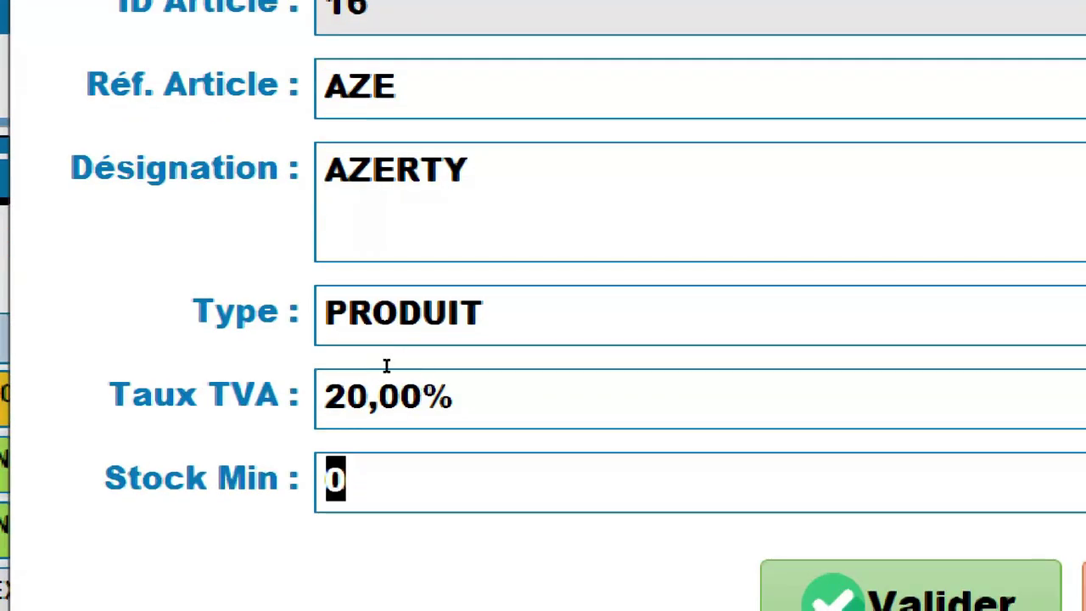
type("2")
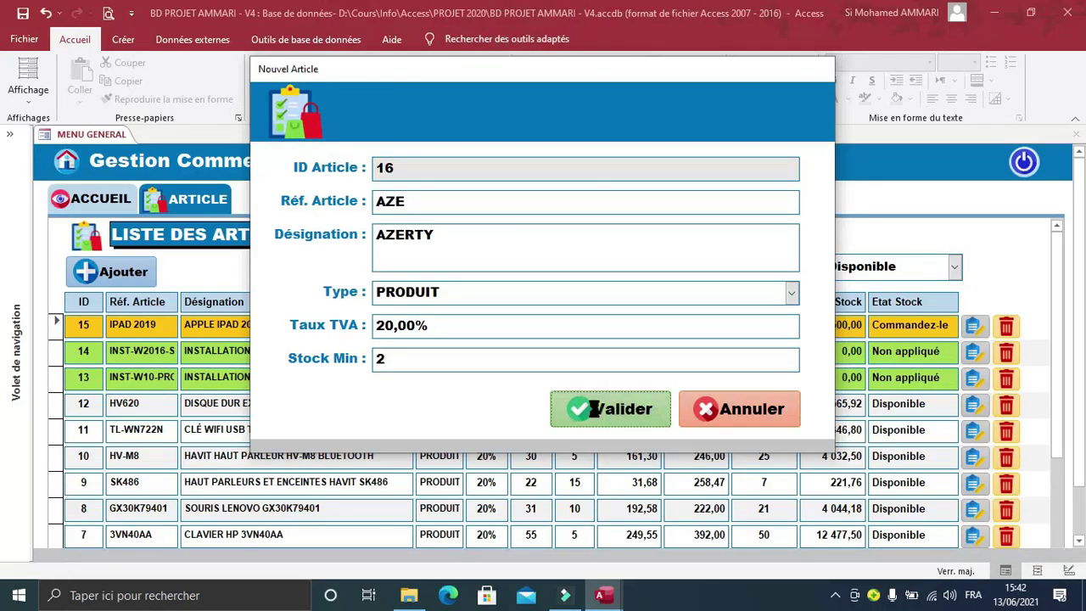
left_click(815, 522)
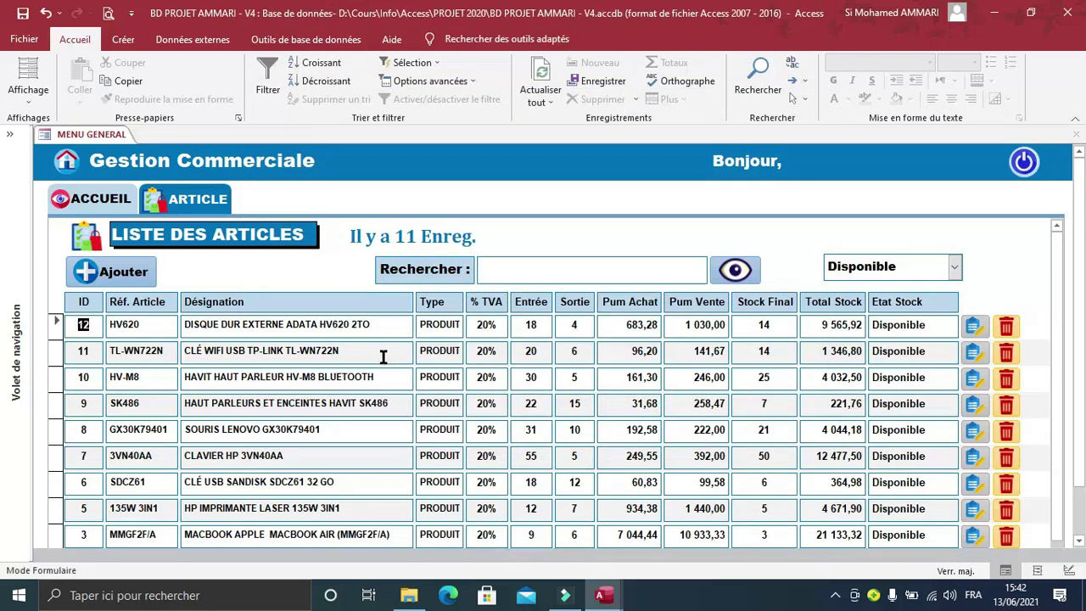
Look through the filtered article list and reset the filters to display all articles.
scroll(383, 356, "down", 1)
scroll(378, 349, "up", 2)
left_click(954, 268)
left_click(736, 270)
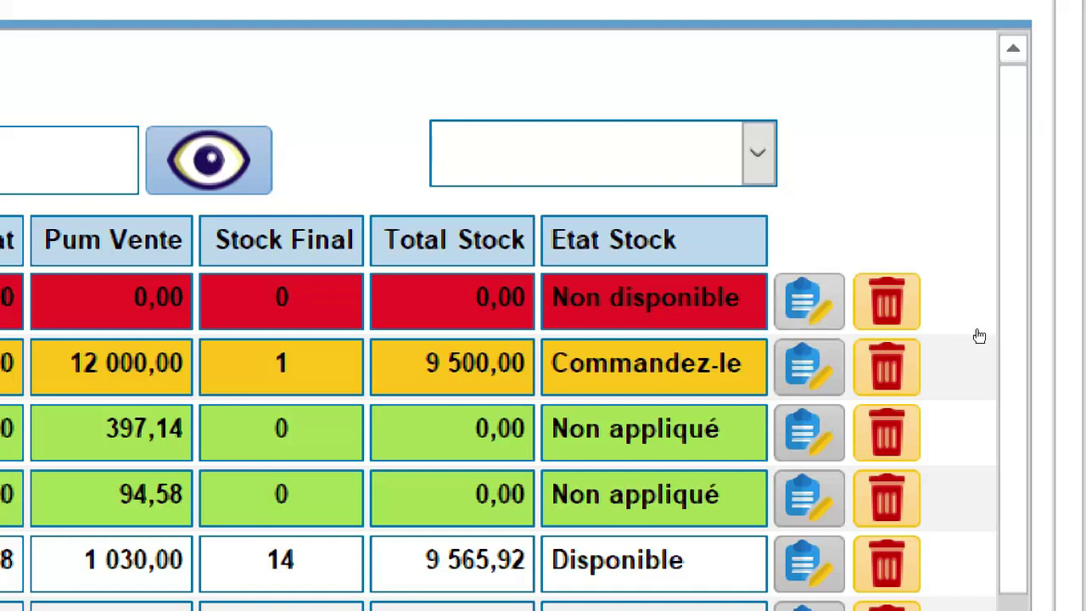
Edit article AZERTY, changing its reference to QZE and its designation to QZERTY.
left_click(810, 302)
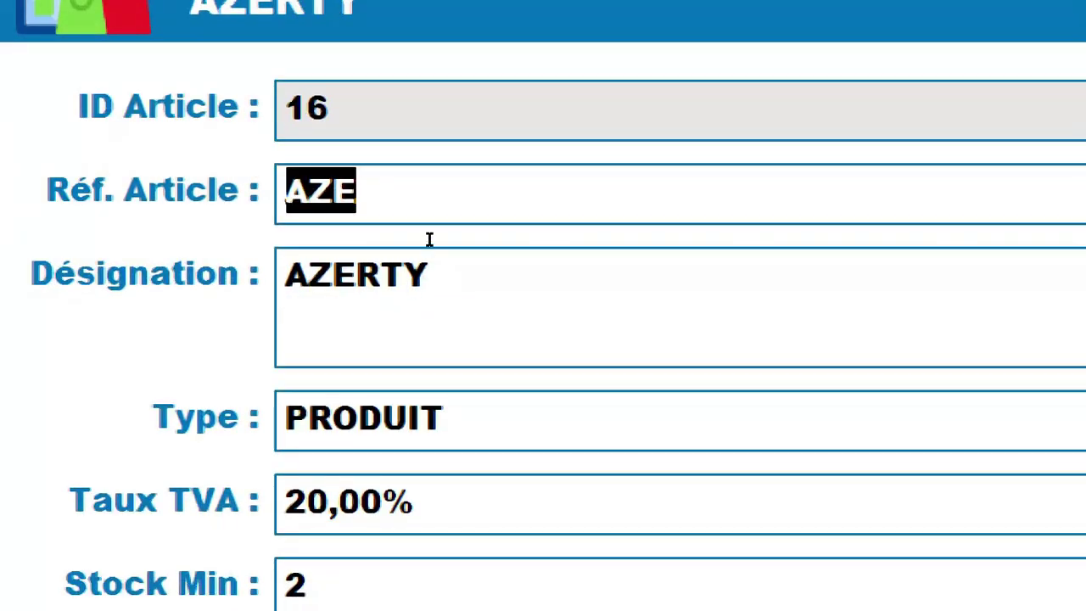
left_click(383, 204)
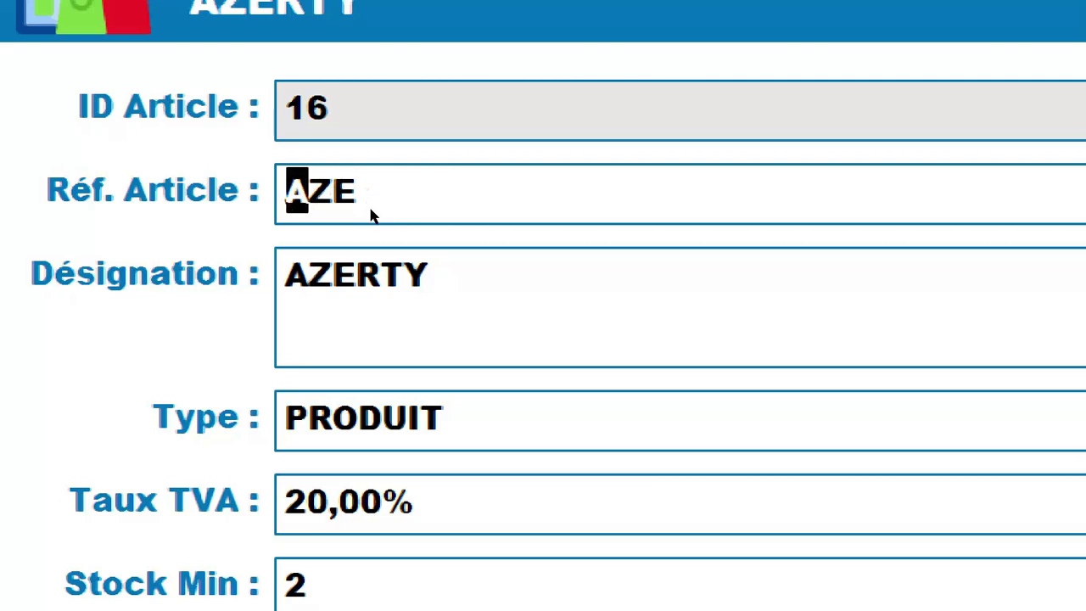
type("Q")
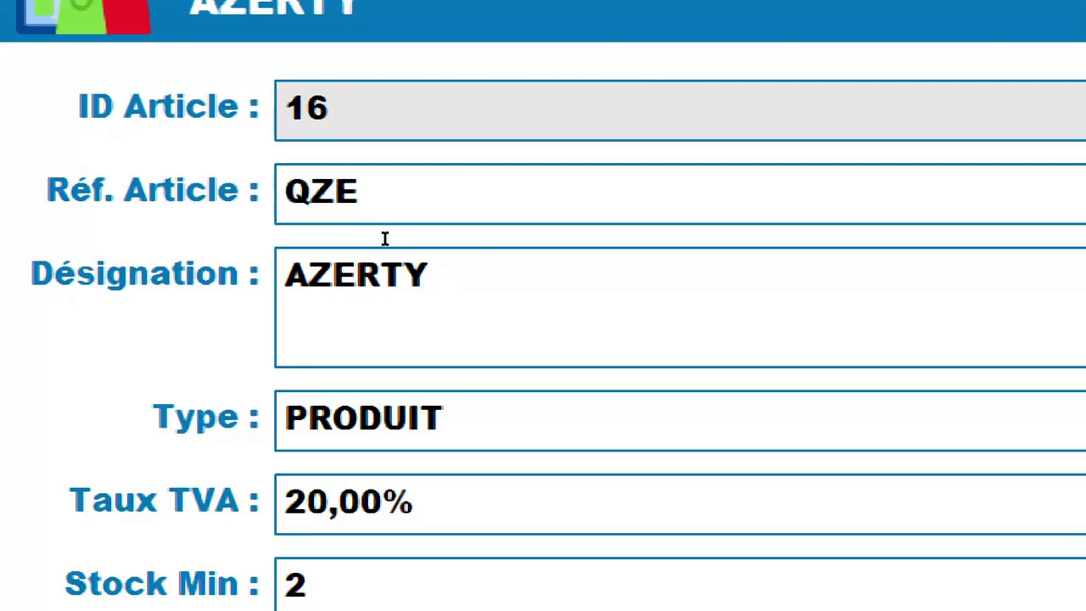
left_click_drag(384, 239, 369, 236)
type("Q")
Set the article's minimum stock to 5 and its type to SERVICE, and save the changes.
left_click_drag(401, 359, 359, 352)
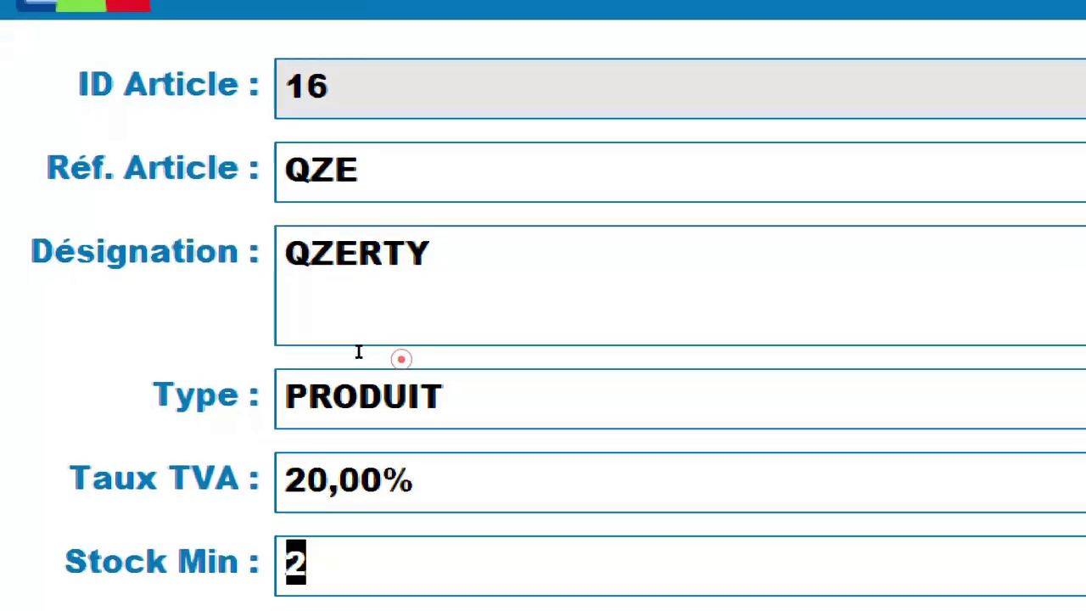
type("5")
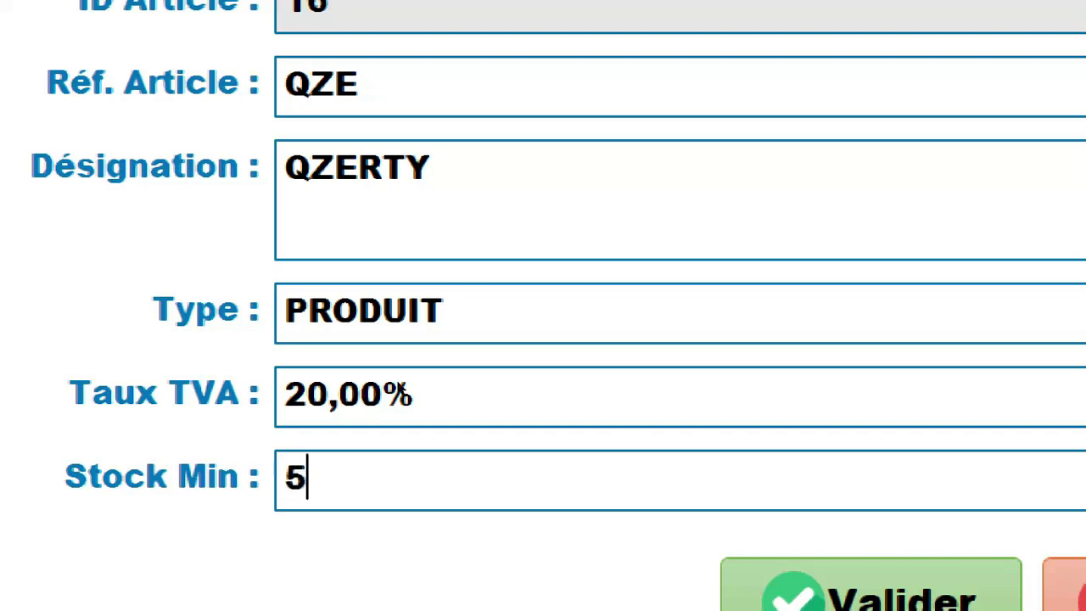
left_click(461, 291)
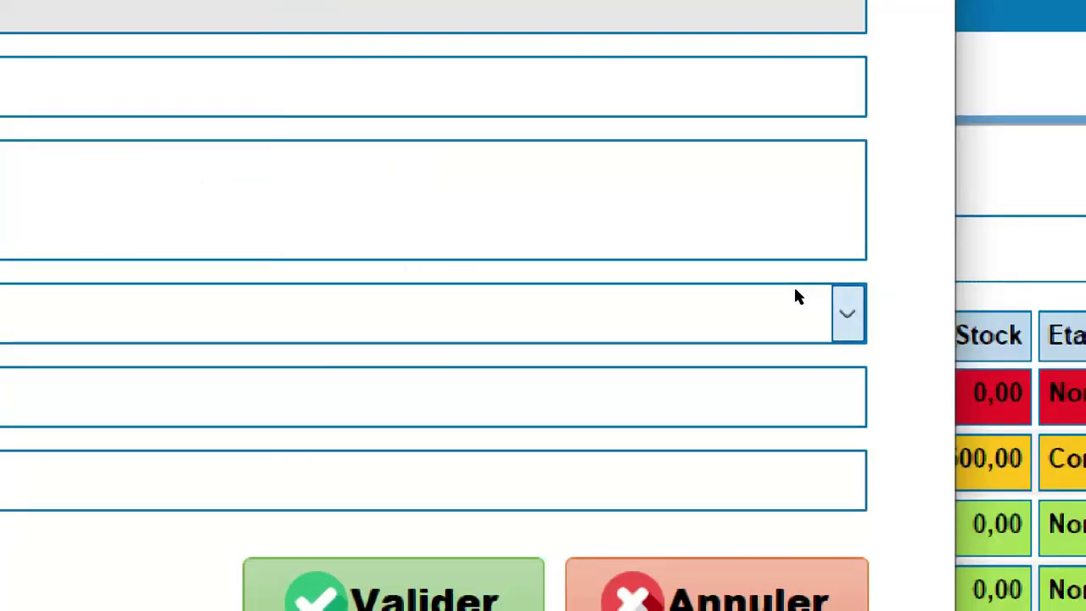
left_click(796, 289)
left_click(414, 329)
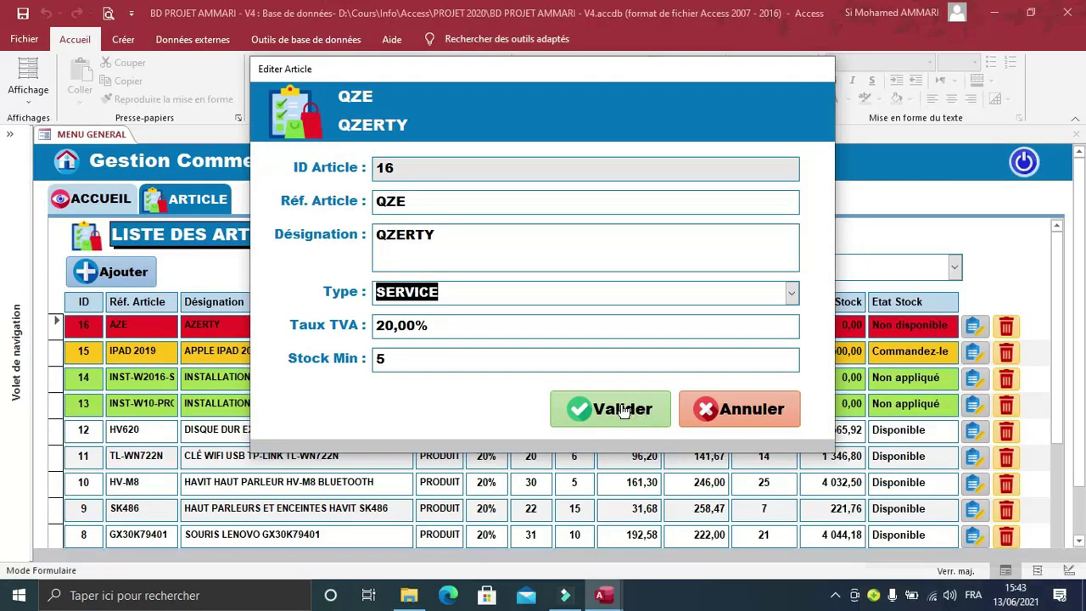
left_click(891, 521)
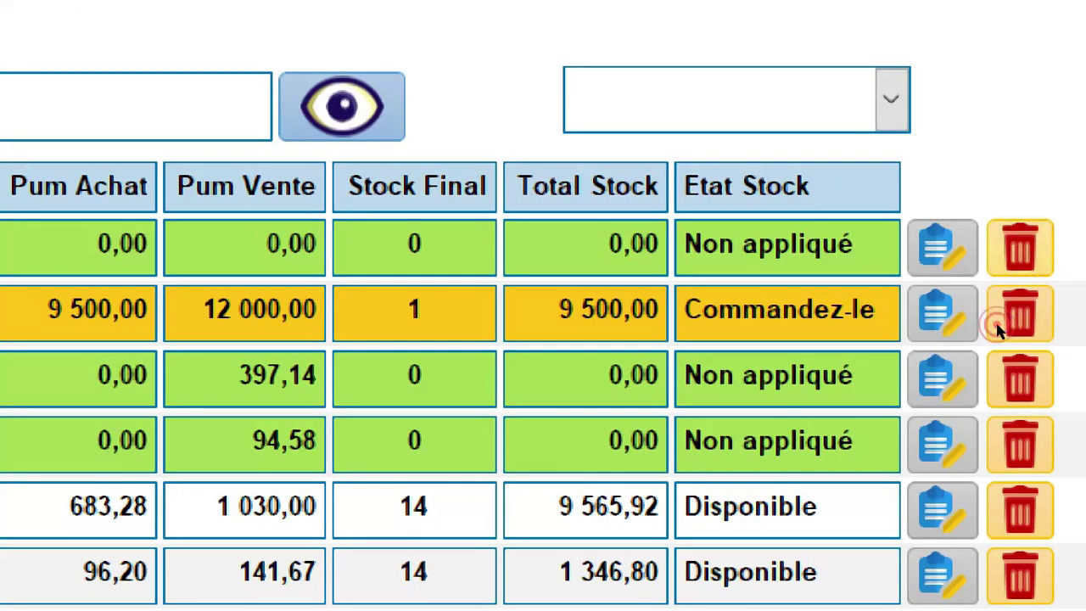
Delete article QZERTY from the list and confirm the deletion.
left_click(999, 309)
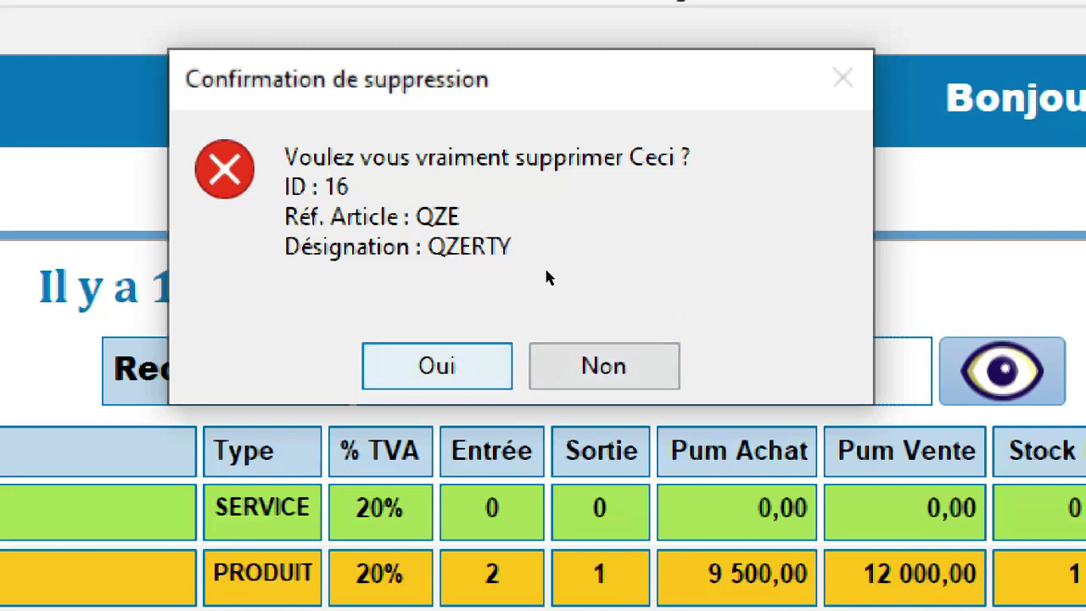
key("Return")
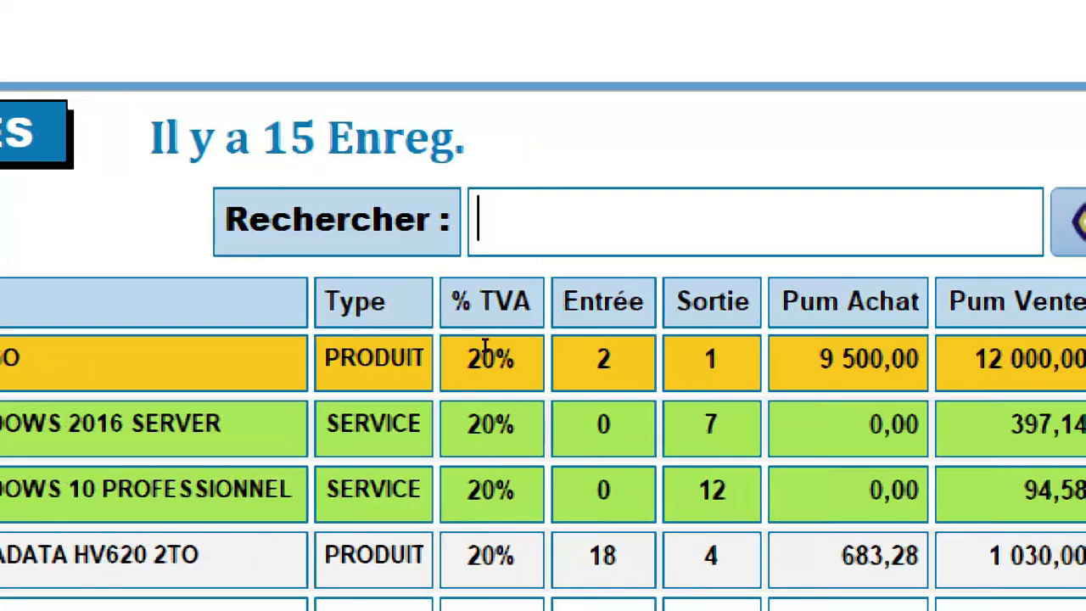
Search the article list for SERVICE and clear the search.
type("SERVICE")
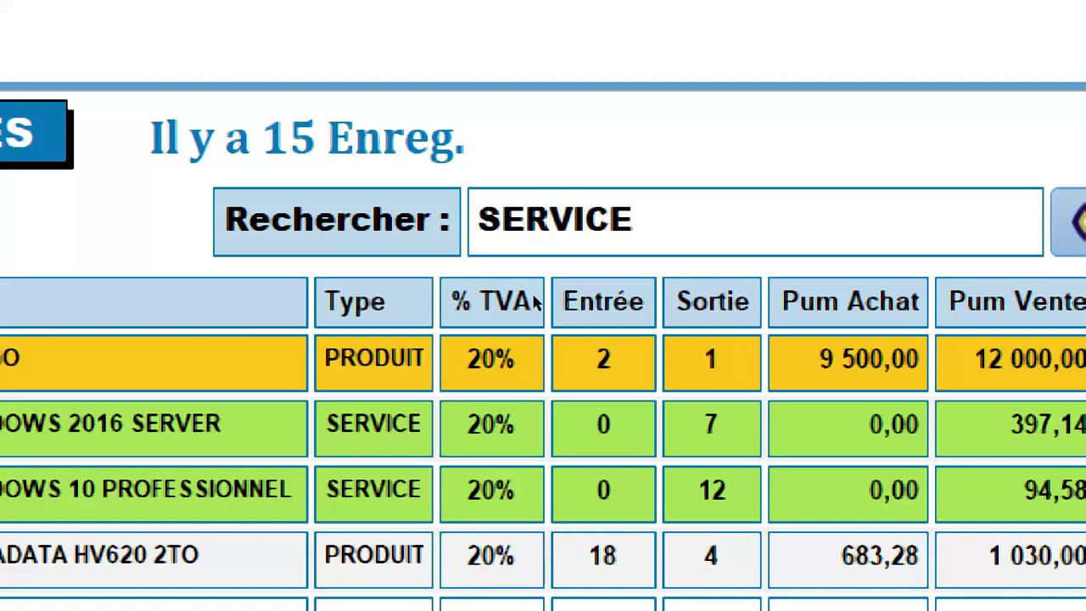
key("Return")
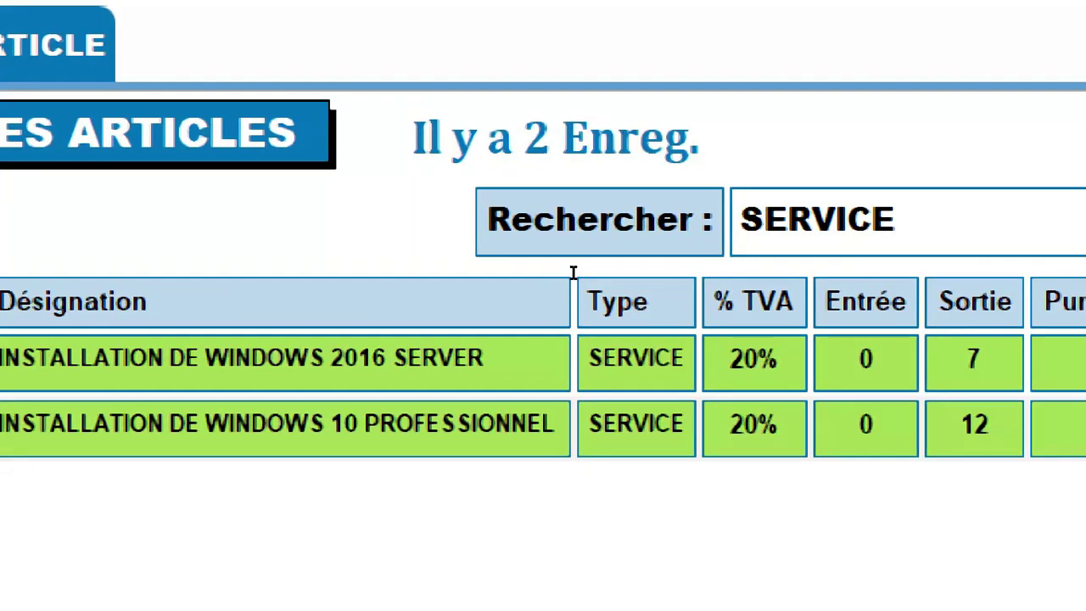
left_click(517, 273)
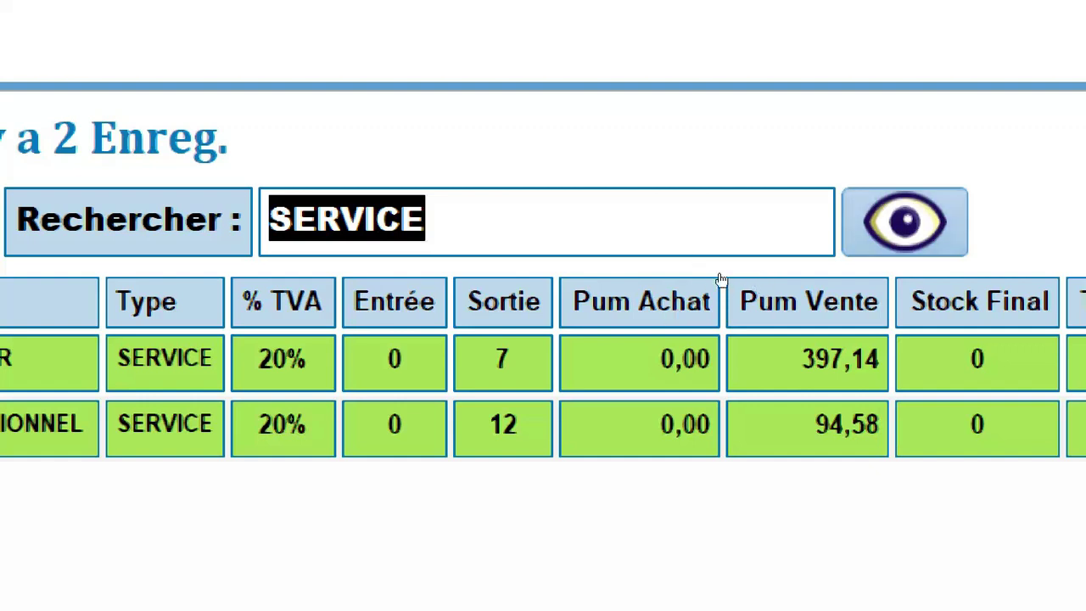
key("BackSpace")
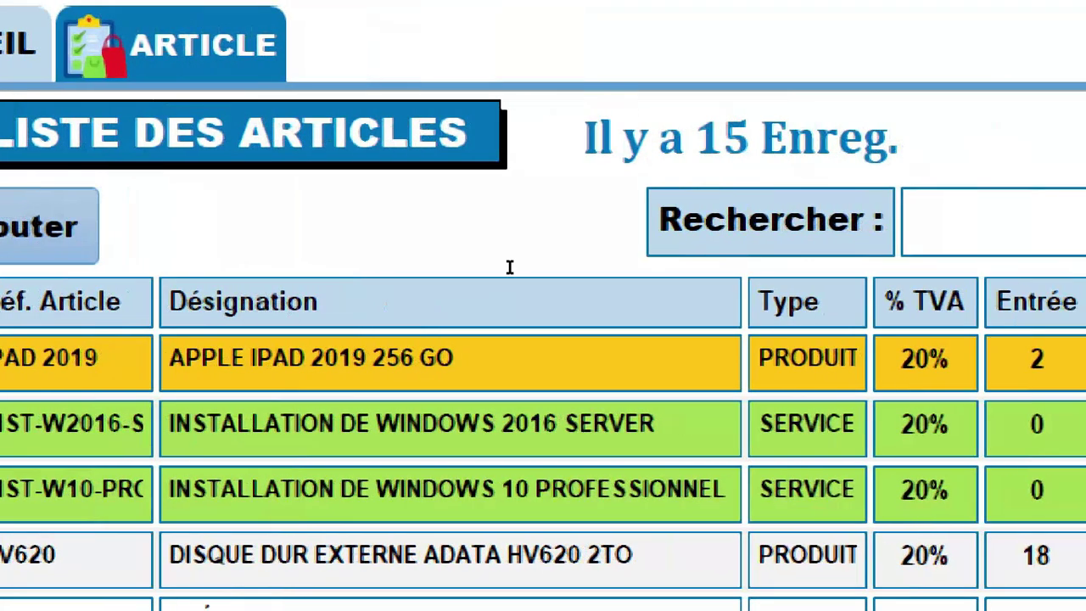
Search the articles for APPLE with the stock status Disponible, and reset the filters to list all articles.
left_click(510, 266)
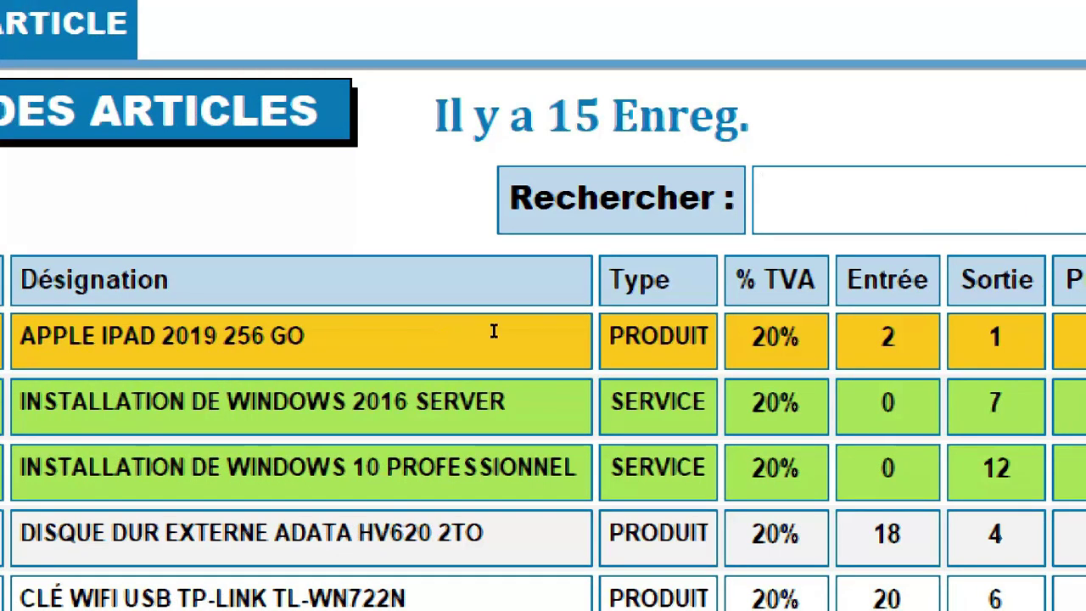
type("APPLE")
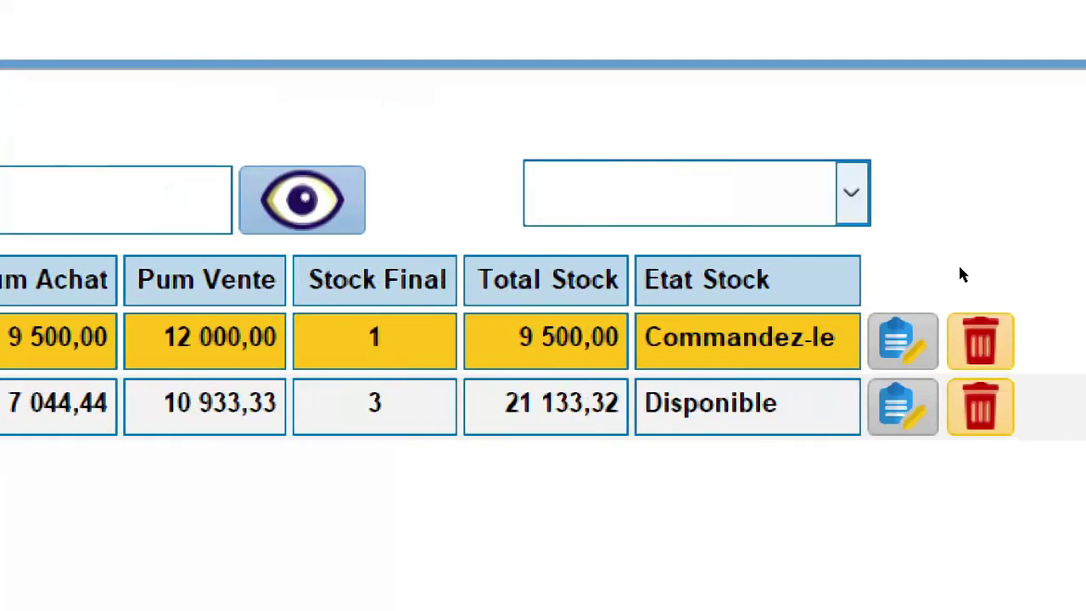
left_click(958, 265)
left_click(958, 264)
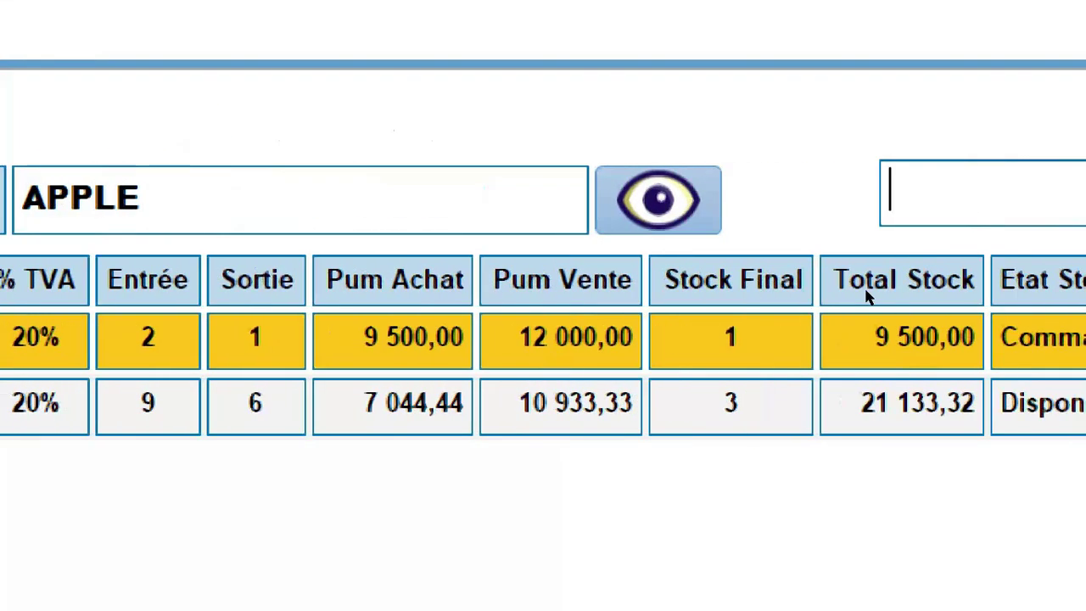
left_click(958, 266)
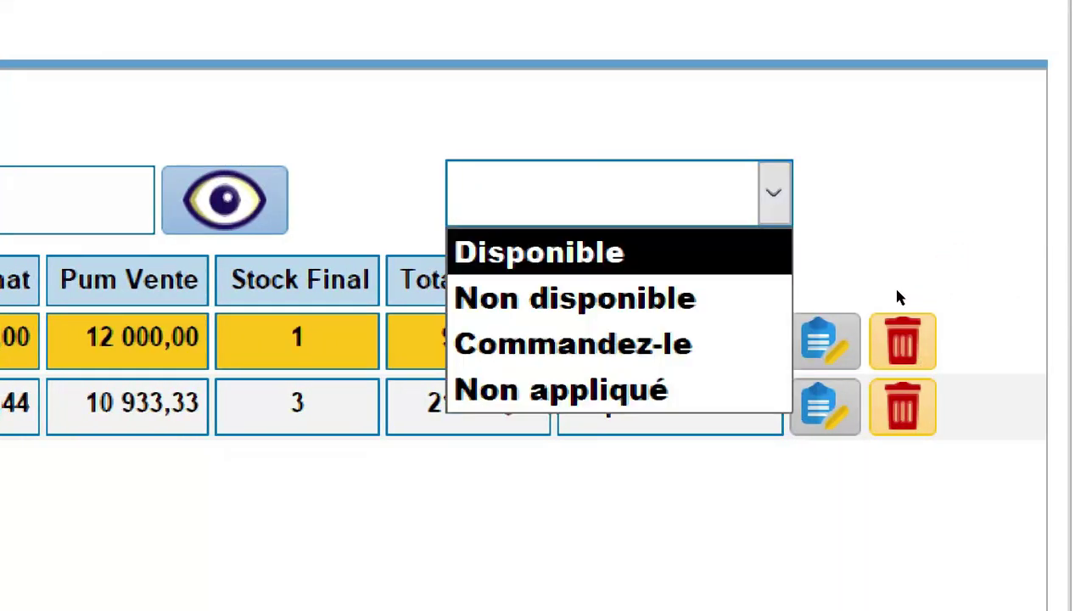
left_click(897, 289)
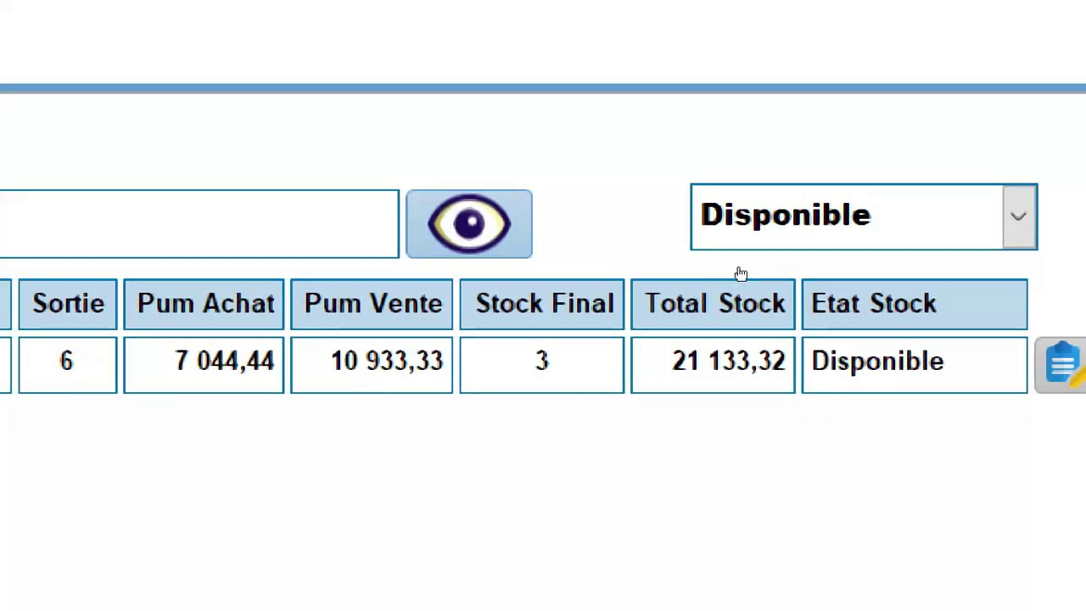
left_click(740, 275)
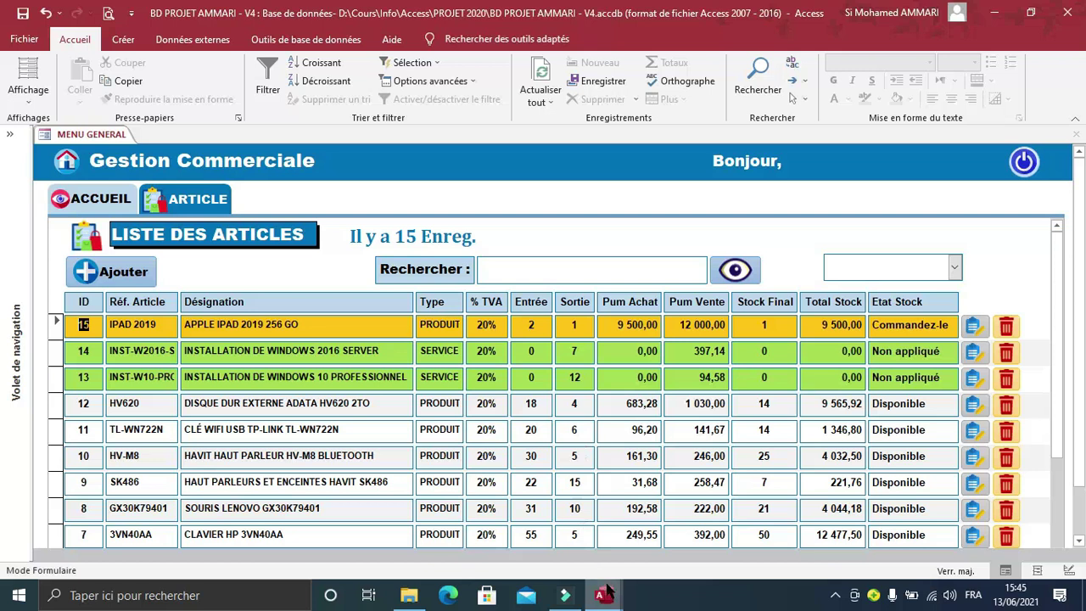
Switch to the V4-C database and open the F_CONNEXION login form.
mouse_move(603, 595)
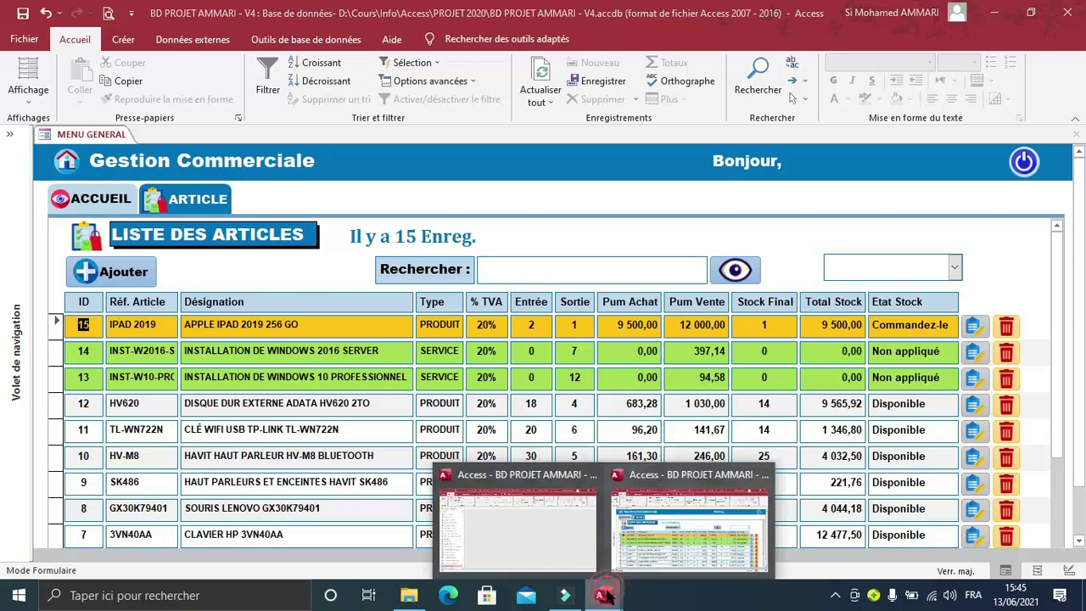
left_click(523, 529)
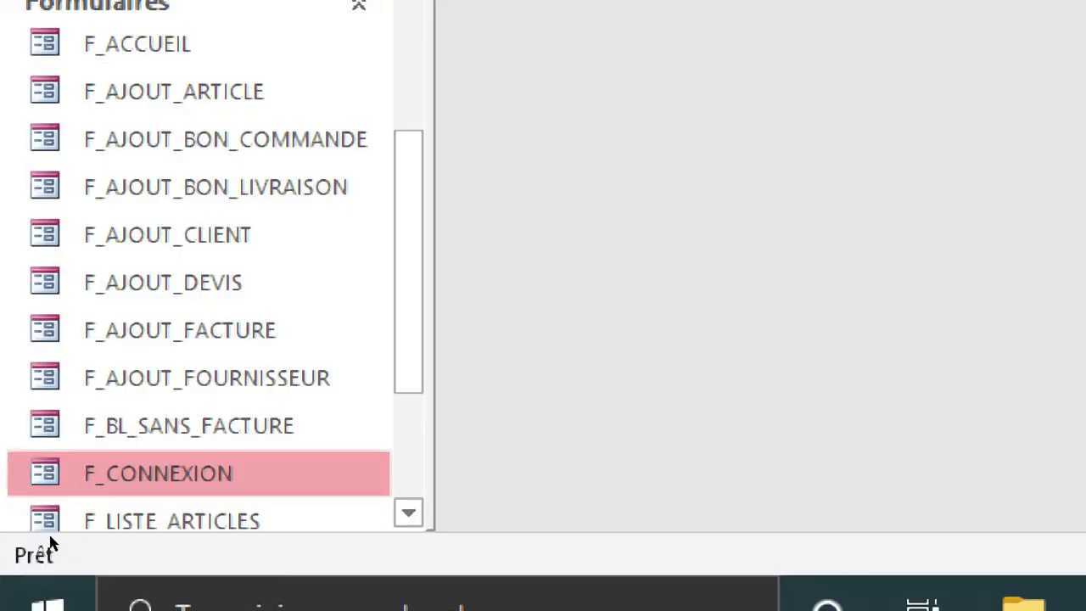
key("shift+F10")
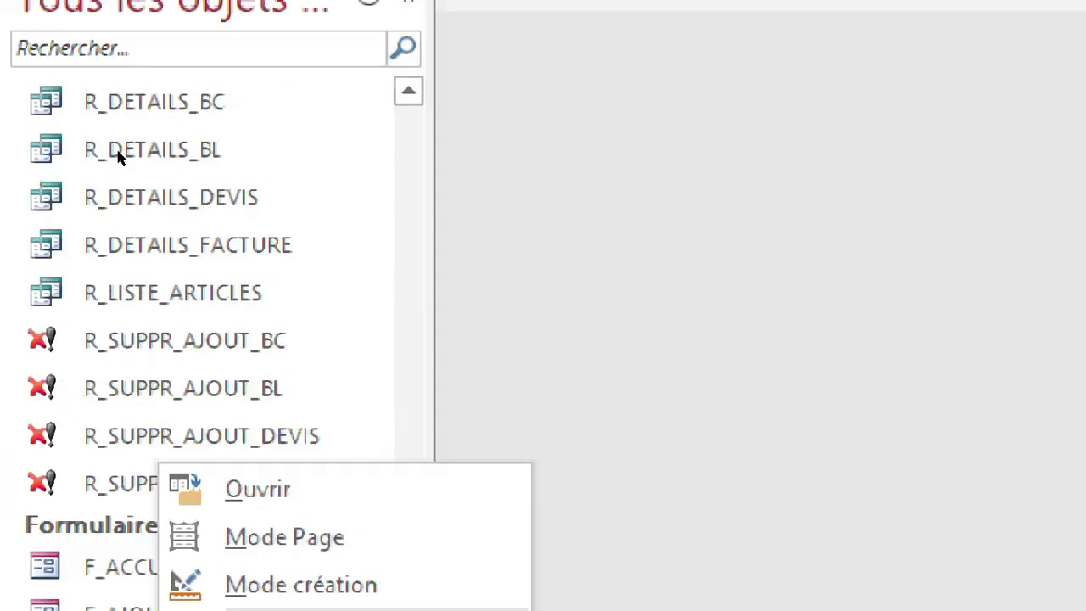
left_click(258, 588)
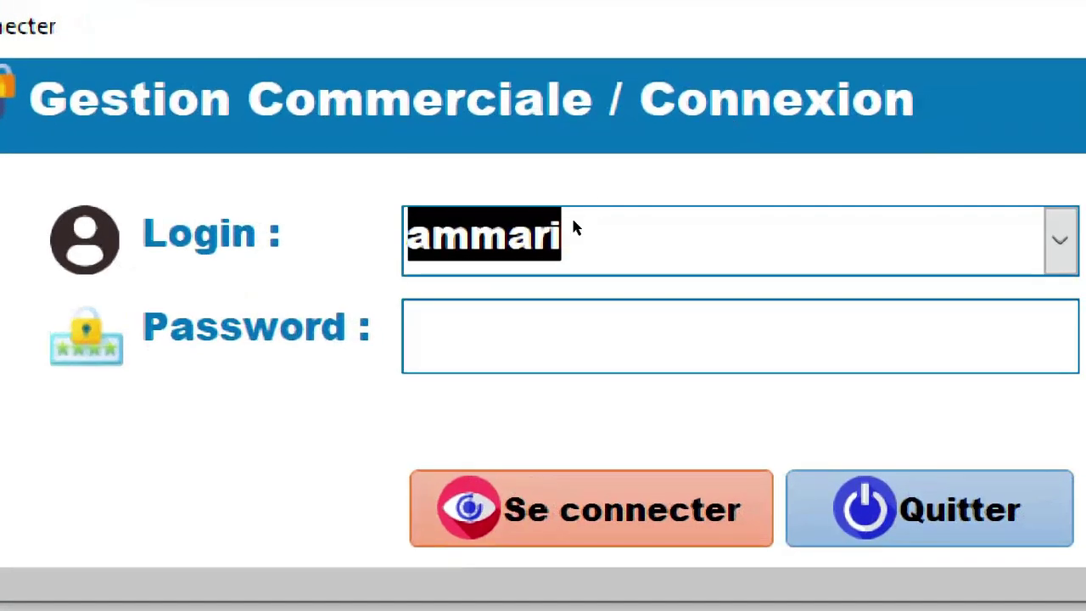
Log in with the account password, then show the article list and try its Ajouter button.
key("Tab")
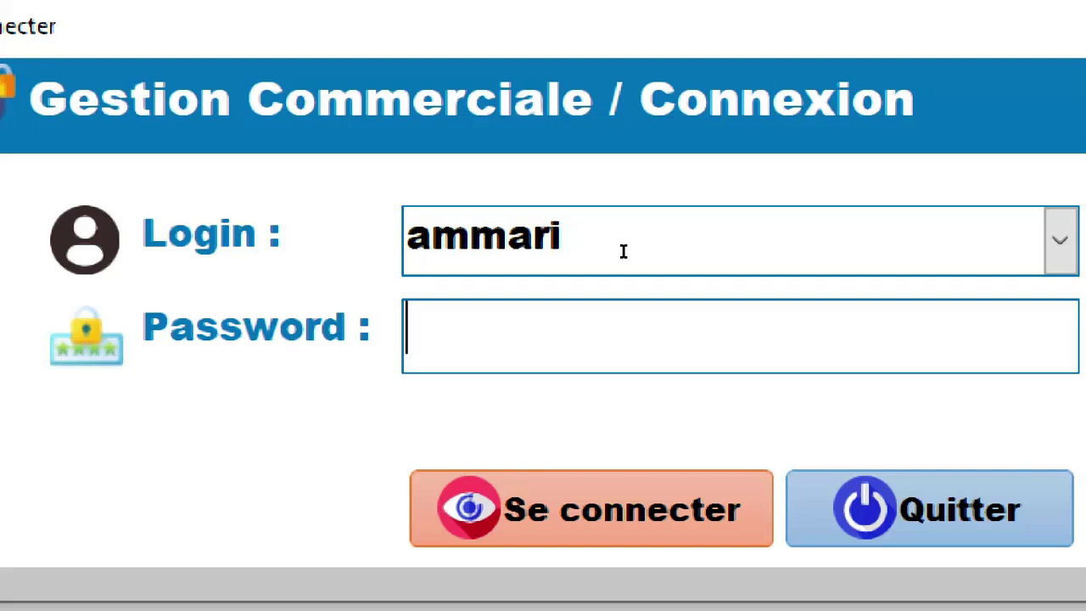
type("***")
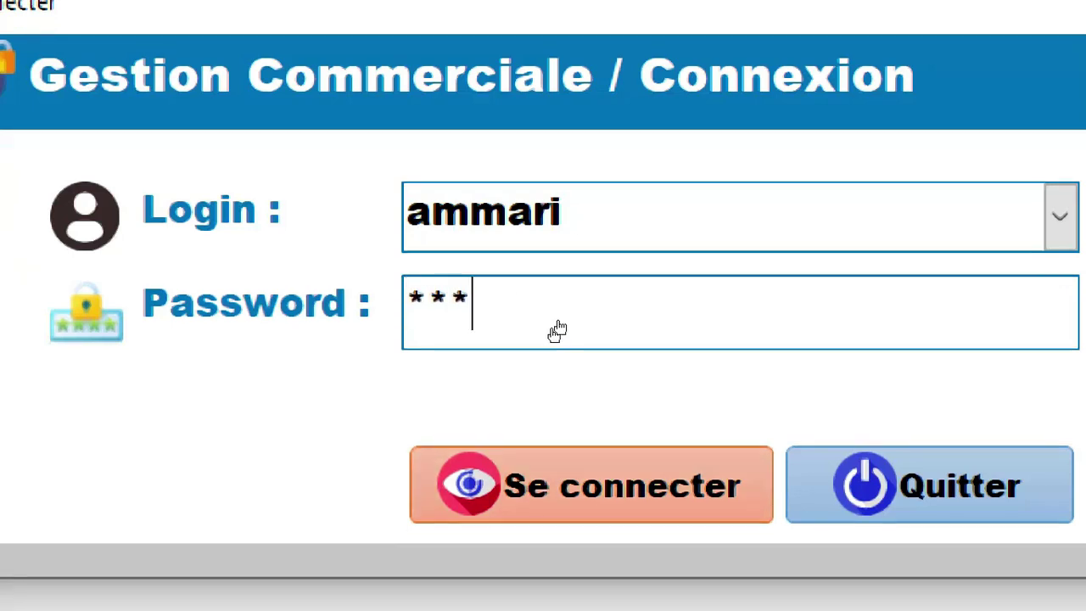
left_click(557, 317)
left_click_drag(578, 246, 447, 219)
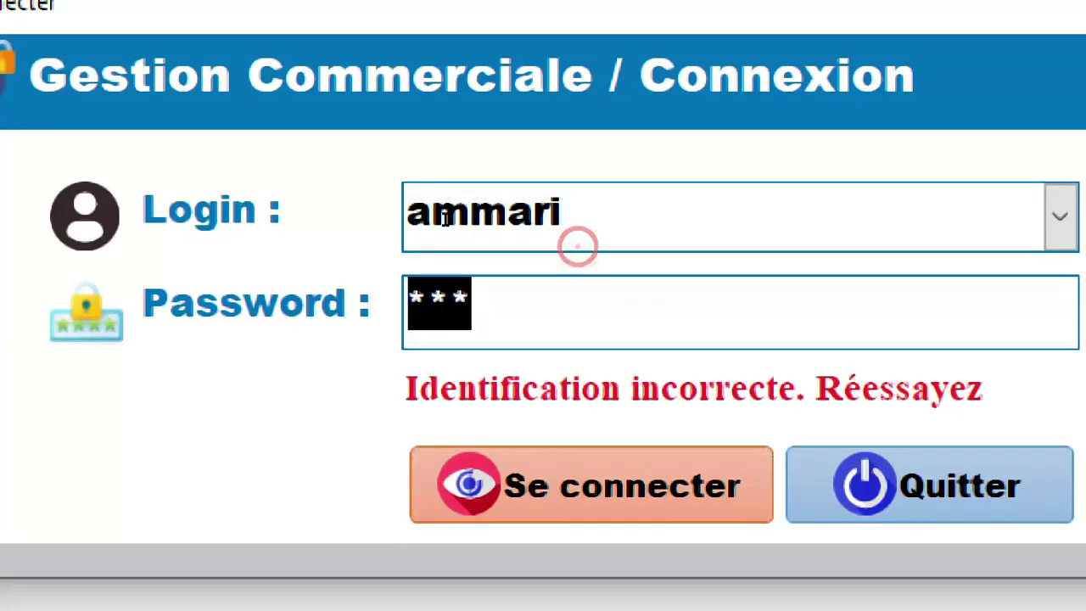
type("***")
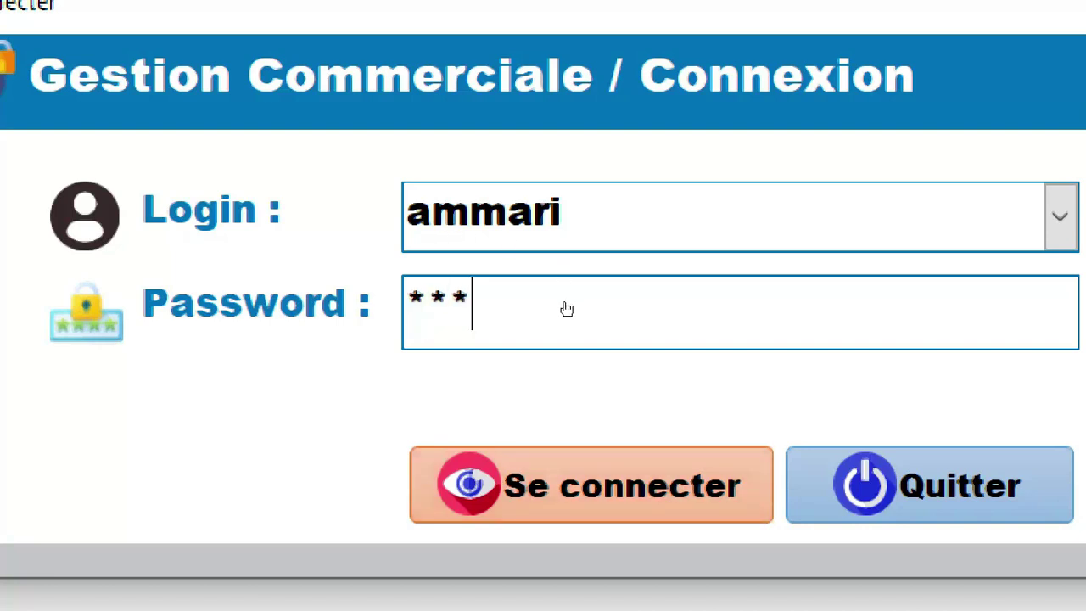
key("Return")
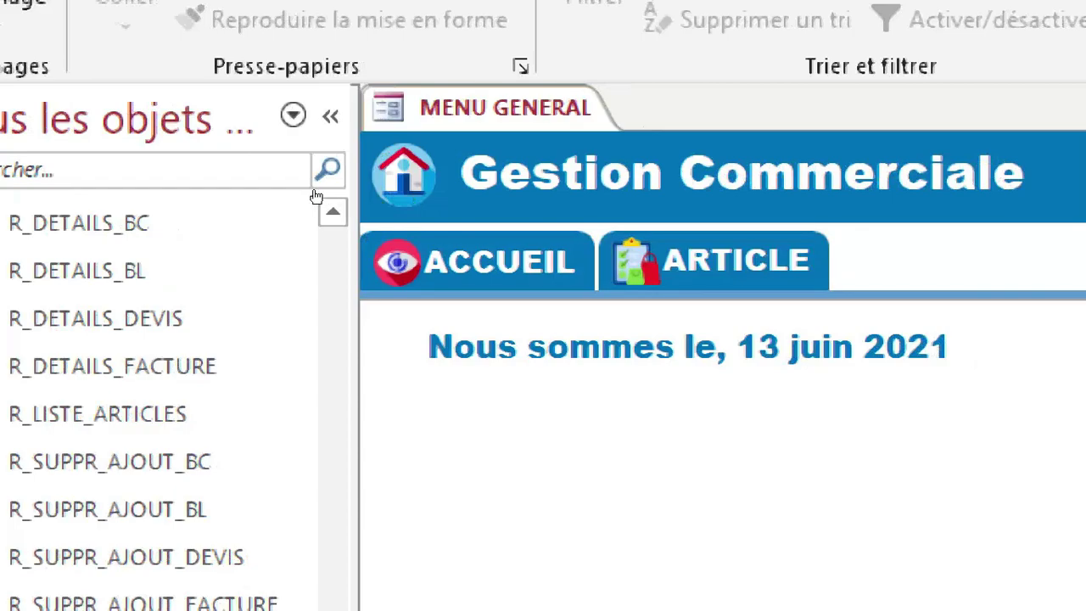
left_click(717, 260)
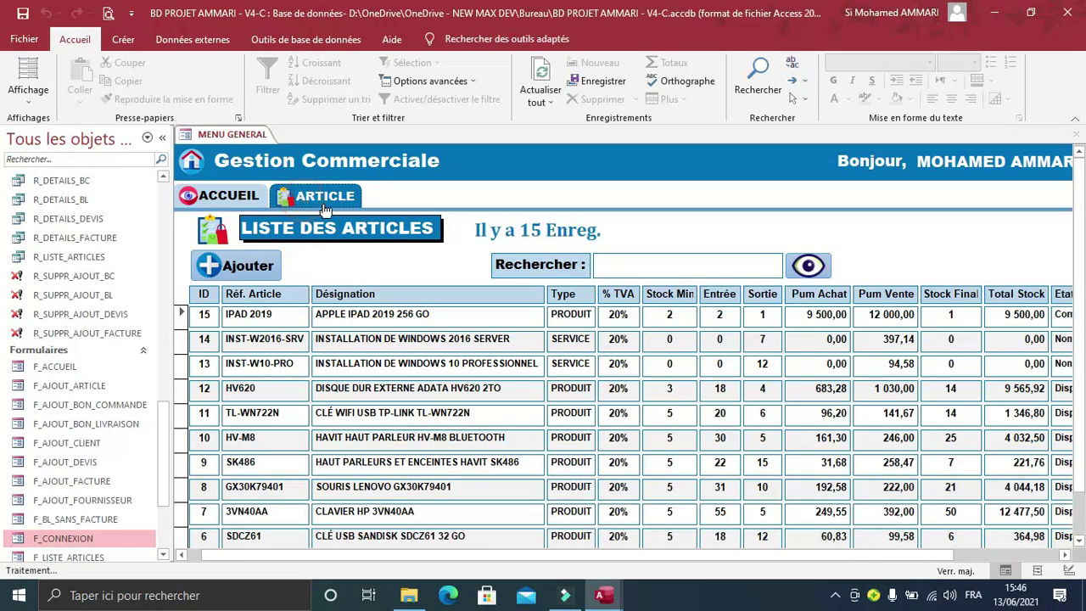
left_click(260, 275)
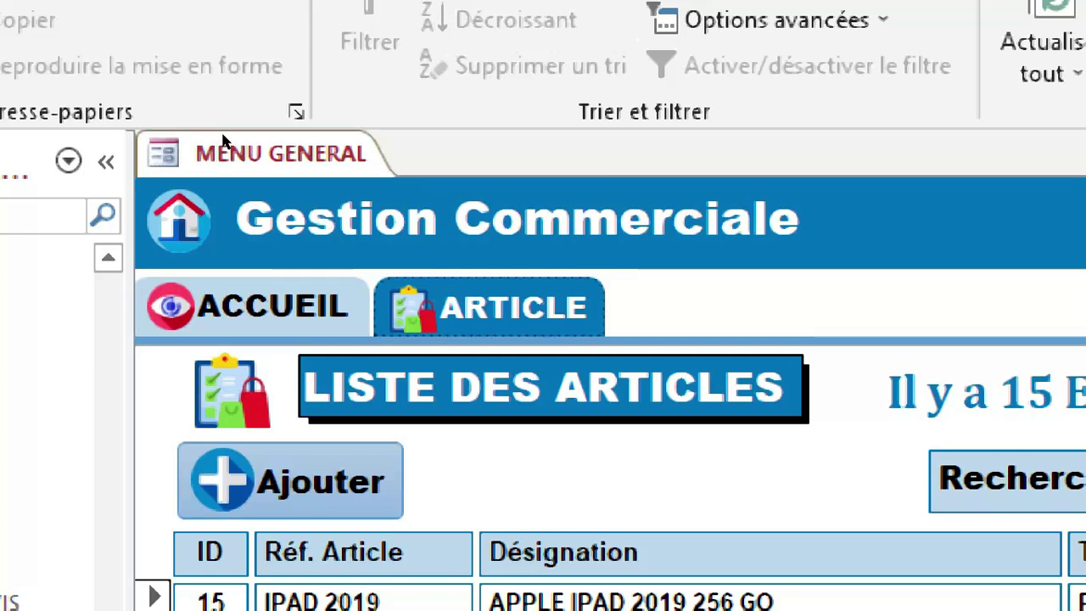
Switch the MENU GENERAL form to design view and select the Ajouter button in the article list's header.
right_click(223, 142)
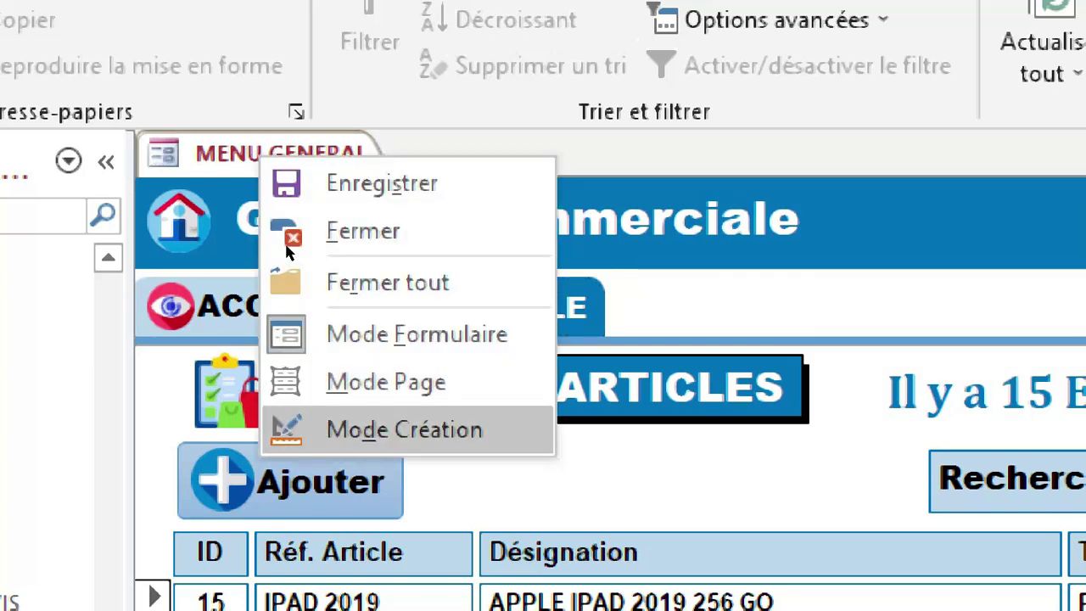
key("Return")
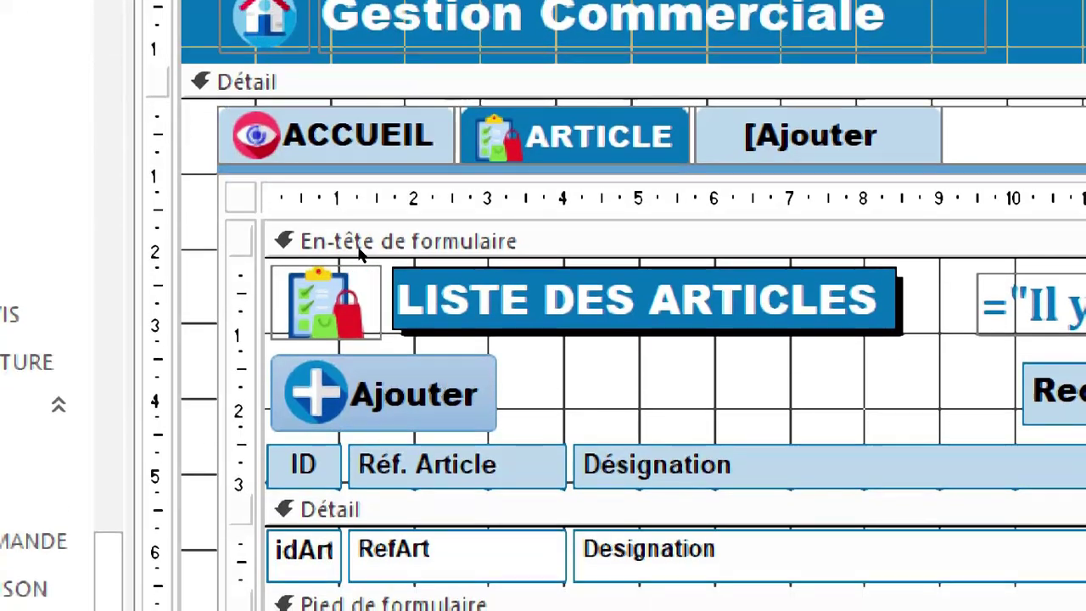
left_click(357, 247)
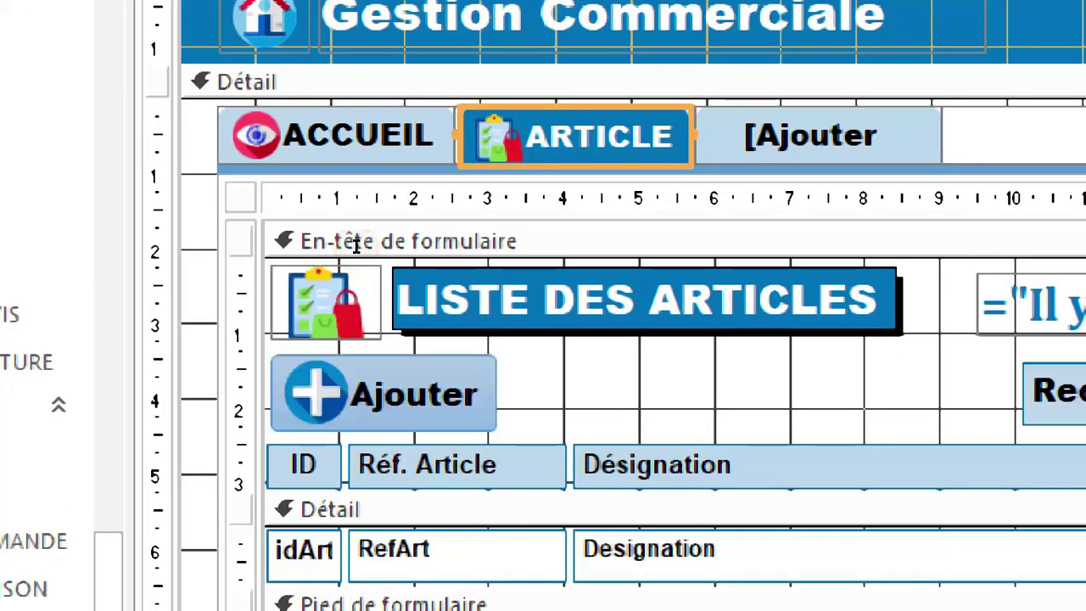
left_click(286, 361)
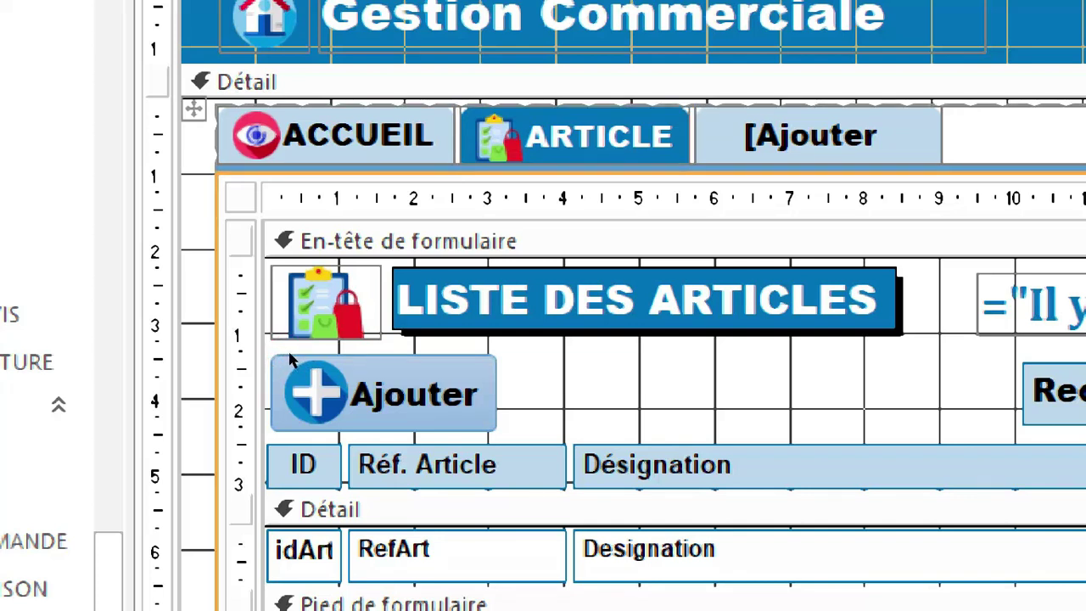
left_click(288, 363)
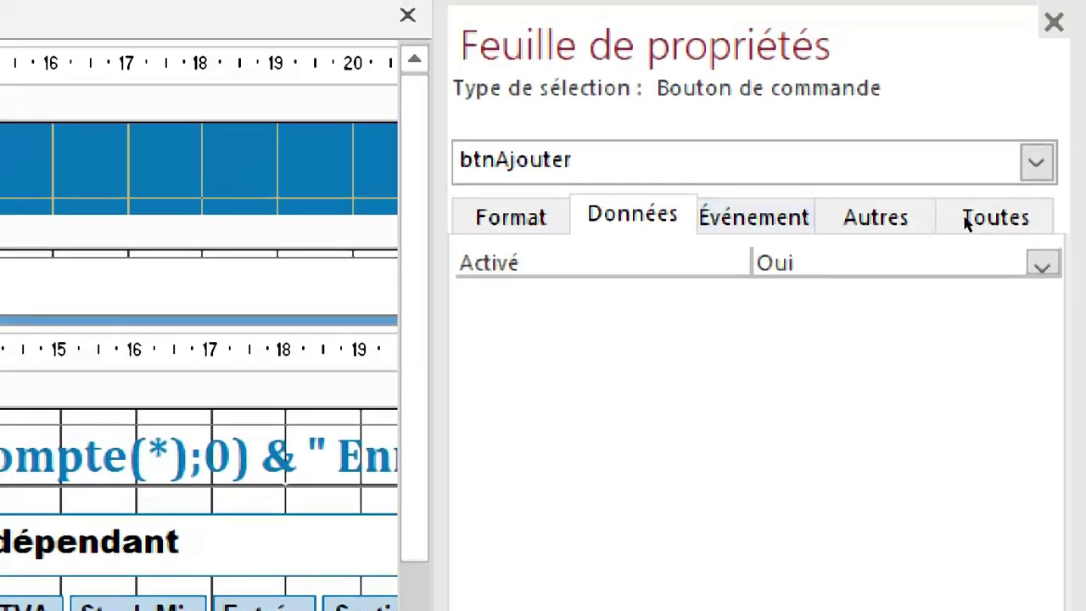
Open the macro builder for the Ajouter button's Au clic event.
left_click(754, 218)
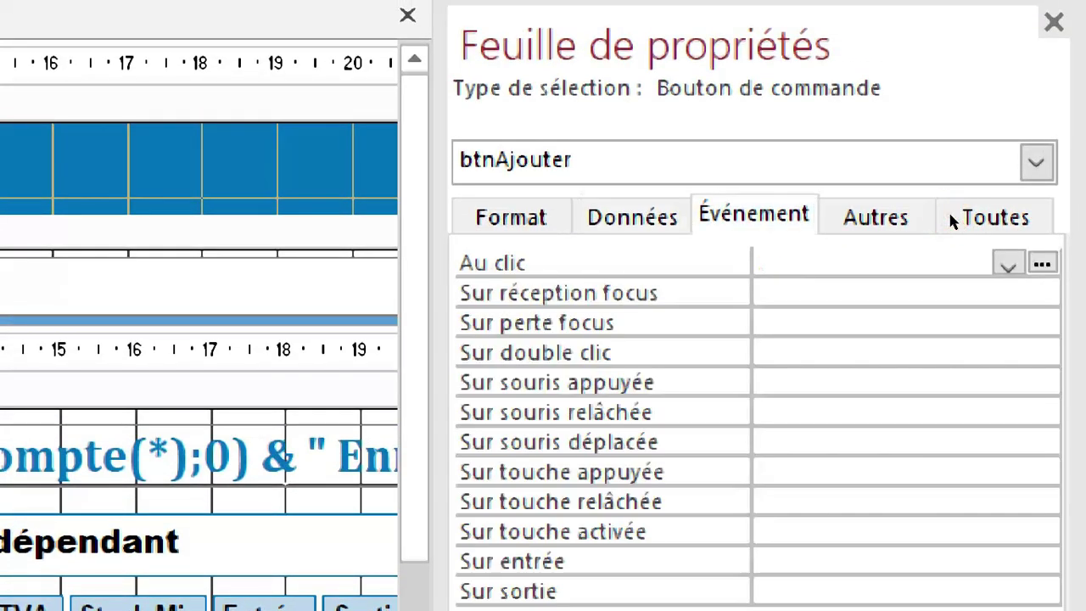
left_click(950, 212)
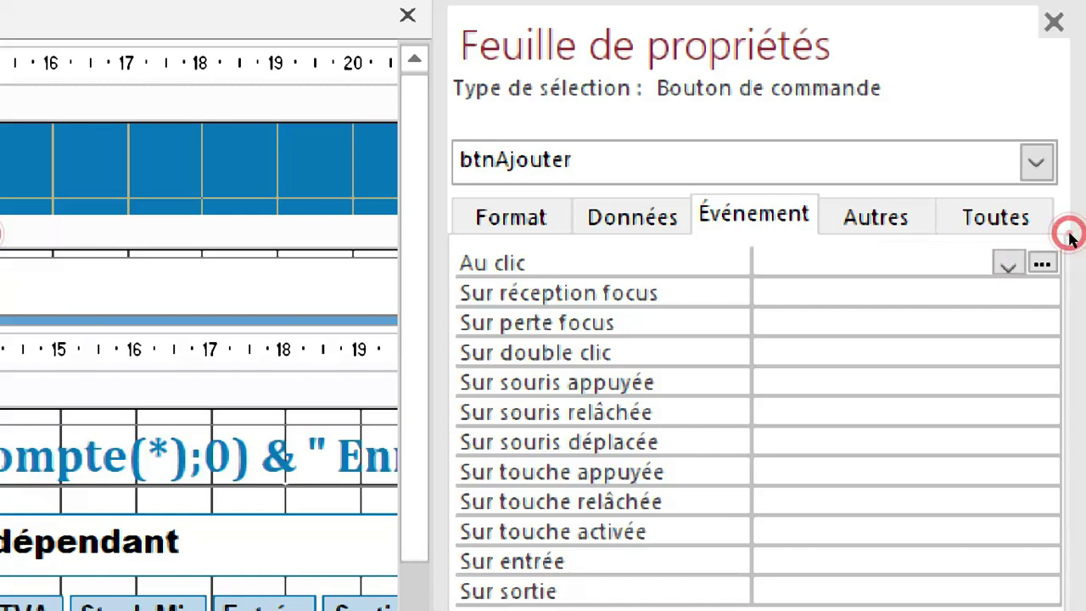
left_click(1043, 264)
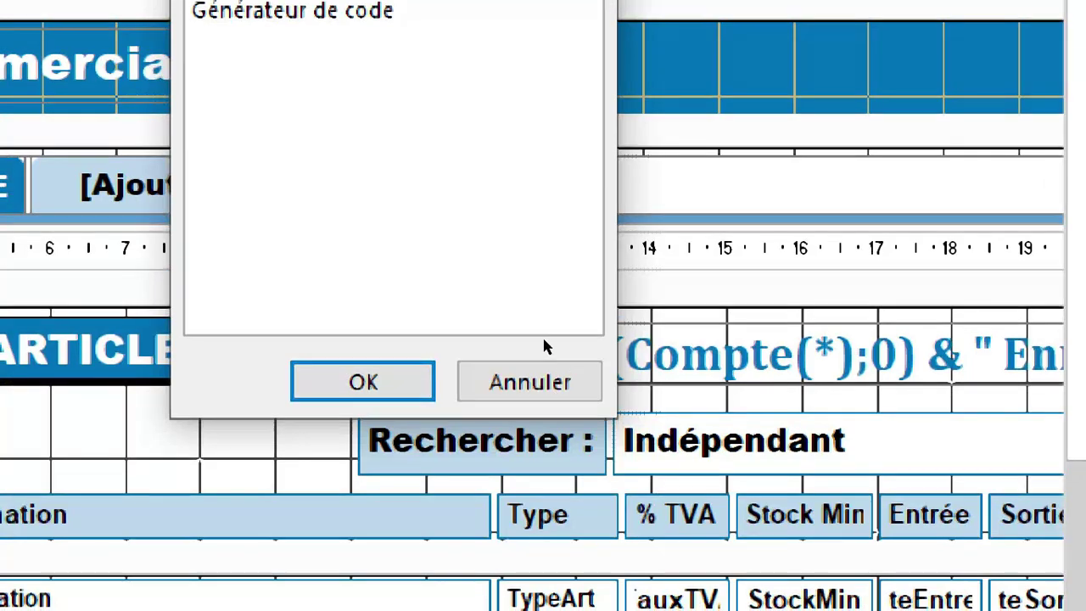
key("Return")
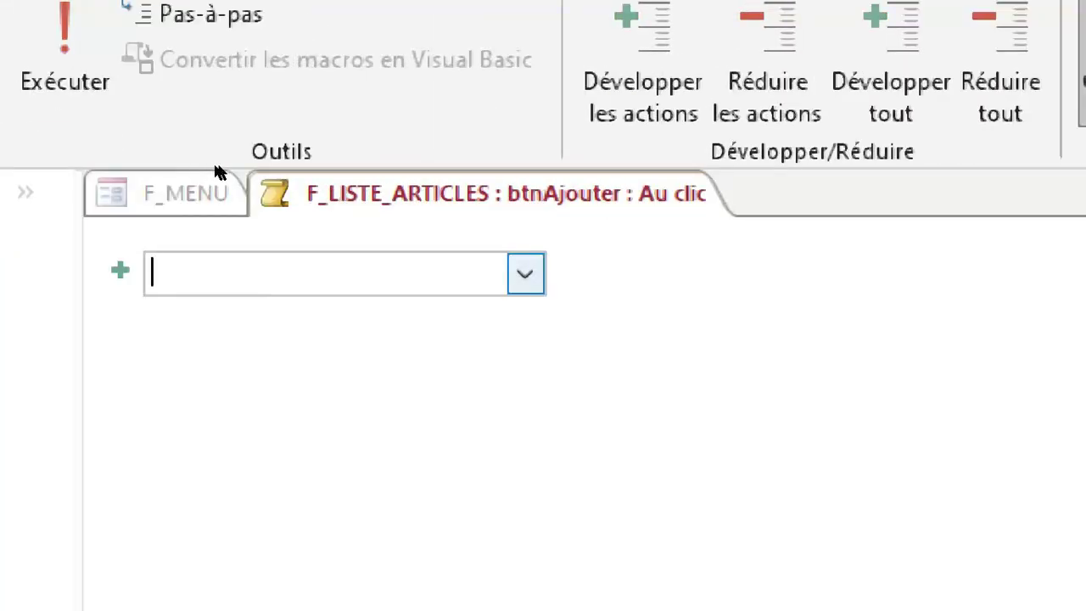
Add an OuvrirFormulaire action to the macro with F_AJOUT_ARTICLE as the form name.
left_click(525, 275)
scroll(213, 535, "down", 7)
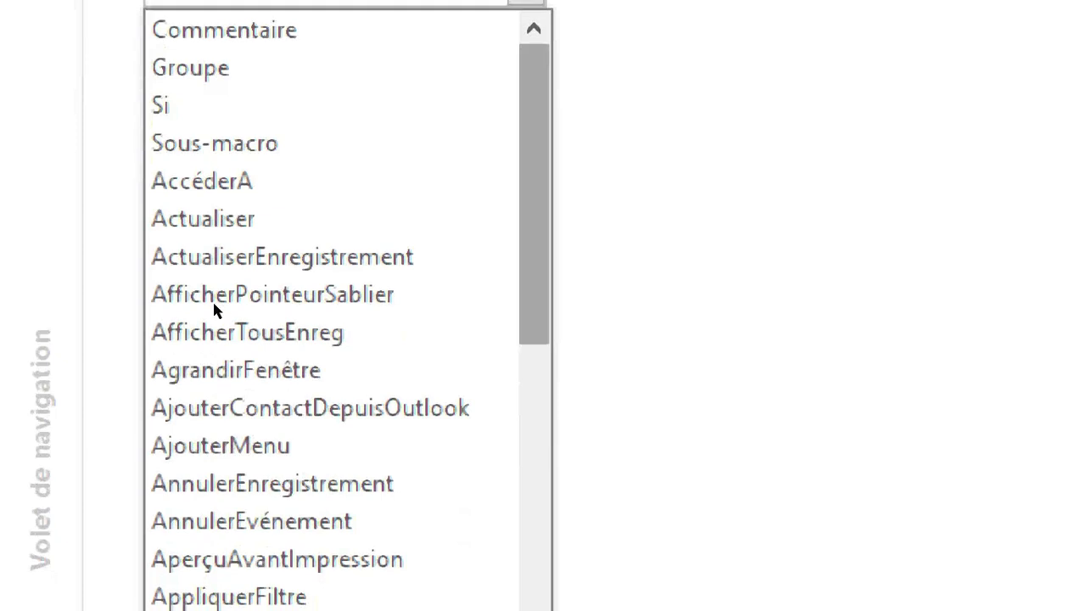
scroll(214, 334, "down", 4)
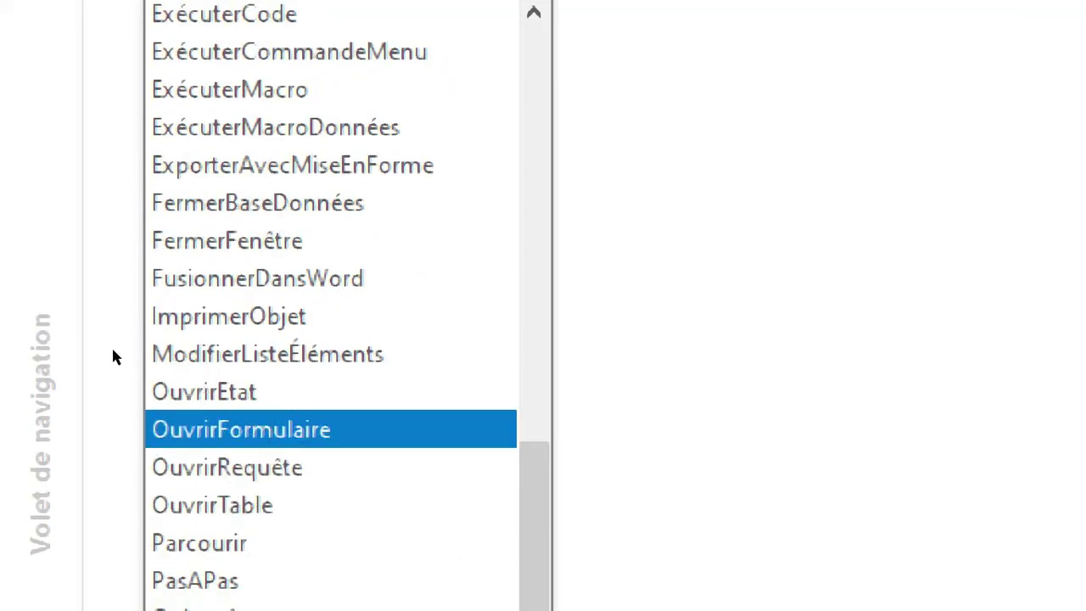
left_click(119, 358)
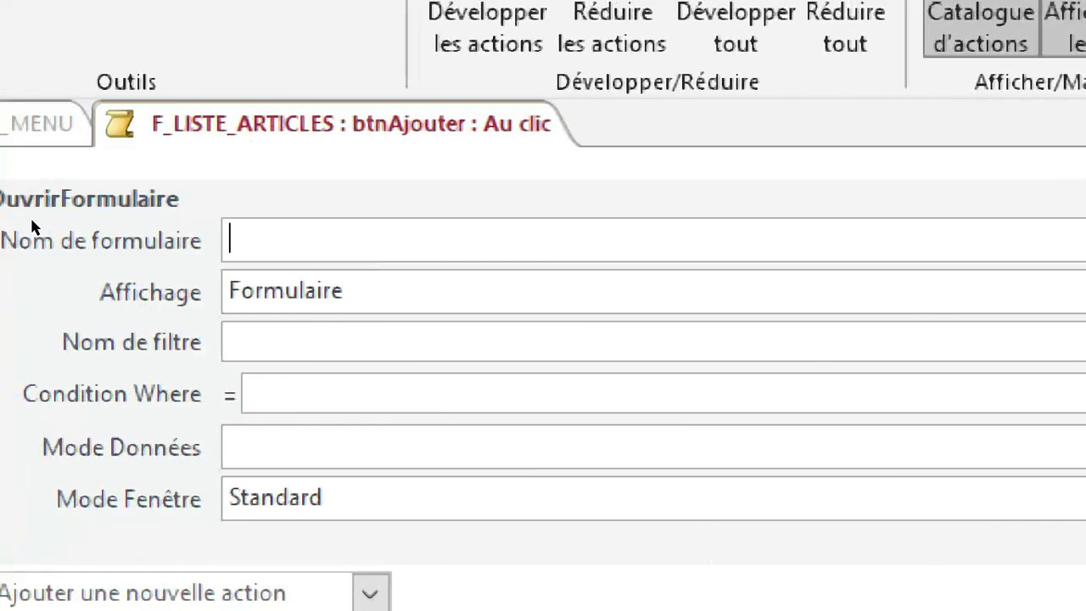
left_click(971, 240)
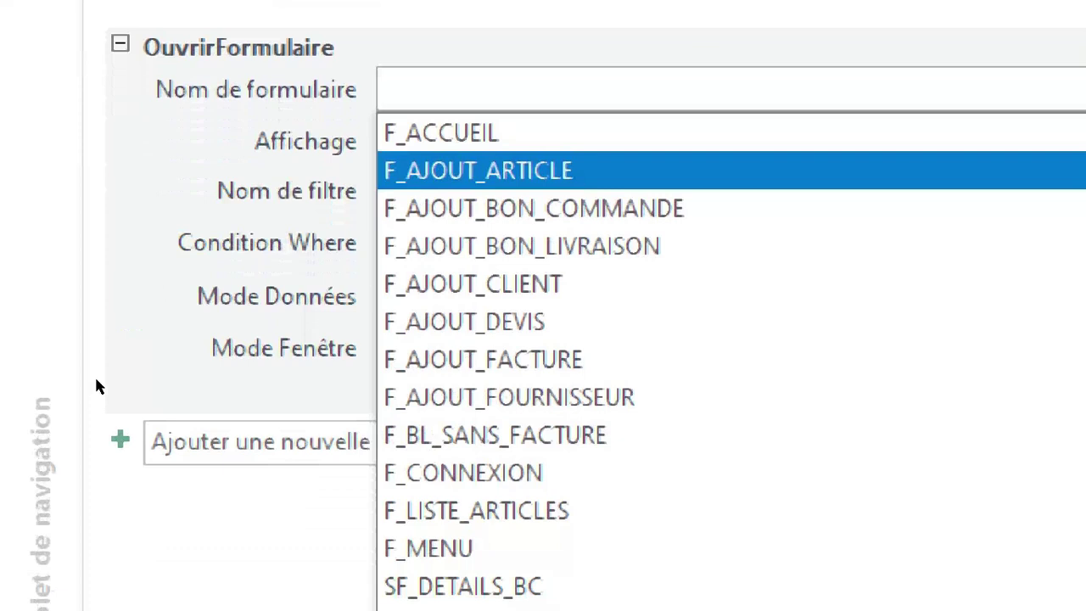
key("Down")
key("Return")
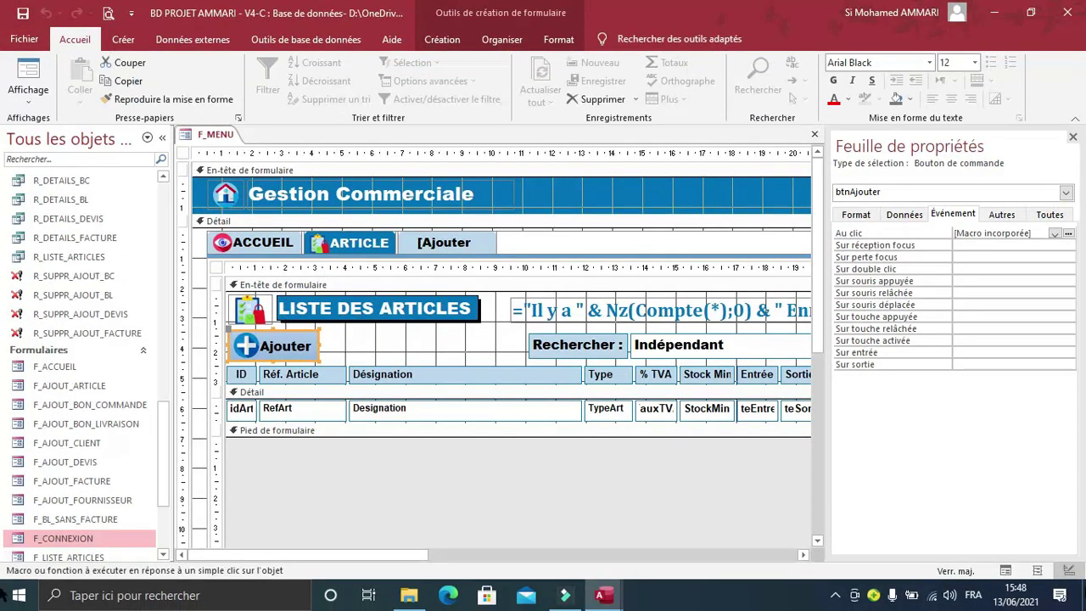
Return the menu form to form view and test the article list's Ajouter button to open the new article form.
left_click(1005, 570)
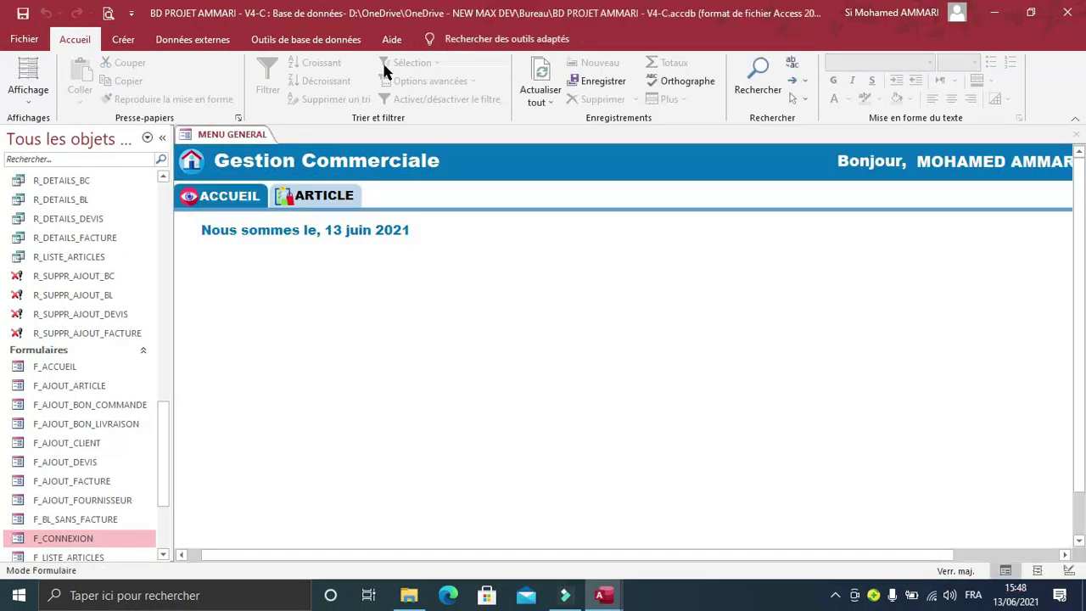
right_click(229, 134)
left_click(263, 205)
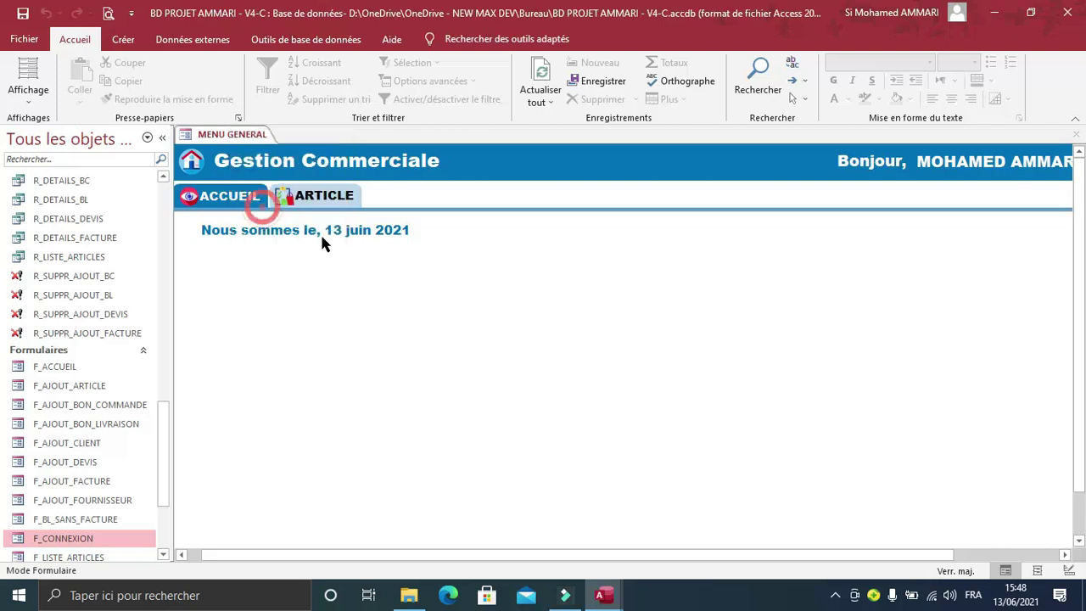
left_click(318, 199)
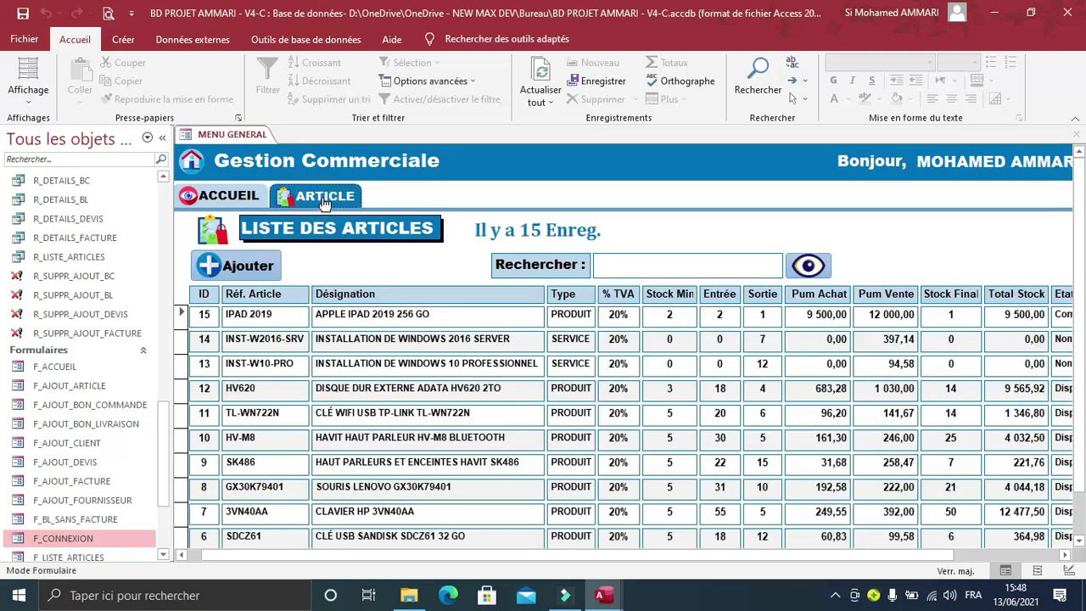
left_click(242, 270)
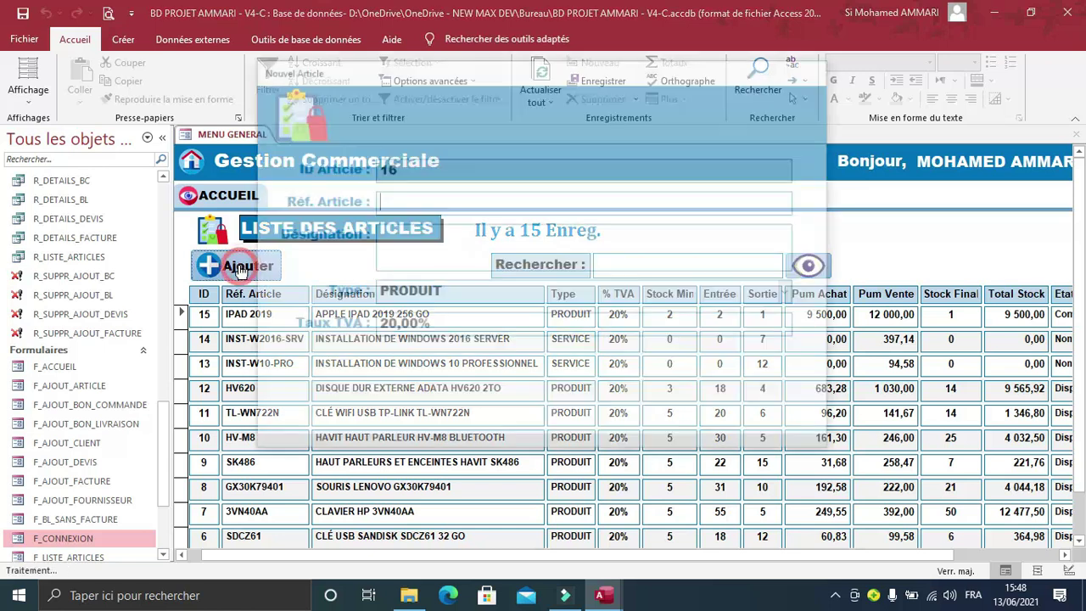
In the new article form, enter the reference T460 and the designation PC PORTABLE LENOVO T460.
key("super")
left_click(581, 208)
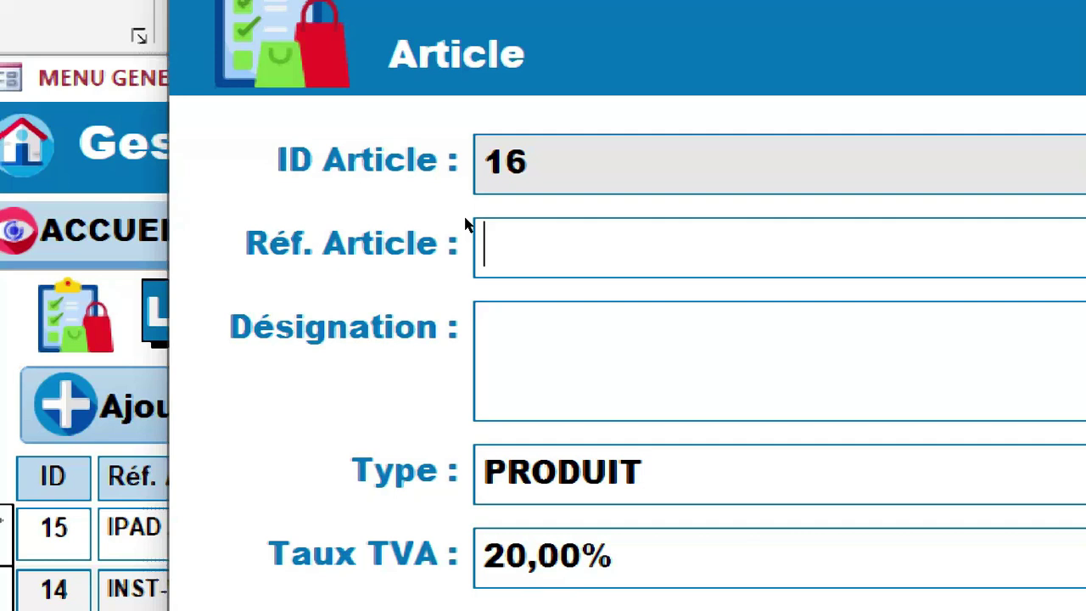
type("T460")
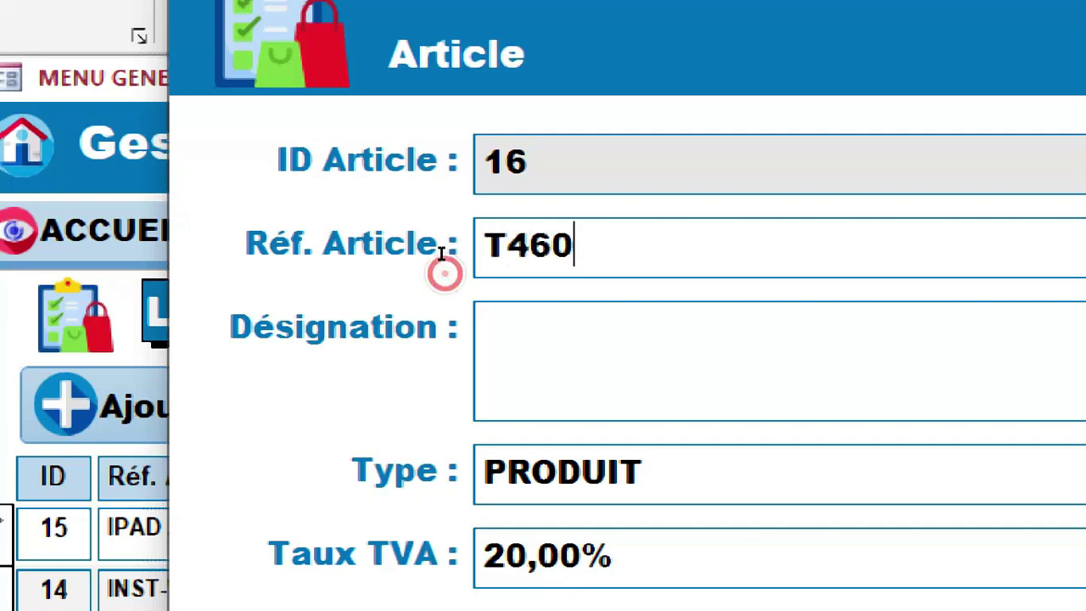
key("Tab")
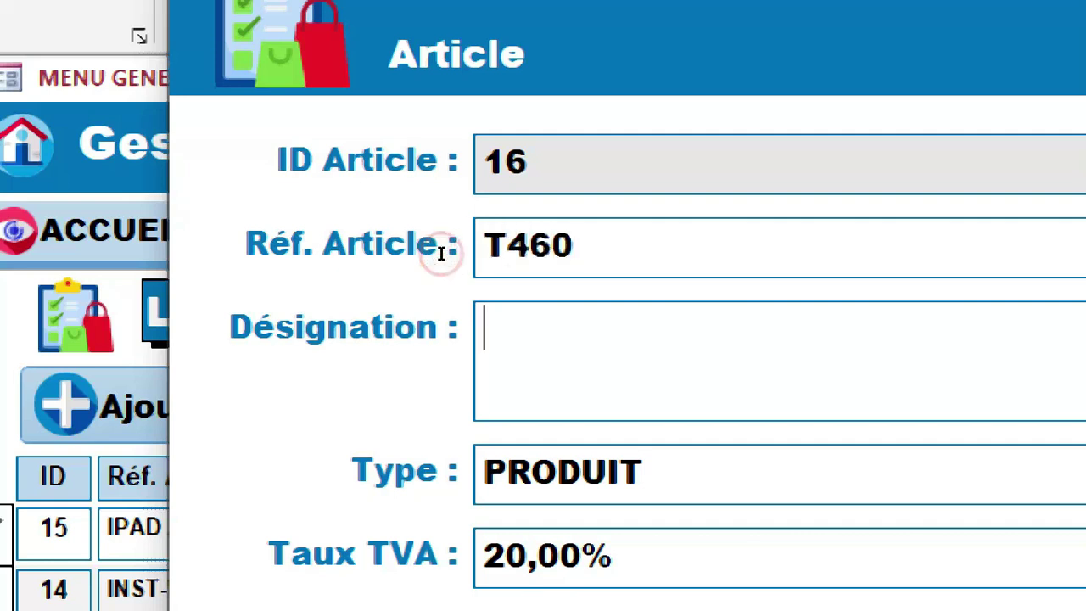
type("P")
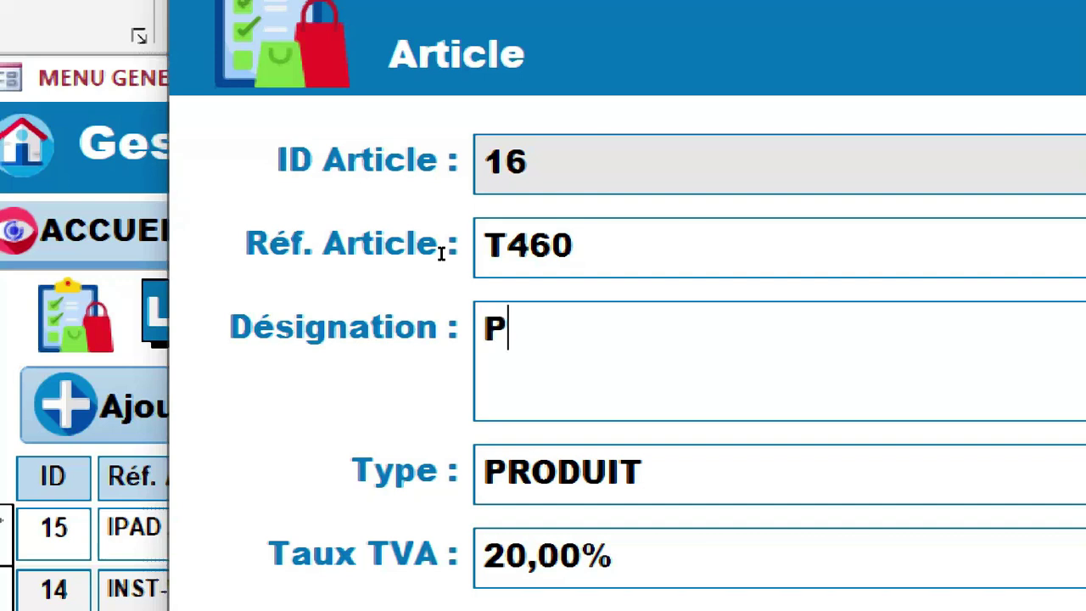
type("C P")
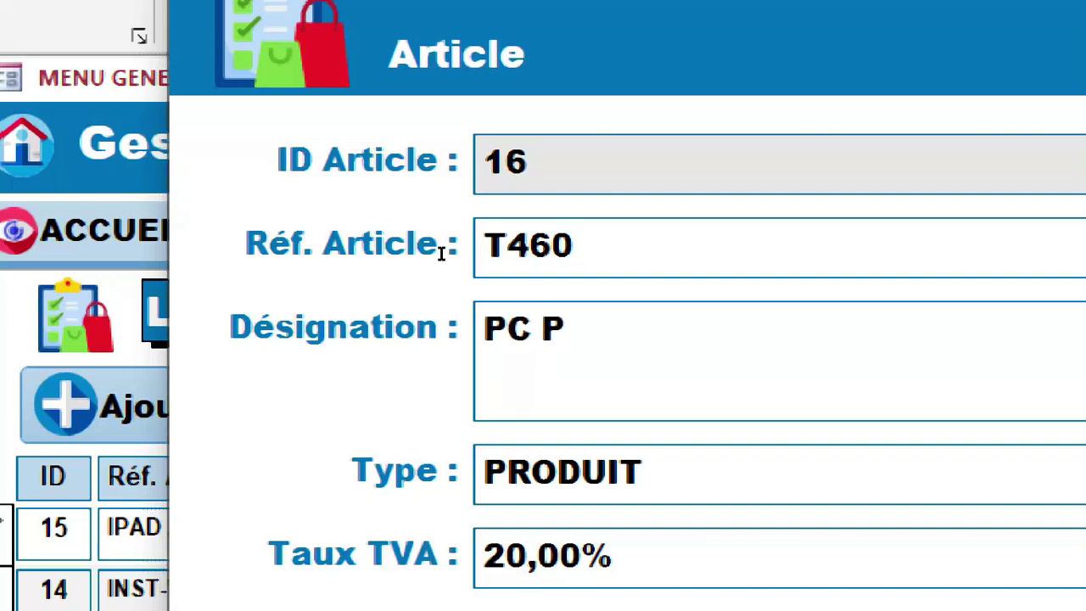
type("ORTABLE LENOVO ")
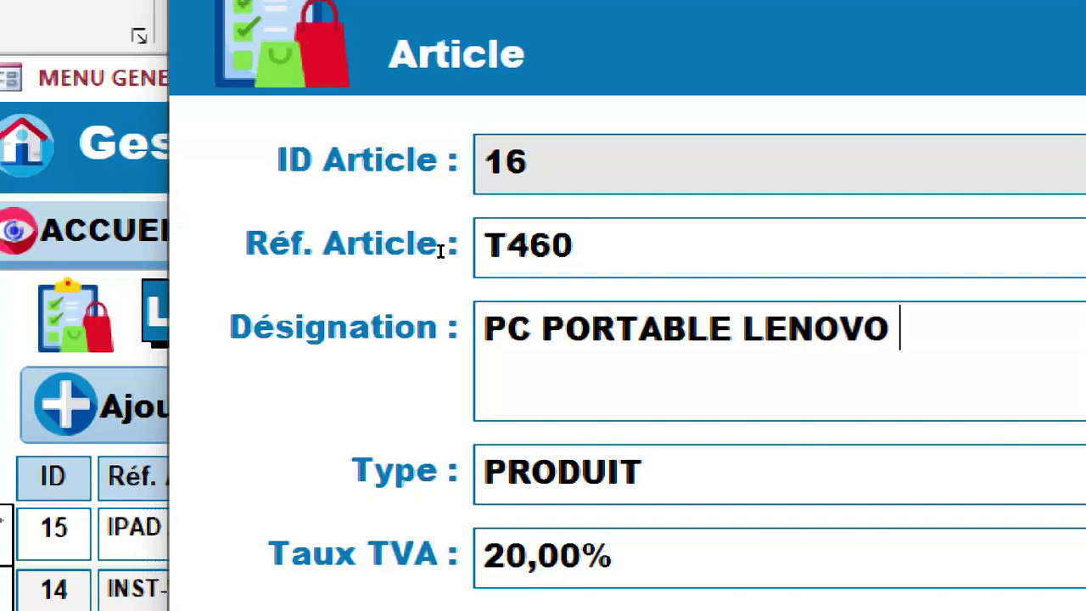
type("T460")
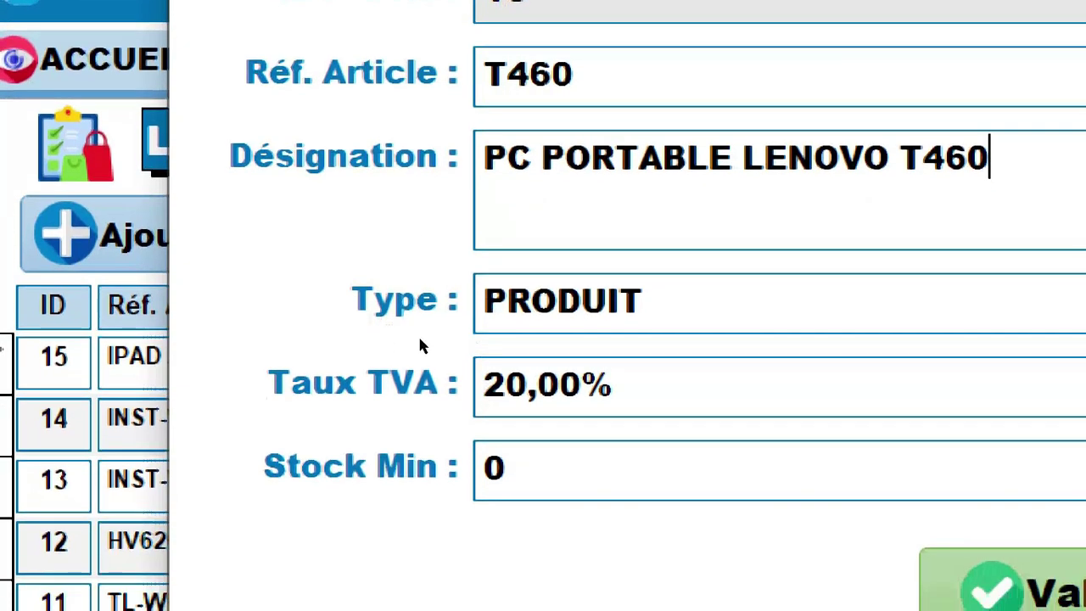
Set the new article's minimum stock to 5 and validate the record.
key("Tab")
left_click(392, 361)
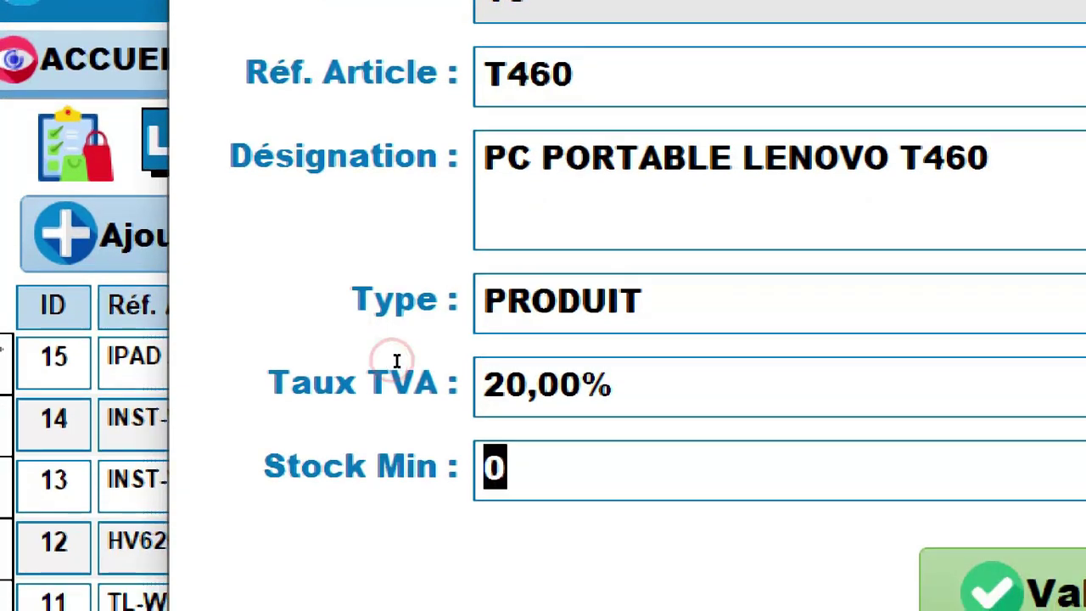
type("5")
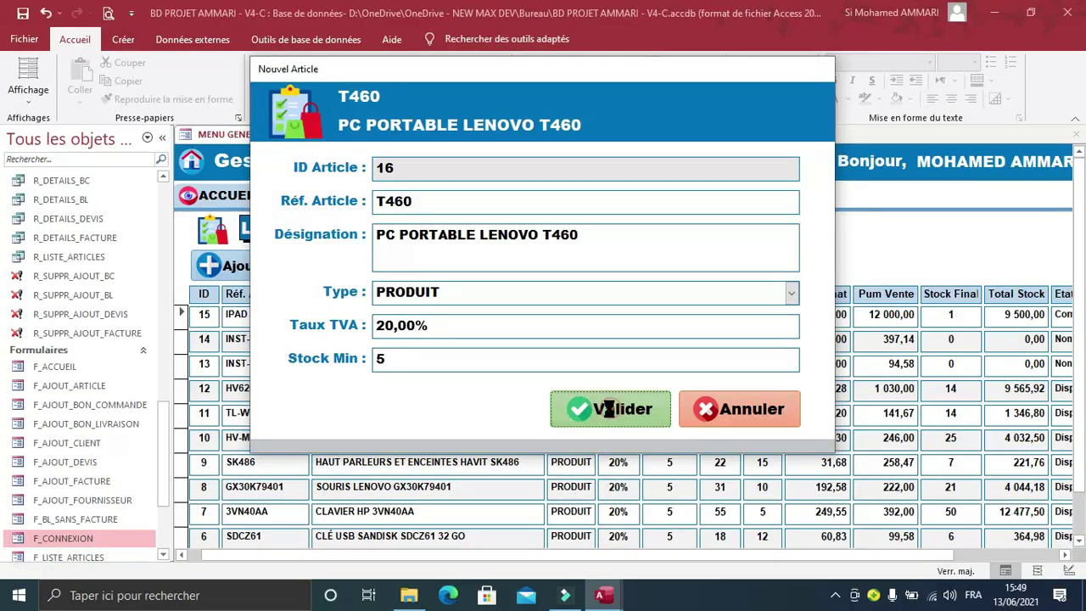
left_click(904, 552)
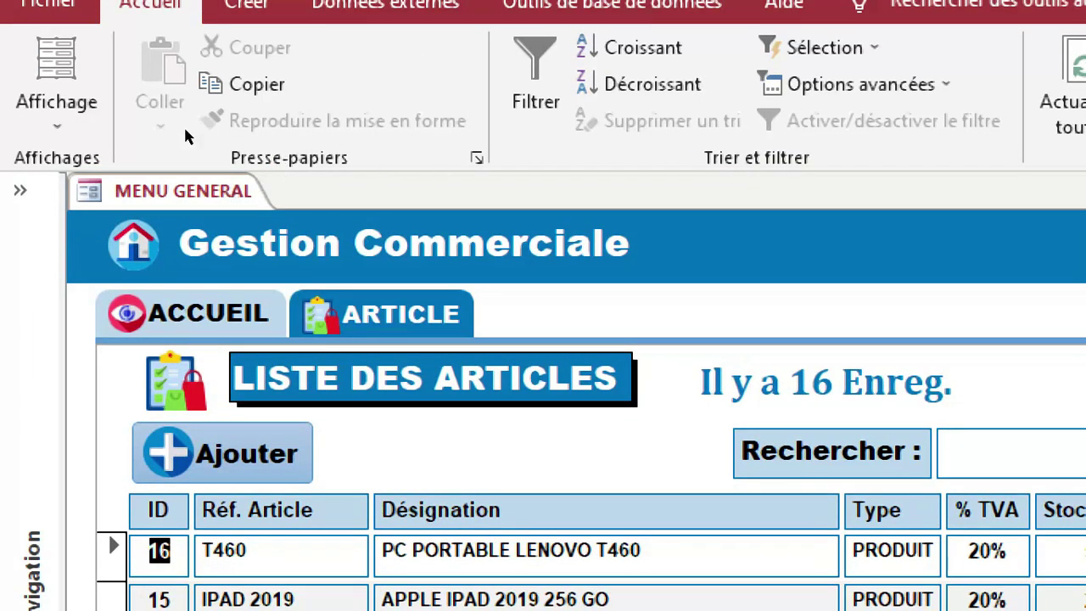
Switch the MENU GENERAL form to design view and select all the data fields in the article list's Détail section, through EtatStock.
right_click(159, 188)
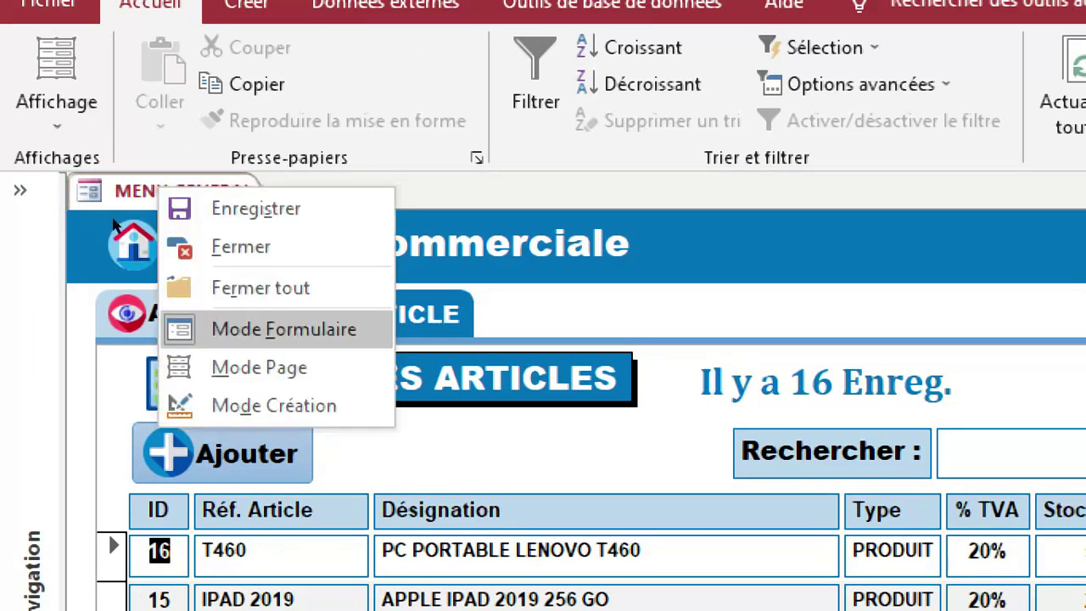
left_click(254, 405)
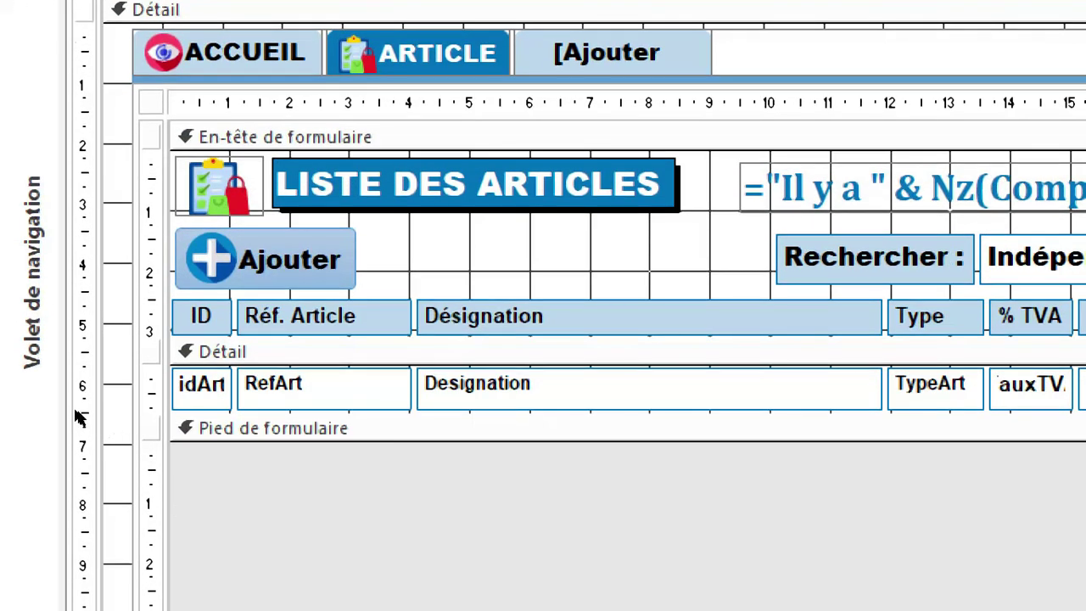
left_click(139, 467)
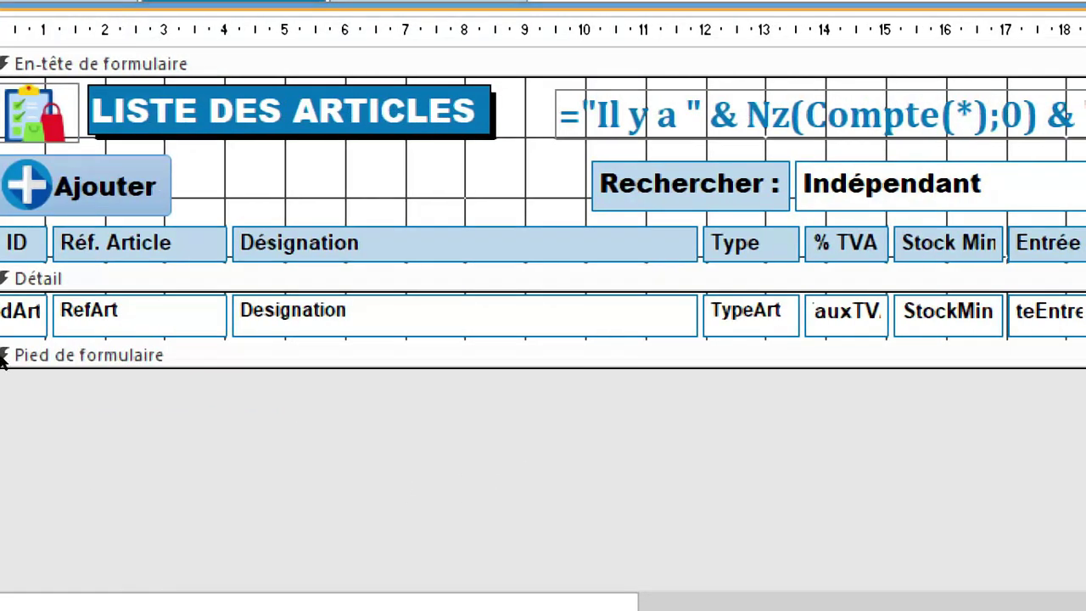
left_click(95, 455)
left_click_drag(96, 453, 942, 412)
left_click_drag(944, 326, 942, 298)
left_click(369, 551)
left_click(1061, 142)
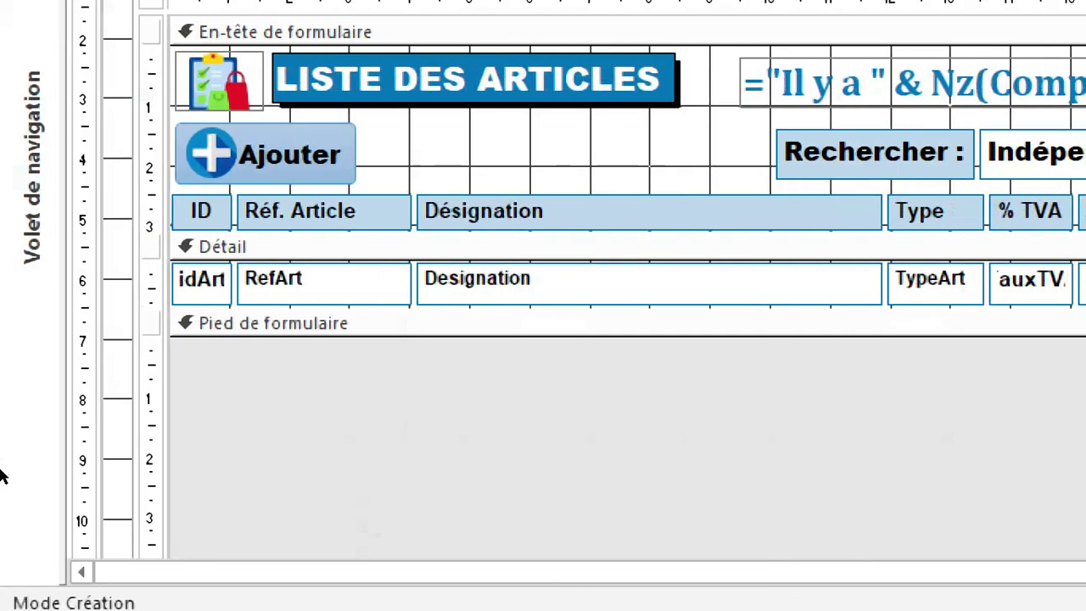
left_click(100, 453)
left_click_drag(109, 456, 1001, 392)
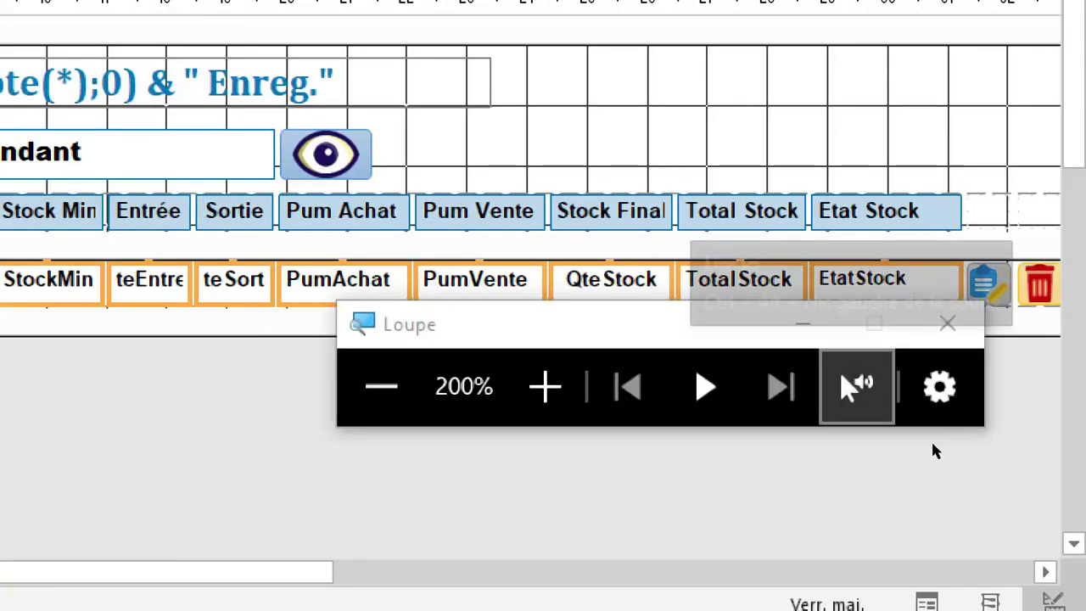
left_click_drag(776, 335, 793, 393)
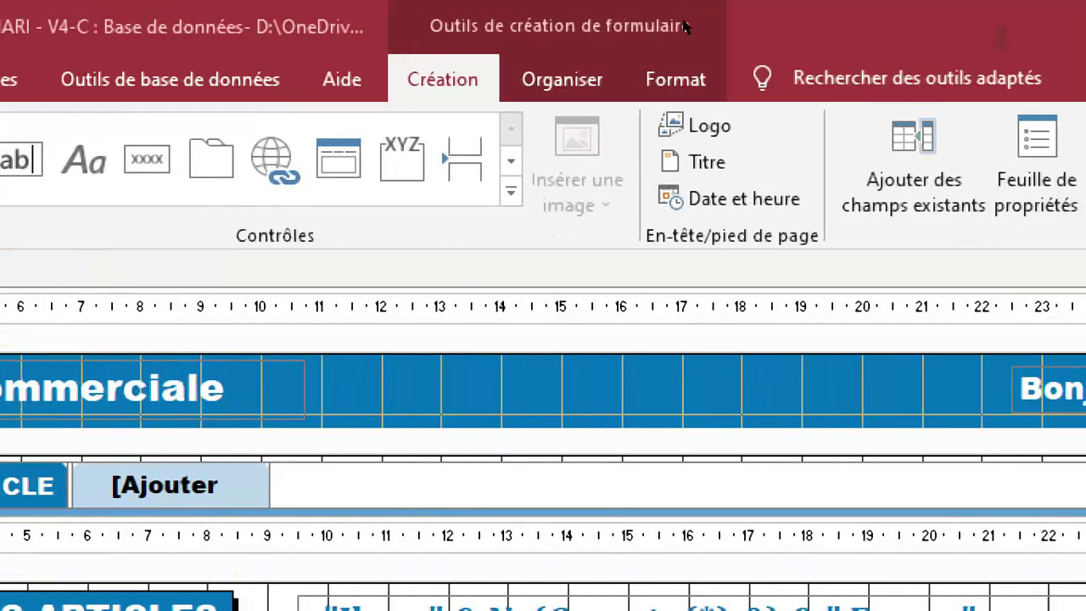
Open the conditional formatting rules for the selected fields and start a new rule of the Expression type.
left_click(675, 79)
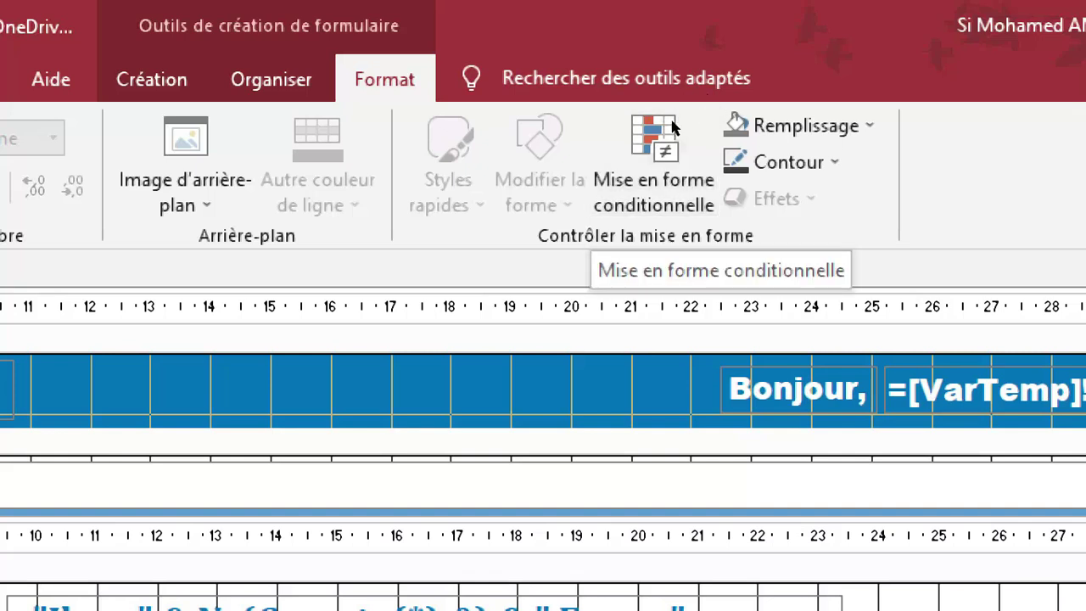
left_click(673, 125)
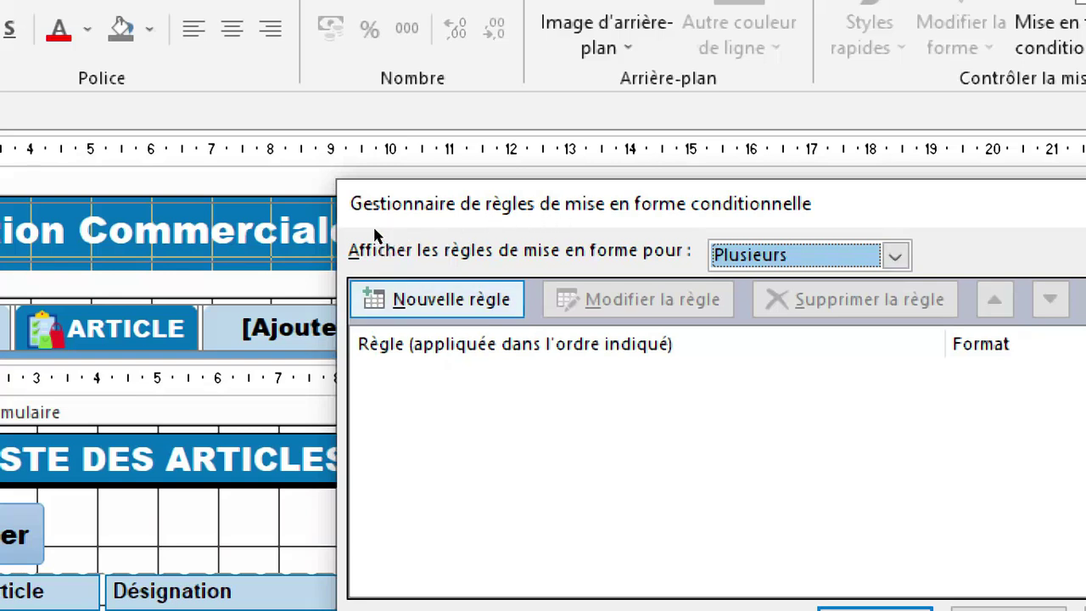
left_click(449, 300)
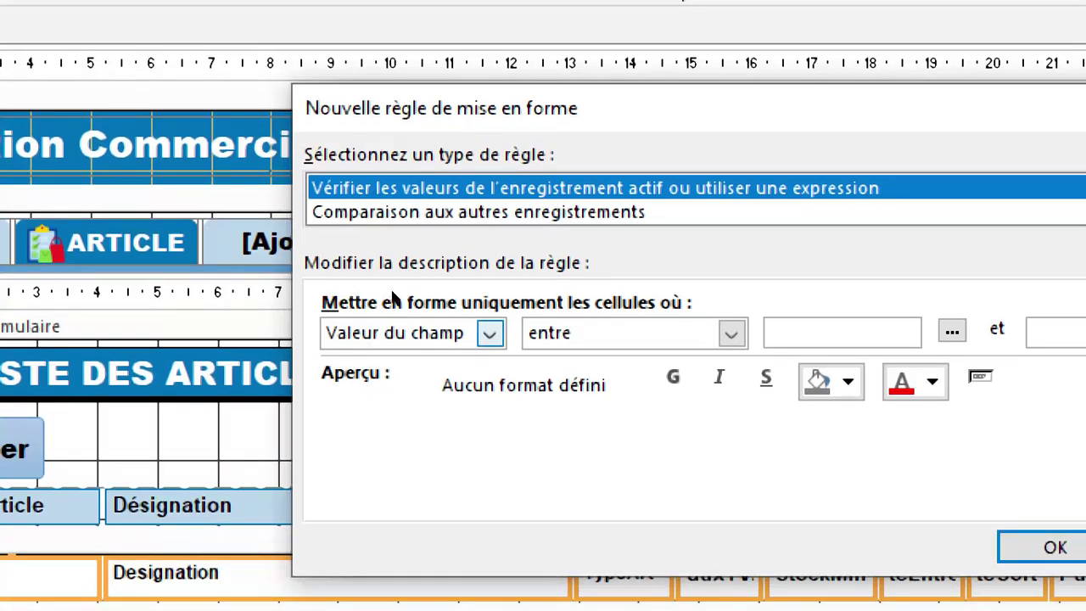
left_click(490, 334)
left_click(433, 384)
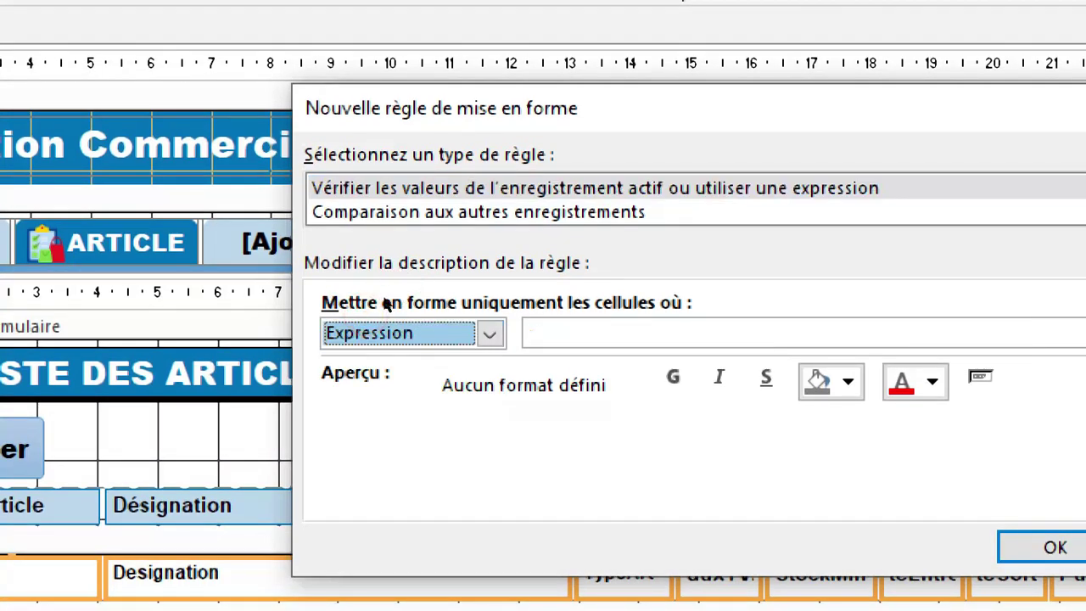
left_click_drag(475, 109, 401, 82)
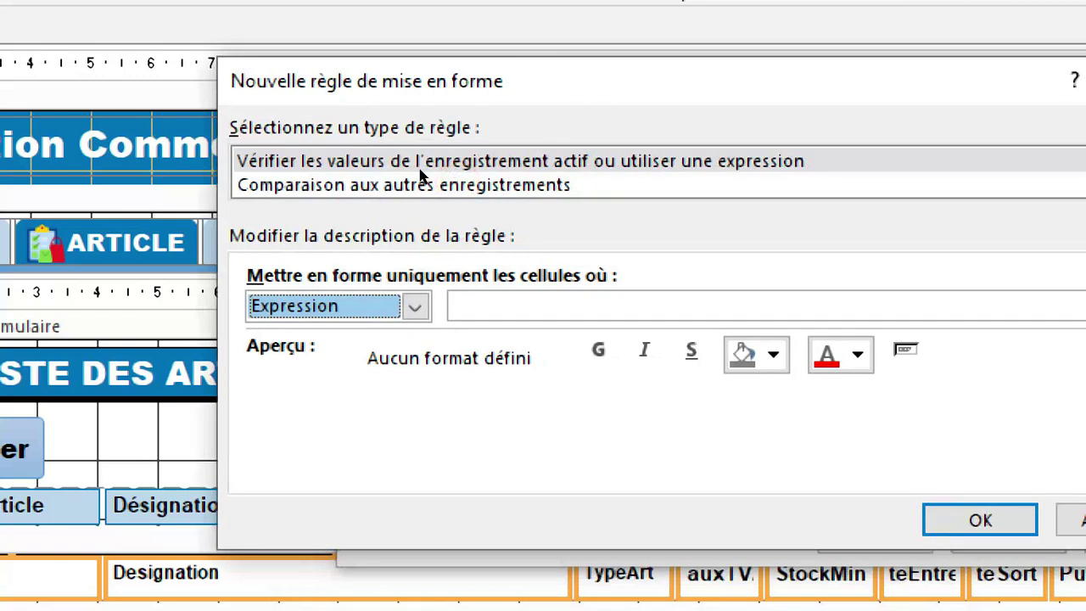
Enter the rule's condition [EtatStock]="Non disponible" with the expression builder.
left_click(410, 275)
left_click(420, 272)
left_click(395, 275)
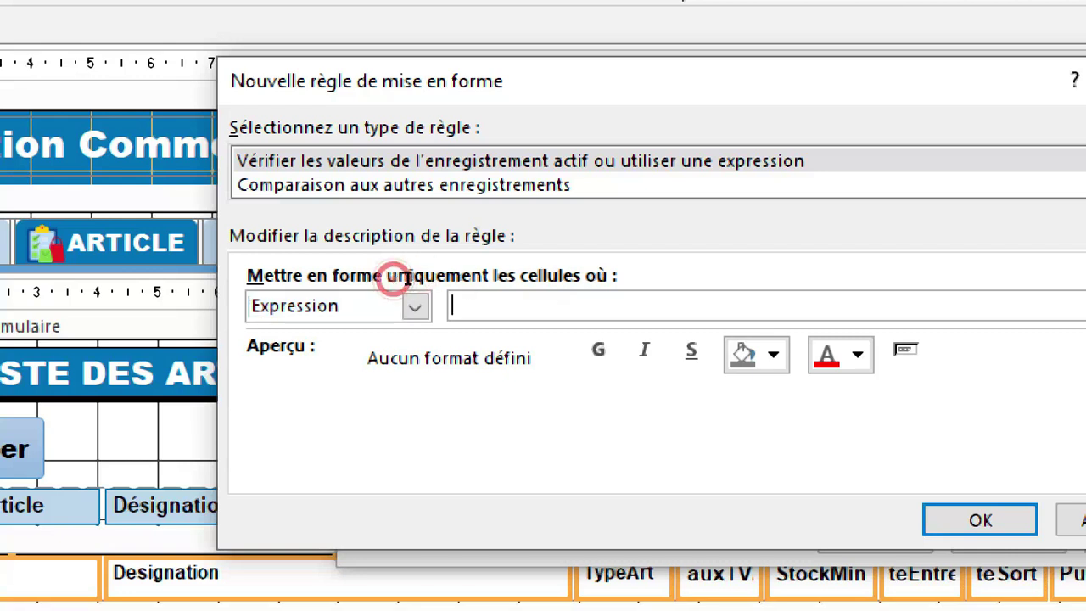
left_click(587, 277)
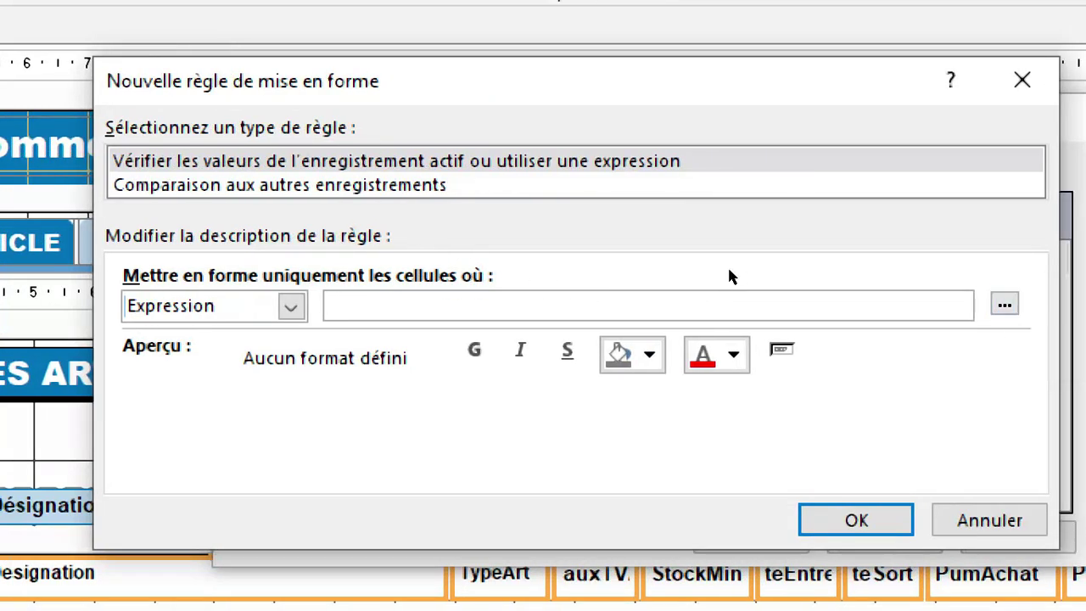
left_click(717, 275)
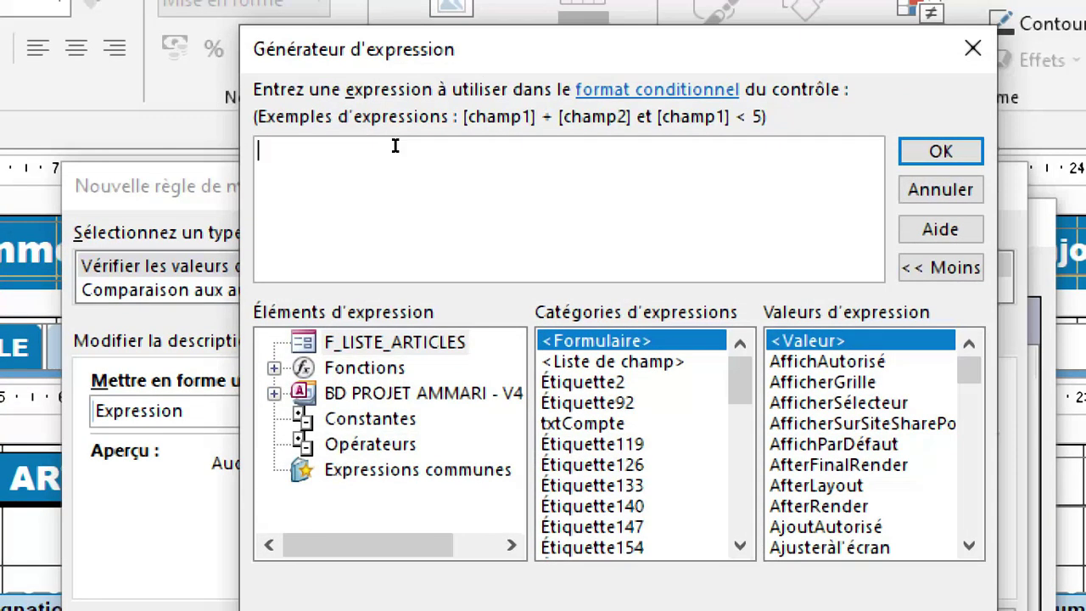
left_click(398, 48)
type("ET")
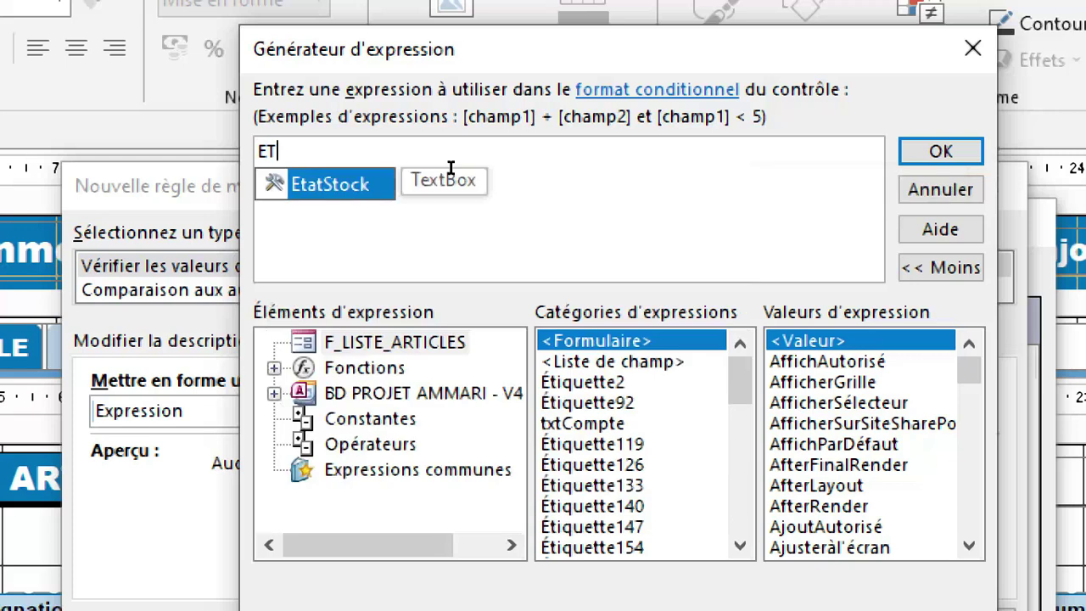
left_click(404, 163)
type("=")
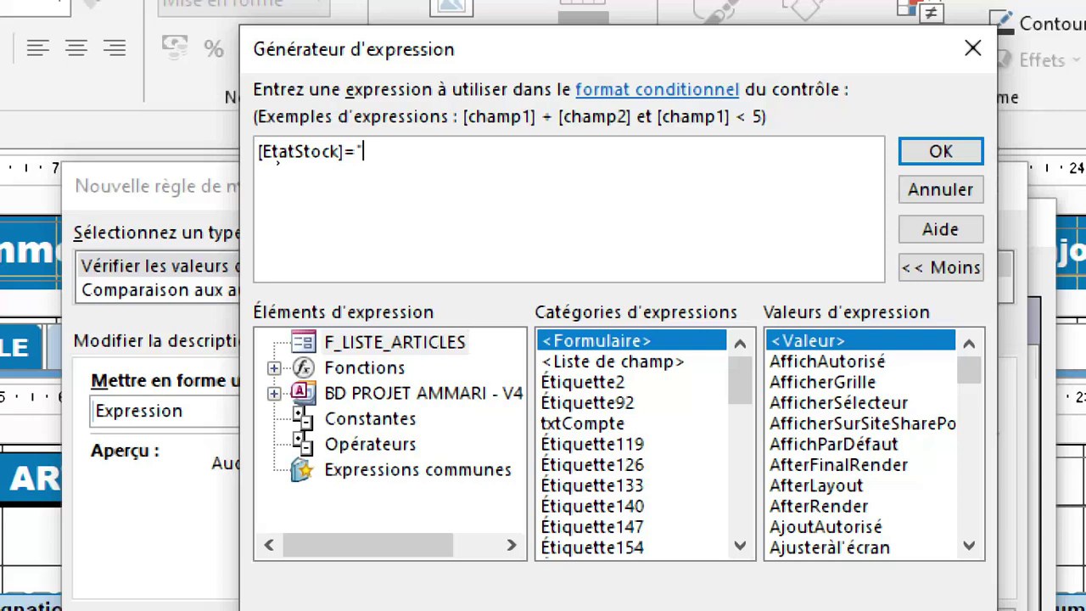
type("Non disponibm")
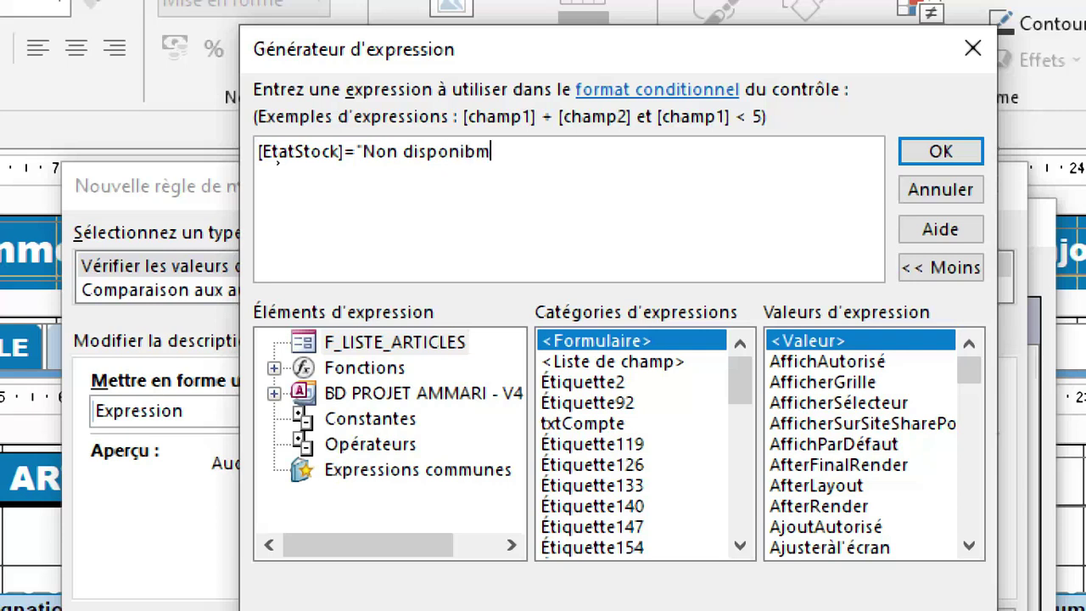
key("BackSpace")
type("le")
left_click(698, 148)
key("Return")
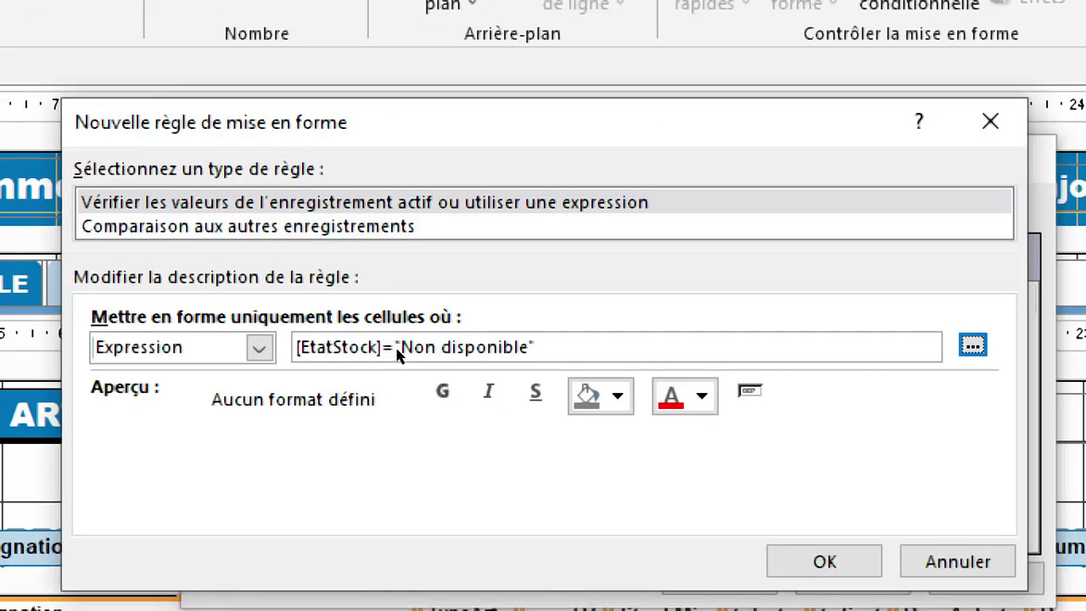
Format the "Non disponible" rule with bold text and a red background, and add it to the rule list.
key("Tab")
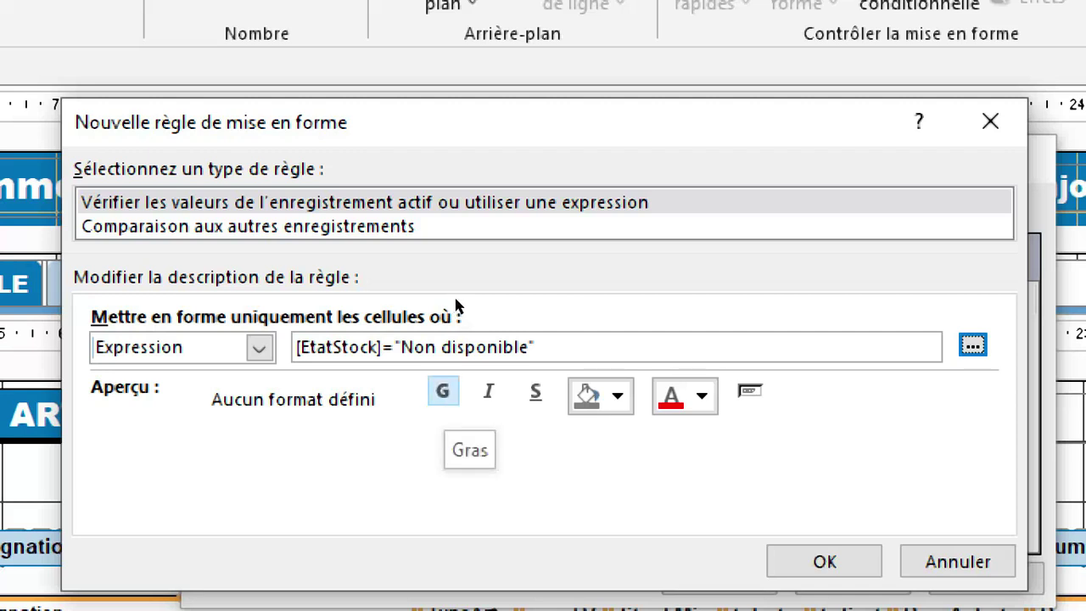
key("space")
key("Tab")
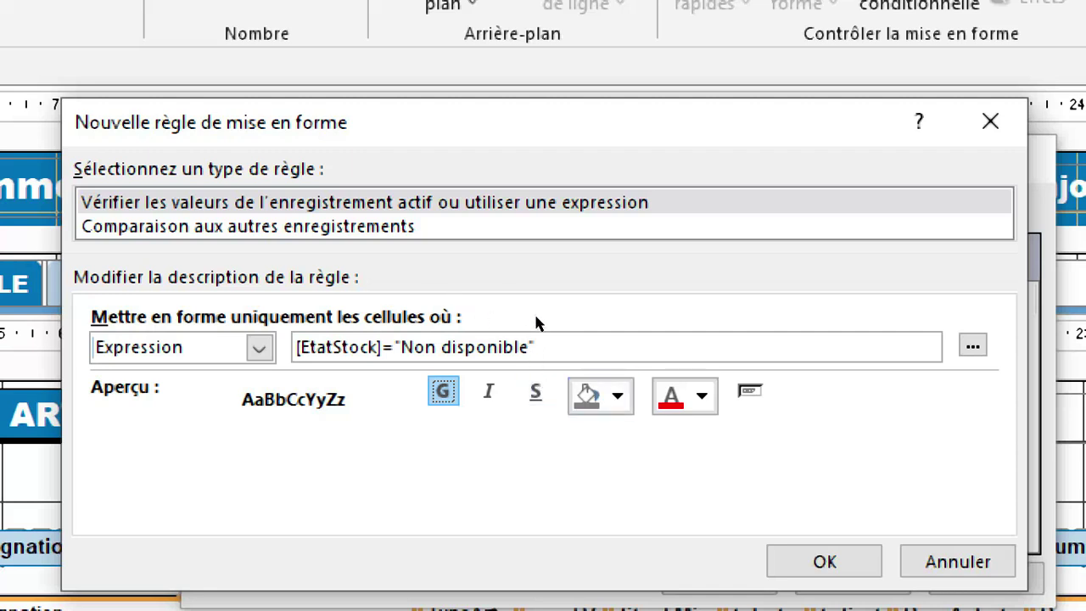
left_click(601, 395)
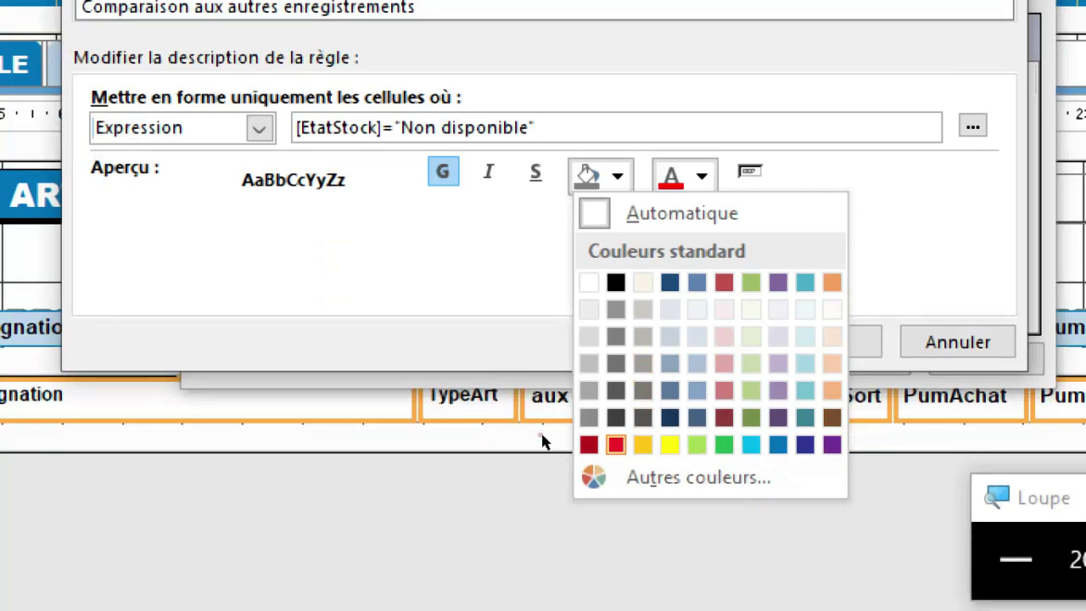
key("Return")
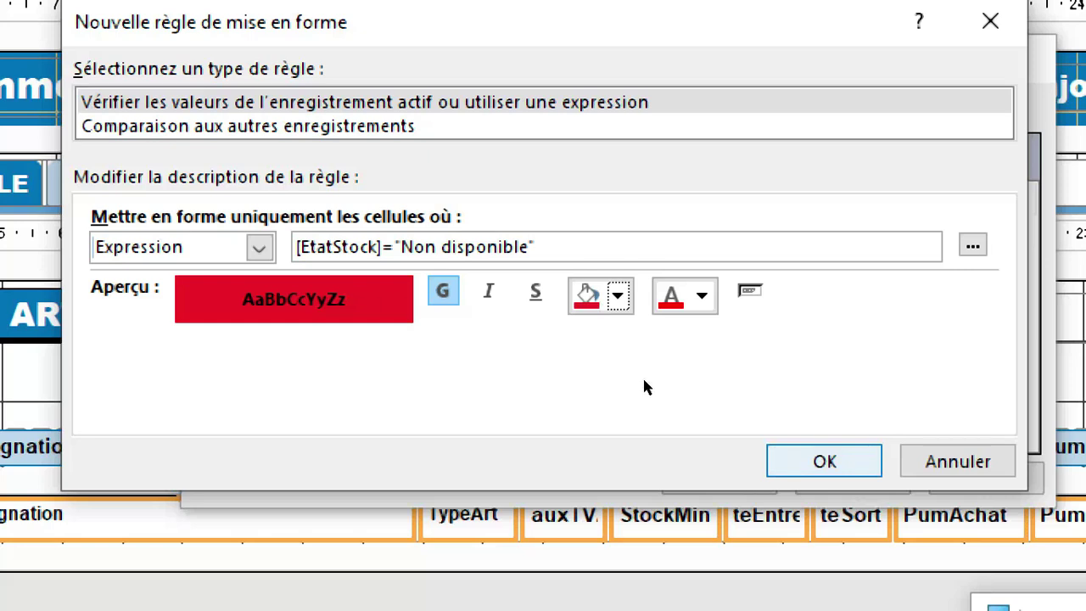
key("Tab")
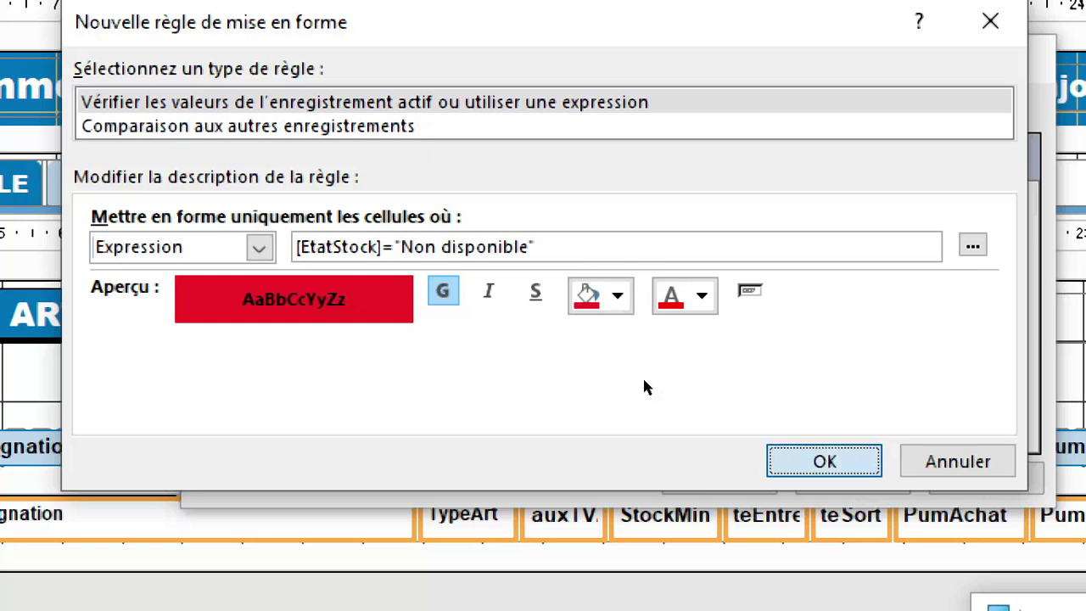
key("Return")
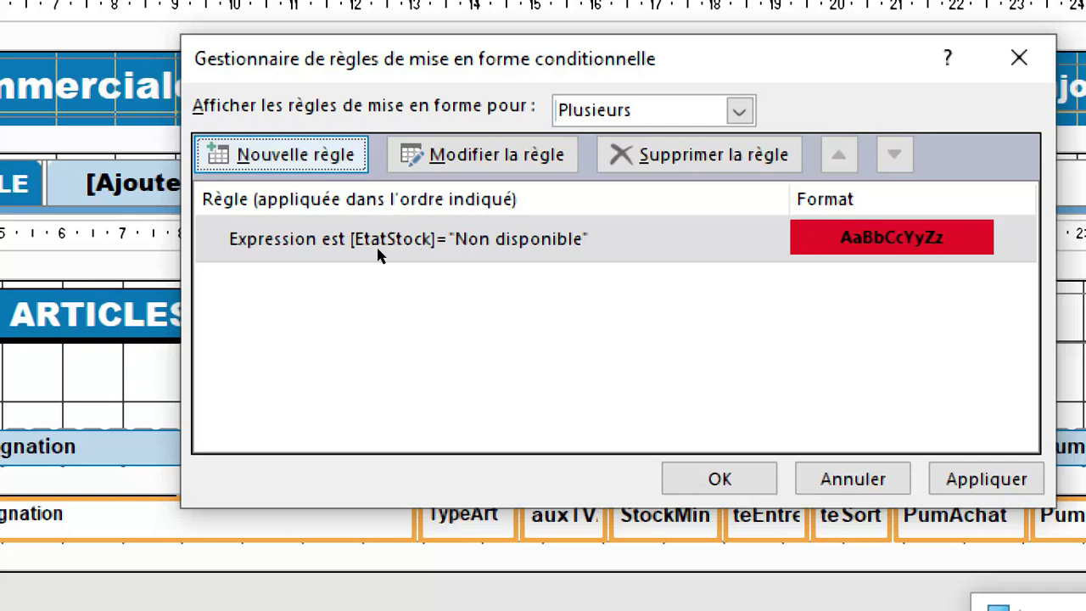
Start a second conditional formatting rule of the Expression type and open the expression builder for its condition.
key("Return")
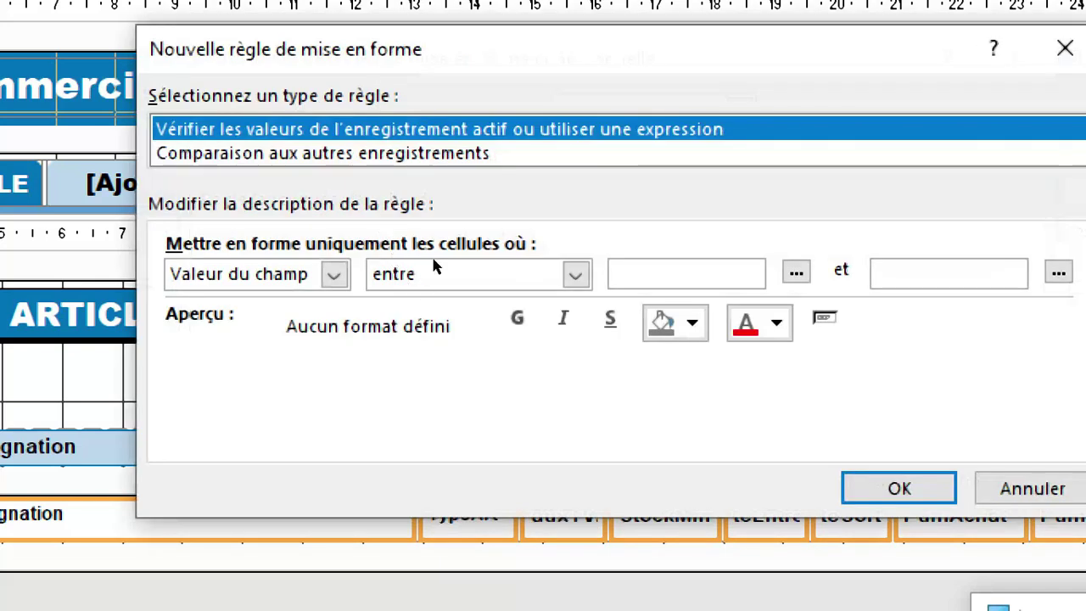
left_click(334, 274)
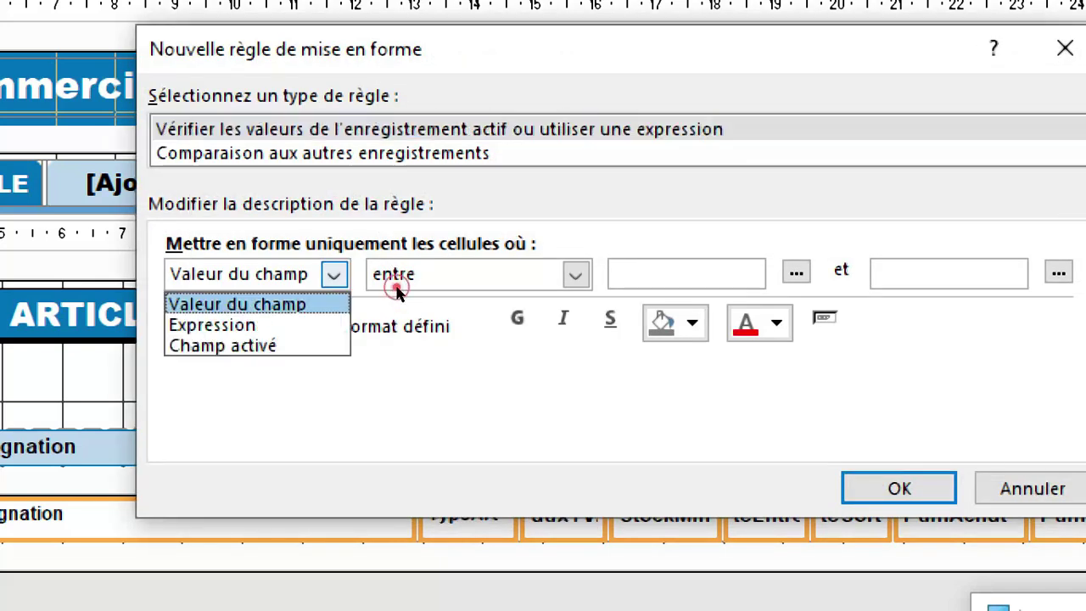
left_click(376, 313)
left_click(444, 287)
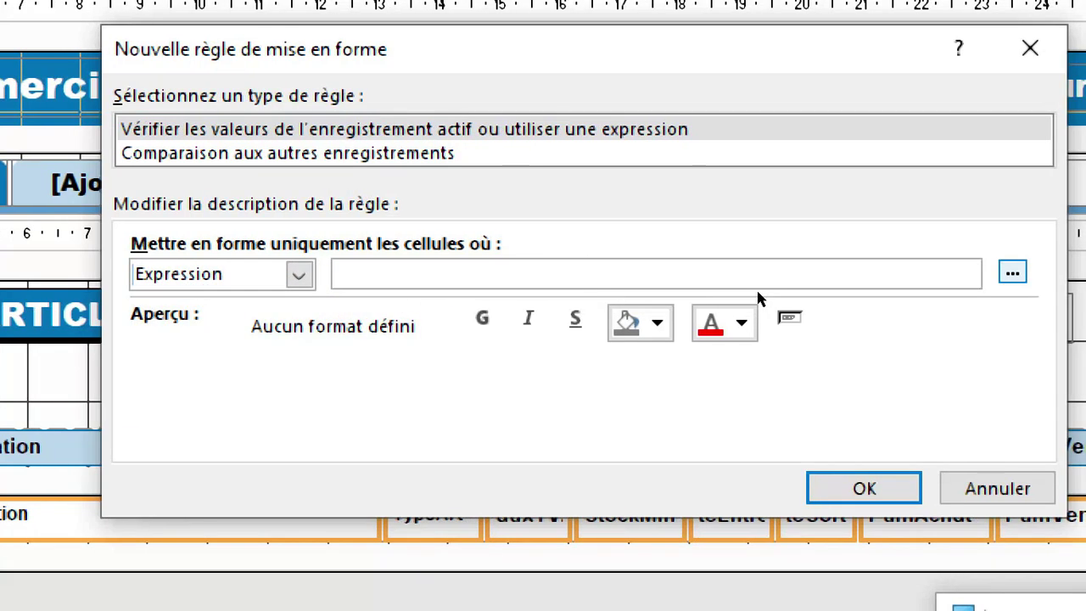
left_click(1012, 272)
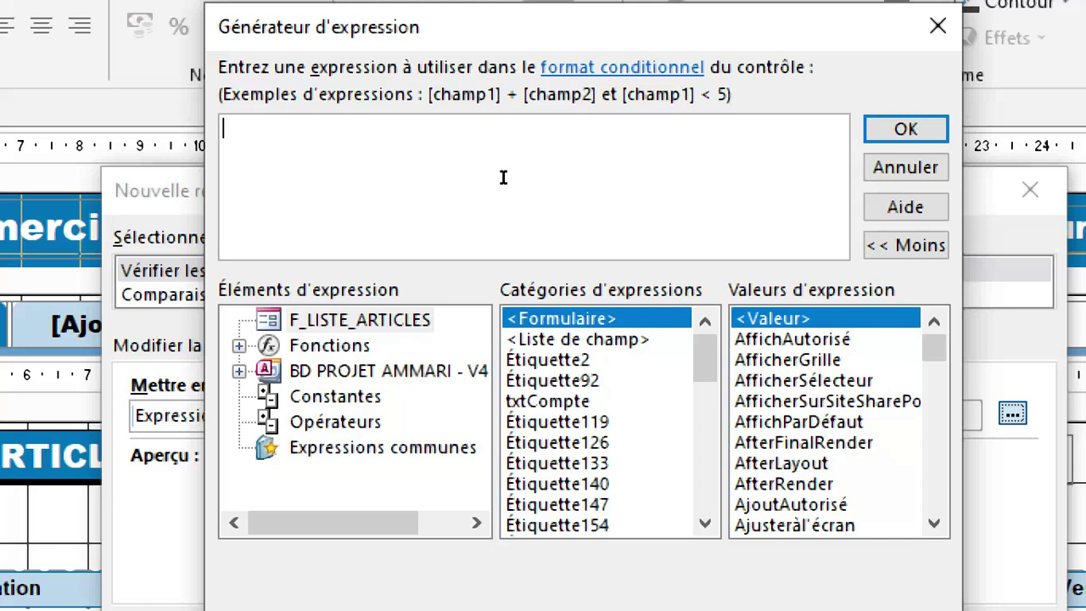
Enter [EtatStock]="Commandez le" as the second rule's condition in the expression builder.
type("et")
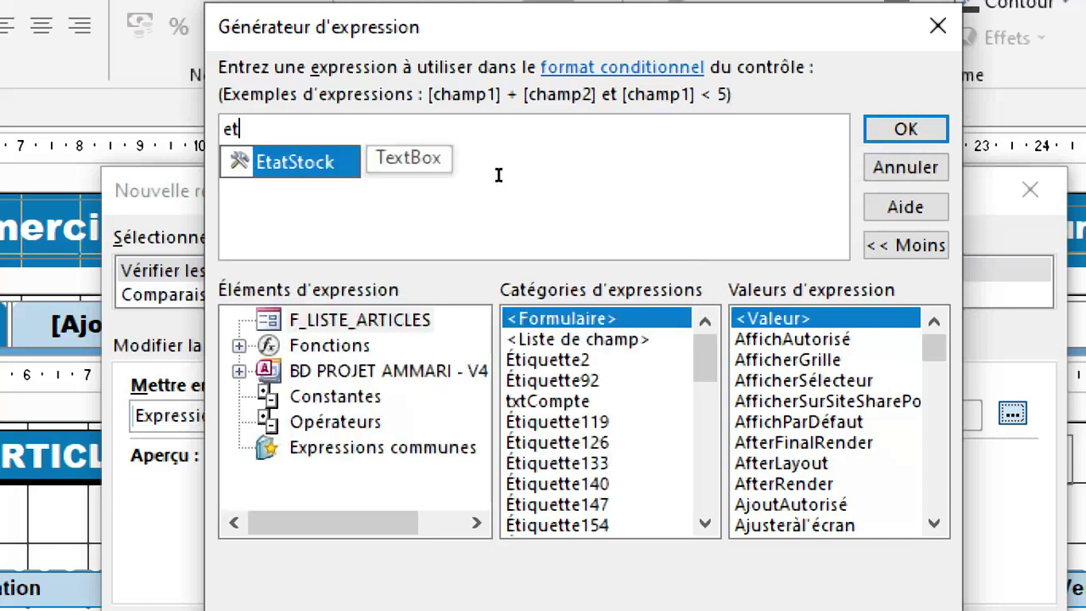
double_click(395, 163)
type("=")
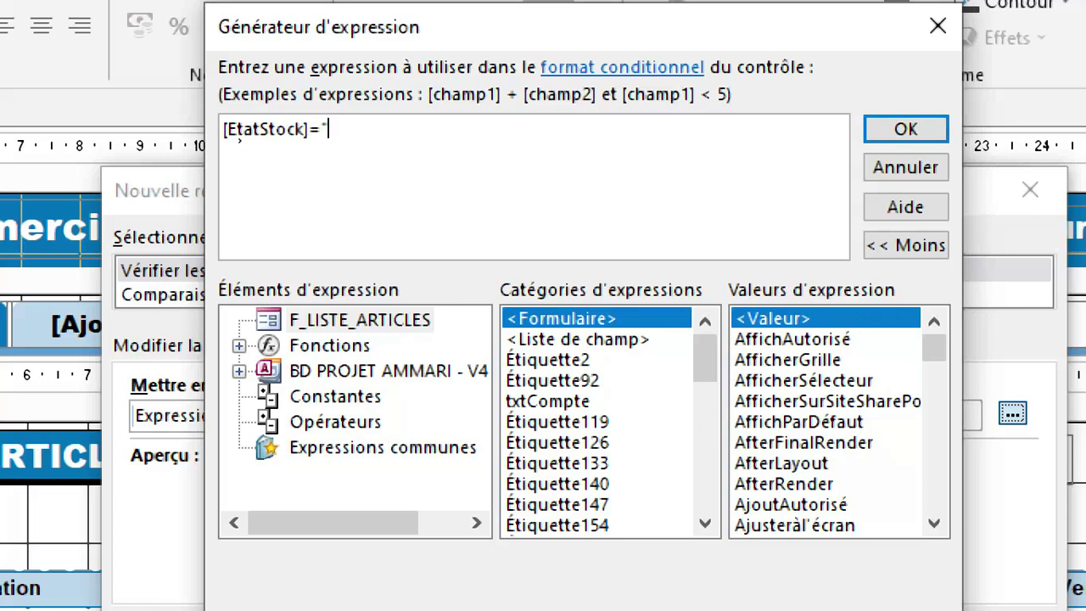
type("\"Commeandez")
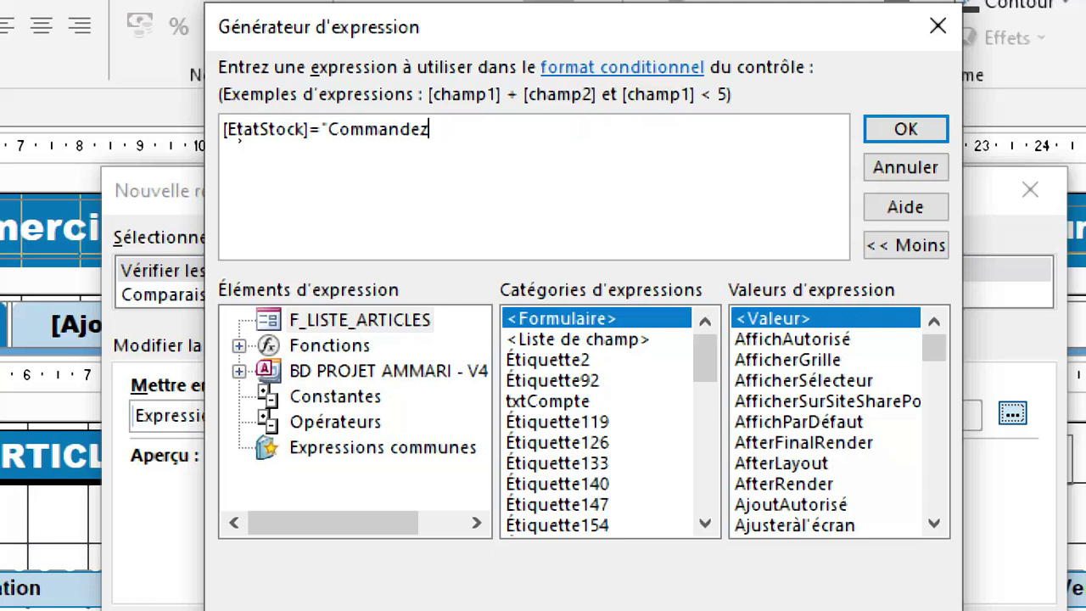
type(" le")
left_click(468, 146)
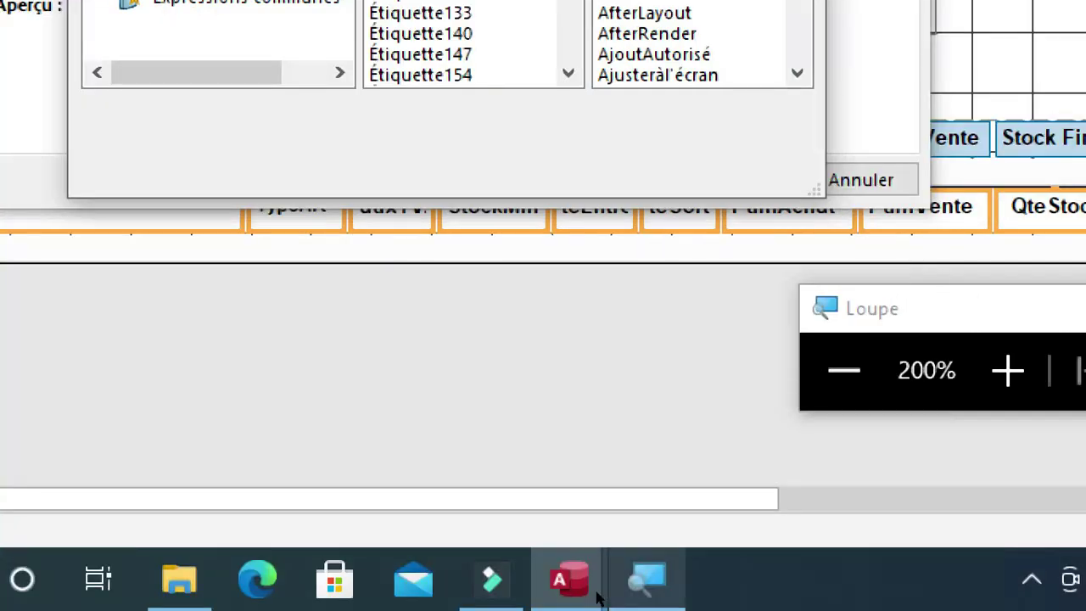
Check the exact spelling of the reorder status in the finished database's article list and return to the expression builder.
left_click(507, 589)
left_click(589, 587)
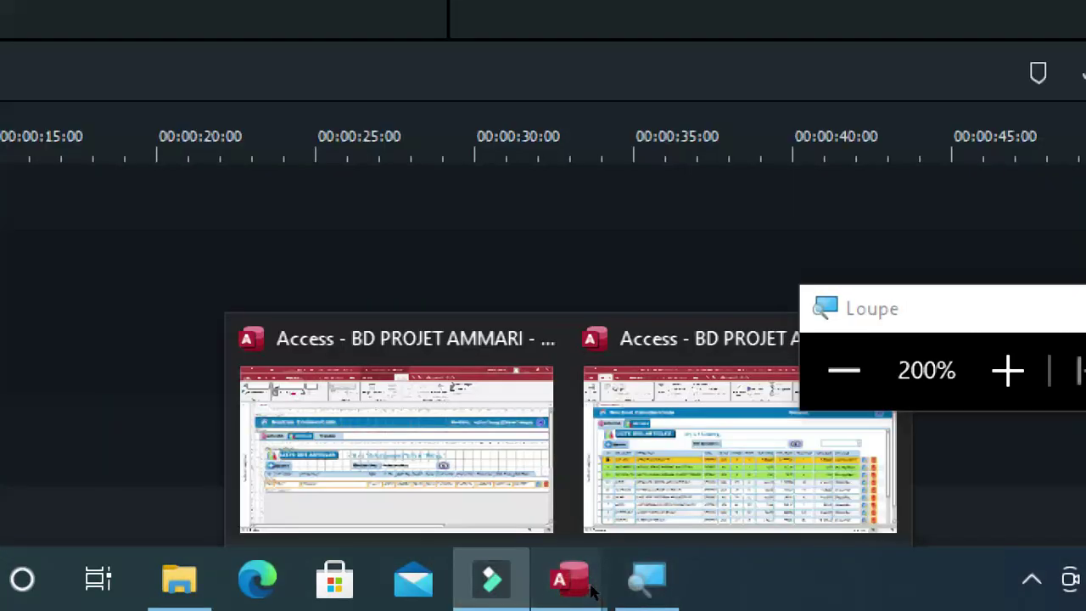
left_click(666, 542)
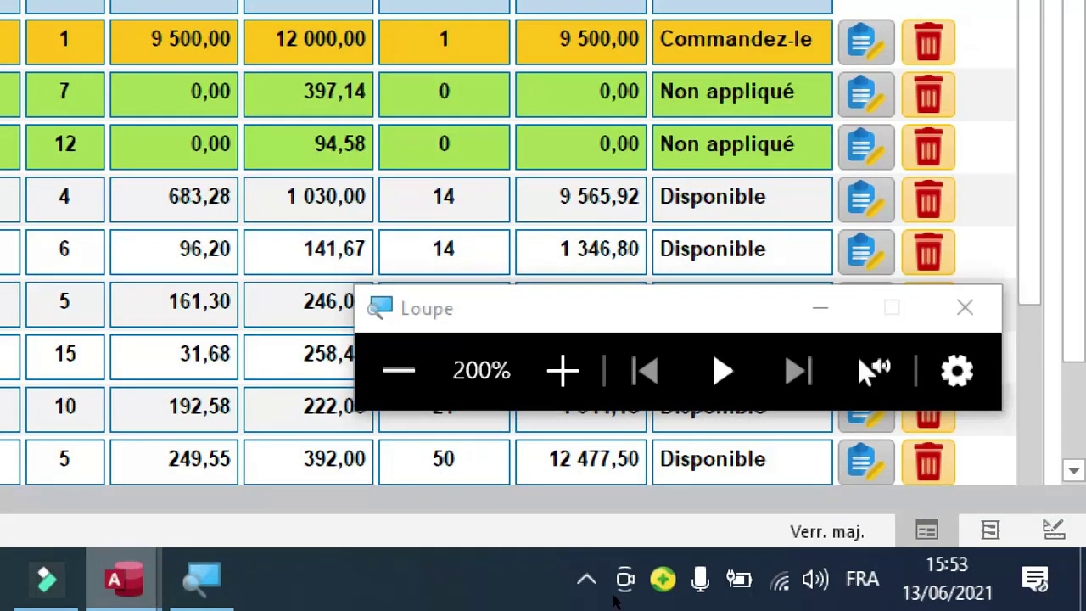
left_click(611, 596)
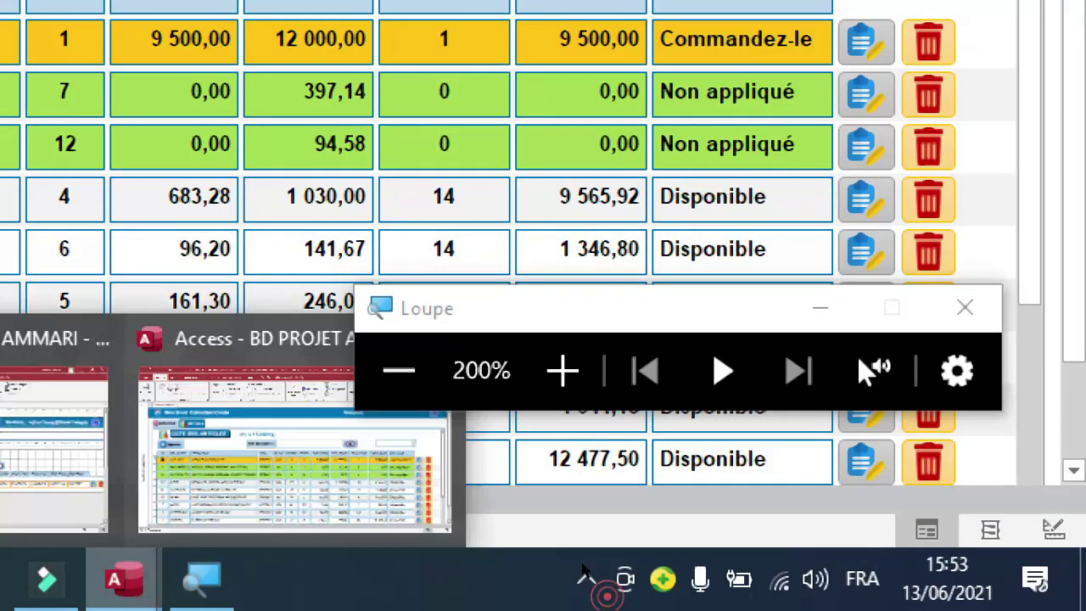
left_click(561, 550)
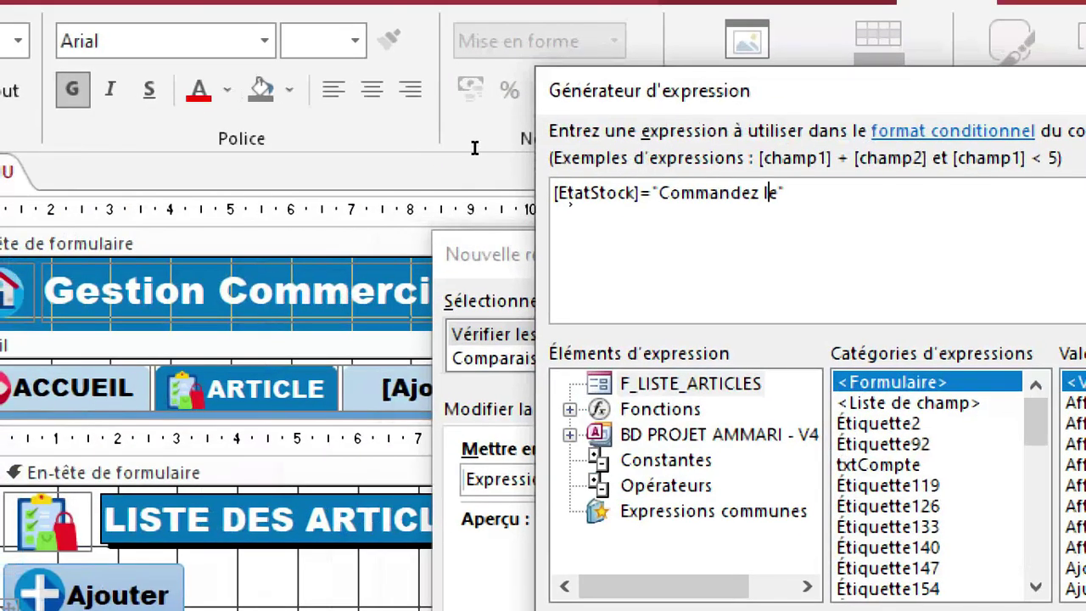
Correct the status in the condition to "Commandez-le" with a hyphen and accept the expression.
key("BackSpace")
type("-")
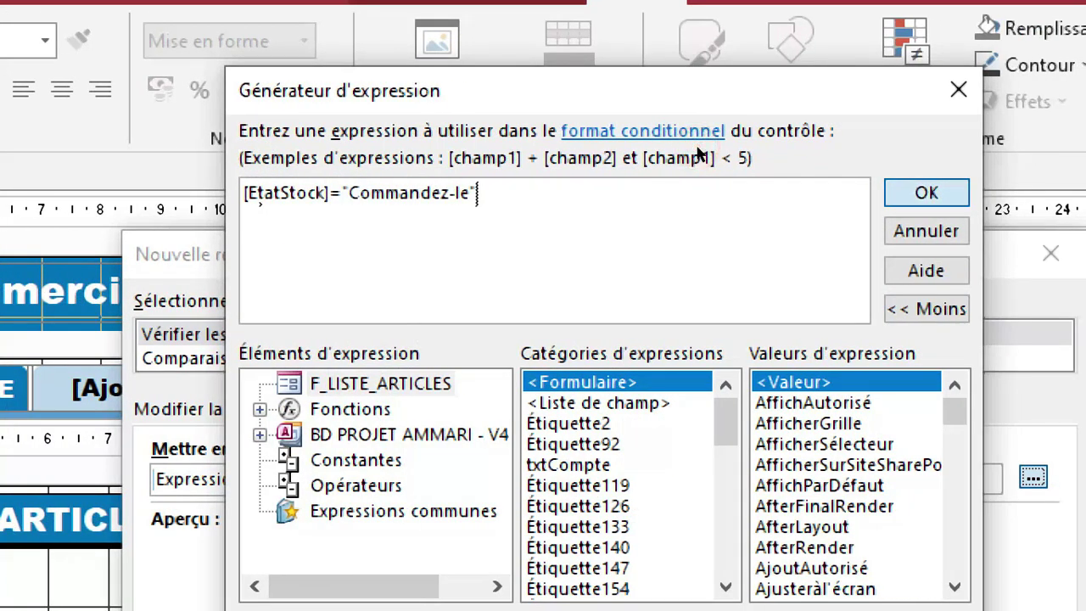
key("Return")
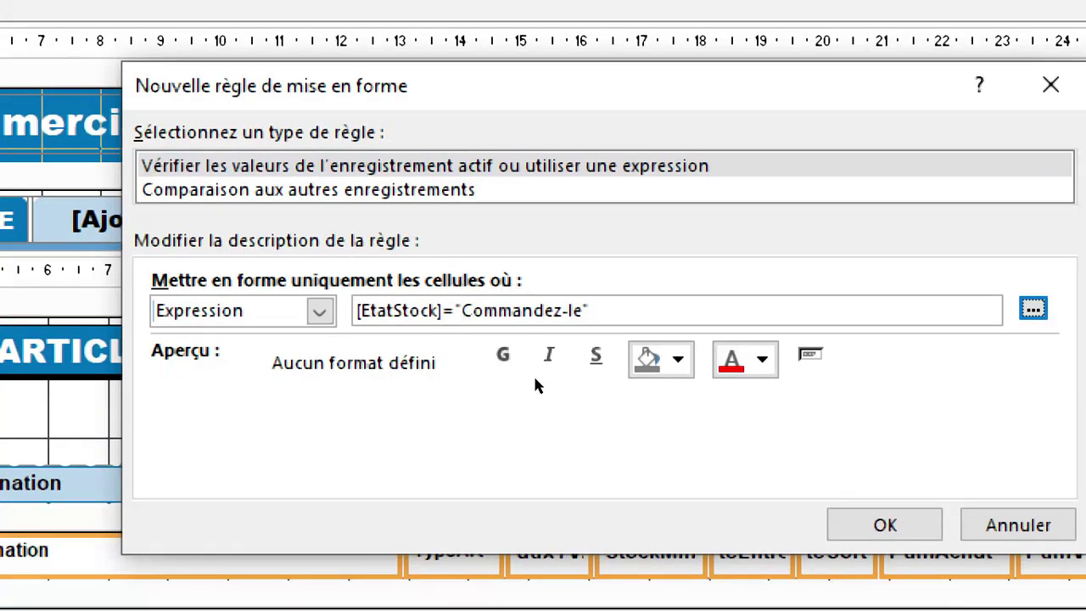
Format the "Commandez-le" rule with bold text and a gold background, and add it to the rule list.
left_click(504, 354)
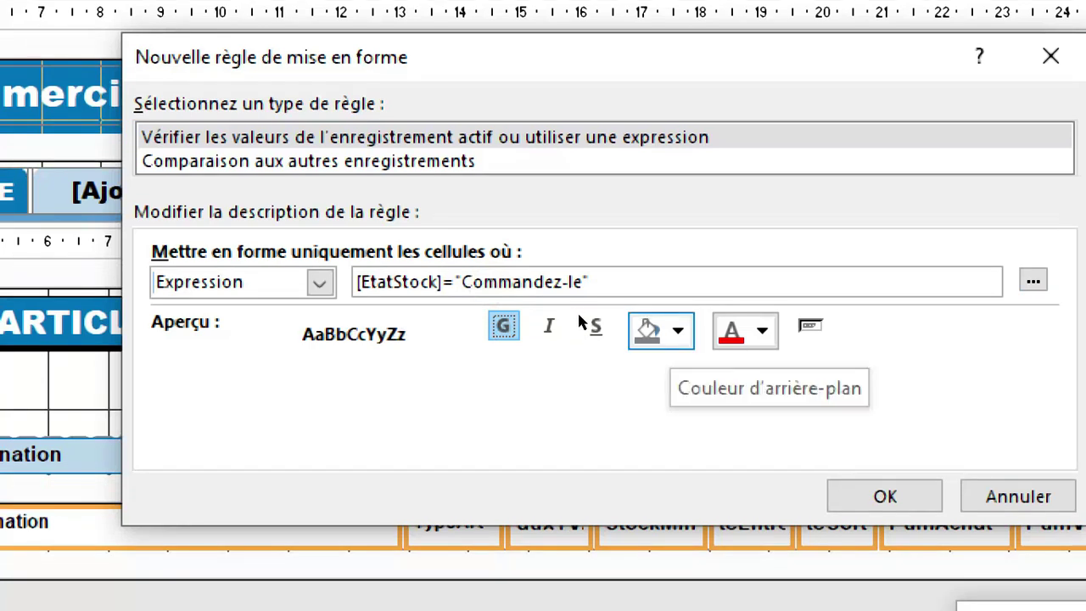
left_click(650, 329)
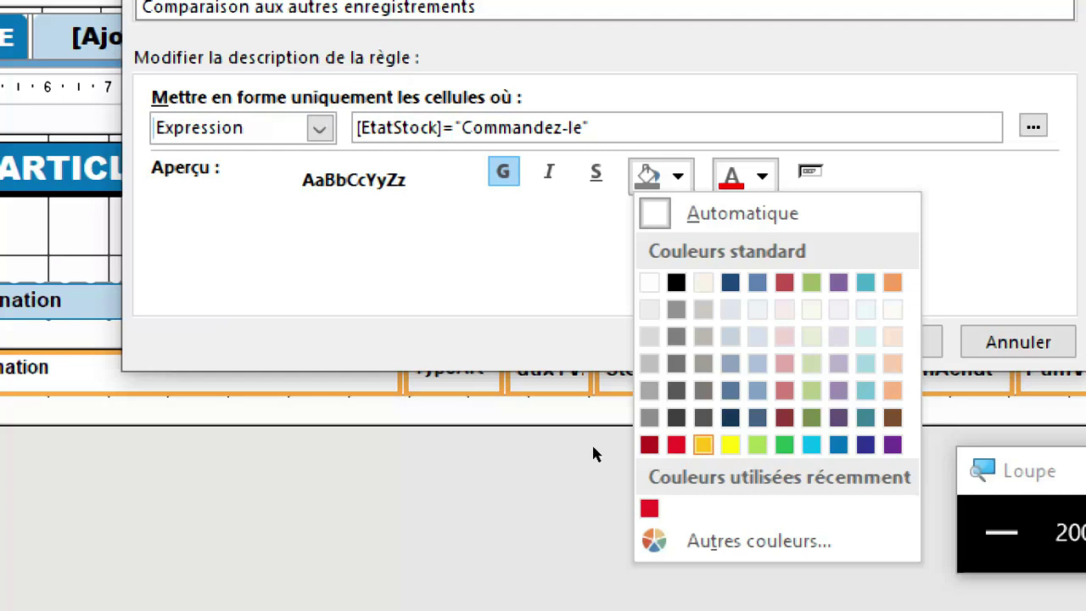
left_click(703, 445)
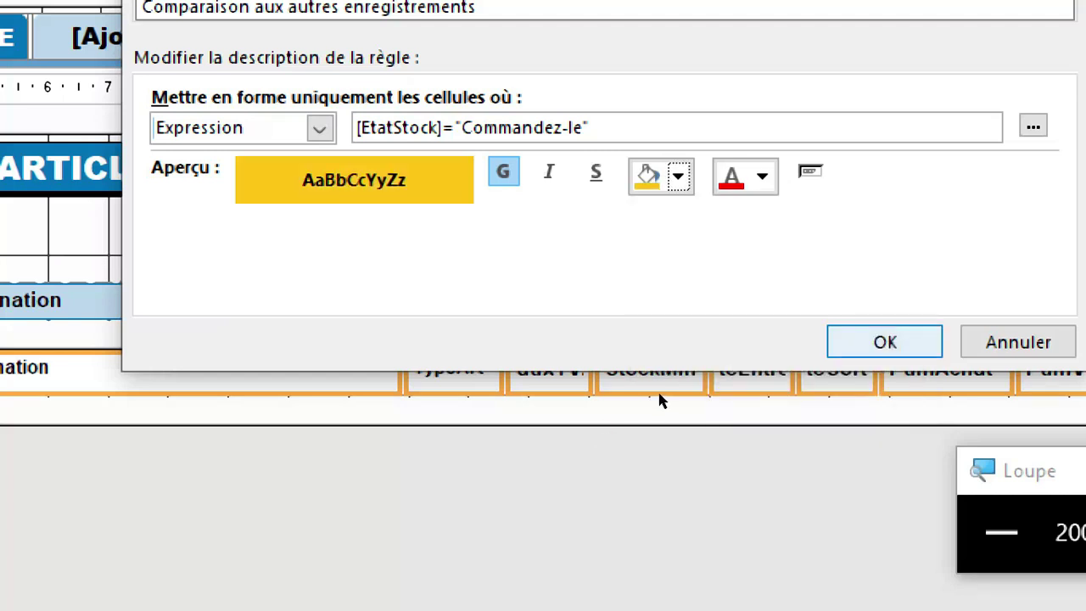
left_click(842, 339)
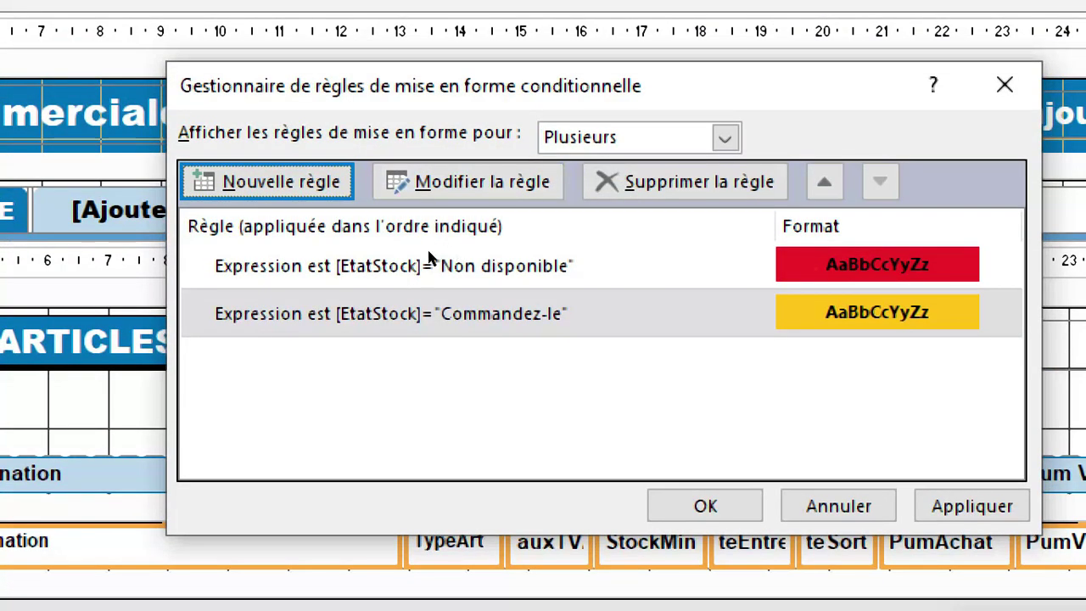
Start a third formatting rule of the Expression type and open the expression builder for it.
left_click(378, 229)
left_click(320, 302)
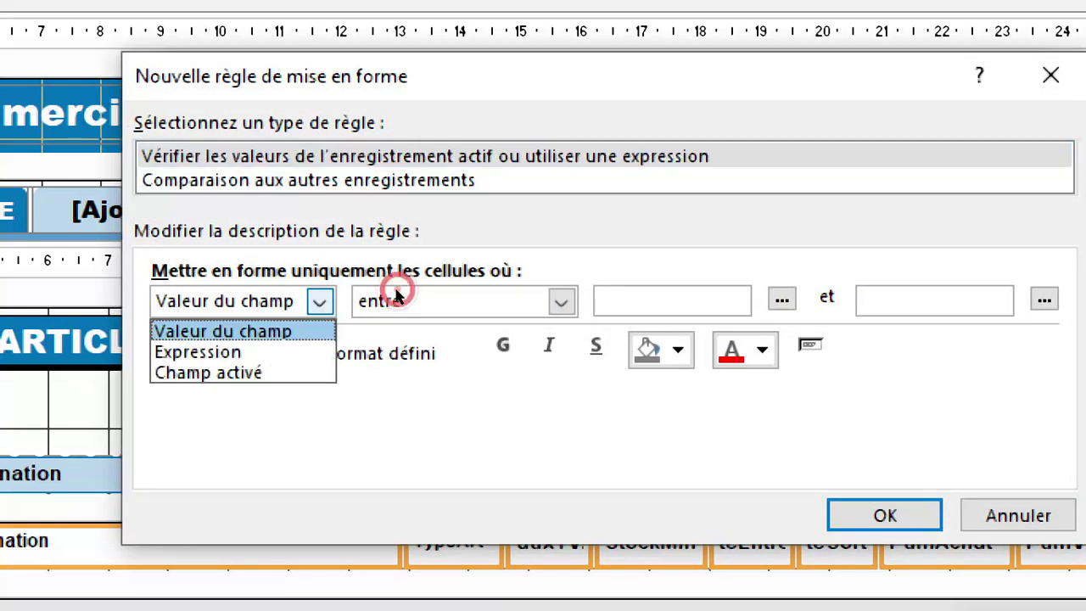
left_click(241, 351)
left_click(429, 291)
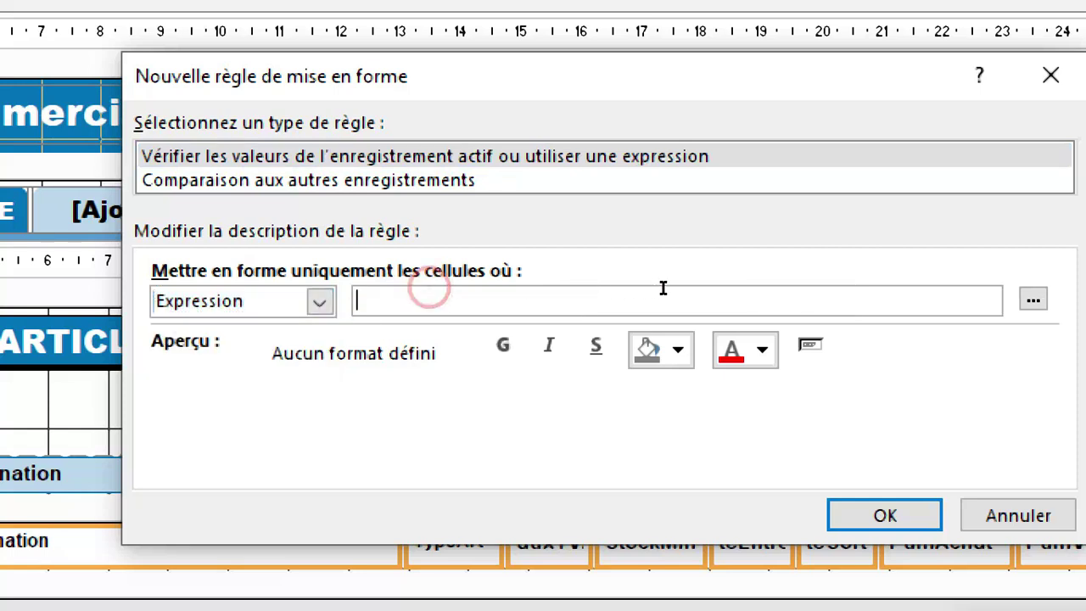
left_click(1034, 299)
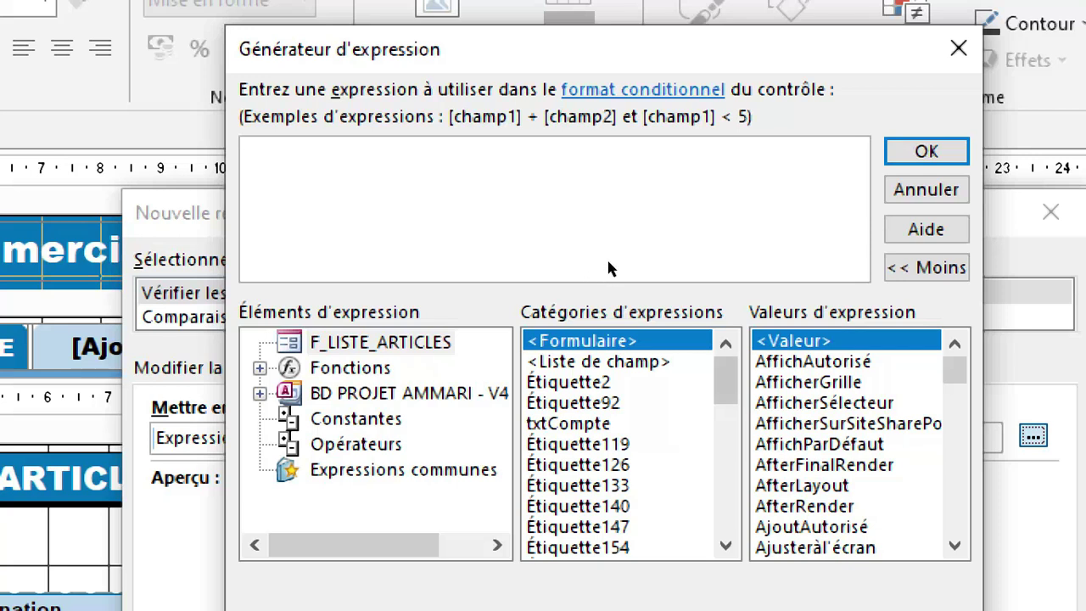
Build the third rule's condition [EtatStock] ="Non appliqué", inserting EtatStock from the form's control list.
scroll(603, 285, "down", 5)
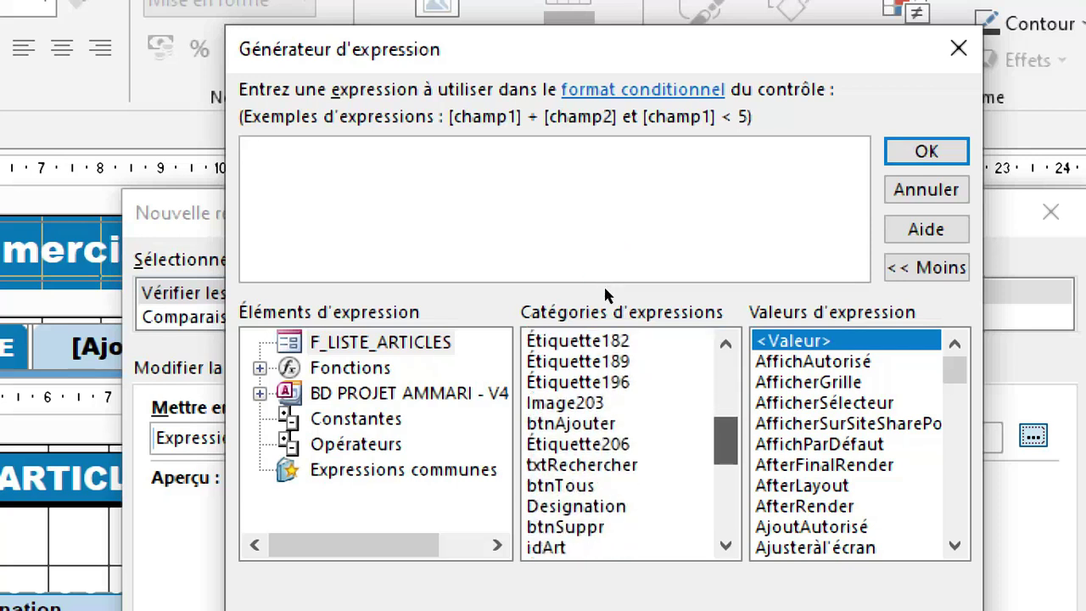
scroll(603, 285, "down", 2)
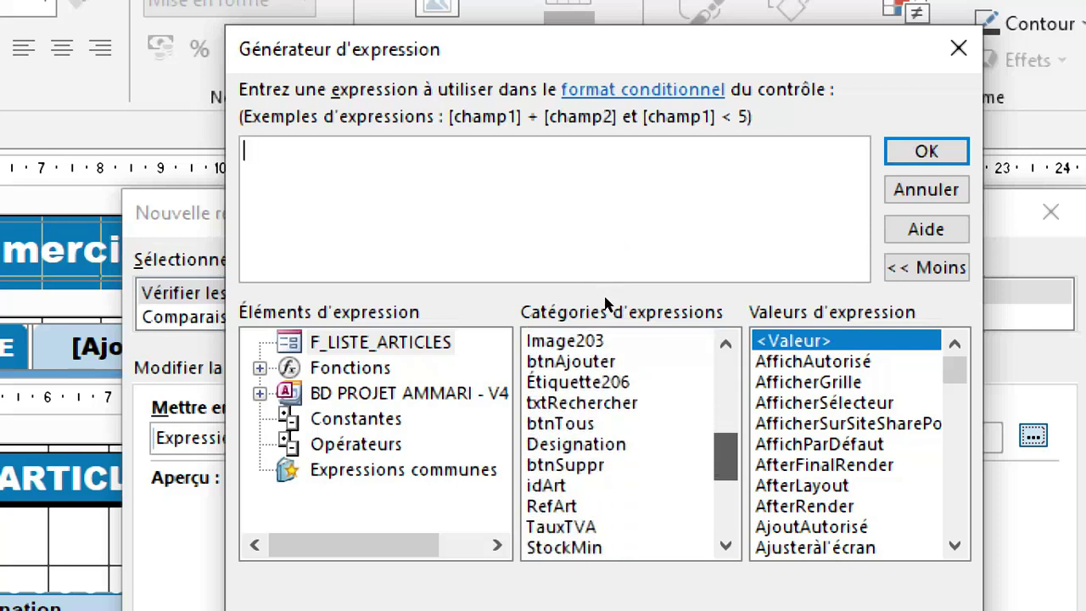
scroll(605, 305, "down", 3)
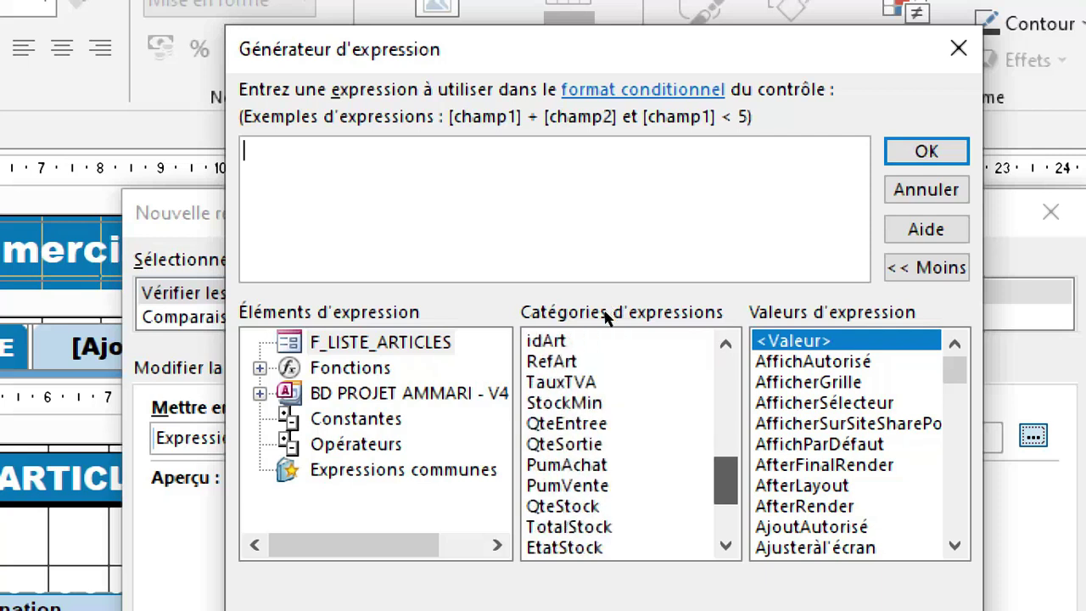
double_click(520, 291)
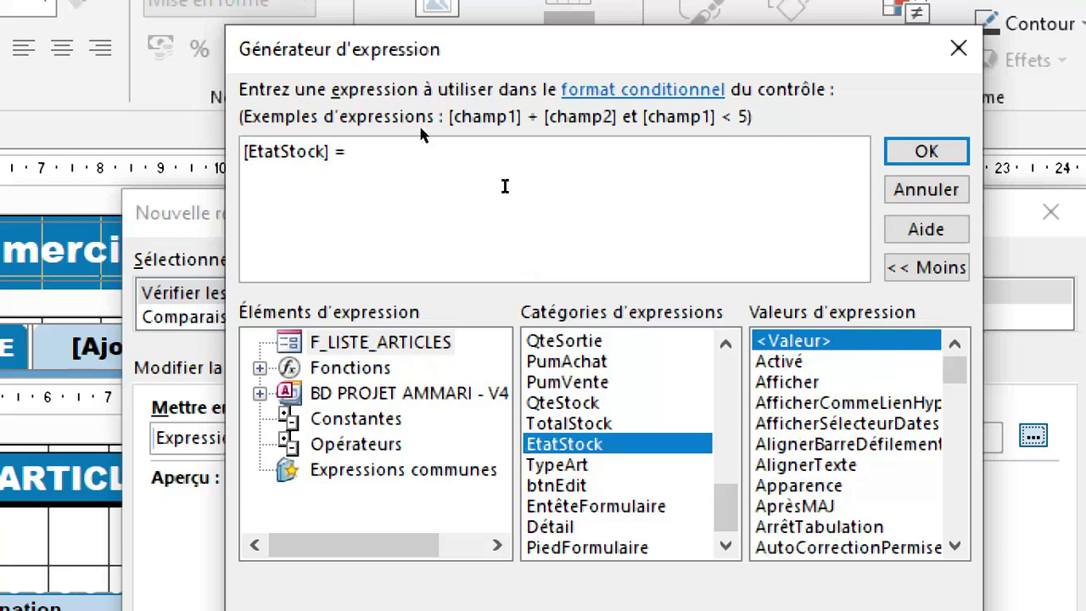
type("\"Non ")
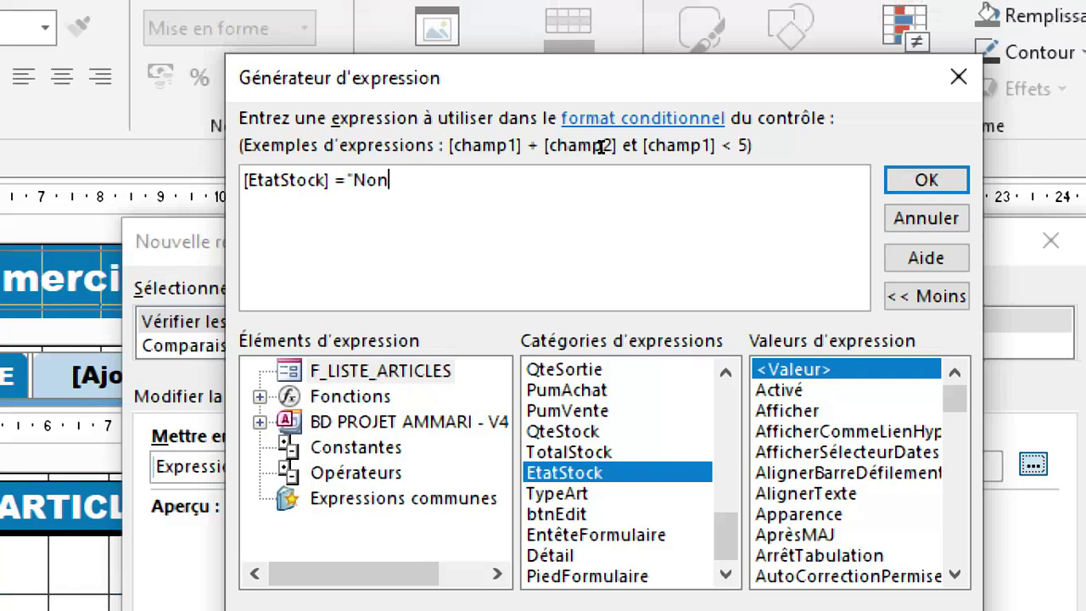
type("appliqué")
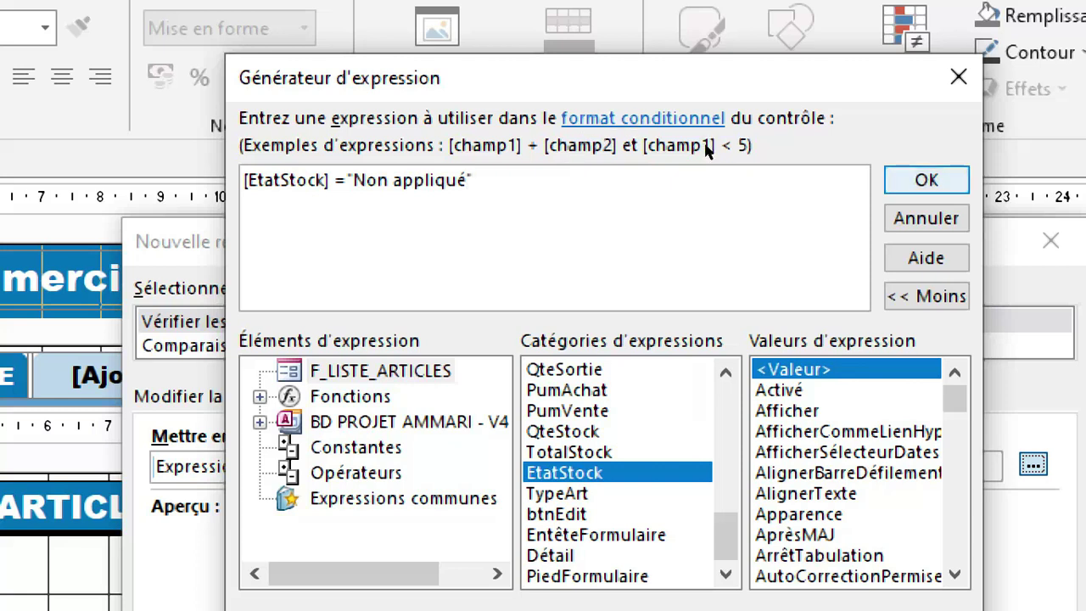
key("Return")
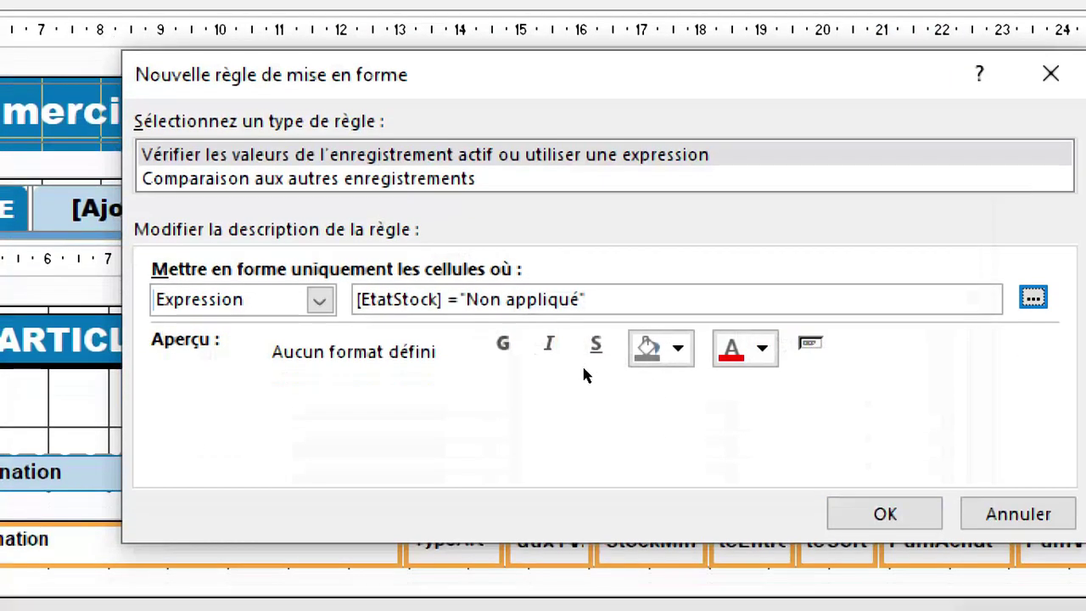
Format the "Non appliqué" rule with bold text and a light green background, and add it to the rule list.
left_click(492, 314)
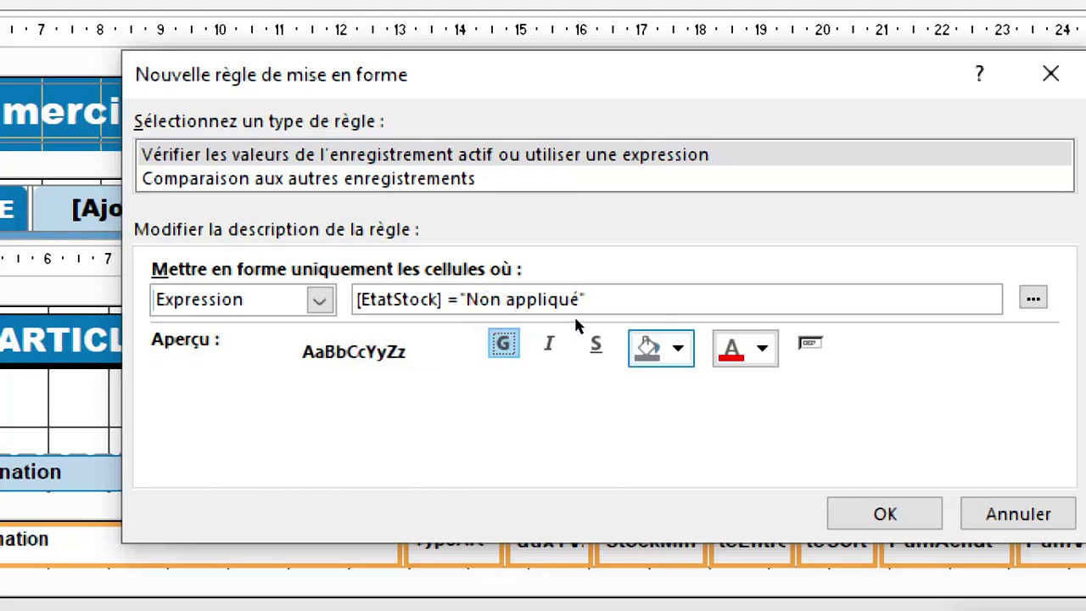
left_click(678, 349)
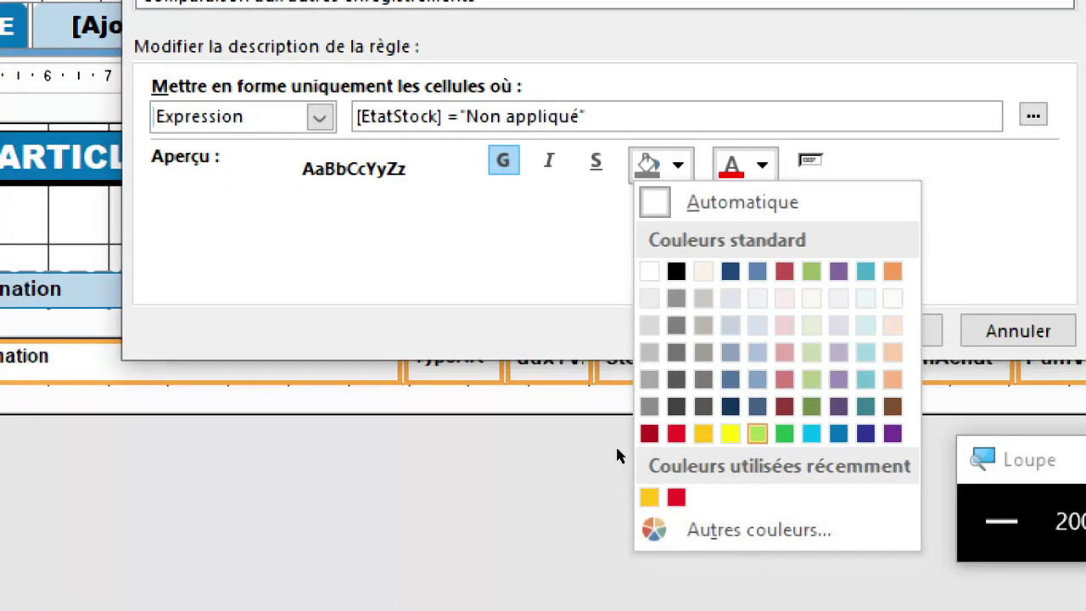
left_click(617, 455)
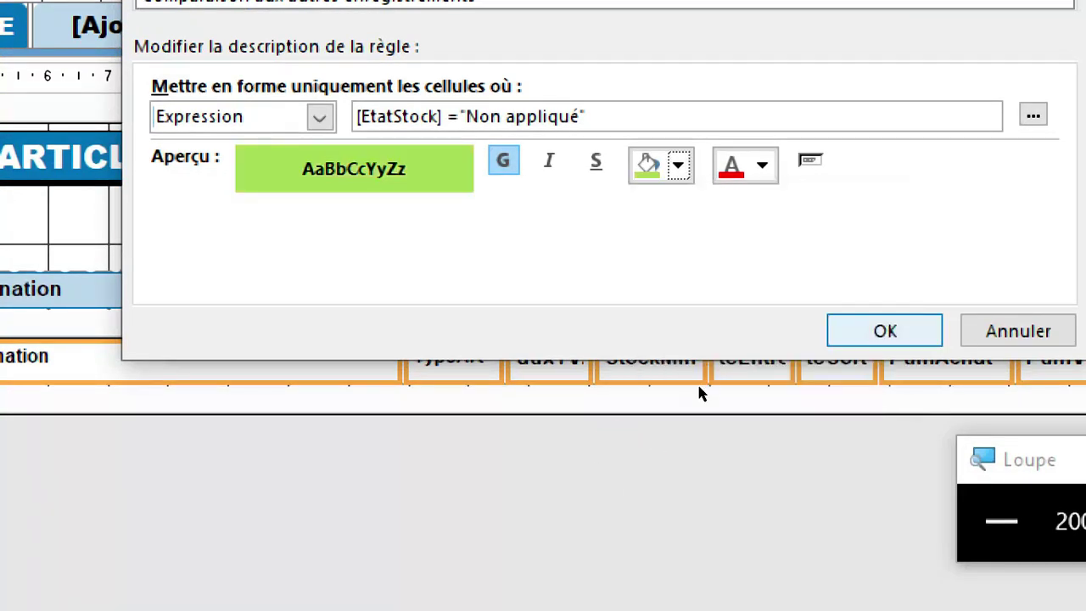
key("Return")
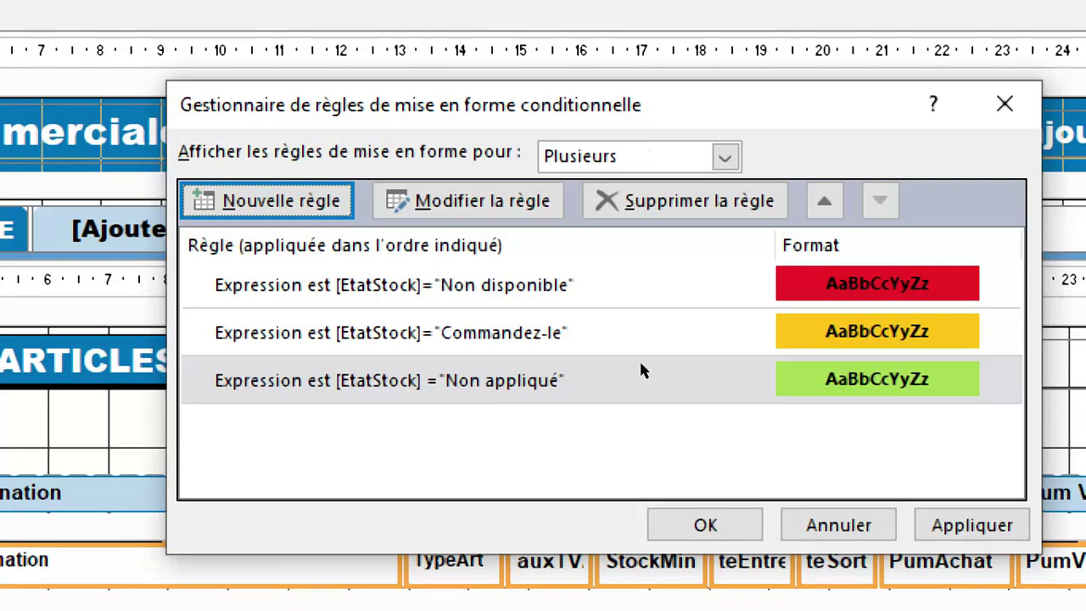
Apply the three conditional formatting rules, save F_MENU and display it in form view.
left_click(713, 527)
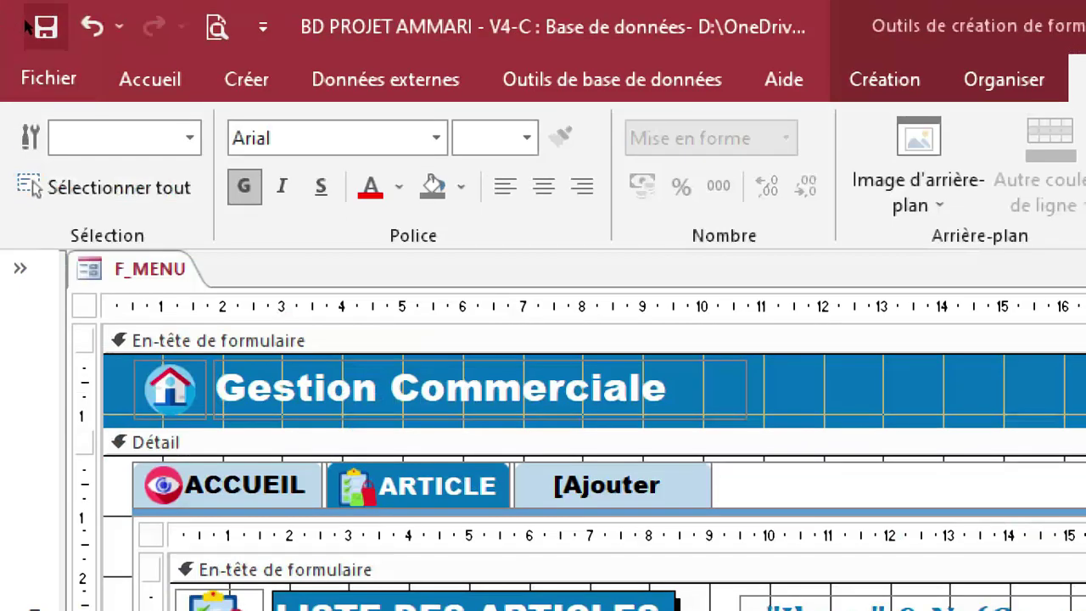
left_click(27, 26)
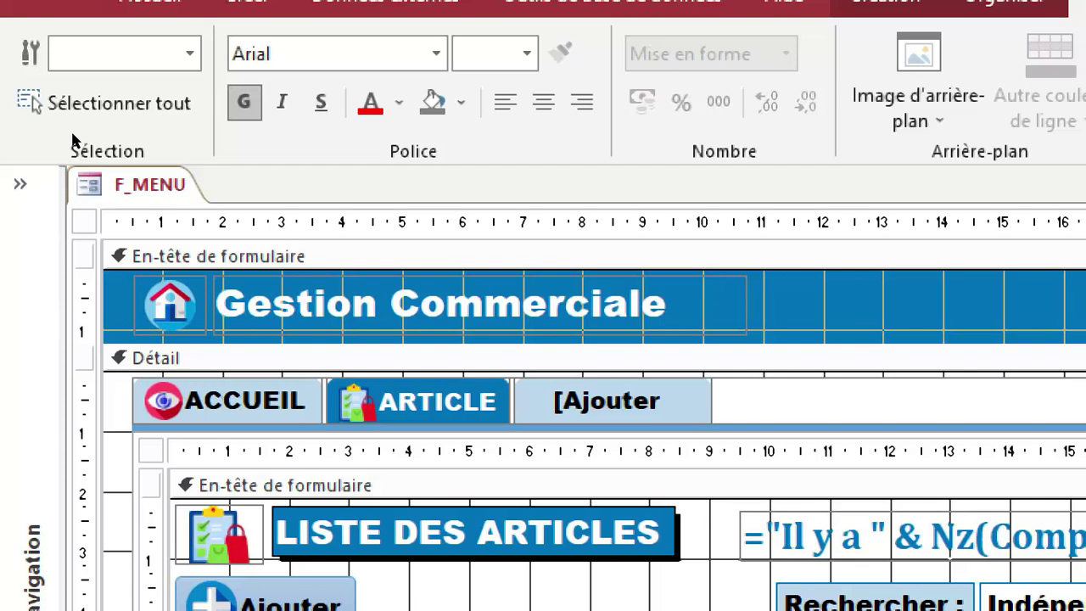
right_click(147, 184)
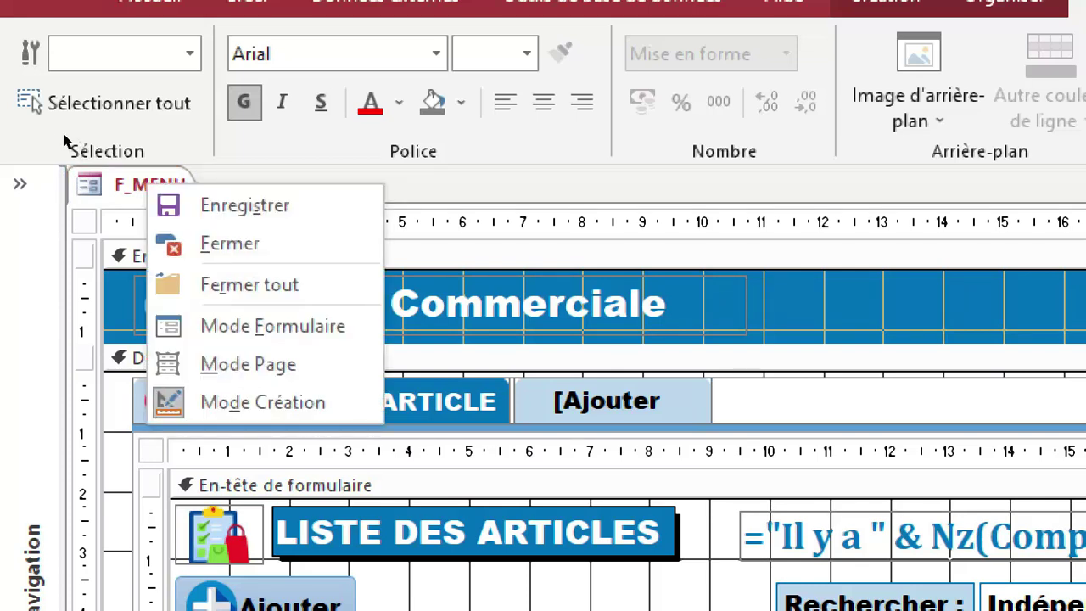
left_click(272, 326)
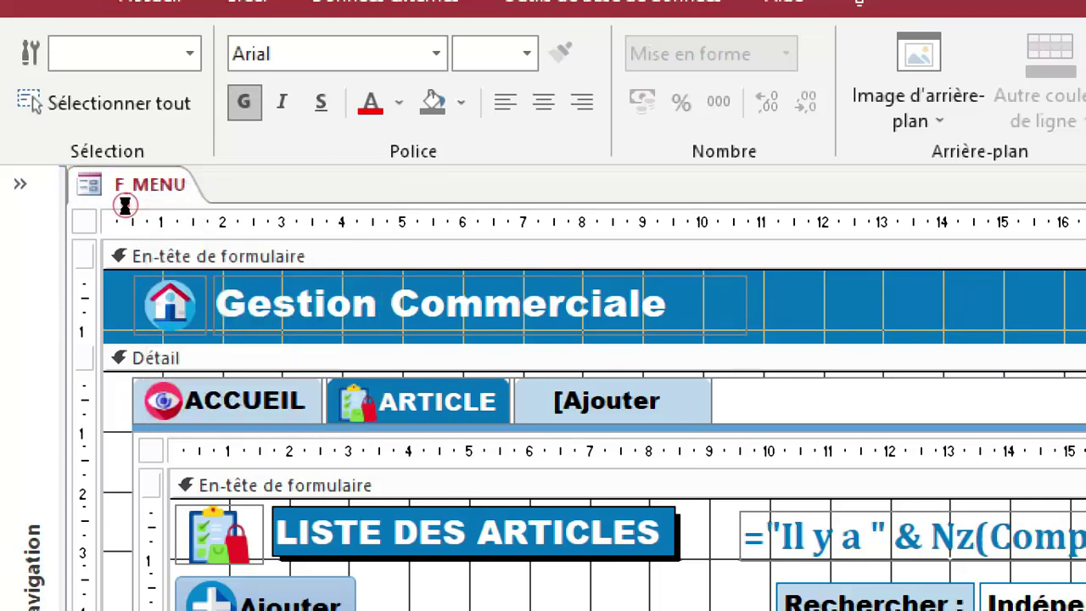
left_click(381, 307)
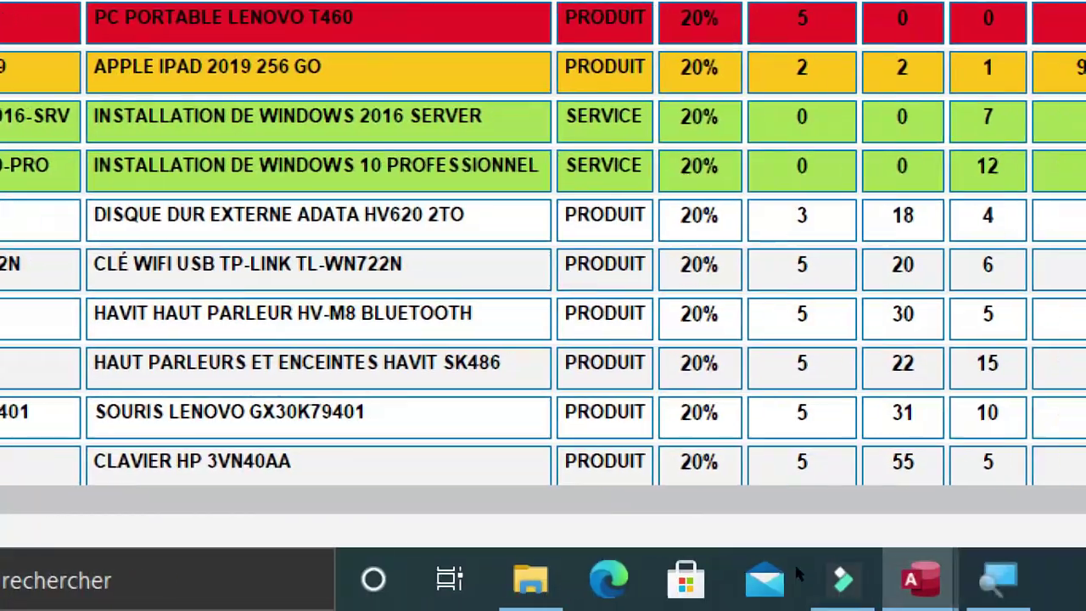
Switch to the reference V4 database and examine the edit form of the IPAD 2019 article, then close that form.
left_click(747, 503)
left_click(747, 503)
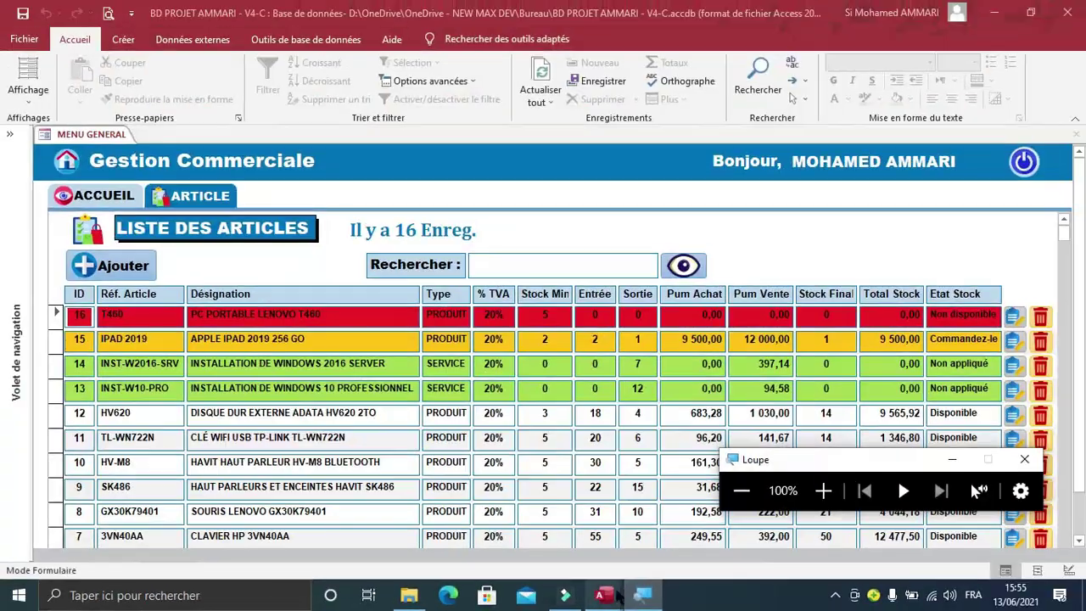
left_click(604, 594)
left_click(676, 552)
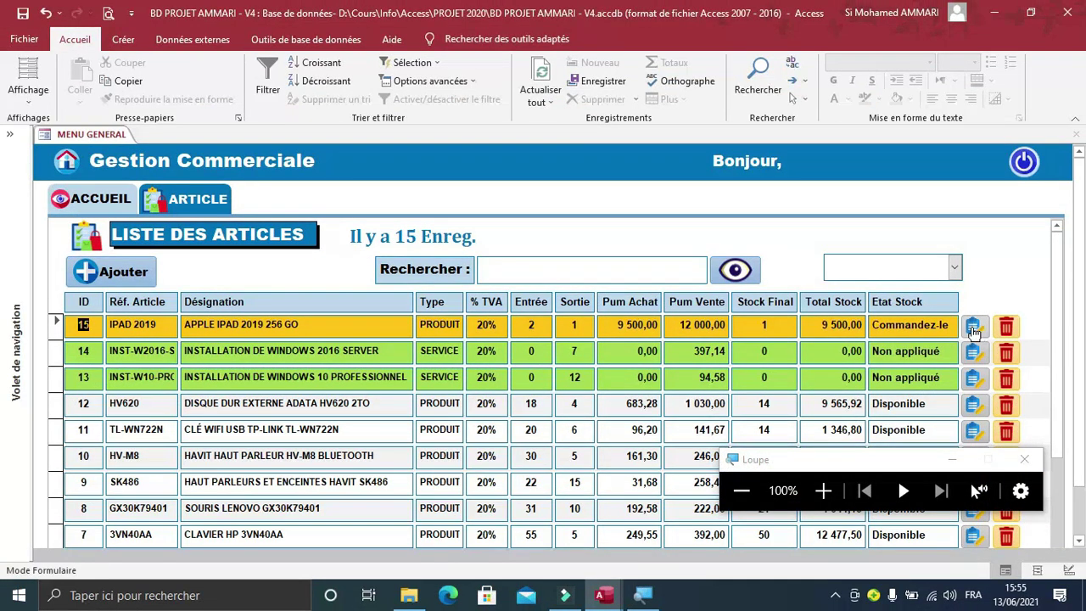
left_click(973, 329)
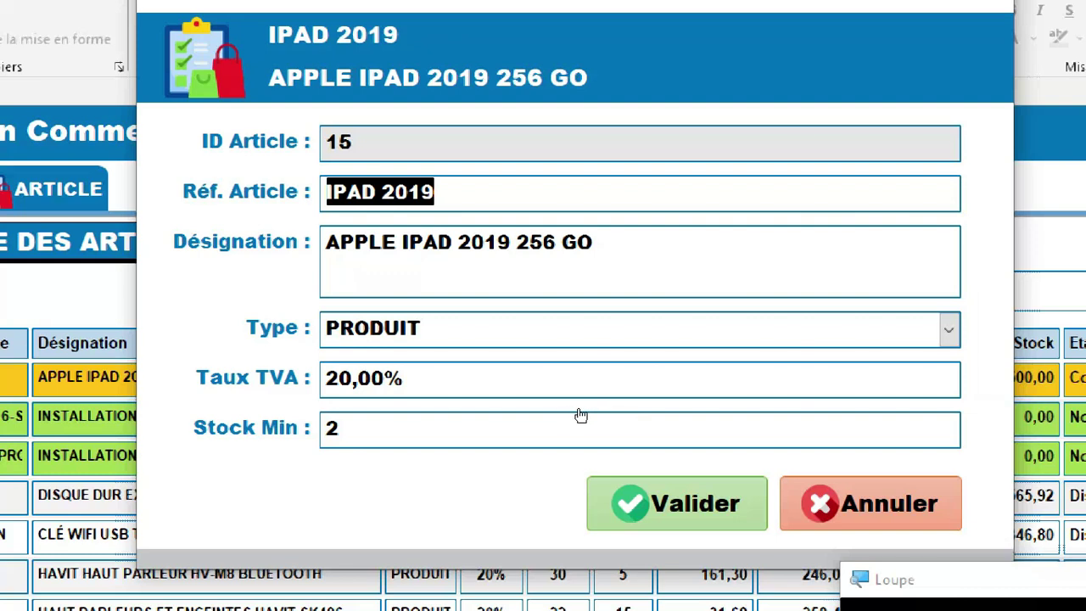
left_click(677, 502)
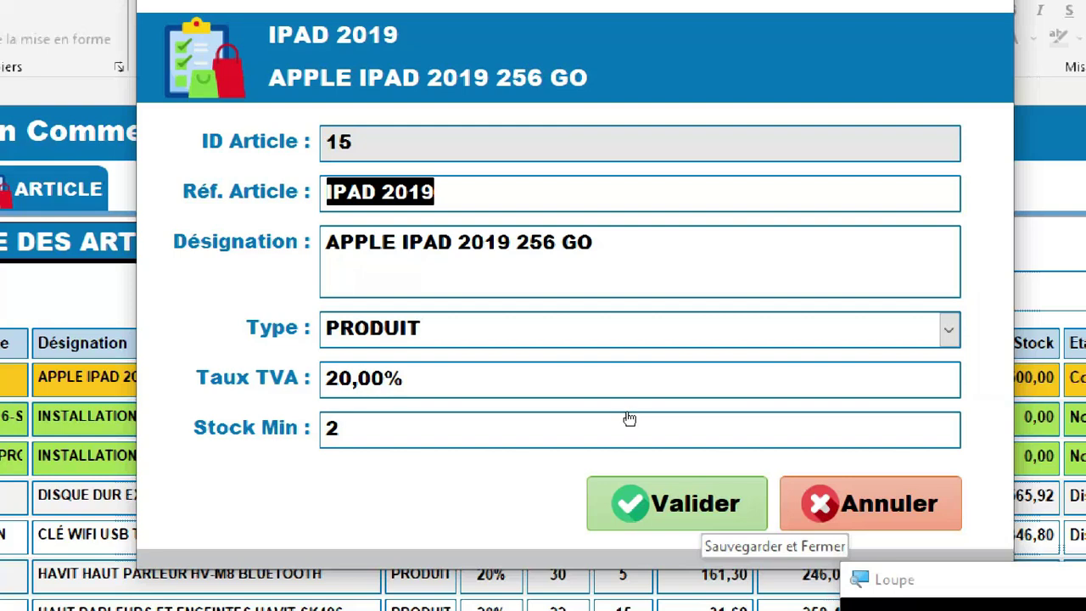
left_click(731, 410)
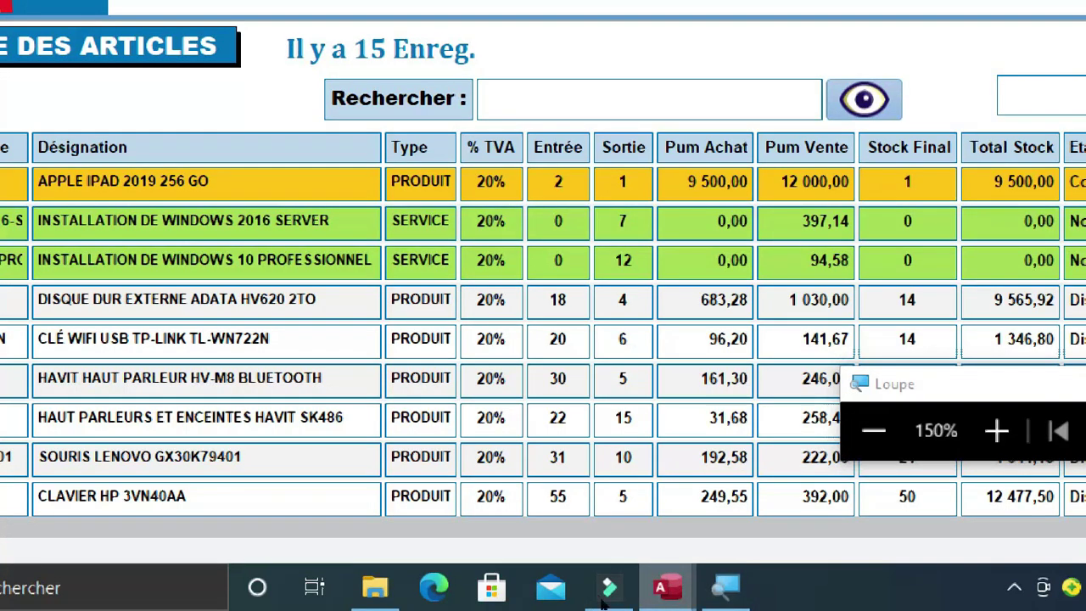
Return to the V4-C database, reveal its list of objects, and copy and paste the F_AJOUT_ARTICLE form.
mouse_move(668, 594)
left_click(552, 535)
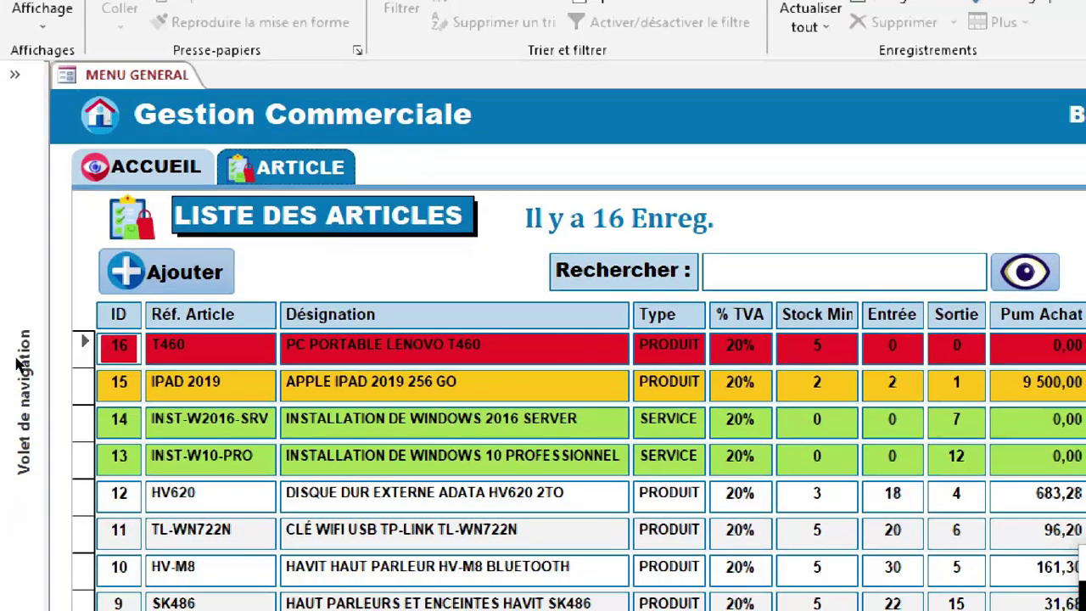
left_click(18, 365)
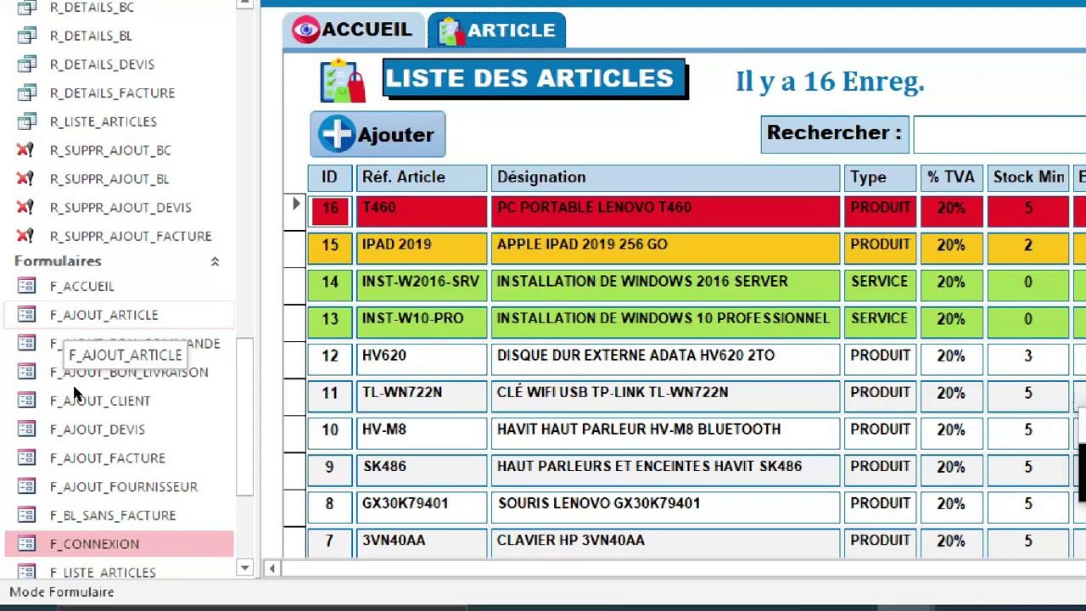
right_click(91, 314)
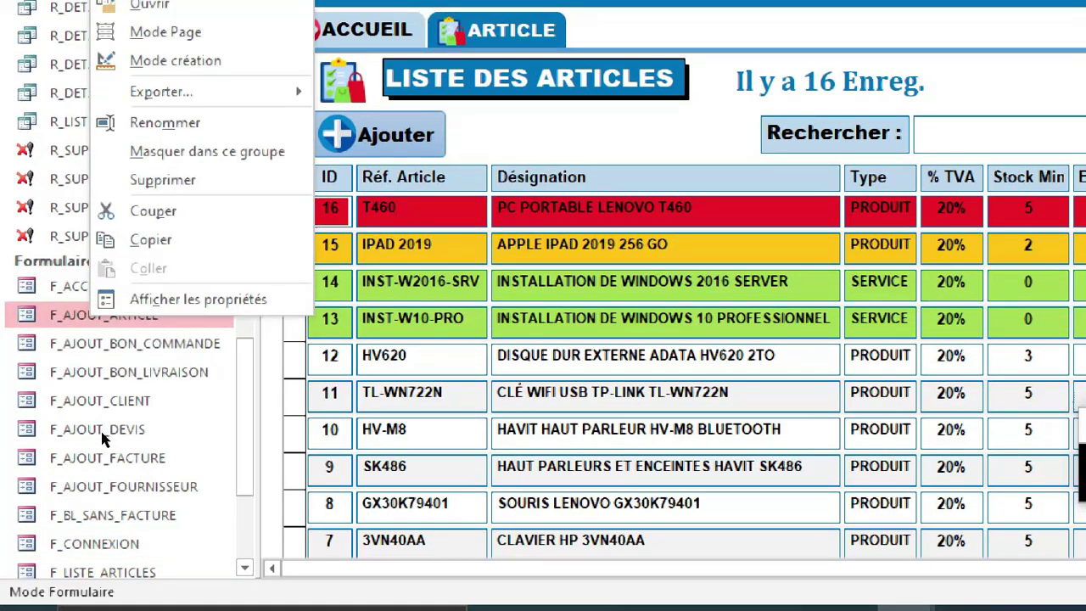
key("Escape")
right_click(78, 316)
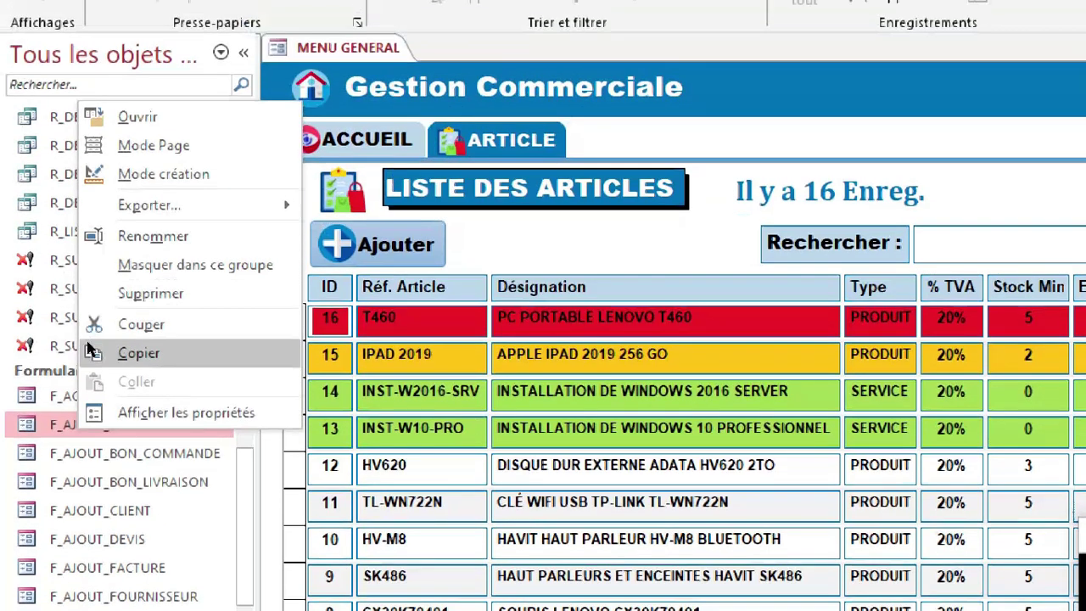
left_click(90, 348)
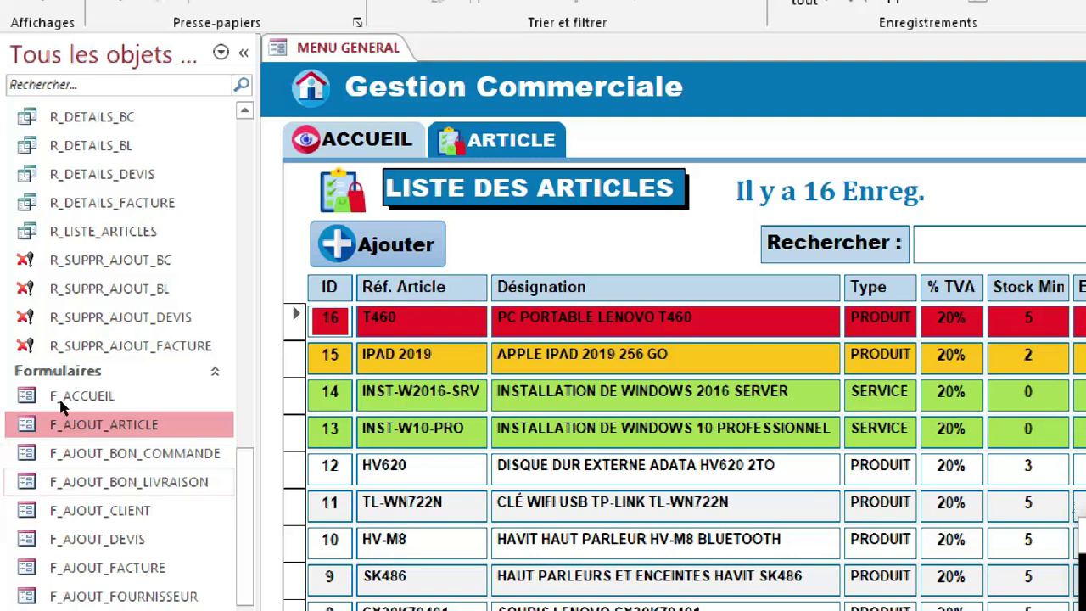
right_click(72, 395)
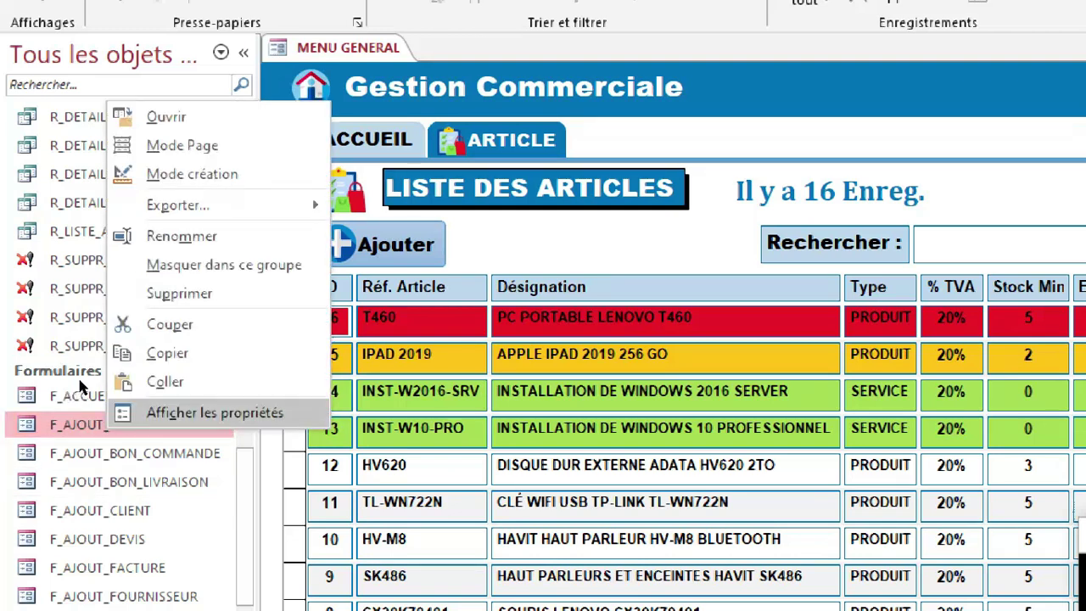
left_click(115, 380)
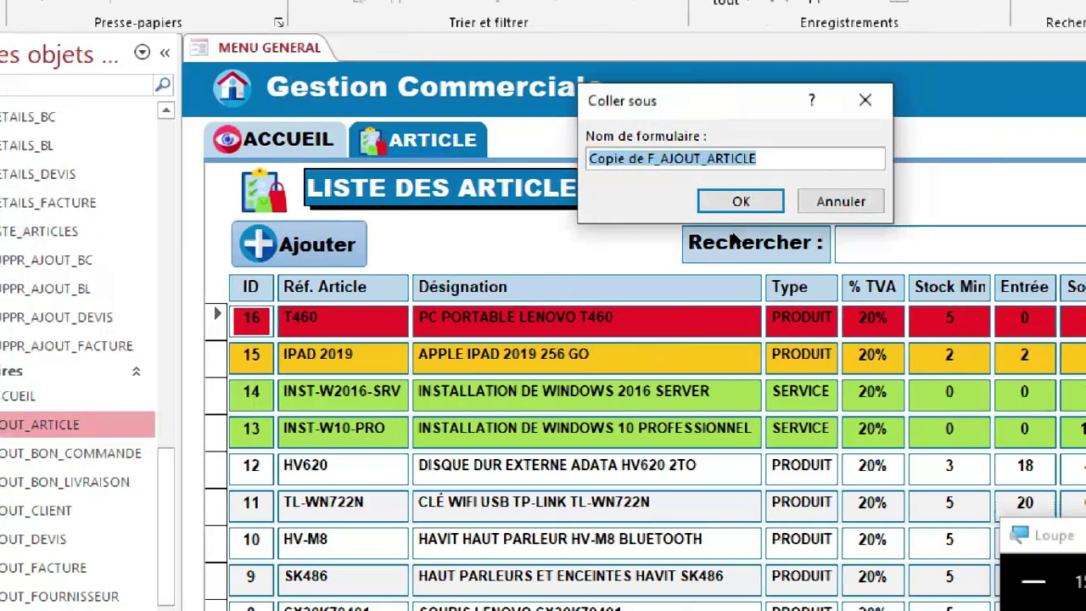
Name the pasted form copy F_EDIT_ARTICLE and confirm it.
left_click(484, 207)
left_click_drag(487, 208, 440, 209)
left_click(978, 582)
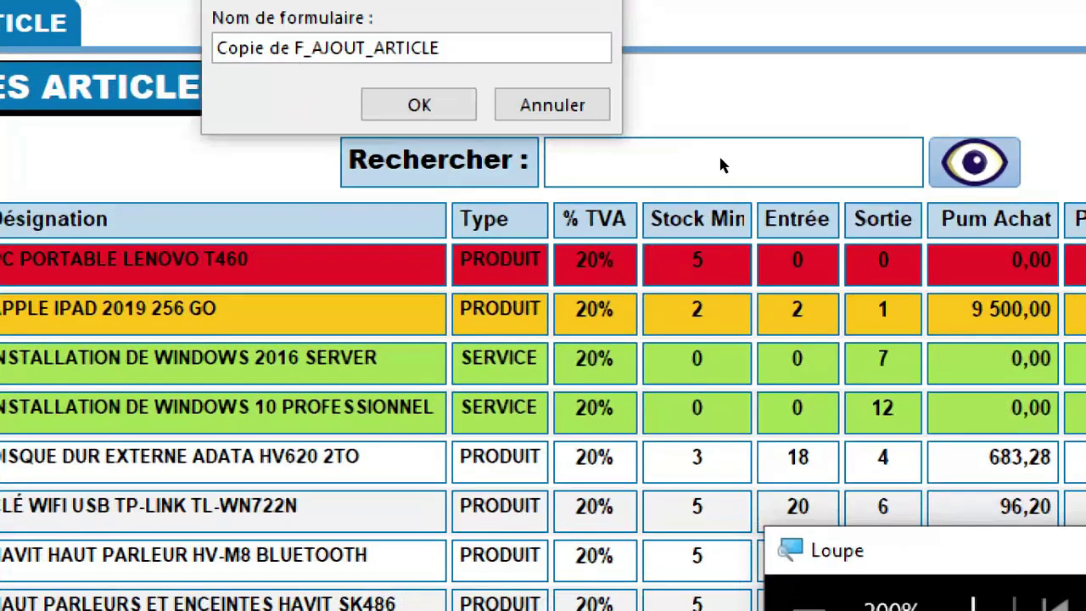
left_click(489, 212)
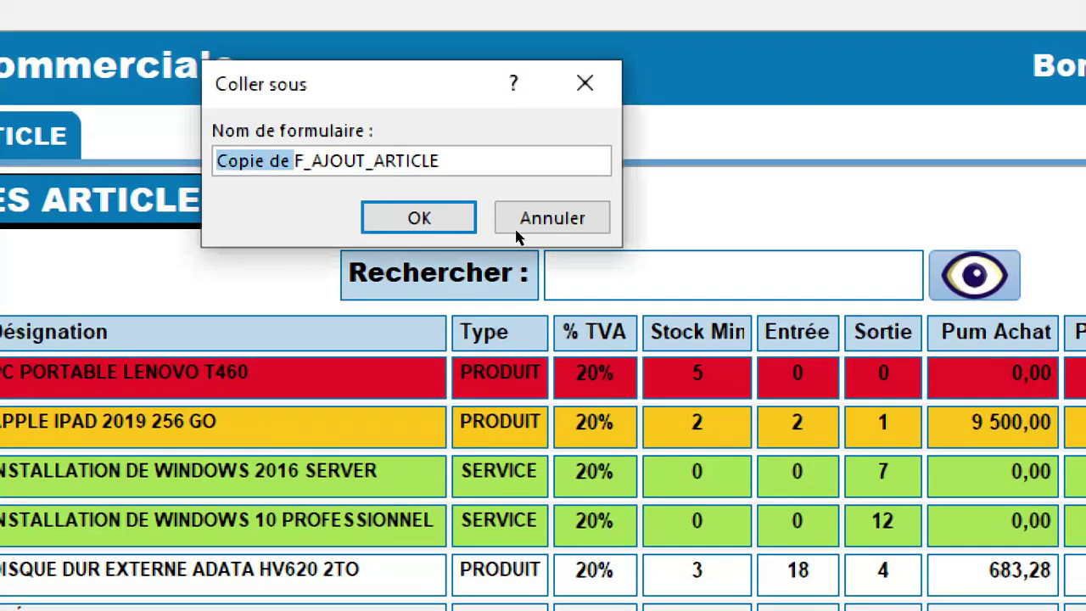
key("Delete")
left_click(472, 209)
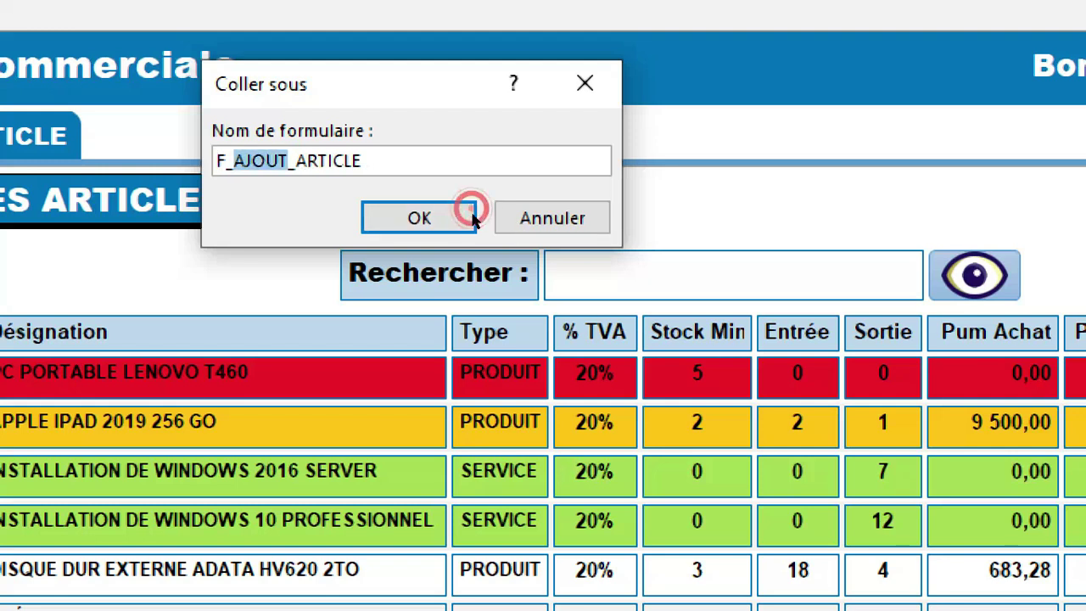
type("ed")
key("BackSpace")
key("BackSpace")
type("EDIT")
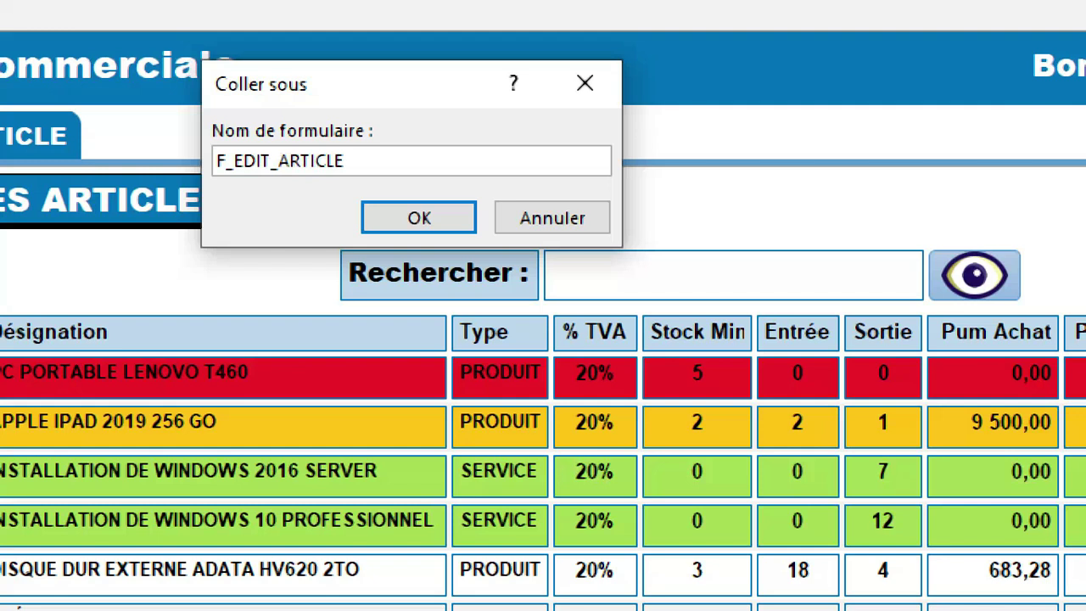
left_click(548, 233)
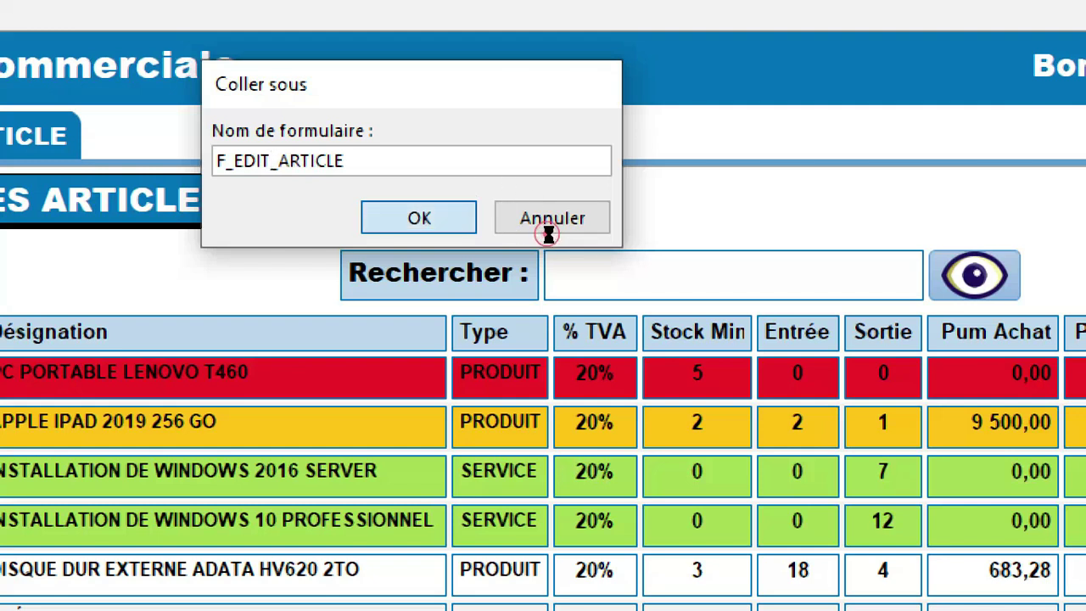
Open the F_EDIT_ARTICLE form in design view.
scroll(96, 473, "down", 2)
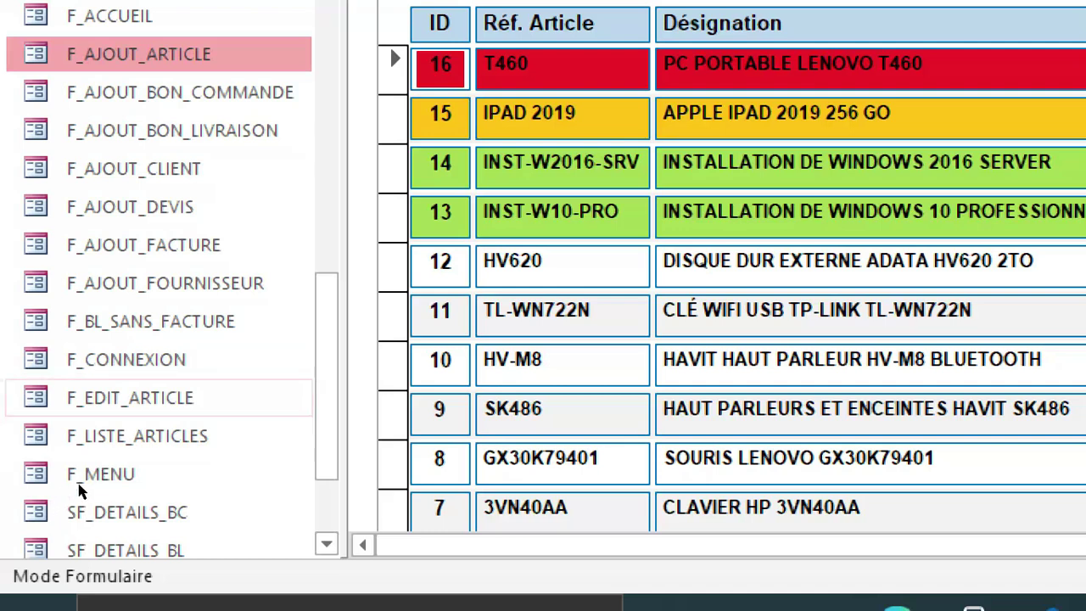
left_click(79, 485)
right_click(59, 477)
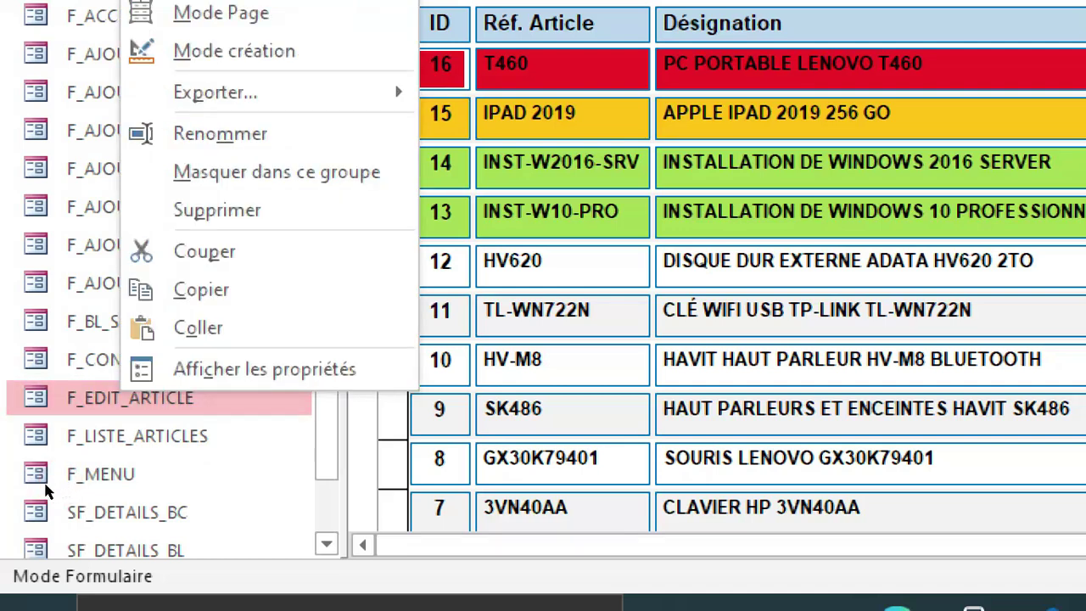
right_click(97, 397)
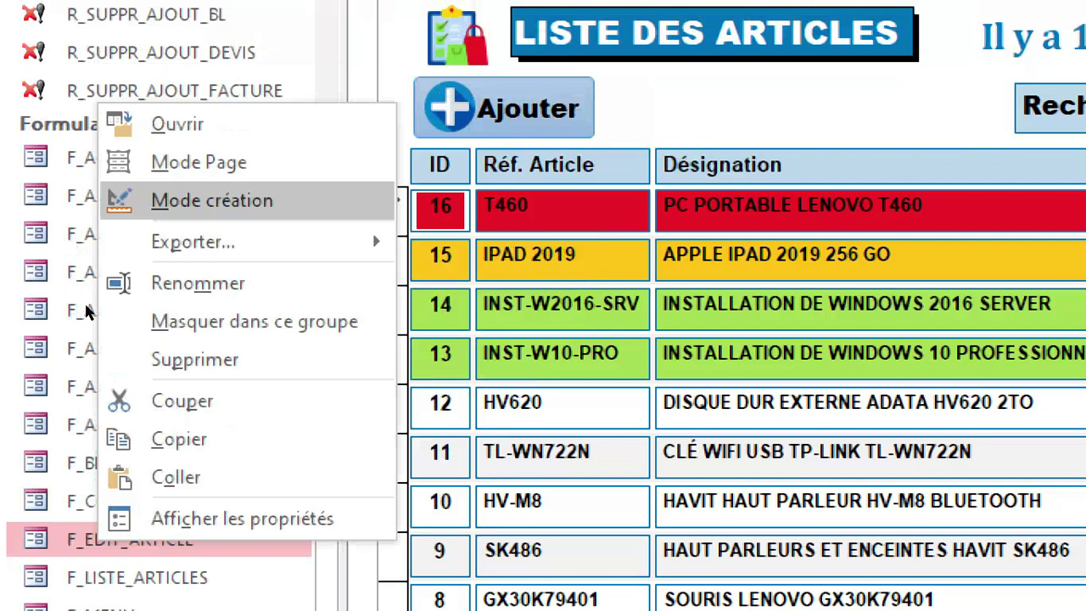
left_click(140, 56)
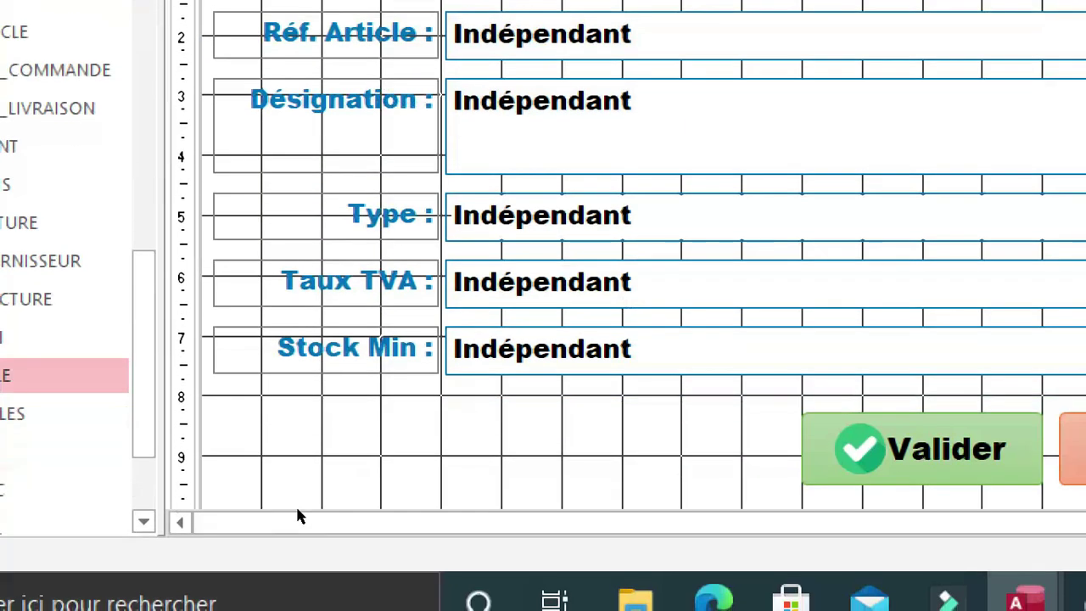
Open the form properties of F_EDIT_ARTICLE and inspect the embedded macro of its Sur chargement event.
right_click(292, 512)
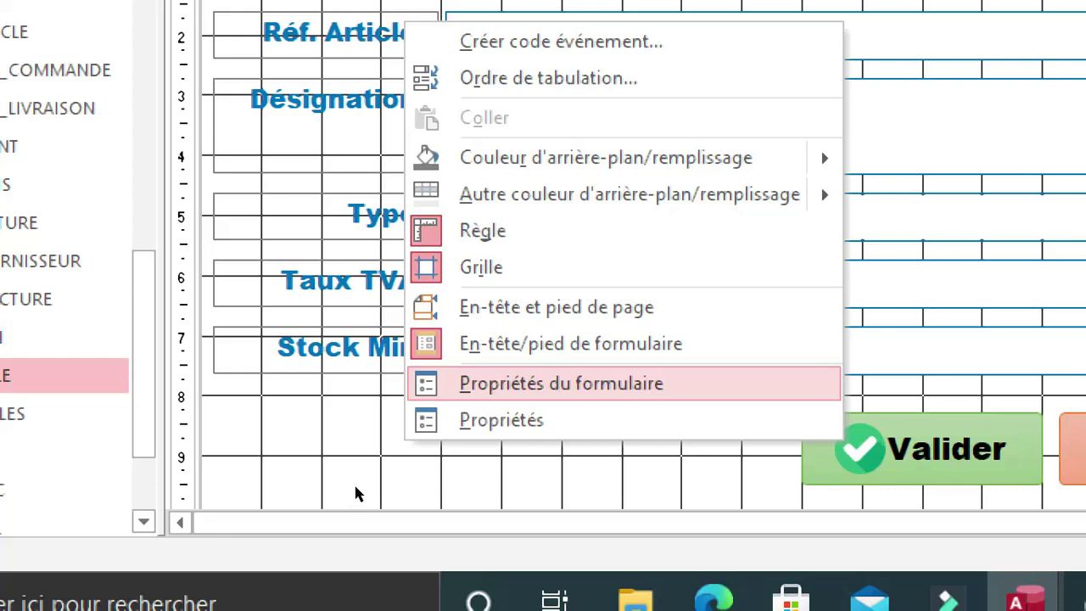
right_click(276, 512)
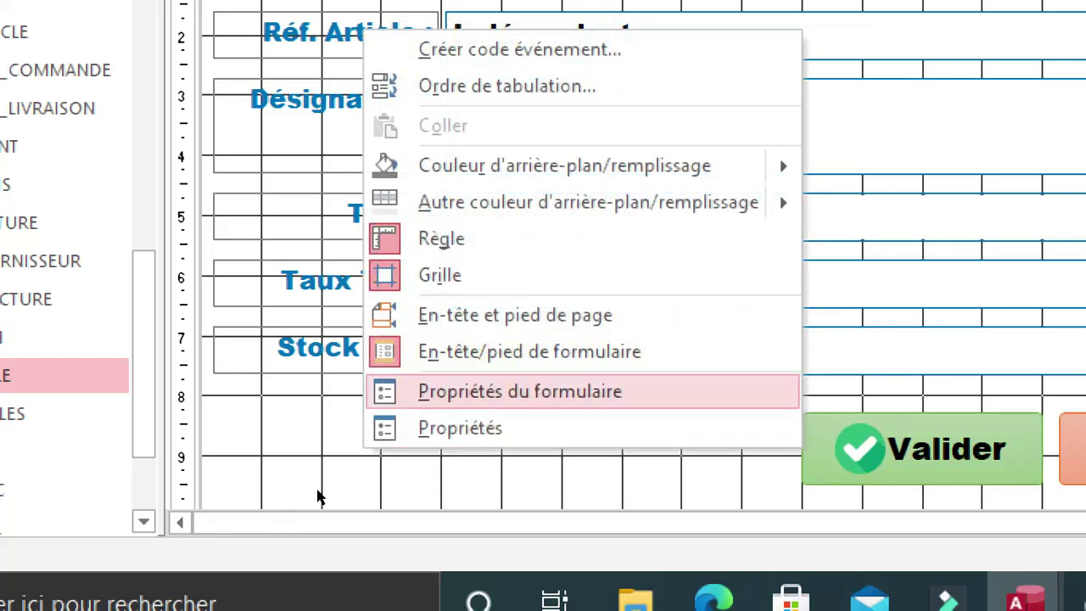
left_click(424, 391)
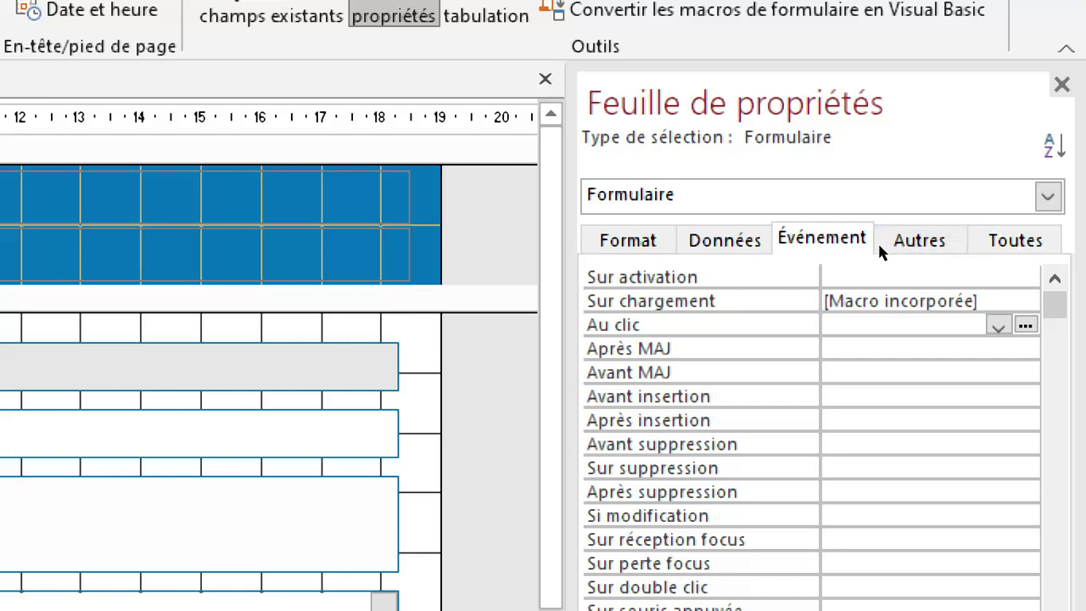
key("Up")
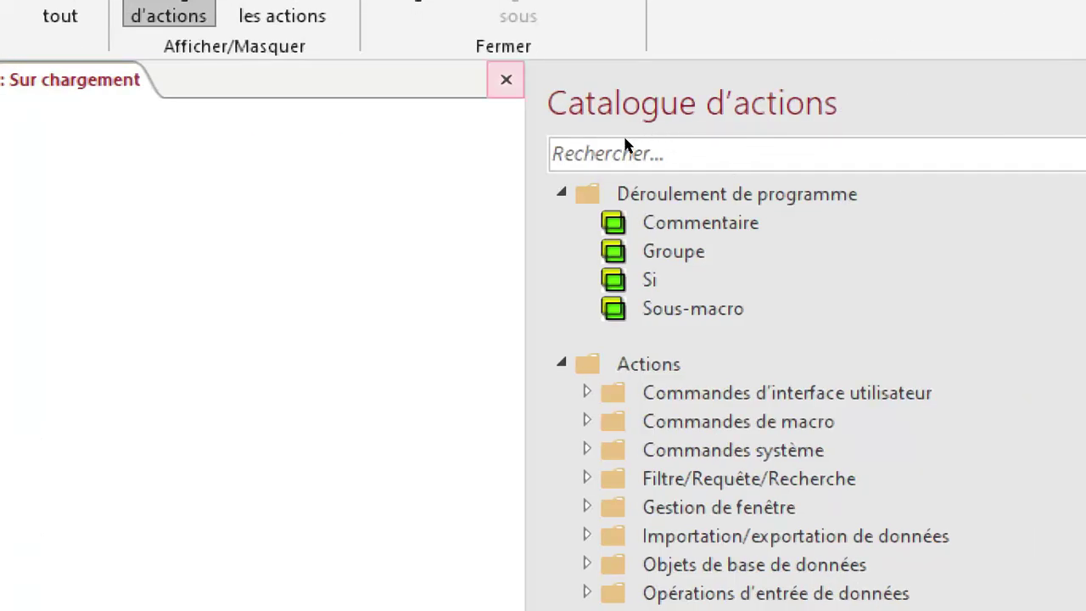
left_click(506, 79)
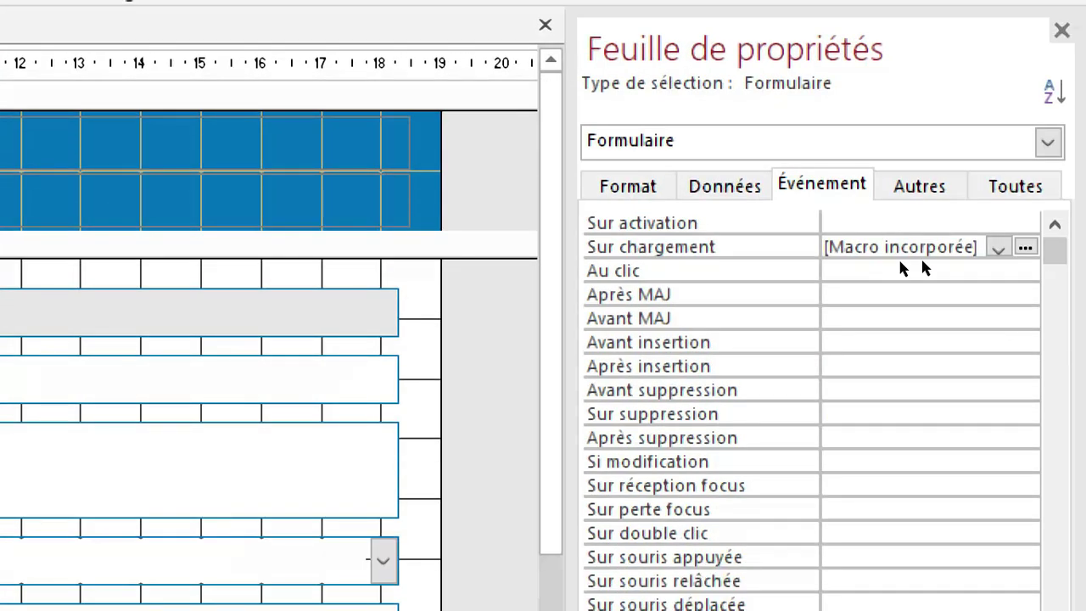
Remove the embedded macro from the form's Sur chargement event and display F_EDIT_ARTICLE in form view.
left_click(922, 246)
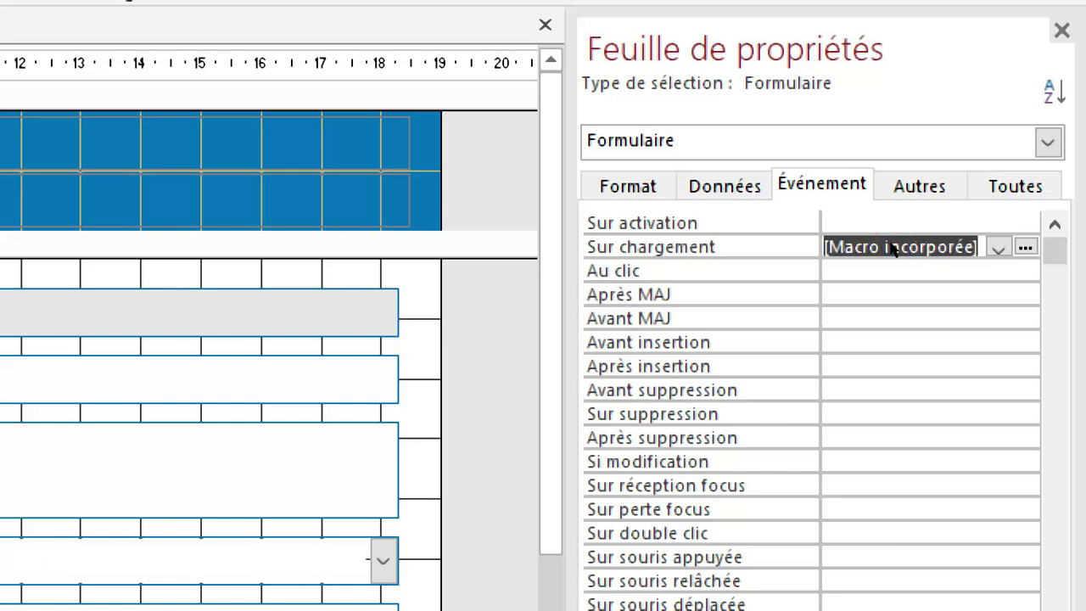
key("Delete")
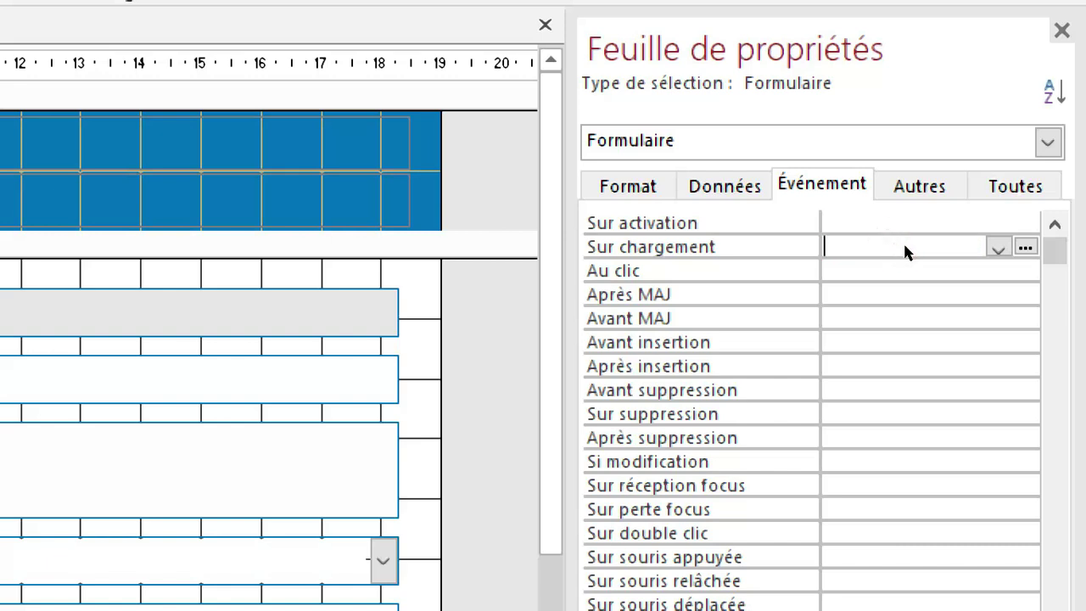
left_click(903, 244)
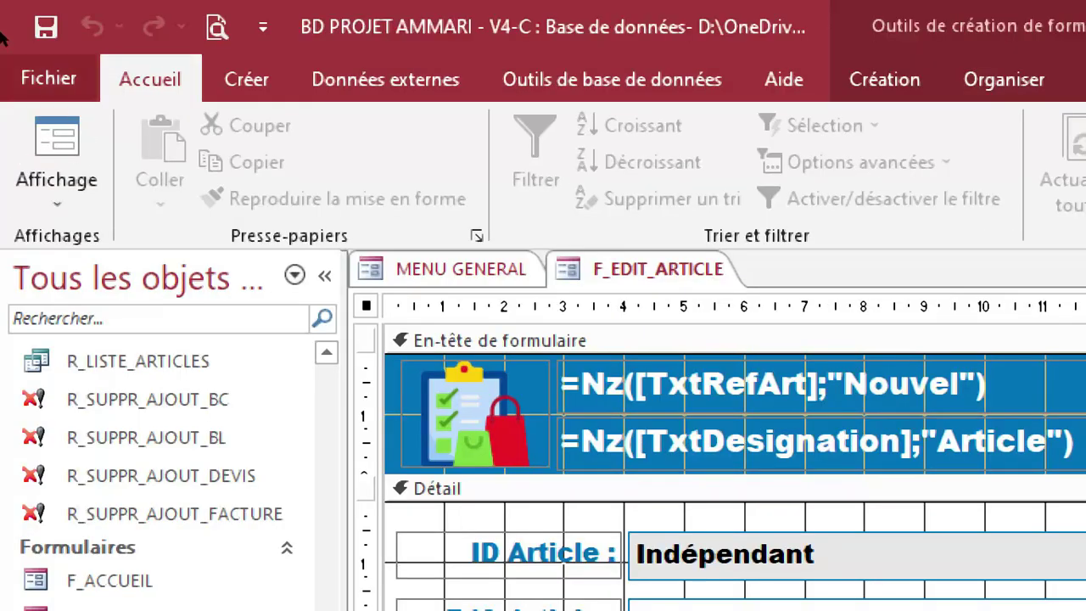
left_click(56, 145)
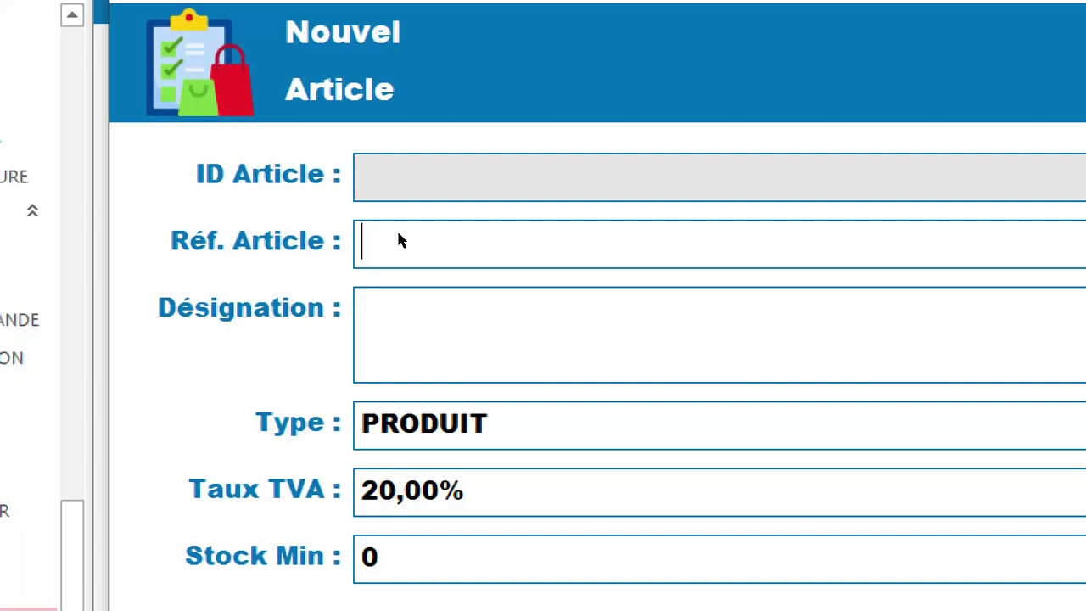
Switch the F_EDIT_ARTICLE form back to design view.
right_click(244, 238)
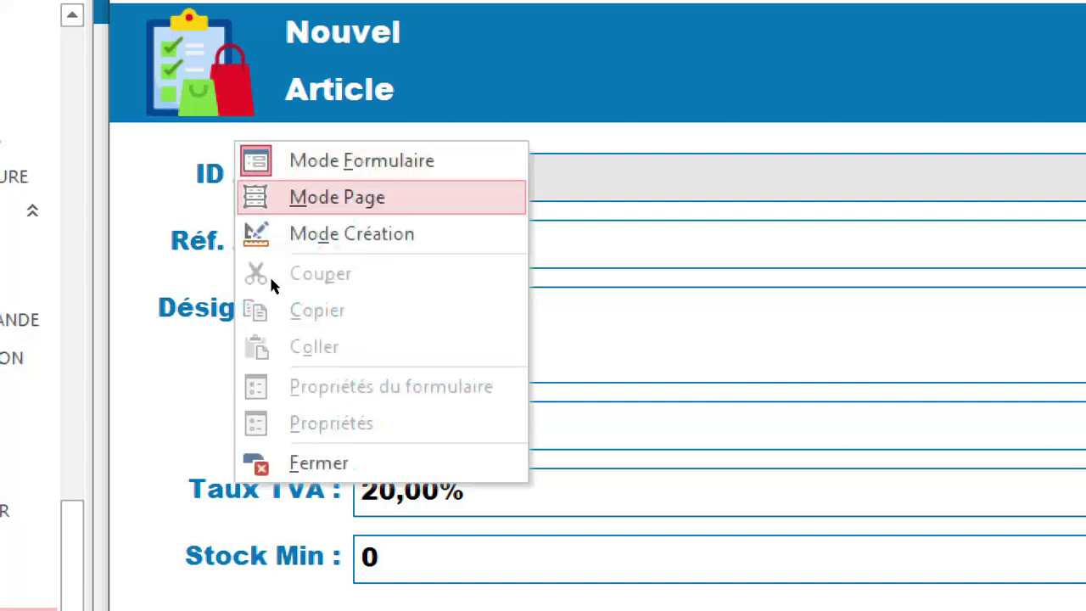
left_click(277, 238)
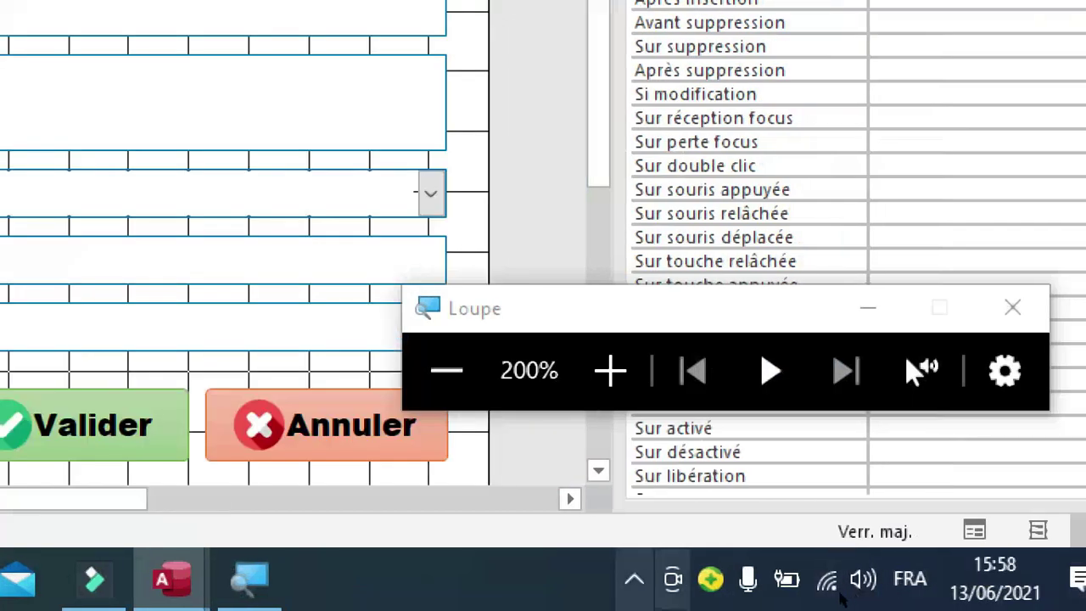
left_click(634, 580)
right_click(603, 515)
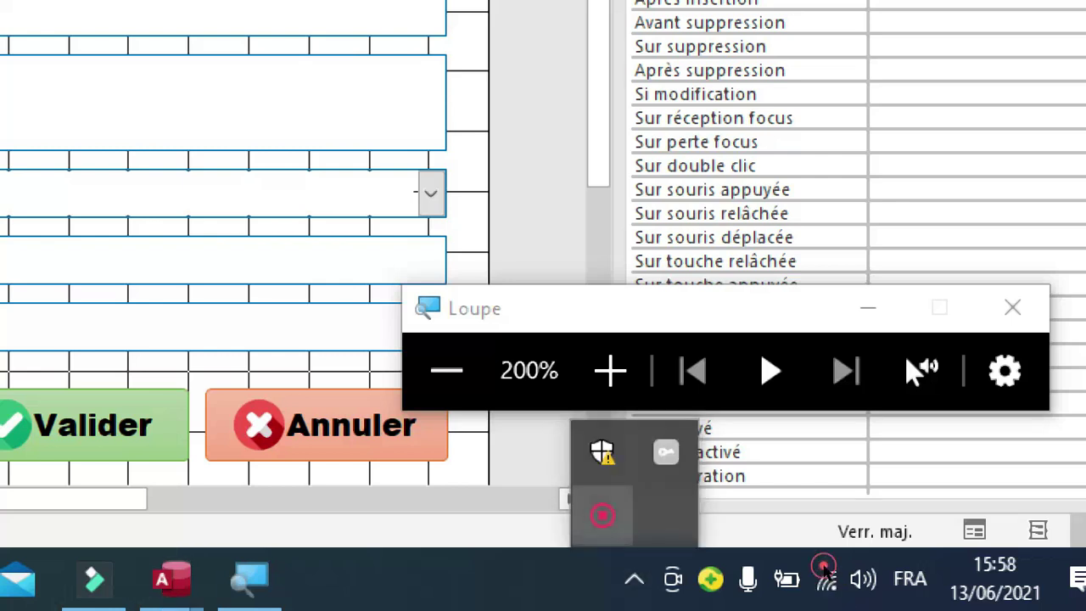
left_click(602, 515)
right_click(603, 515)
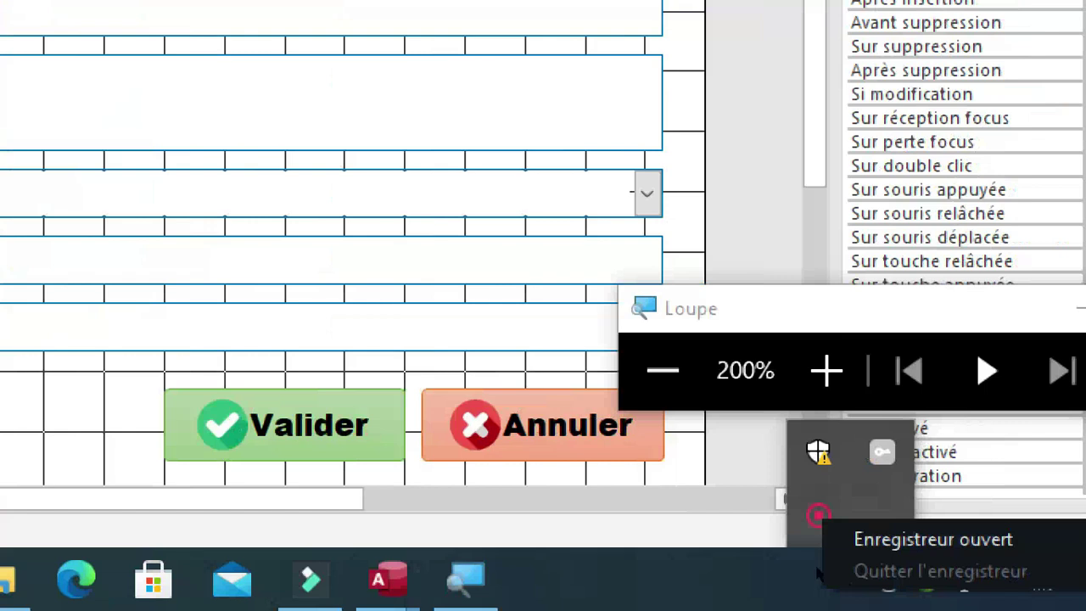
left_click(832, 545)
left_click(805, 515)
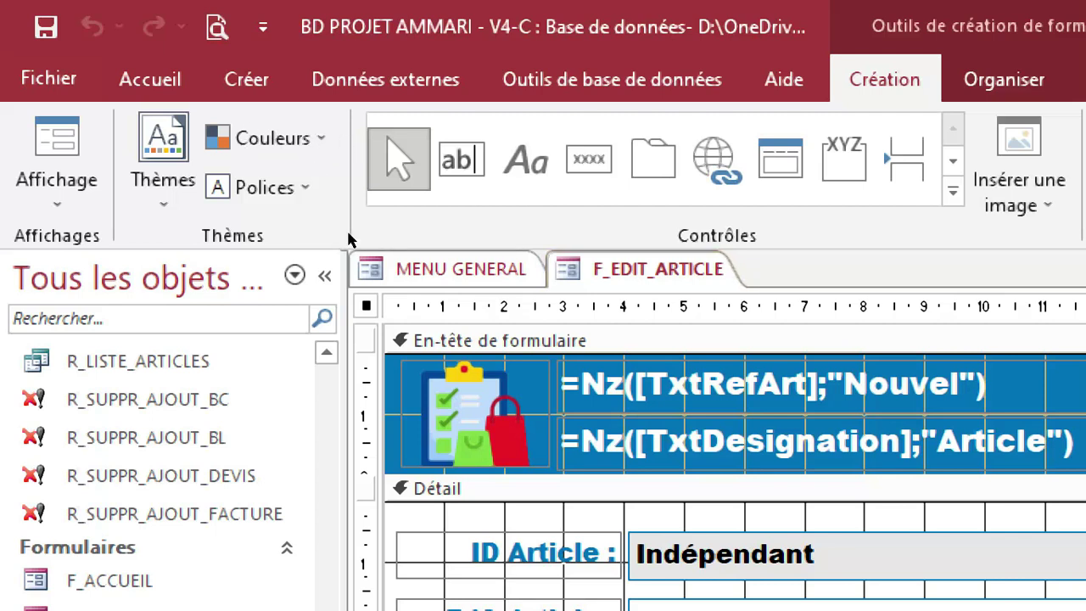
Display F_EDIT_ARTICLE in form view and try moving its pop-up window around over the article list.
left_click(51, 131)
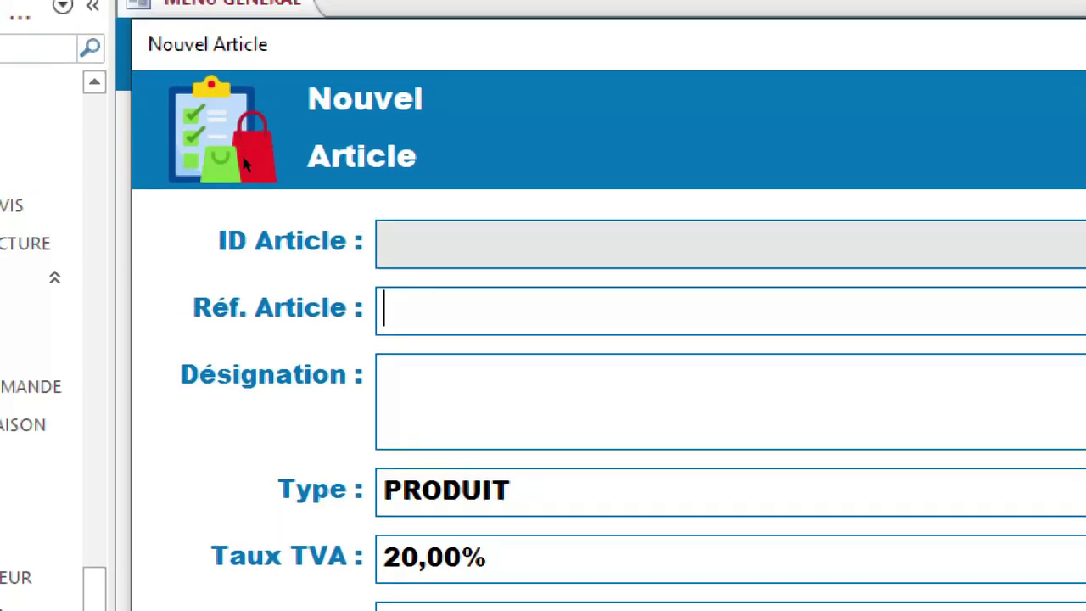
left_click_drag(246, 7, 642, 70)
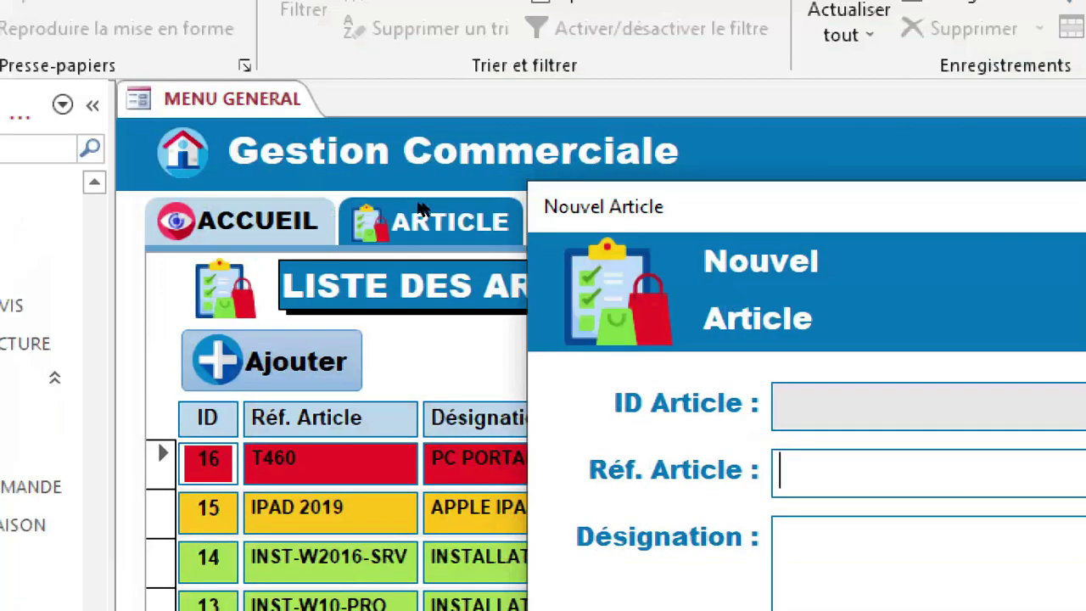
left_click_drag(544, 202, 970, 246)
left_click_drag(767, 244, 887, 610)
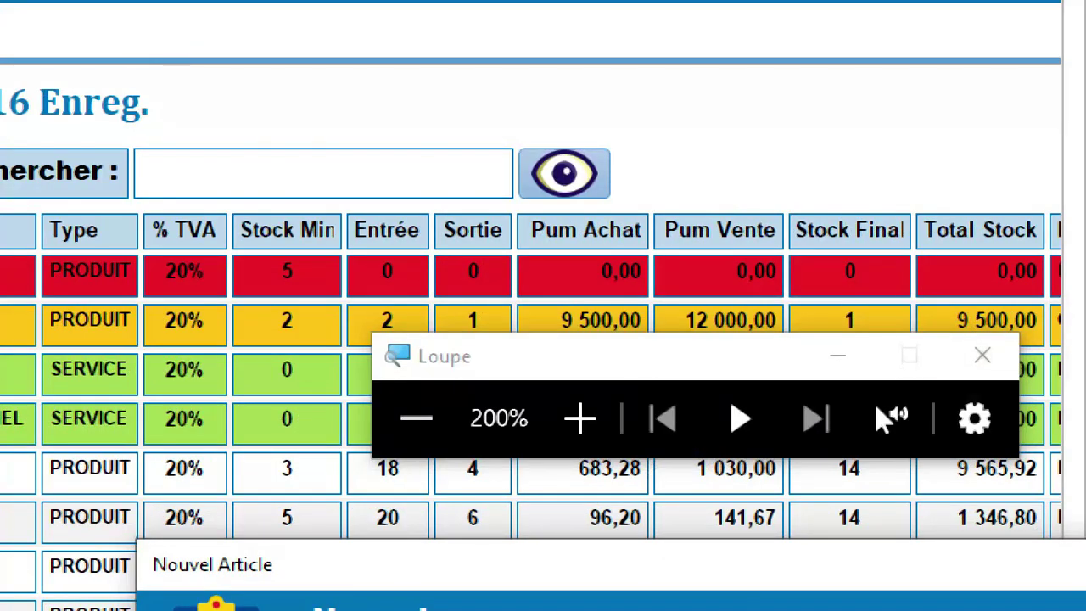
left_click(416, 419)
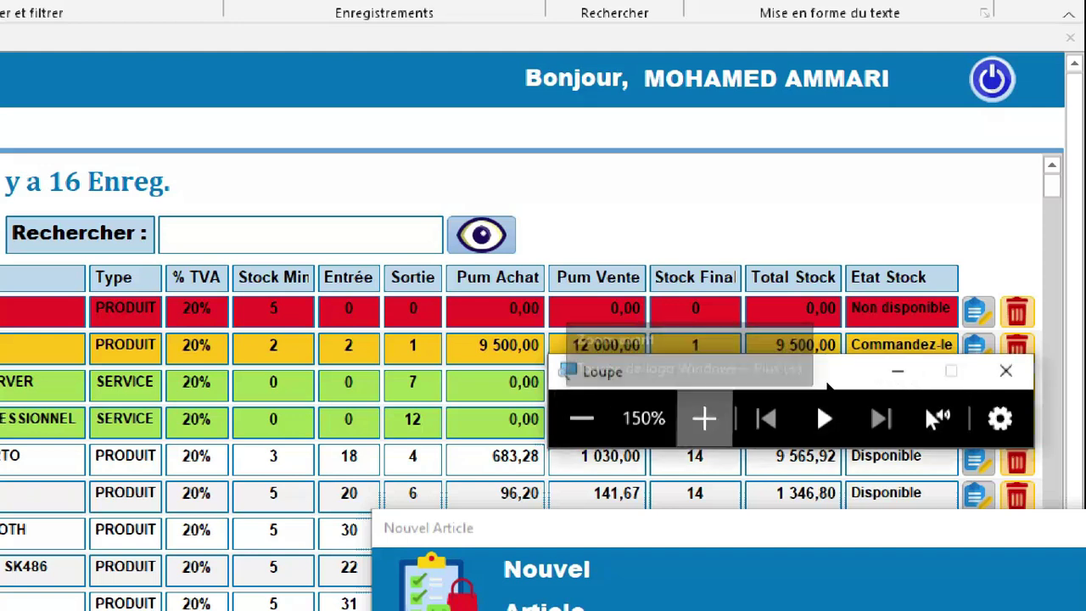
left_click(705, 418)
left_click(898, 371)
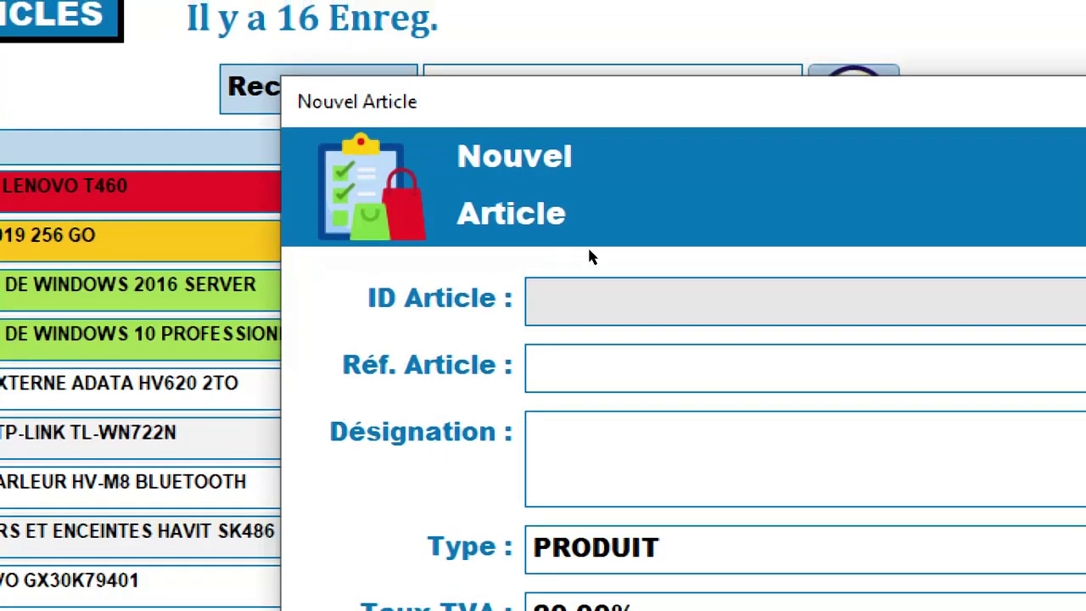
left_click_drag(587, 101, 1, 350)
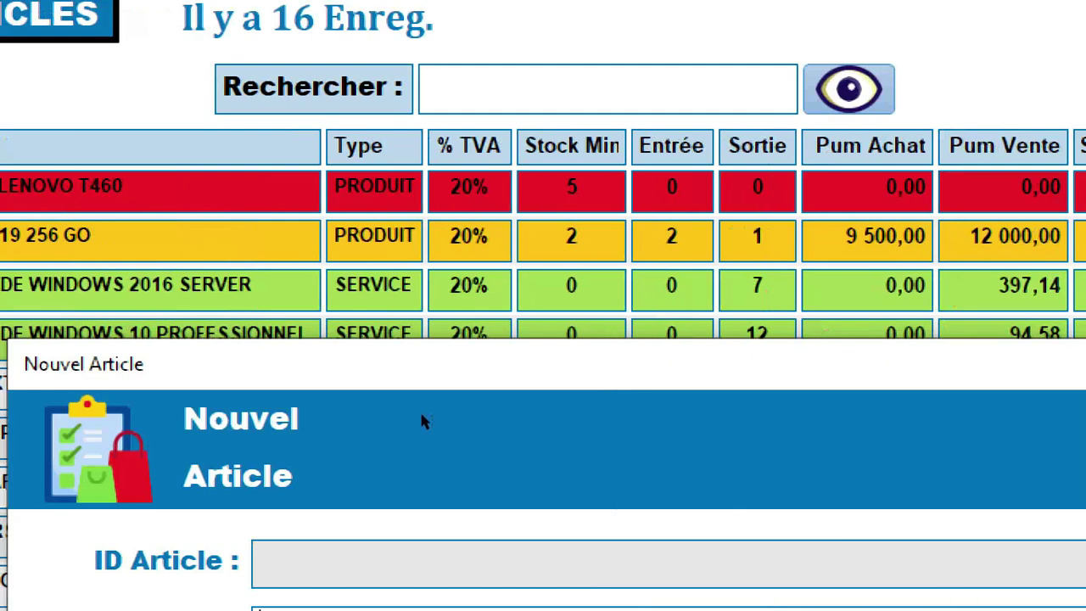
left_click_drag(424, 422, 555, 366)
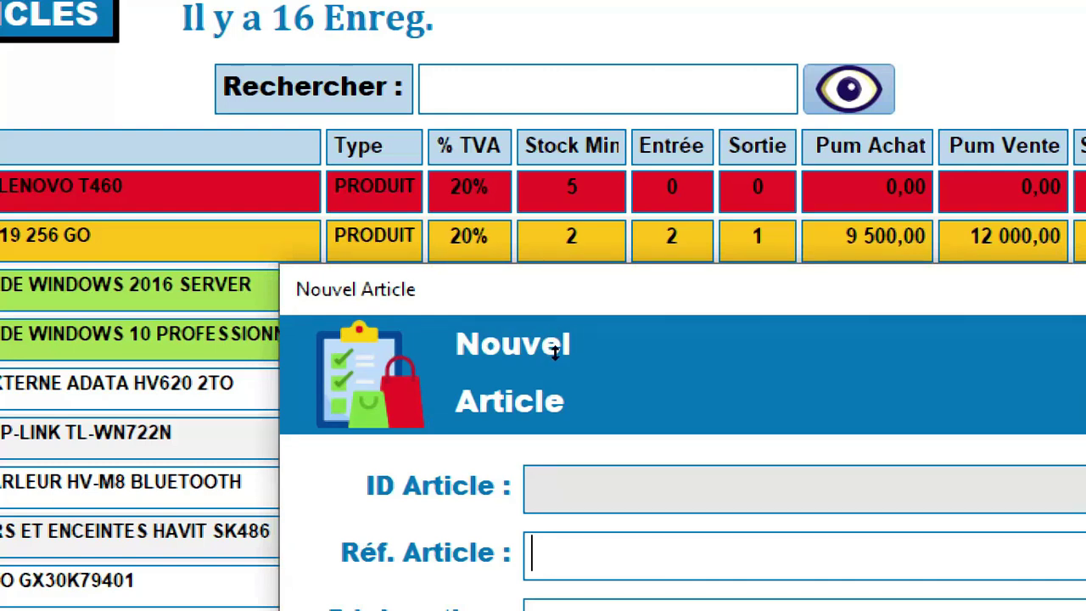
left_click_drag(548, 360, 548, 403)
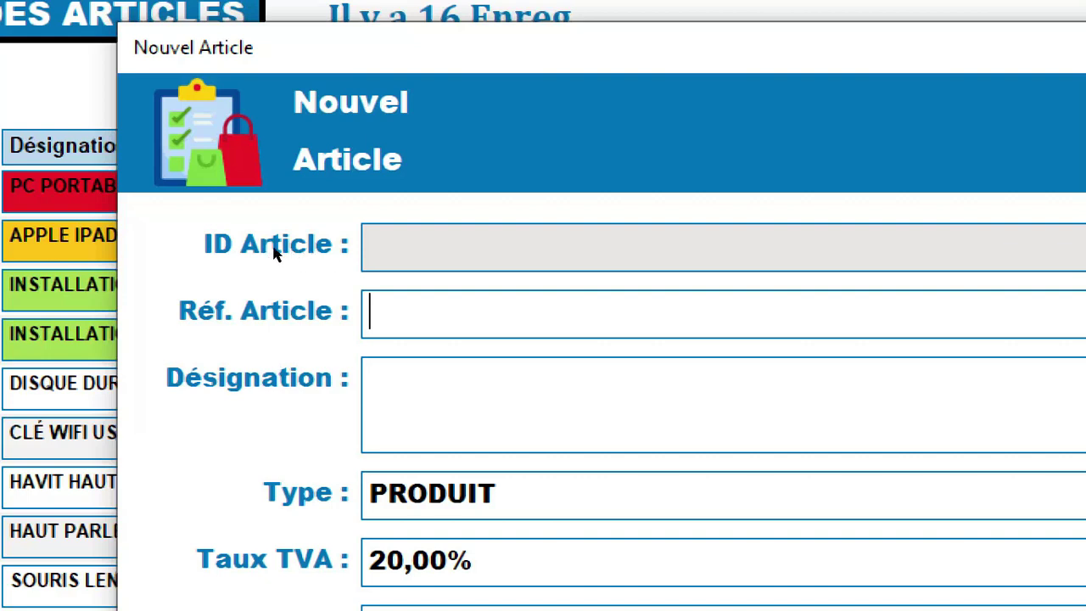
Return F_EDIT_ARTICLE to design view and list all properties of the form.
right_click(387, 252)
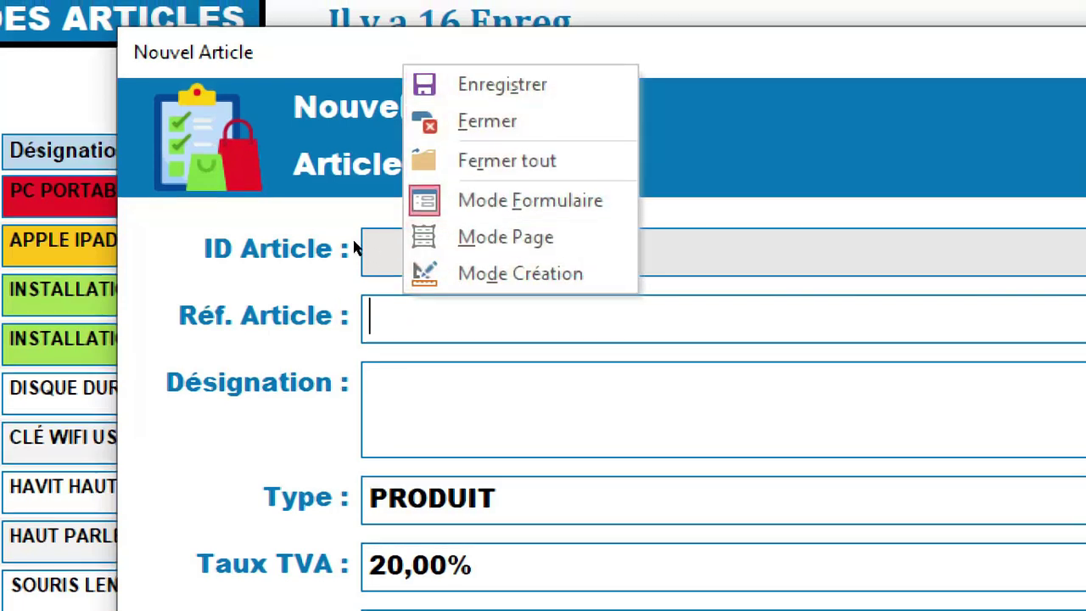
right_click(359, 242)
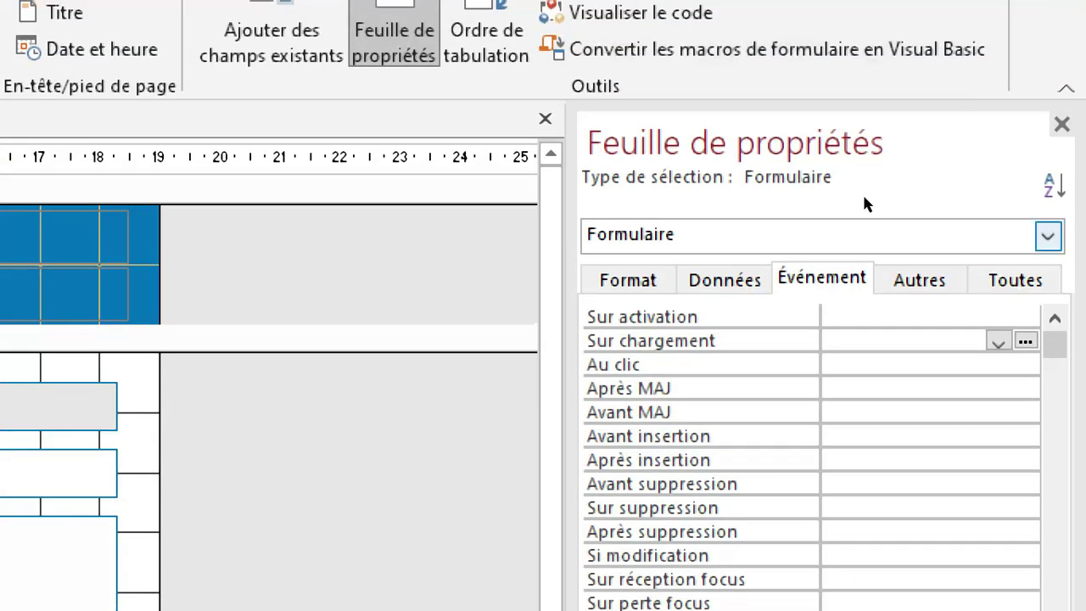
left_click(1048, 236)
left_click(1048, 236)
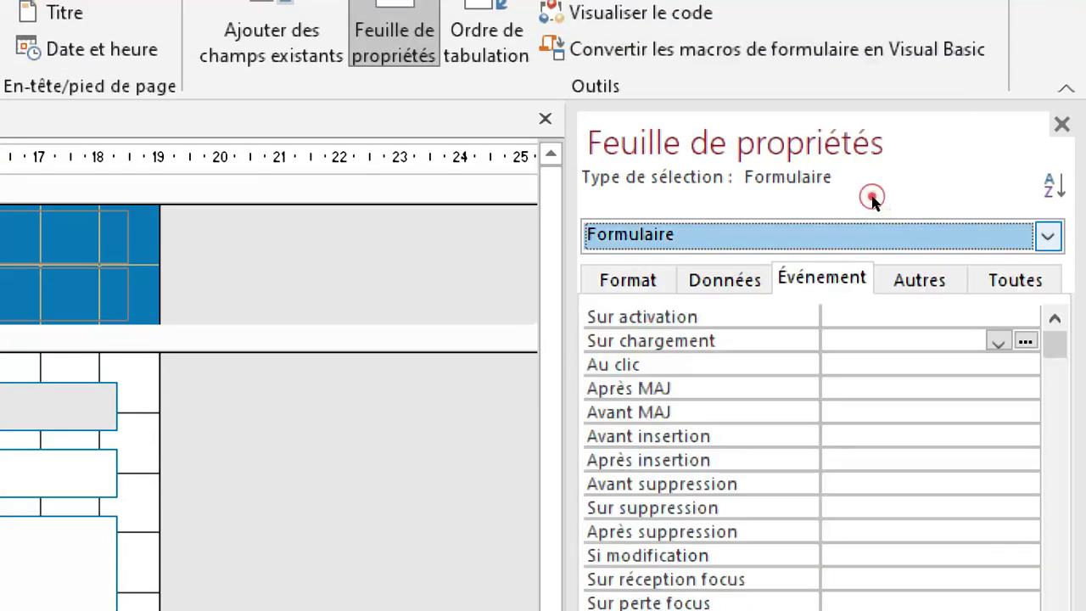
left_click(1040, 276)
scroll(992, 312, "up", 15)
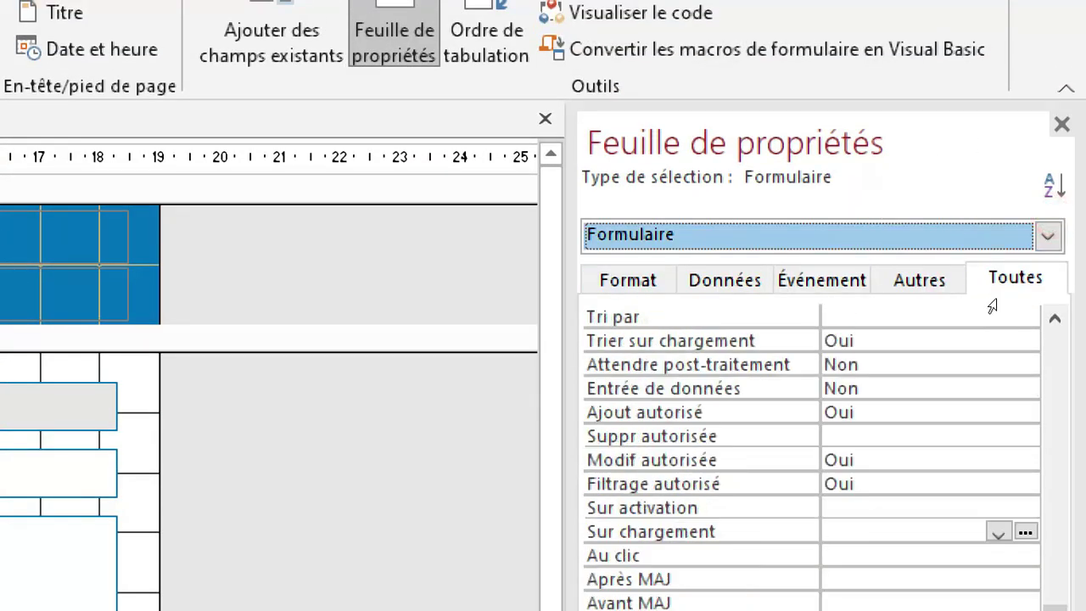
Set the form's Légende property to "Editer Article".
left_click(922, 244)
double_click(968, 246)
key("shift+Left")
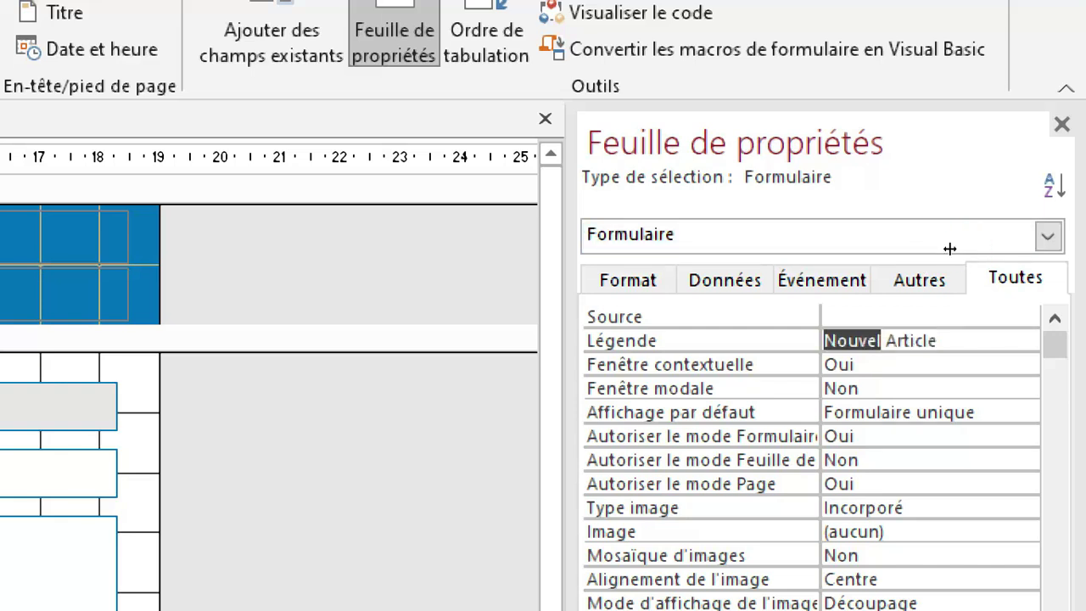
type("eD")
key("BackSpace")
key("BackSpace")
type("e")
key("BackSpace")
type("Ed")
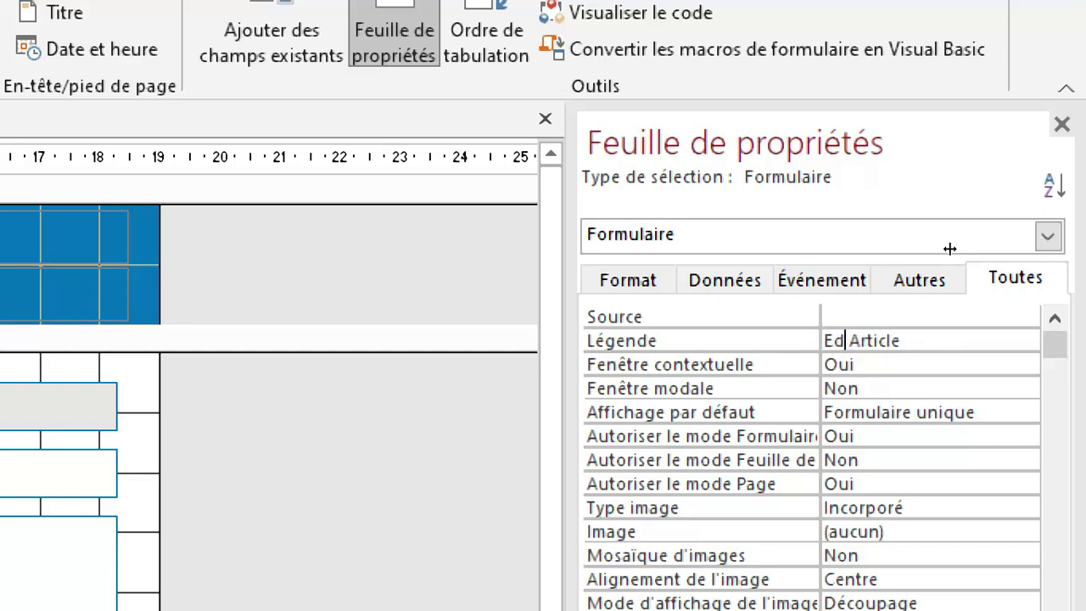
type("iter")
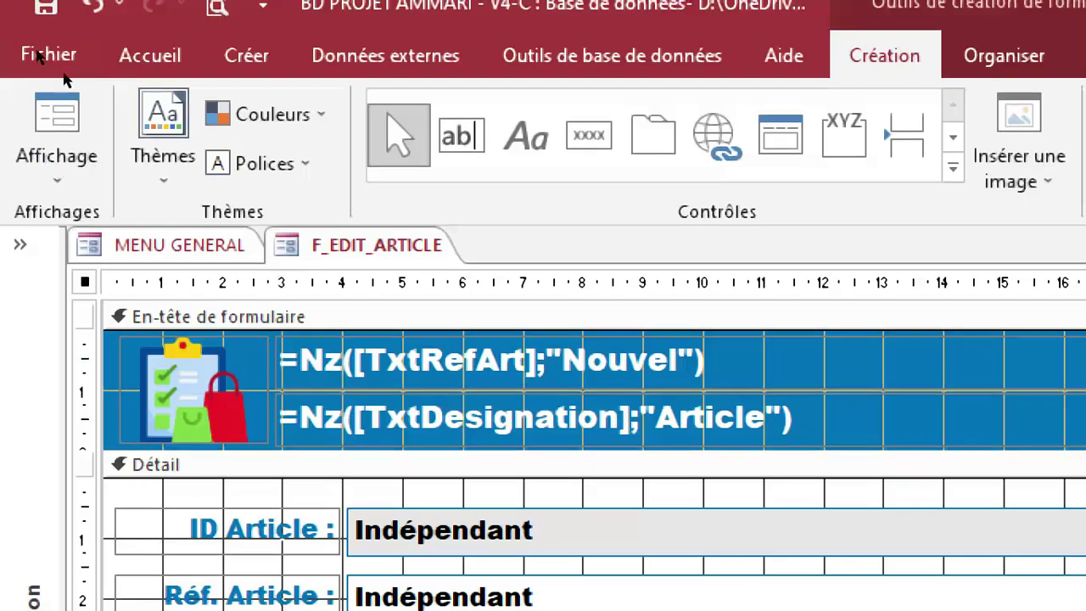
Save the F_EDIT_ARTICLE form and close it.
left_click(94, 244)
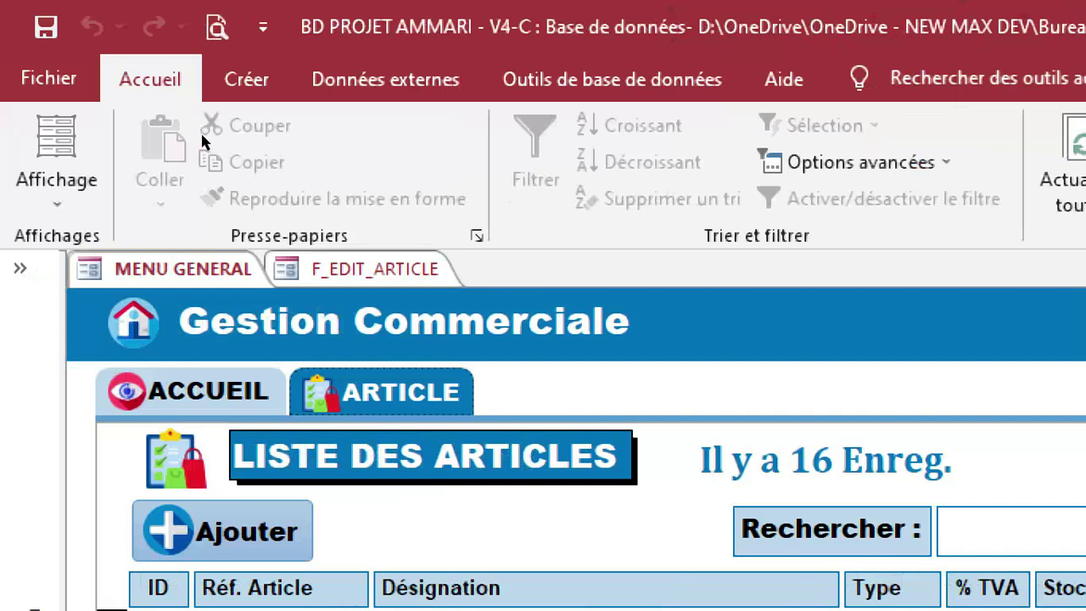
left_click(201, 136)
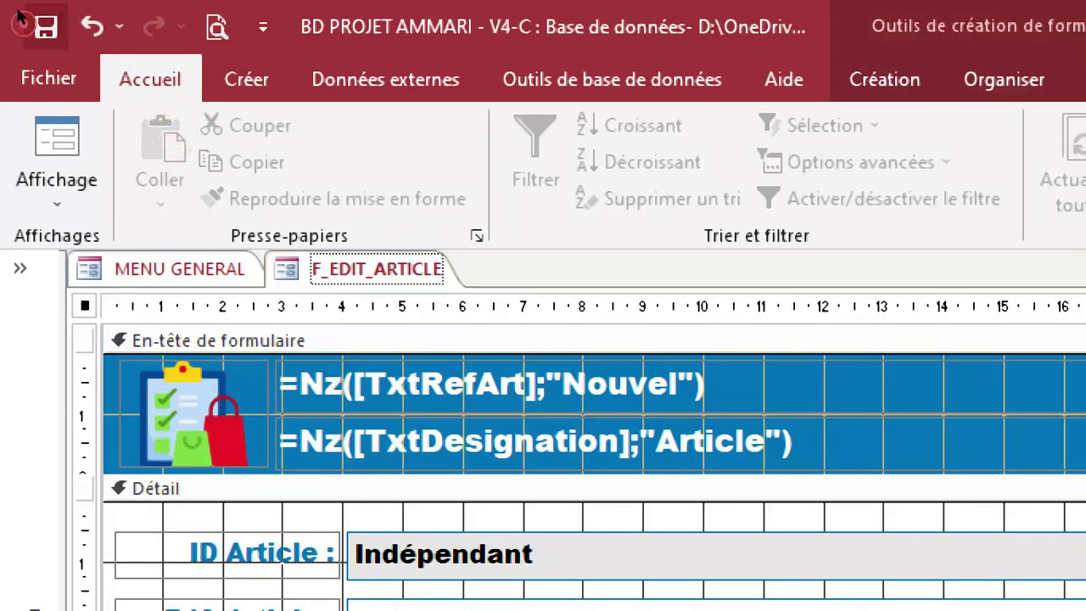
right_click(184, 130)
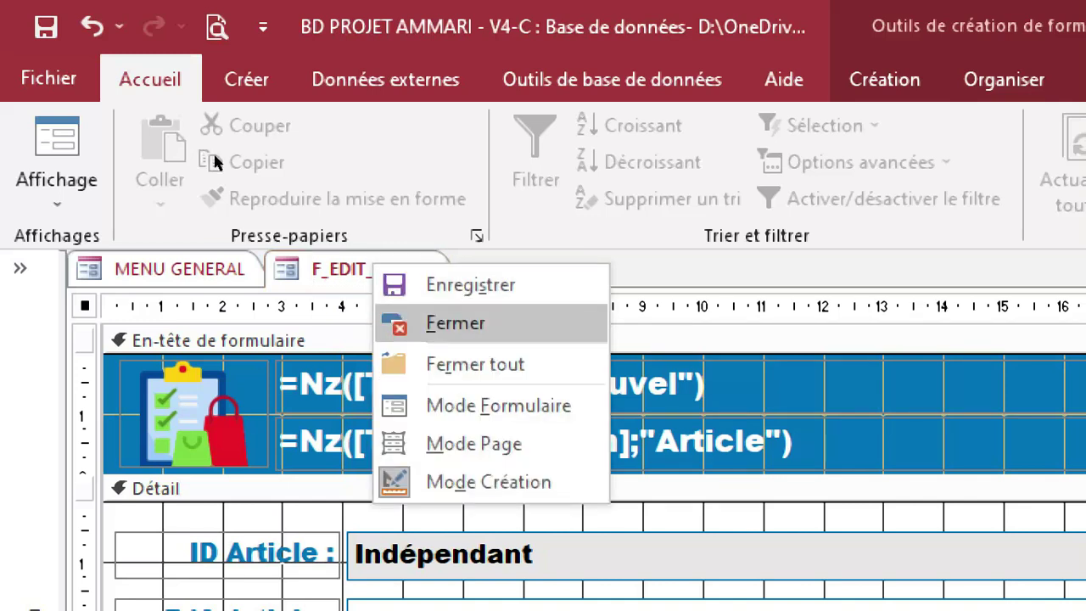
left_click(456, 322)
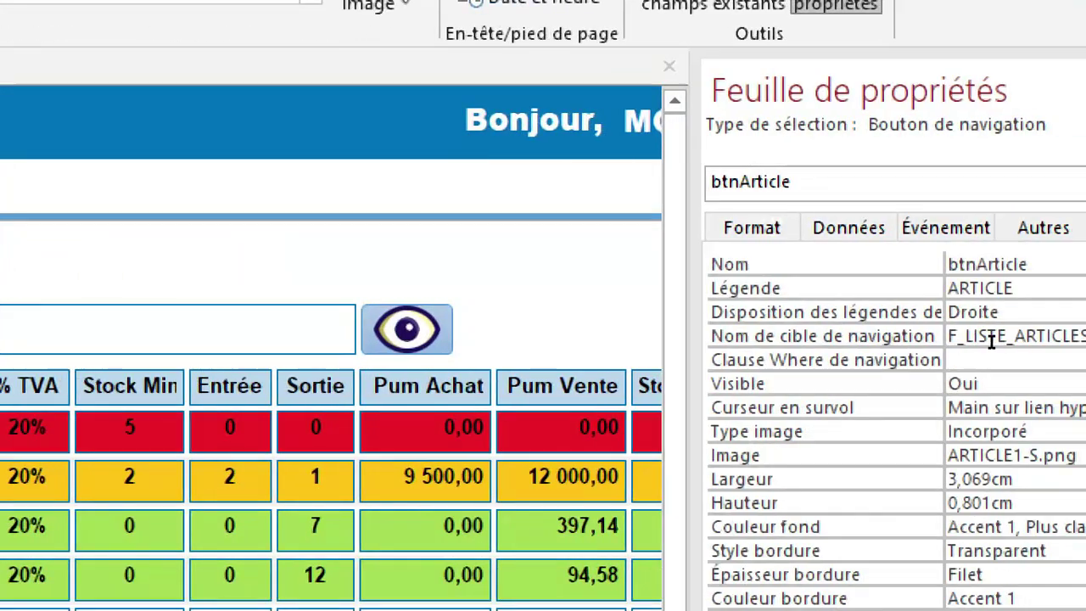
Select the btnEdit button in the article list and open the macro generator for its Au clic event.
left_click(1060, 226)
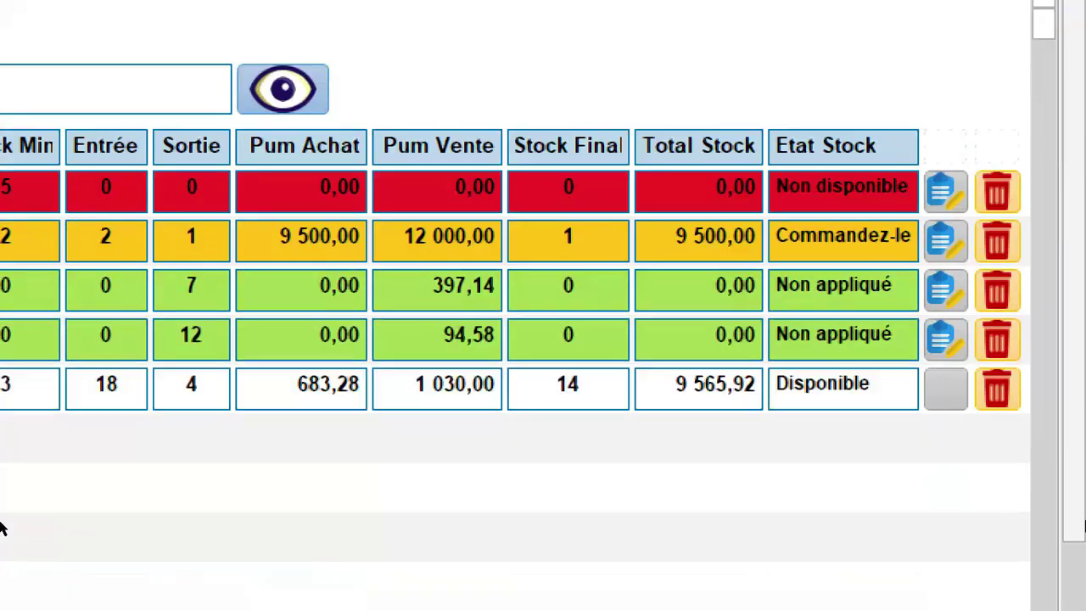
left_click(1013, 318)
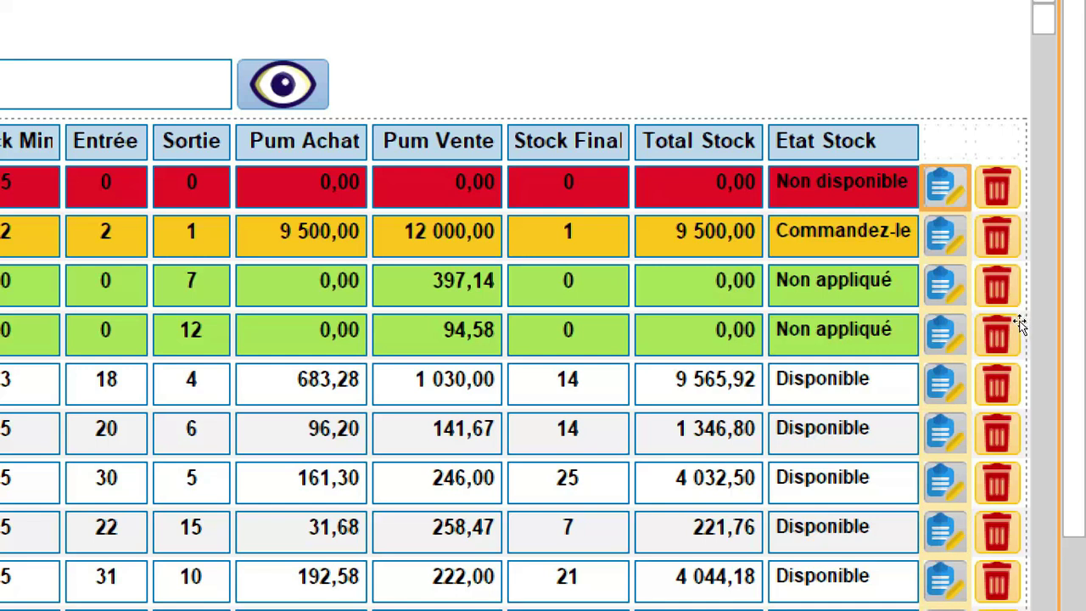
key("F4")
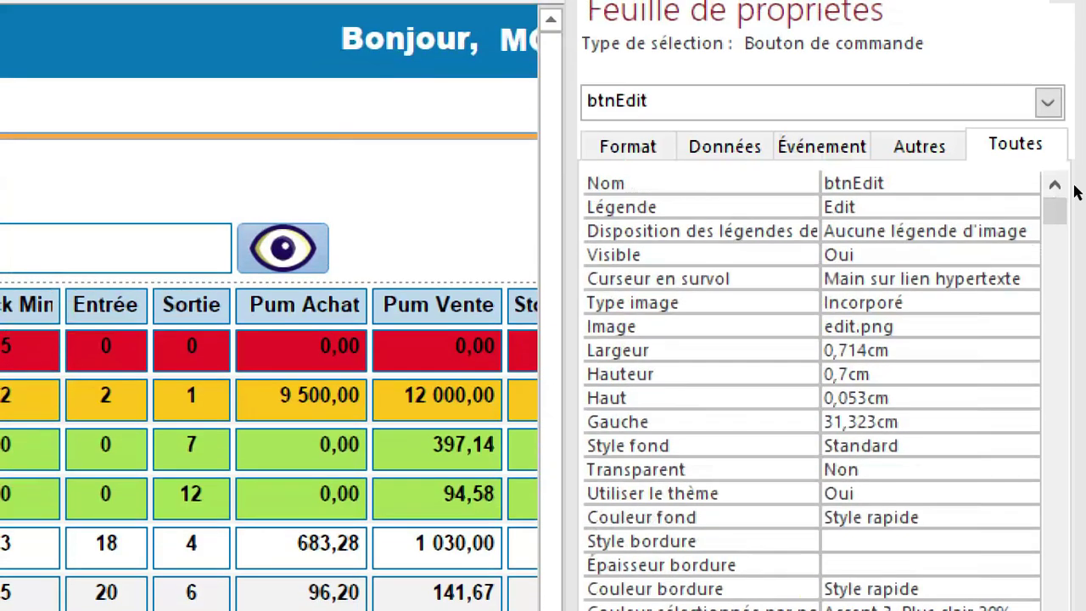
left_click(821, 146)
left_click(956, 212)
left_click(909, 235)
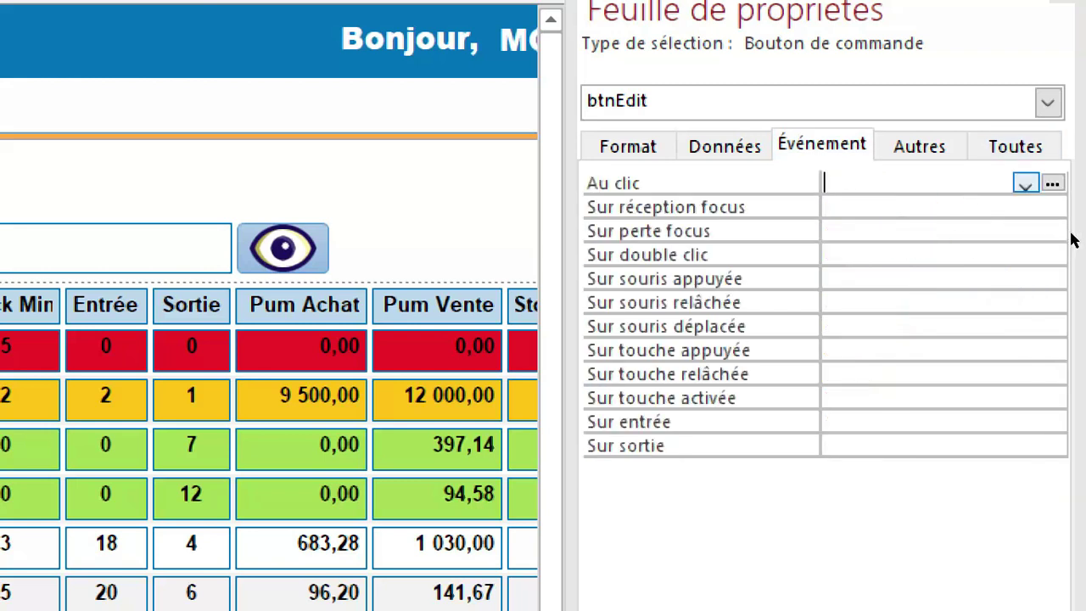
left_click(1052, 183)
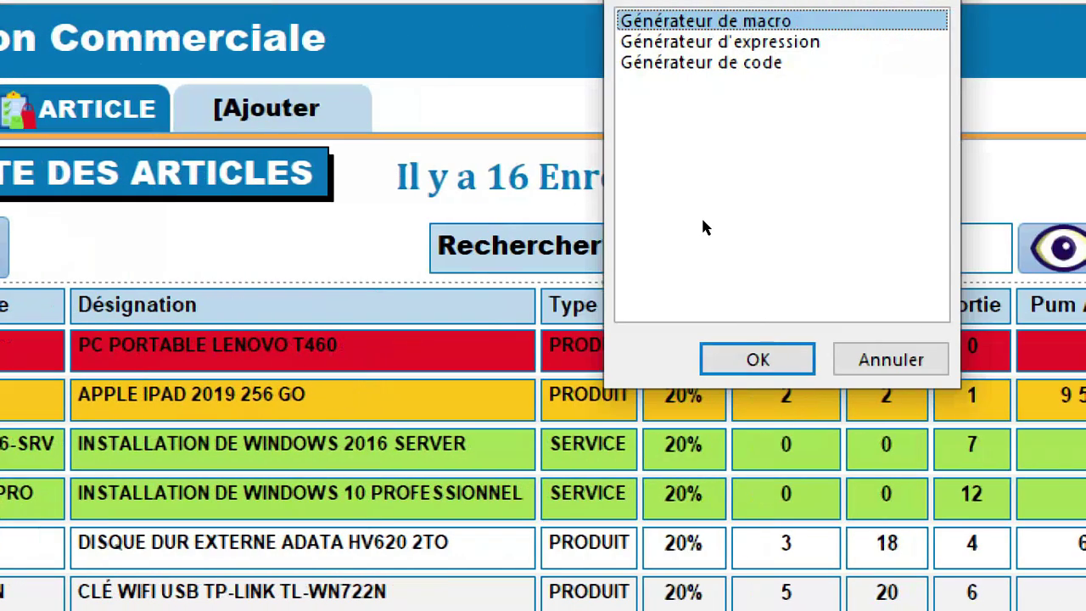
key("Return")
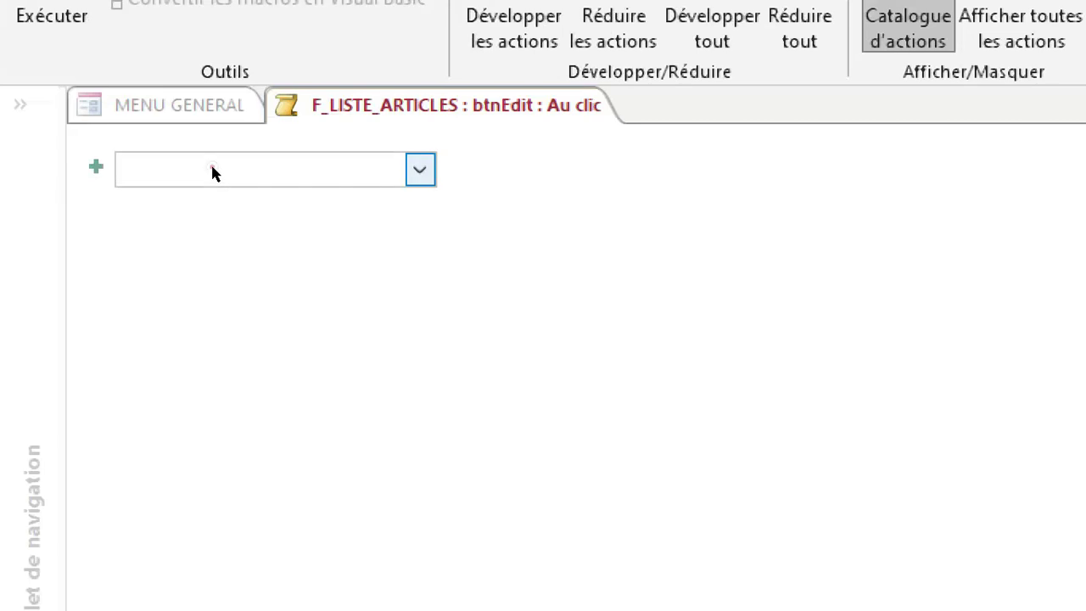
Add an OuvrirFormulaire action to the macro with F_EDIT_ARTICLE as the form name.
left_click(211, 164)
scroll(200, 340, "down", 7)
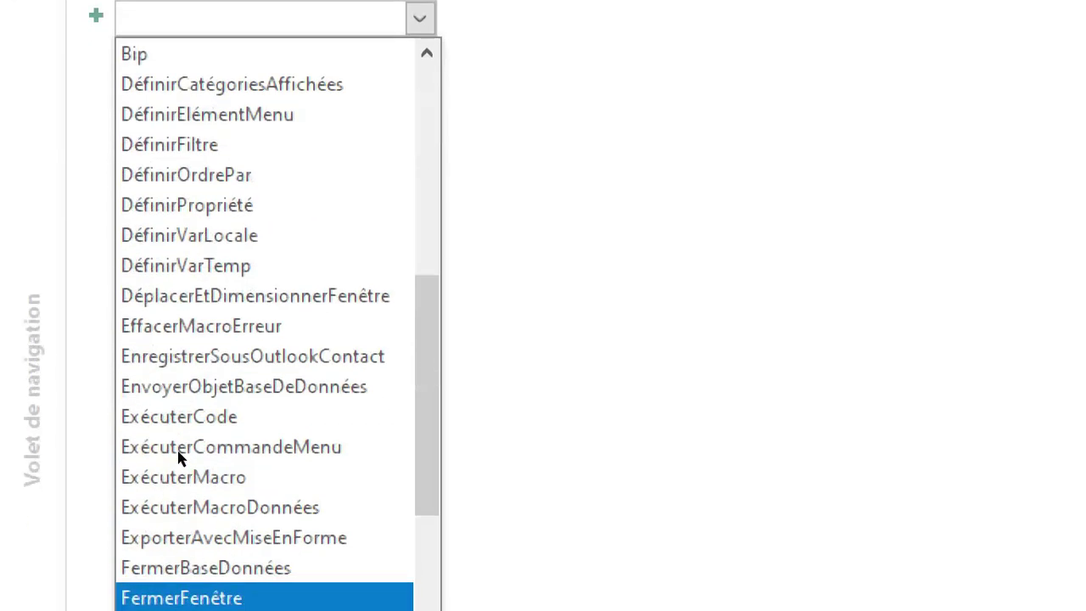
scroll(180, 402, "down", 4)
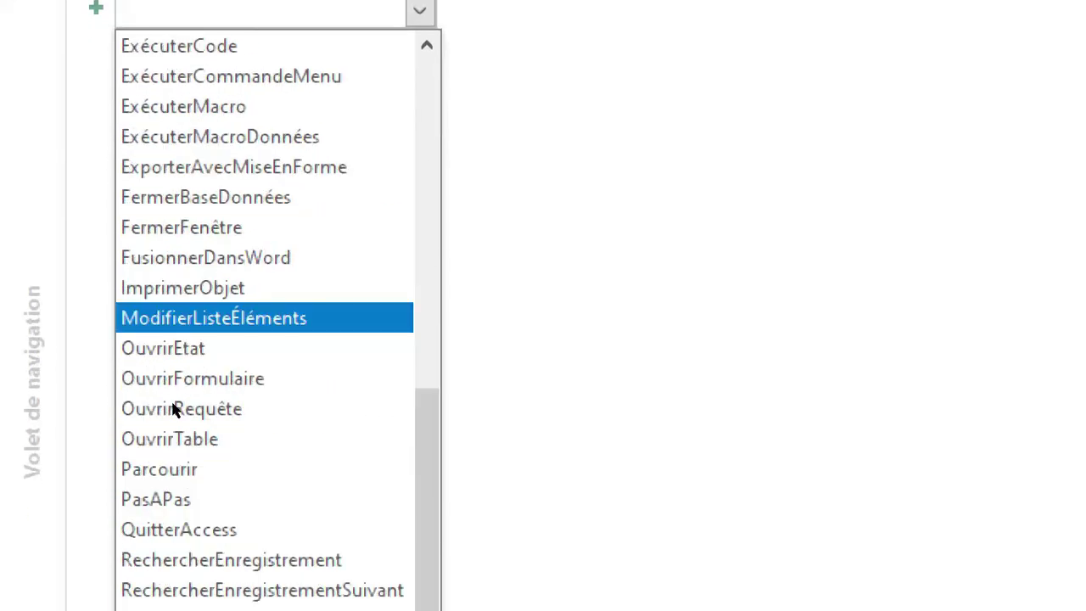
left_click(115, 354)
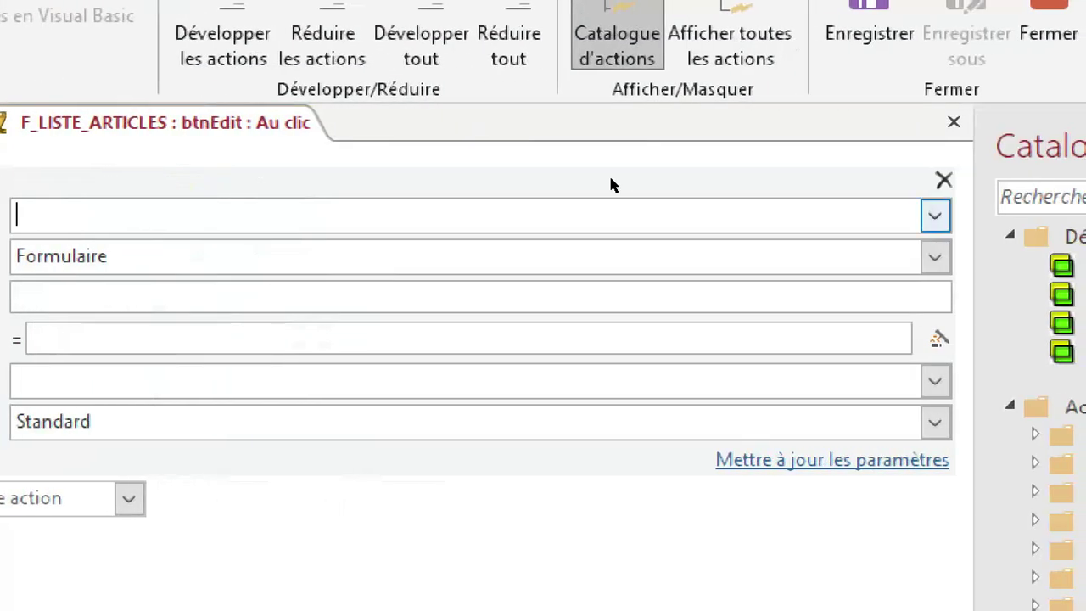
left_click(935, 216)
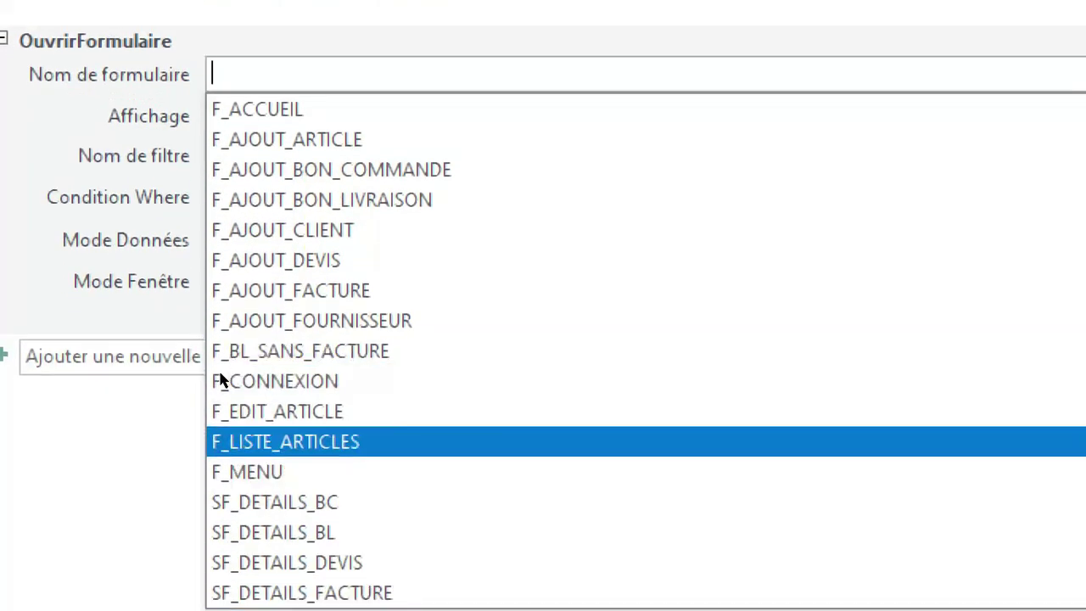
left_click(214, 411)
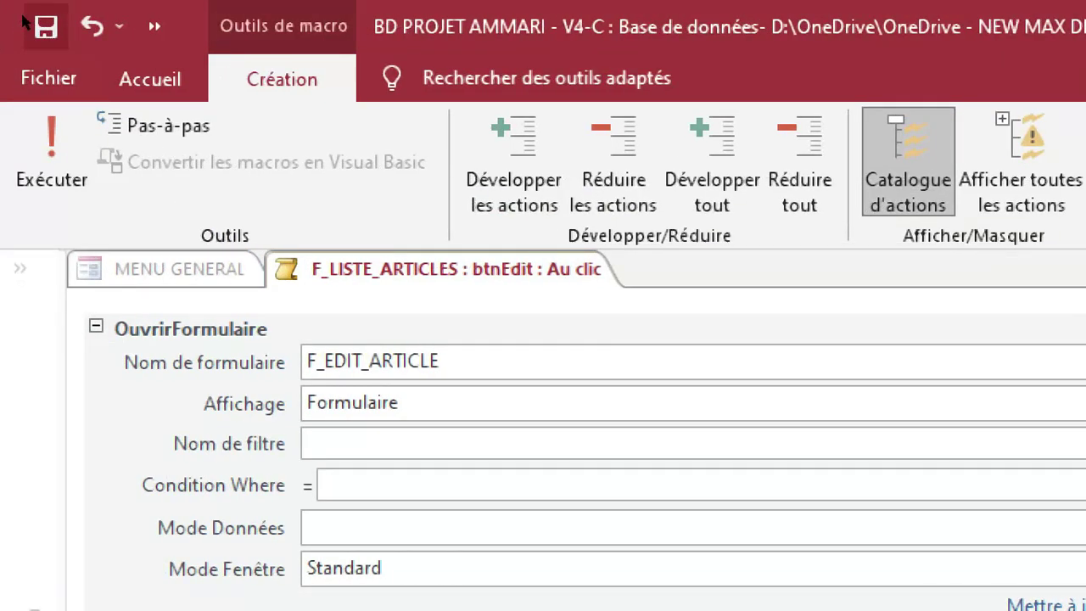
Save and close the btnEdit macro, and switch MENU GENERAL to form view.
left_click(24, 18)
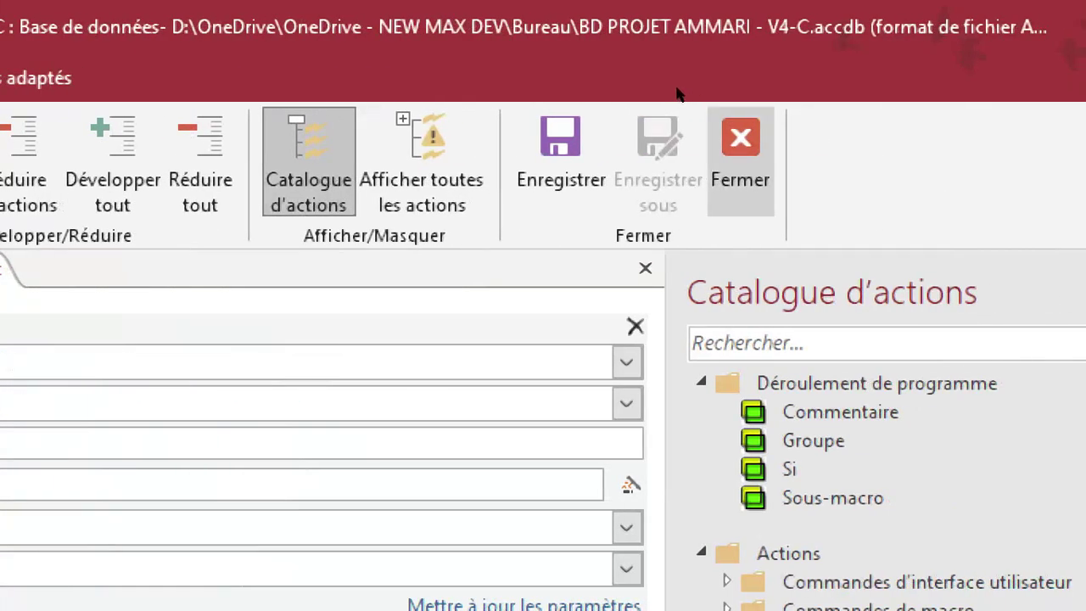
left_click(741, 151)
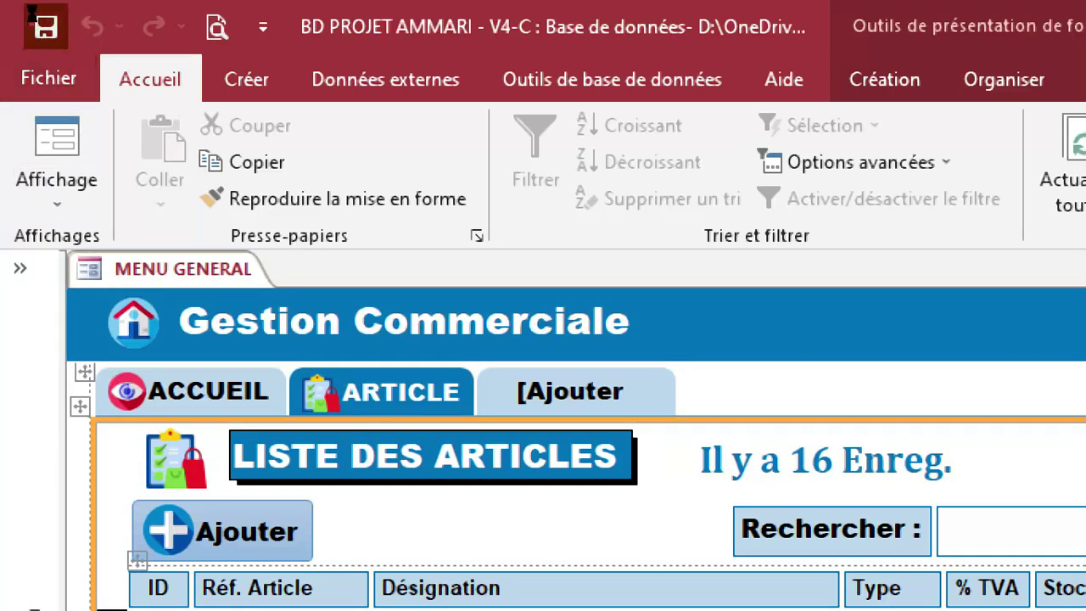
right_click(153, 271)
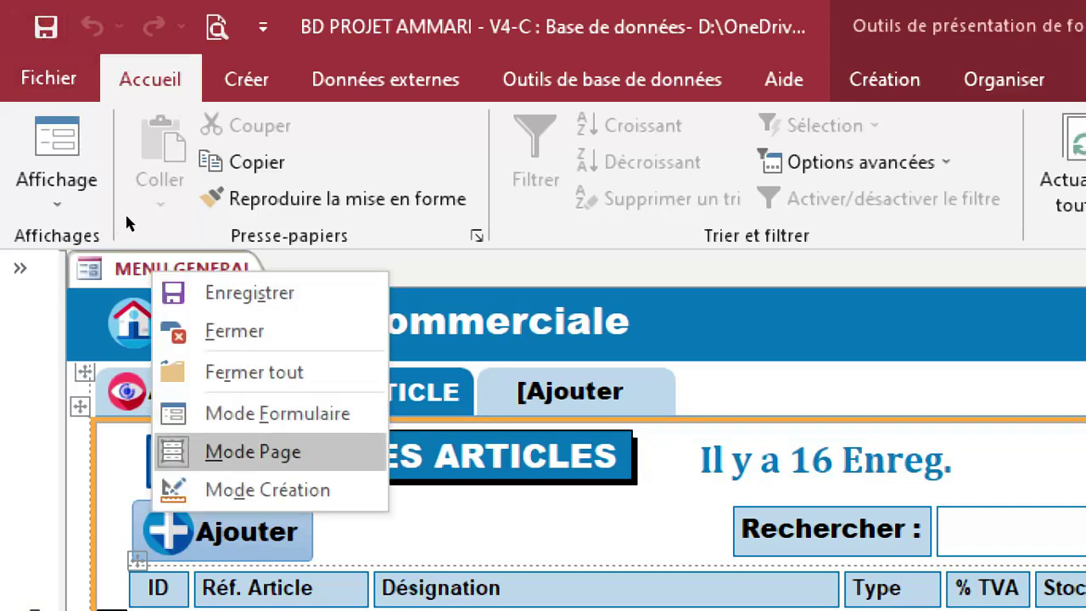
left_click(255, 413)
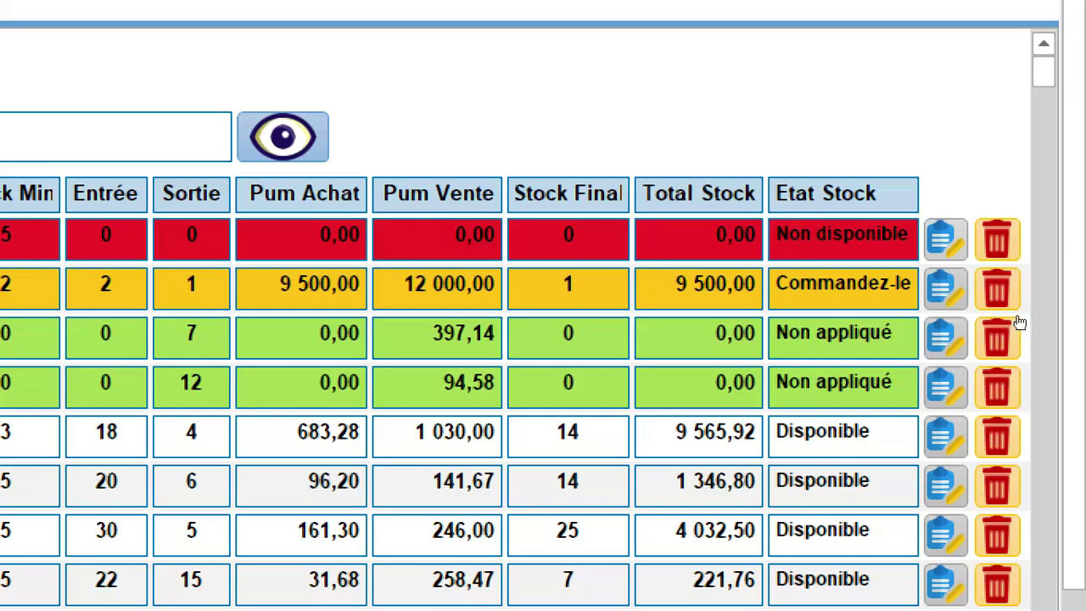
Open the Editer Article form from an article's edit button and switch it to design view.
left_click(1017, 318)
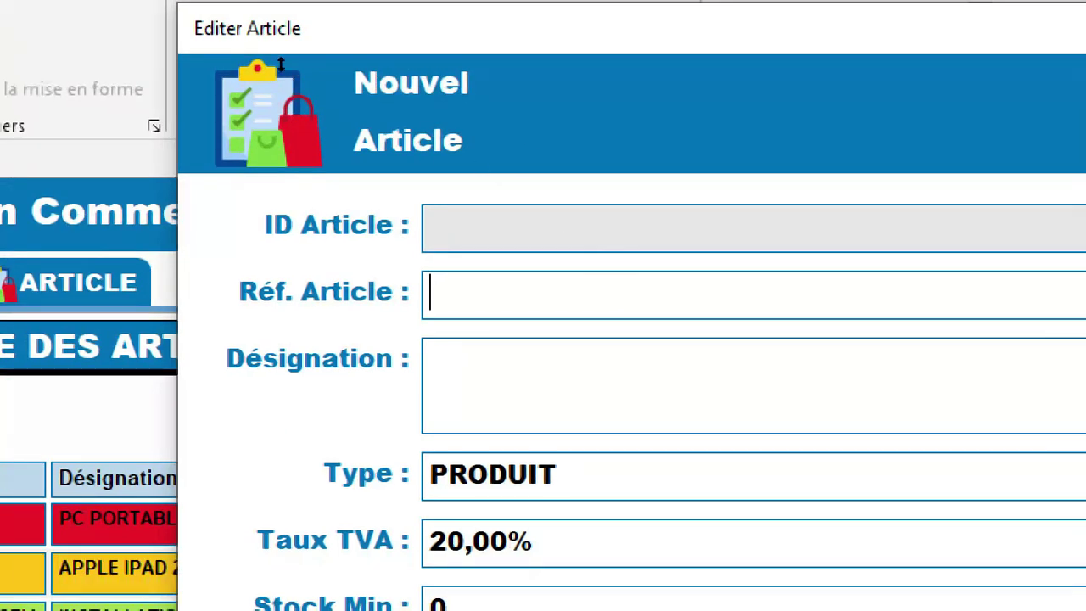
right_click(461, 115)
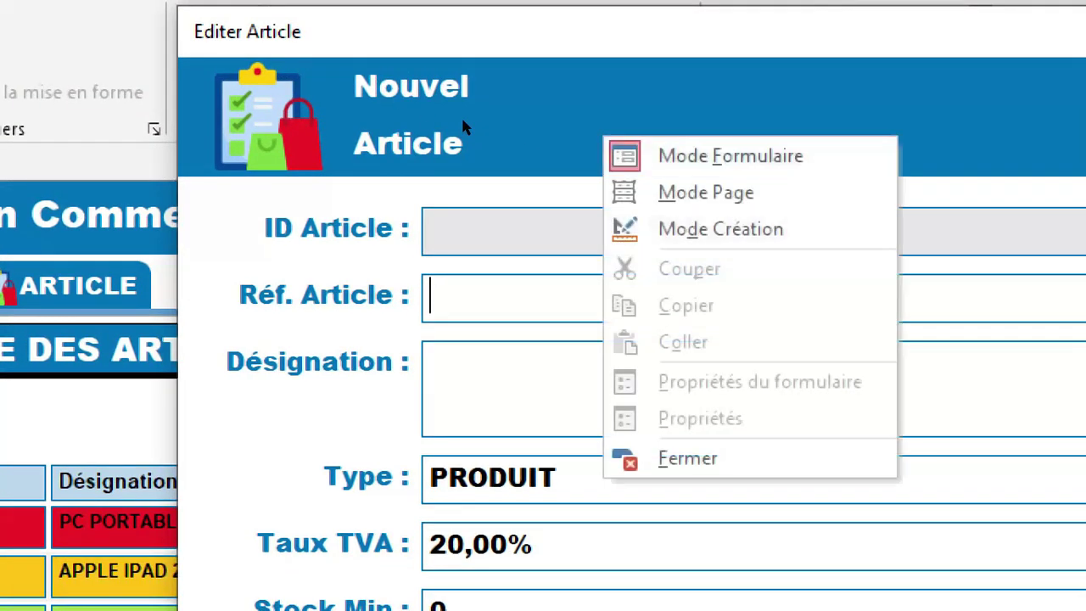
left_click(492, 95)
right_click(494, 99)
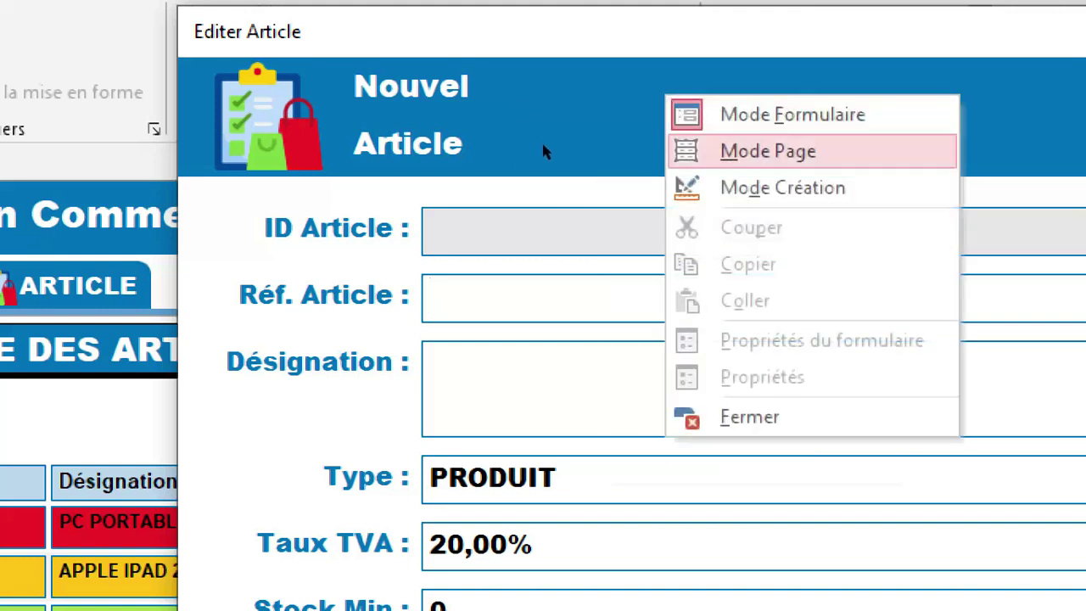
left_click(546, 146)
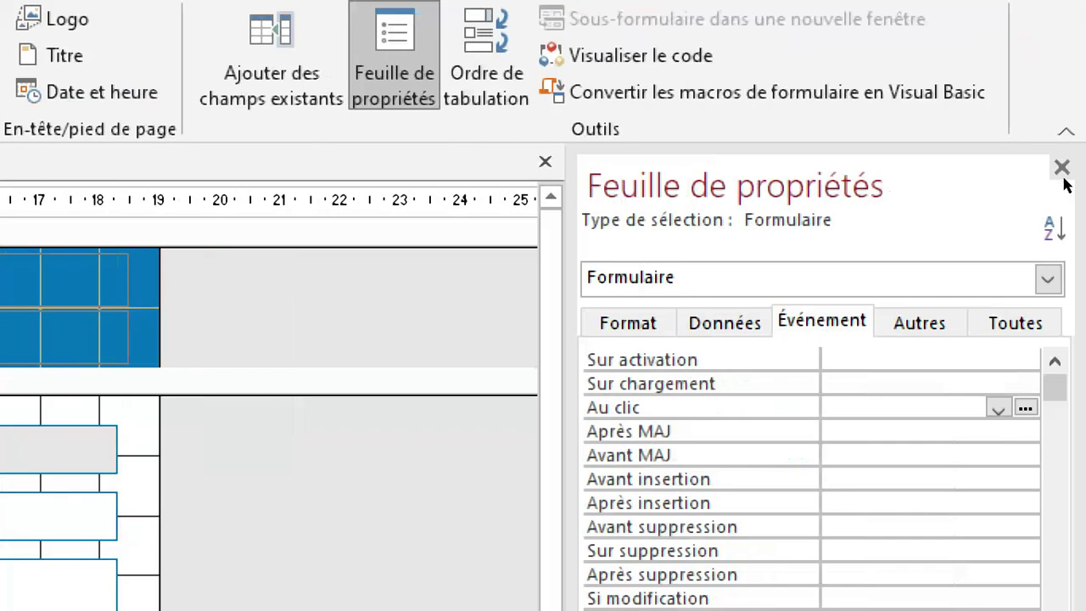
Select the whole form as the property target and open the macro generator for its Sur ouverture event.
left_click(1048, 279)
key("Up")
key("Up")
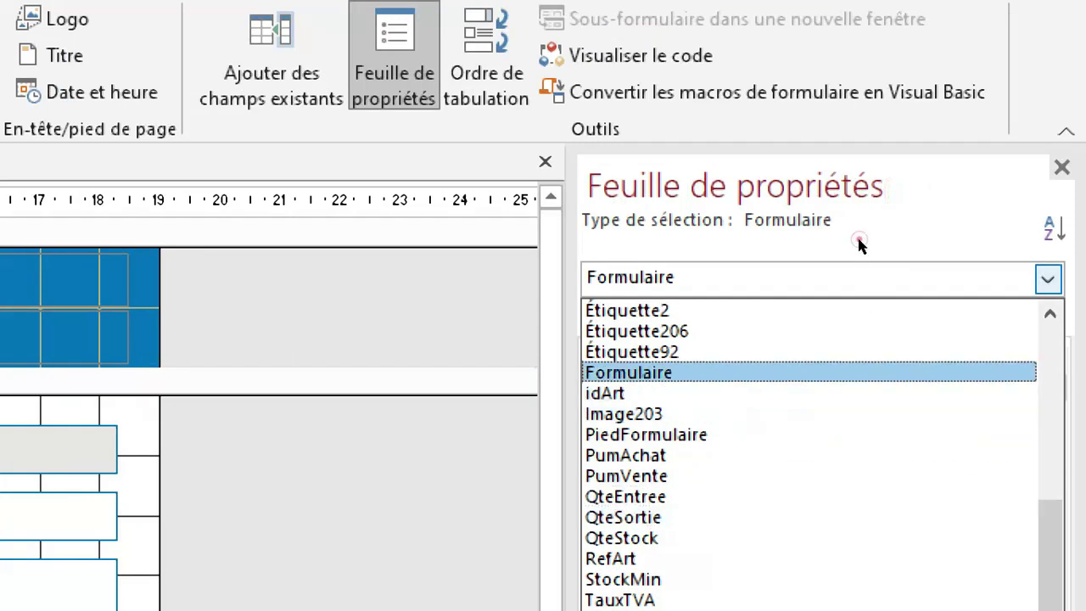
key("Return")
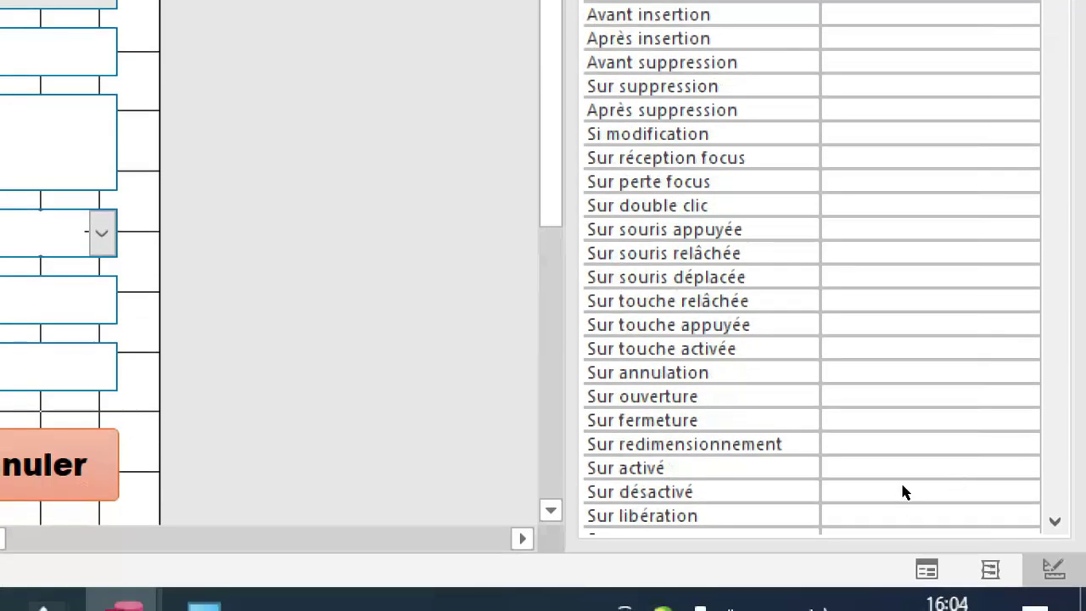
left_click(874, 482)
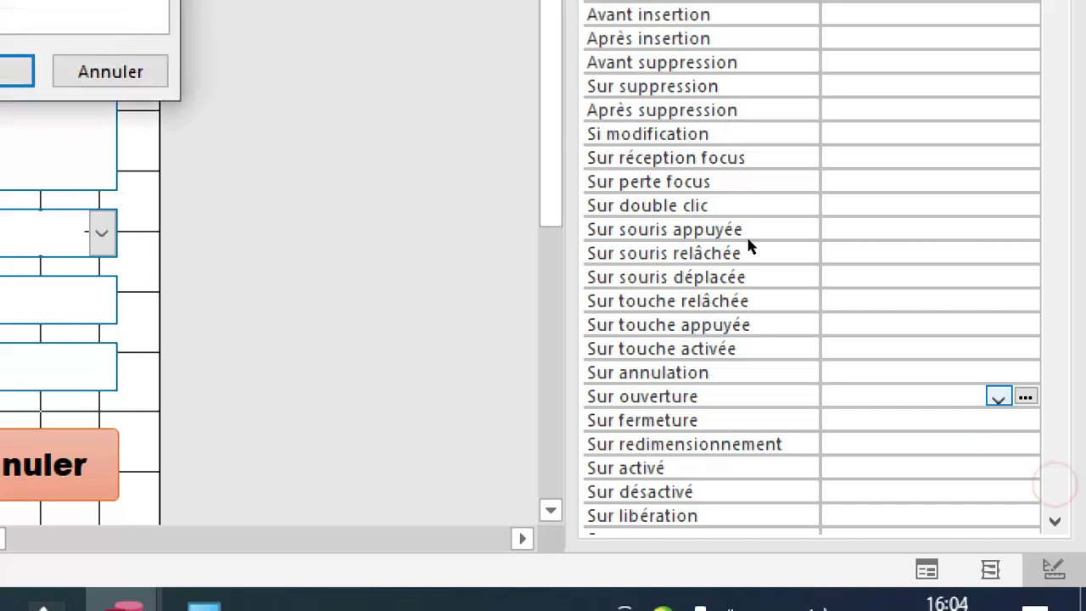
key("Return")
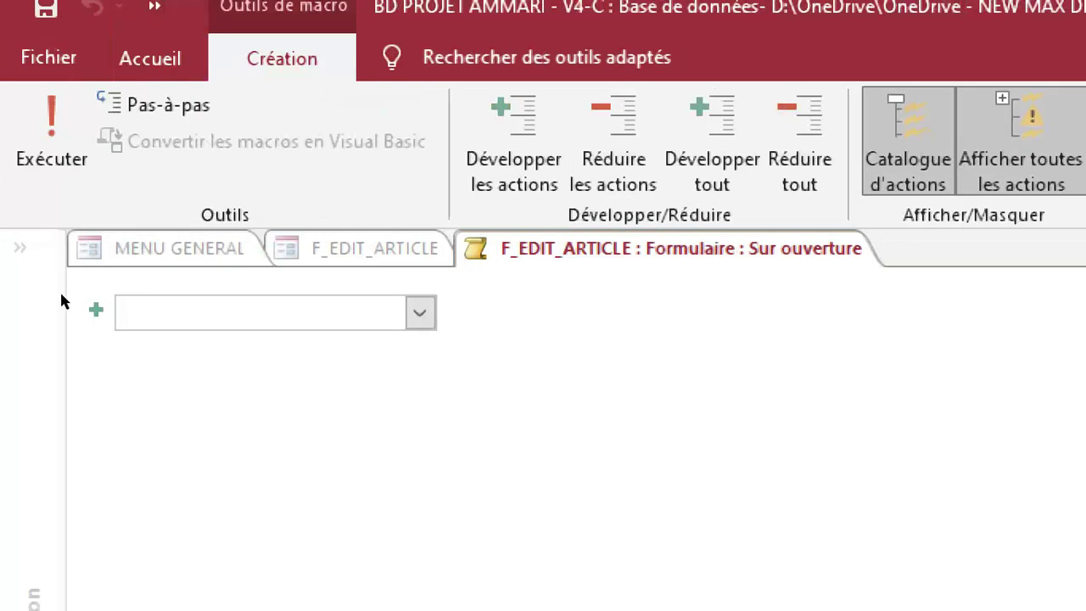
Add a DéfinirValeur action to the Sur ouverture macro.
left_click(202, 312)
left_click(421, 223)
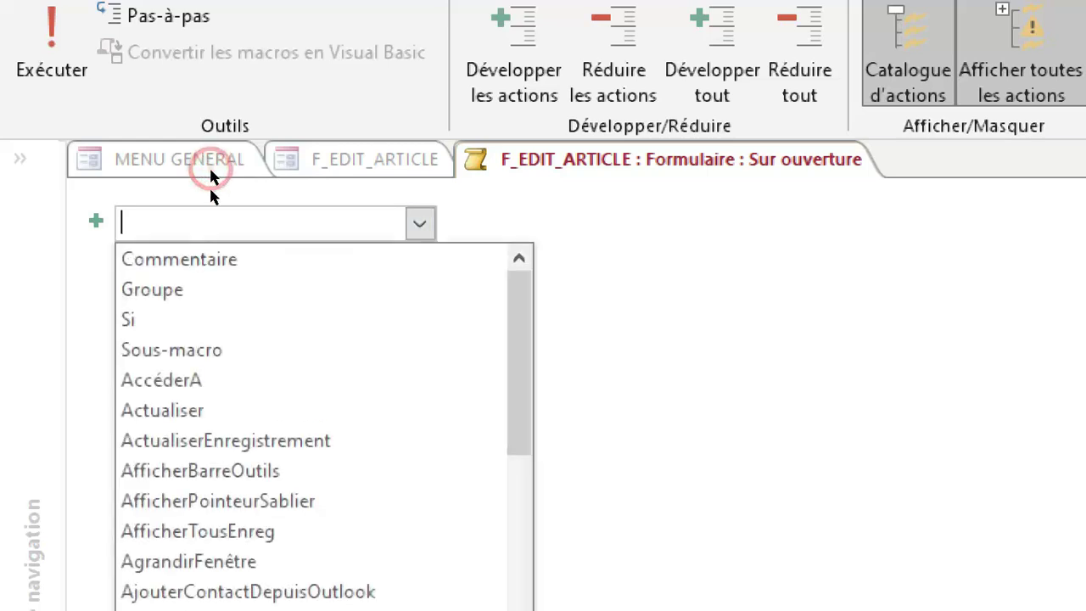
scroll(196, 291, "down", 1)
scroll(193, 293, "down", 7)
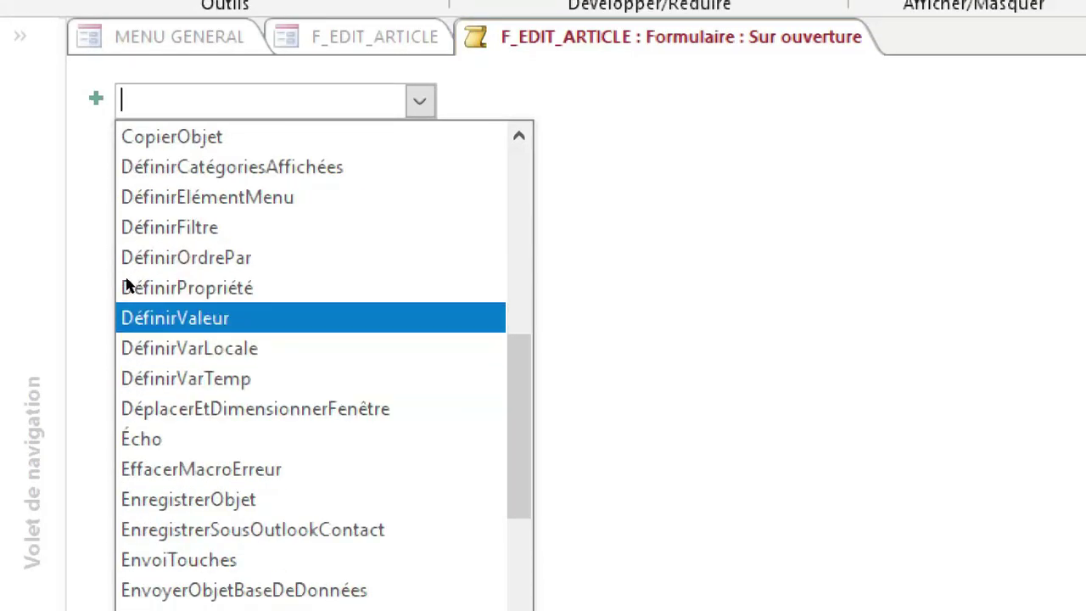
left_click(135, 315)
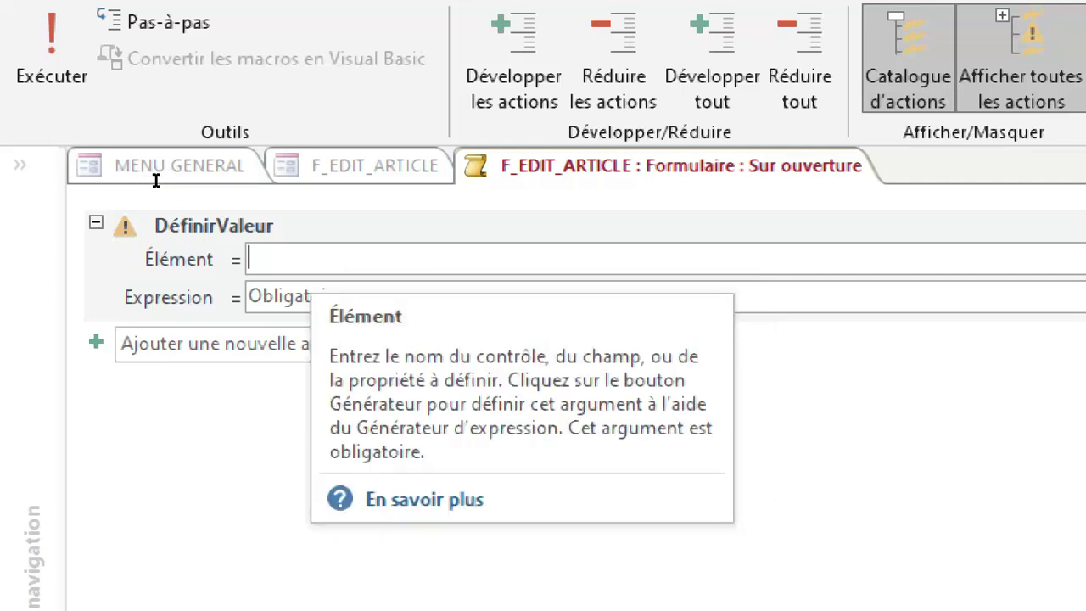
Set the DéfinirValeur action's Élément to [TxtidArt].
type("id")
key("BackSpace")
key("BackSpace")
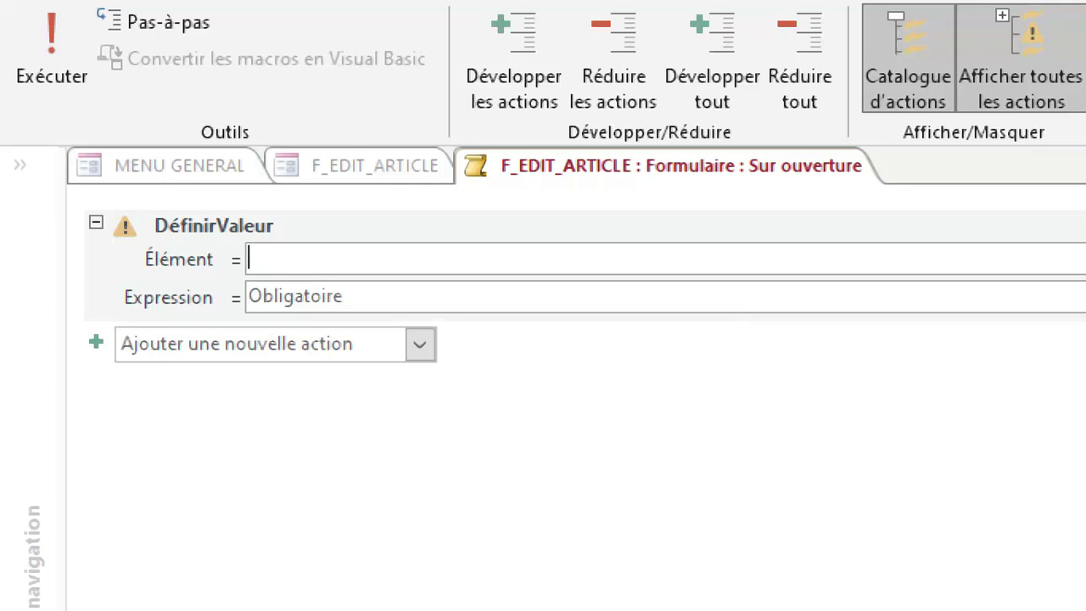
type("txt")
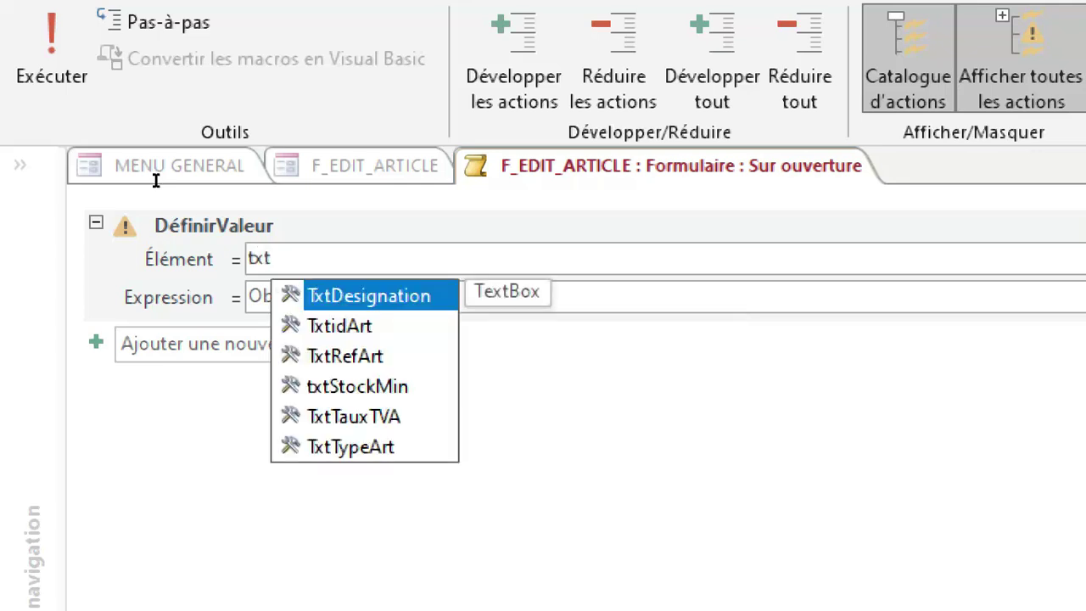
key("Down")
key("Return")
left_click(168, 220)
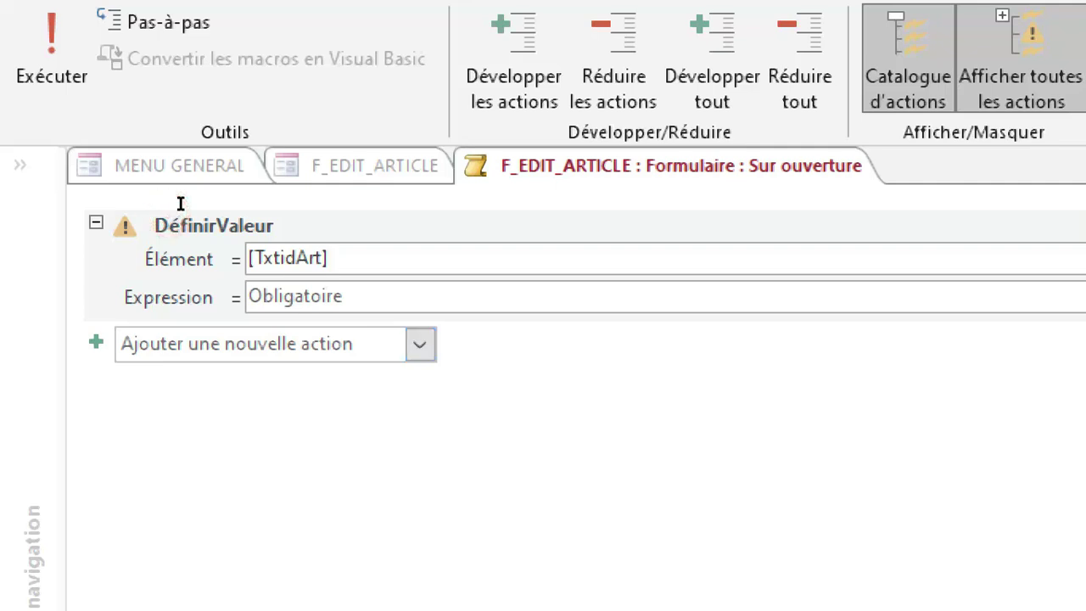
key("Tab")
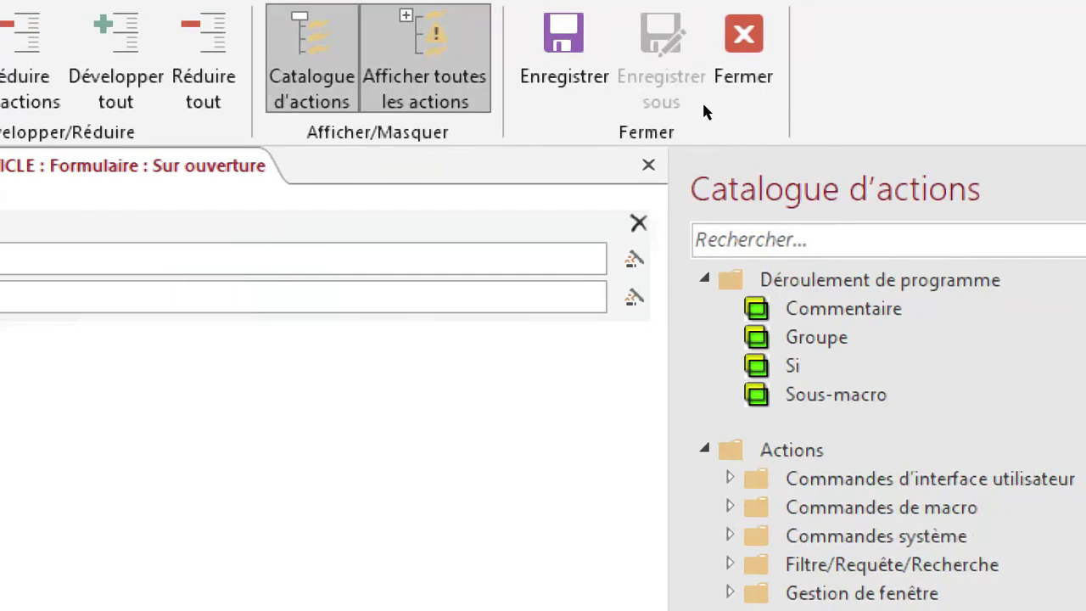
Close the Sur ouverture macro without saving it.
left_click(735, 61)
key("Right")
key("Return")
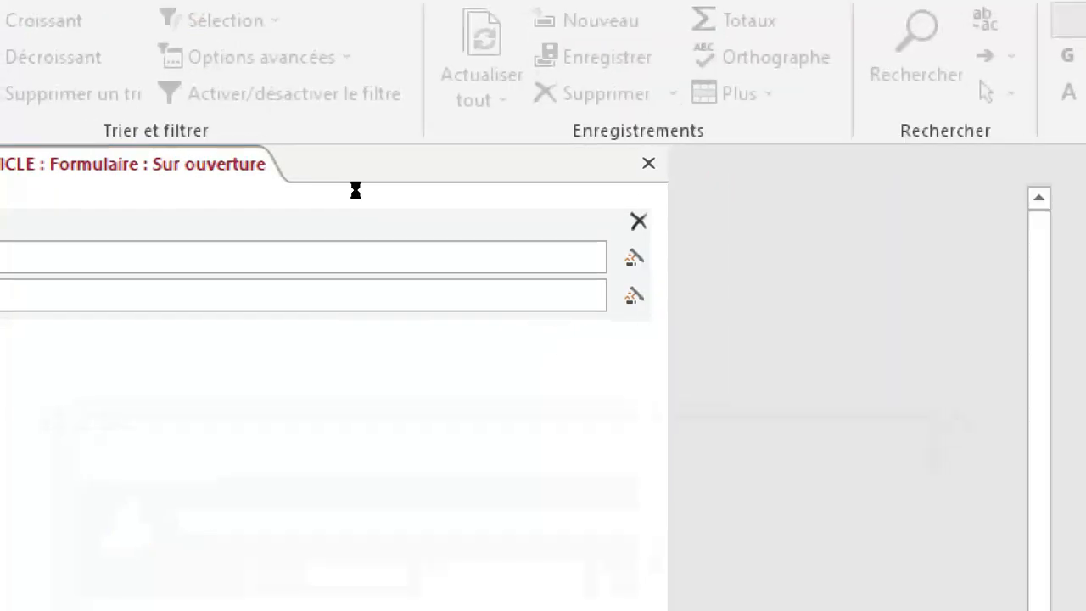
Show MENU GENERAL in design view with its ARTICLE list loaded and the property sheet closed.
left_click(94, 133)
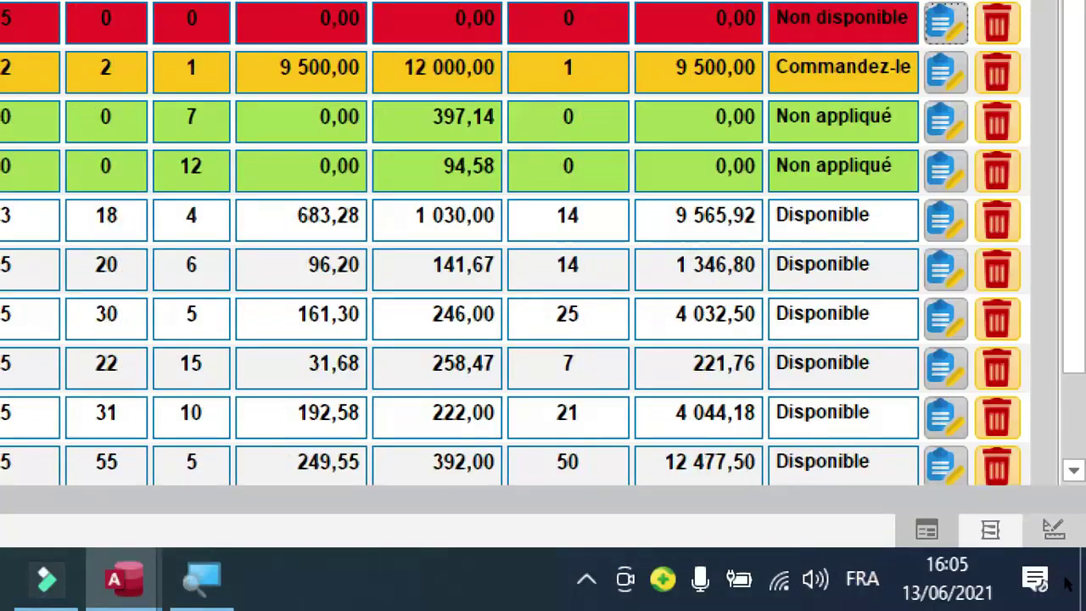
left_click(1054, 530)
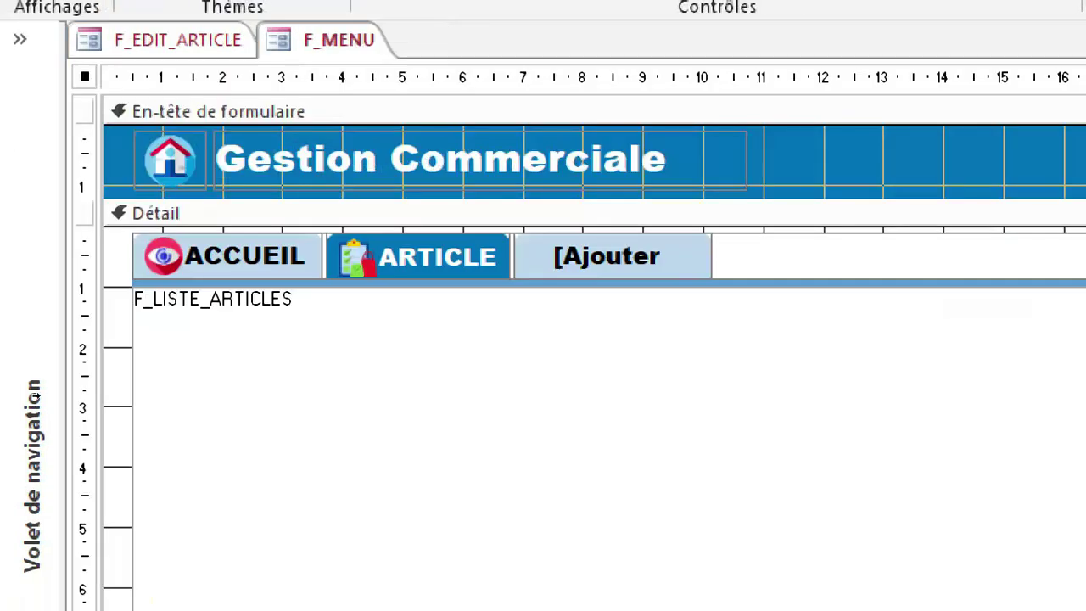
left_click(134, 243)
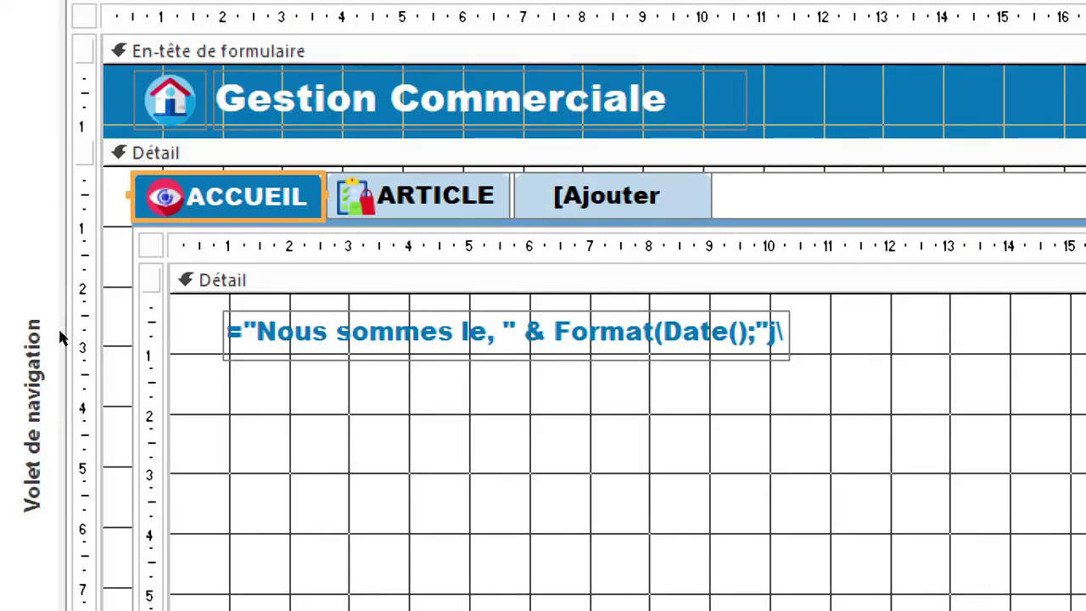
left_click(46, 329)
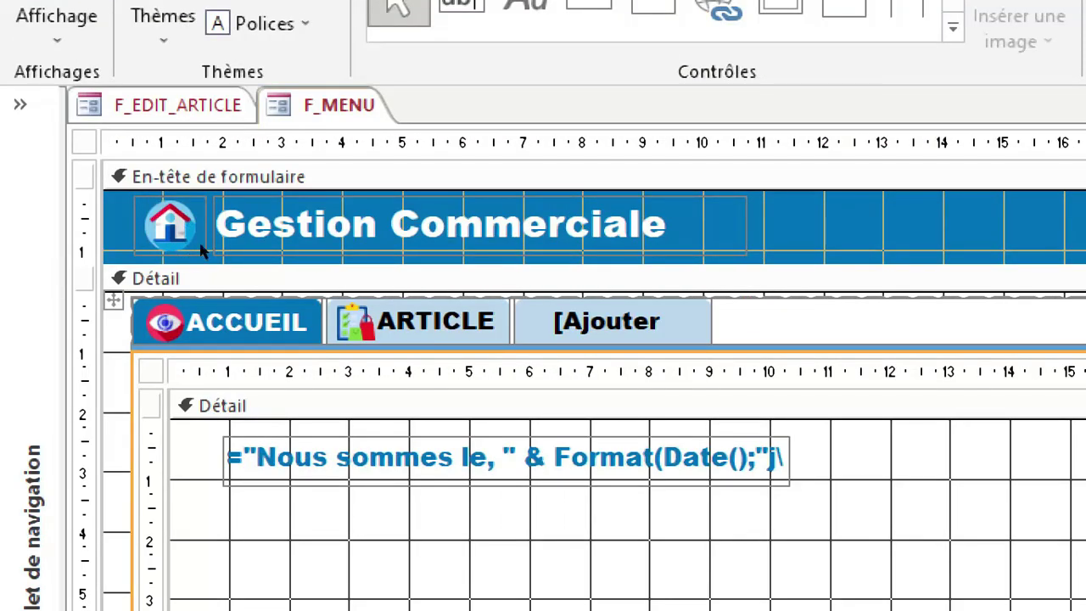
left_click(433, 323)
left_click(83, 496)
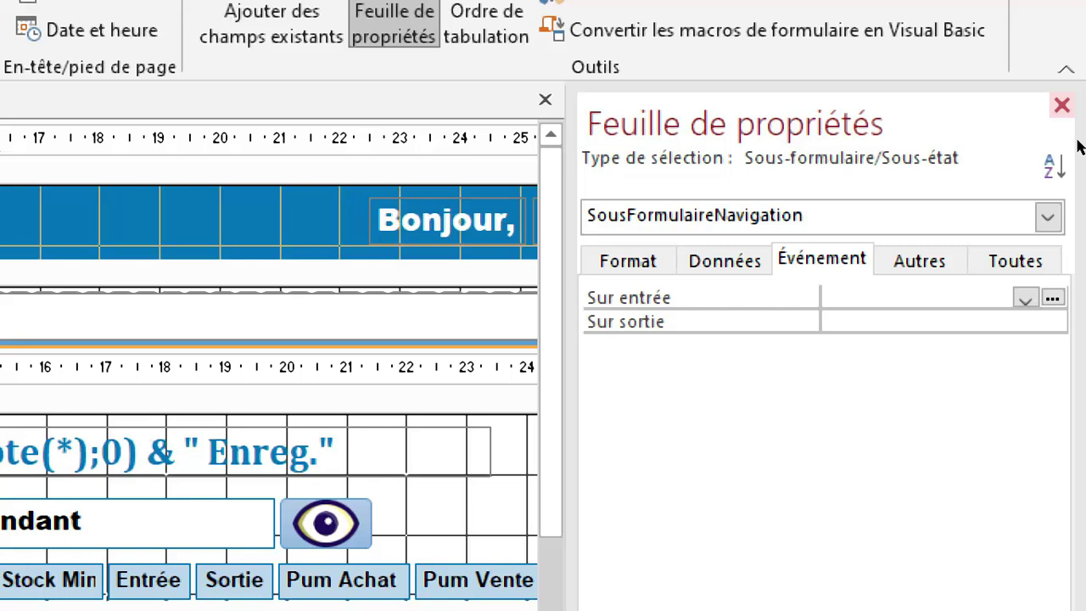
left_click(1062, 105)
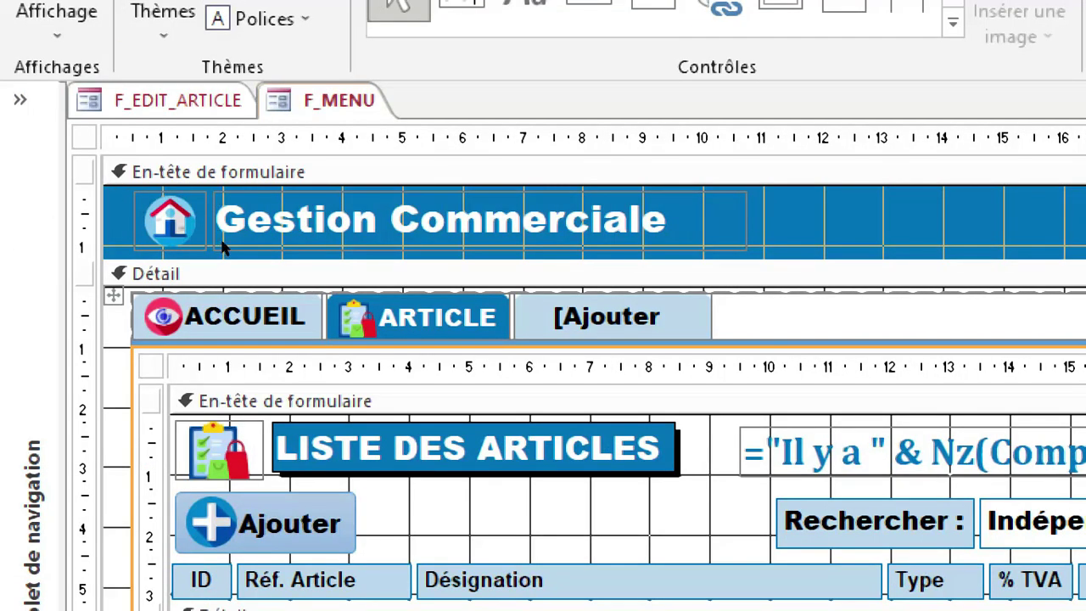
Return to the F_EDIT_ARTICLE design and open the macro generator for the form's Sur ouverture event.
left_click(89, 100)
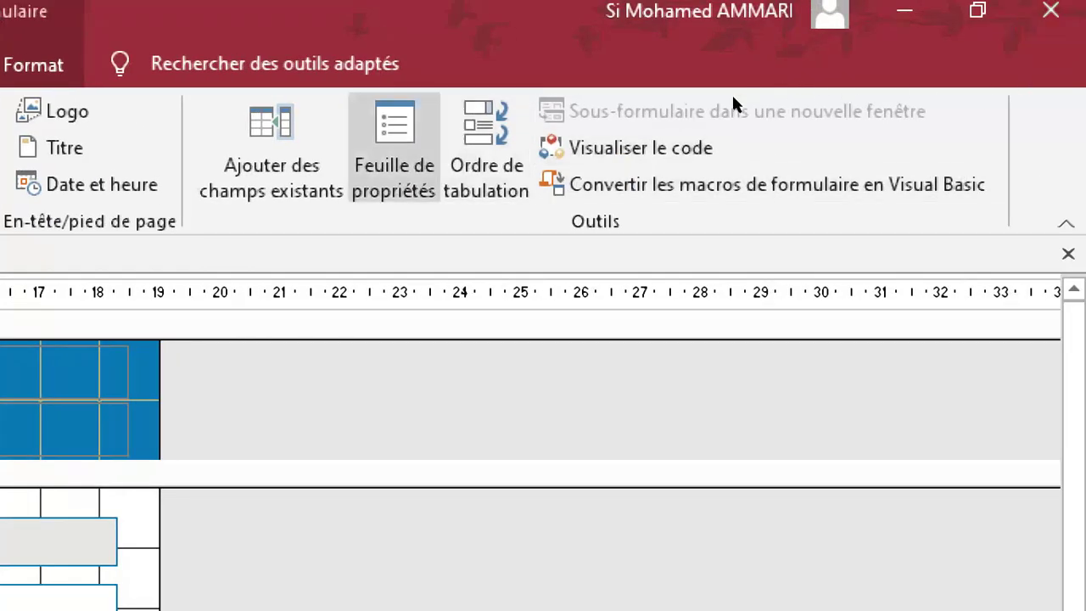
left_click(394, 148)
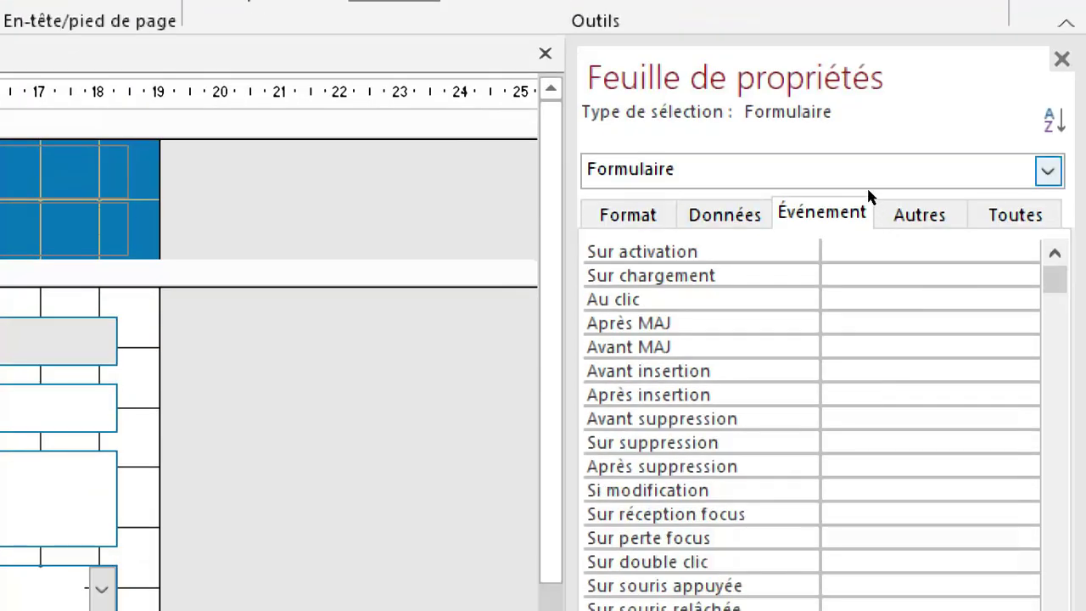
left_click(867, 384)
left_click(867, 190)
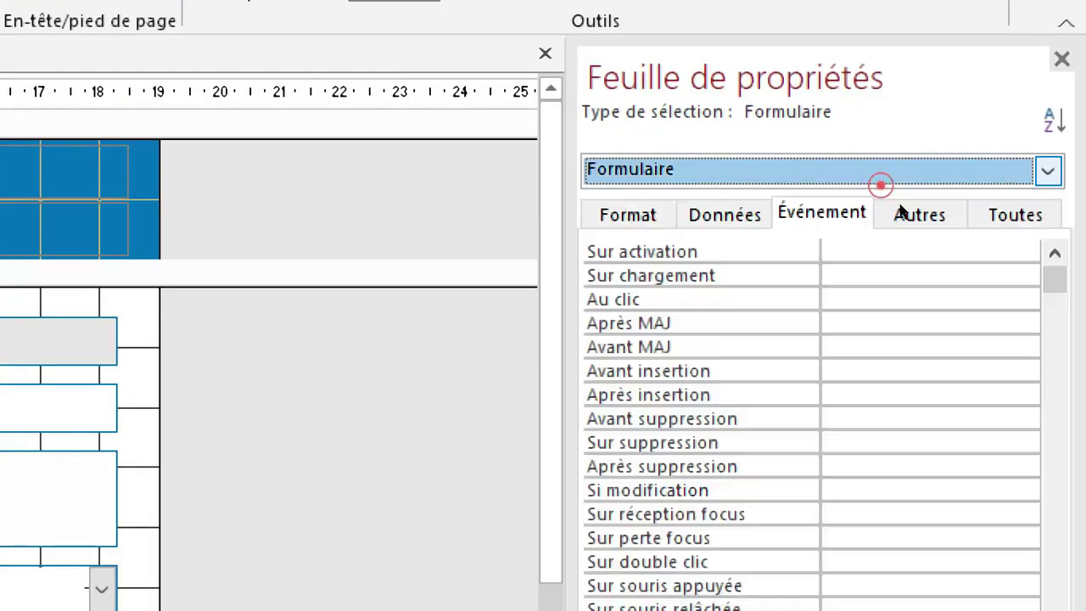
left_click(948, 213)
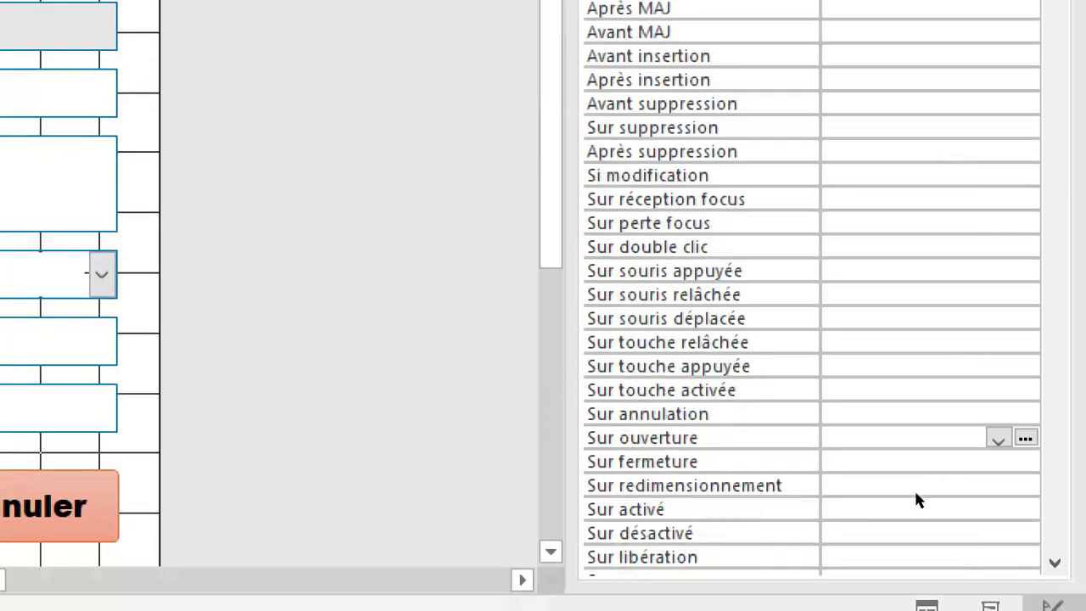
left_click(901, 482)
left_click(1025, 438)
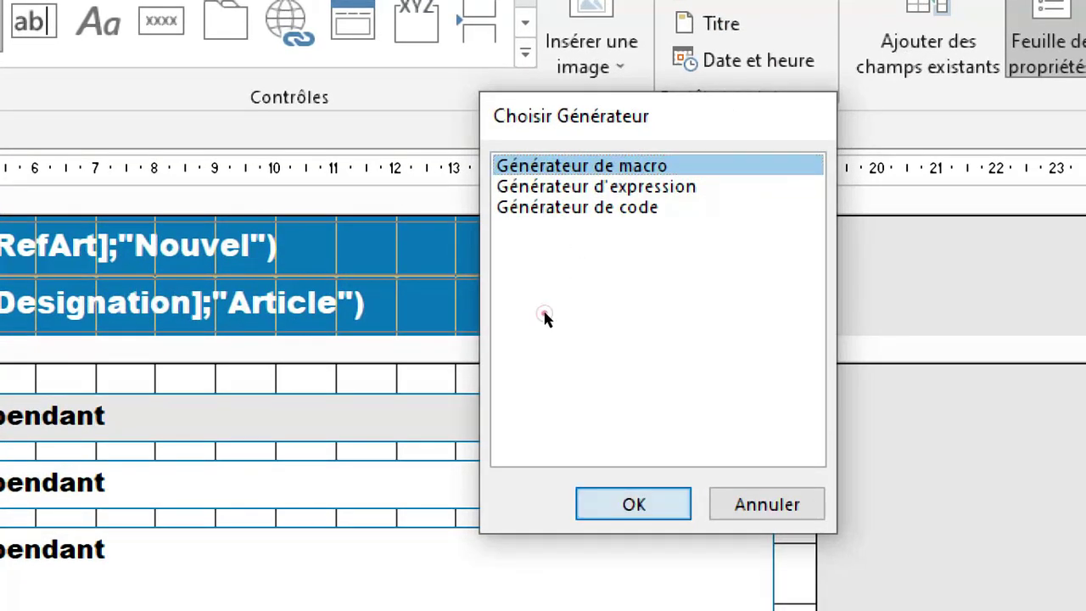
key("Return")
left_click(906, 88)
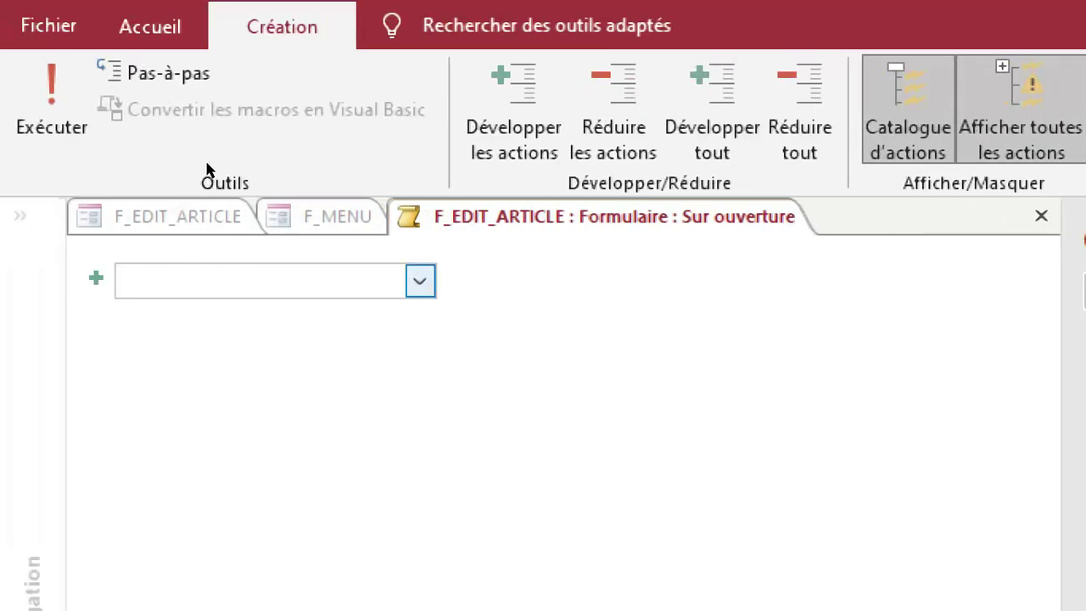
Add a DéfinirValeur action to the form's opening macro.
left_click(420, 281)
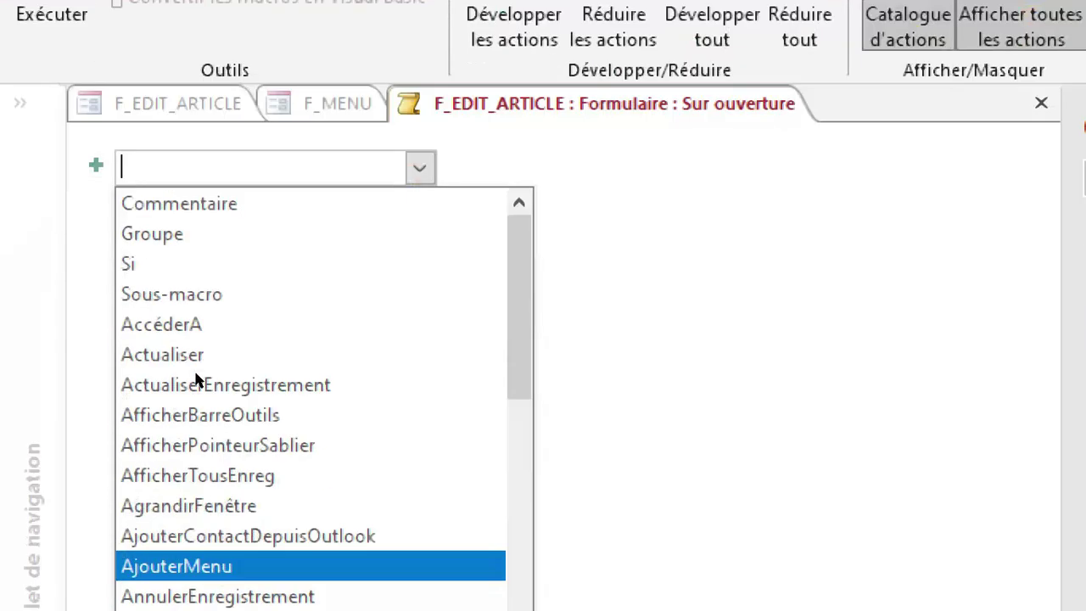
scroll(193, 416, "down", 5)
scroll(193, 416, "down", 4)
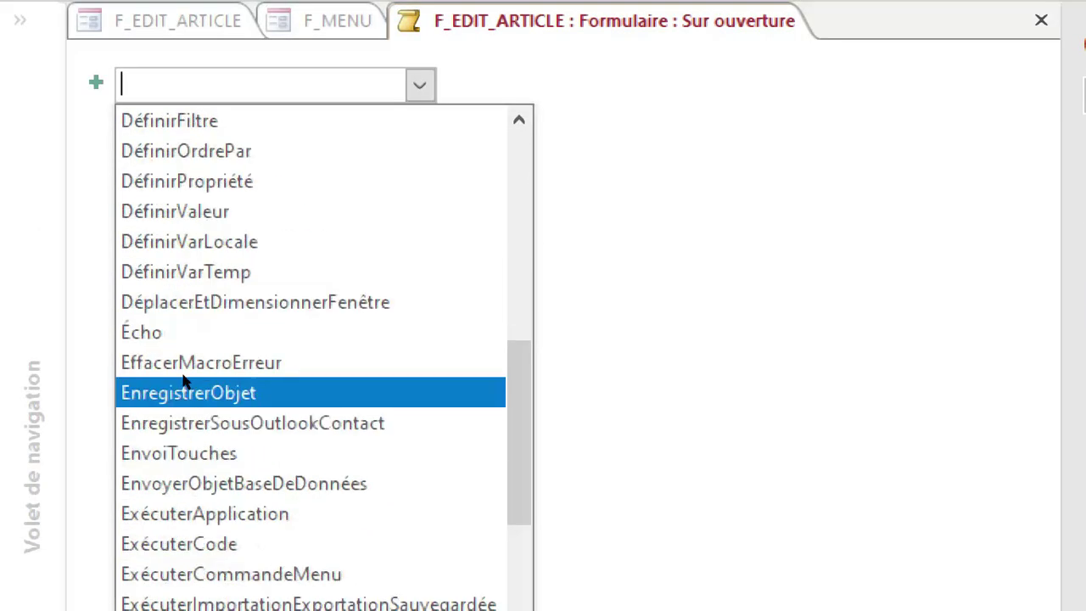
left_click(100, 228)
left_click(148, 182)
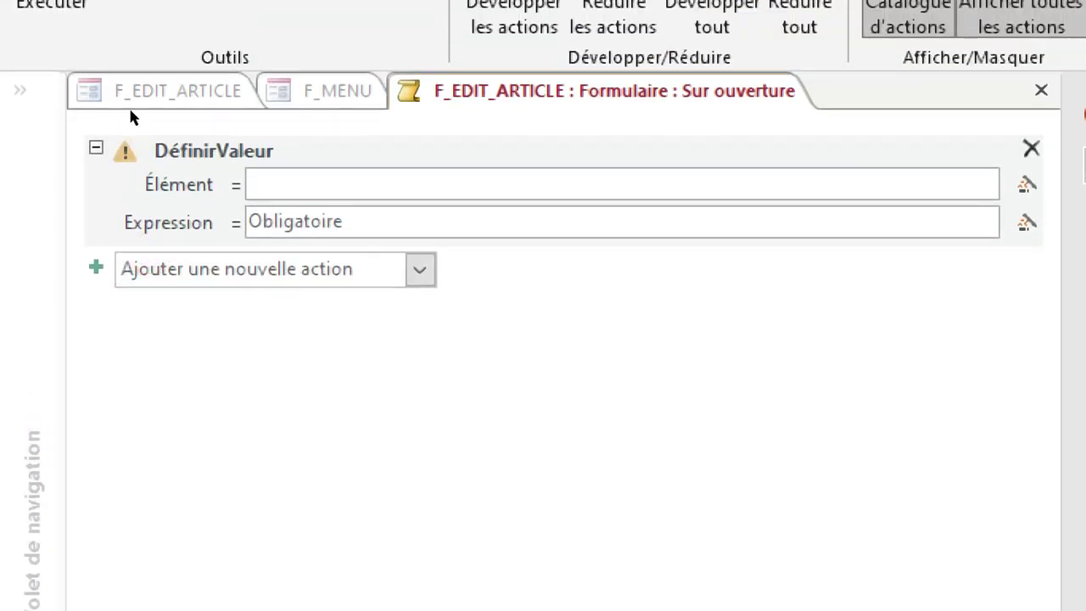
Set the DéfinirValeur action's Élément to [TxtidArt].
left_click(151, 114)
type("txt")
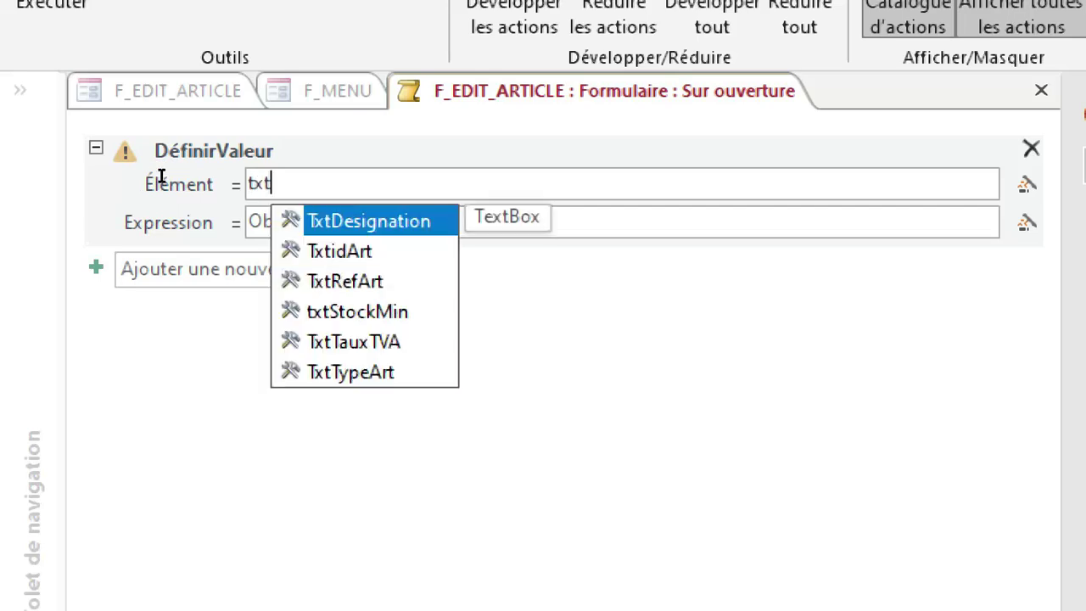
key("Down")
key("Return")
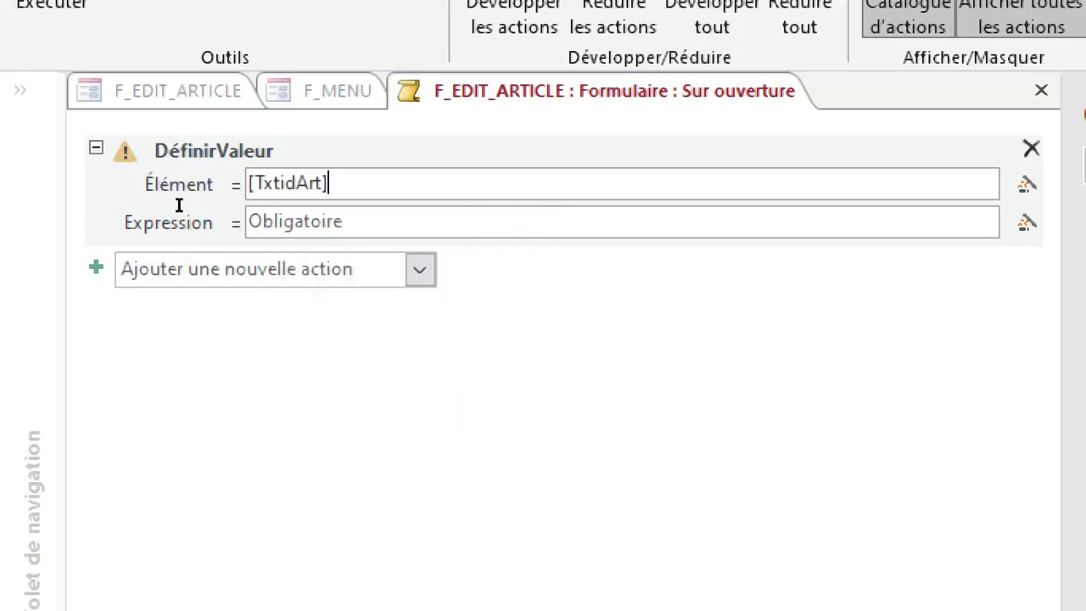
Begin the [TxtidArt] action's Expression with a reference to the menu form, [Formulaires]![F_MENU].
left_click(173, 204)
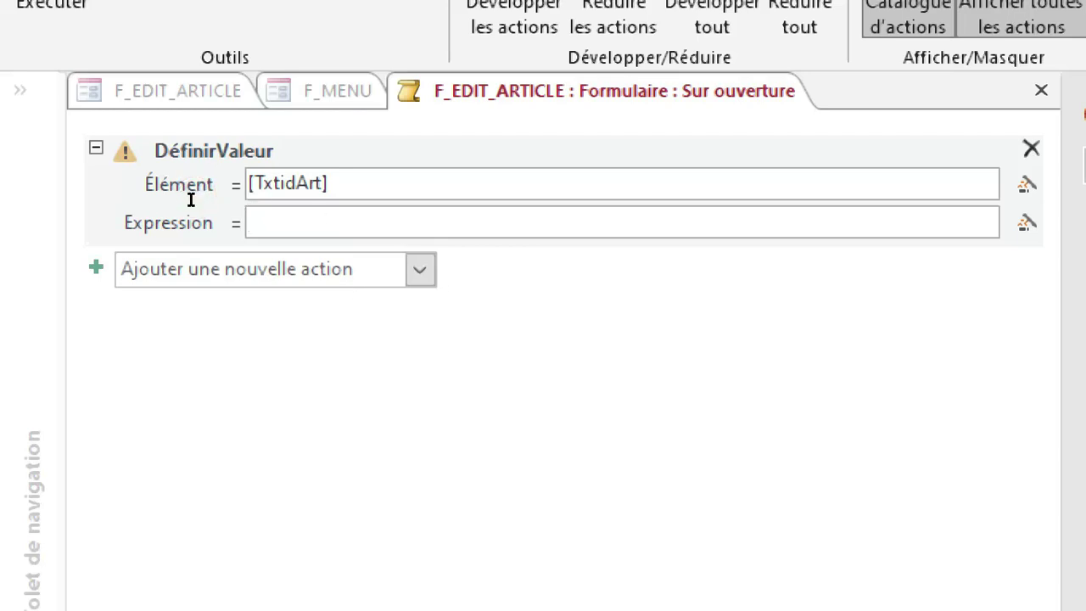
type("for")
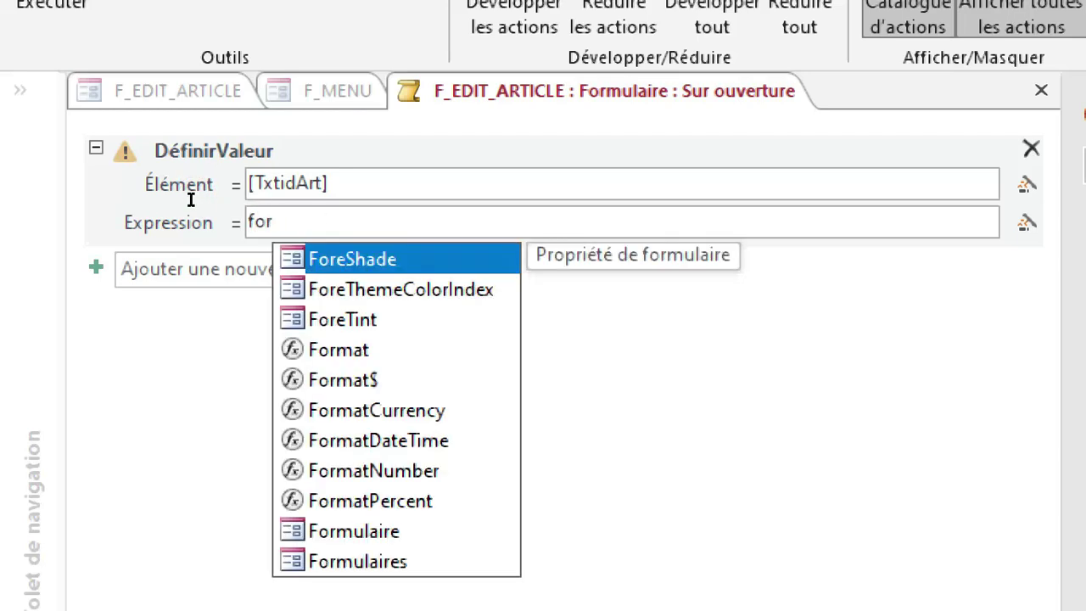
type("m")
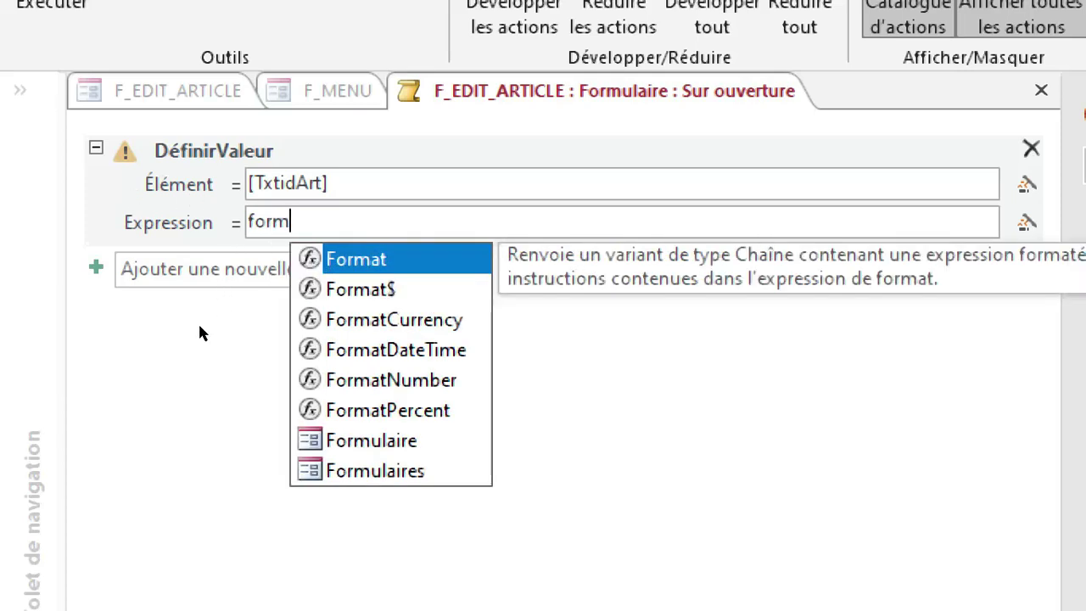
key("End")
key("Return")
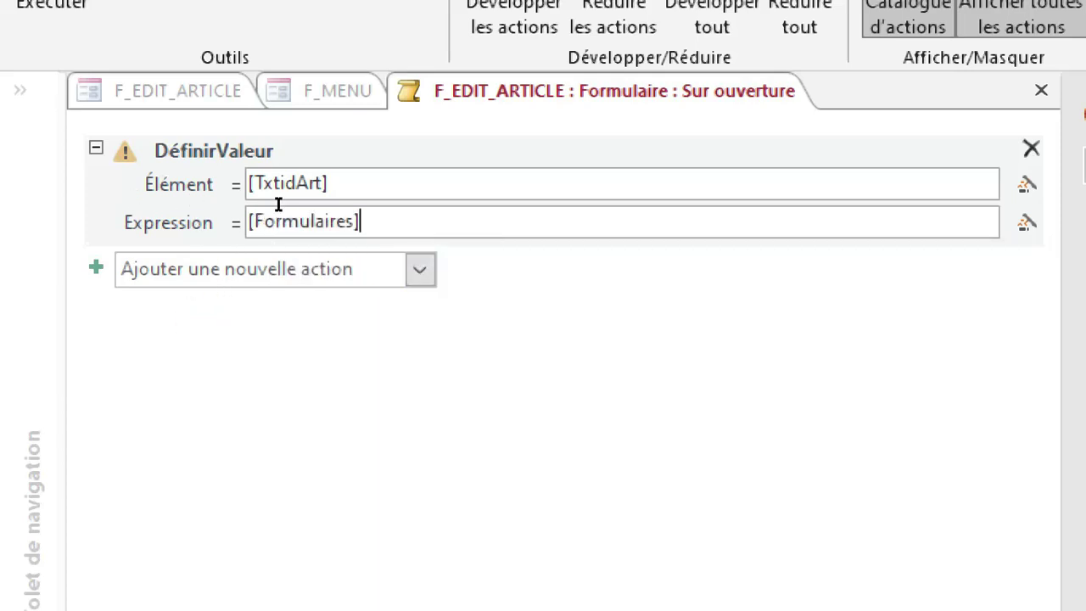
type("§")
key("BackSpace")
type("!")
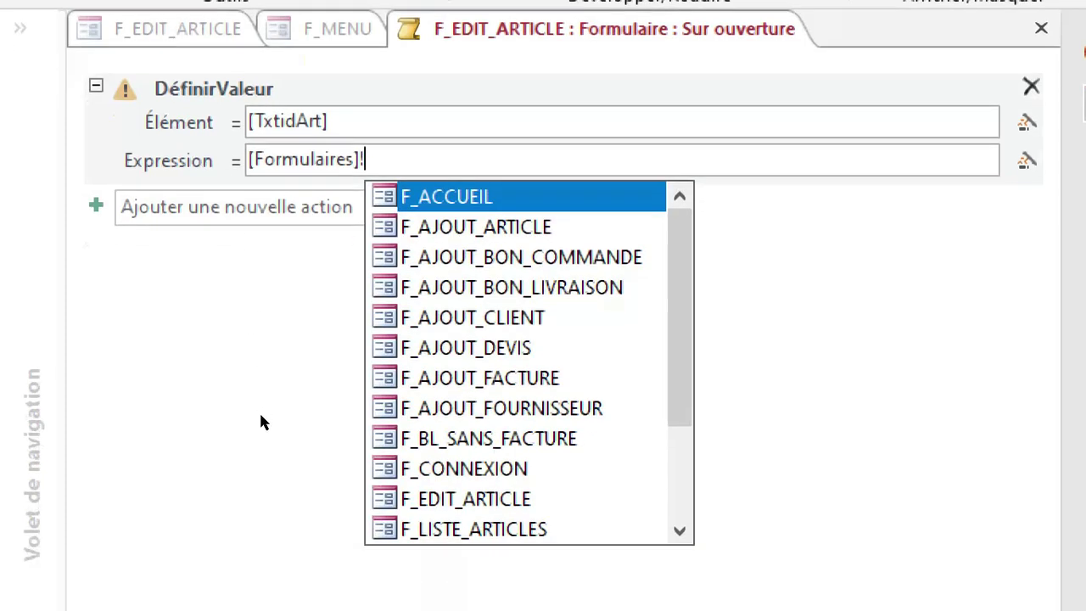
scroll(294, 314, "down", 1)
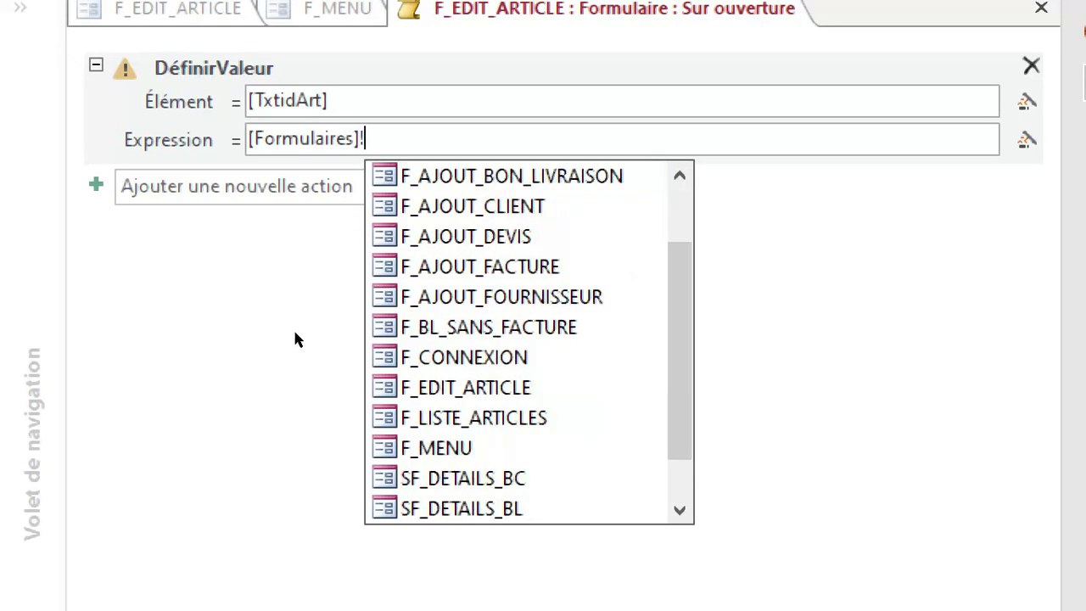
left_click(440, 448)
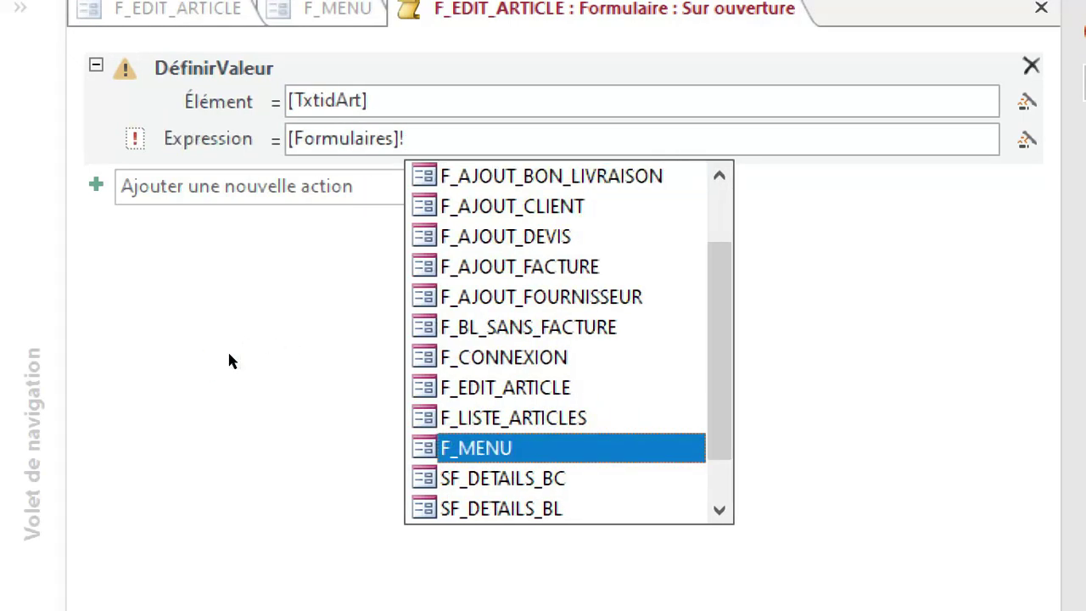
double_click(472, 447)
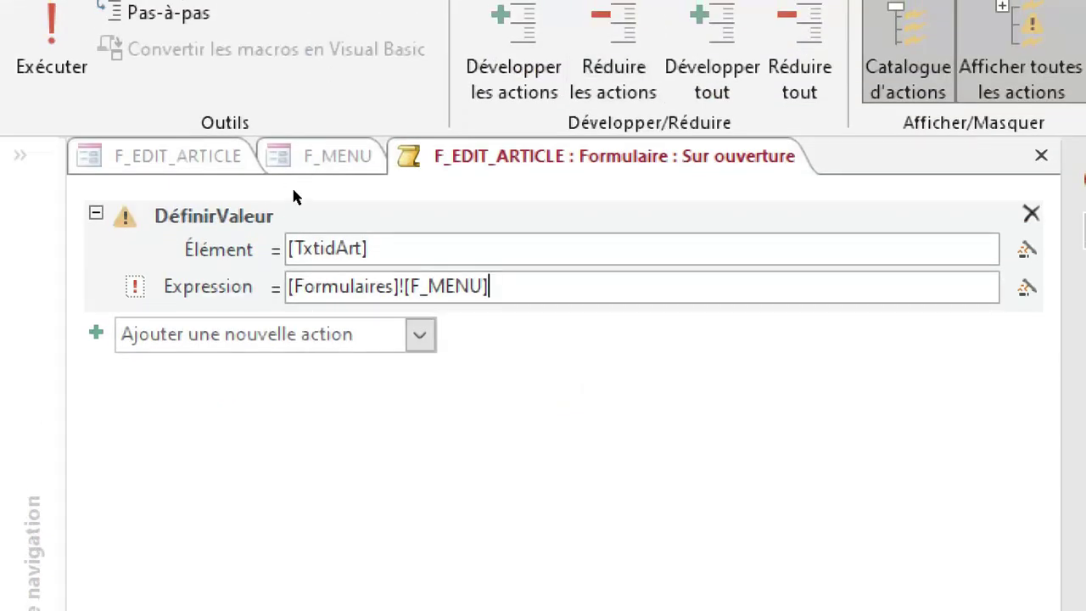
Extend the [TxtidArt] action's Expression with the navigation subform's form, ![SousFormulaireNavigation].[Formulaire].
type("!")
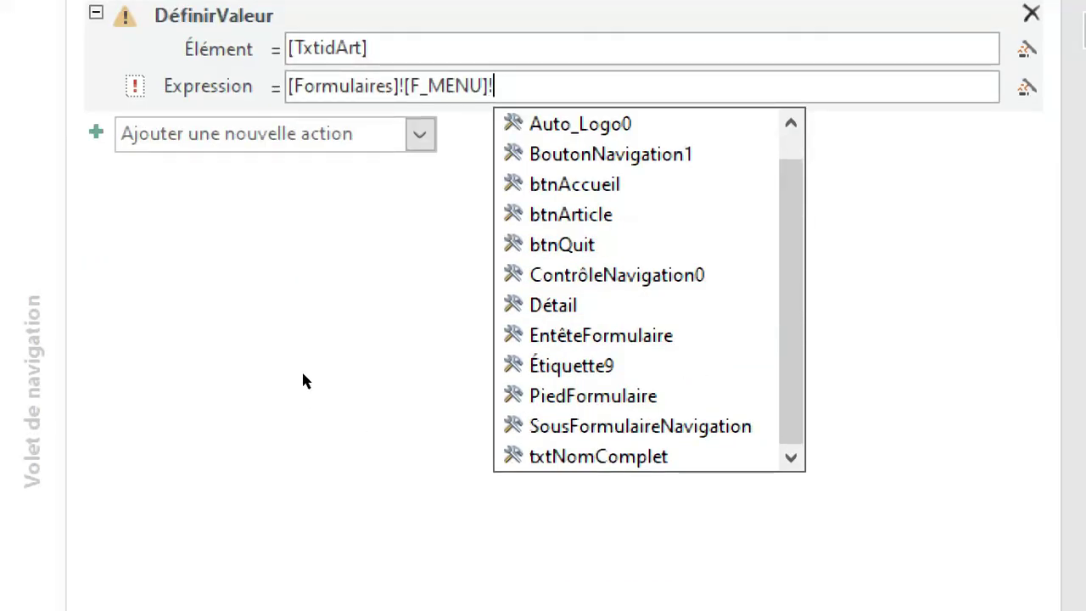
left_click(301, 373)
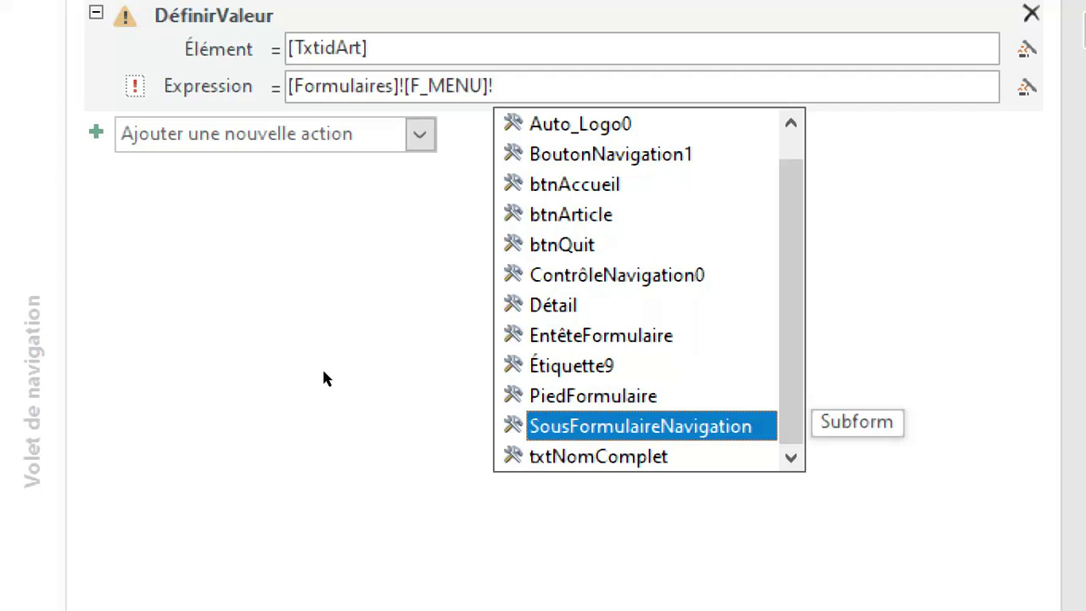
left_click(325, 372)
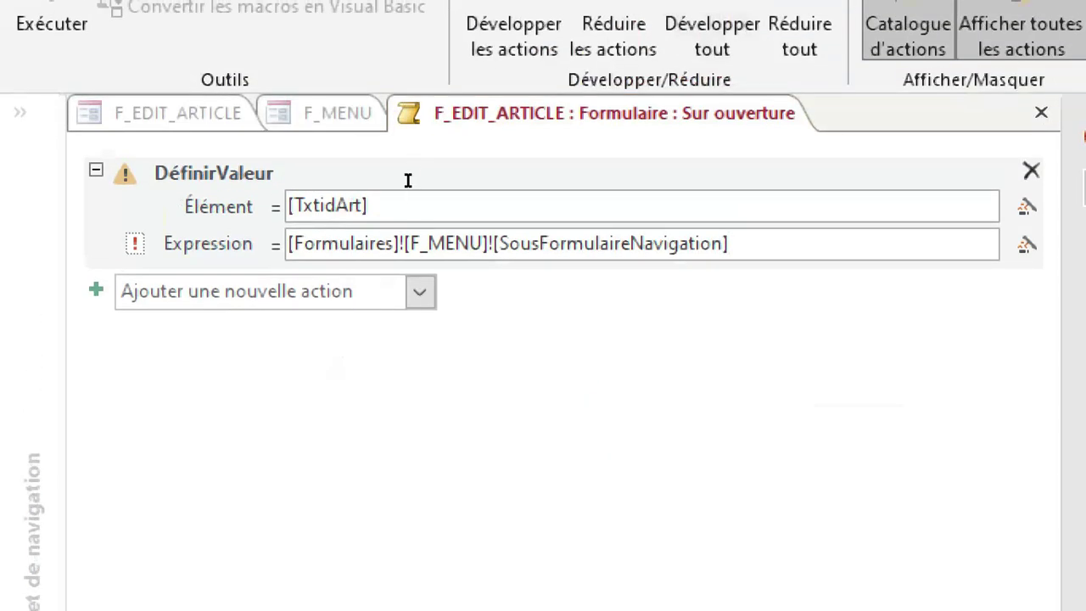
type(".")
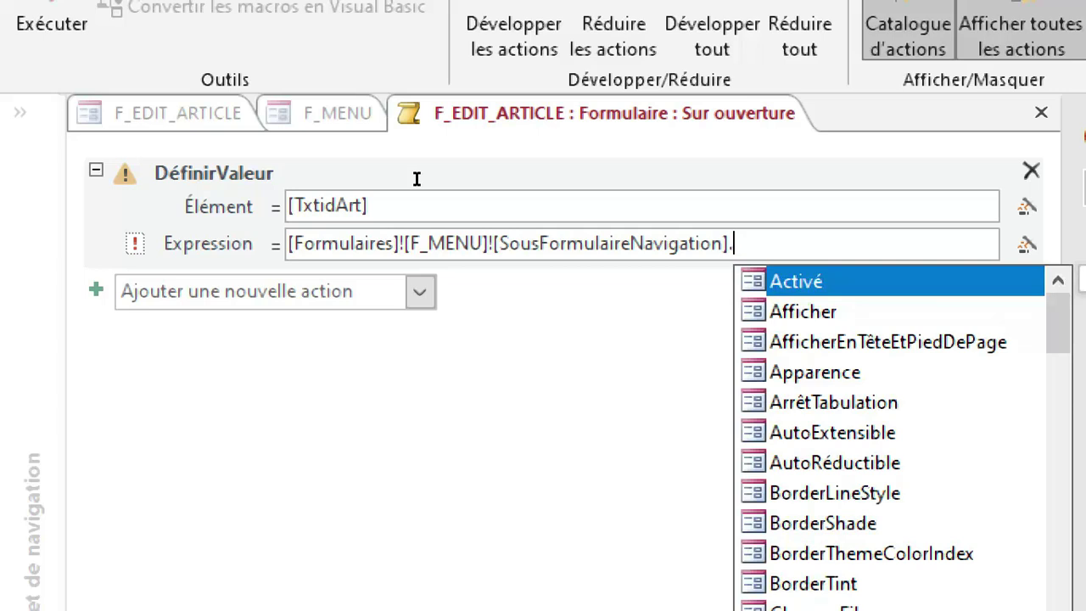
type("for")
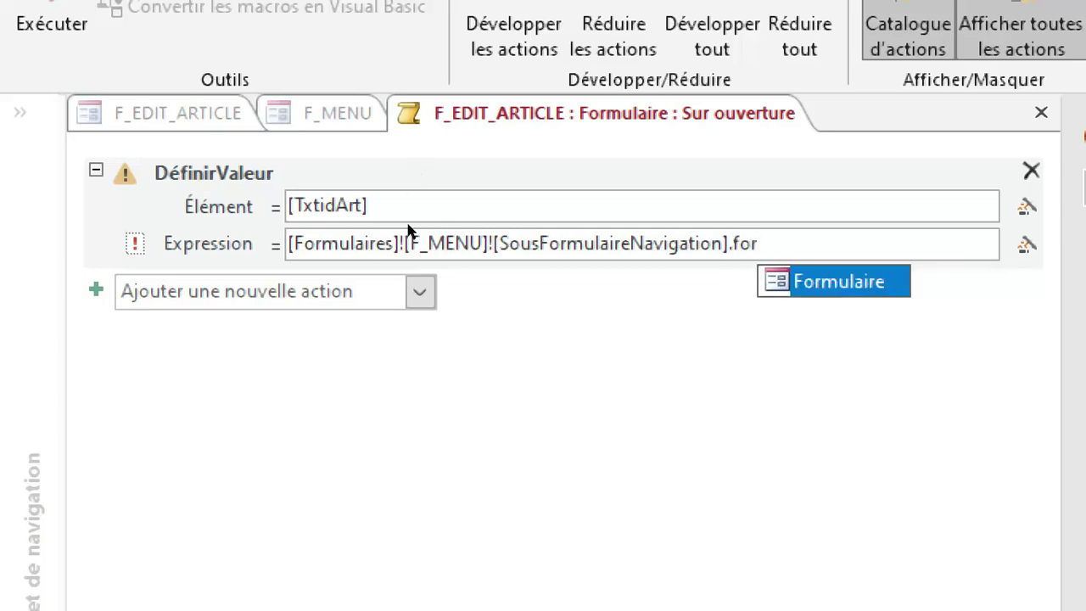
key("Tab")
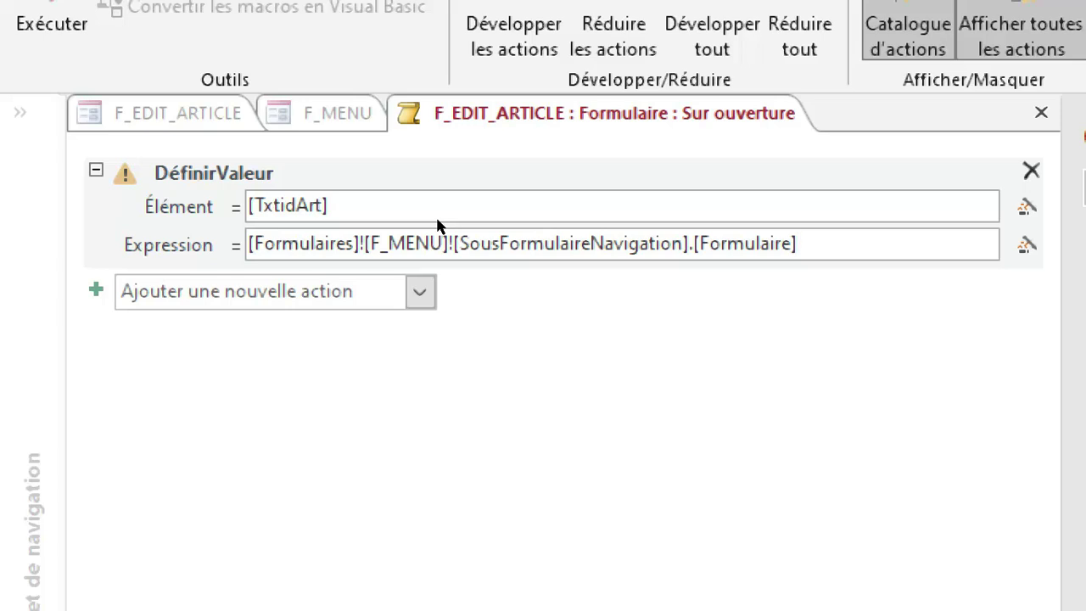
Complete the [TxtidArt] action's Expression with the article list's ![idArt] control.
type("!")
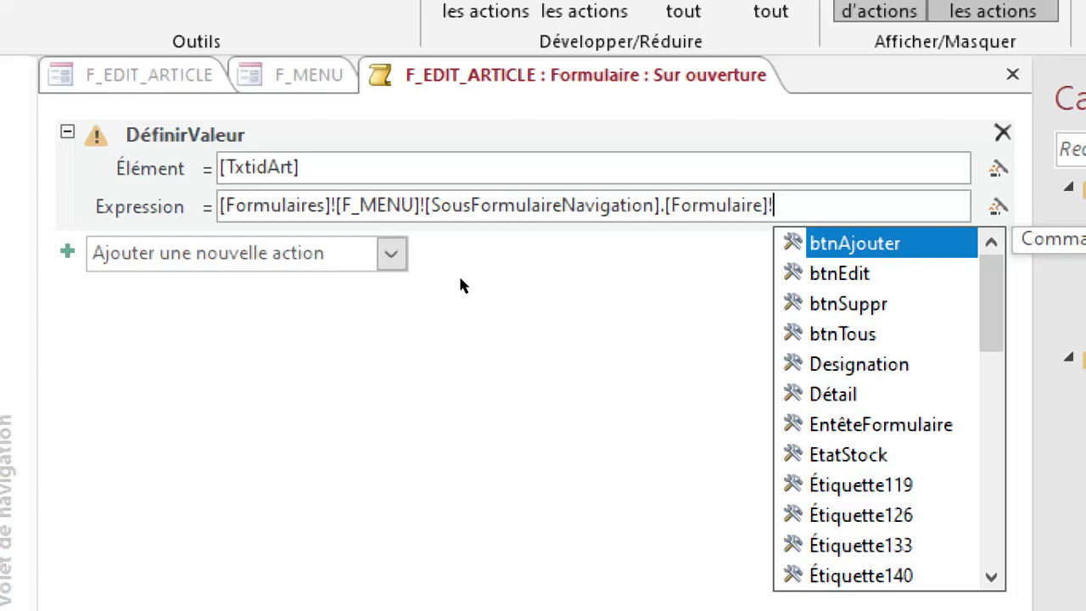
scroll(461, 311, "down", 3)
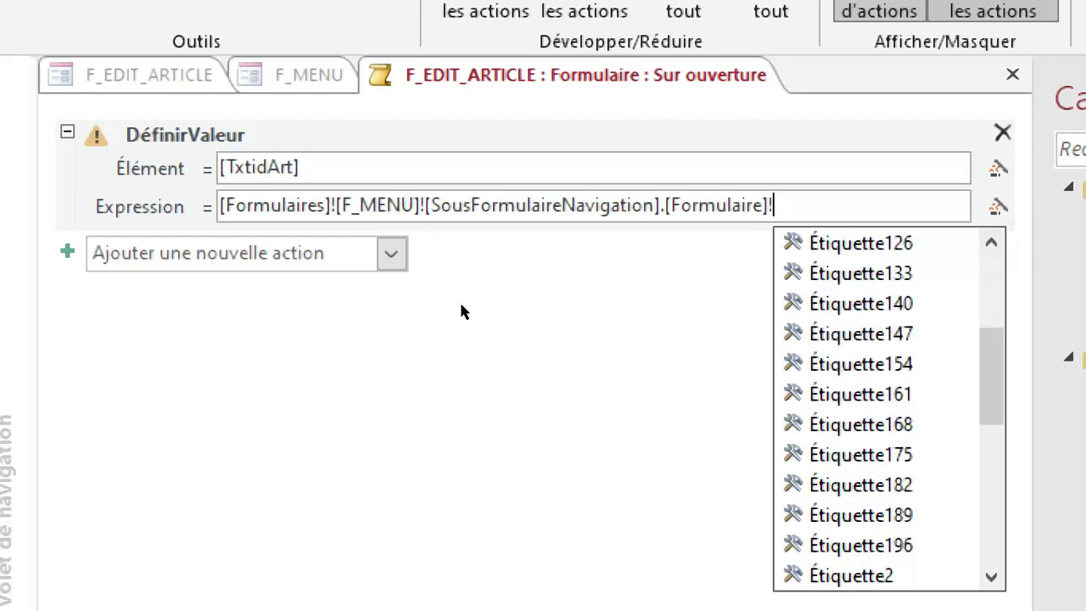
scroll(461, 311, "down", 2)
left_click(431, 337)
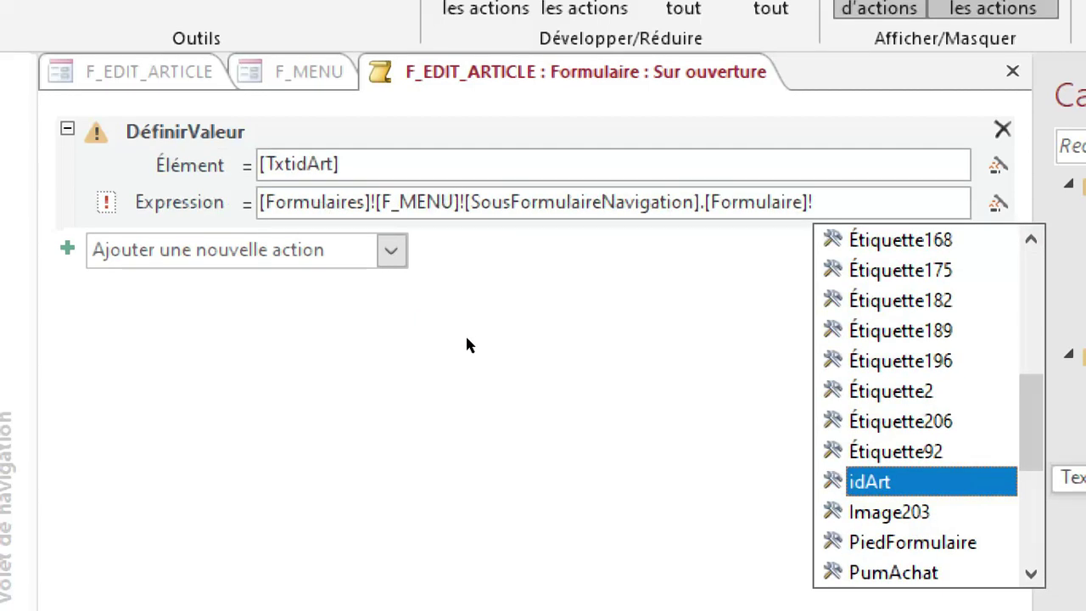
left_click(468, 340)
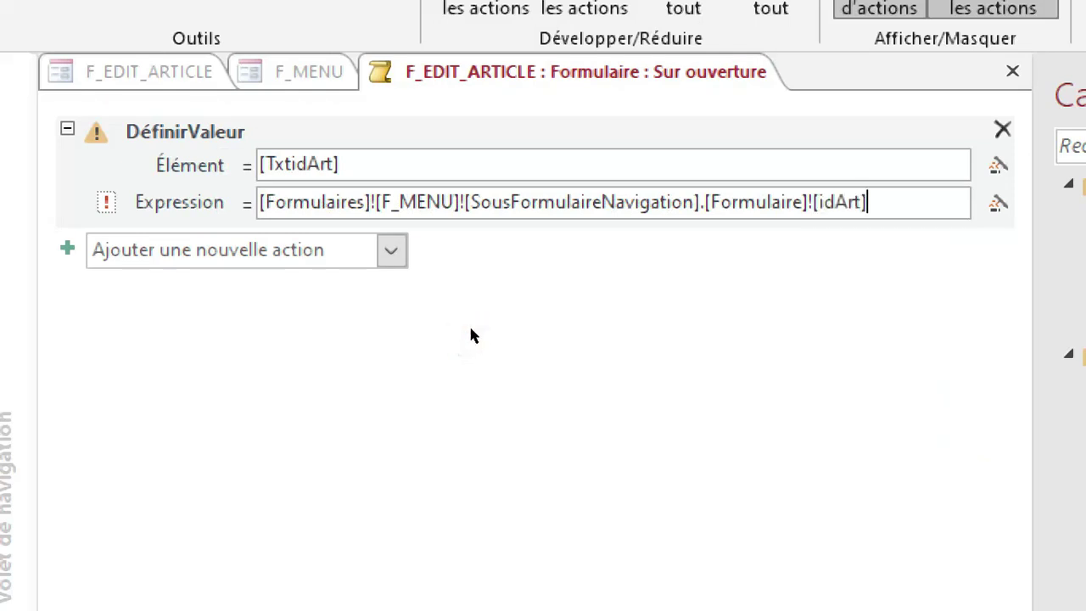
left_click(97, 176)
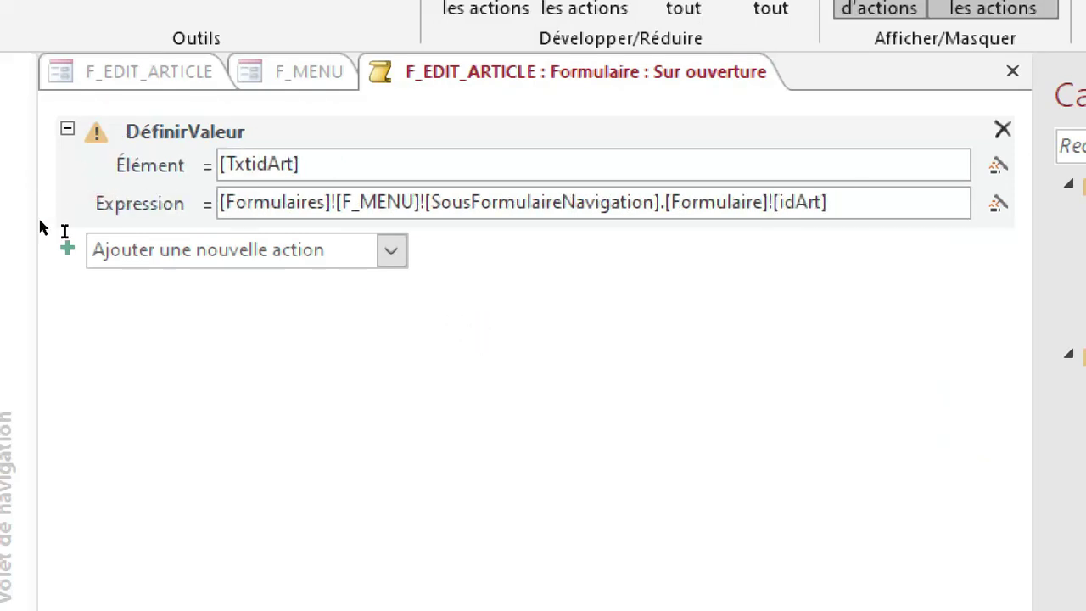
Add a second DéfinirValeur action below the [TxtidArt] one in the opening macro.
left_click(122, 251)
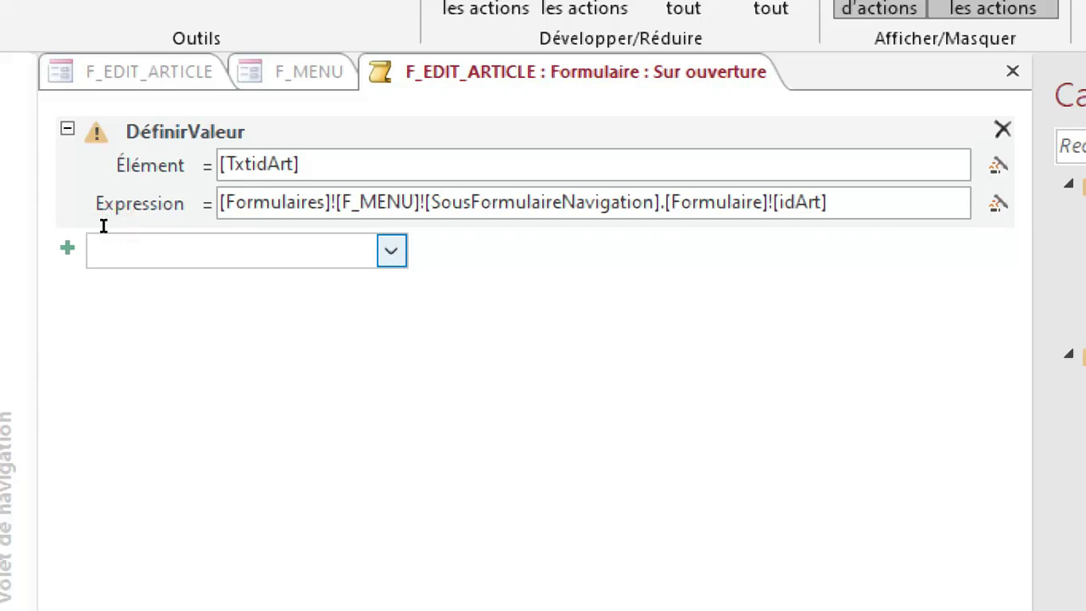
left_click(212, 240)
scroll(187, 379, "down", 3)
scroll(187, 379, "down", 4)
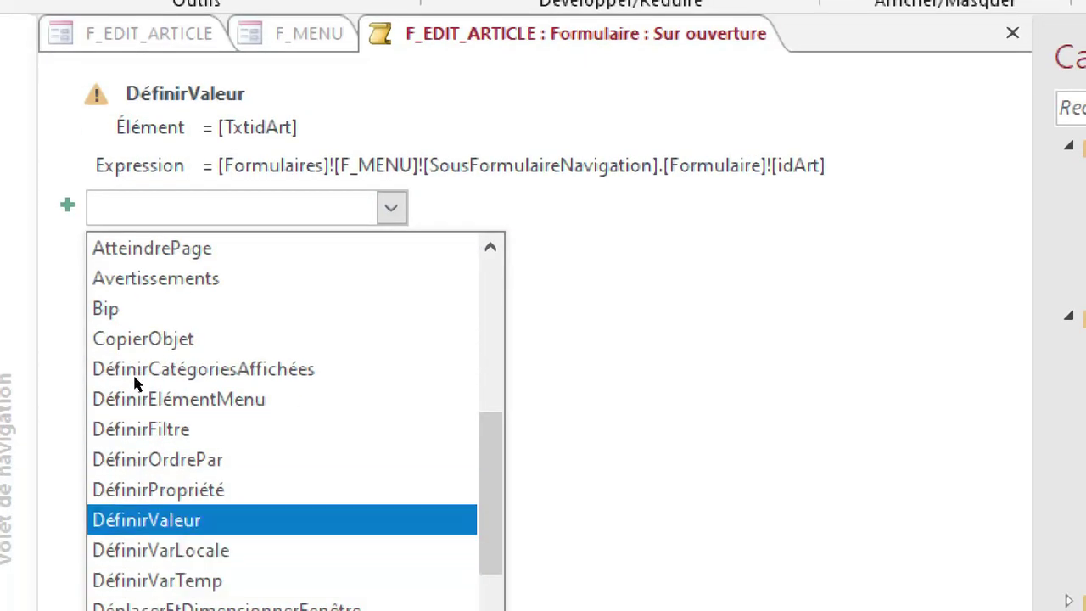
left_click(133, 376)
Set the second DéfinirValeur action's Élément to [TxtRefArt].
left_click(455, 238)
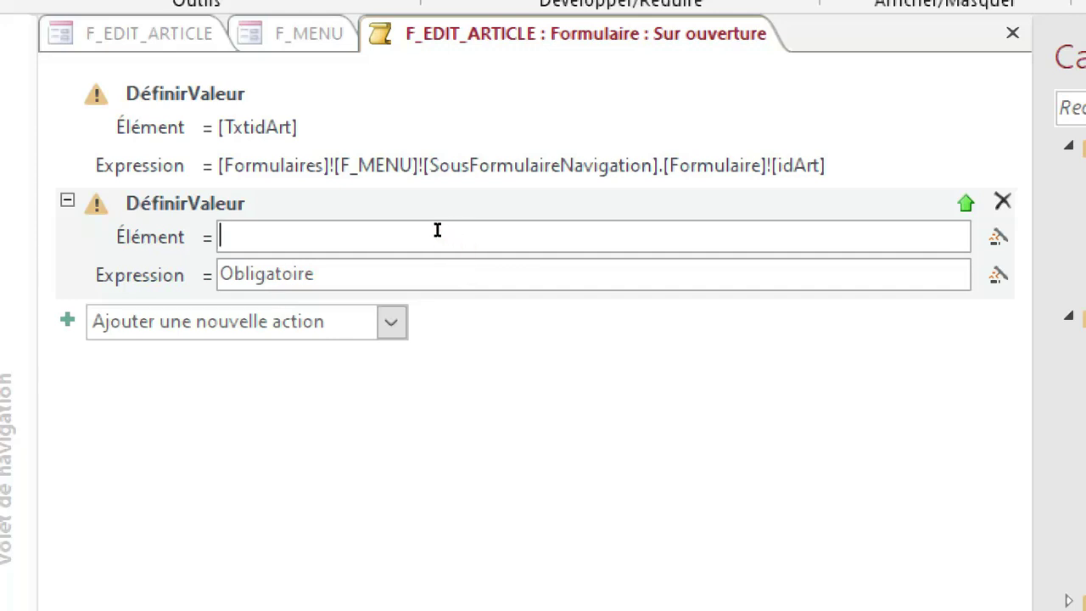
type("txt")
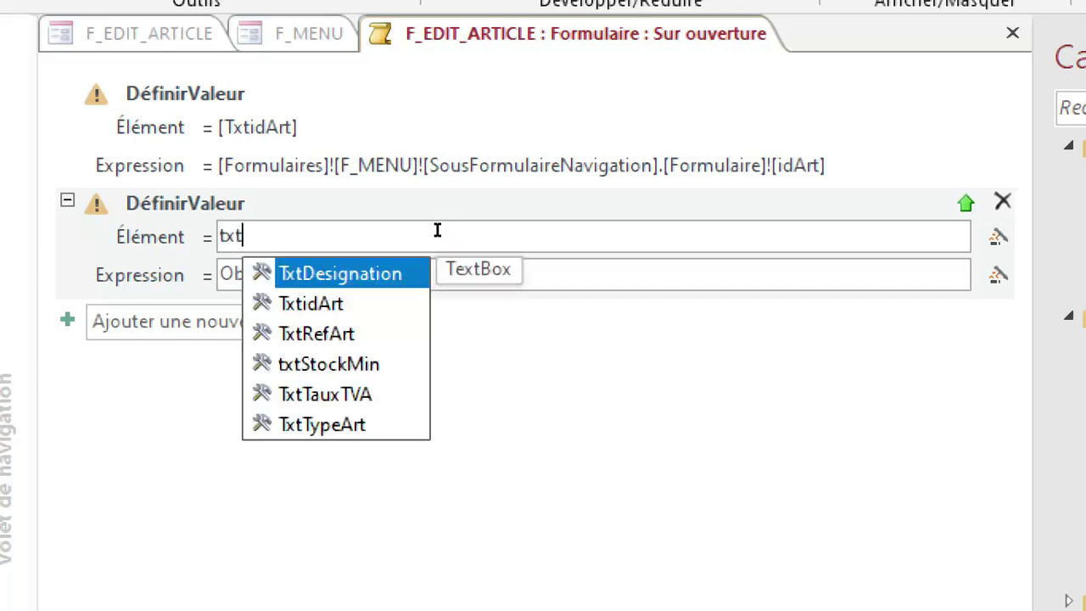
key("Down")
key("Down")
key("Return")
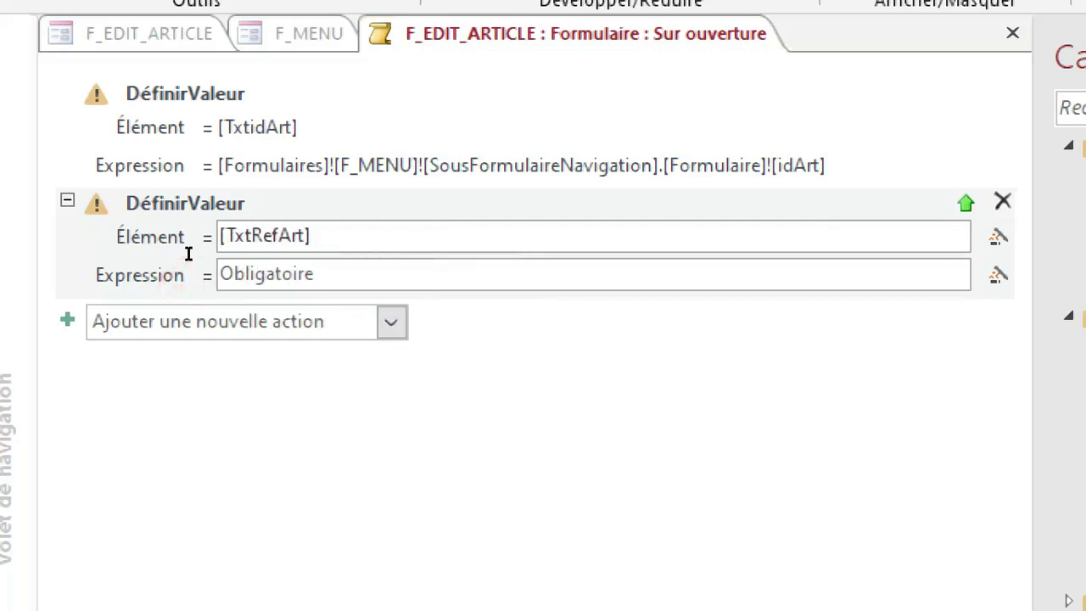
Begin the [TxtRefArt] action's Expression with the menu form reference [Formulaires]![F_MENU].
left_click(189, 255)
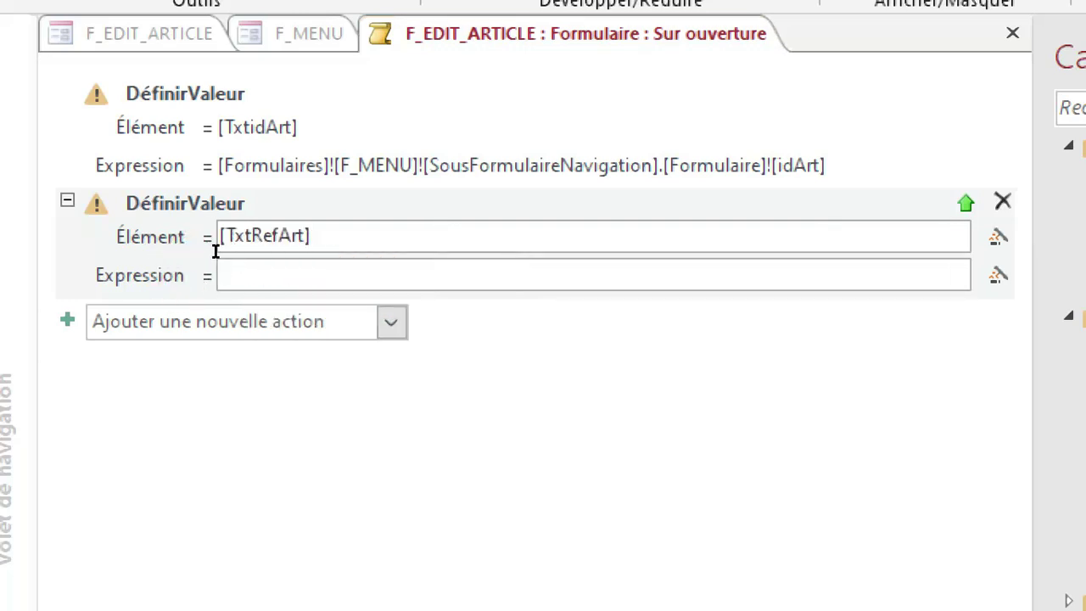
type("form")
scroll(208, 381, "down", 3)
left_click(217, 380)
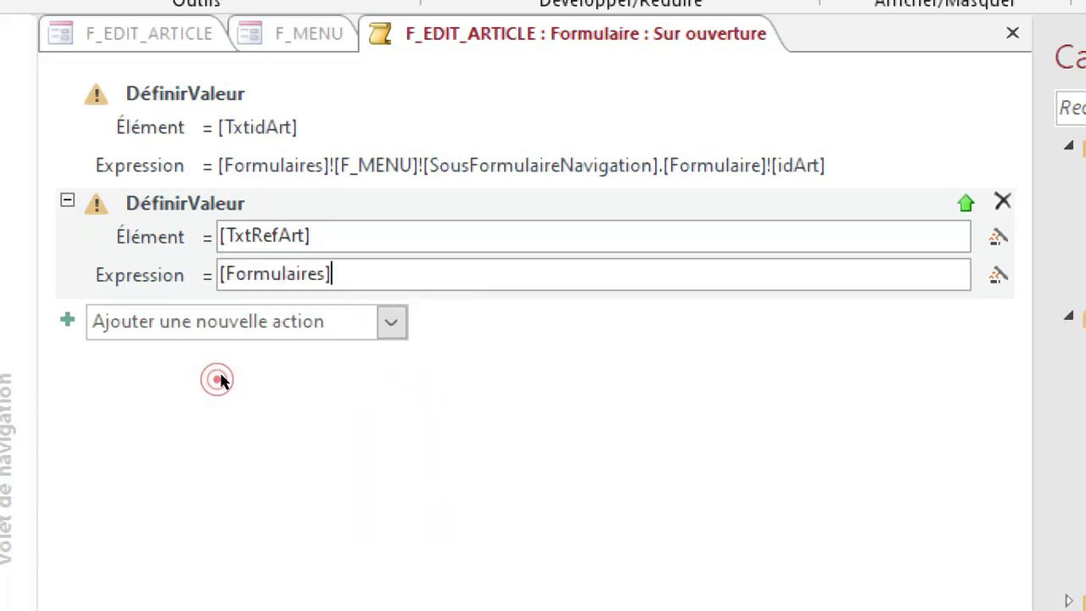
type("!")
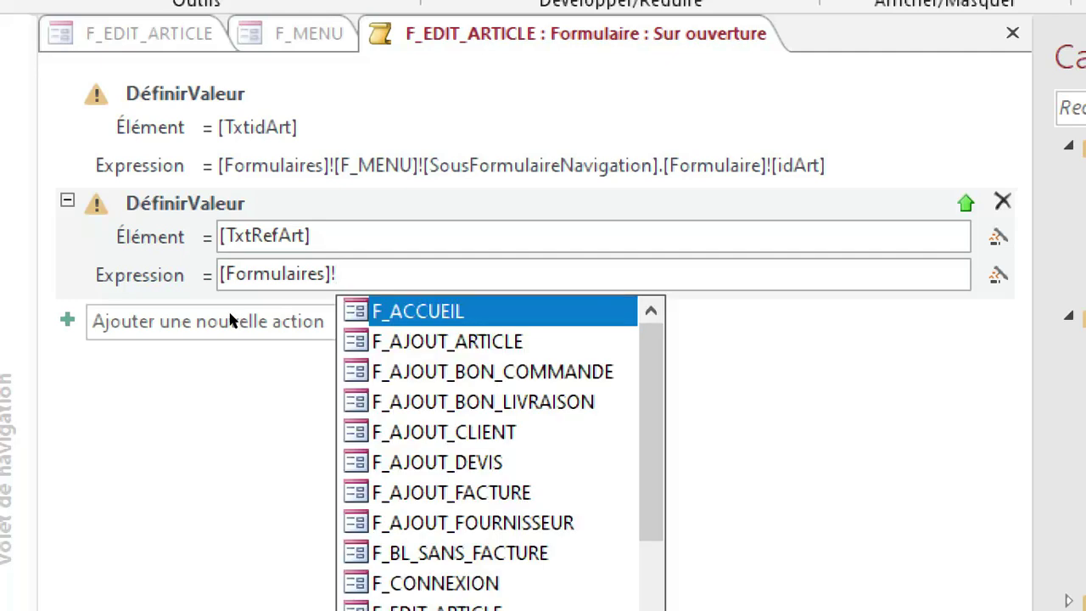
scroll(226, 321, "down", 4)
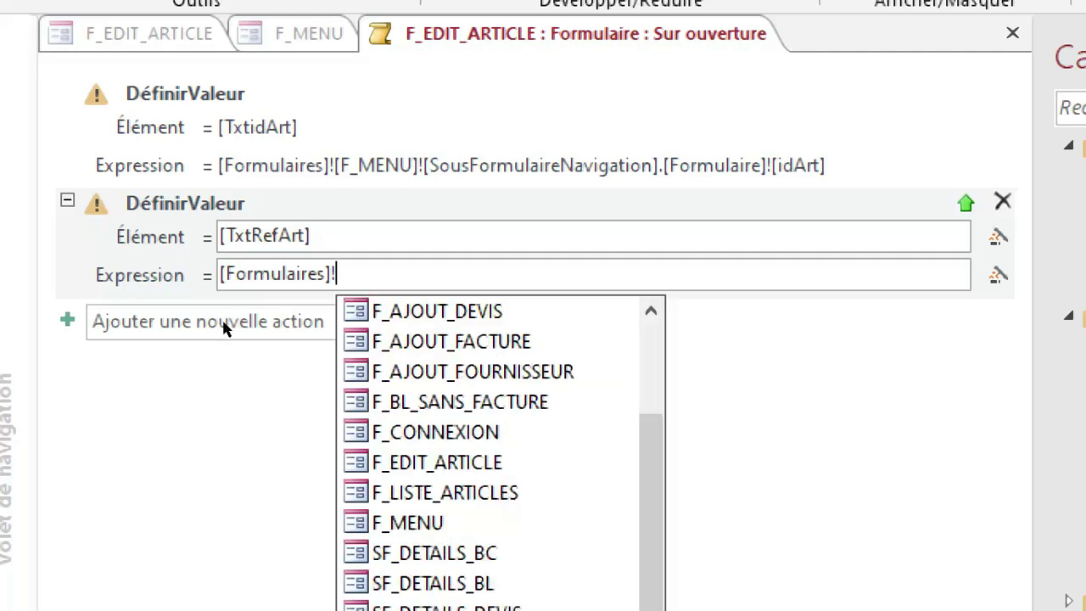
left_click(237, 378)
Extend the [TxtRefArt] action's Expression with the navigation subform's form, ![SousFormulaireNavigation].[Formulaire].
type("!")
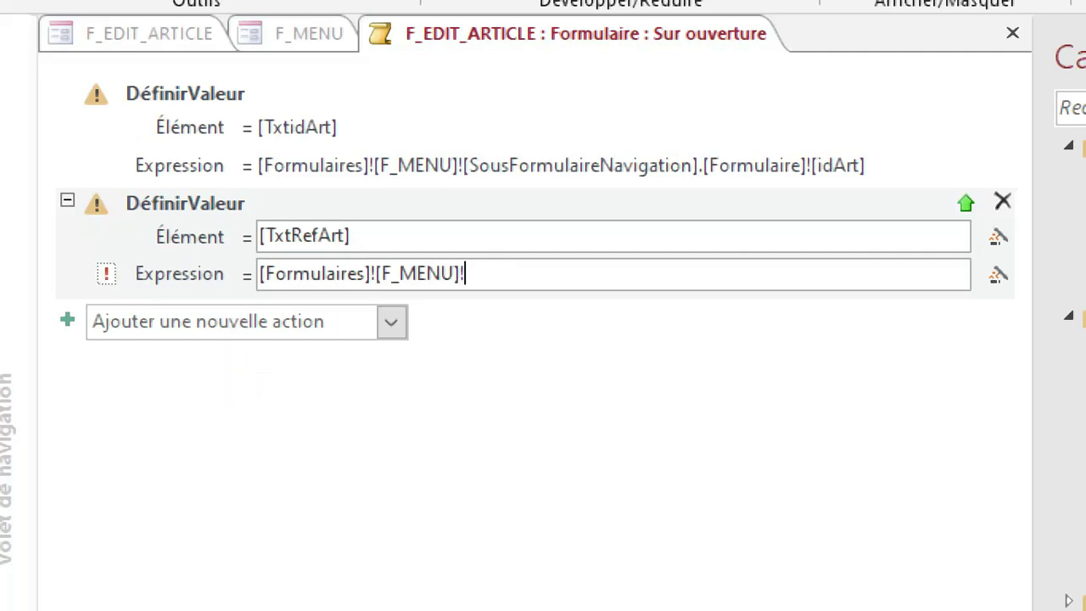
scroll(317, 342, "down", 1)
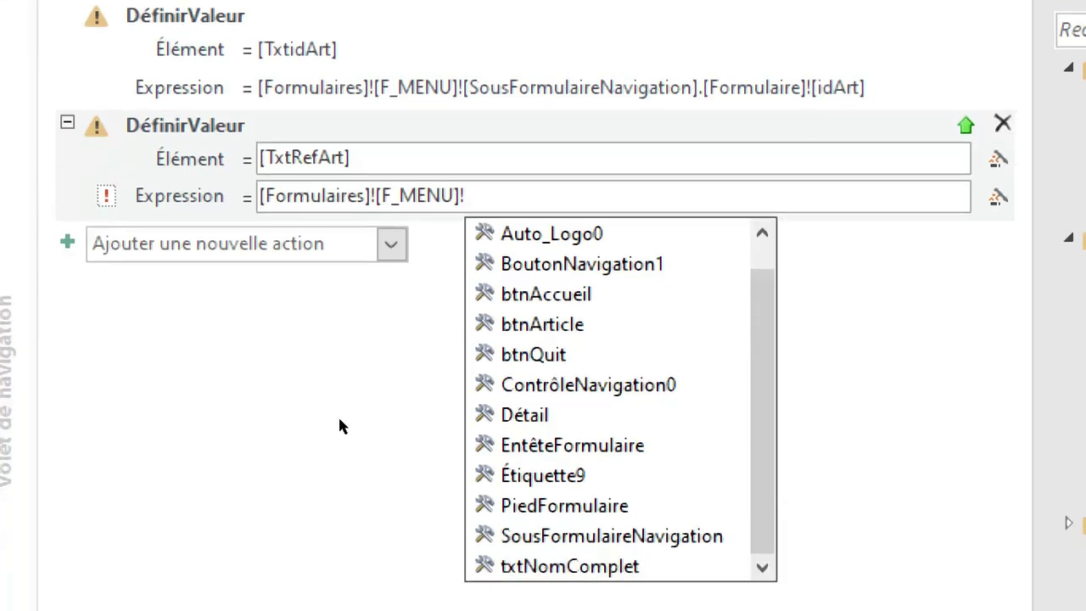
double_click(312, 500)
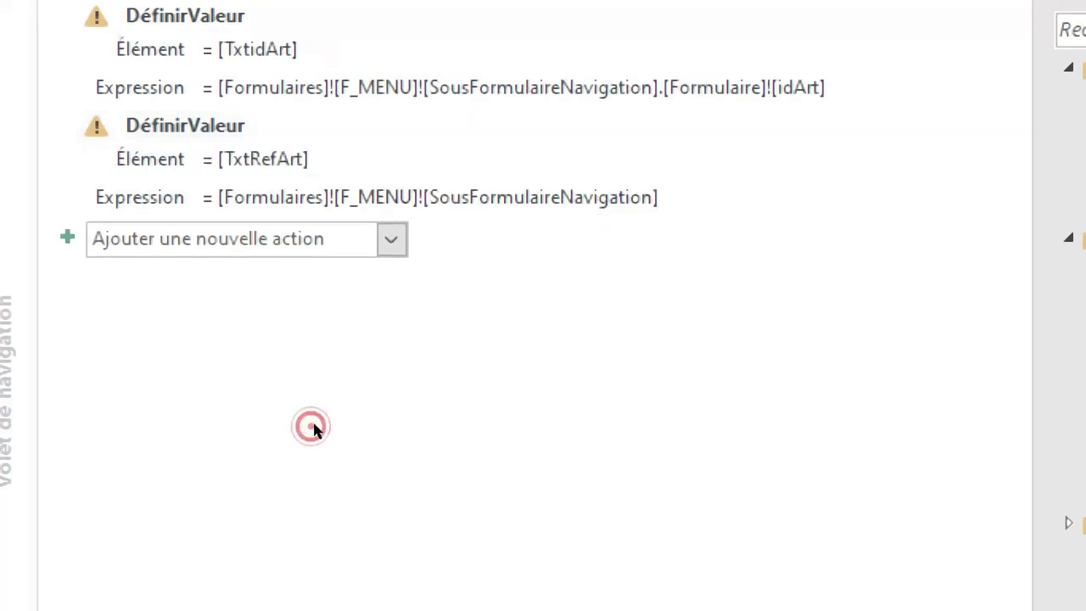
left_click(346, 246)
type(".for")
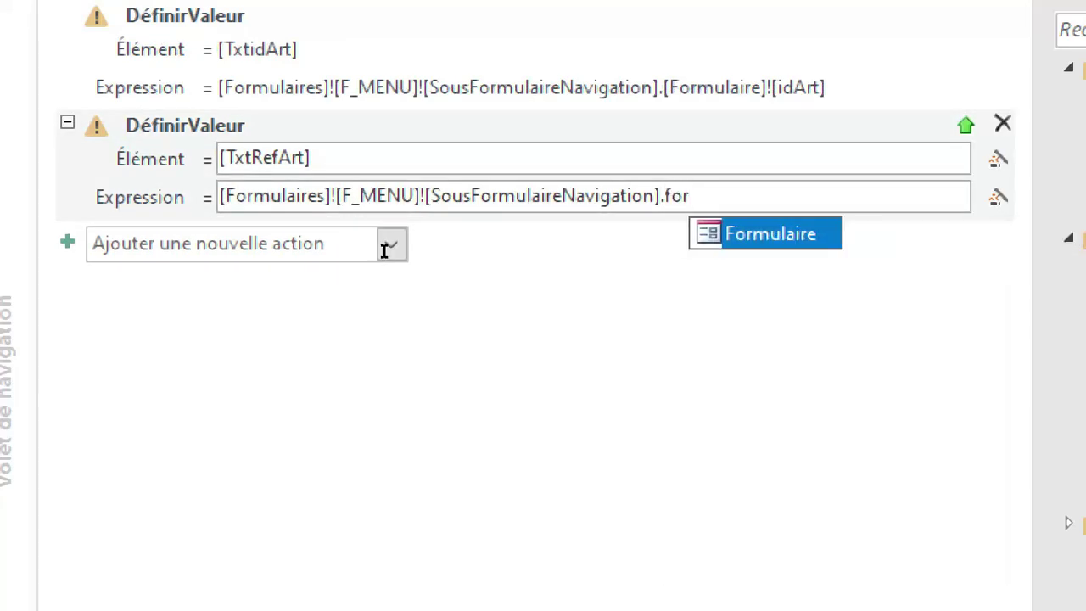
key("Tab")
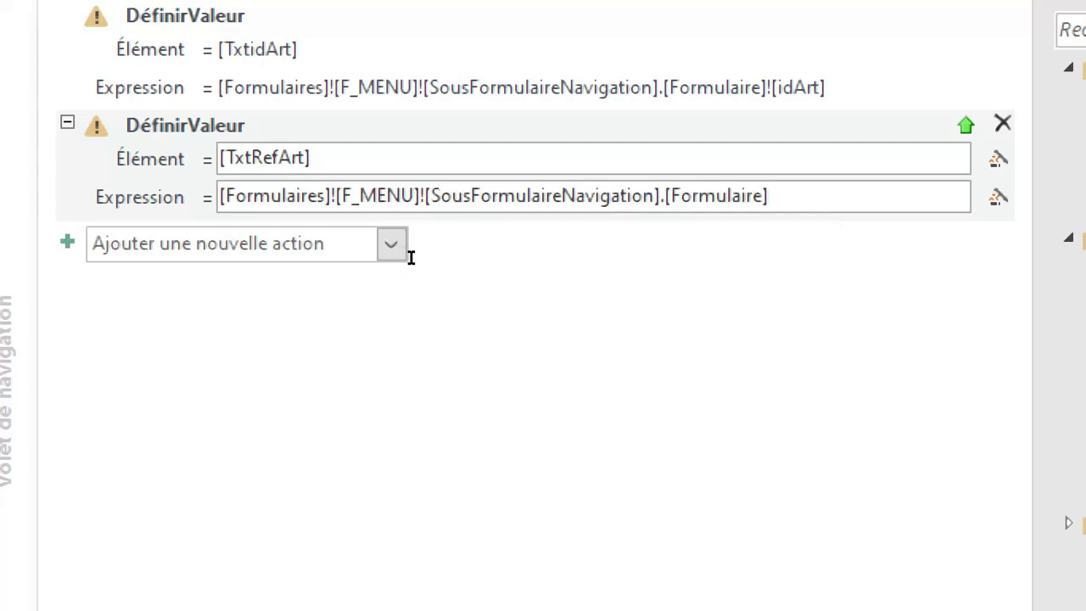
Complete the [TxtRefArt] action's Expression with the article reference control, ![RefArt].
type("!")
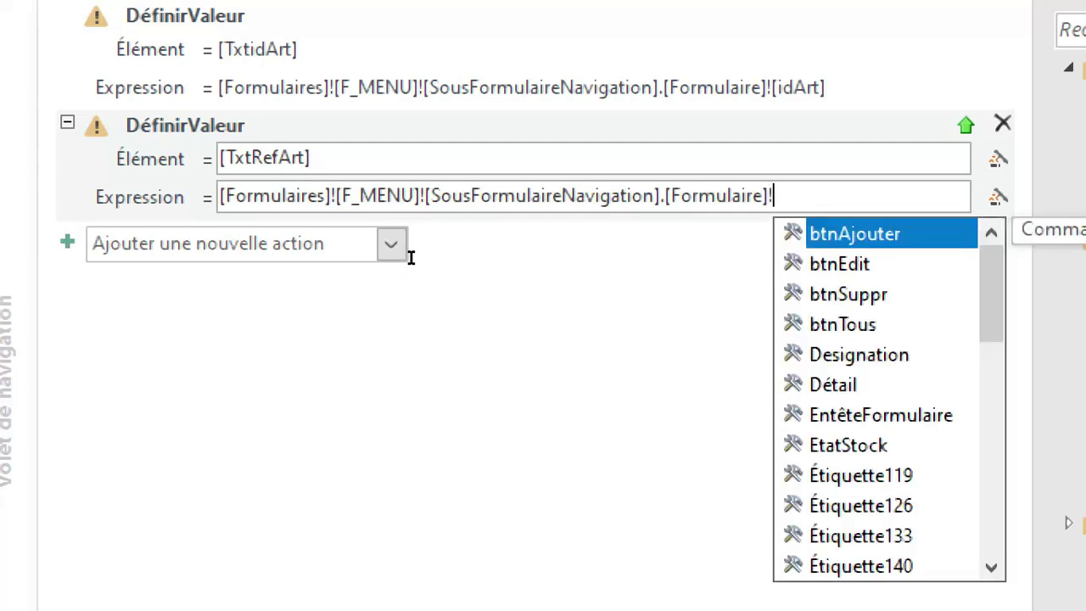
type("ref")
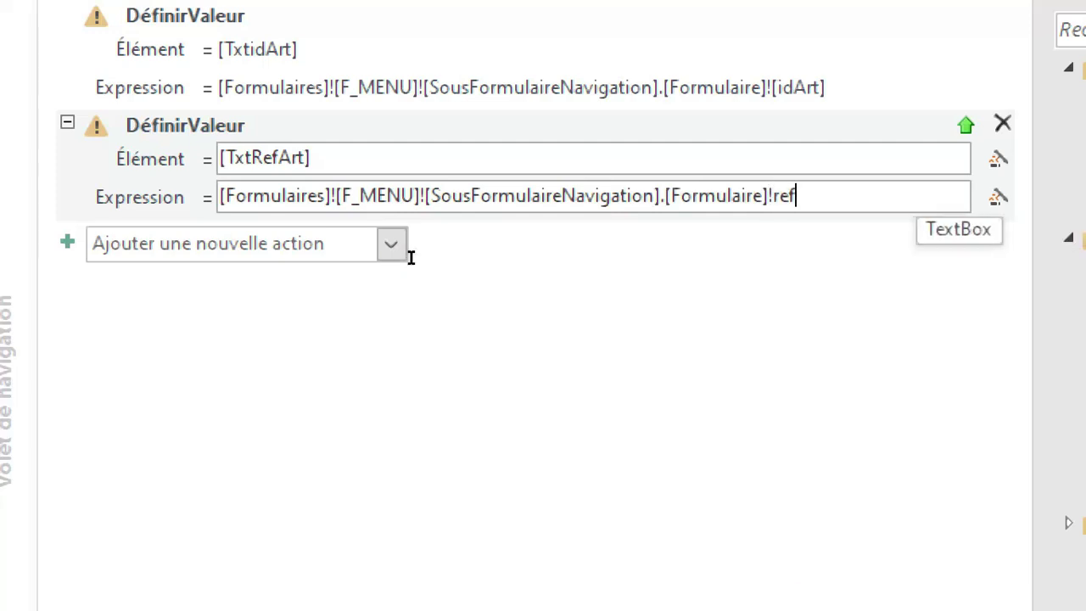
key("Tab")
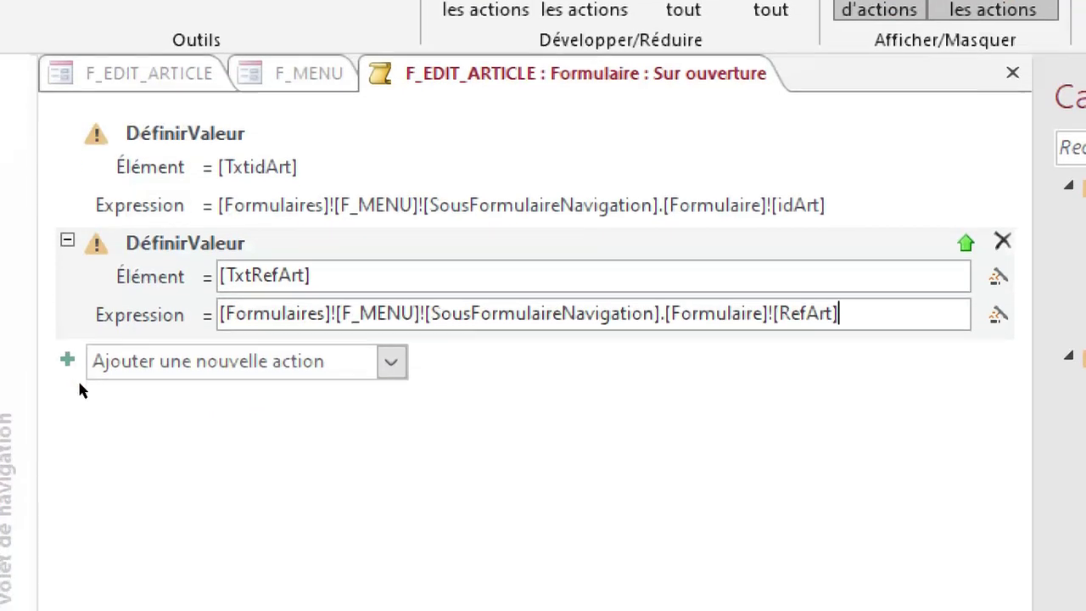
Duplicate the [TxtRefArt] DéfinirValeur action as a third action in the opening macro.
left_click(96, 393)
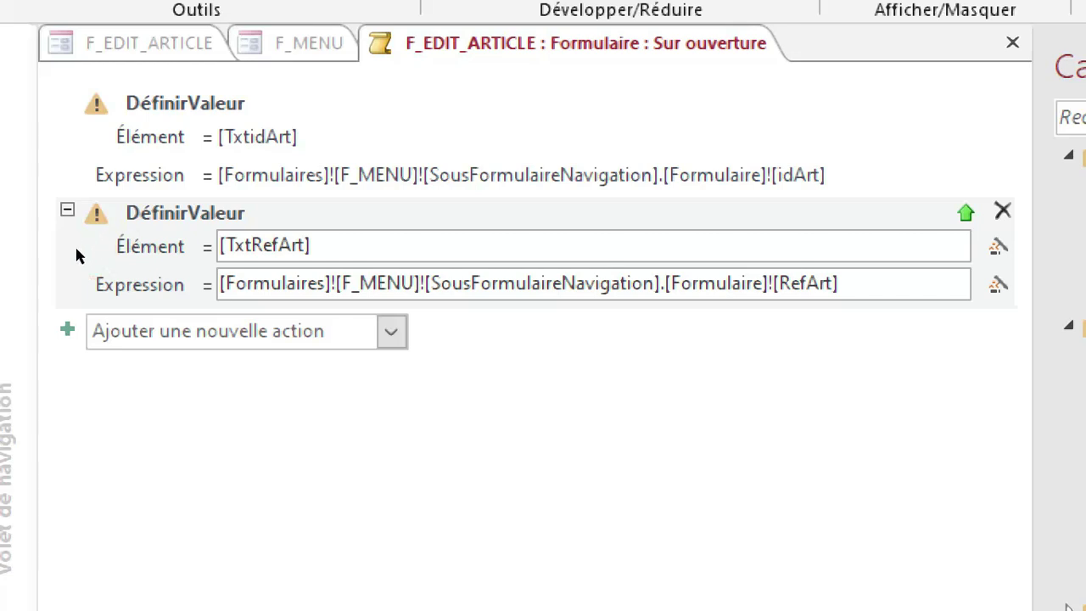
left_click(85, 243)
left_click(87, 232)
left_click(96, 223)
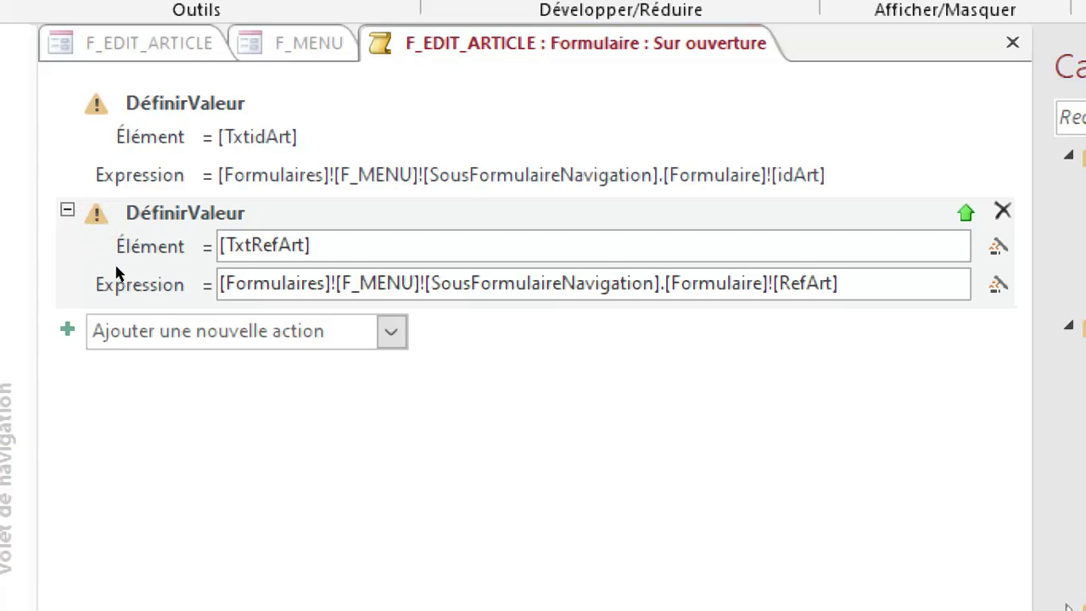
key("ctrl+v")
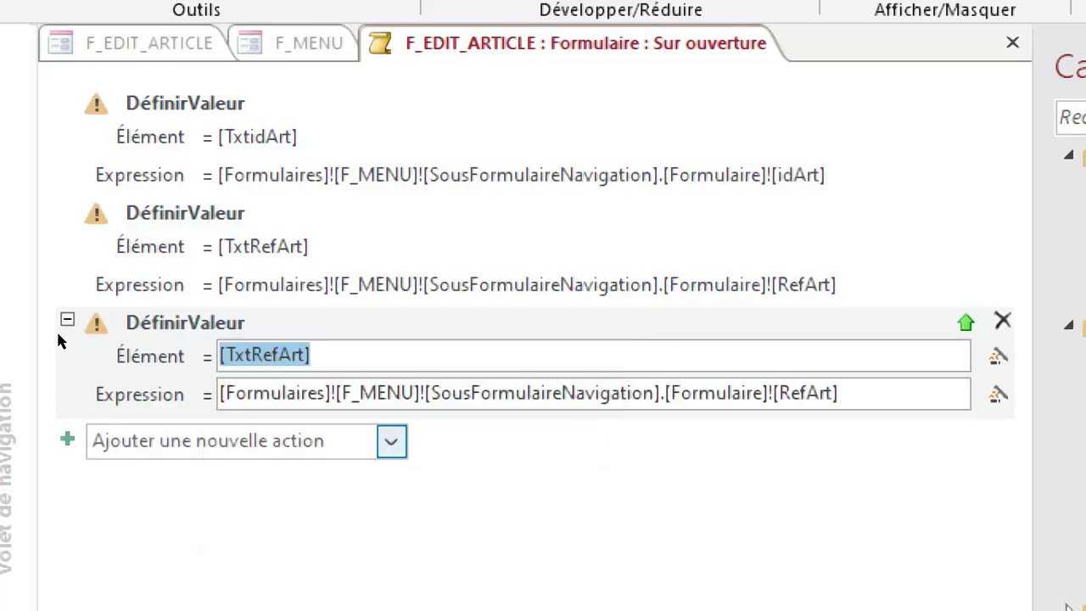
Set the third DéfinirValeur action's Élément to [TxtDesignation].
left_click(191, 288)
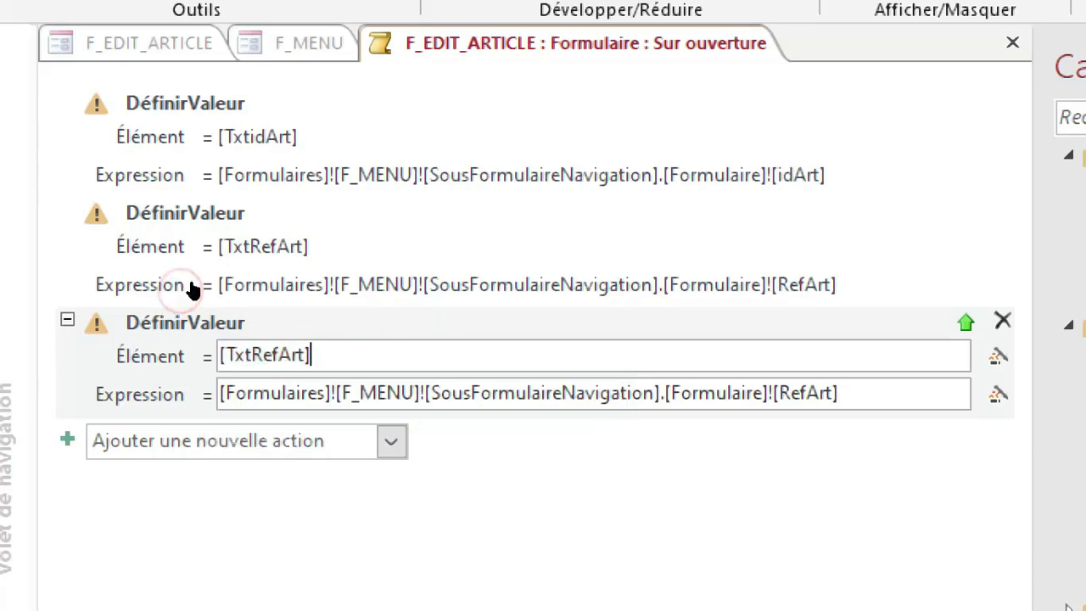
key("BackSpace")
key("BackSpace")
key("BackSpace")
key("BackSpace")
key("BackSpace")
key("BackSpace")
key("BackSpace")
key("BackSpace")
key("BackSpace")
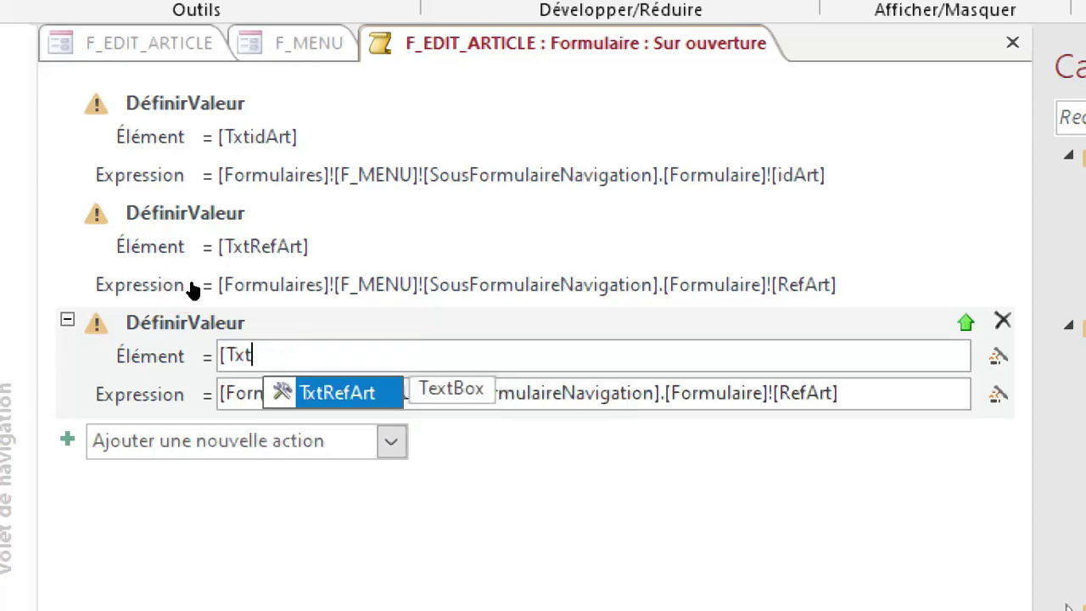
key("BackSpace")
type("txt")
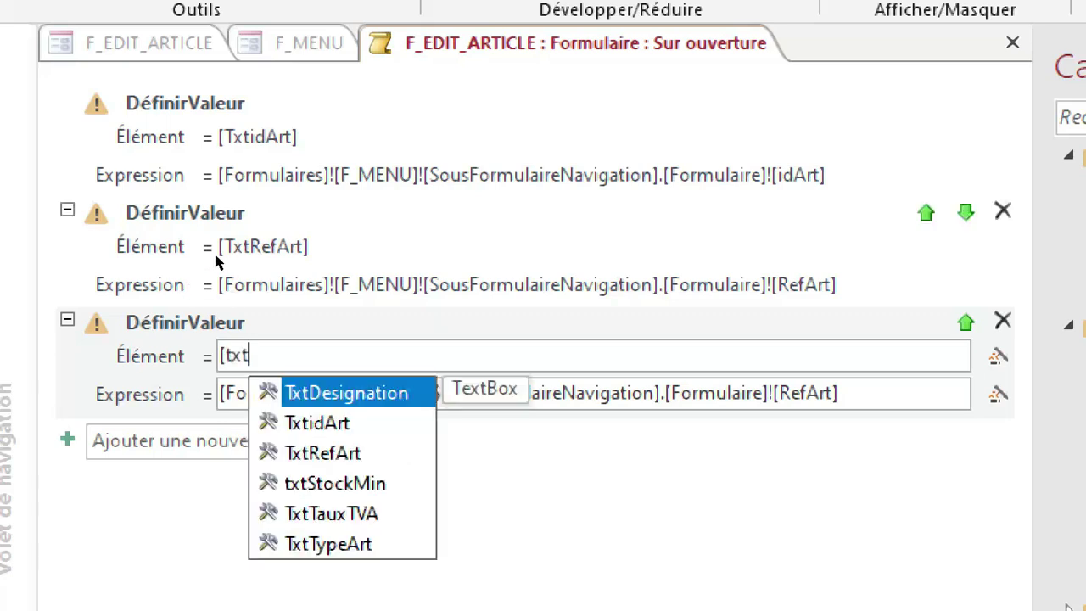
key("Return")
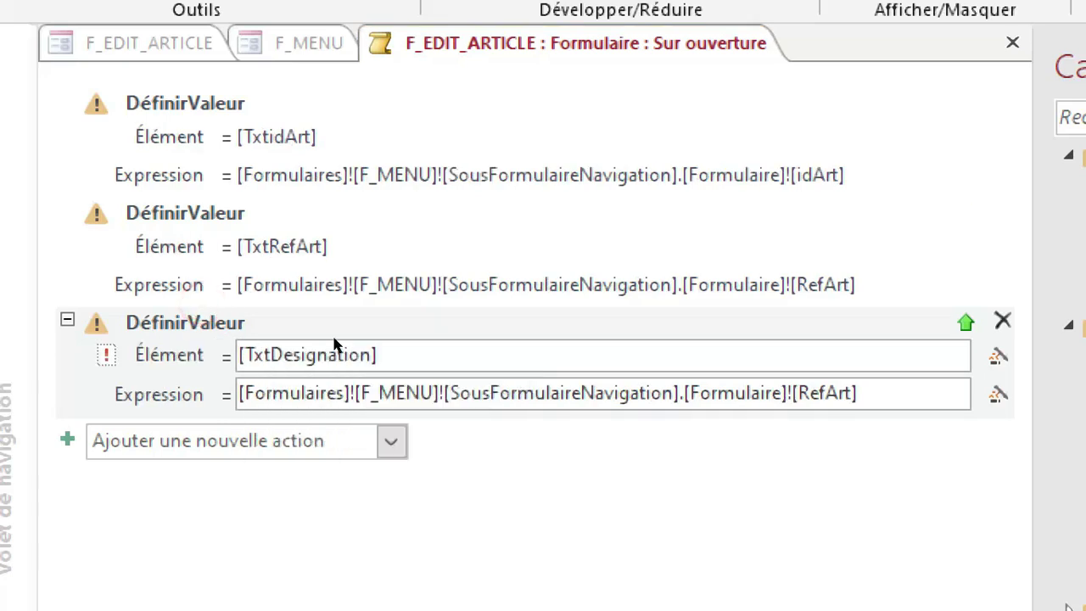
Replace [RefArt] with [Designation] at the end of the [TxtDesignation] action's Expression.
left_click(454, 396)
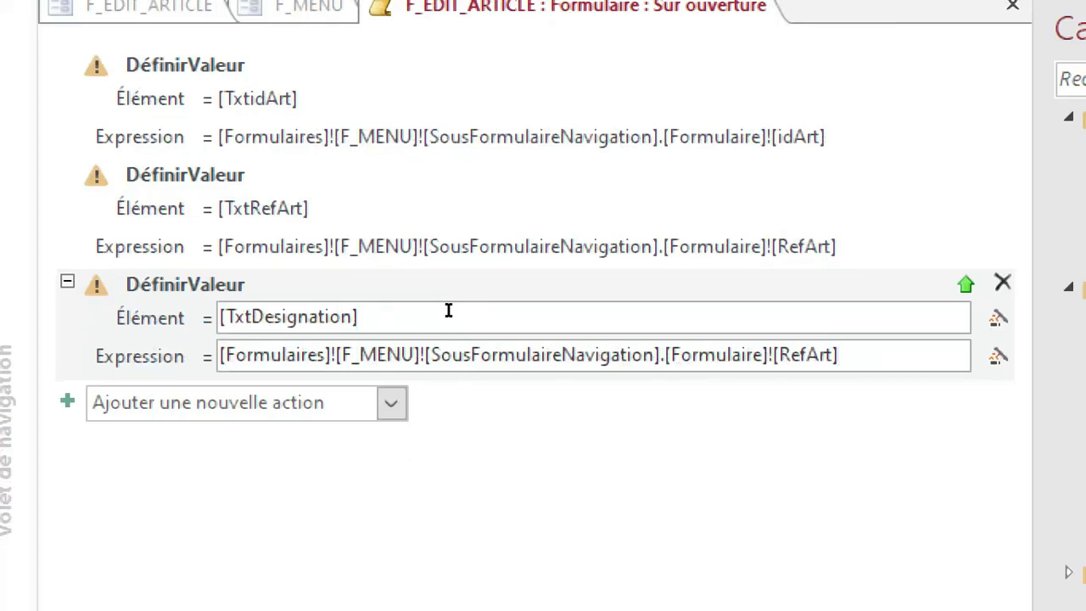
key("BackSpace")
key("BackSpace")
key("BackSpace")
key("BackSpace")
key("BackSpace")
key("BackSpace")
key("BackSpace")
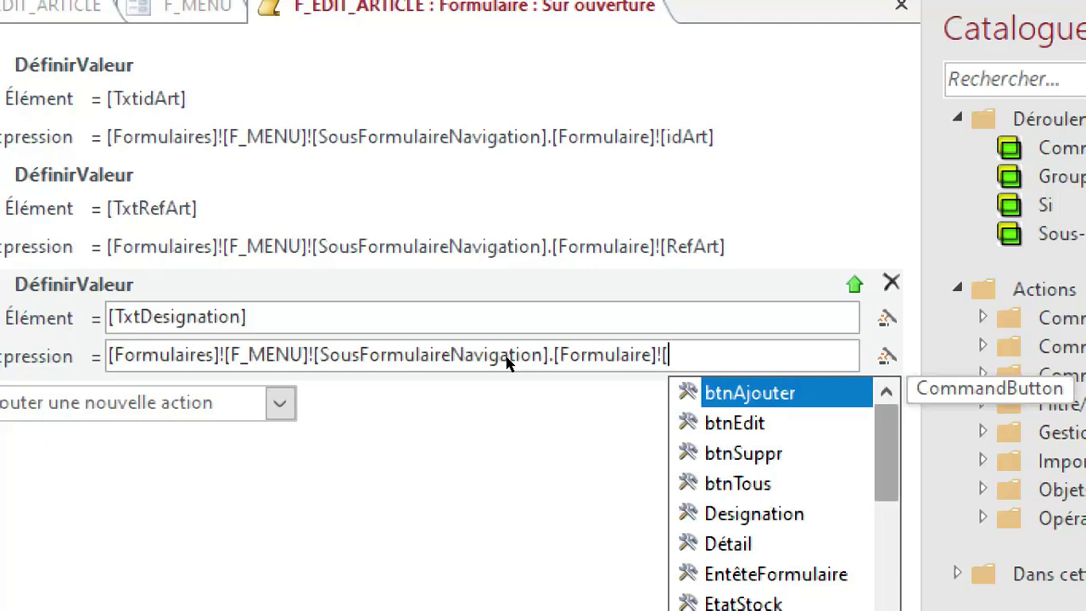
type("des")
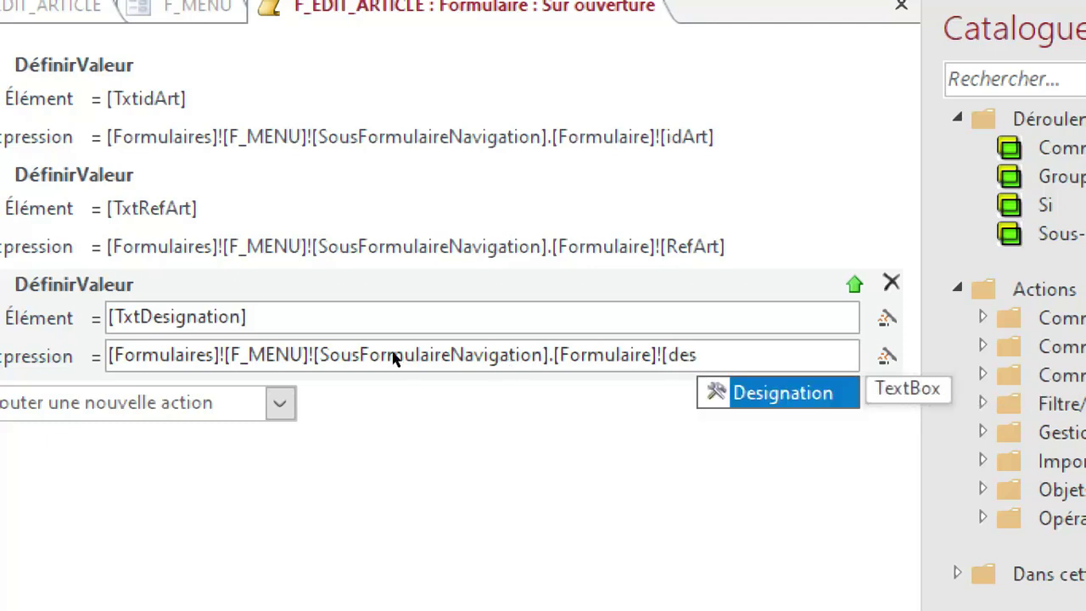
left_click(458, 333)
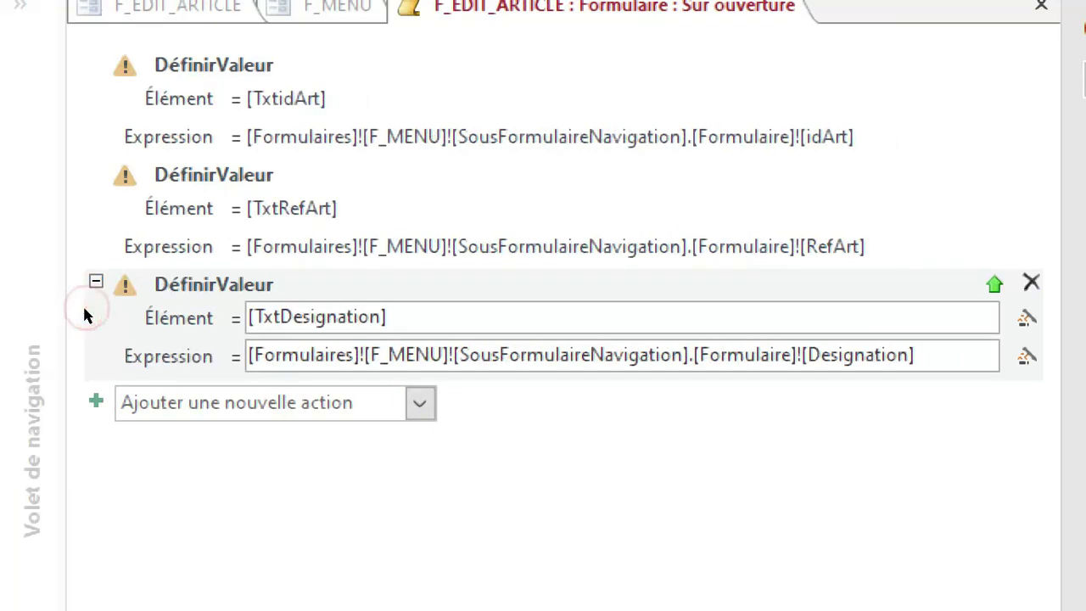
Paste another copy of the [TxtRefArt] action below [TxtDesignation] and set its Élément to [TxtTypeArt].
key("ctrl+v")
scroll(84, 461, "down", 2)
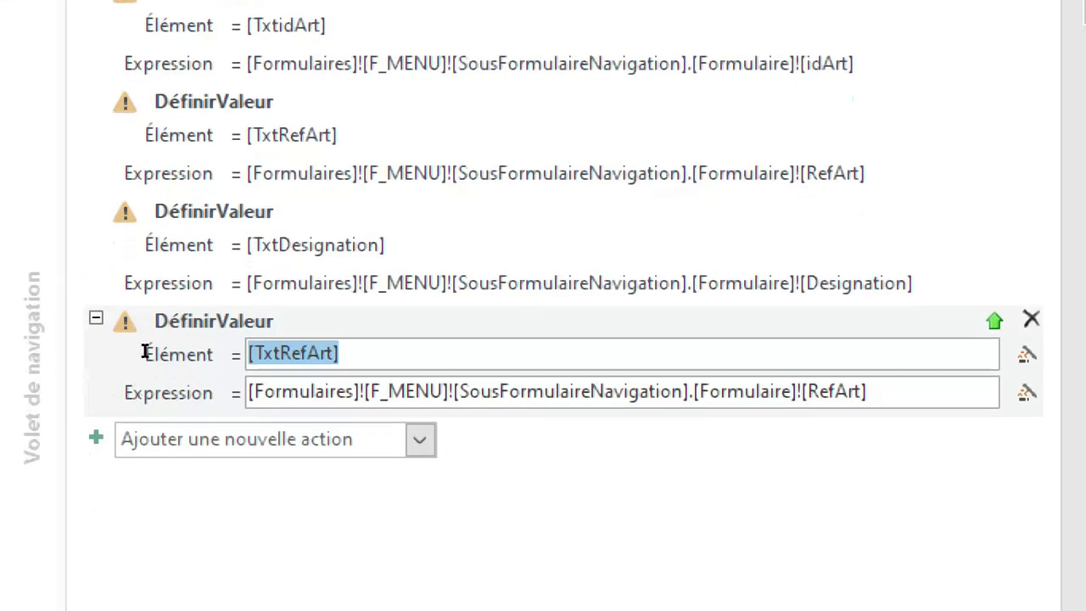
mouse_move(195, 352)
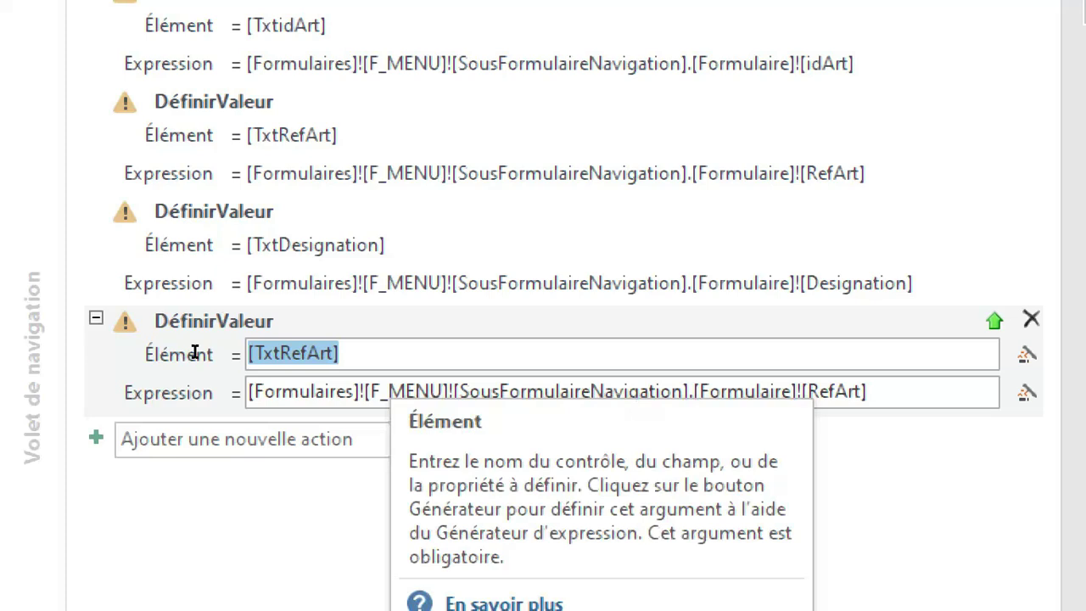
key("BackSpace")
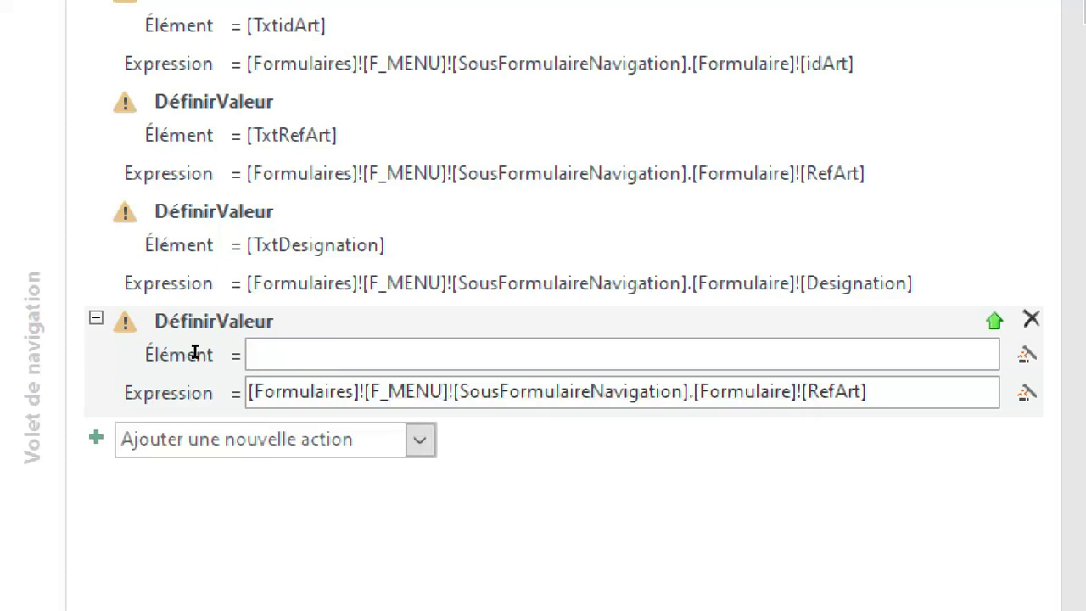
type("txt")
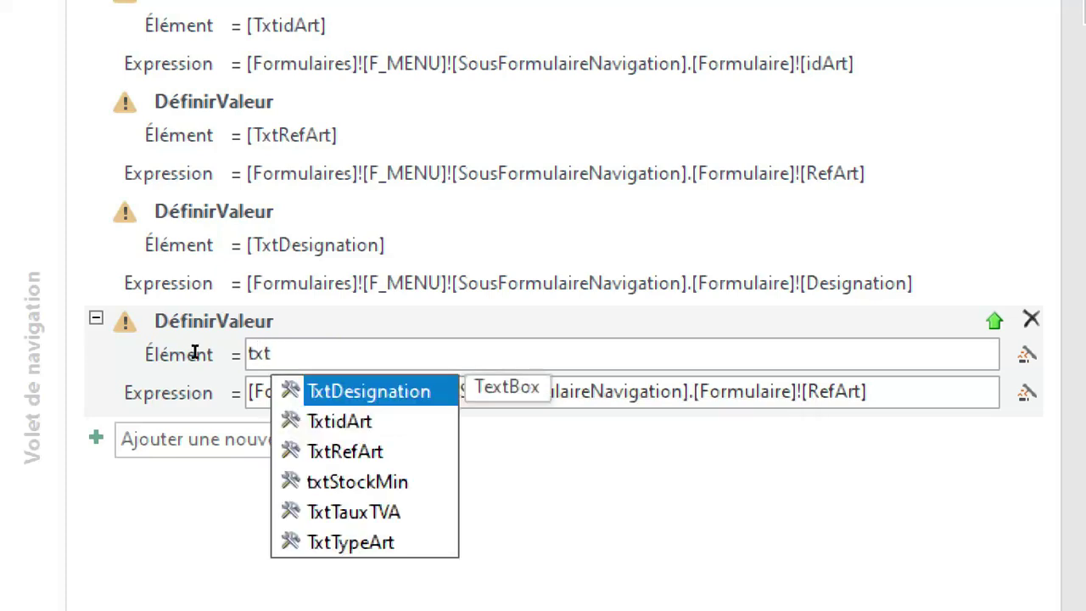
double_click(190, 437)
Replace [RefArt] with [TypeArt] at the end of the [TxtTypeArt] action's Expression.
left_click(441, 365)
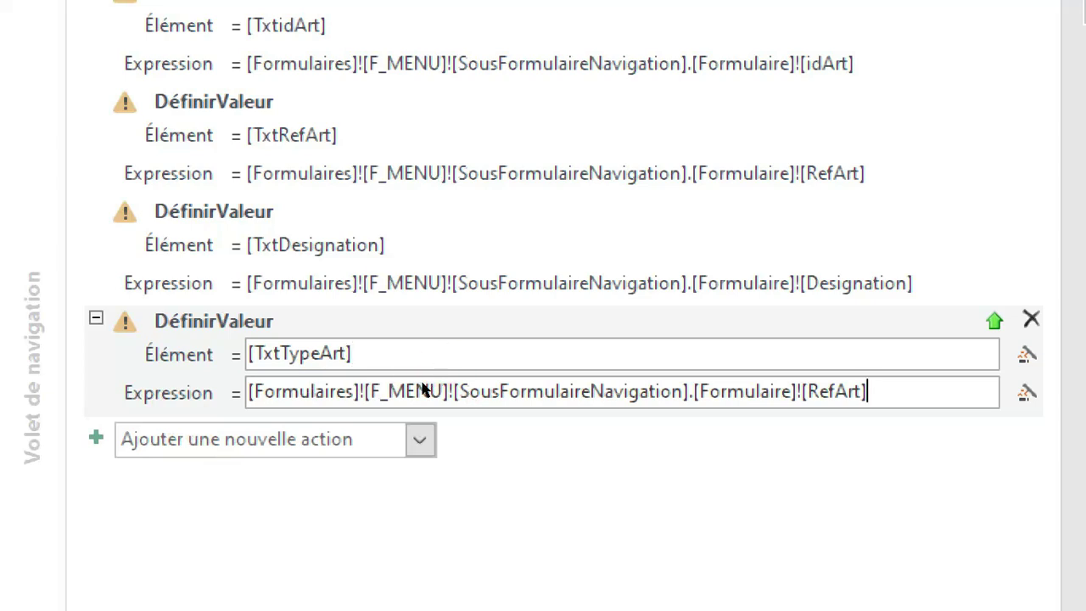
key("BackSpace")
key("BackSpace")
key("BackSpace")
key("BackSpace")
key("BackSpace")
key("BackSpace")
key("BackSpace")
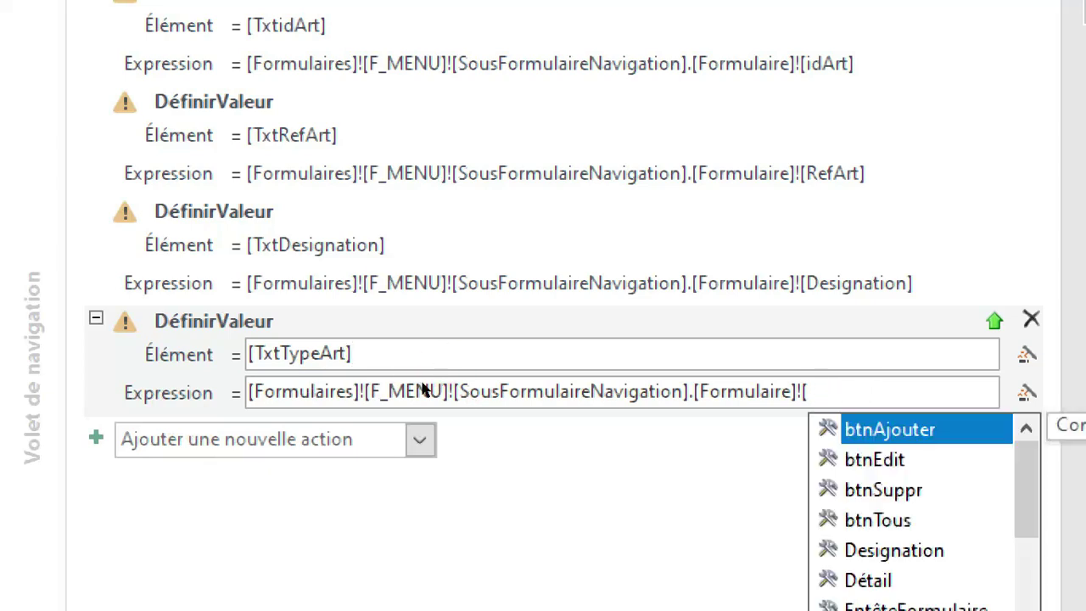
type("ty")
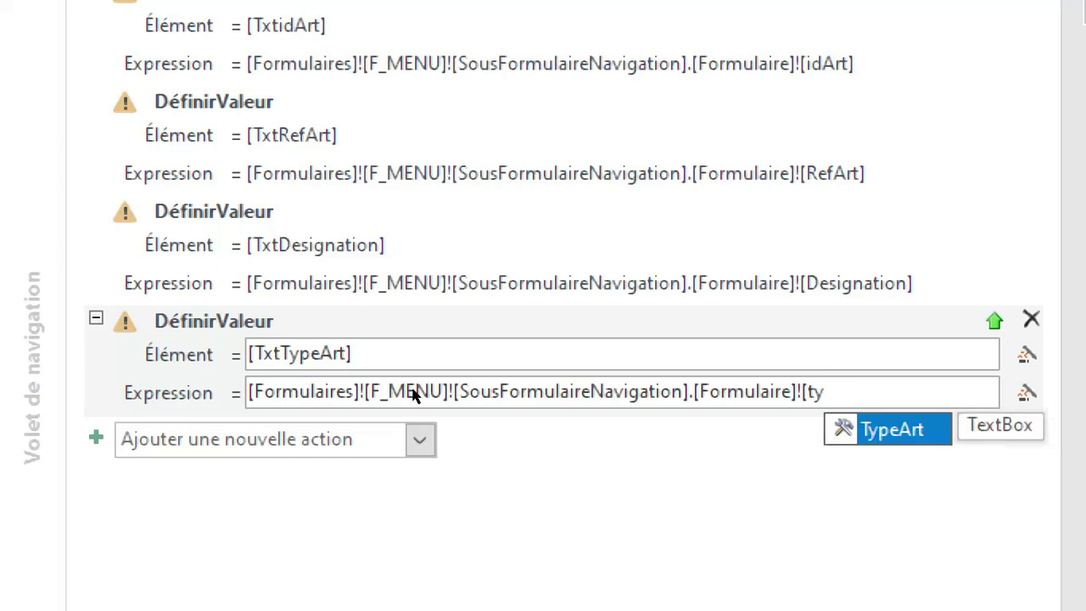
key("Return")
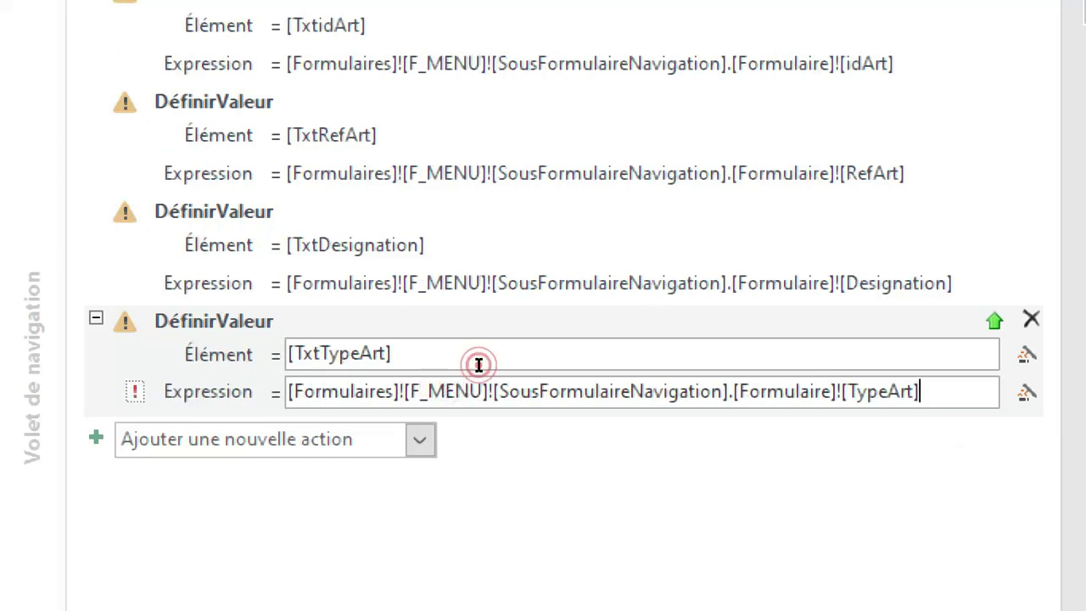
Paste another copy of the [TxtRefArt] action below [TxtTypeArt] and set its Élément to [TxtTauxTVA].
left_click(160, 435)
left_click(143, 391)
left_click(100, 358)
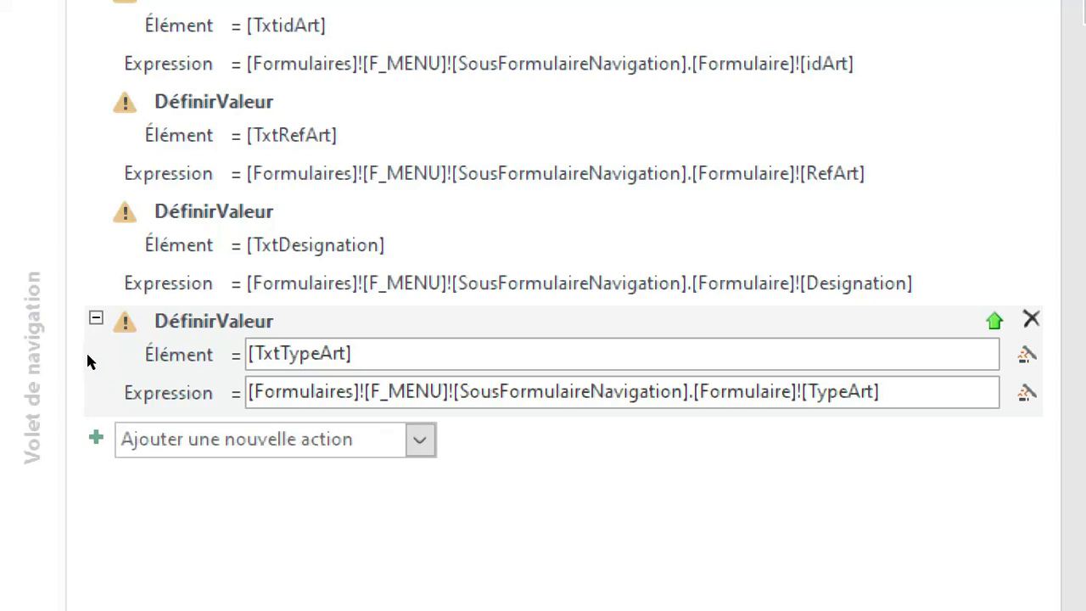
key("ctrl+v")
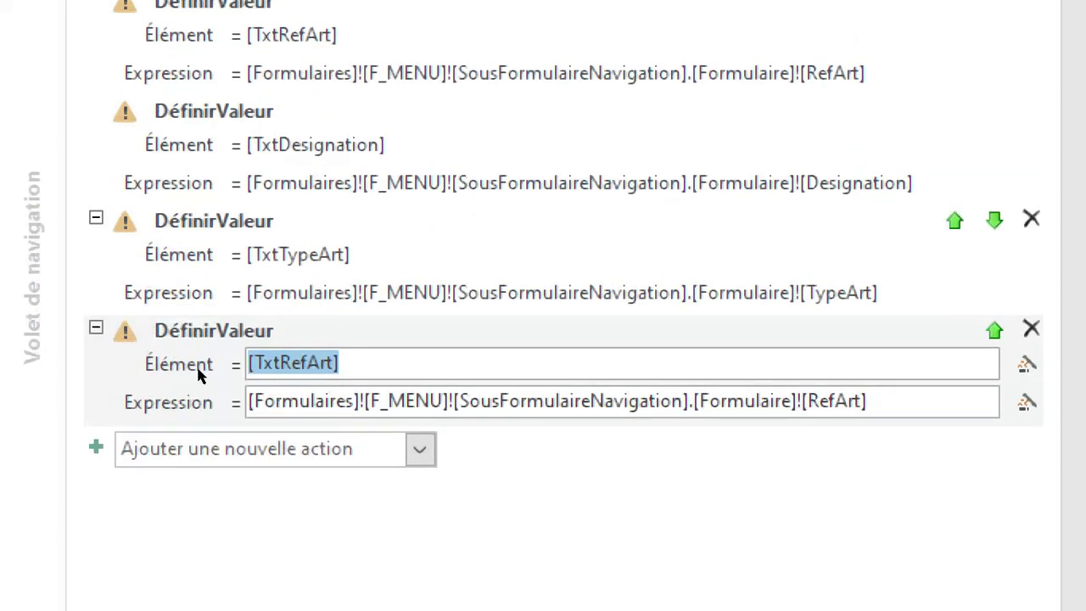
type("txt")
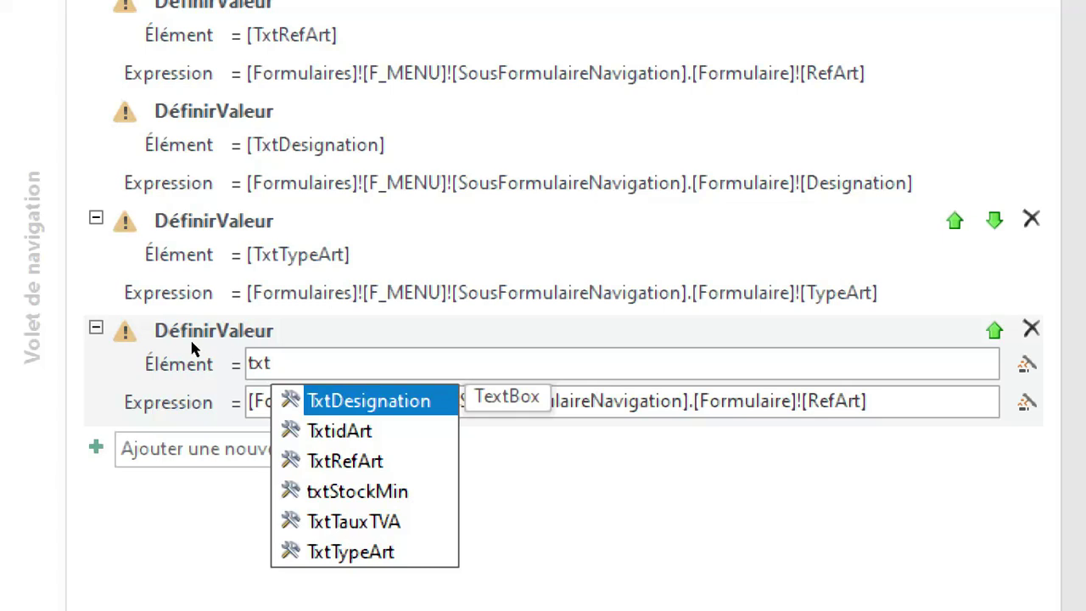
key("Down")
key("Down")
key("Down")
key("Down")
key("Return")
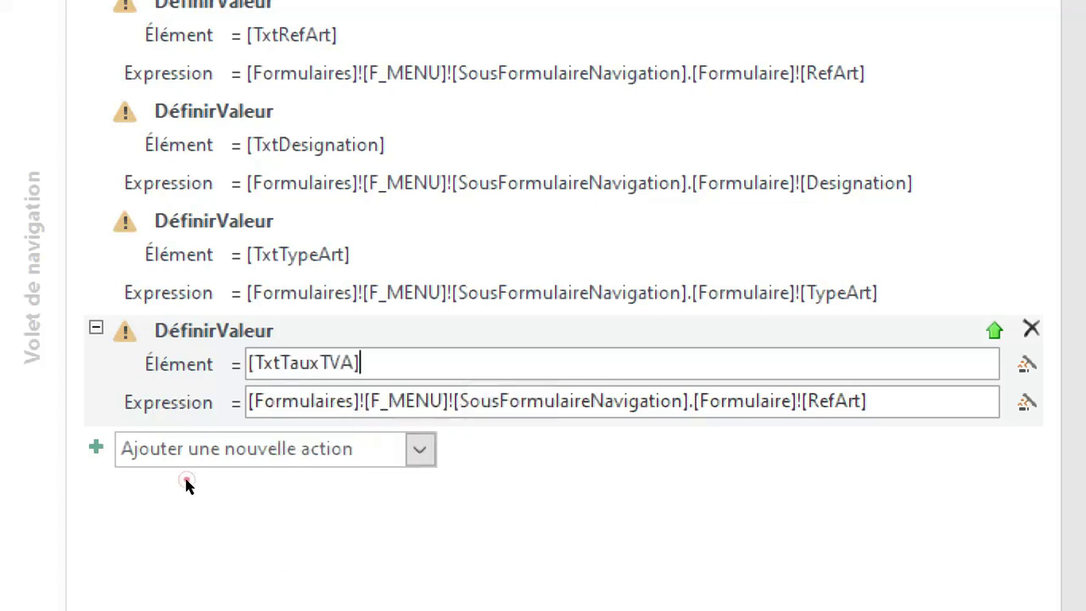
Replace [RefArt] with [TauxTVA] at the end of the [TxtTauxTVA] action's Expression.
left_click(450, 421)
key("BackSpace")
key("BackSpace")
key("BackSpace")
key("BackSpace")
key("BackSpace")
key("BackSpace")
key("BackSpace")
type("tau")
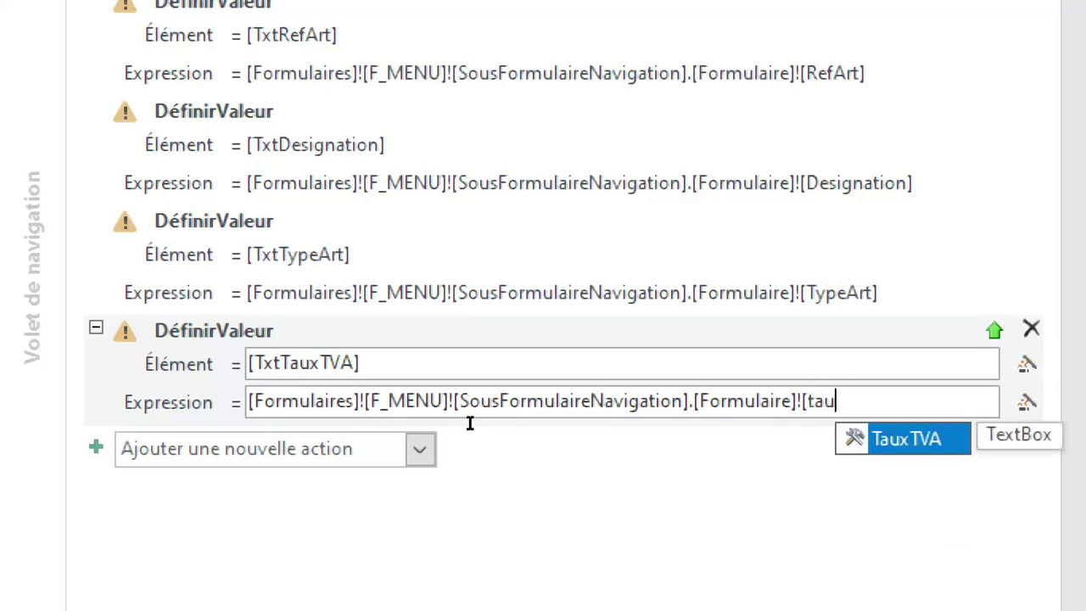
left_click(471, 436)
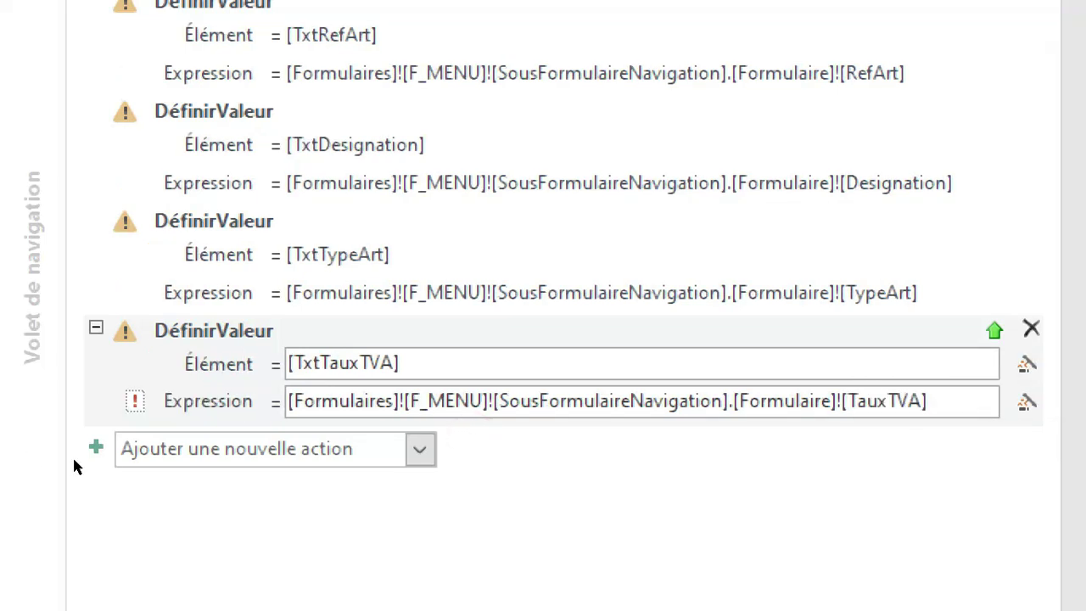
Paste another copy of the [TxtRefArt] action below [TxtTauxTVA] and set its Élément to [txtStockMin].
left_click(118, 447)
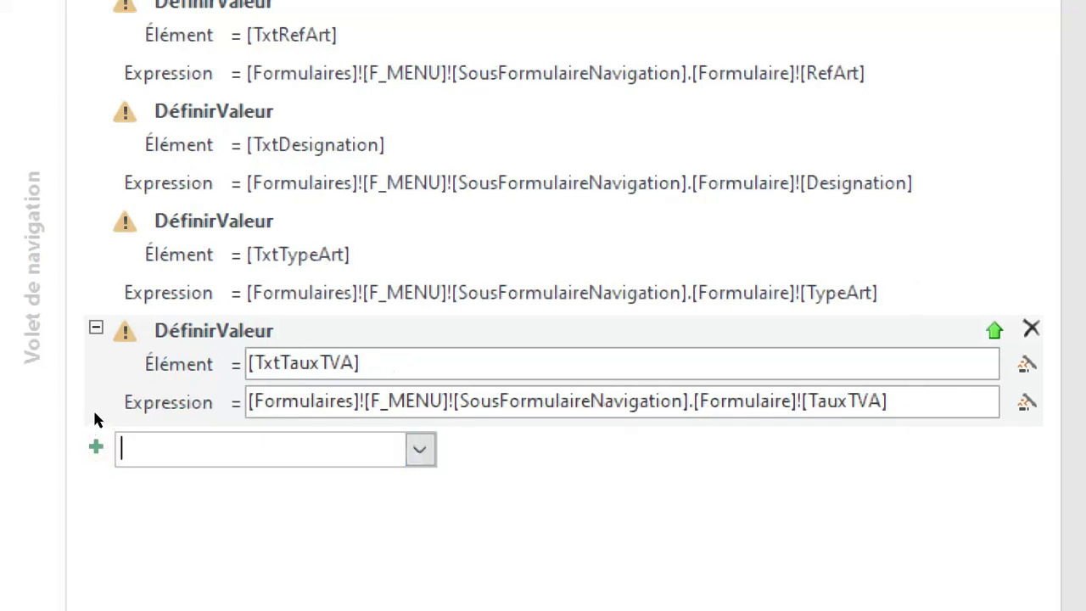
left_click(93, 416)
key("ctrl+v")
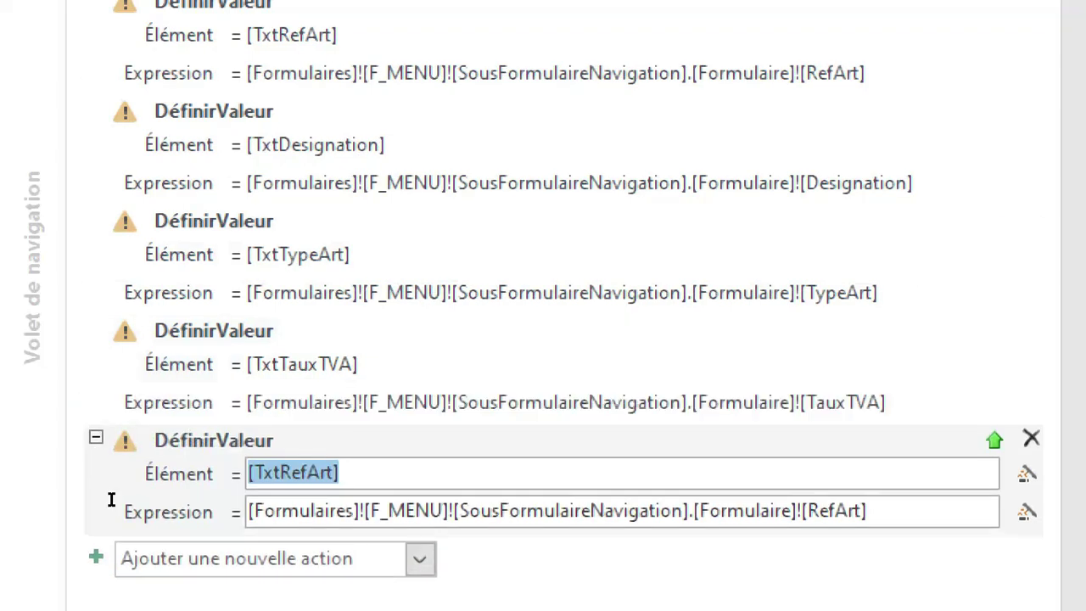
type("txt")
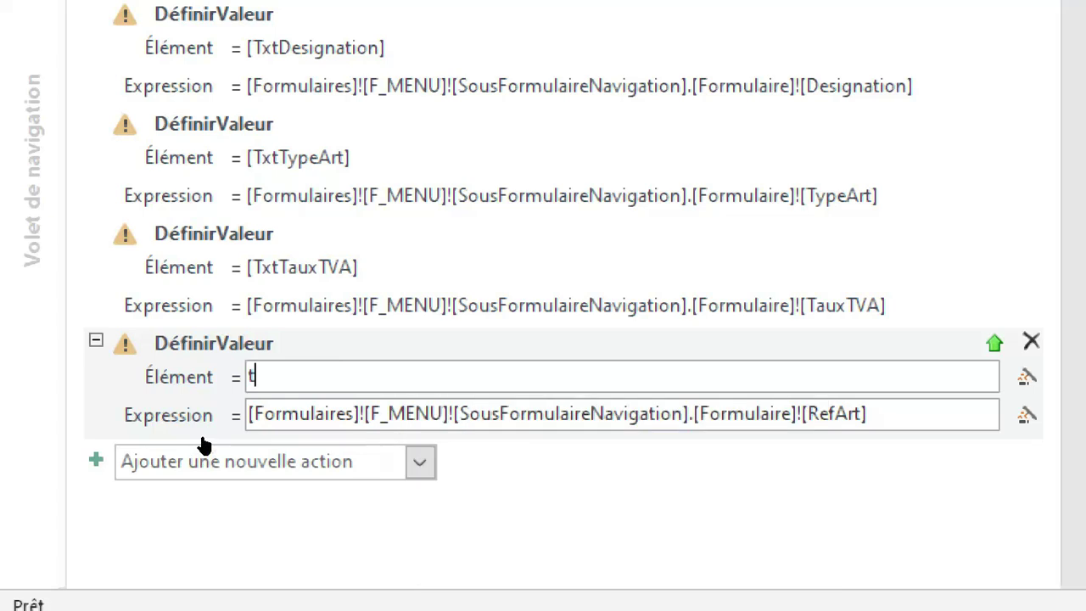
key("Down")
key("Down")
key("Down")
left_click(178, 510)
Replace [RefArt] with [StockMin] at the end of the [txtStockMin] action's Expression.
left_click(449, 477)
key("BackSpace")
key("BackSpace")
key("BackSpace")
key("BackSpace")
key("BackSpace")
key("BackSpace")
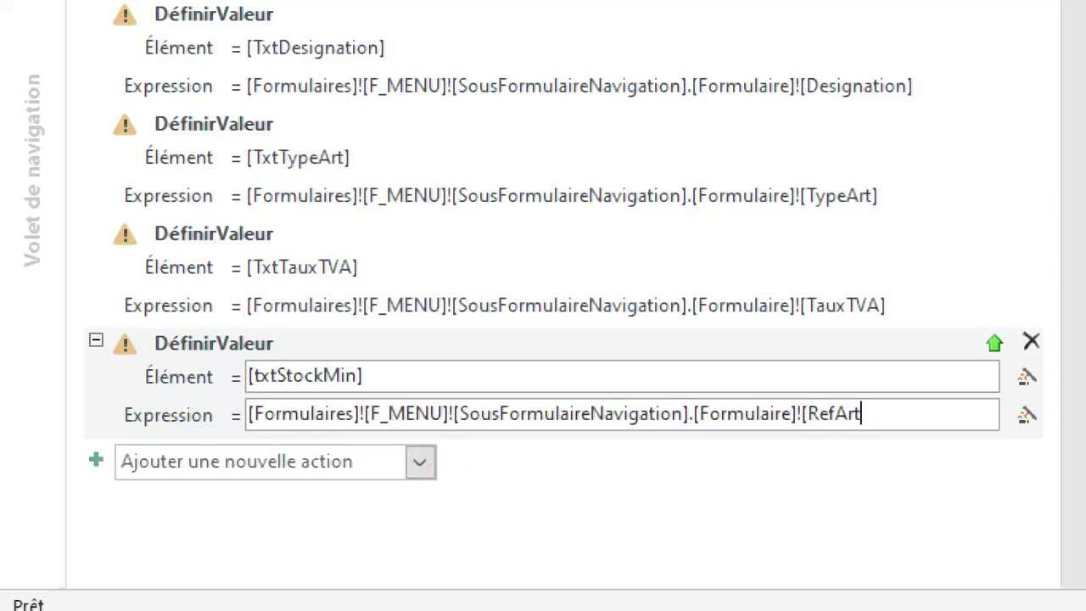
key("BackSpace")
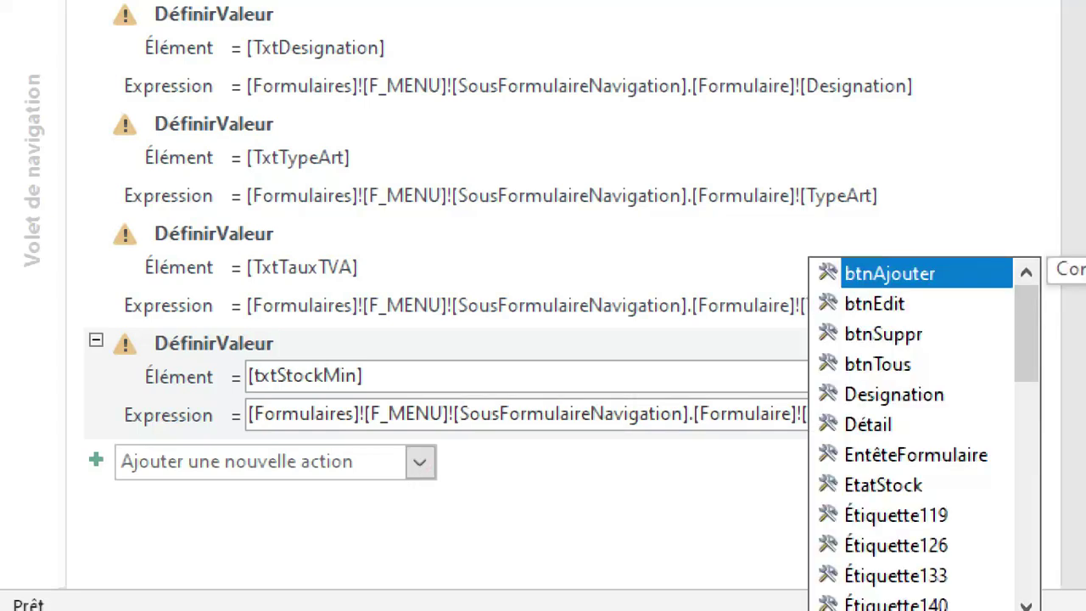
type("st")
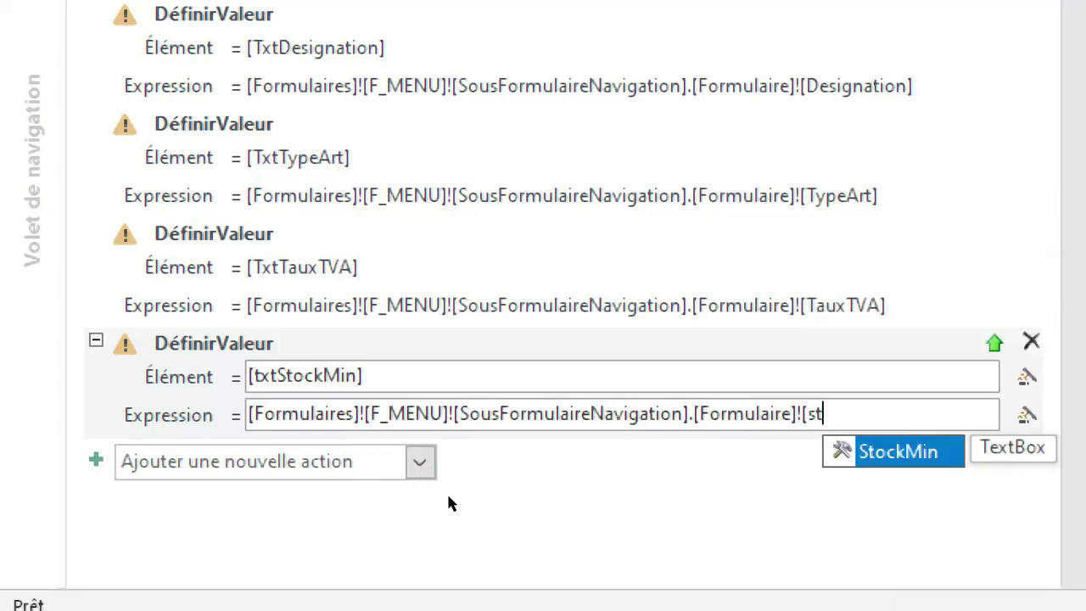
key("Tab")
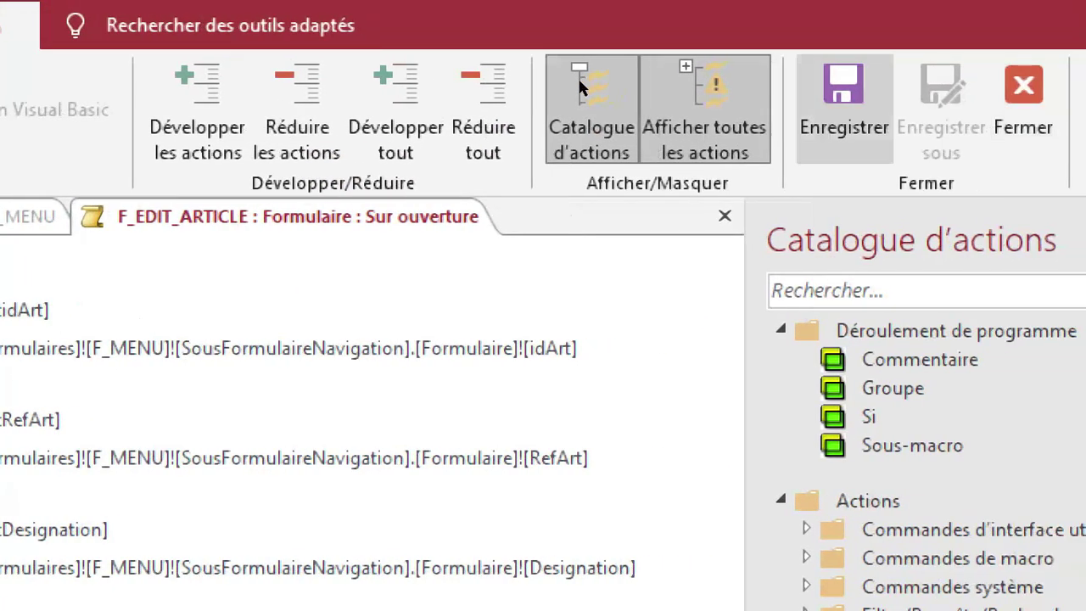
Save and close the Sur ouverture macro, and close the F_EDIT_ARTICLE form.
left_click(582, 82)
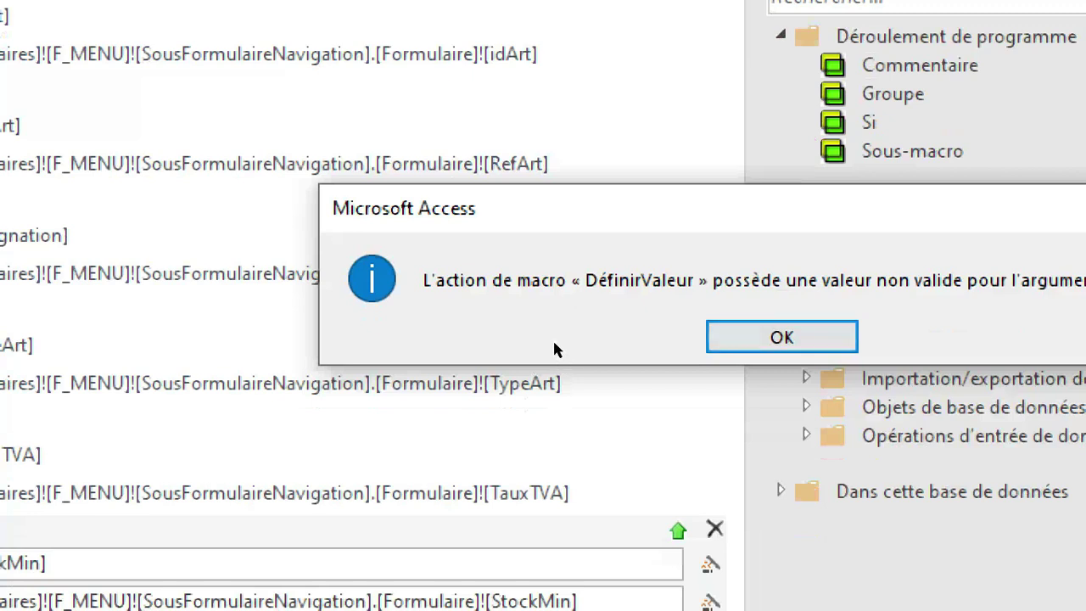
left_click(552, 348)
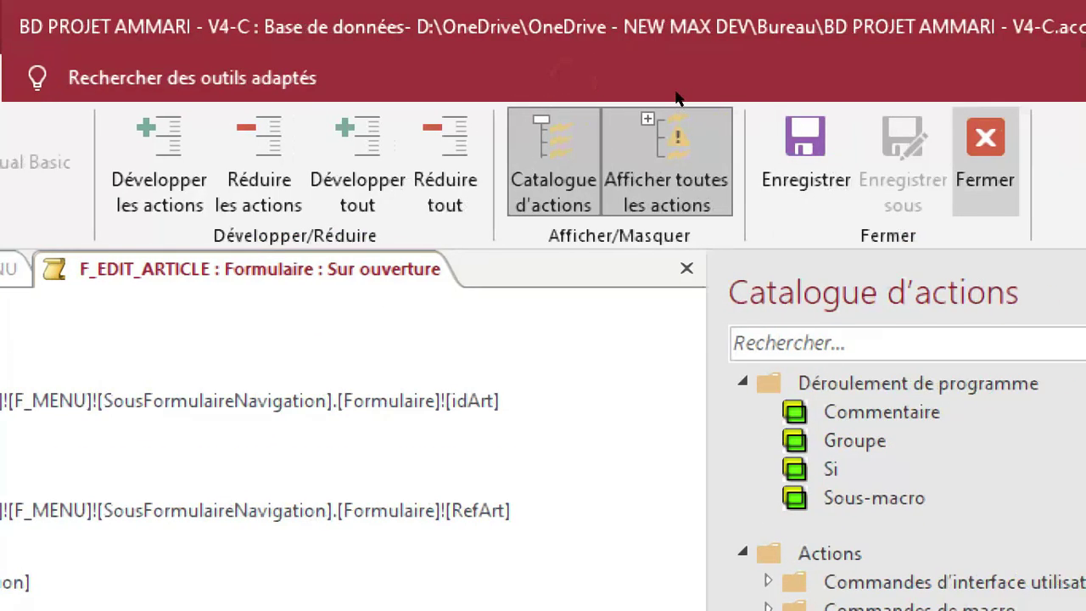
left_click(676, 99)
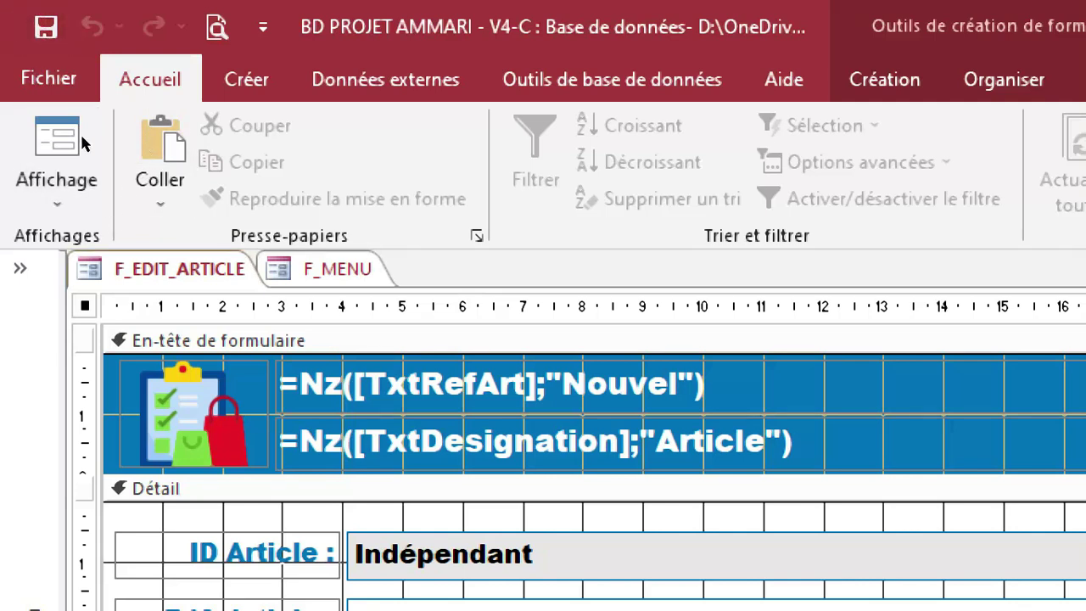
right_click(169, 277)
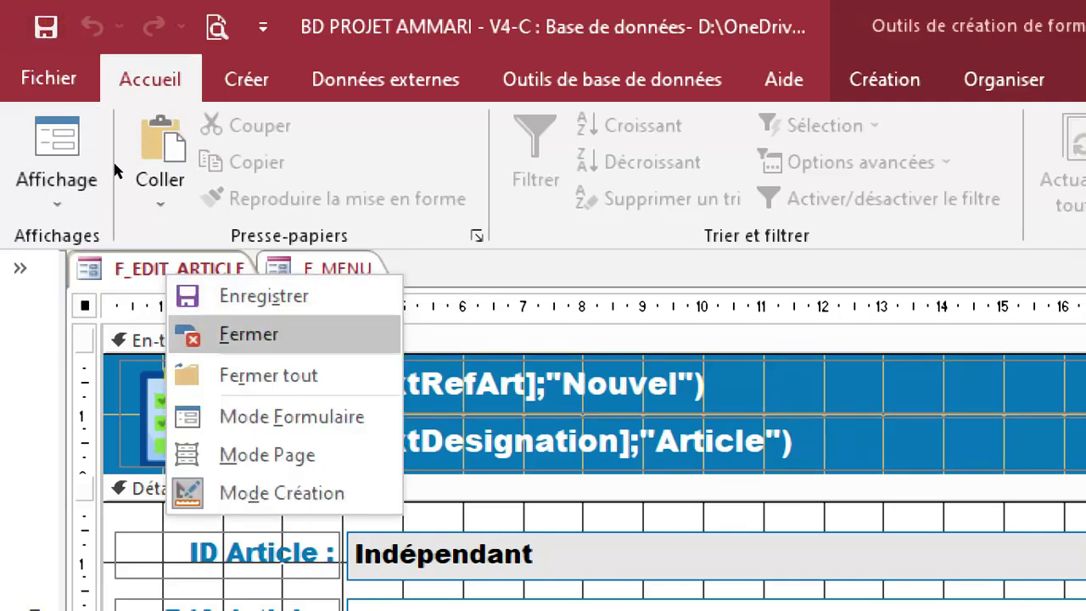
key("Return")
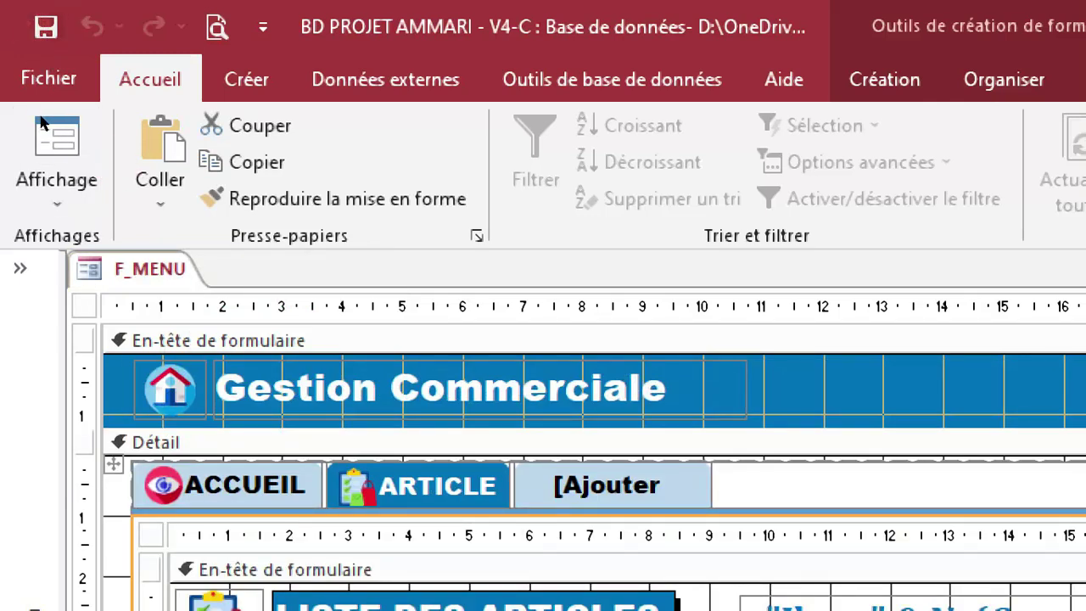
Show F_MENU in Form view and open article T460 for editing from the ARTICLE list.
right_click(155, 267)
key("Up")
key("Return")
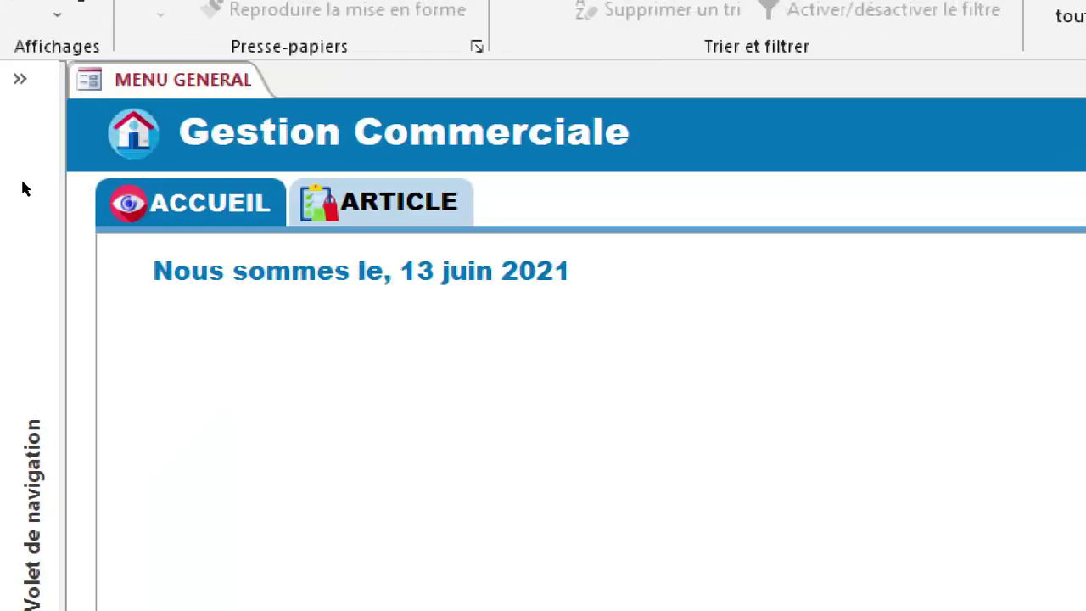
left_click(382, 264)
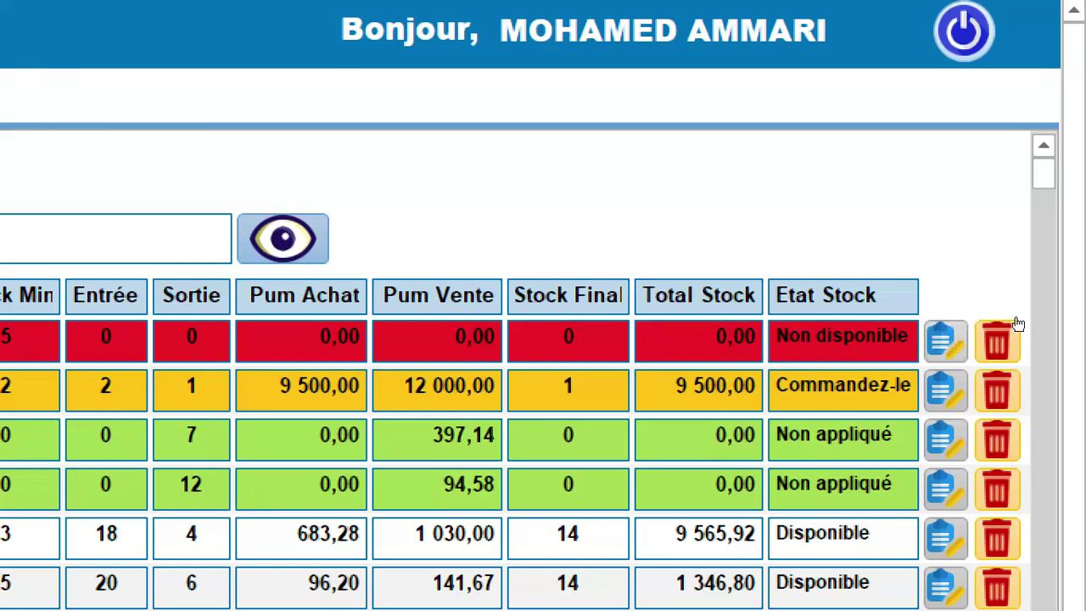
left_click(963, 331)
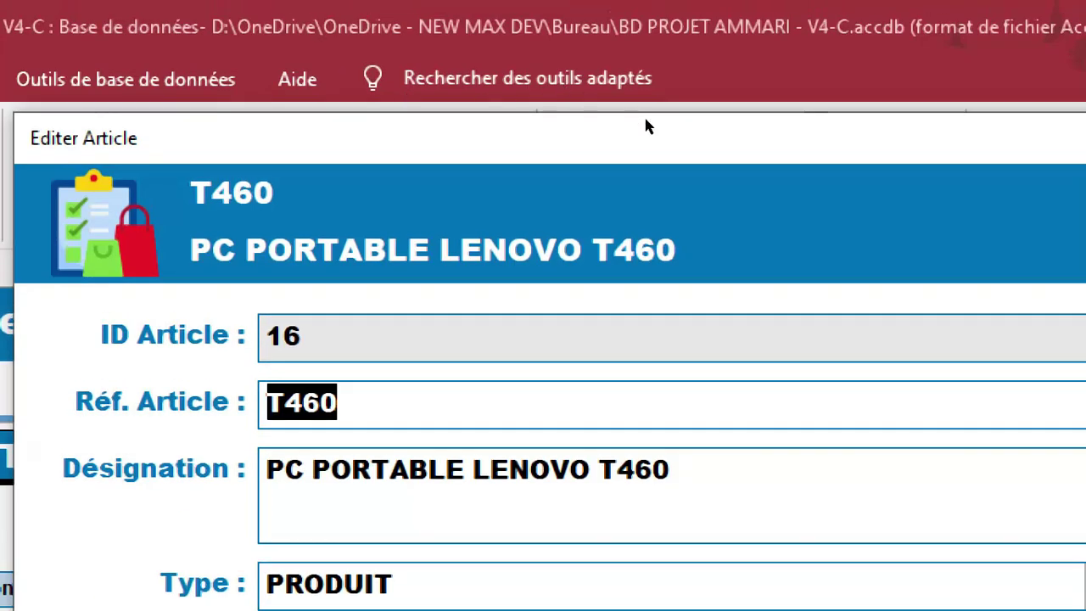
Switch the Editer Article form to Design view and create a new design query based on T_ARTICLE.
right_click(645, 125)
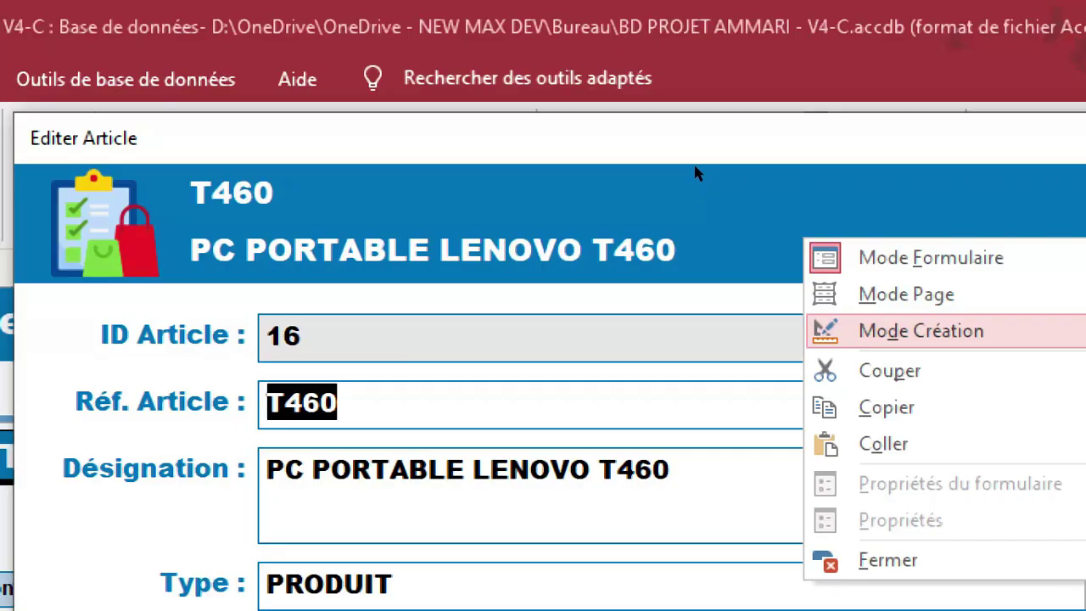
left_click(905, 331)
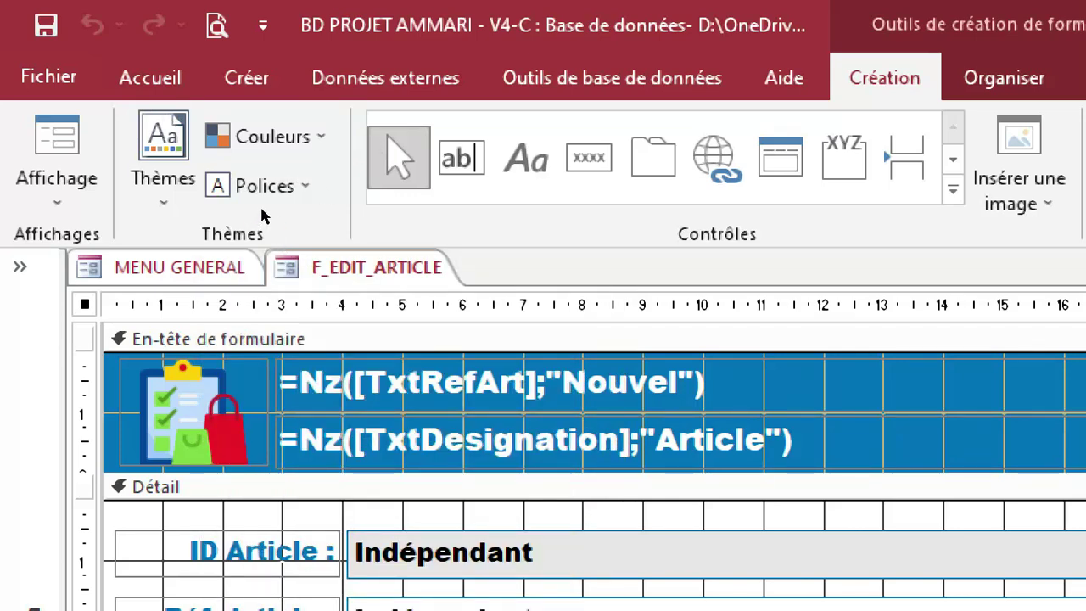
left_click(246, 78)
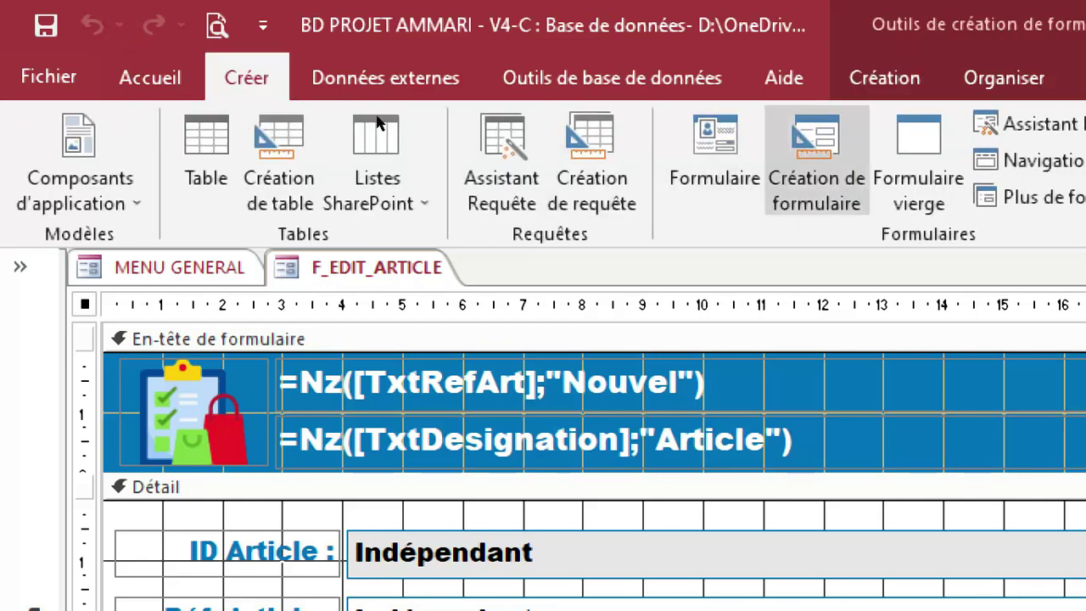
left_click(594, 174)
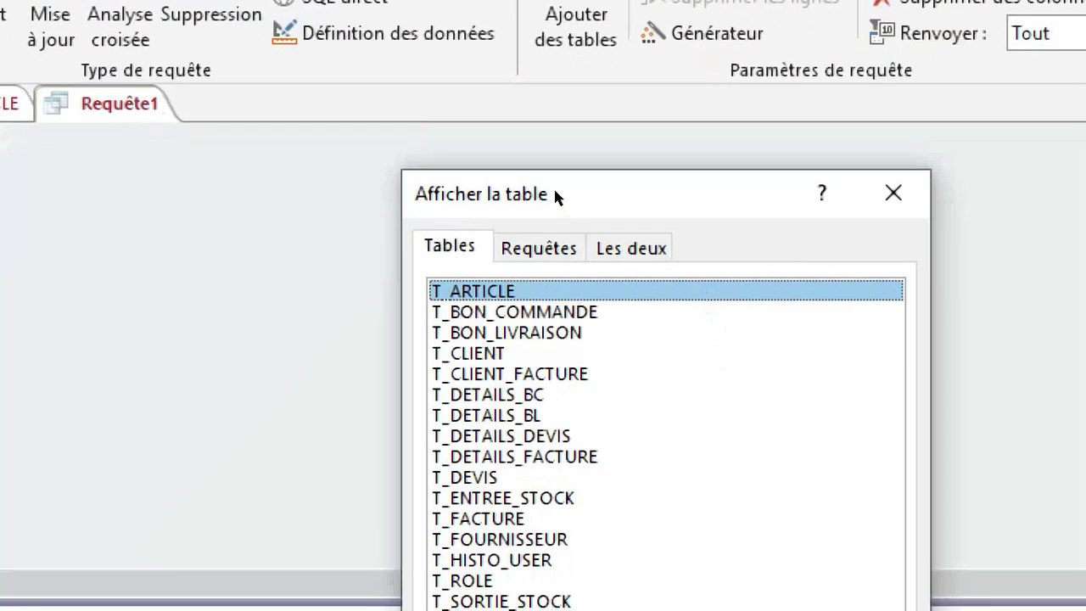
left_click_drag(555, 195, 547, 64)
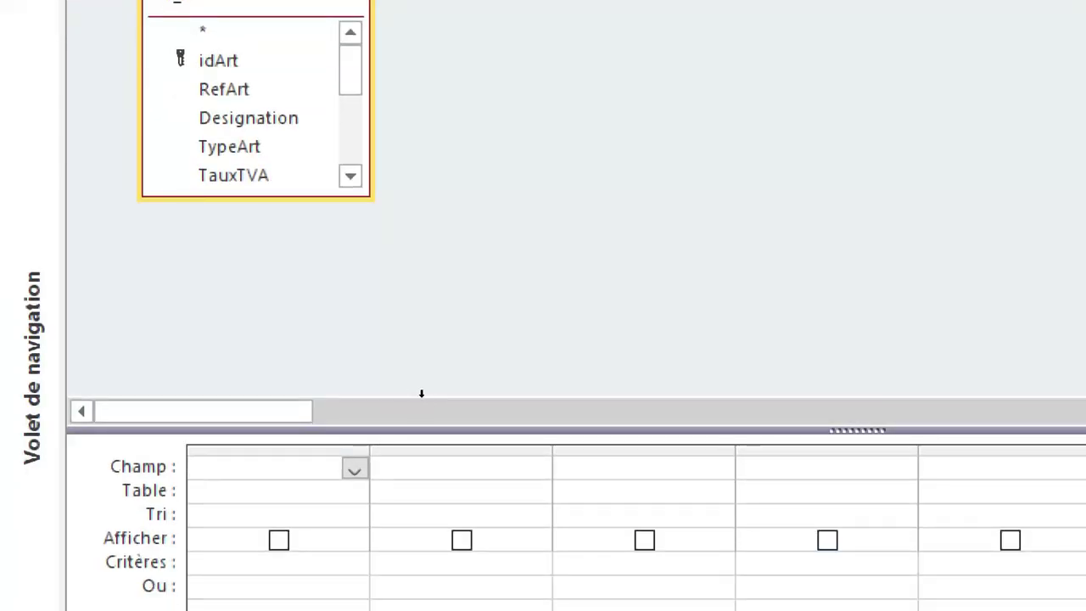
Enlarge the query's table area and extend the T_ARTICLE box to show all its fields.
left_click_drag(427, 554, 427, 610)
left_click_drag(427, 441, 427, 562)
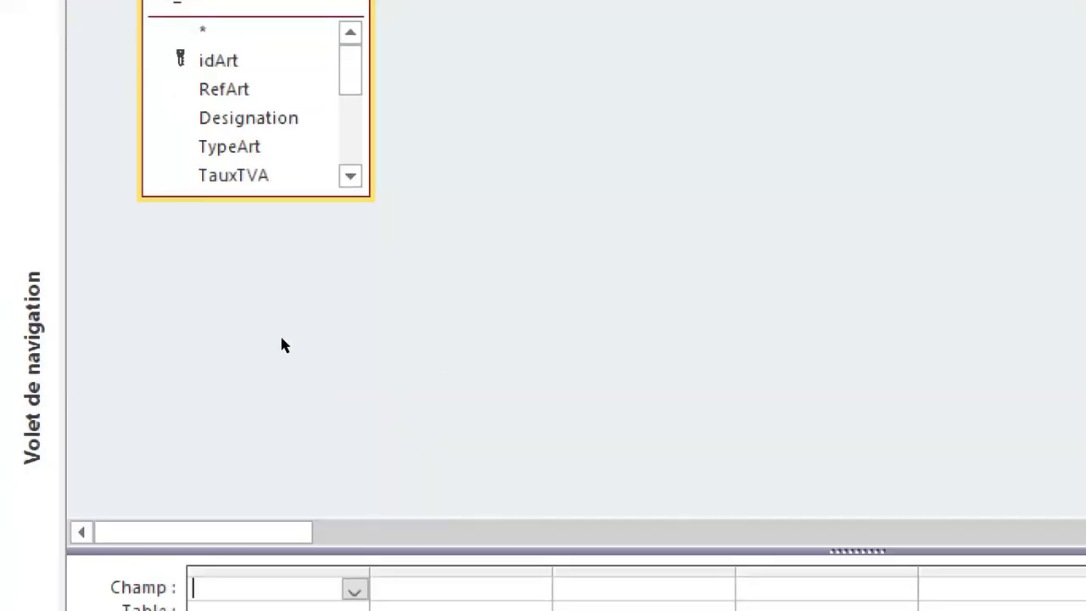
left_click_drag(155, 265, 155, 382)
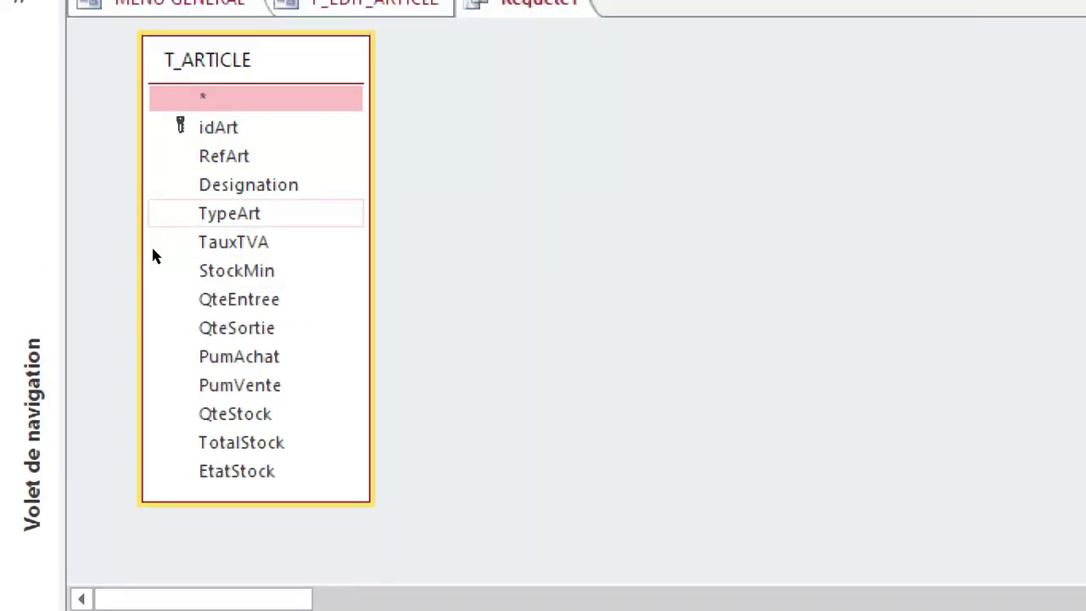
Add idArt, RefArt, Designation, TypeArt, TauxTVA and StockMin from T_ARTICLE to the grid and turn the query into an update query.
left_click(114, 203)
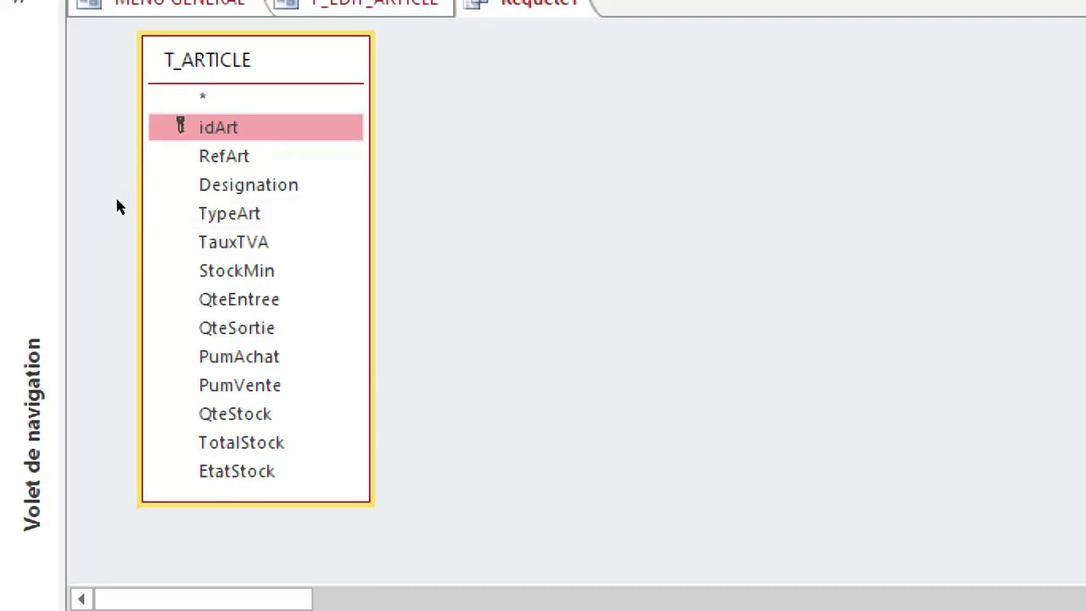
double_click(117, 201)
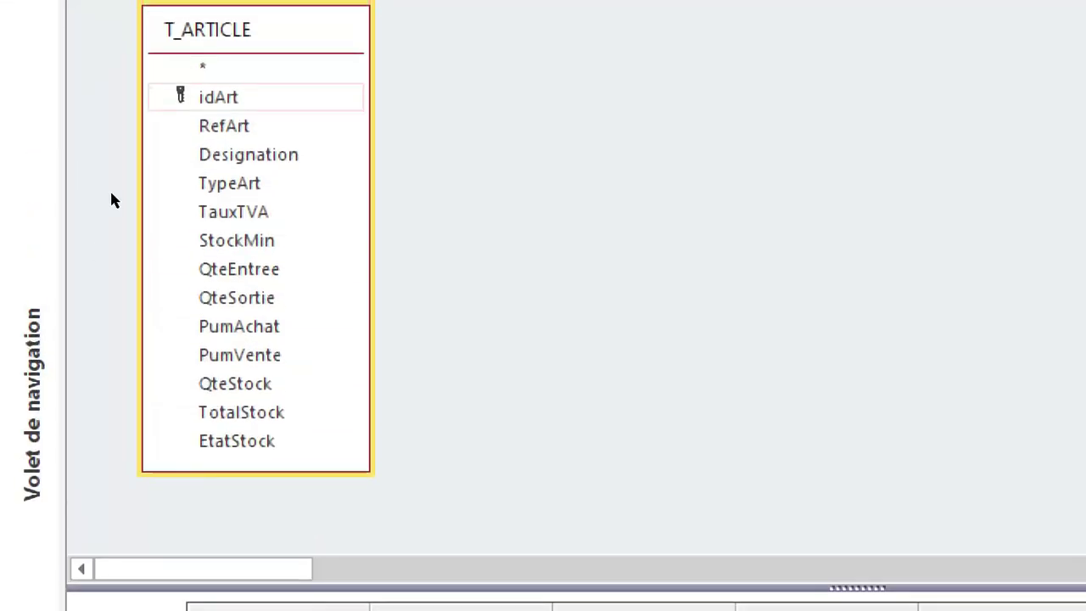
left_click(110, 201)
left_click(110, 209)
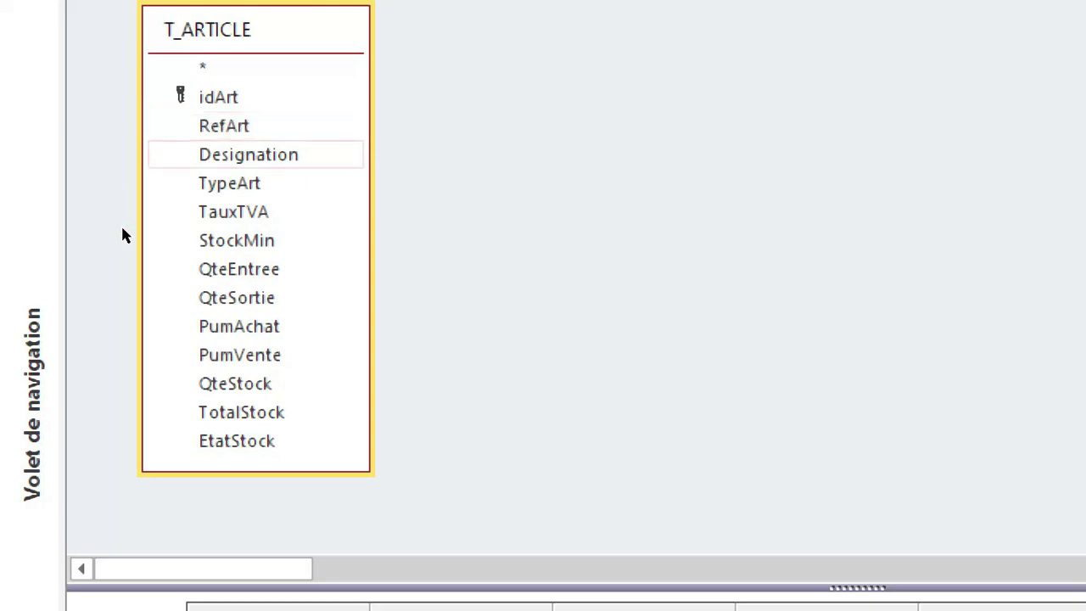
left_click(121, 230)
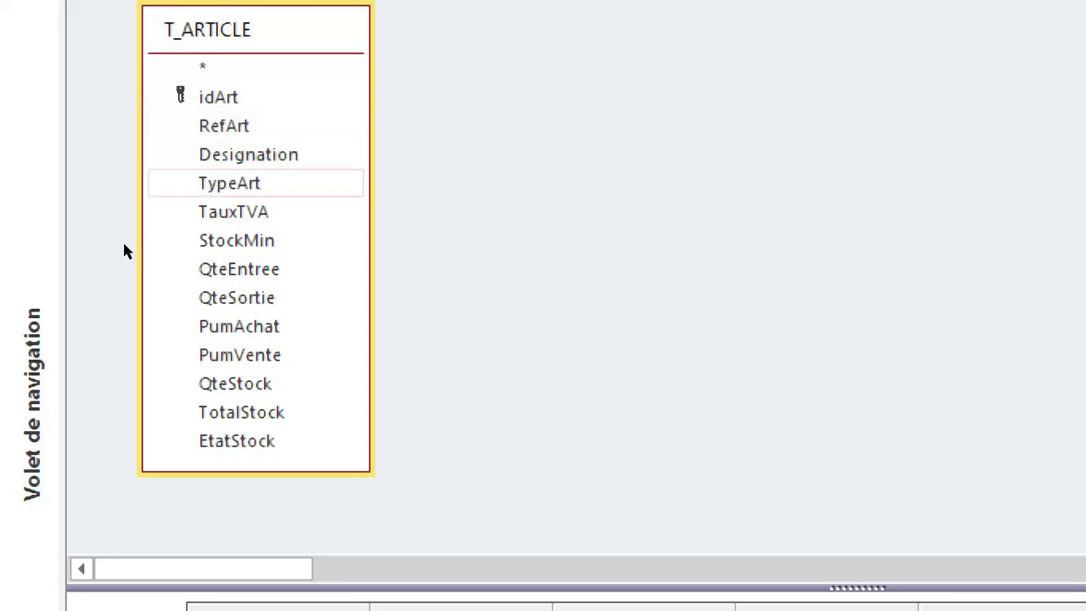
left_click(123, 244)
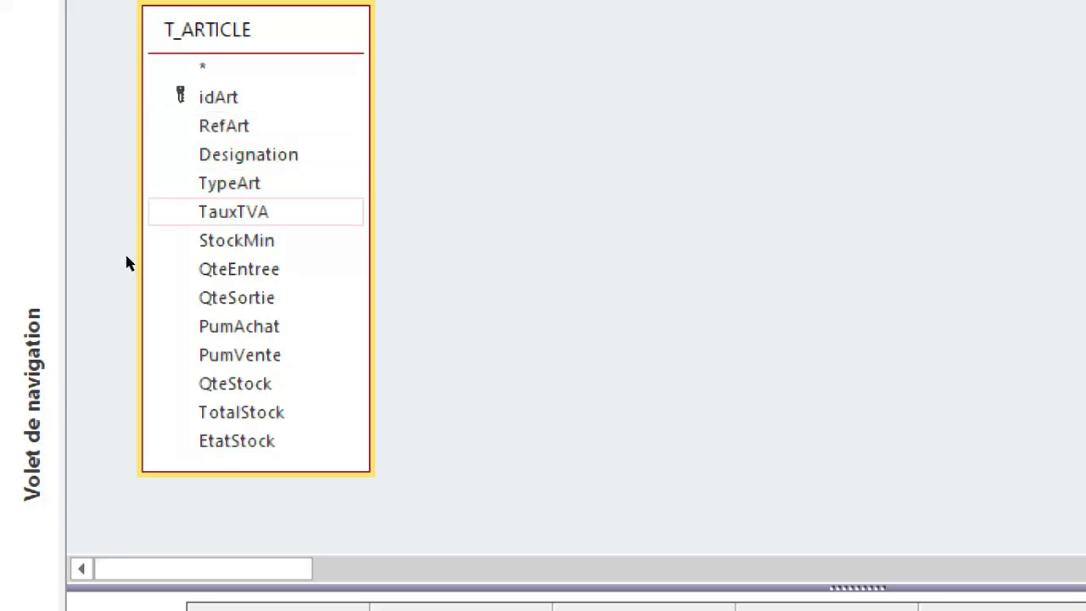
left_click(130, 277)
double_click(128, 278)
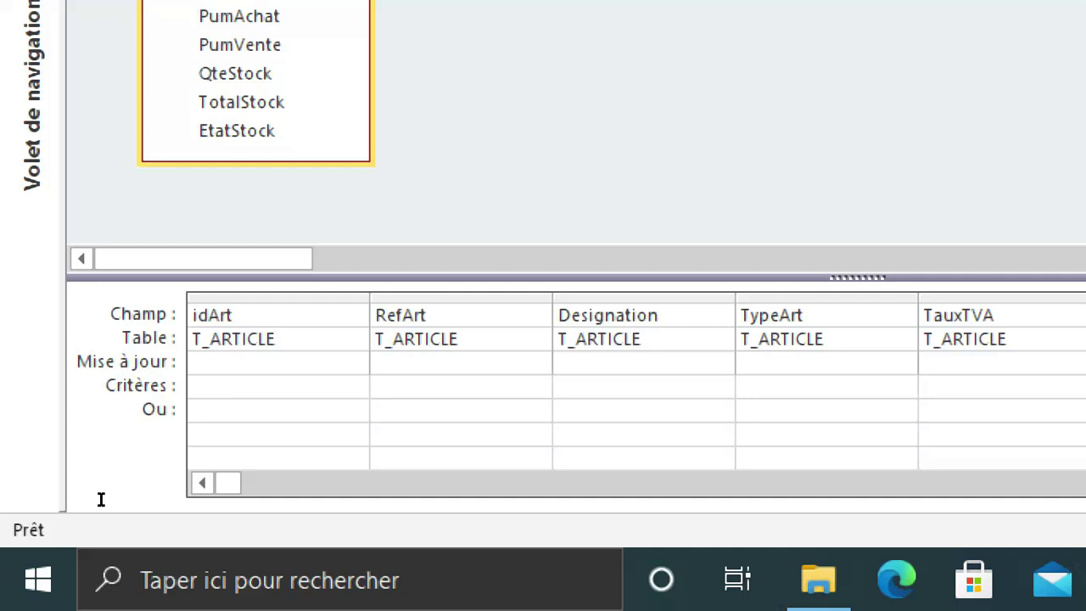
Start building the criterion for idArt in the update query.
key("shift+F10")
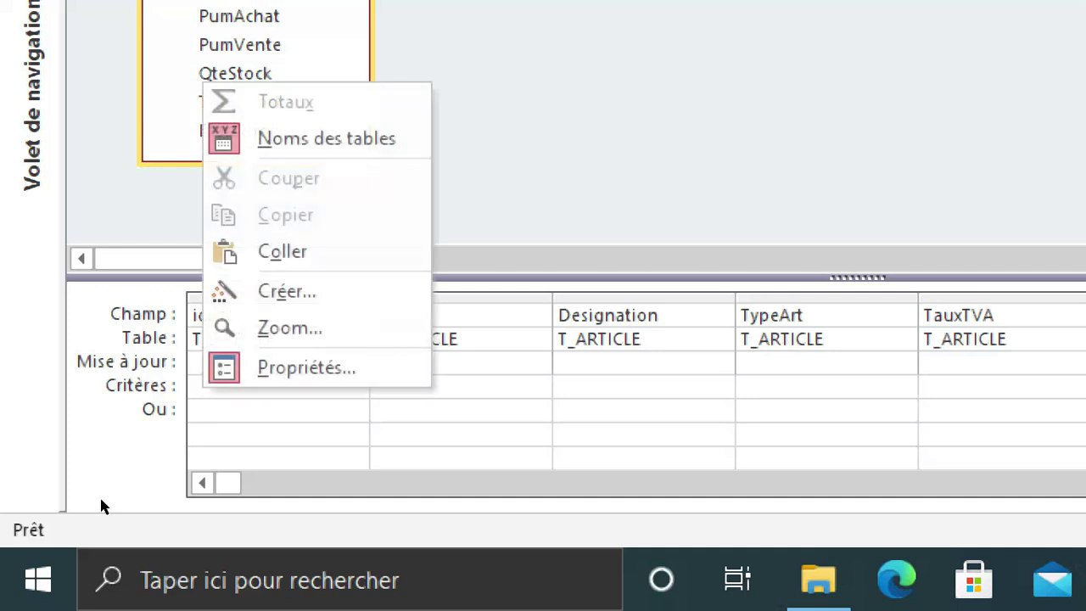
Open the Expression Builder for the idArt criterion and select the loaded form F_EDIT_ARTICLE as the expression source.
key("Down")
key("Down")
key("Down")
key("Return")
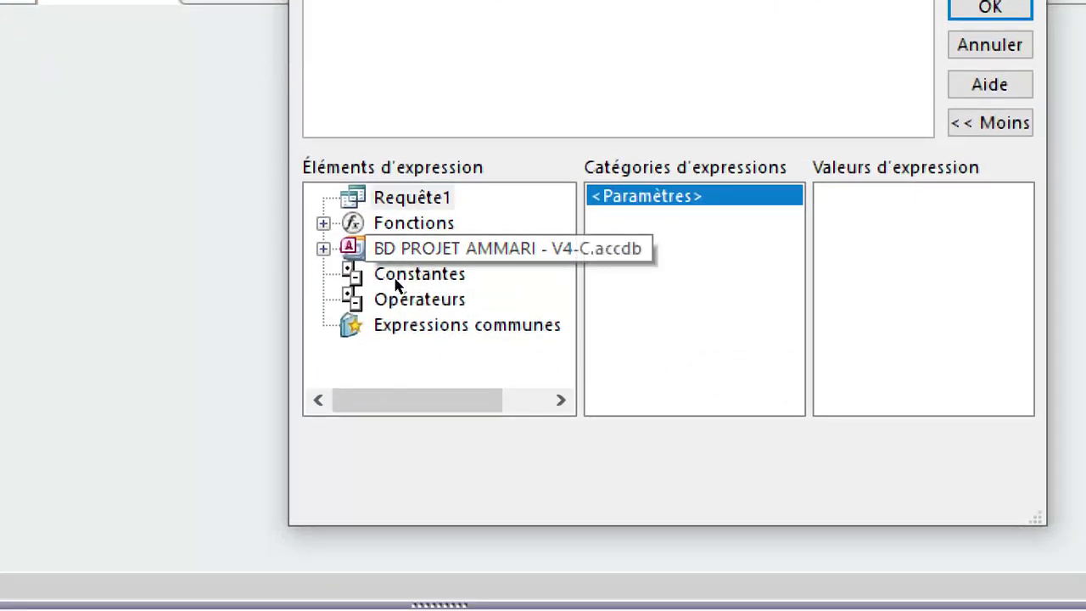
left_click(370, 266)
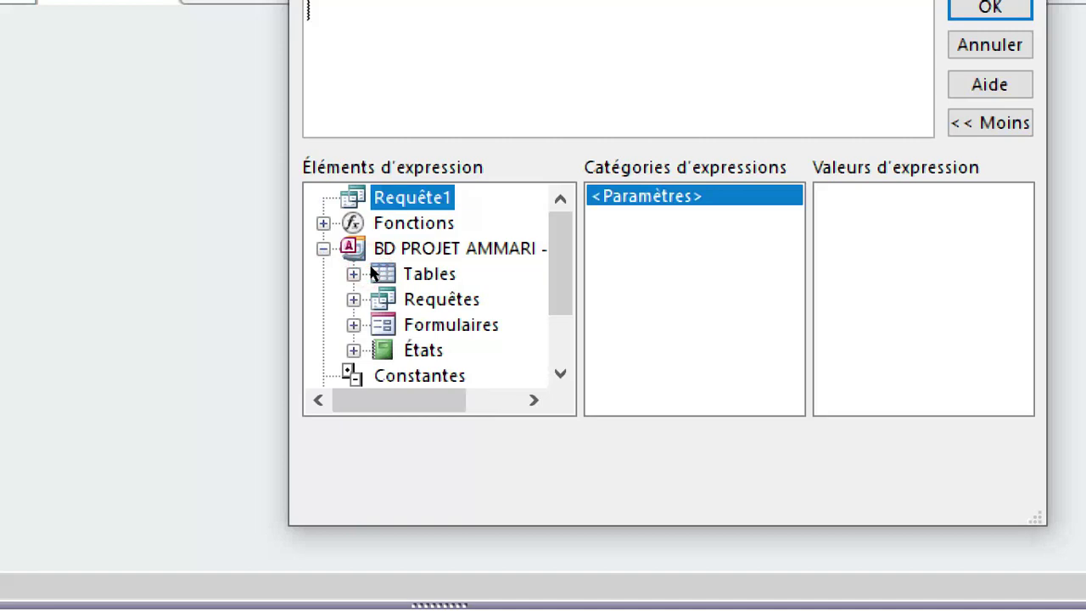
left_click(370, 266)
double_click(422, 263)
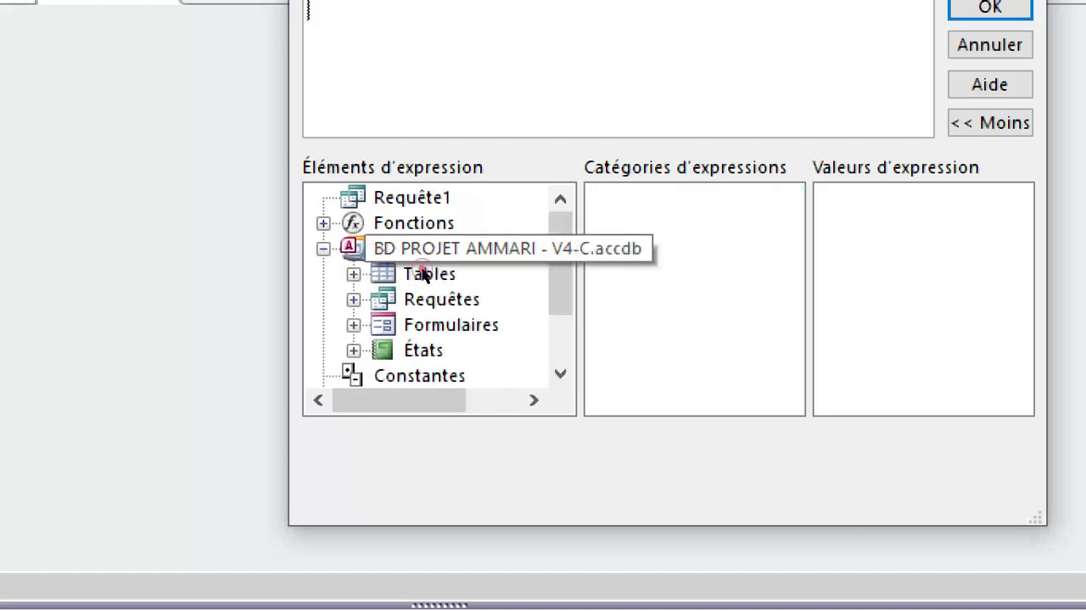
double_click(442, 323)
left_click_drag(351, 307, 236, 304)
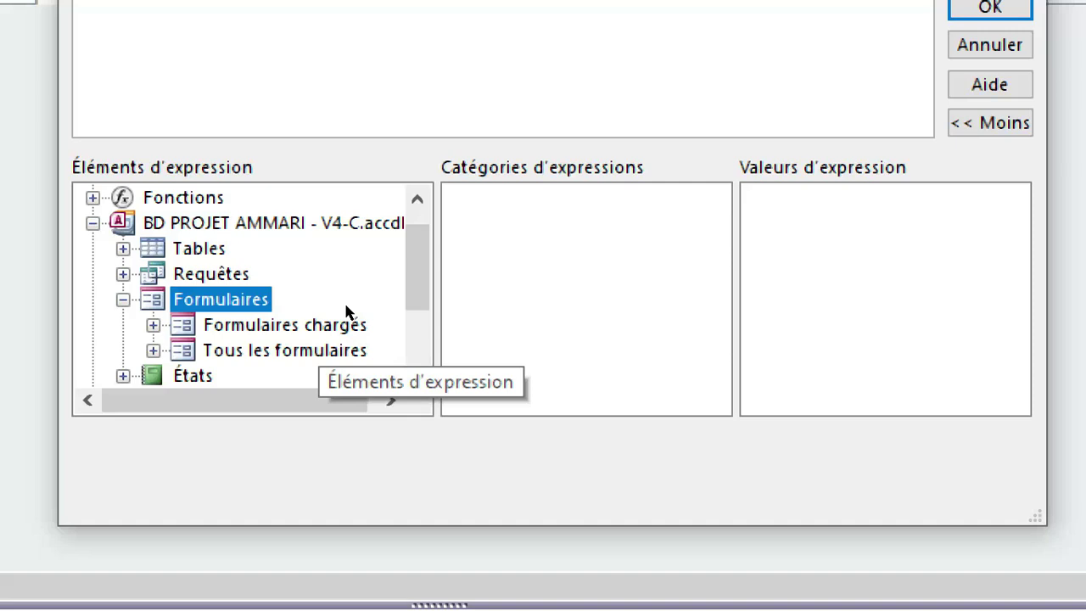
double_click(348, 317)
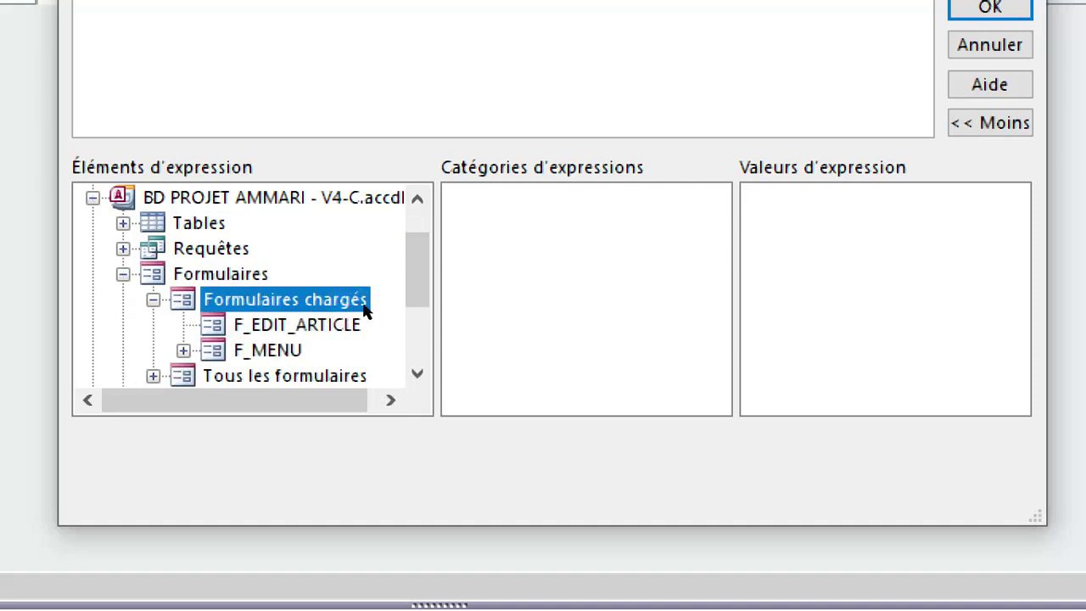
left_click(363, 311)
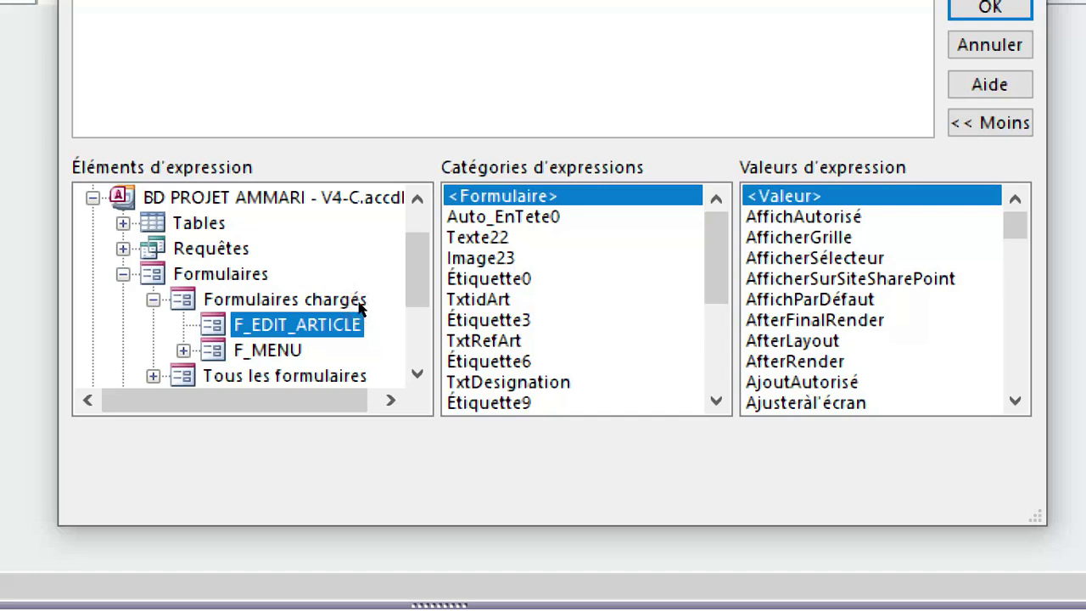
Set the idArt criterion to Formulaires![F_EDIT_ARTICLE]![TxtidArt].
left_click(445, 299)
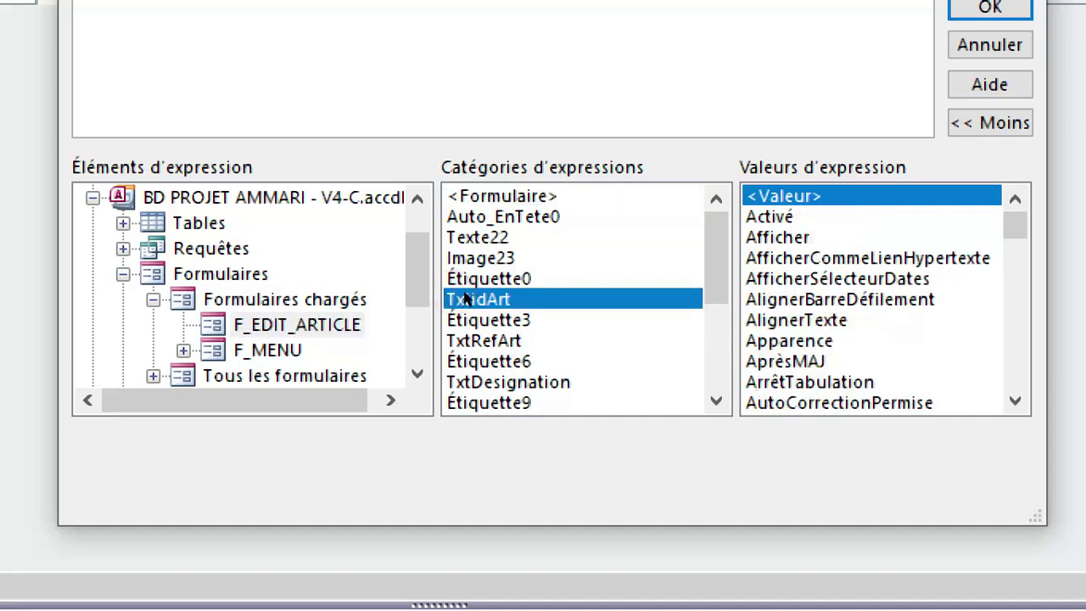
double_click(458, 299)
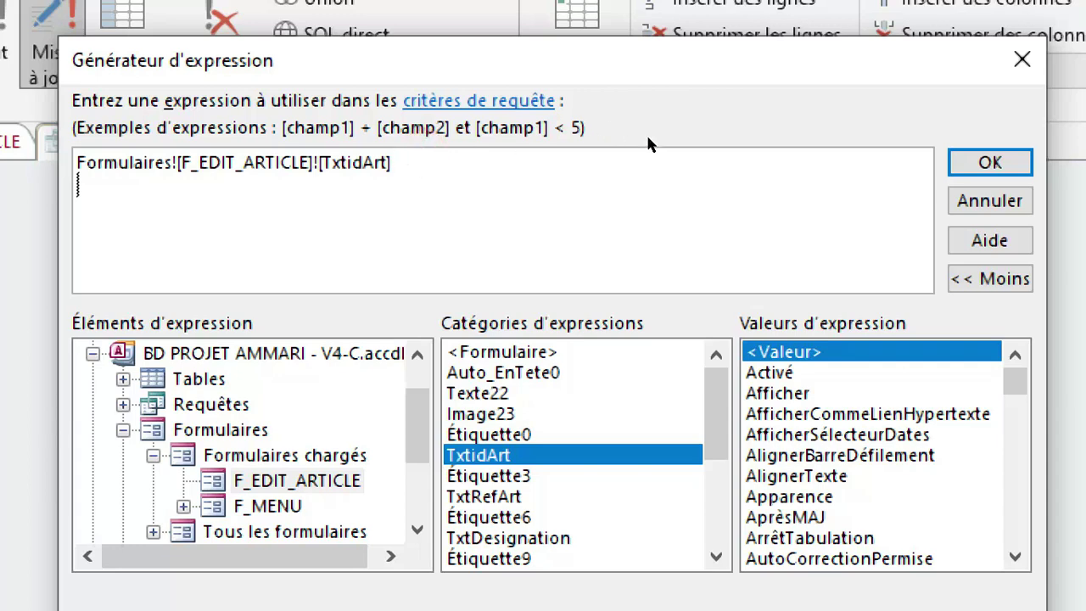
key("Return")
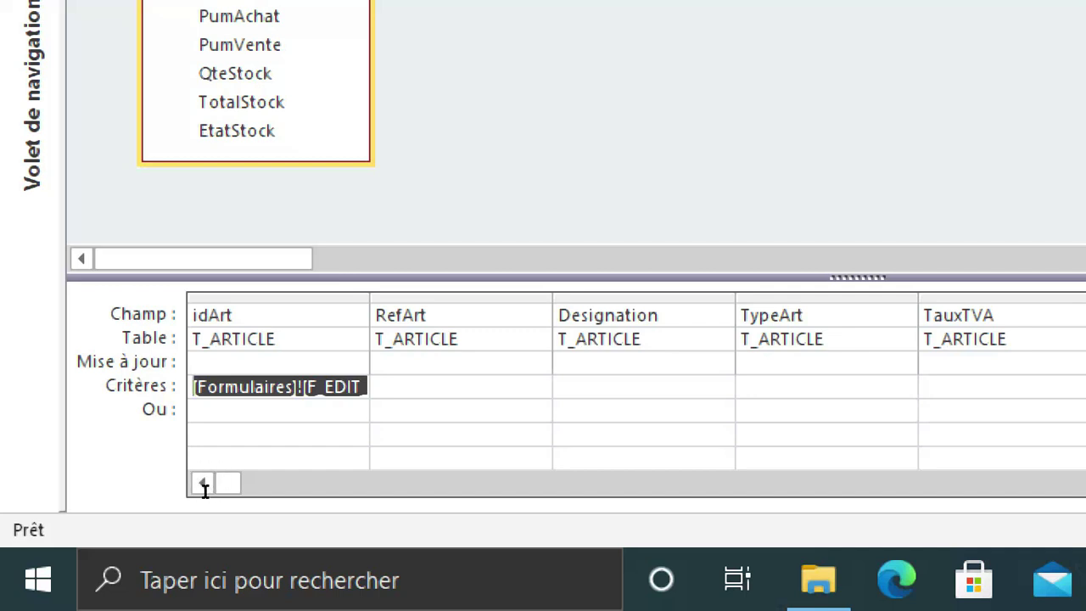
Open the Expression Builder for RefArt's update value and select the loaded form F_EDIT_ARTICLE.
left_click(201, 483)
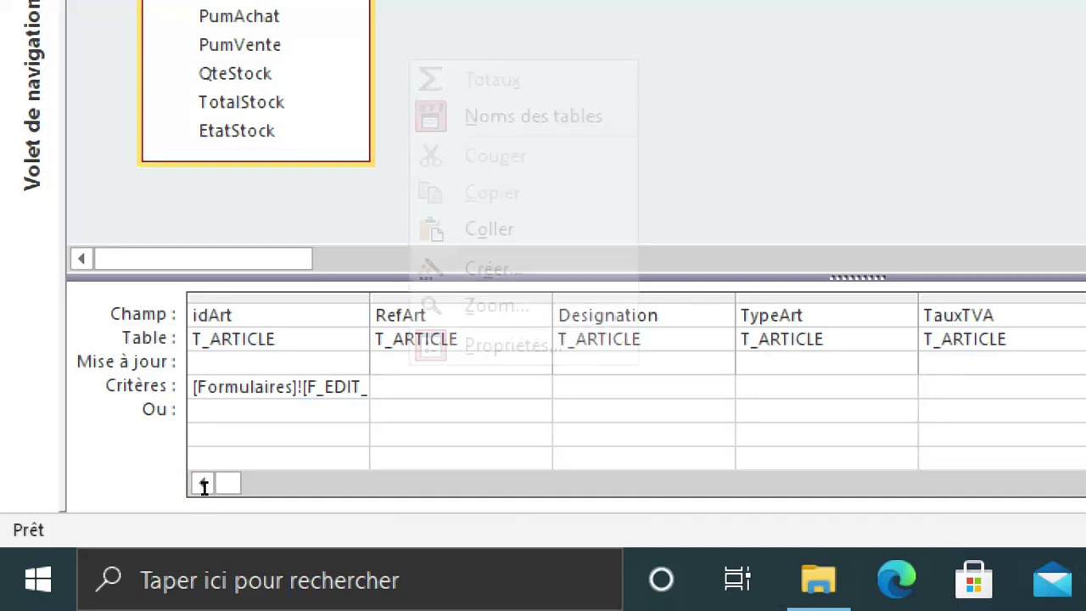
right_click(409, 365)
left_click(458, 268)
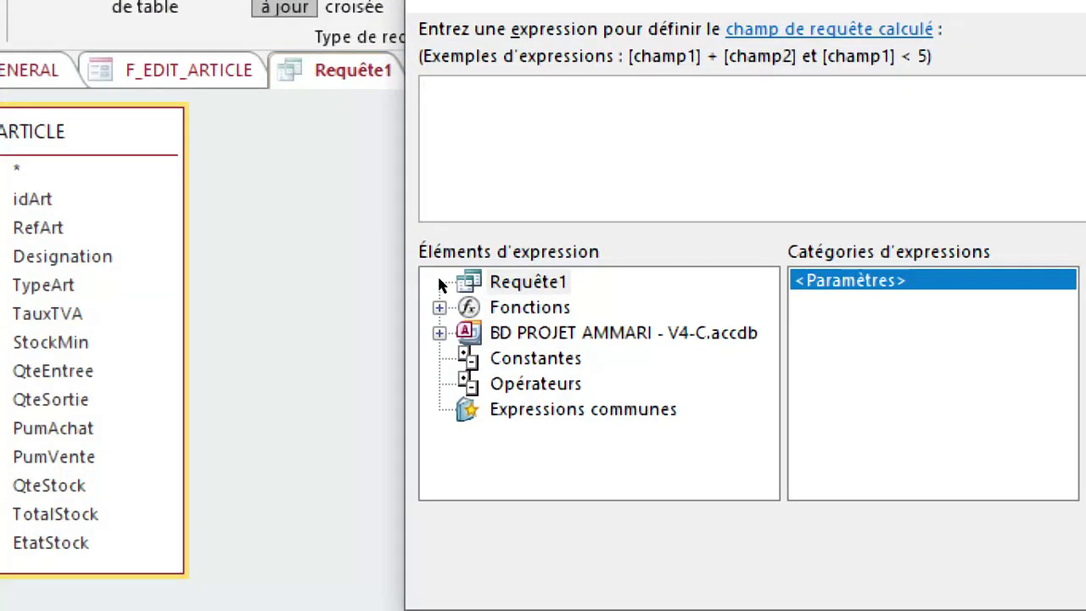
left_click(626, 452)
left_click(439, 272)
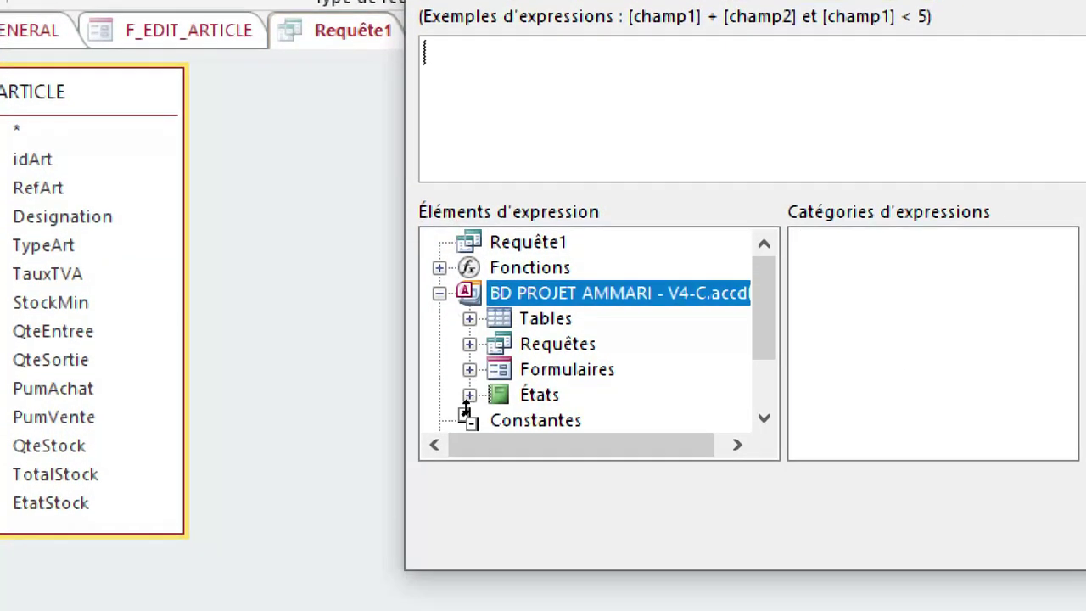
double_click(376, 305)
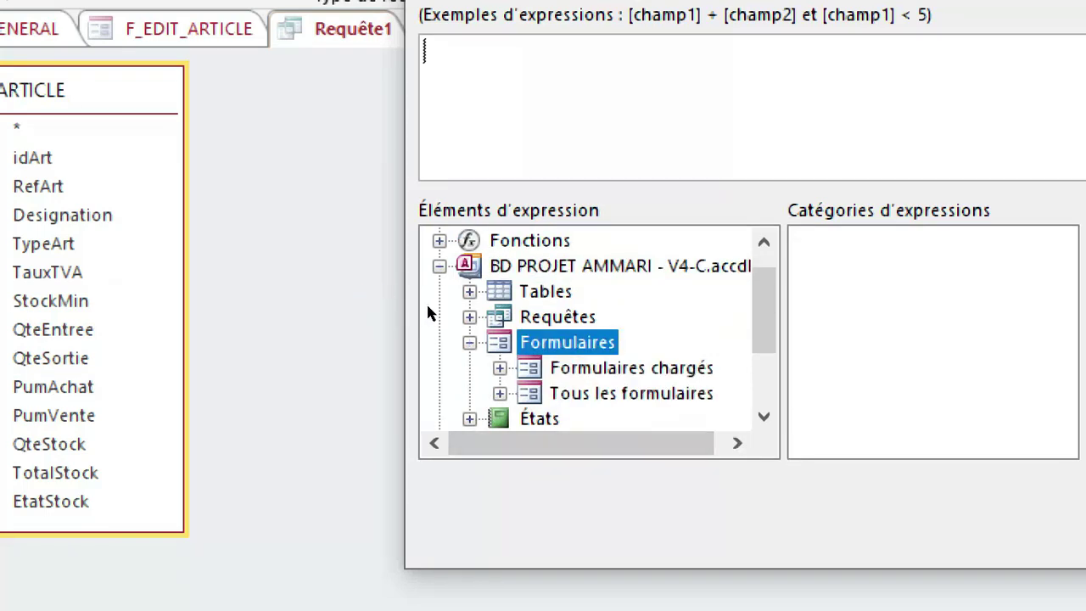
key("Down")
key("Right")
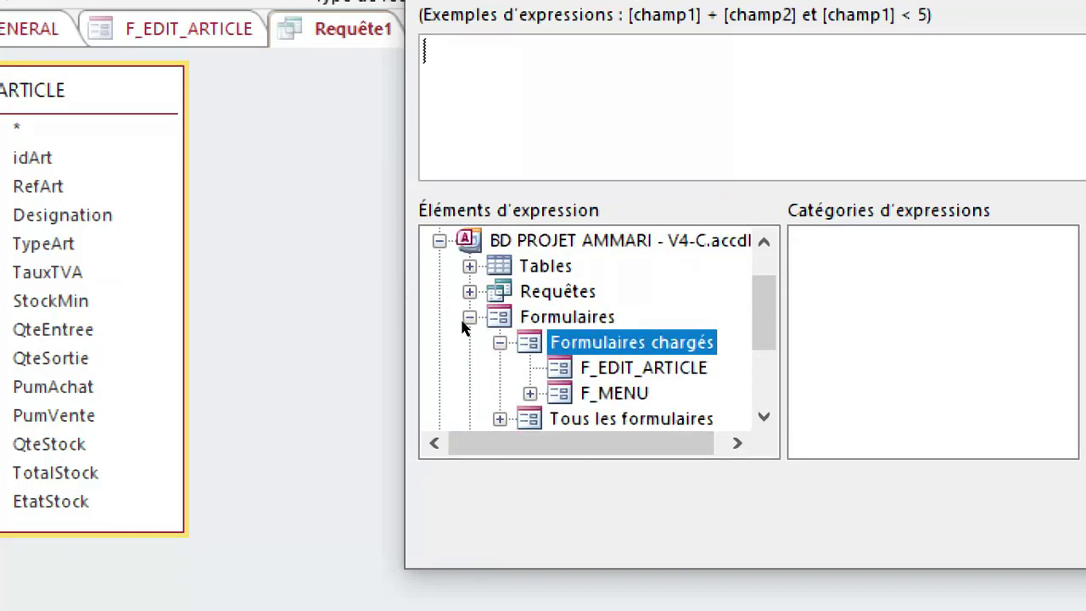
key("Down")
left_click(410, 307)
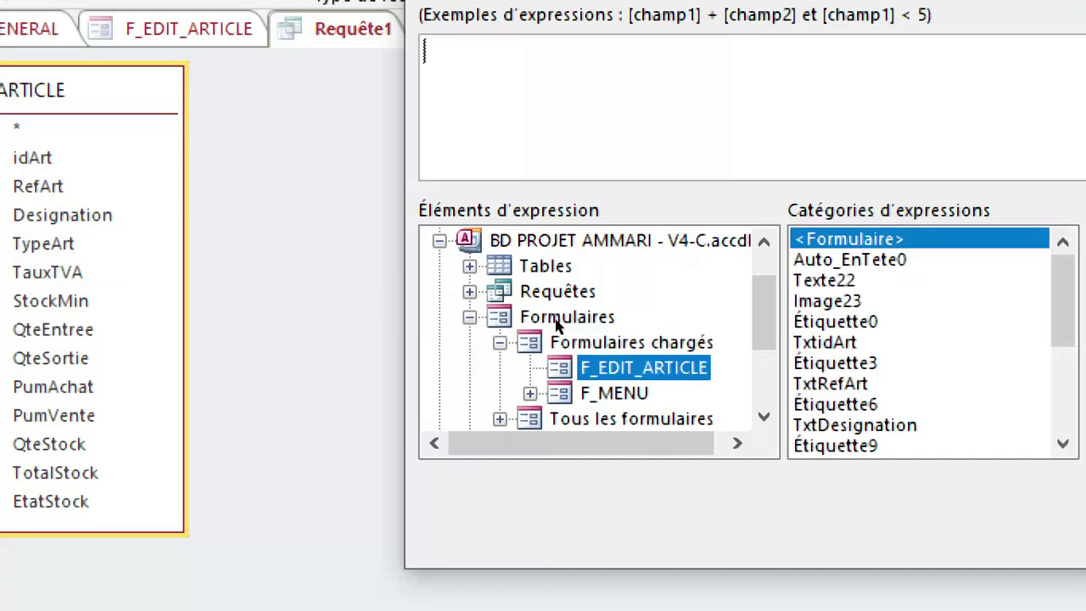
Set RefArt's update value to Formulaires![F_EDIT_ARTICLE]![TxtRefArt].
left_click(825, 383)
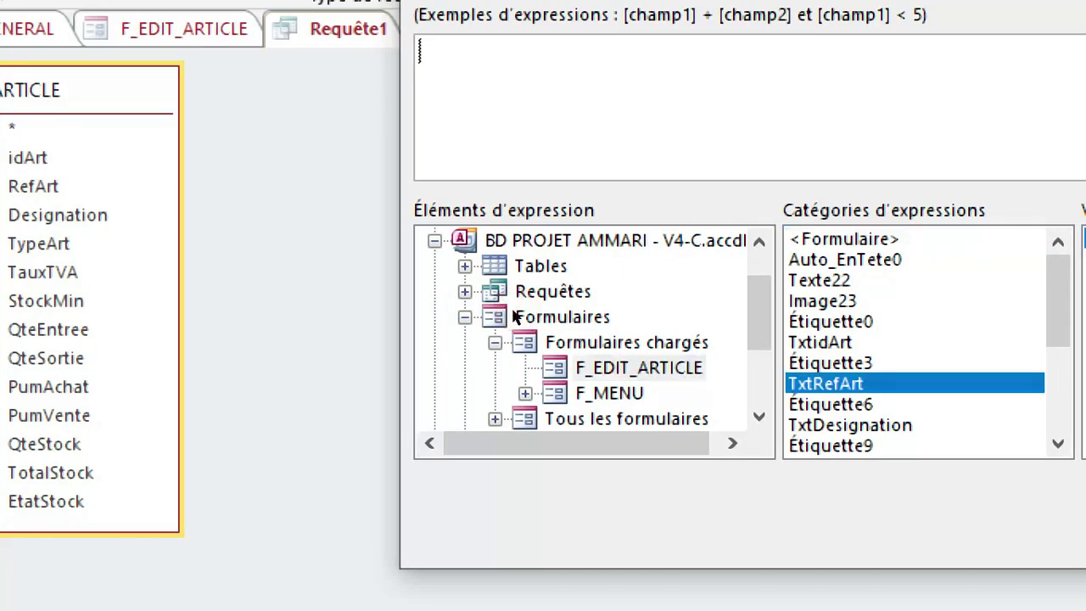
double_click(826, 383)
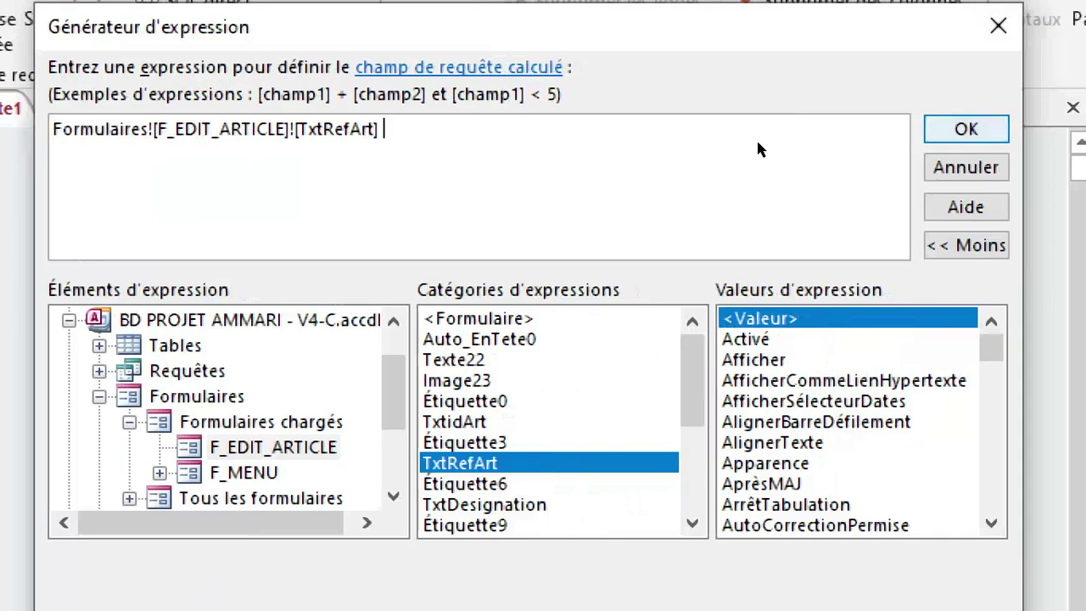
key("Return")
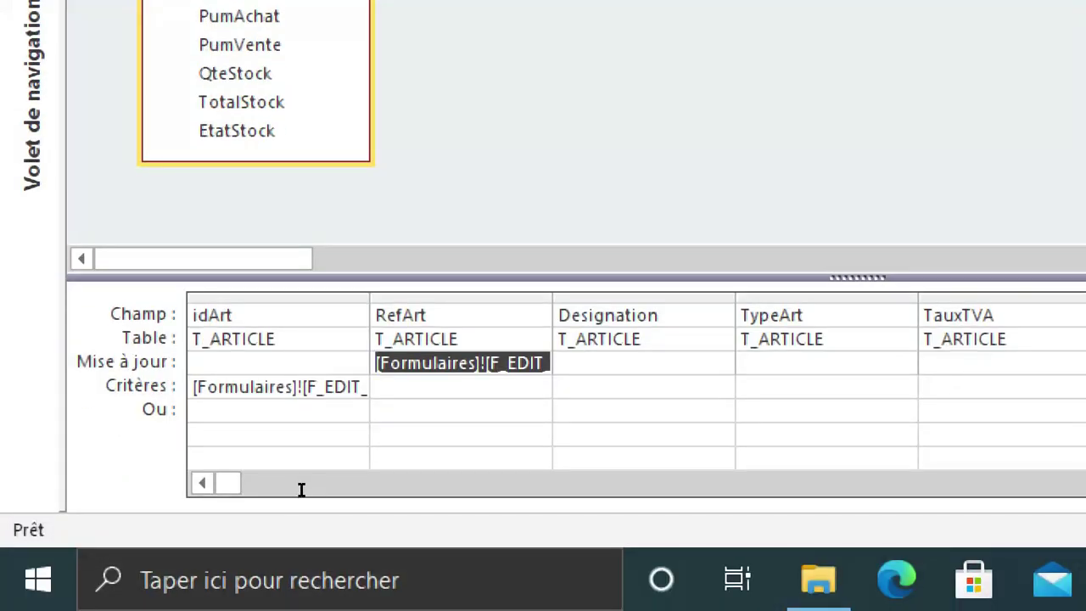
Build the update value Formulaires![F_EDIT_ARTICLE]![TxtDesignation] for Designation, copying the expression before applying it.
left_click(301, 490)
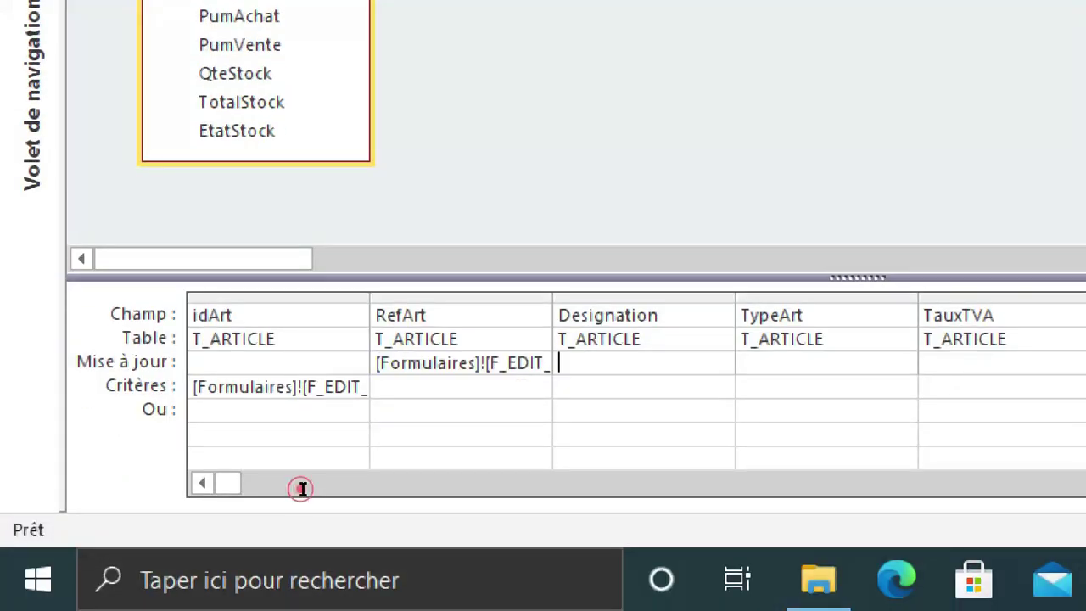
right_click(340, 439)
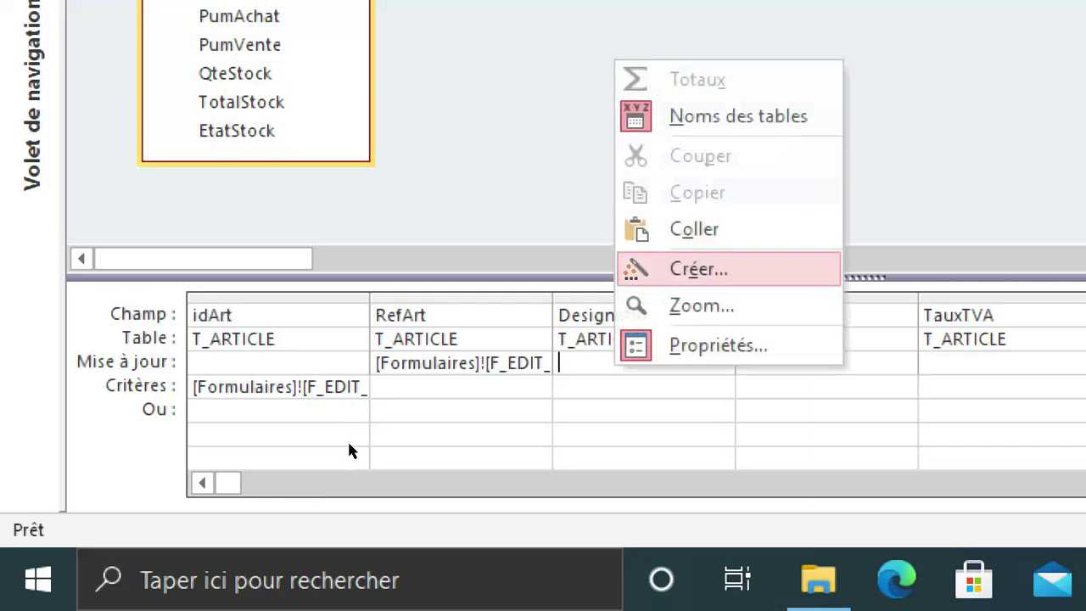
key("Return")
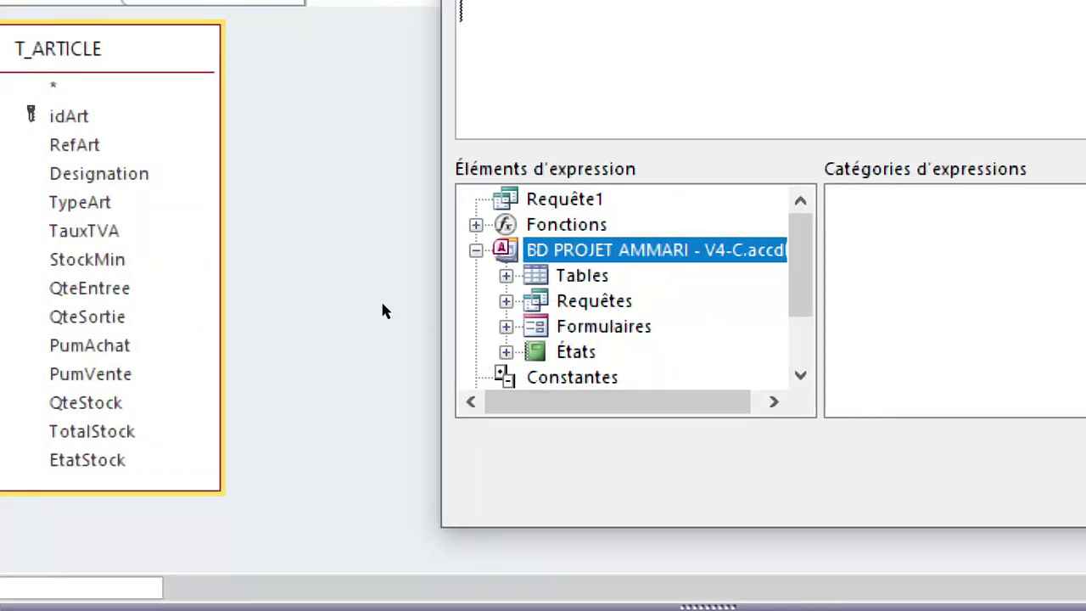
double_click(382, 304)
double_click(412, 304)
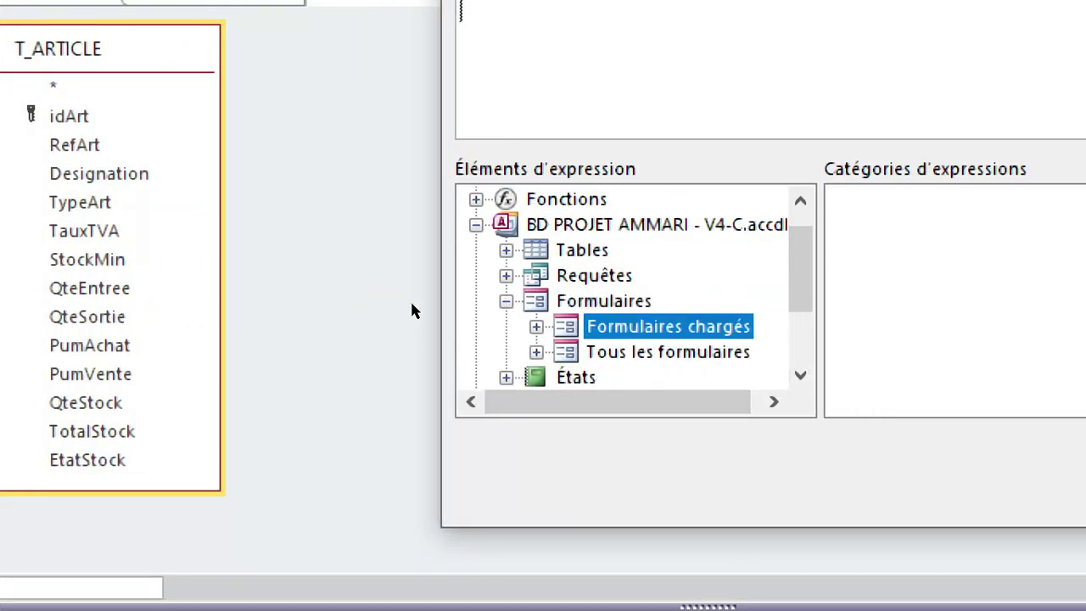
left_click(420, 305)
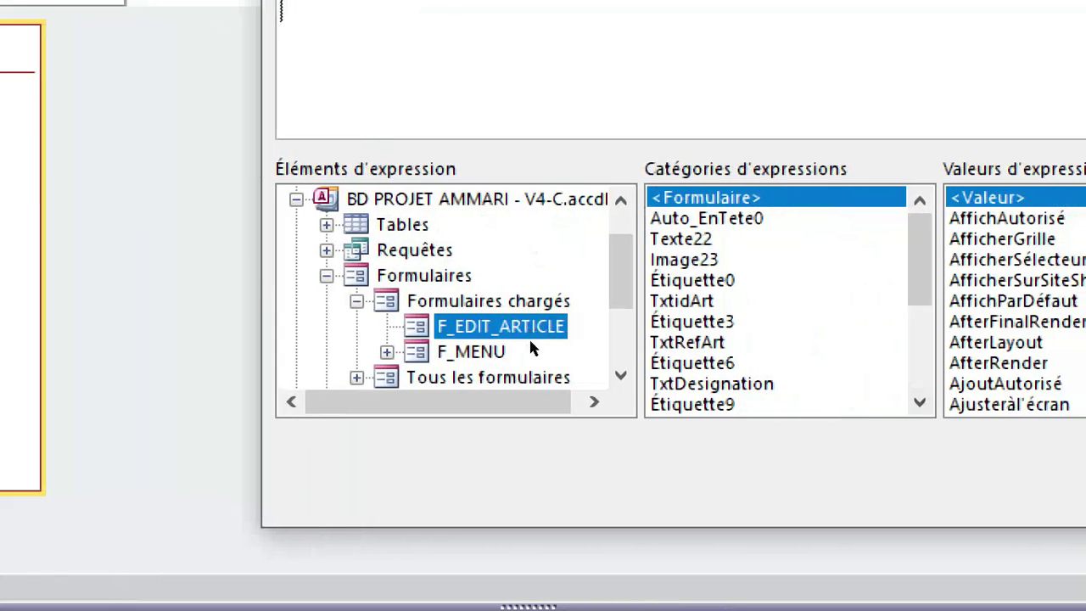
double_click(712, 383)
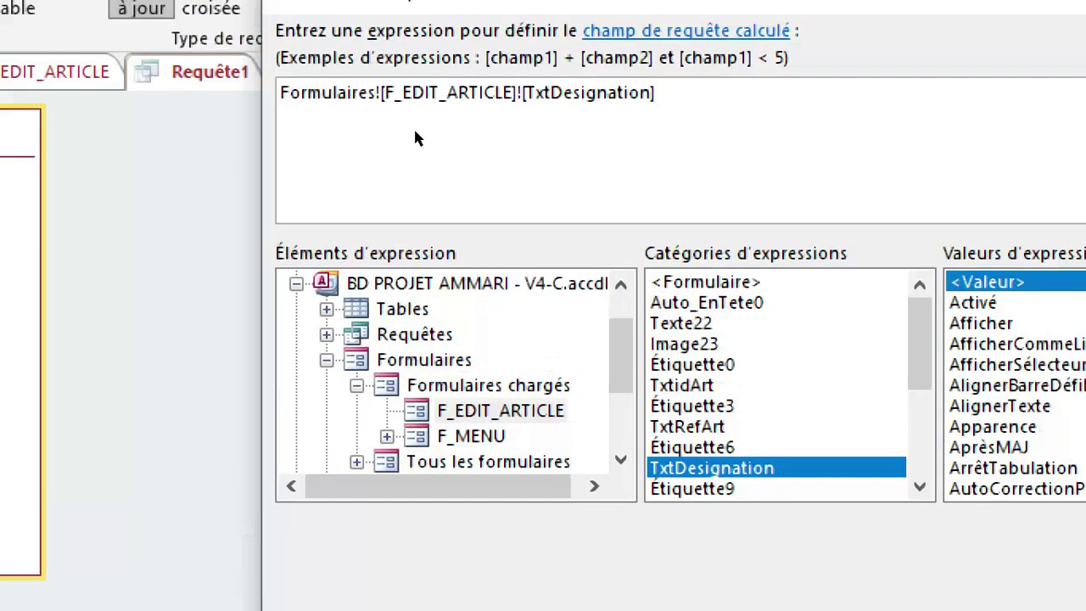
left_click_drag(504, 145, 275, 140)
key("ctrl+c")
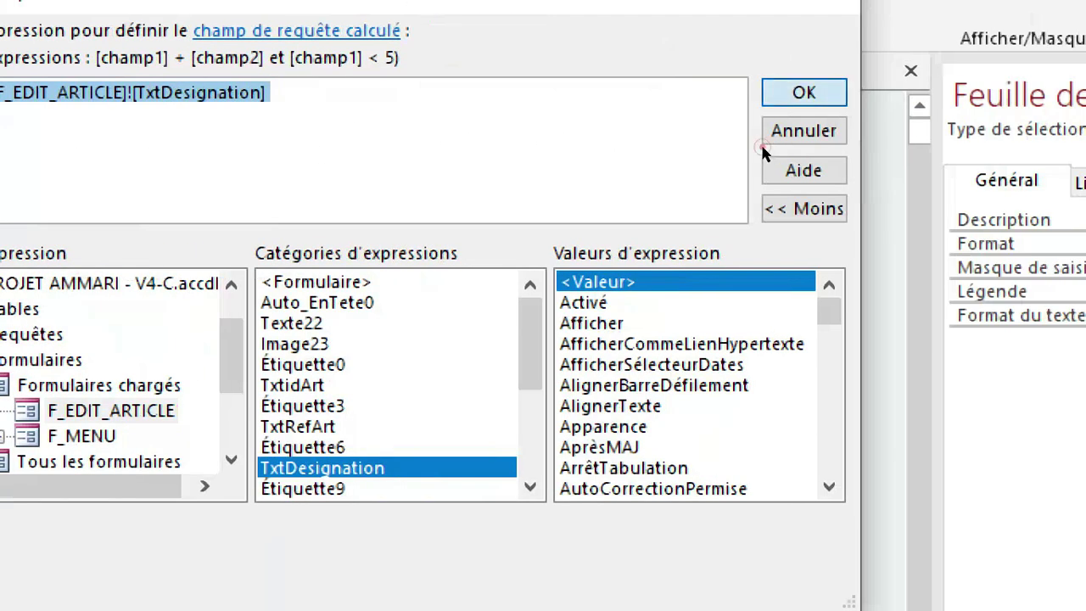
left_click(785, 93)
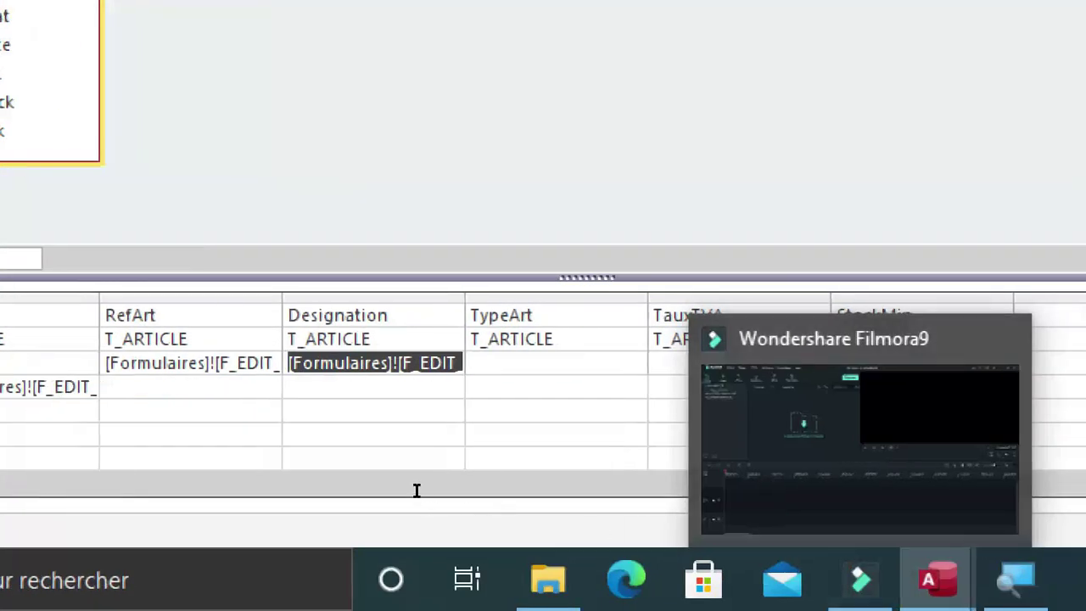
Open the Expression Builder for TypeArt's update value and paste the copied TxtDesignation expression.
key("Tab")
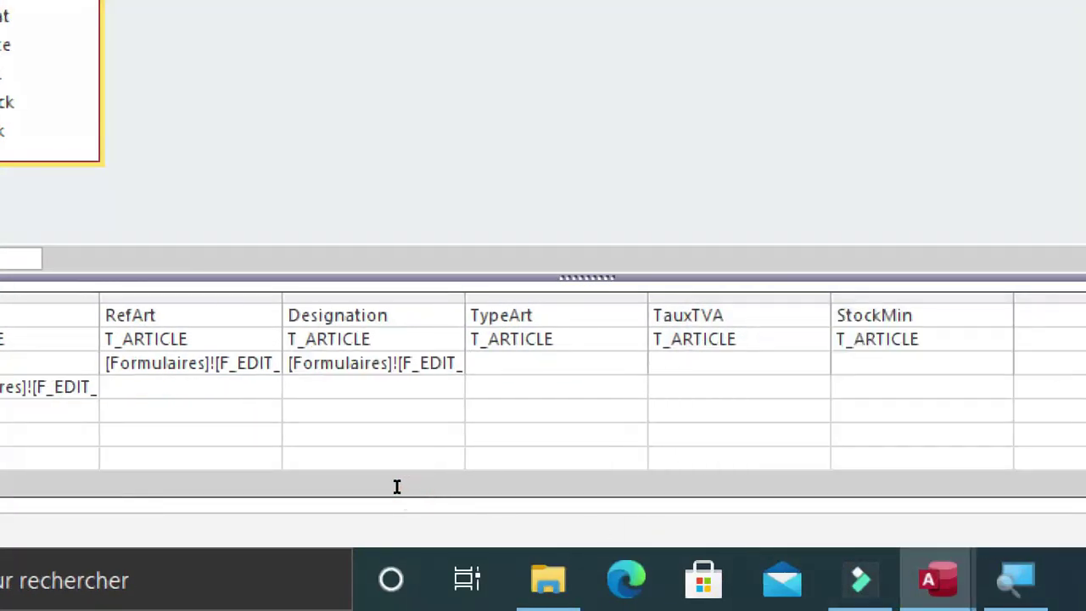
key("shift+F10")
key("Down")
key("Down")
key("Down")
key("Return")
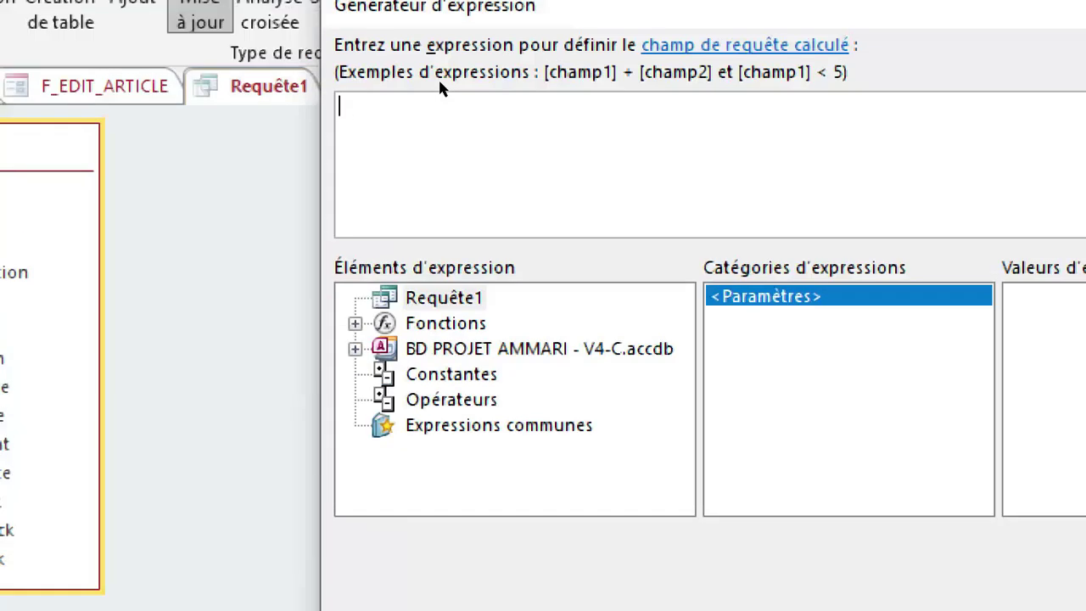
key("ctrl+v")
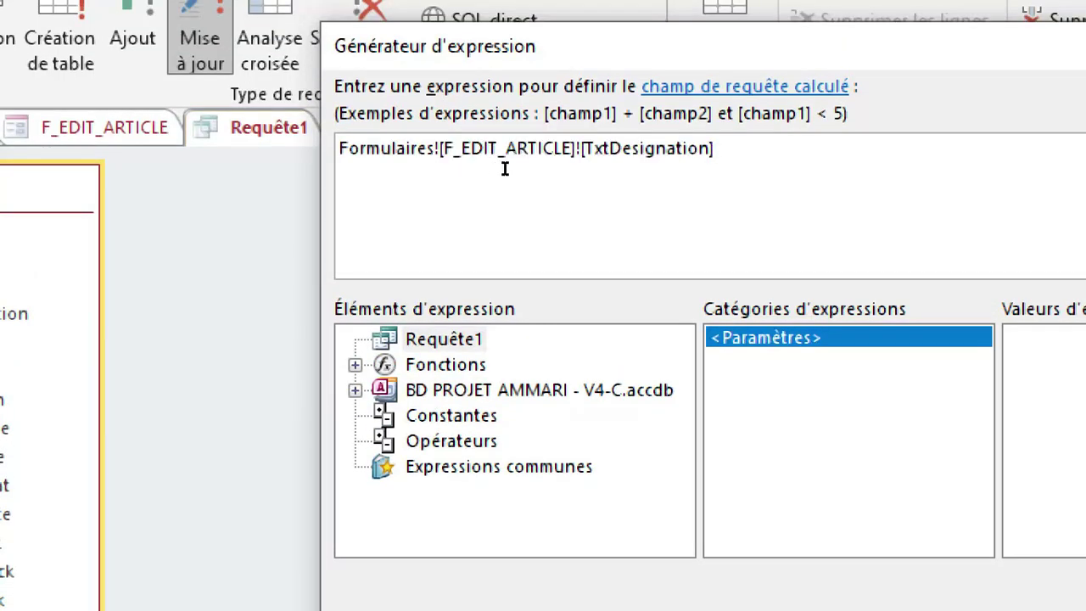
Replace TxtDesignation with TxtTypeArt in the pasted expression and apply it as TypeArt's update value.
left_click(552, 204)
key("BackSpace")
key("BackSpace")
key("BackSpace")
key("BackSpace")
key("BackSpace")
key("BackSpace")
key("BackSpace")
key("BackSpace")
key("BackSpace")
key("BackSpace")
key("BackSpace")
key("BackSpace")
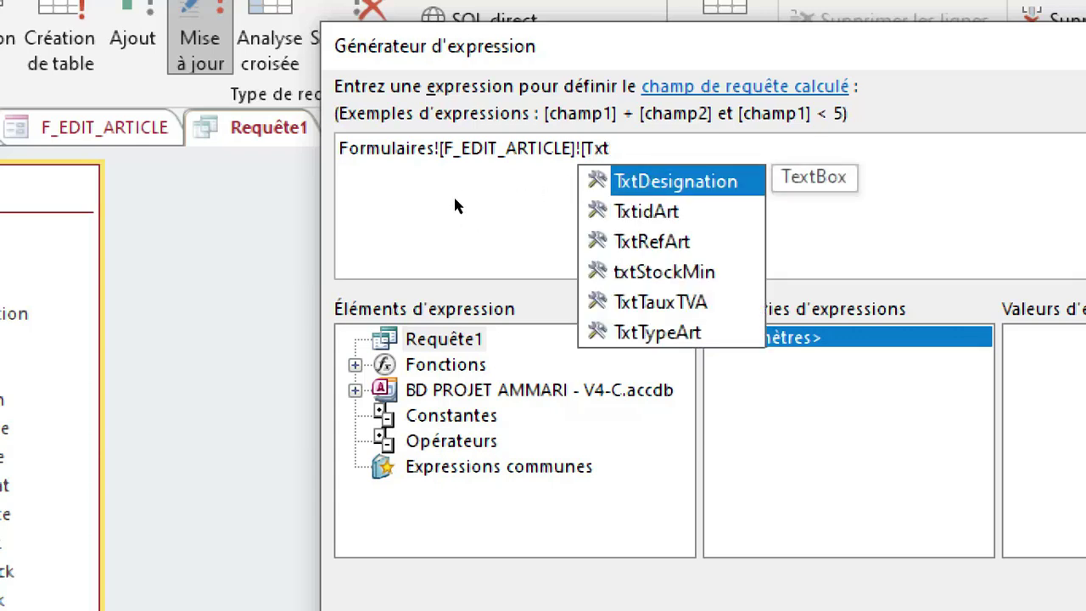
key("Down")
key("Down")
key("Down")
key("Down")
key("Down")
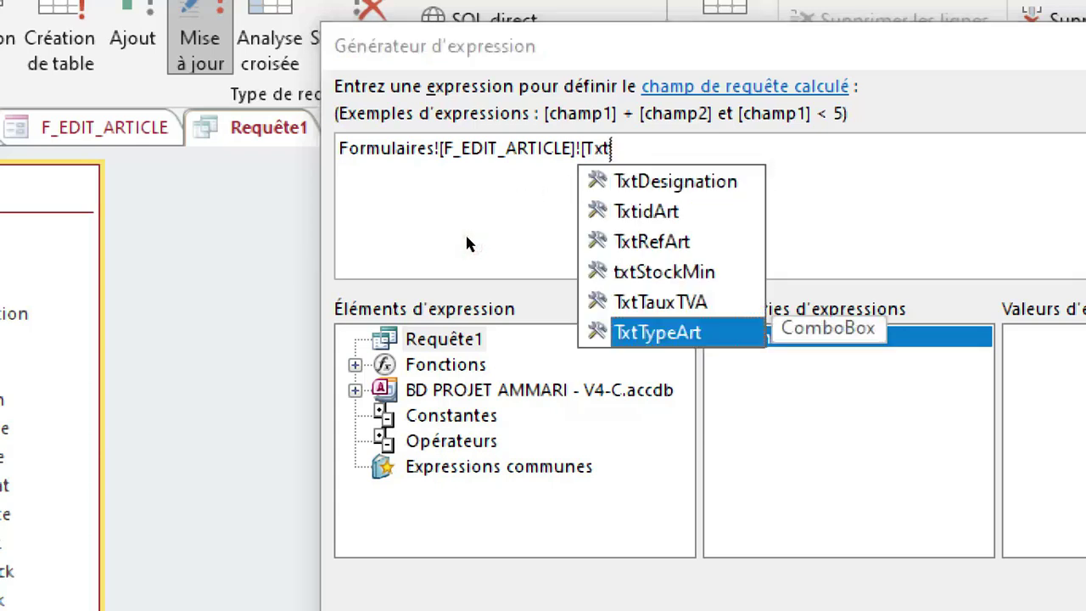
key("Return")
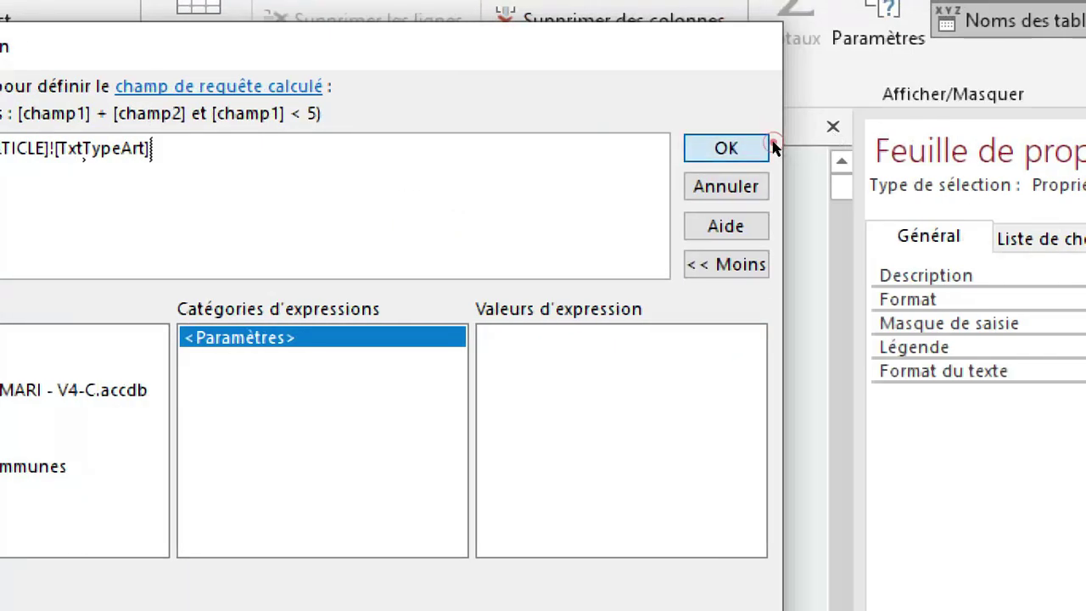
left_click(764, 146)
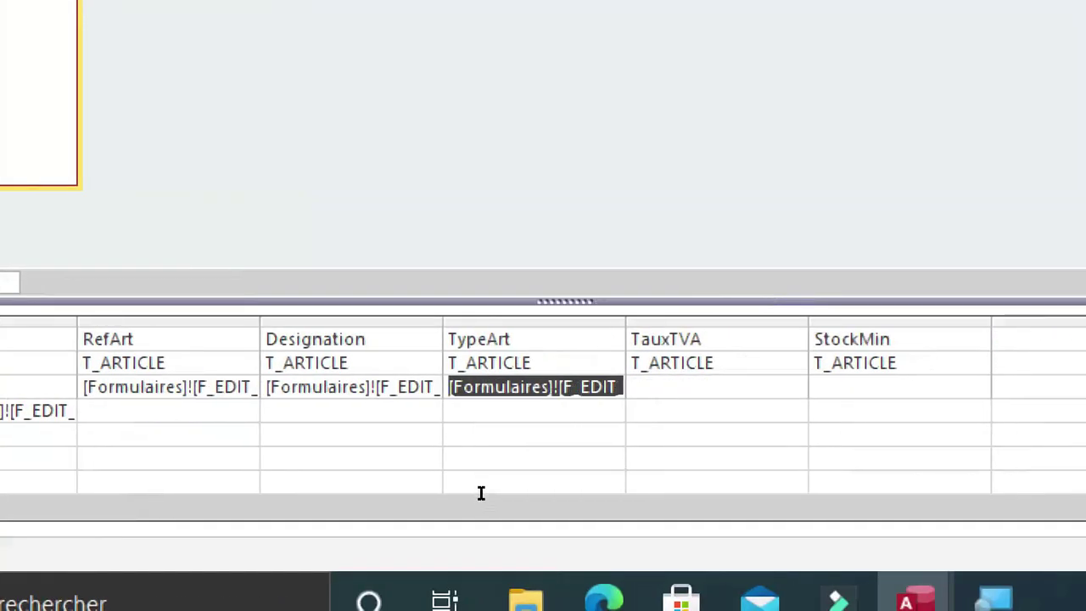
Set TauxTVA's update value to Formulaires![F_EDIT_ARTICLE]![TxtTauxTVA] by adapting the copied TxtDesignation expression in the Expression Builder.
right_click(893, 413)
left_click(754, 293)
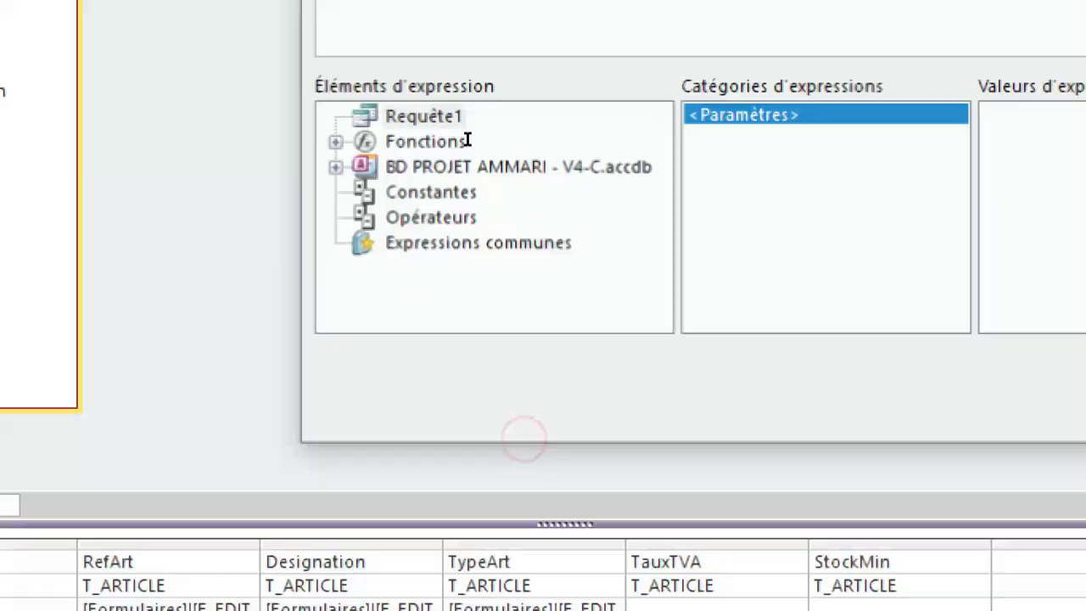
key("ctrl+v")
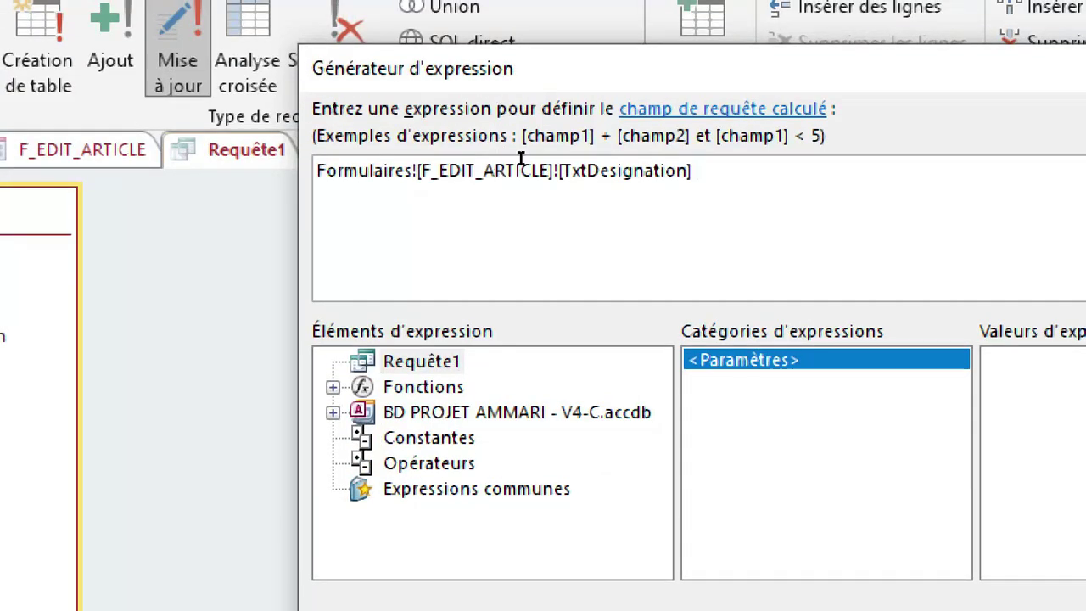
key("BackSpace")
key("BackSpace")
key("BackSpace")
key("BackSpace")
key("BackSpace")
key("BackSpace")
key("BackSpace")
key("BackSpace")
key("BackSpace")
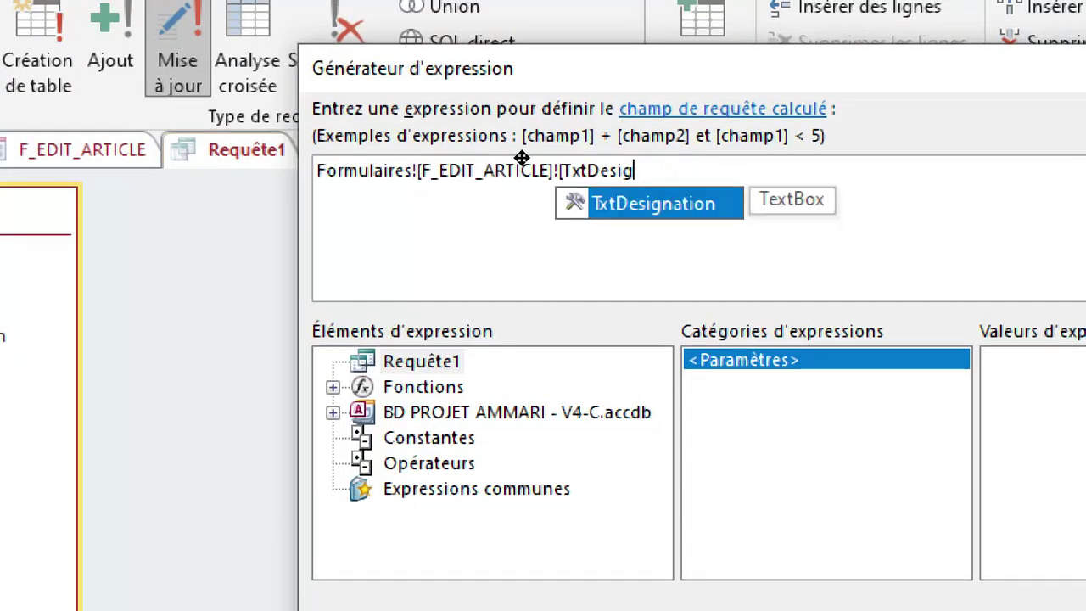
key("BackSpace")
key("BackSpace")
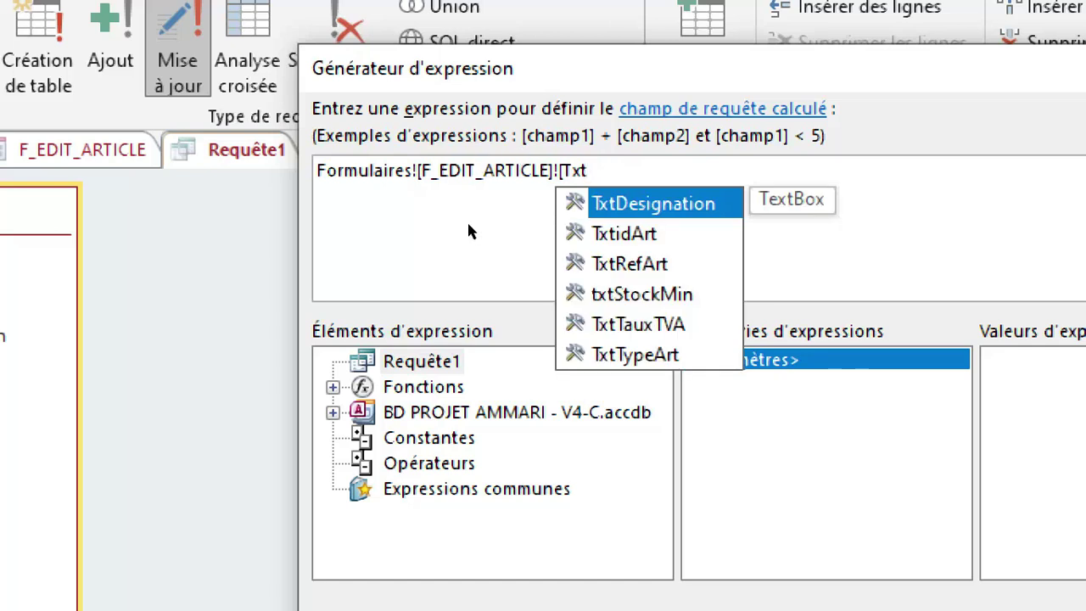
double_click(639, 324)
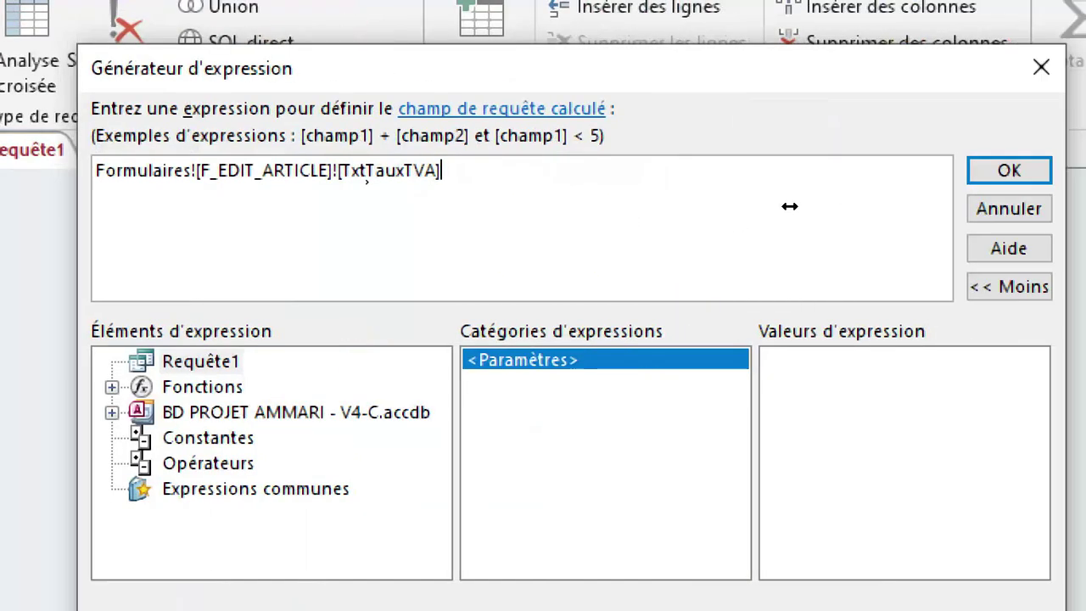
left_click(970, 170)
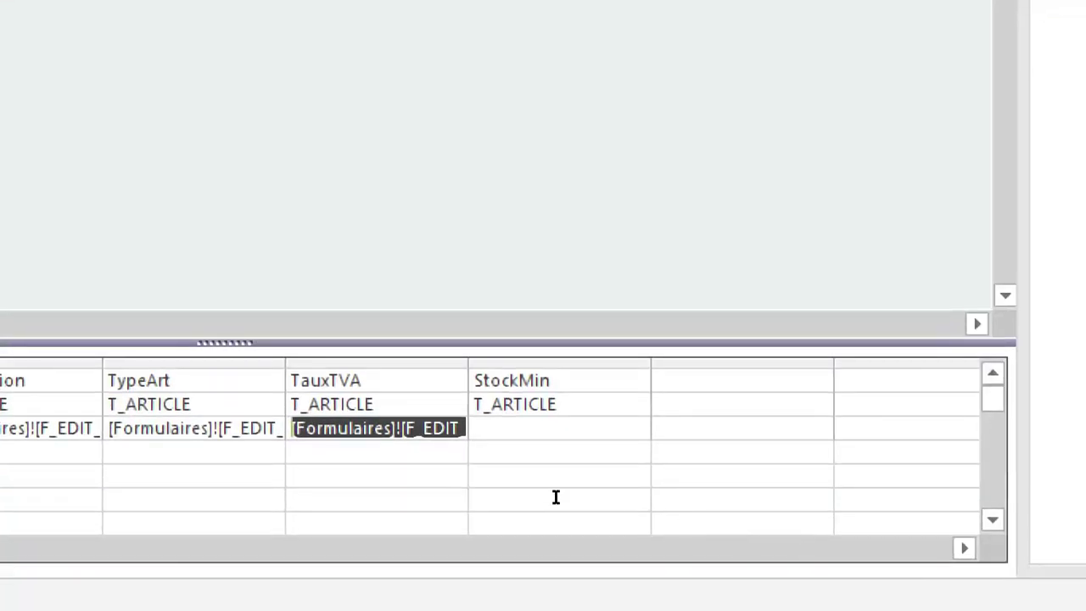
Set StockMin's update value to Formulaires![F_EDIT_ARTICLE]![txtStockMin], reusing the copied TxtDesignation expression in the Expression Builder.
left_click(561, 487)
right_click(570, 486)
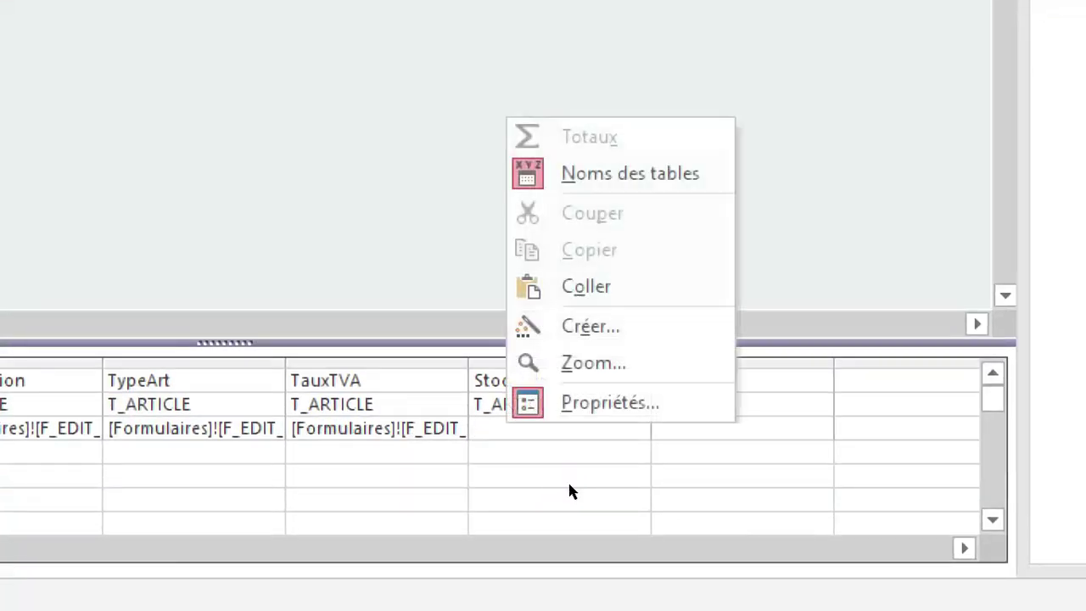
left_click(615, 326)
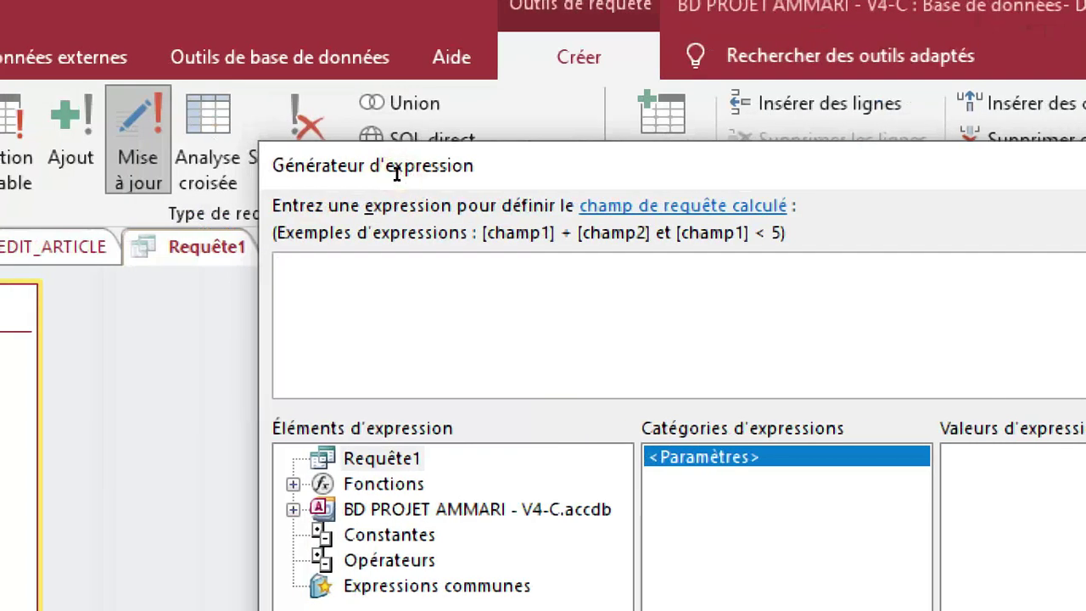
key("ctrl+v")
key("BackSpace")
key("BackSpace")
key("BackSpace")
key("BackSpace")
key("BackSpace")
key("BackSpace")
key("BackSpace")
key("BackSpace")
key("BackSpace")
key("BackSpace")
key("BackSpace")
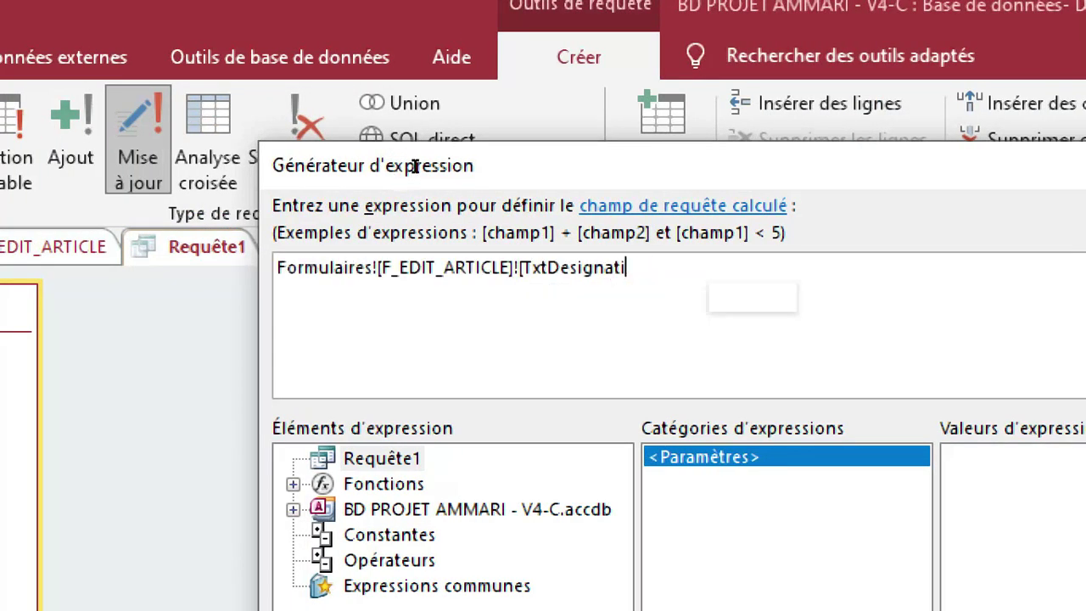
key("BackSpace")
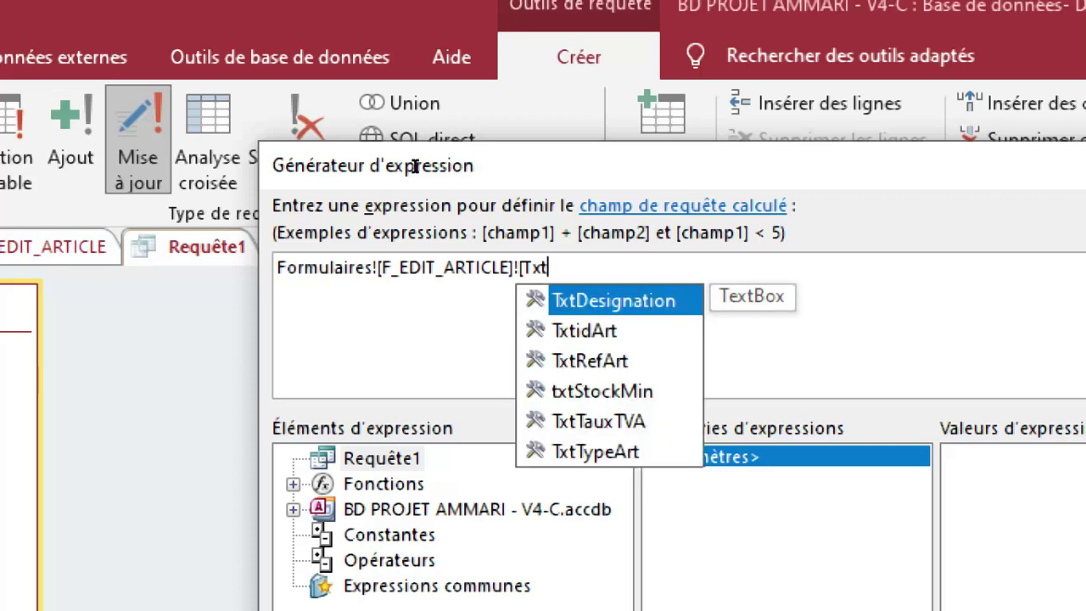
type("s")
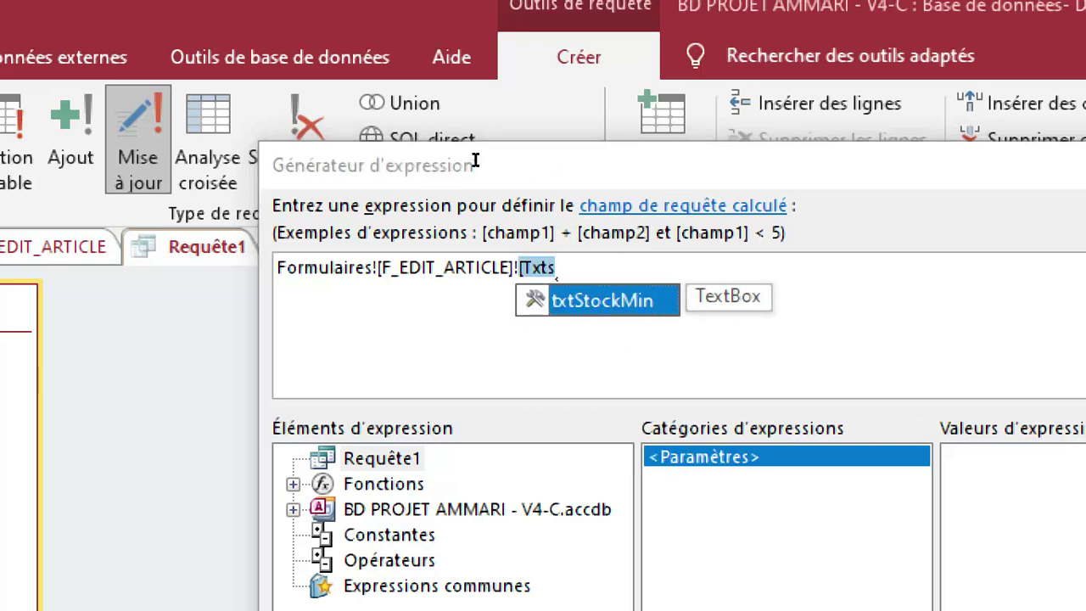
key("Tab")
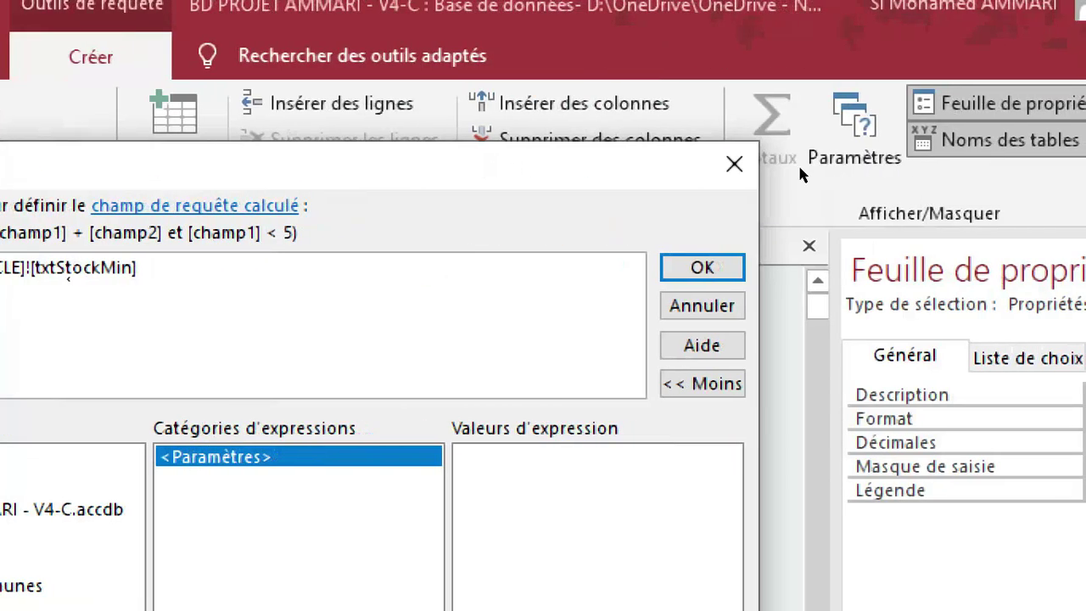
key("Return")
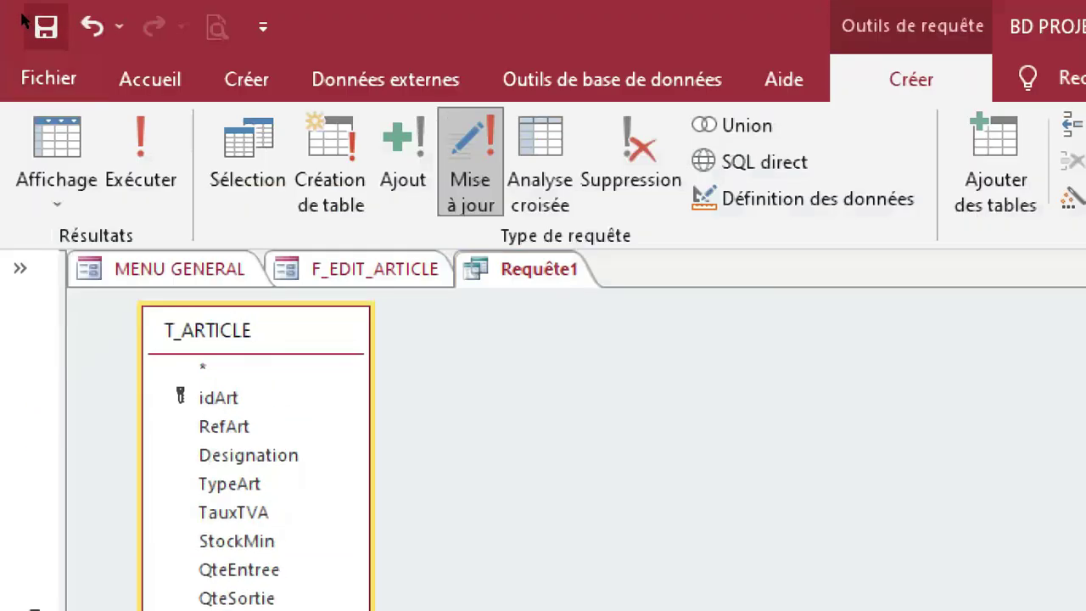
Save the update query as R_EDIT_ARTICLE and close it.
left_click(28, 22)
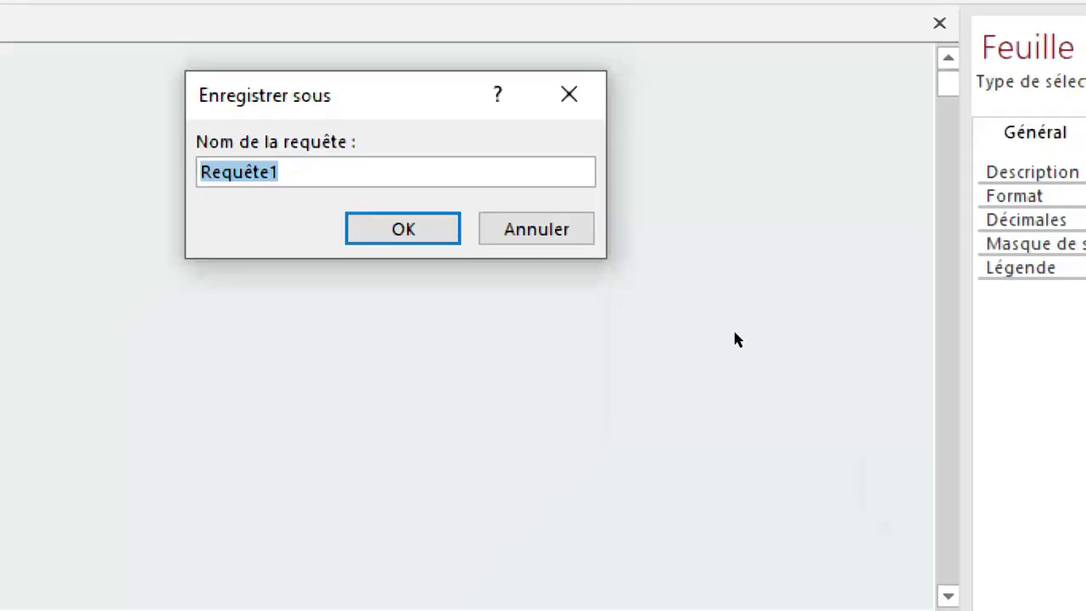
type("R")
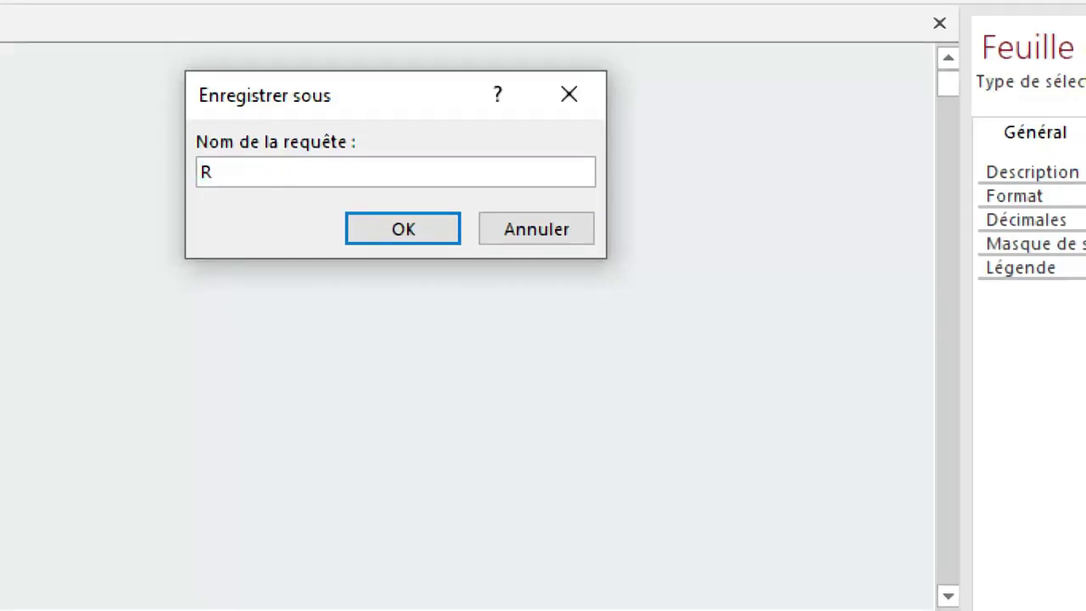
type("_EDIT_ARTICLE")
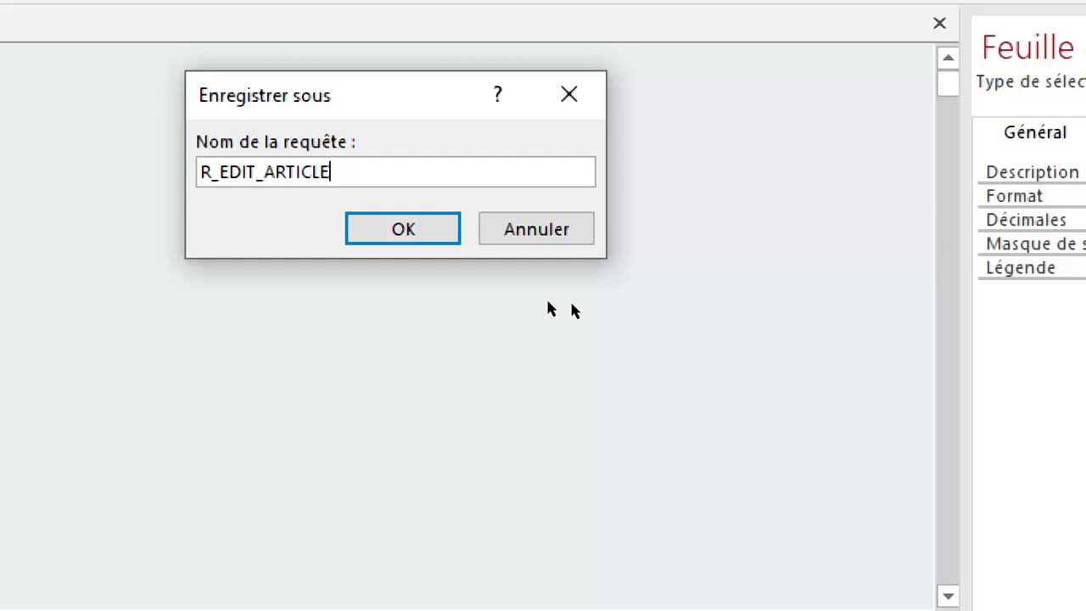
left_click(543, 240)
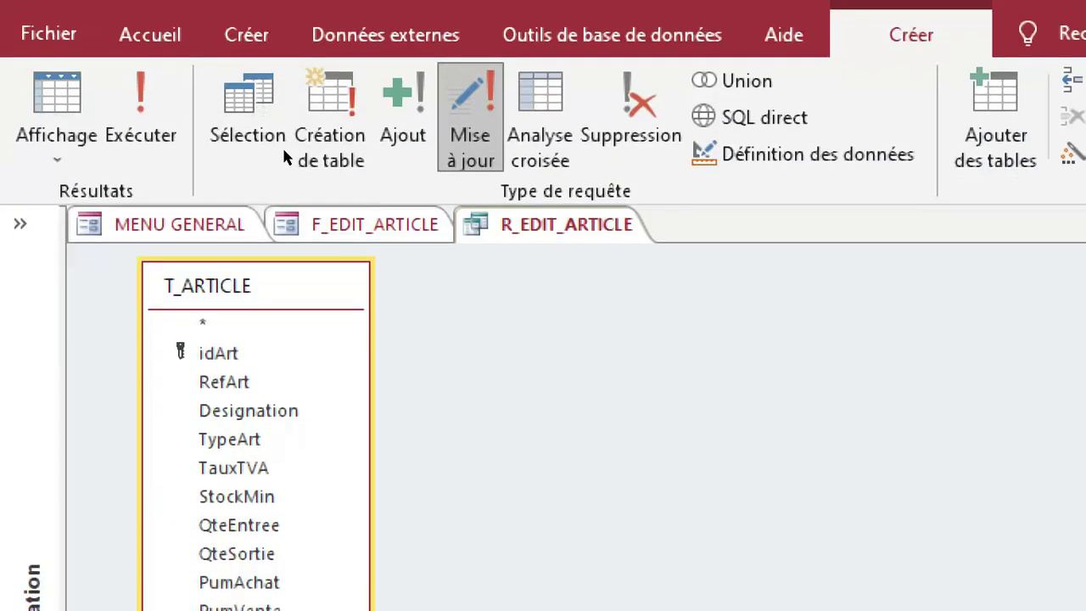
right_click(544, 221)
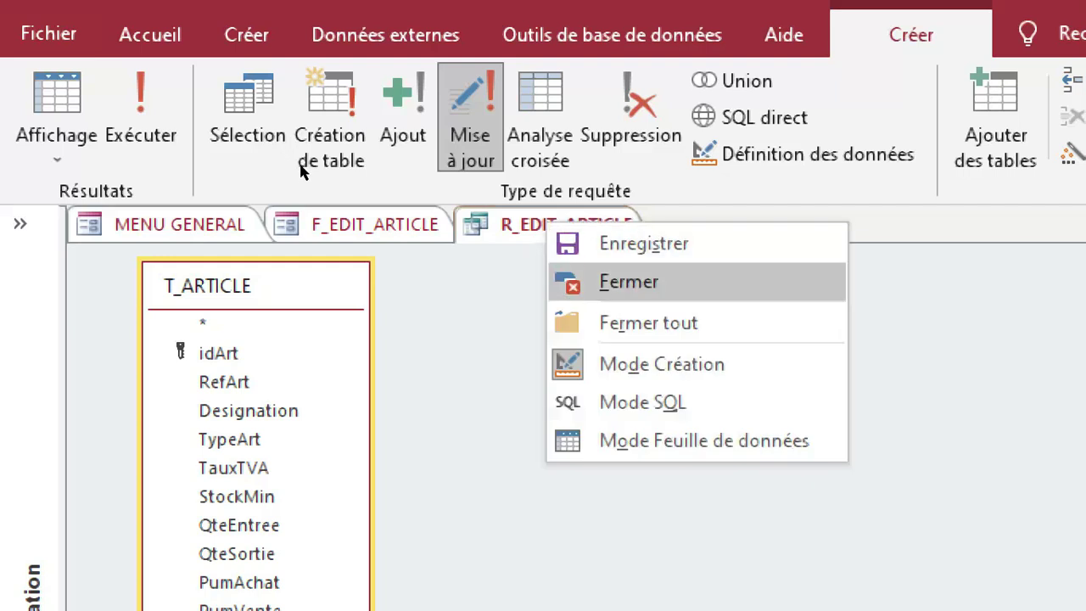
left_click(603, 282)
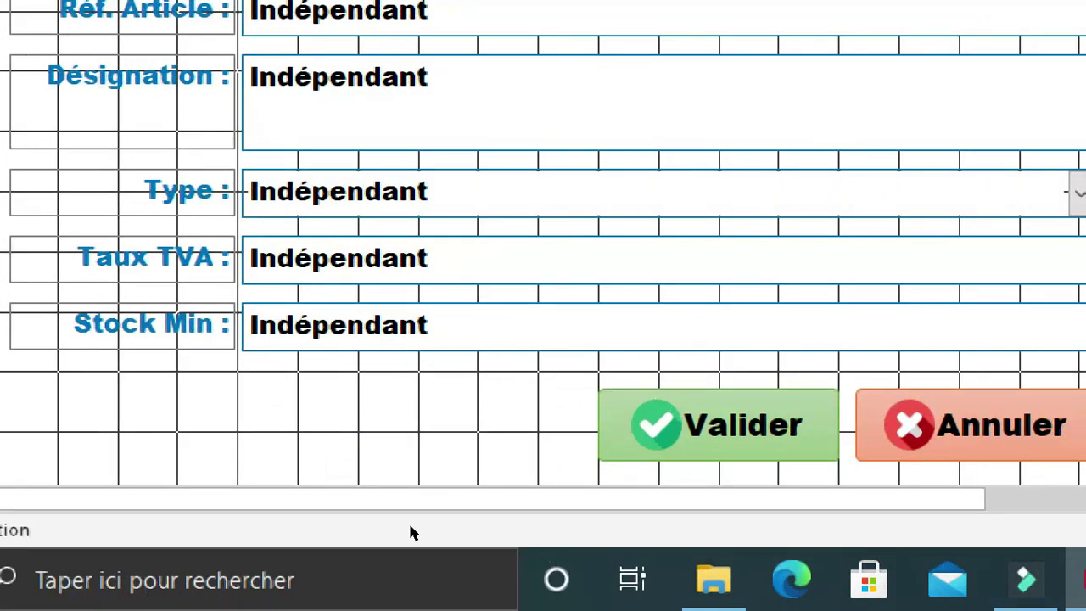
Open the embedded macro behind the Au clic event of the F_EDIT_ARTICLE form's Valider button.
left_click(404, 522)
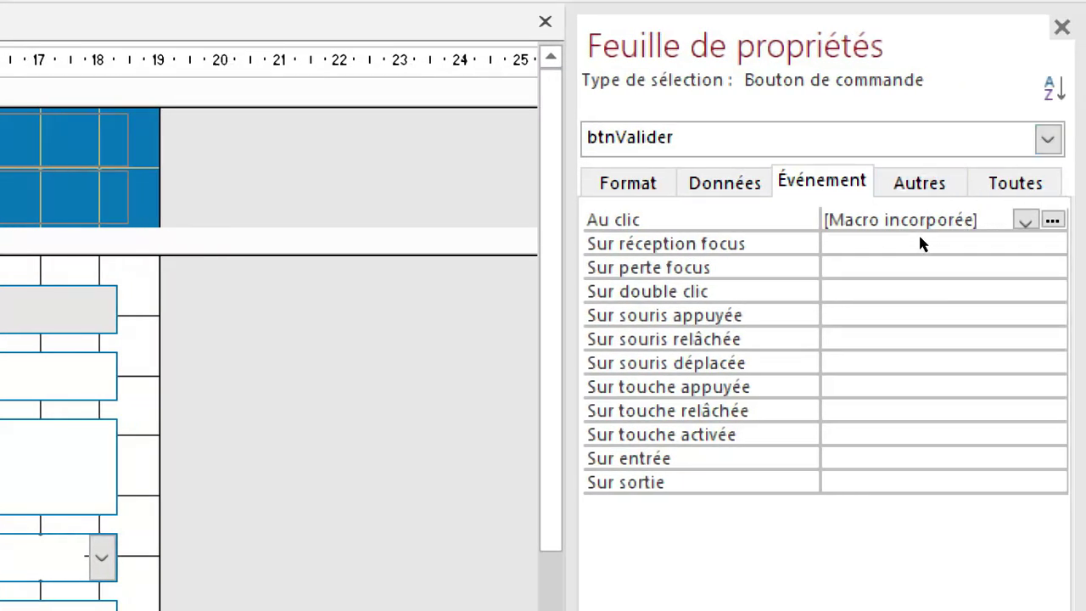
left_click(917, 224)
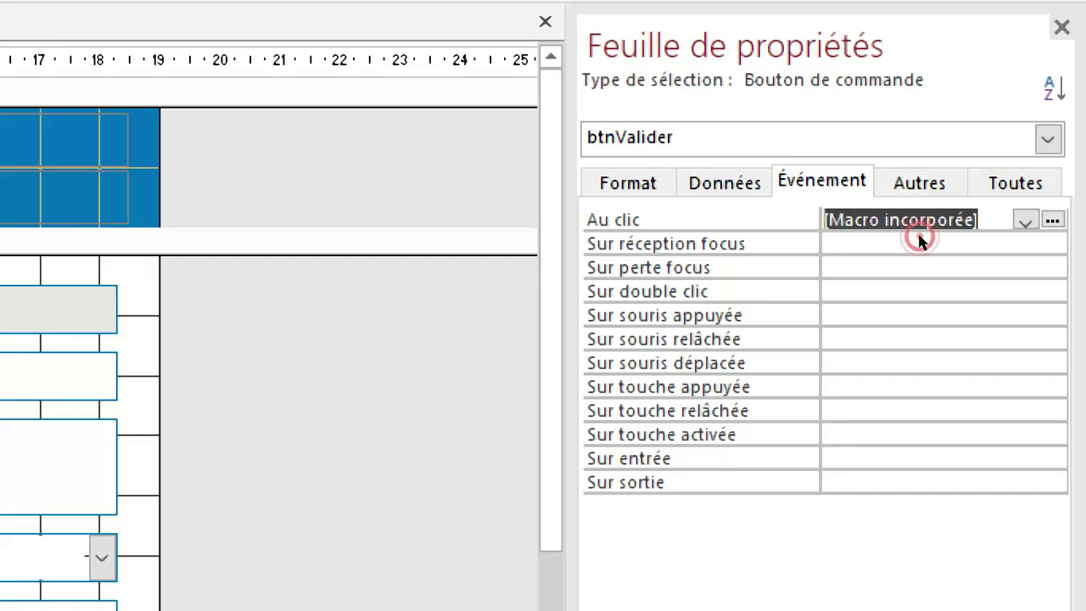
left_click(1053, 222)
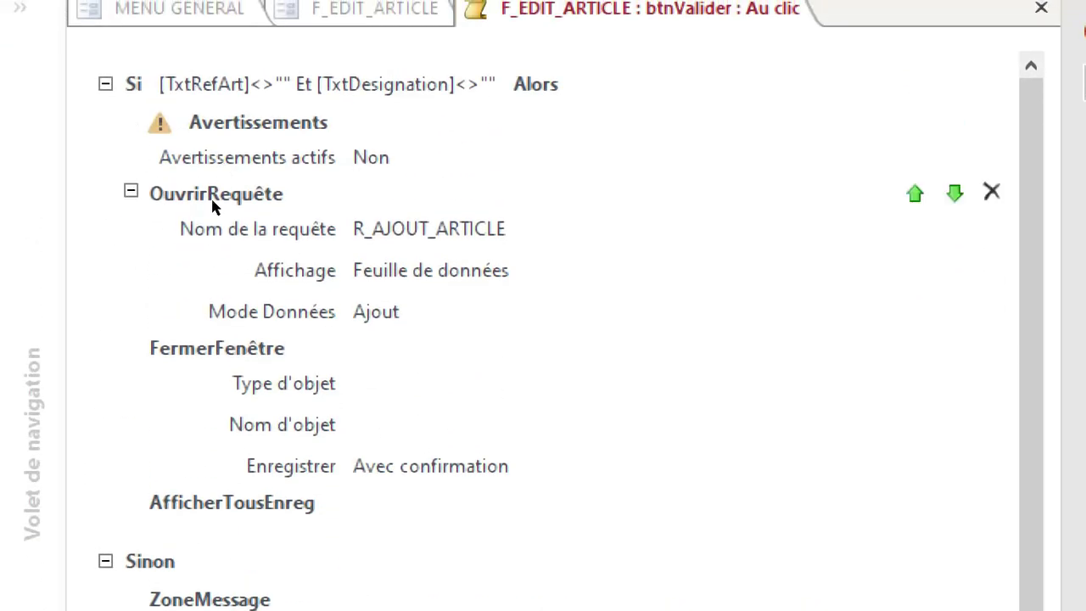
Change the query opened by the macro's OuvrirRequête action to R_EDIT_ARTICLE.
left_click(103, 241)
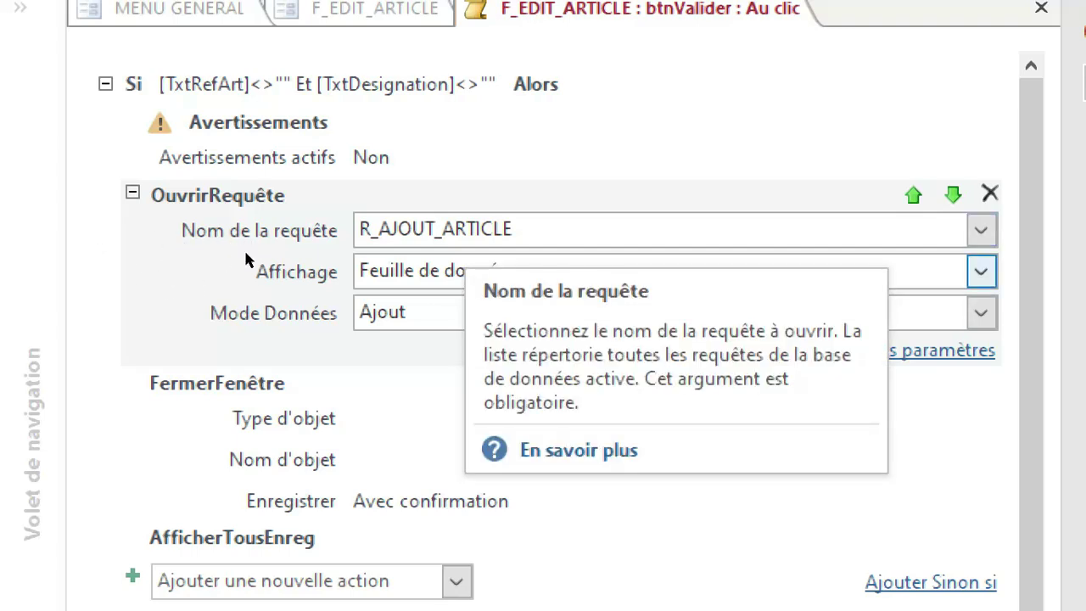
left_click(483, 245)
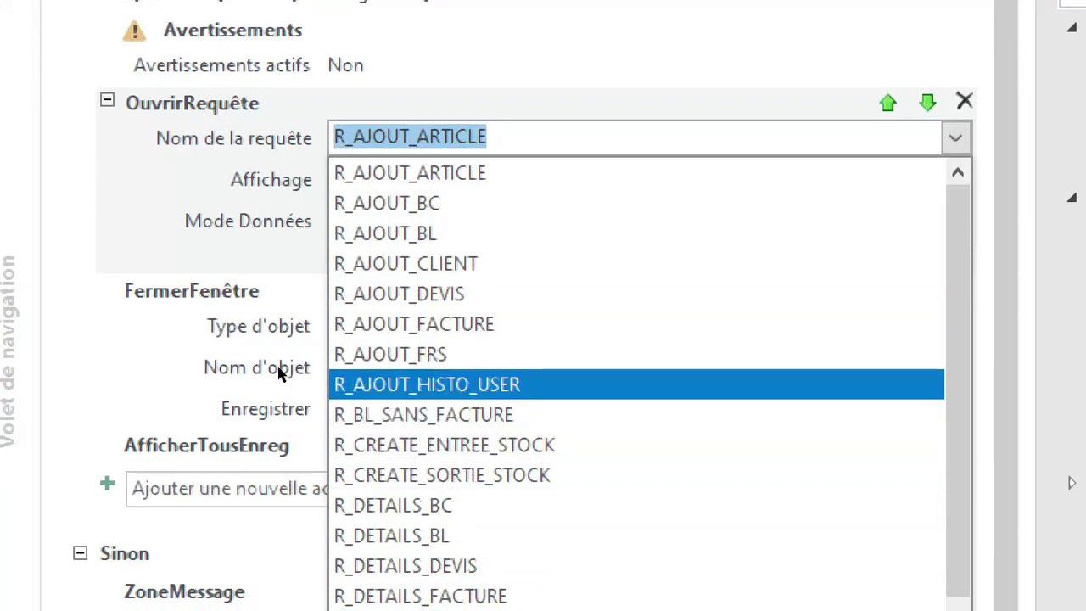
scroll(271, 365, "down", 3)
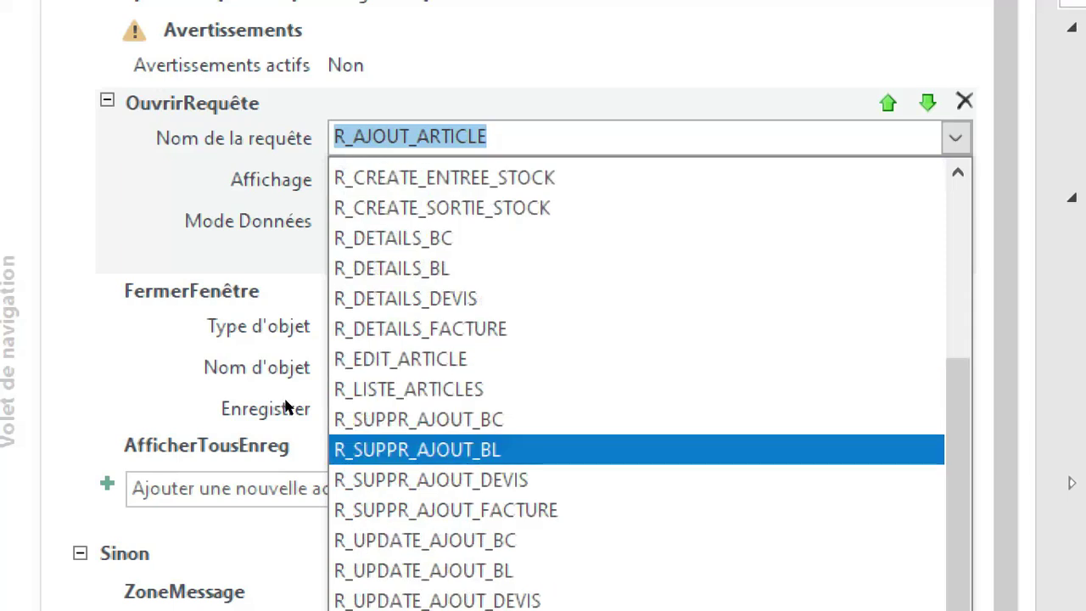
left_click(217, 365)
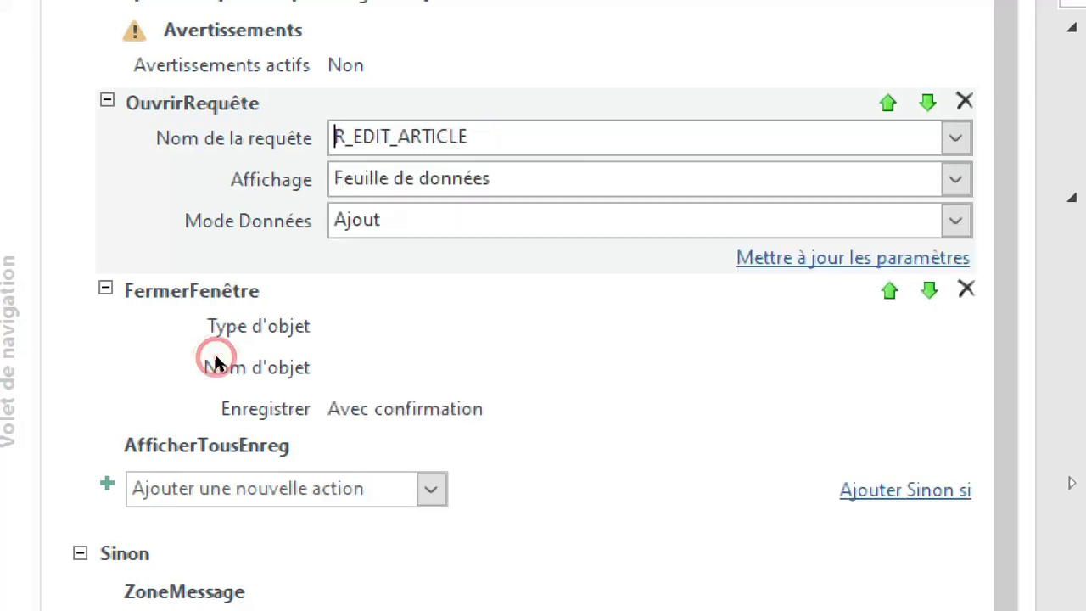
Set the data mode of the OuvrirRequête action to Modification.
left_click(211, 291)
key("alt+Down")
key("Down")
key("Return")
left_click(244, 291)
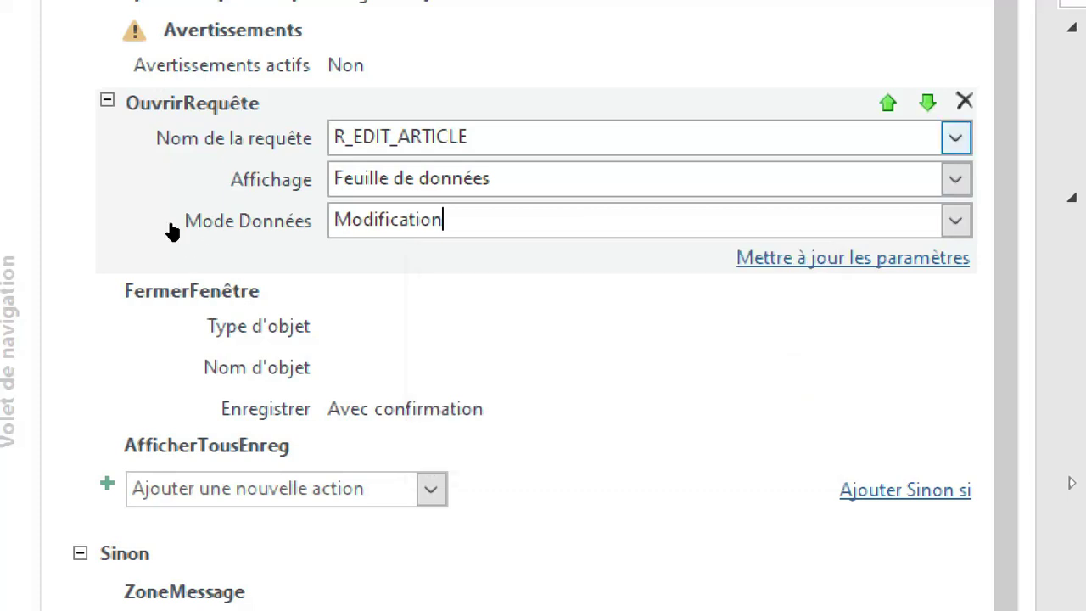
left_click(142, 258)
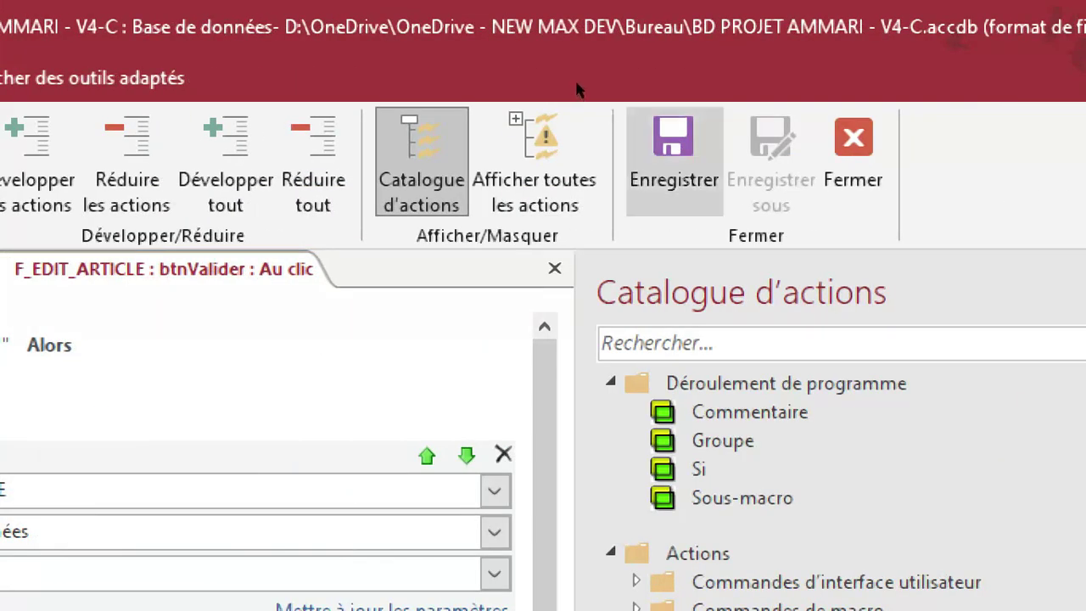
Save and close the Valider button's macro, and close the F_EDIT_ARTICLE form.
left_click(675, 161)
left_click(853, 160)
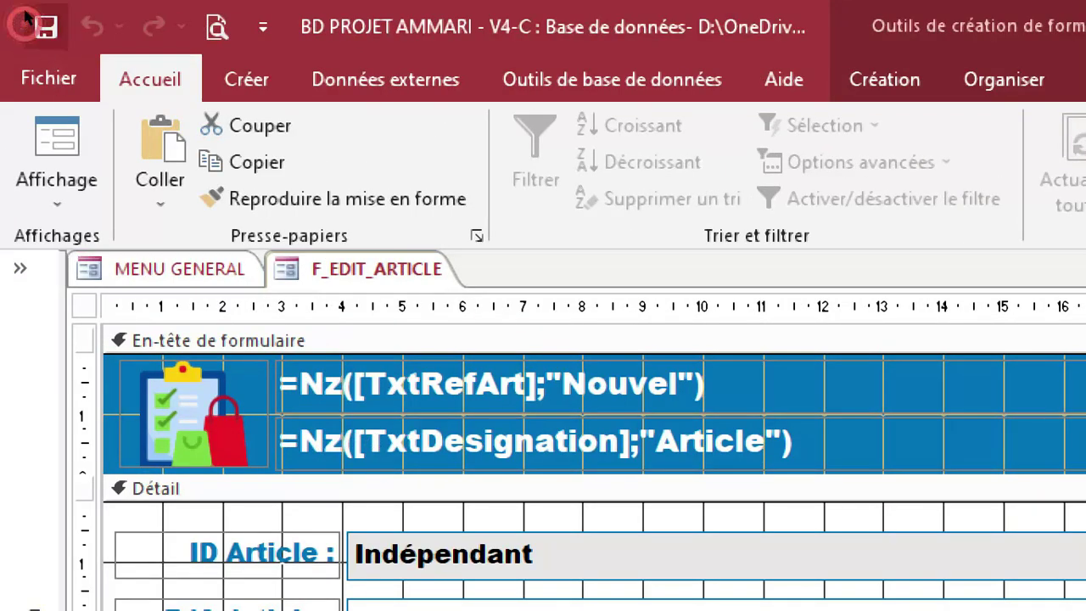
right_click(368, 267)
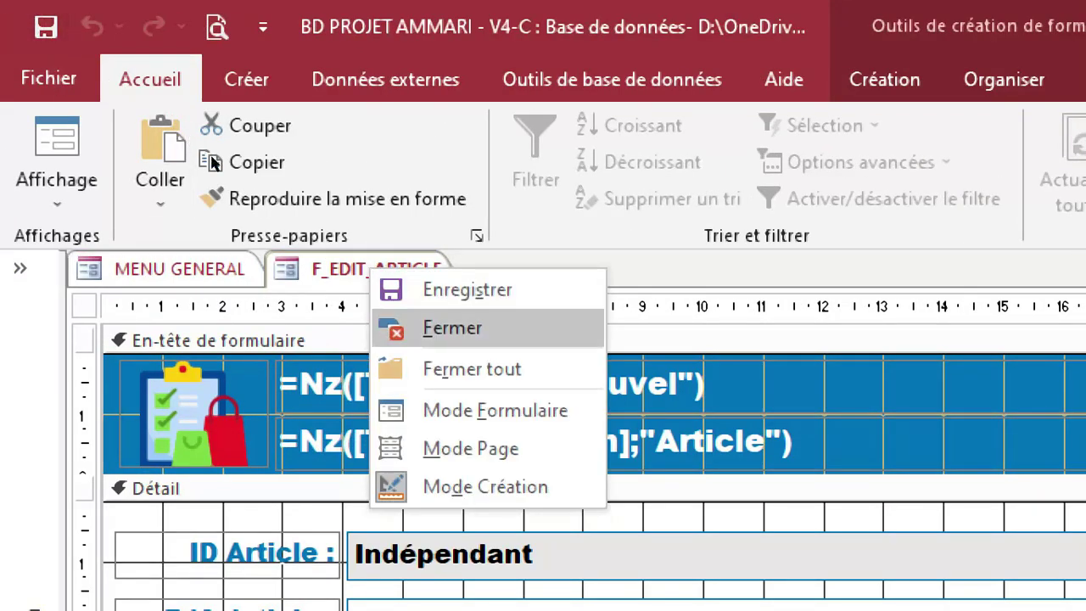
left_click(424, 326)
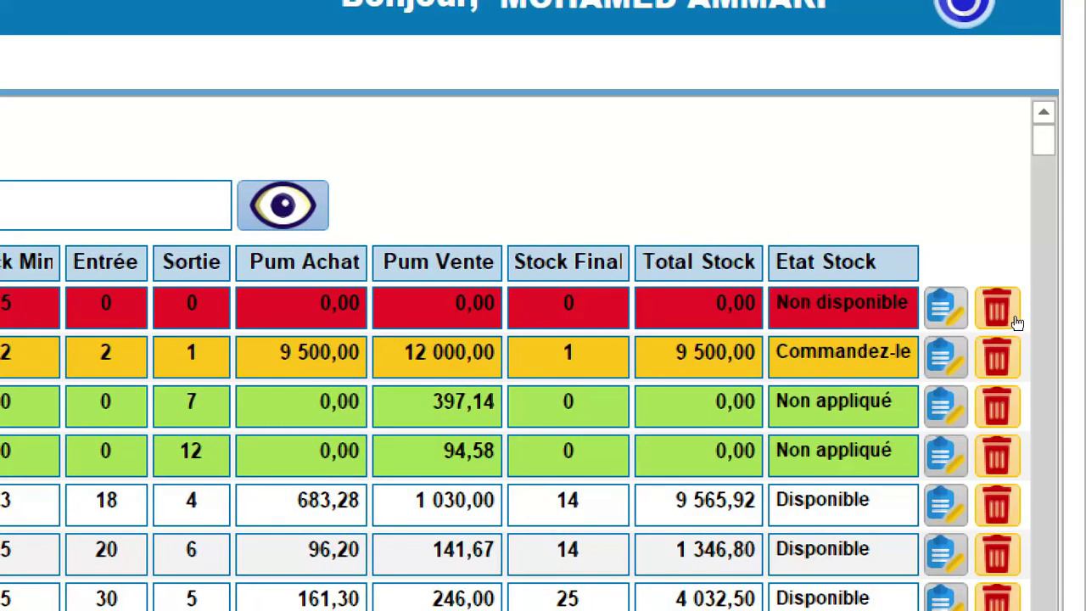
Open article 16 for editing from the article list and change its reference to T460S and its designation to PC PORTABLE LENOVO T460S.
left_click(1015, 321)
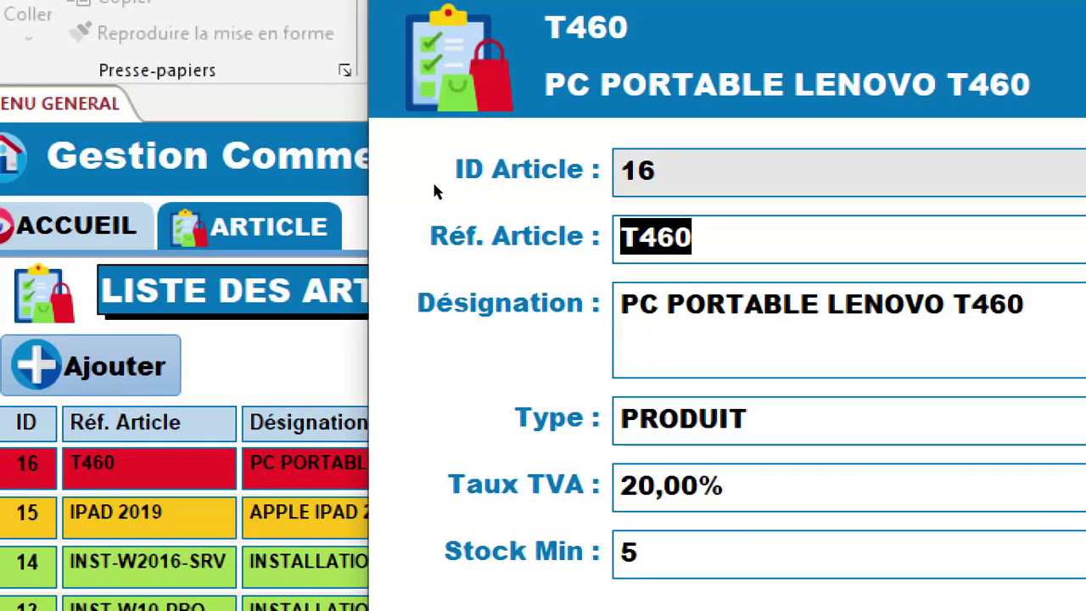
left_click(424, 201)
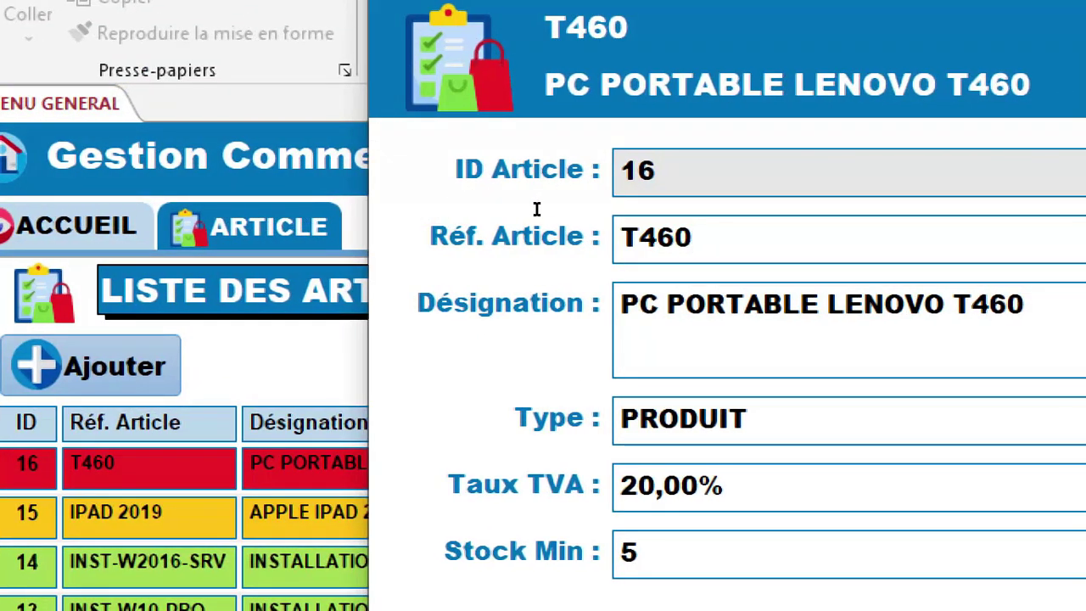
type("S")
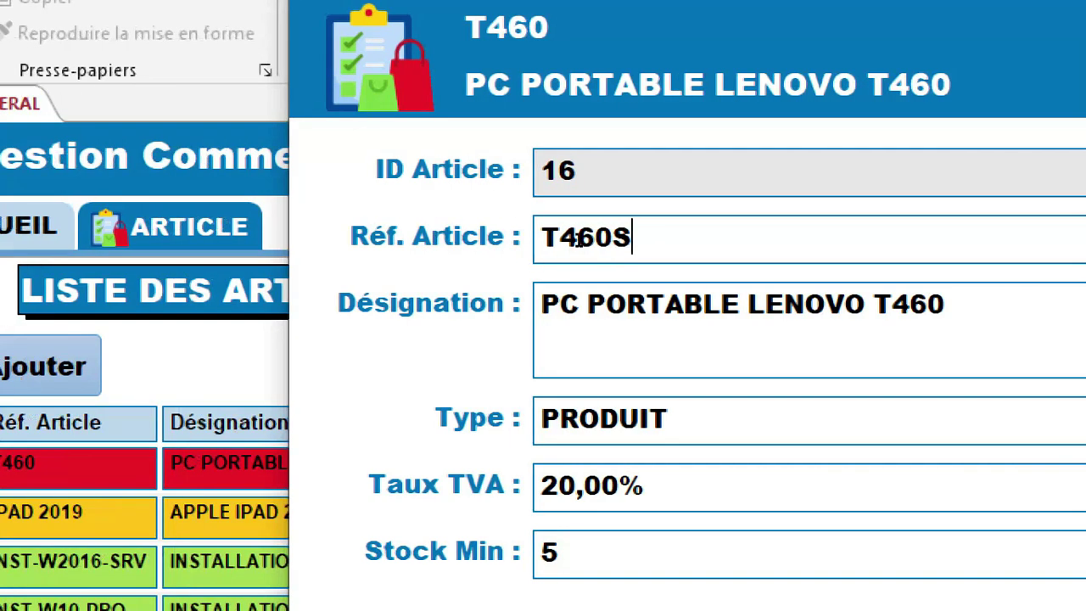
key("Tab")
type("S")
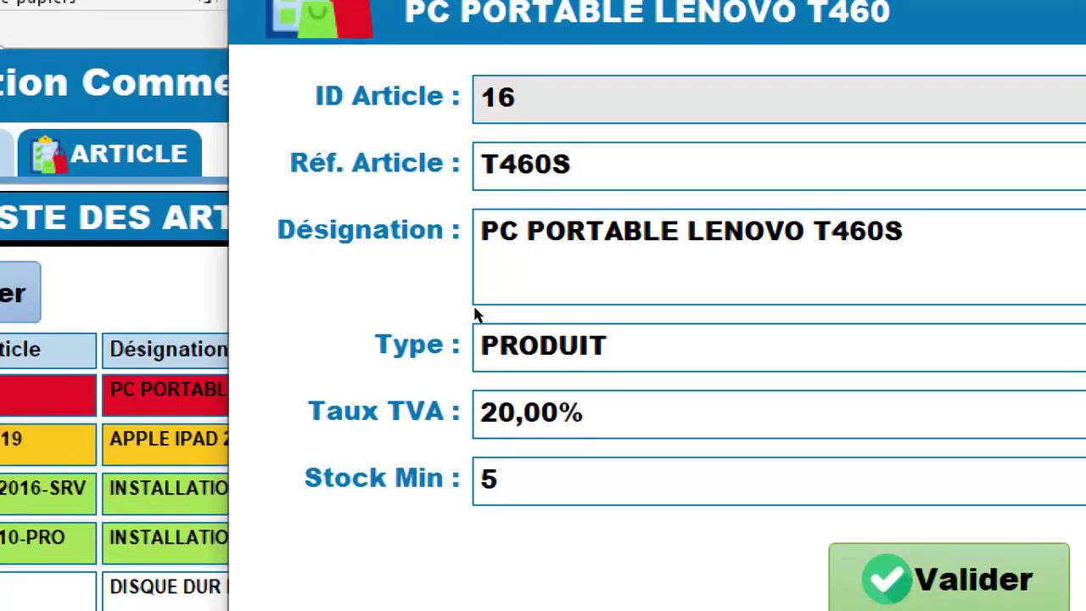
Set the type of article 16 to SERVICE in the edit form.
key("Tab")
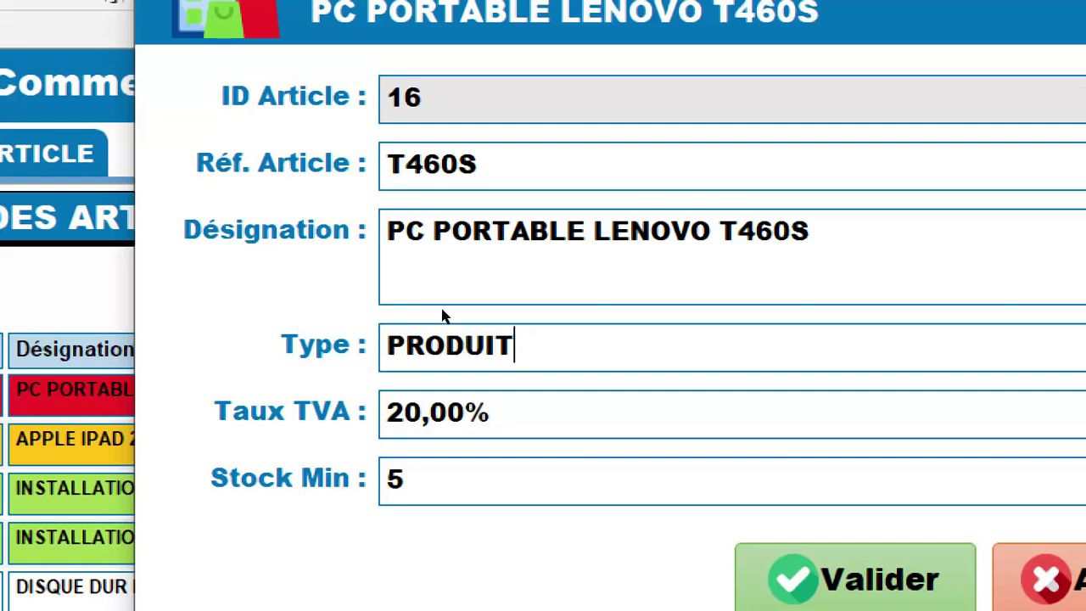
key("alt+Down")
key("Down")
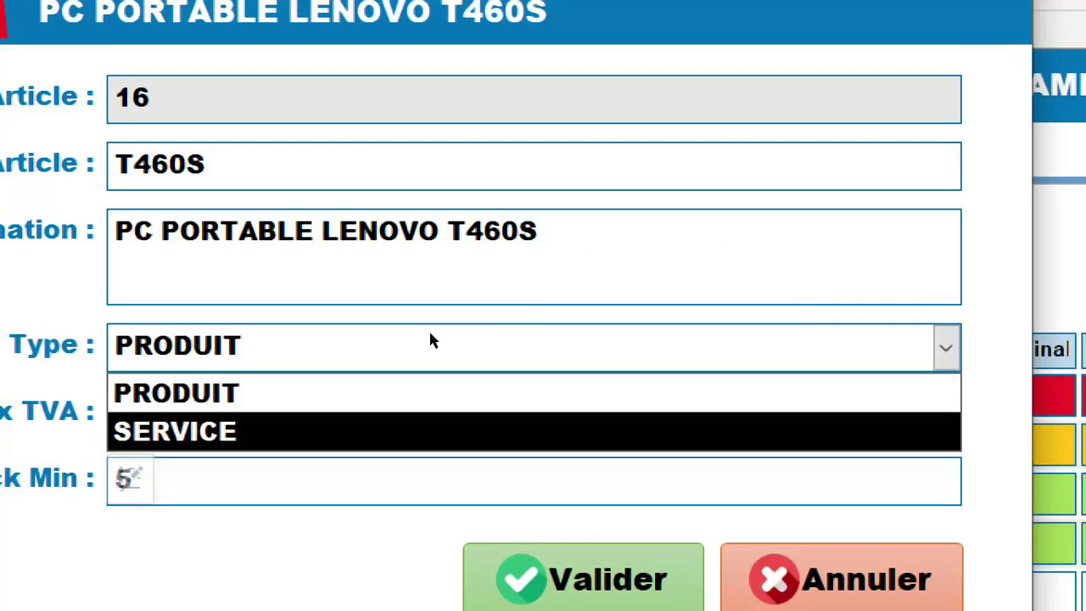
left_click(429, 334)
left_click(376, 237)
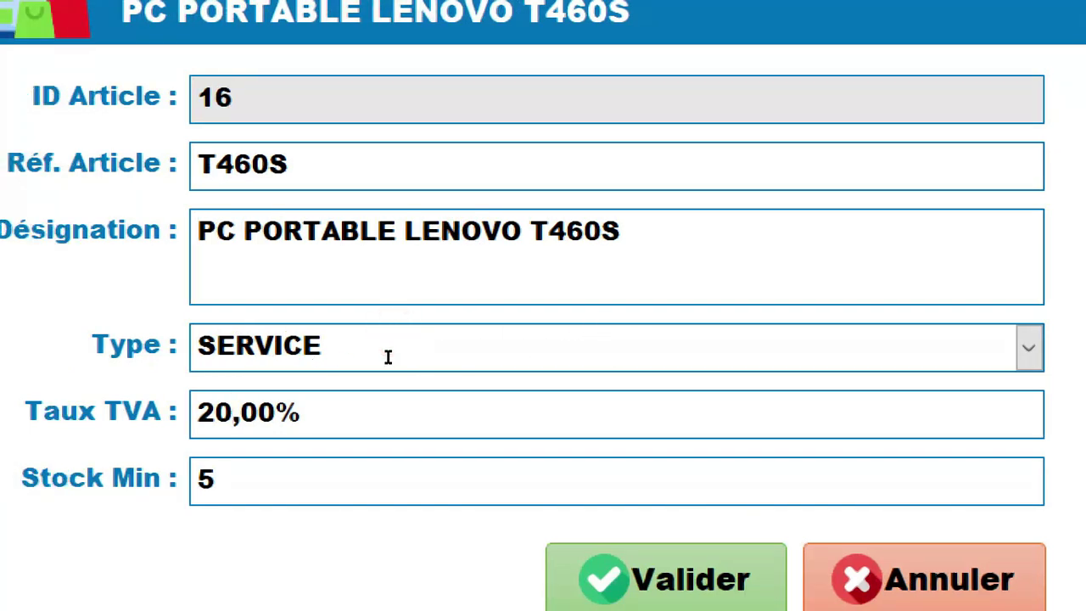
Set the article's VAT rate to 14% and its minimum stock to 10, and validate the changes.
key("Tab")
type("10")
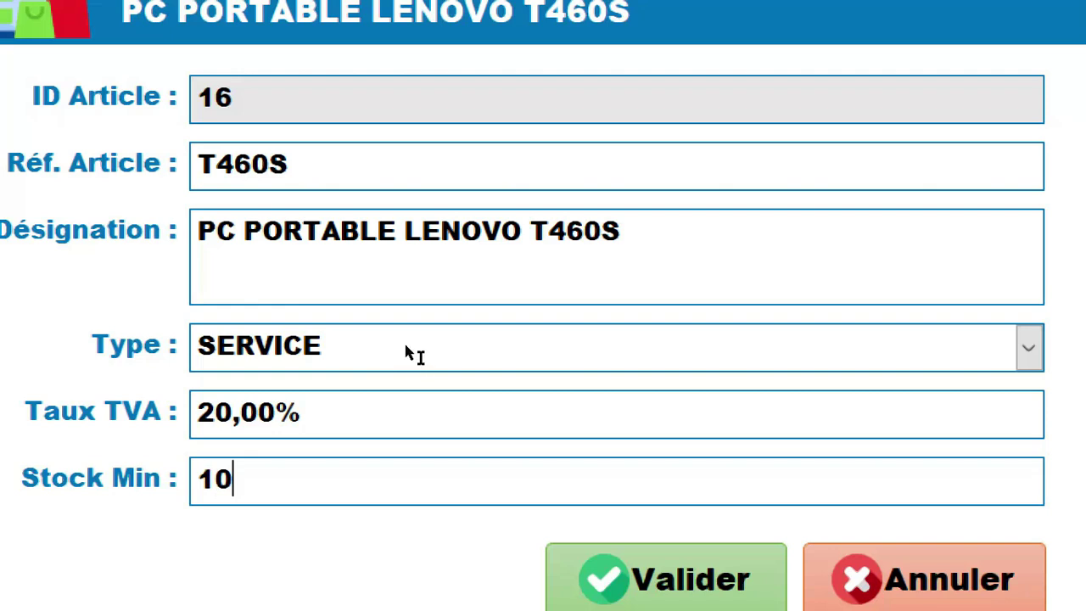
left_click(392, 329)
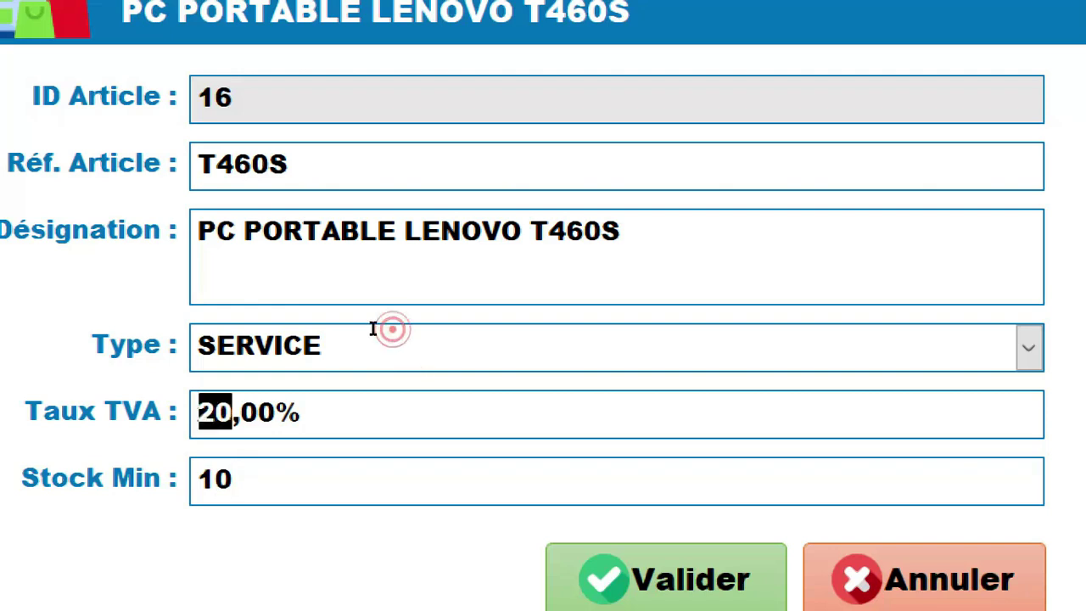
type("14")
left_click(417, 359)
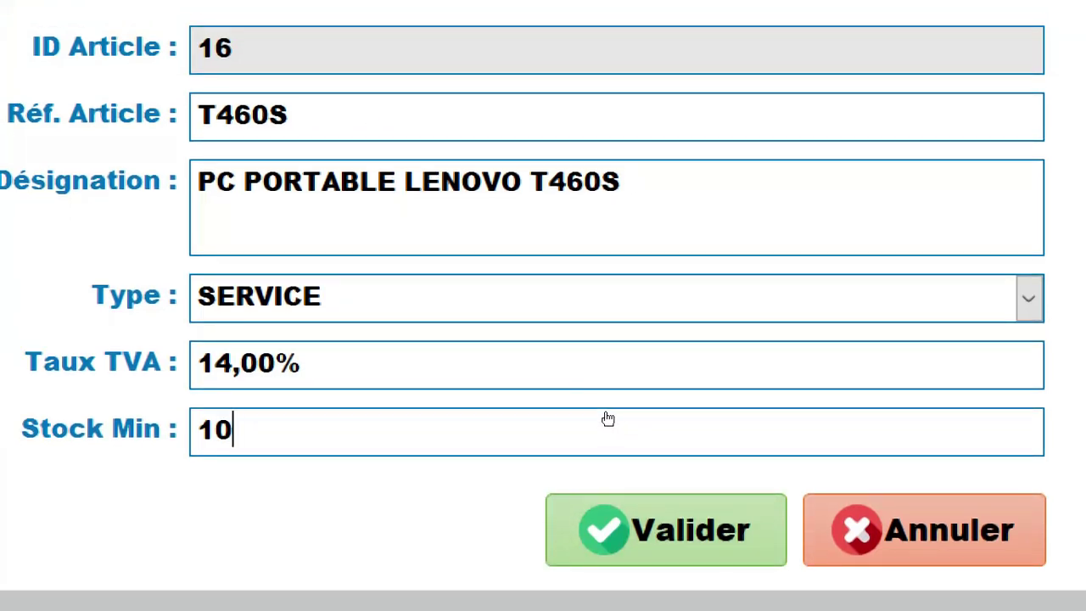
left_click(608, 530)
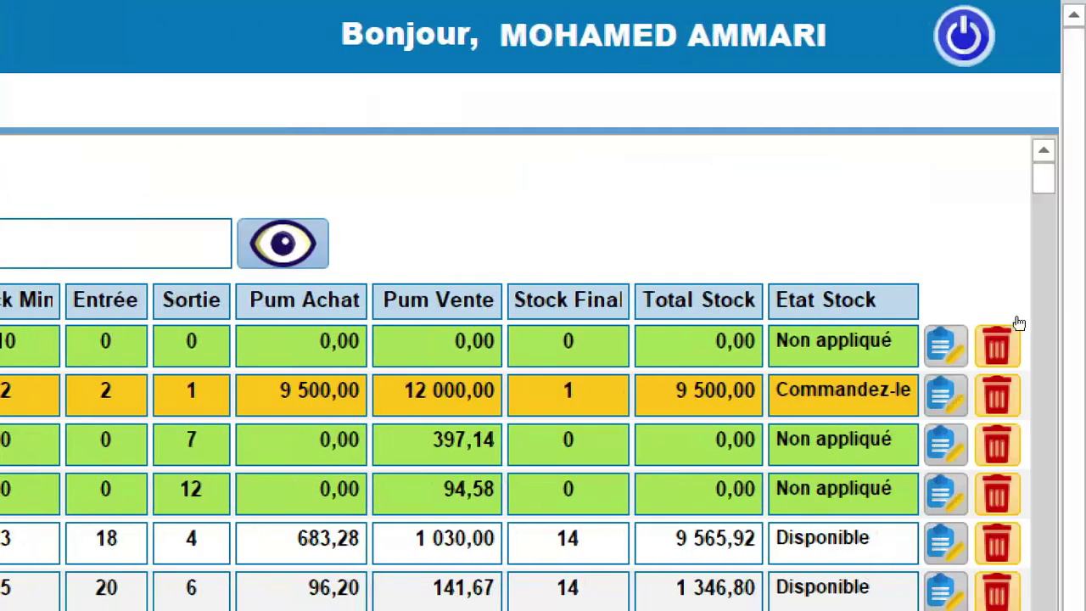
Reopen article 16 for editing and change its reference to T460 and its designation to PC PORTABLE LENOVO T460.
left_click(945, 344)
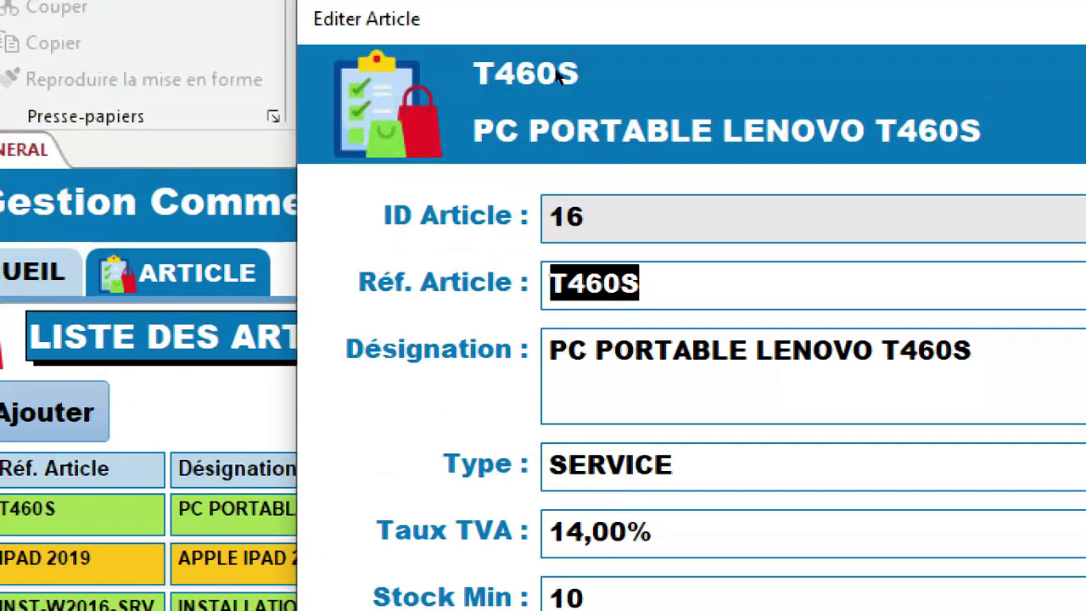
key("End")
key("BackSpace")
left_click(611, 241)
key("End")
key("BackSpace")
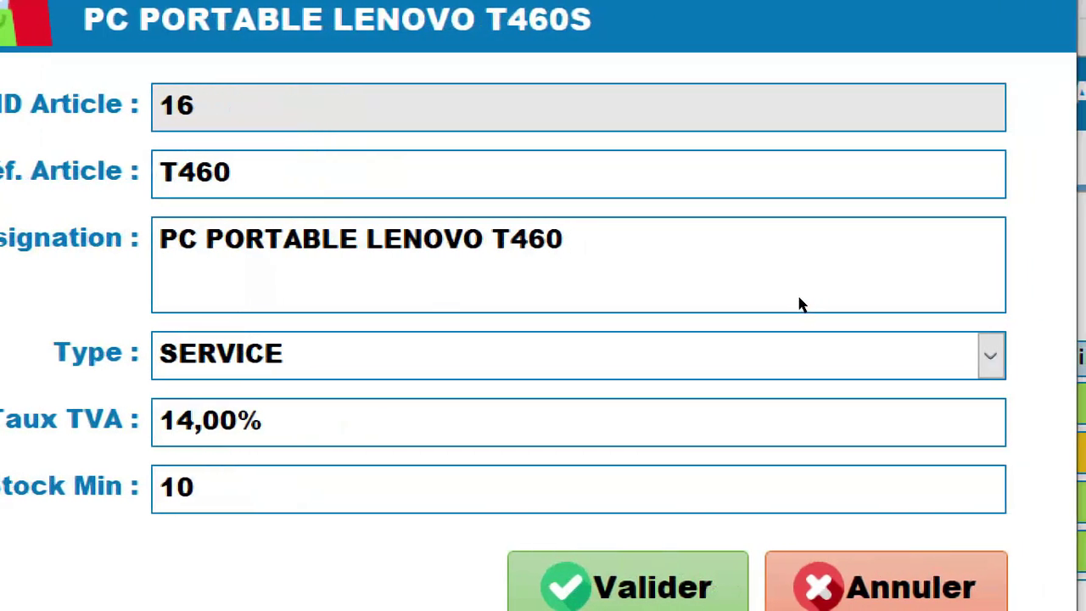
Set the article's type to PRODUIT, VAT rate to 20% and minimum stock to 5, and validate the changes.
left_click(991, 355)
left_click(408, 318)
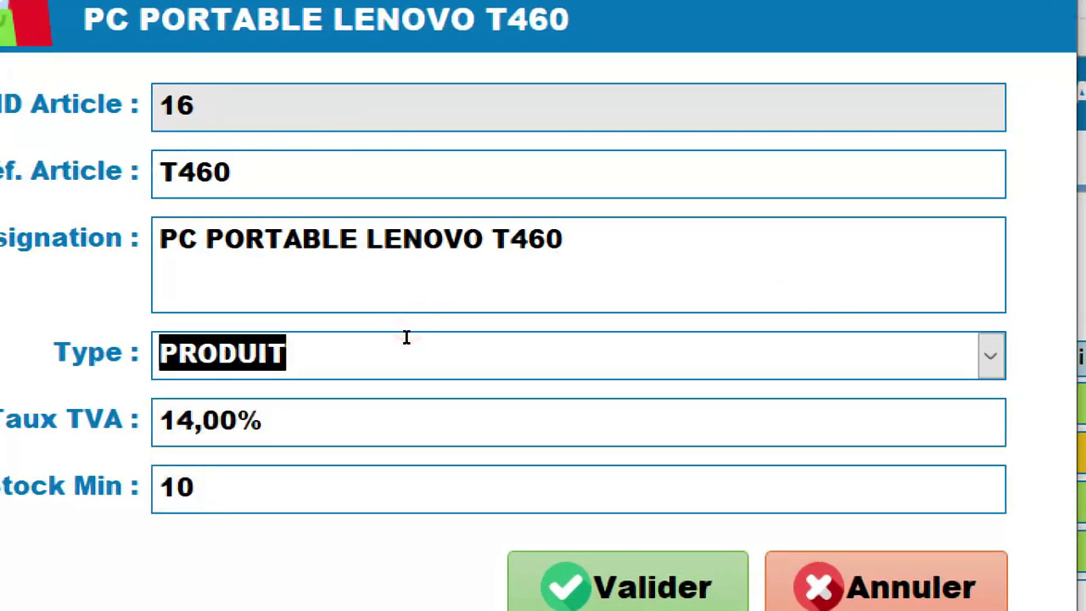
left_click(390, 326)
double_click(390, 326)
type("29")
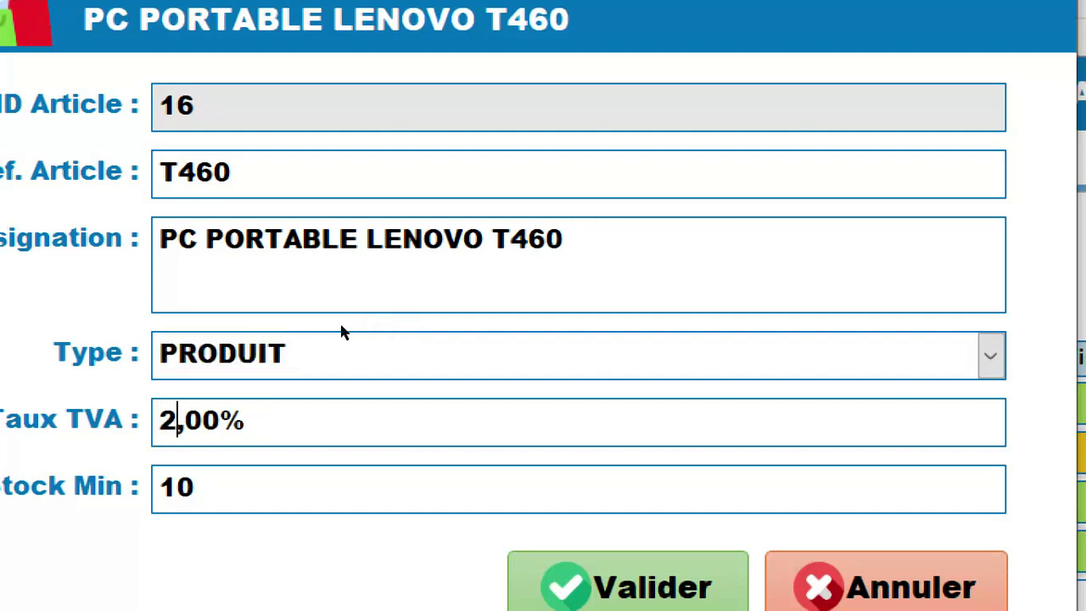
key("BackSpace")
type("0")
double_click(395, 357)
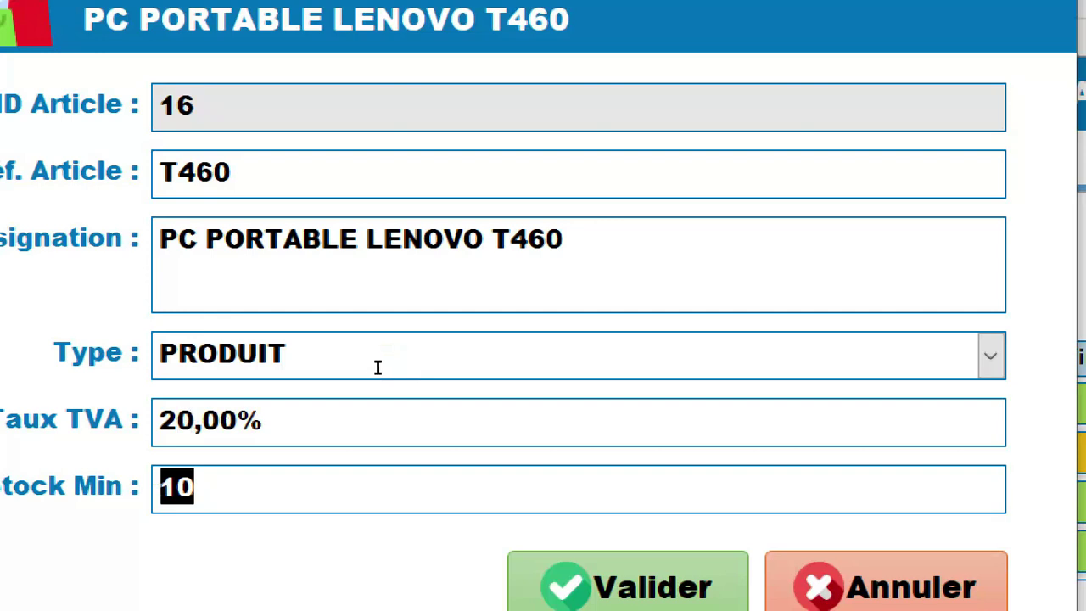
type("5")
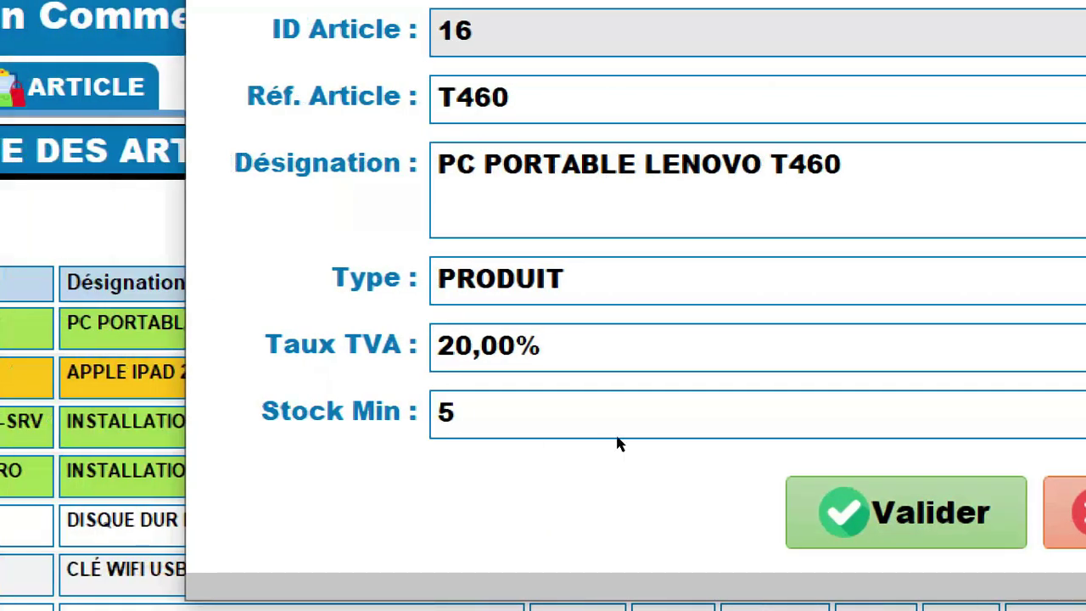
key("Return")
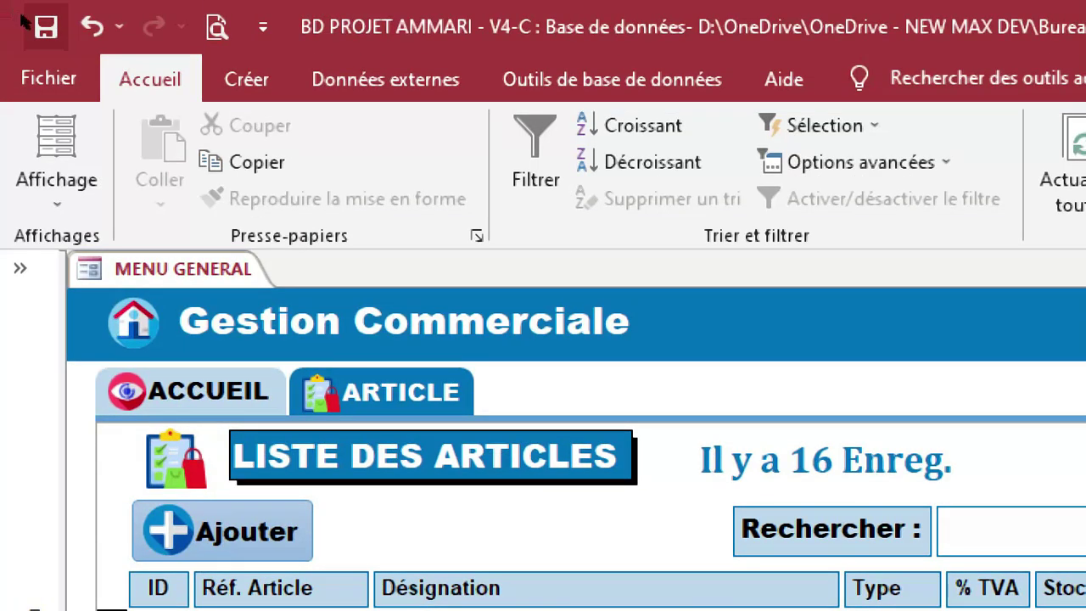
In the other open Access database, request deletion of the IPAD 2019 article to view its confirmation message, and decline it.
left_click(25, 18)
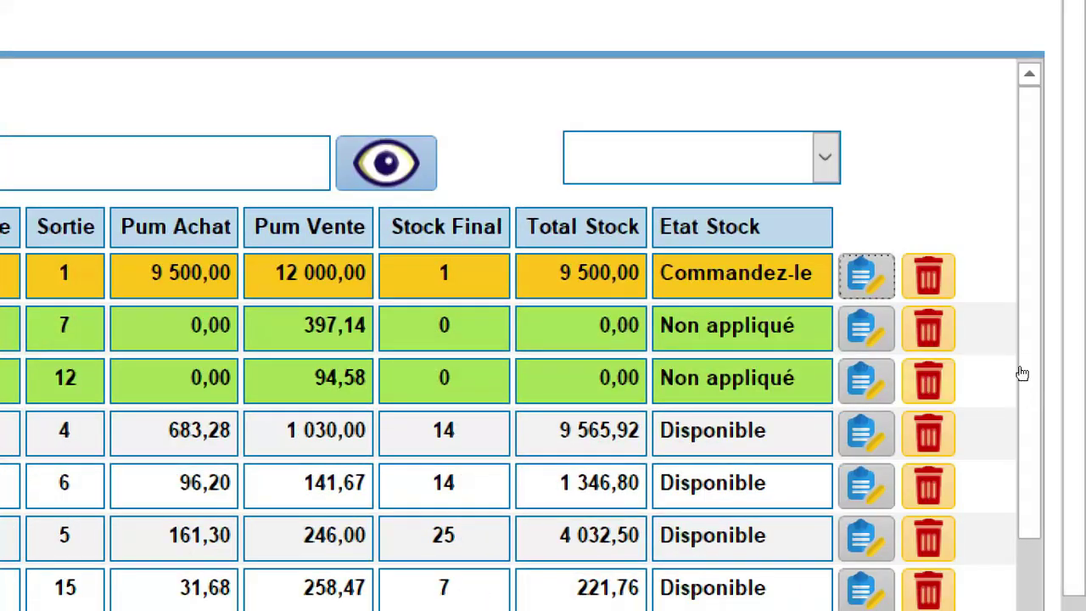
left_click(1002, 323)
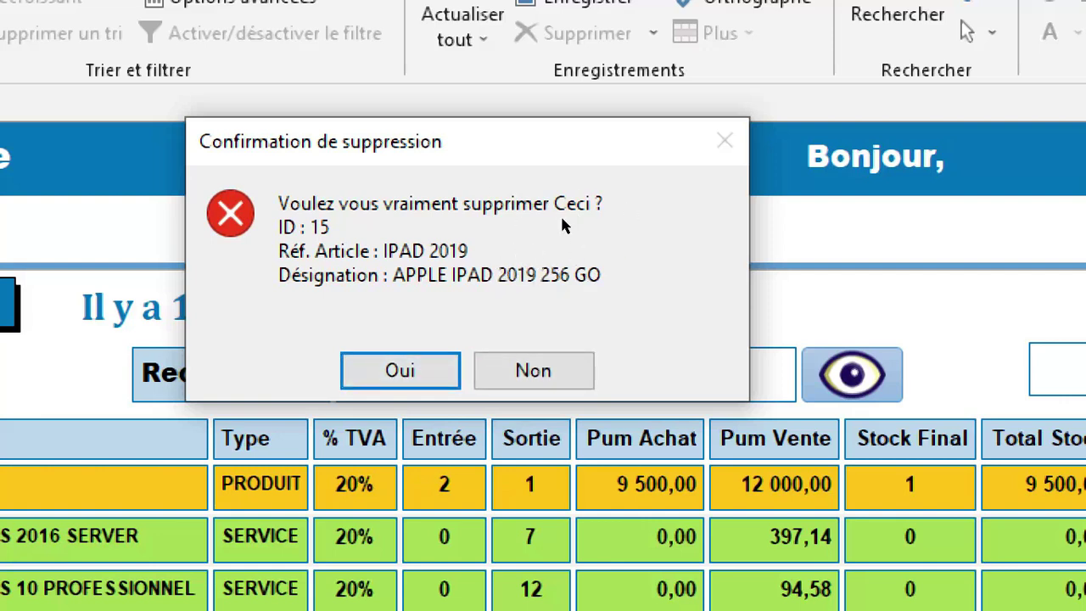
left_click(589, 271)
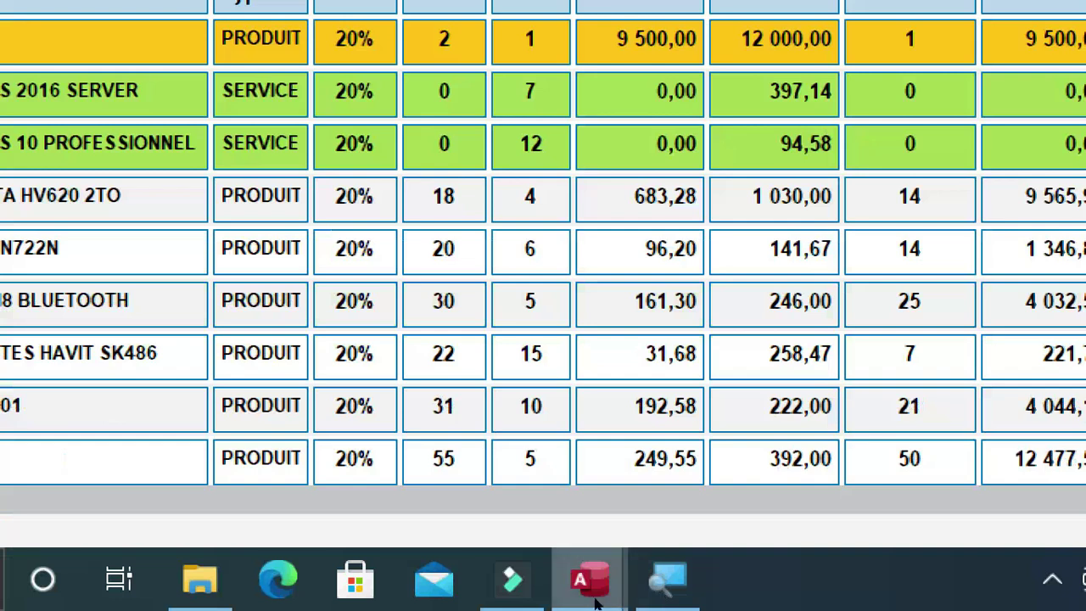
Switch back to the working database and create a macro for the click event of the btnSuppr button in the article list.
mouse_move(594, 598)
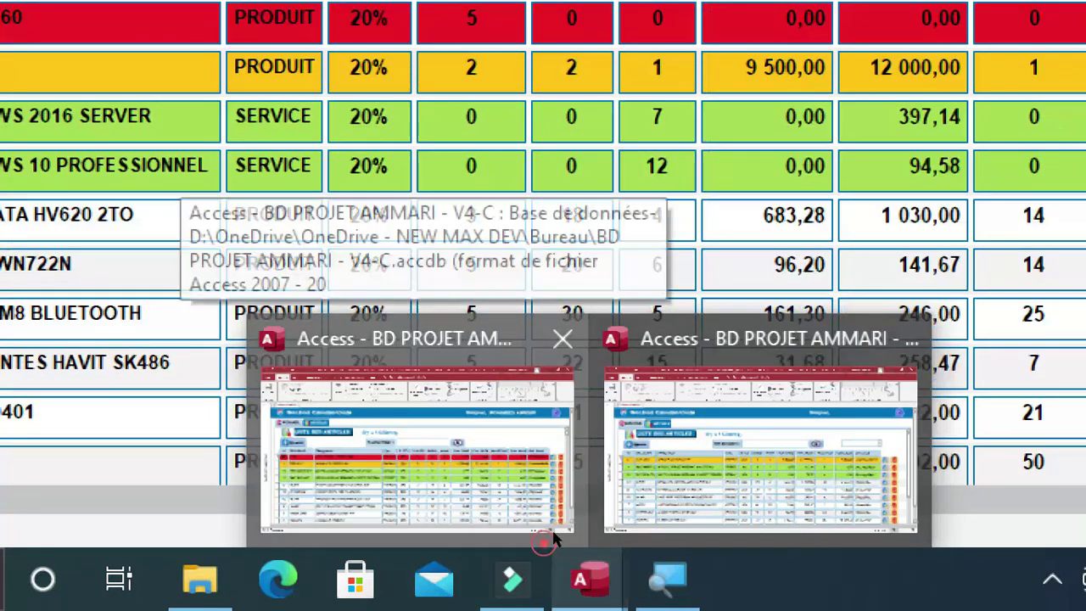
left_click(416, 450)
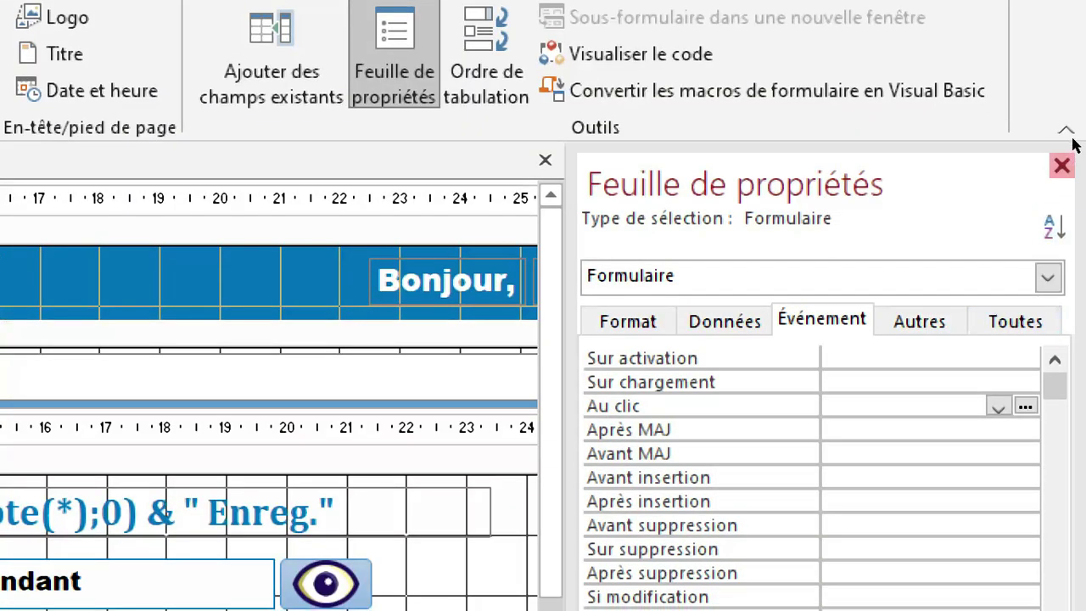
left_click(1084, 272)
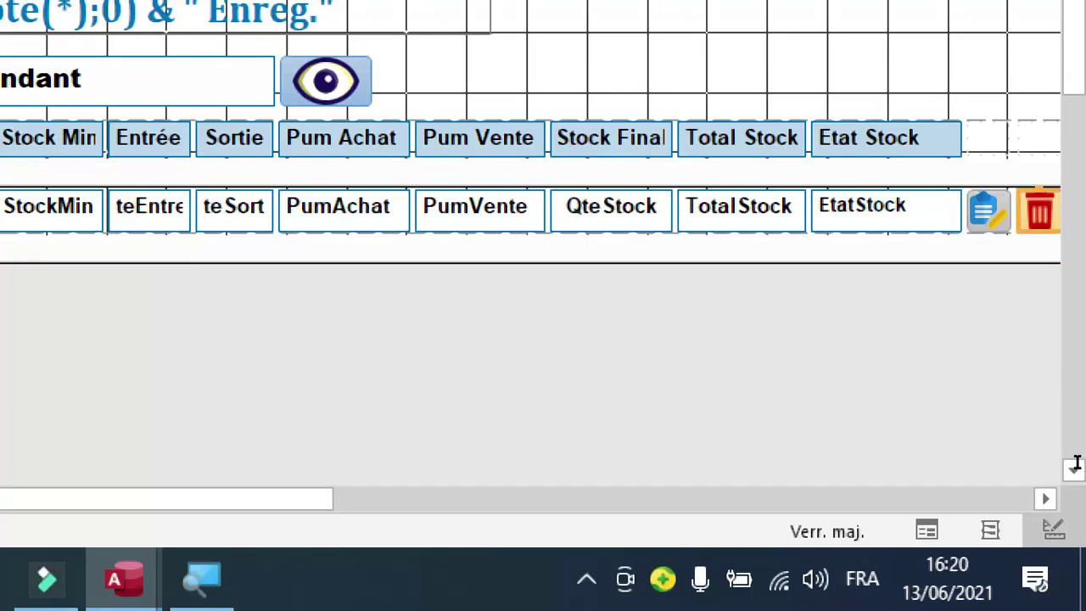
key("F4")
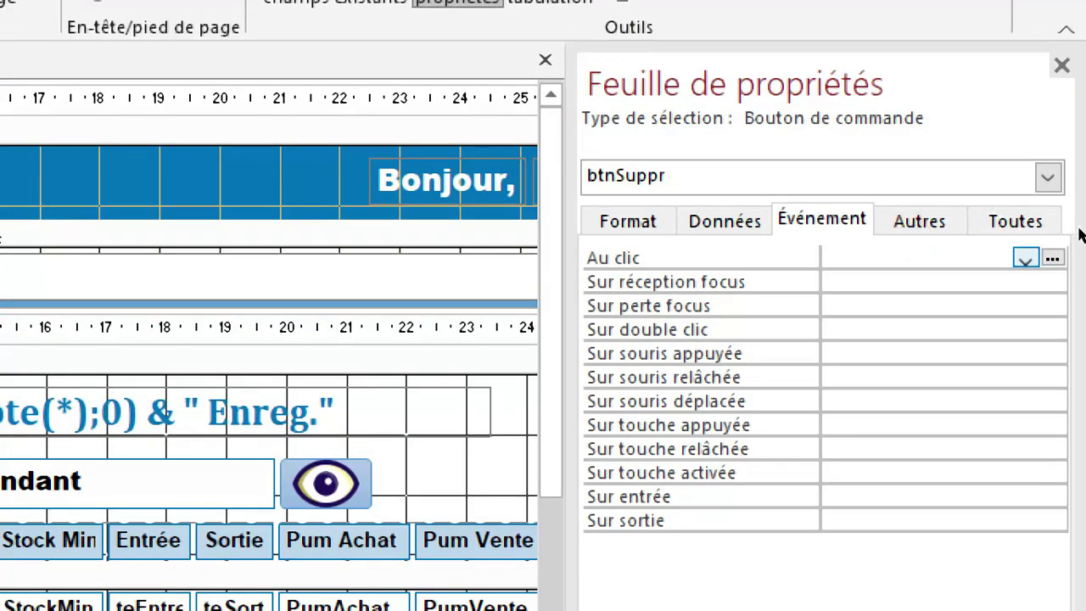
left_click(1053, 258)
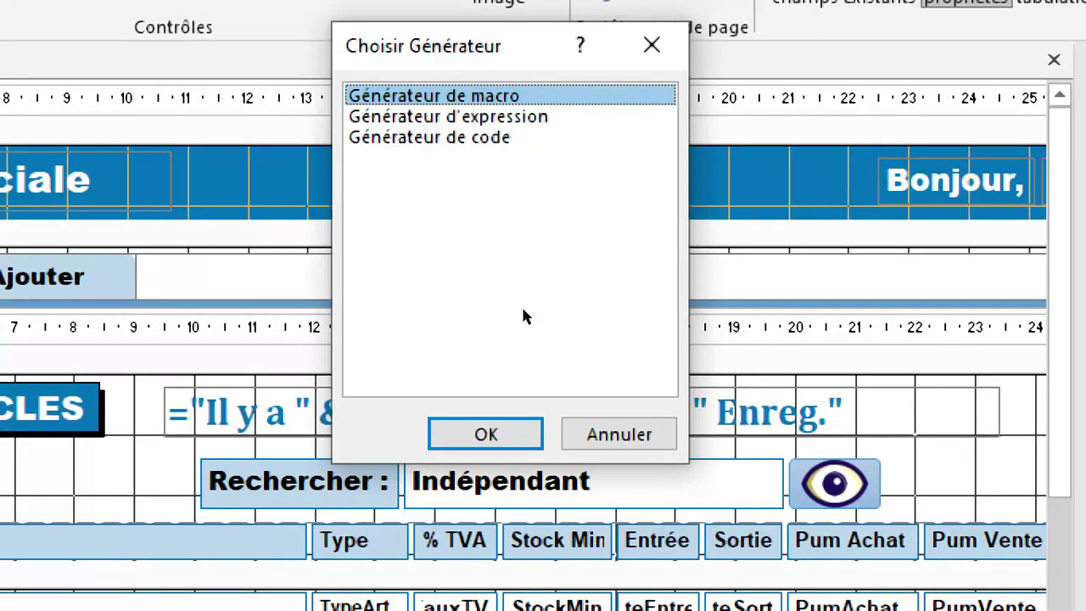
key("Return")
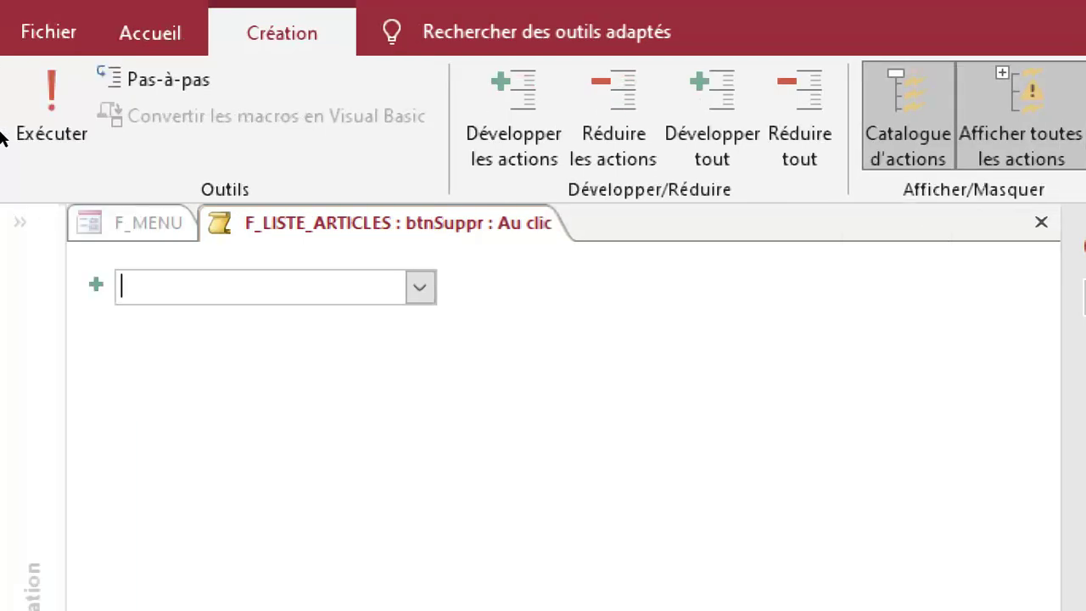
Add a DéfinirVarLocale action to the btnSuppr macro and name its variable X.
left_click(420, 287)
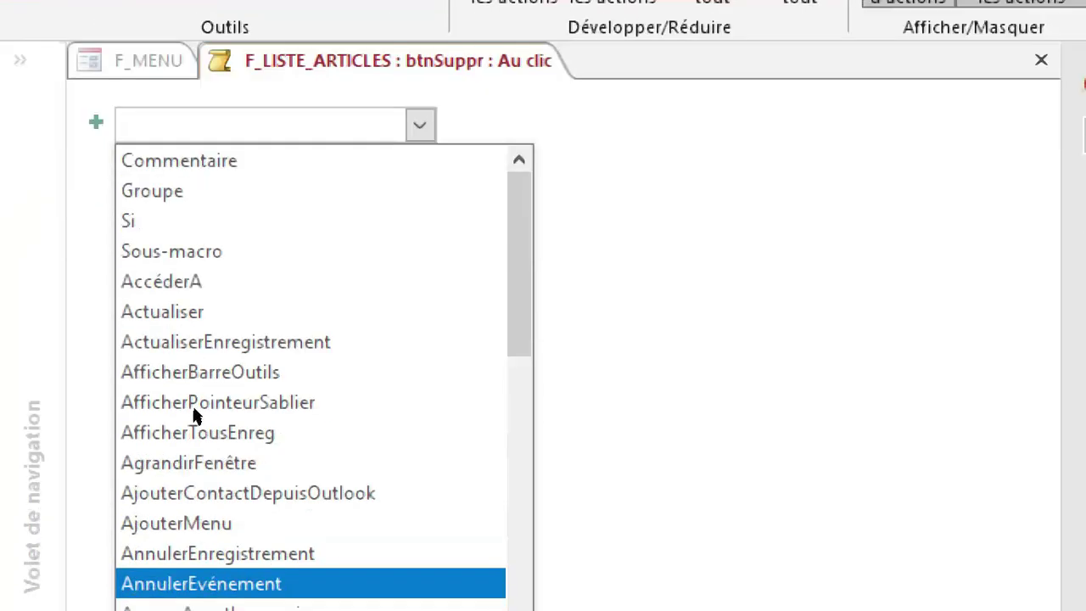
scroll(207, 496, "down", 3)
scroll(202, 348, "down", 3)
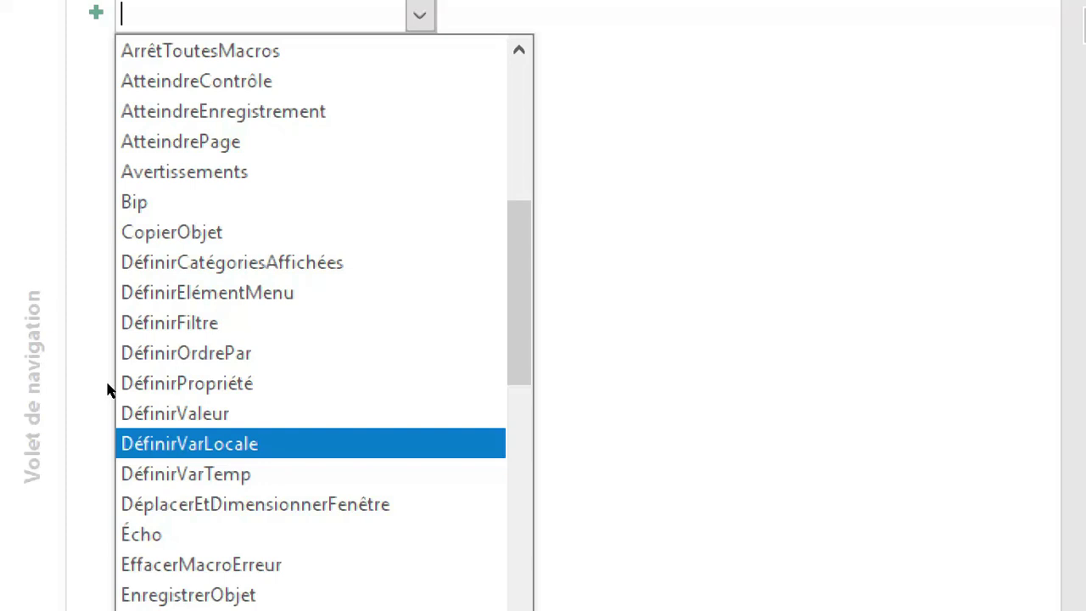
key("Down")
left_click(119, 389)
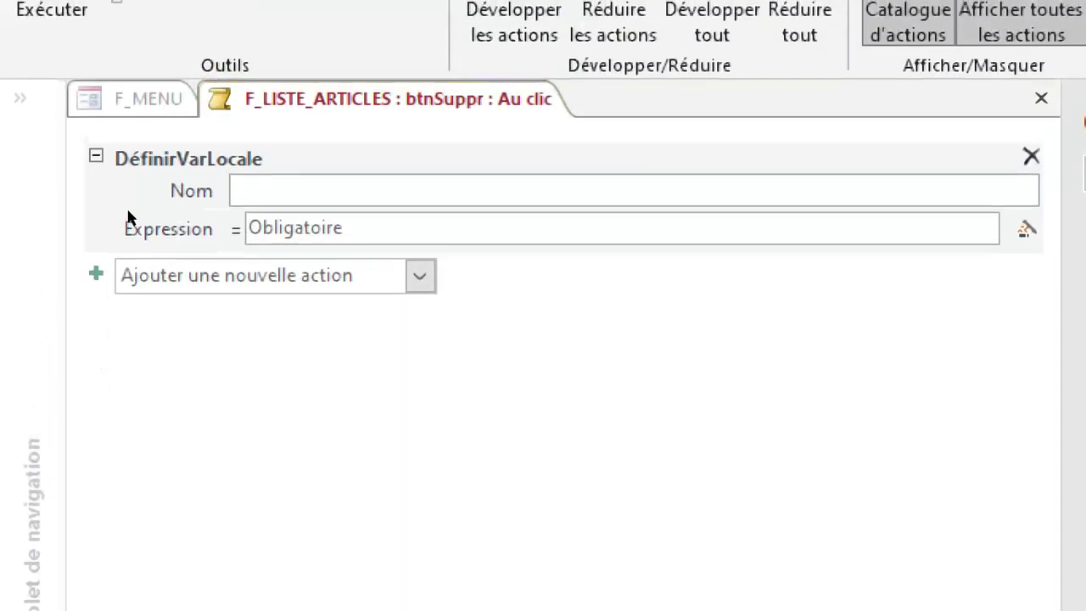
type("X")
key("Tab")
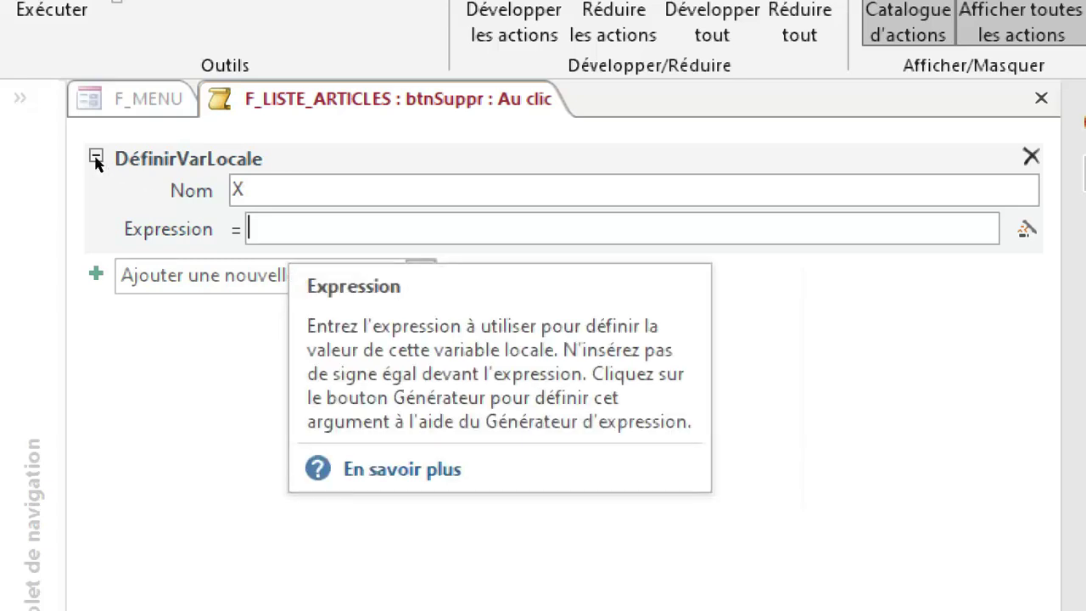
Start the expression of variable X with the form reference [Formulaires]![F_MENU].
type("FORM")
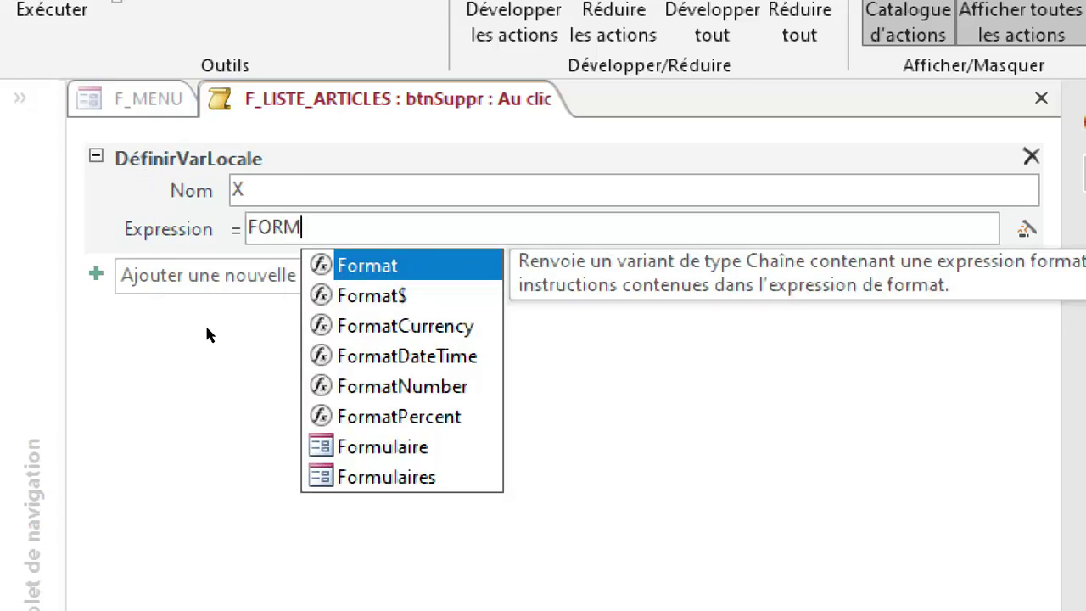
key("Down")
key("Down")
key("Down")
key("Down")
key("Down")
key("Down")
key("Down")
key("Tab")
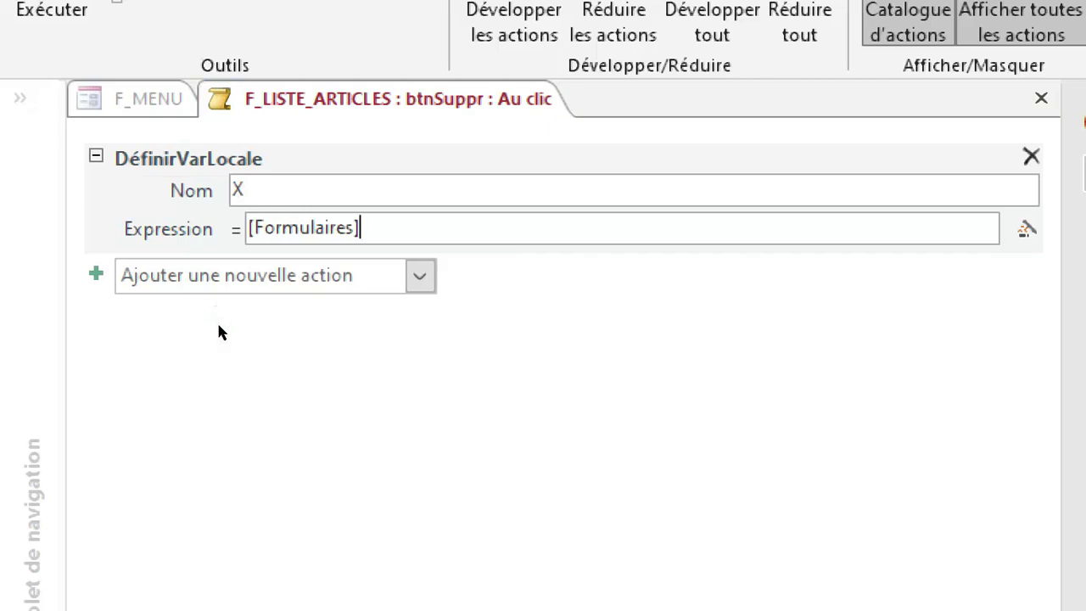
type("!")
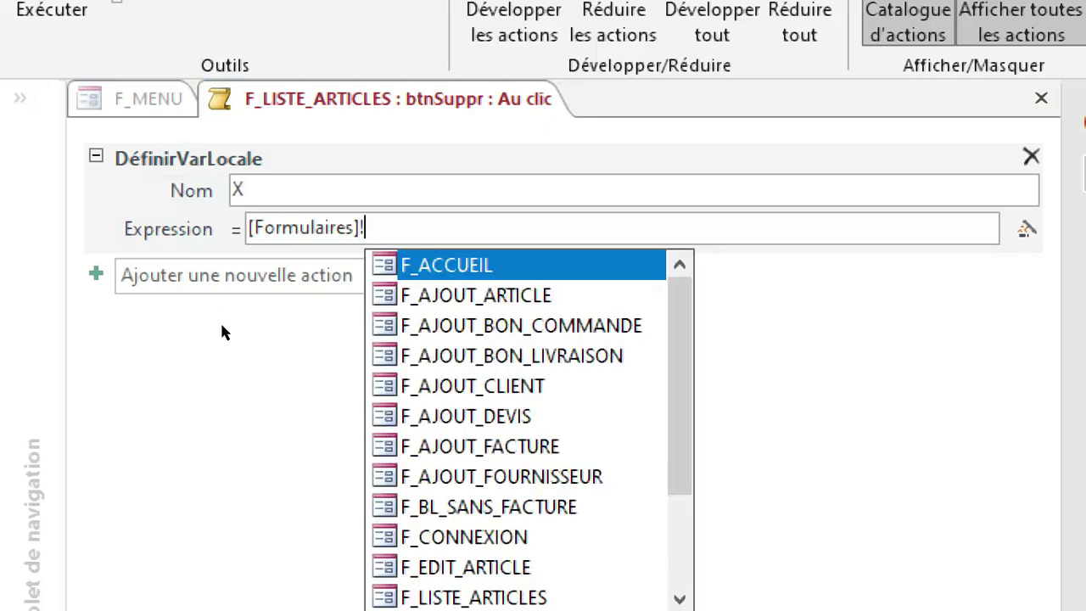
type("f")
scroll(250, 334, "down", 1)
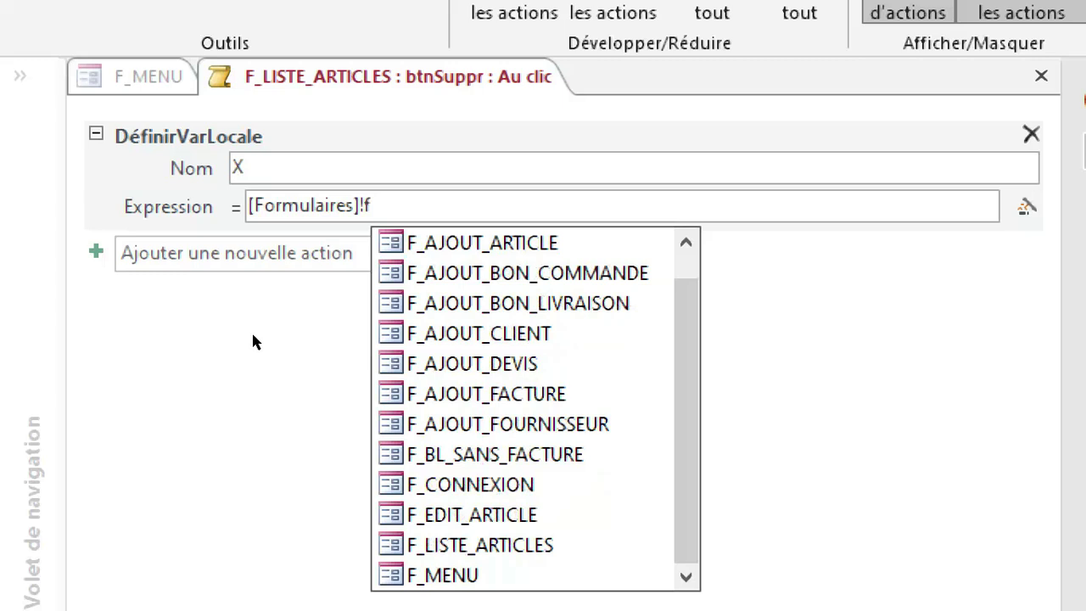
left_click(231, 381)
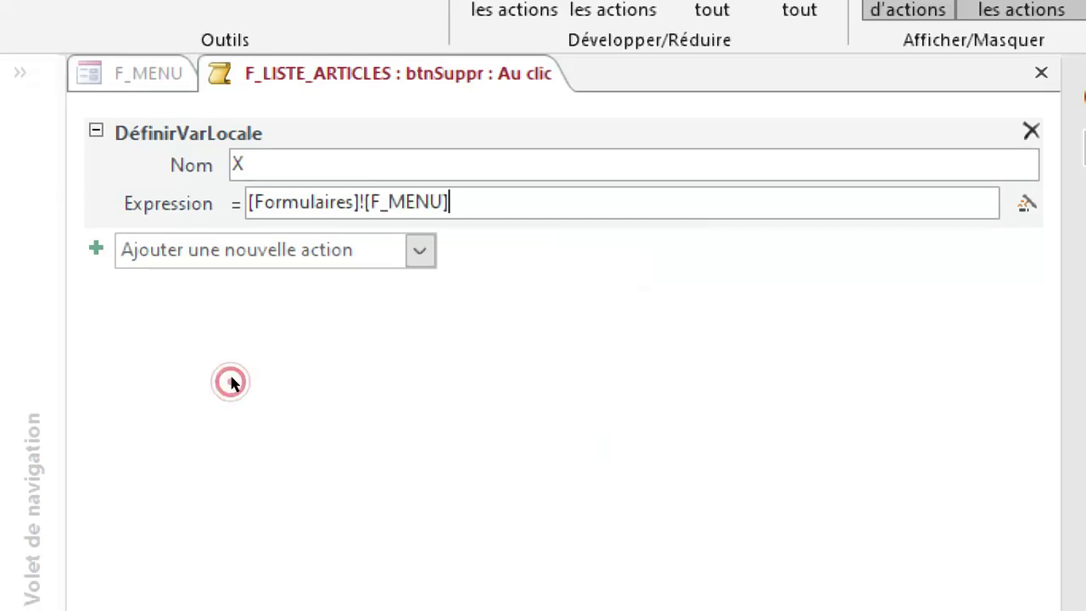
Try to extend the expression of variable X with ![SousFormulaireNavigation] and its Formulaire property.
type("!")
scroll(290, 357, "down", 1)
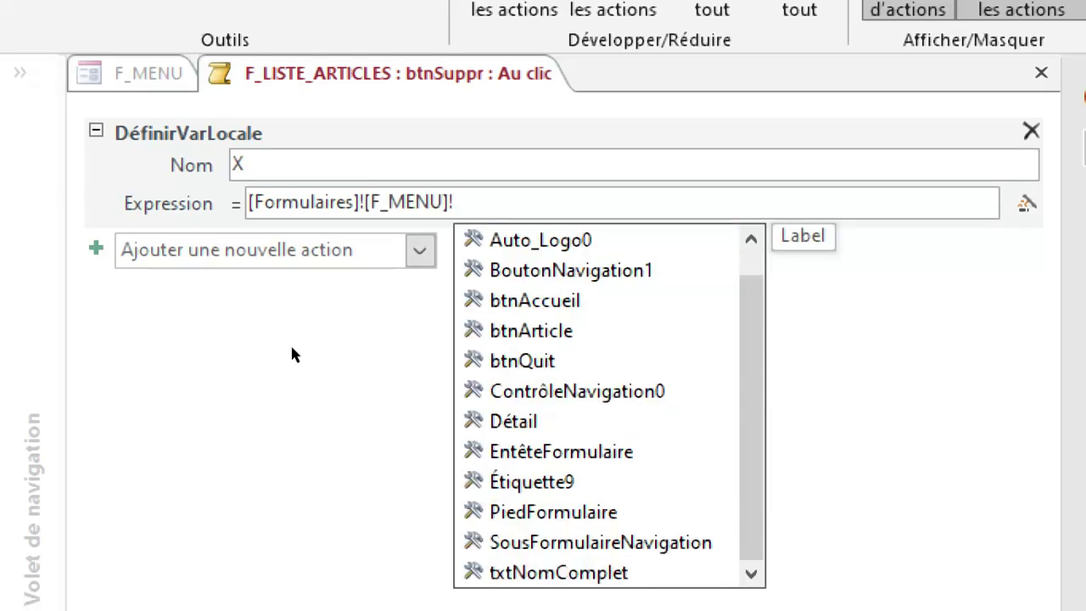
left_click(286, 370)
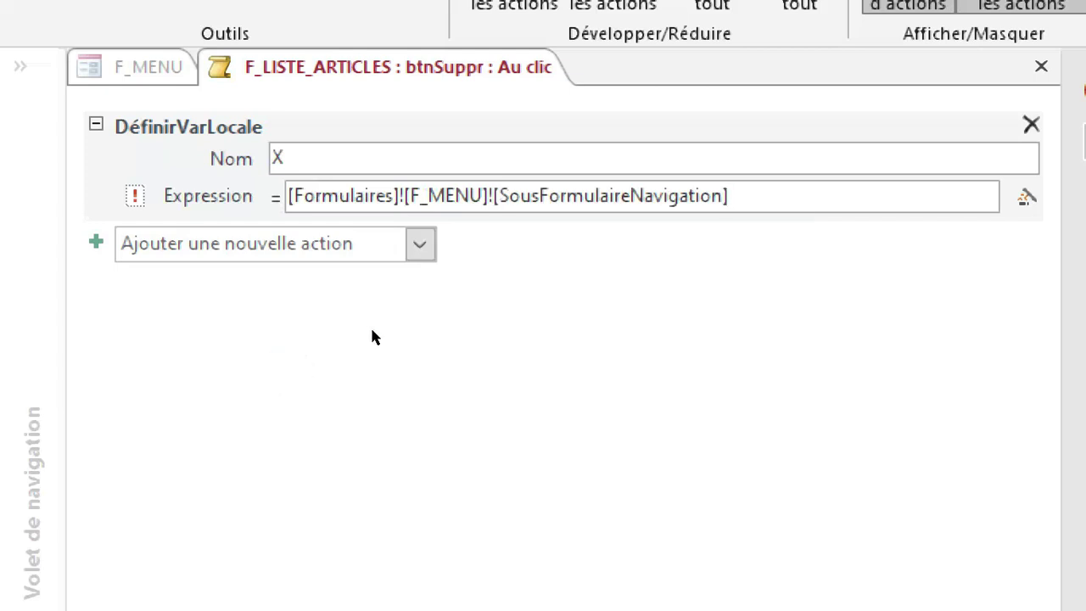
type(".")
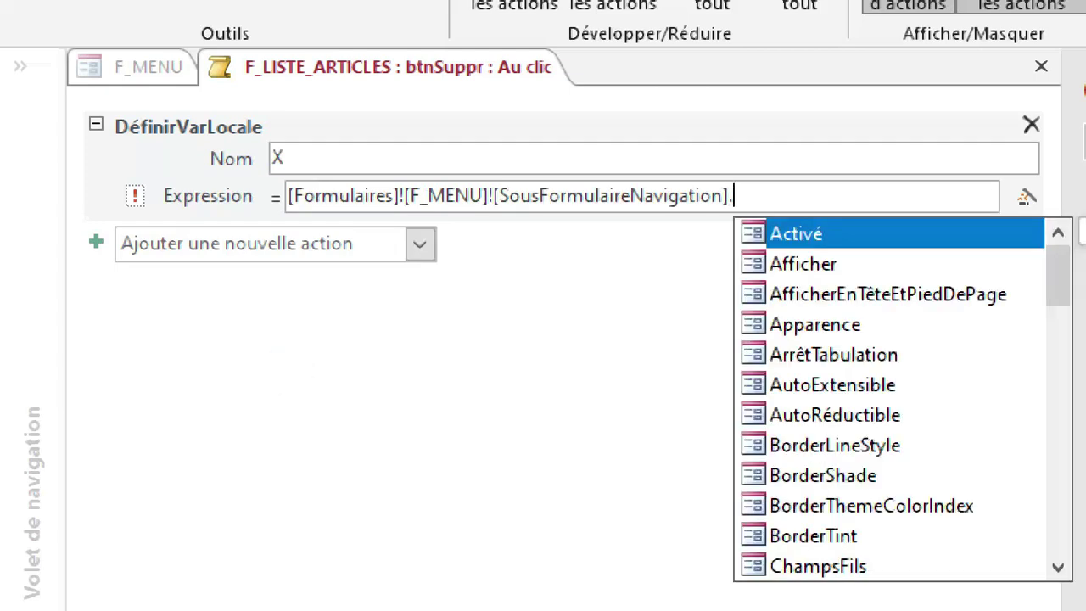
type("for")
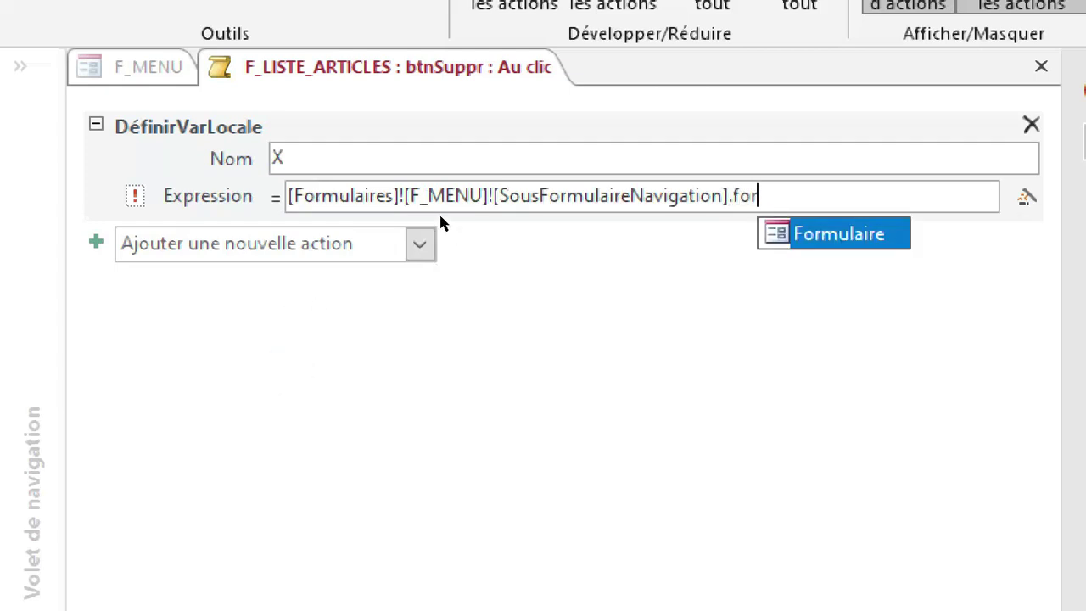
left_click(439, 217)
left_click(382, 202)
type("m")
key("BackSpace")
key("BackSpace")
key("BackSpace")
key("BackSpace")
key("BackSpace")
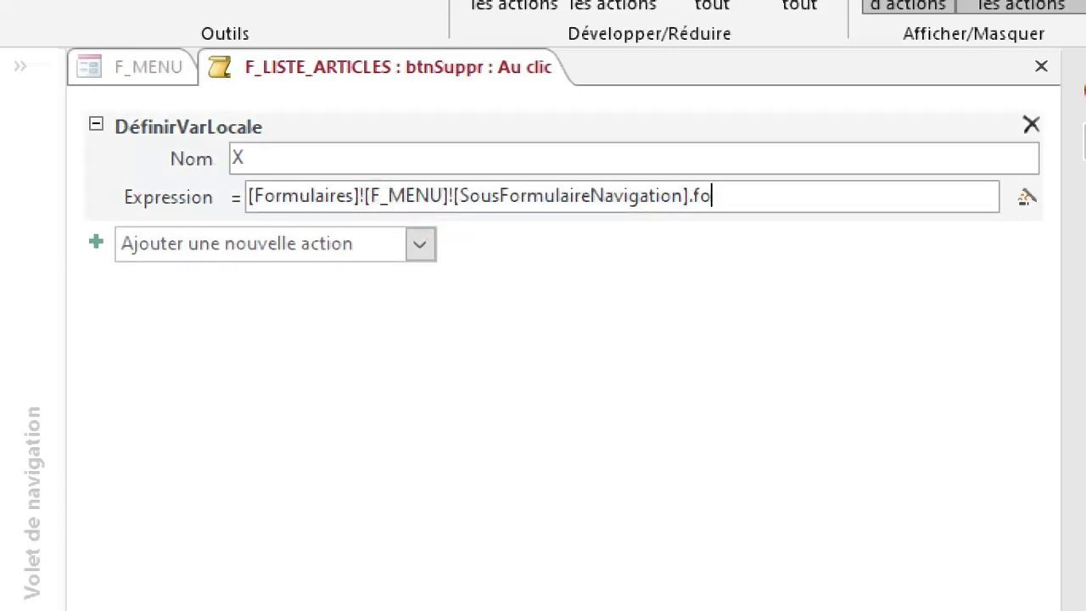
type(".for")
Clear the whole expression of variable X.
left_click_drag(367, 196, 12, 180)
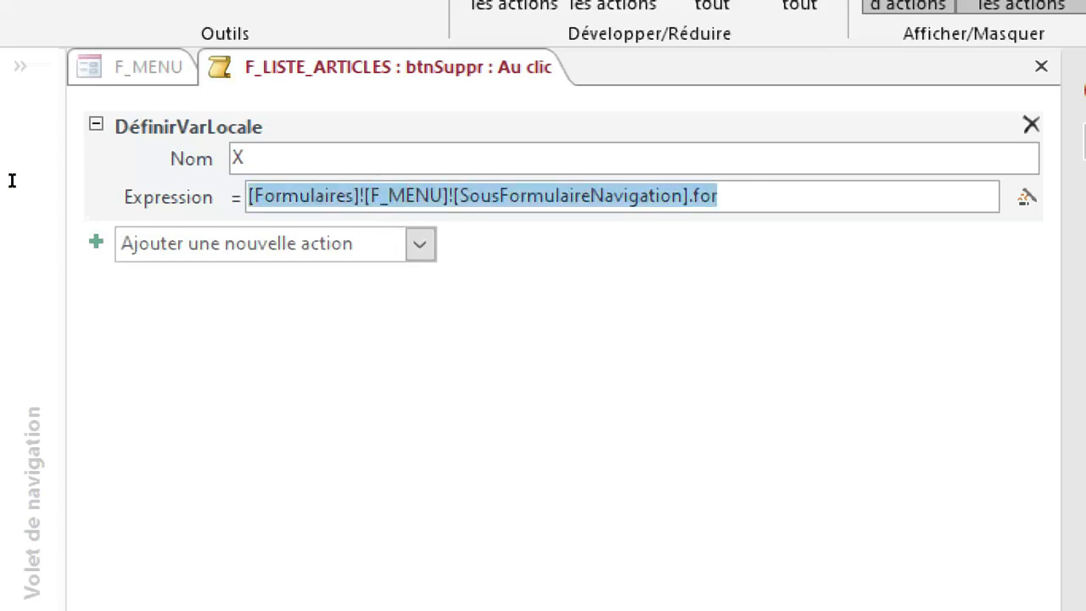
type("Form")
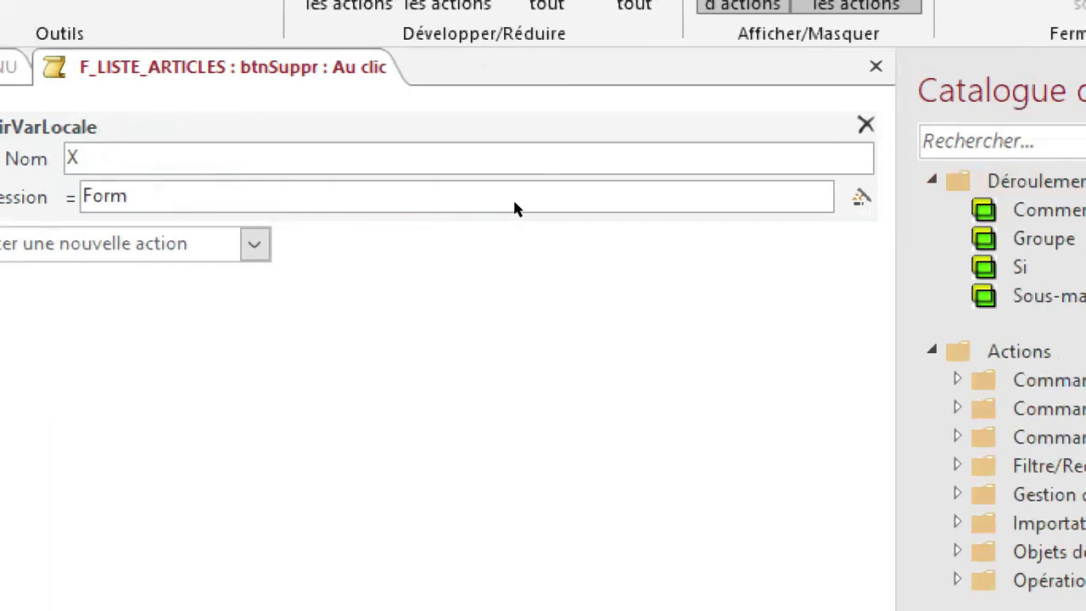
key("ctrl+F2")
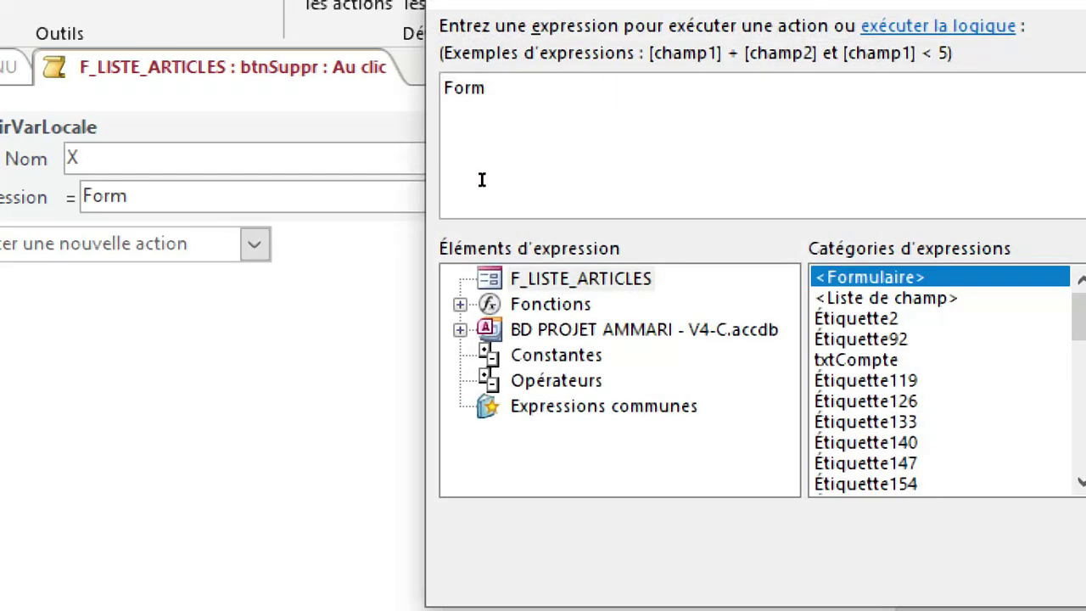
type("ul")
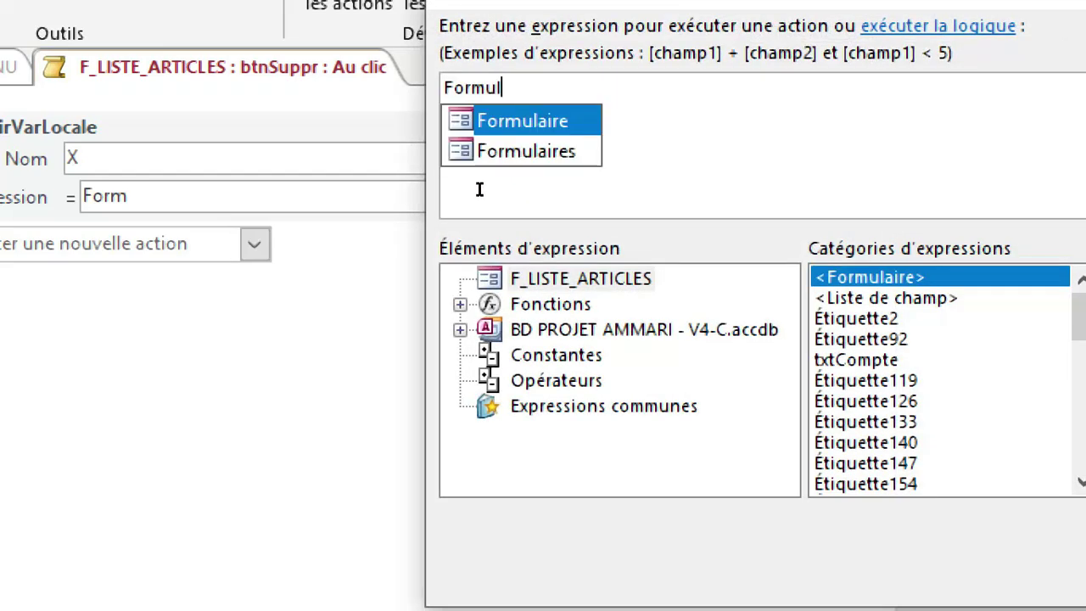
key("Escape")
key("Escape")
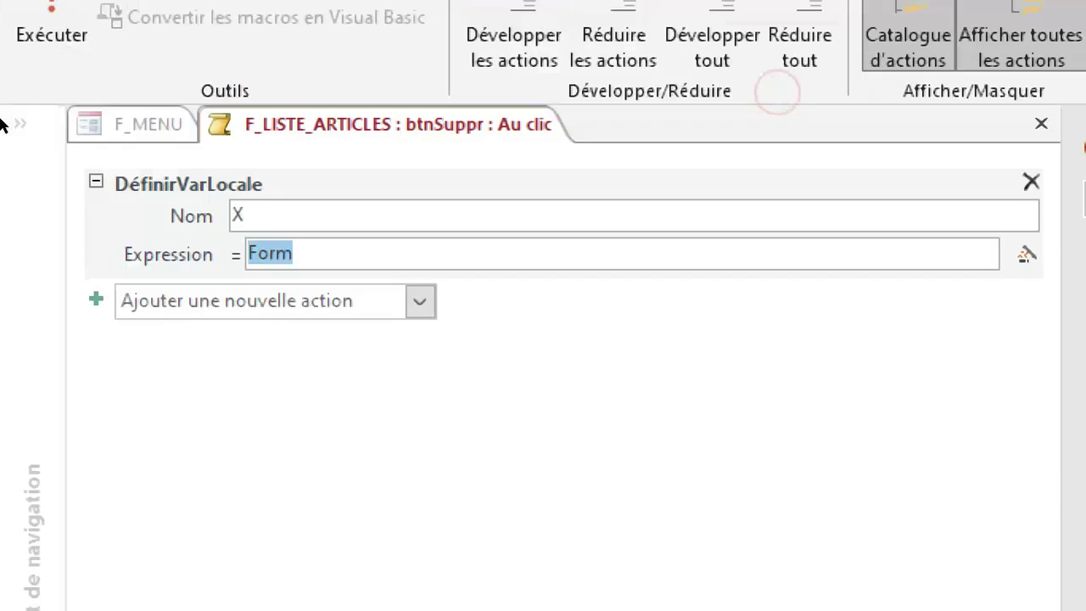
key("Delete")
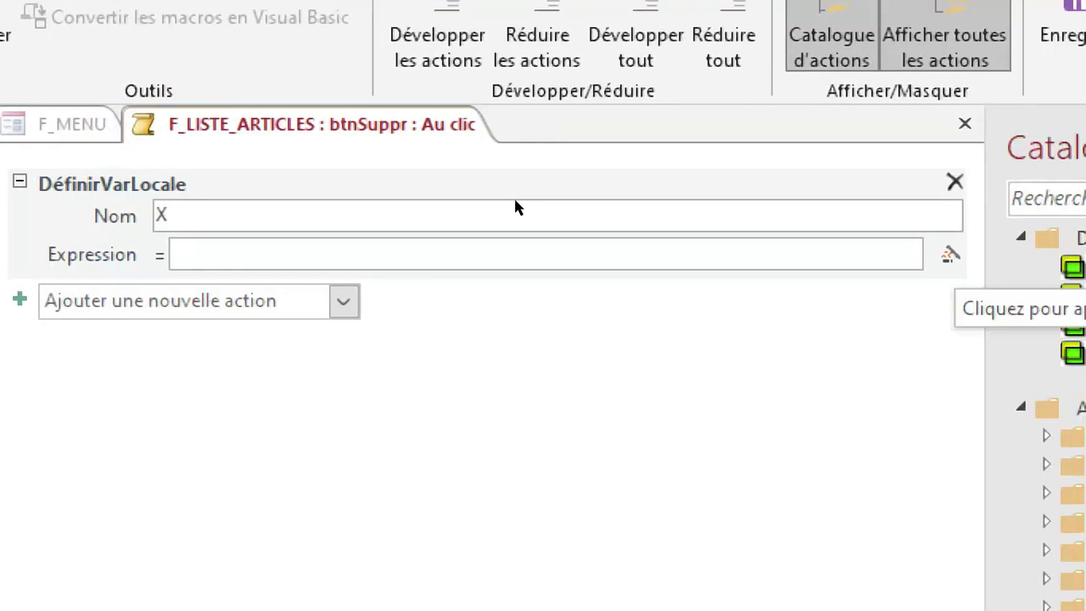
left_click(950, 255)
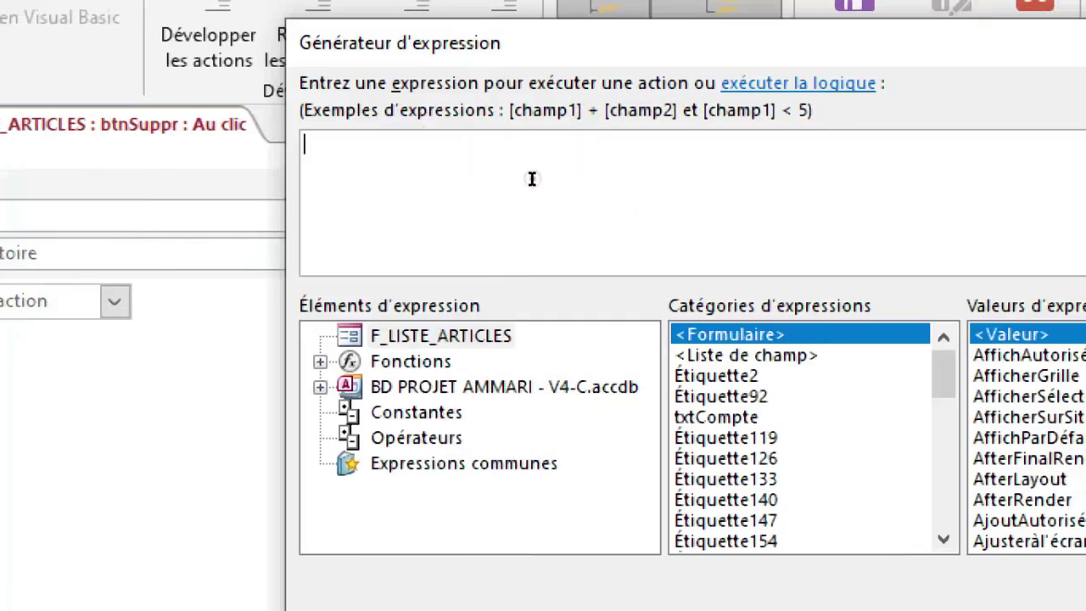
type("for")
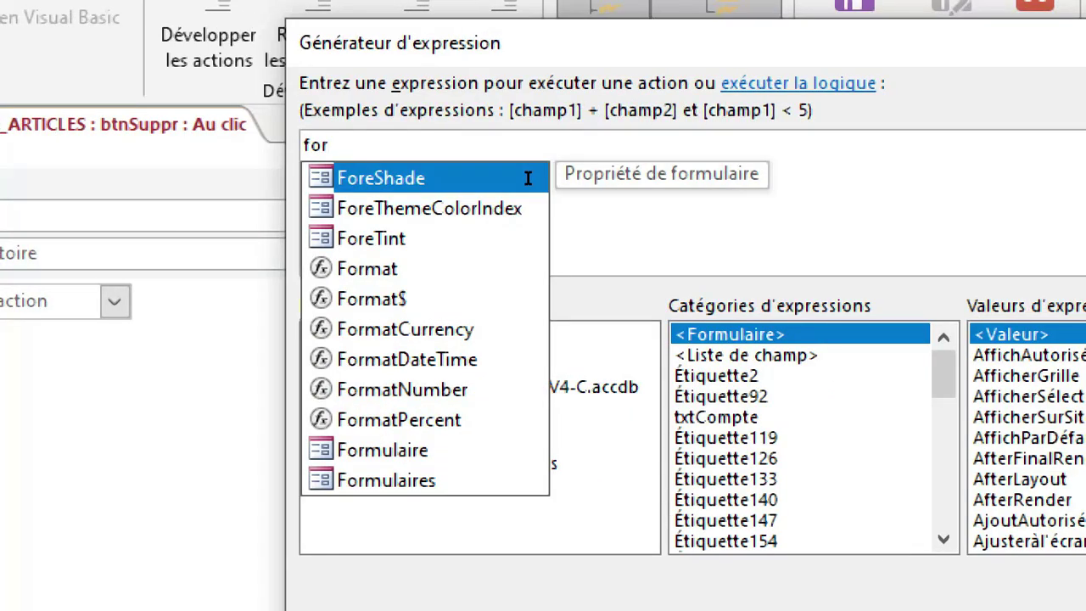
type("m")
key("Down")
key("Down")
key("Down")
key("Down")
key("Down")
key("Down")
key("Down")
key("Return")
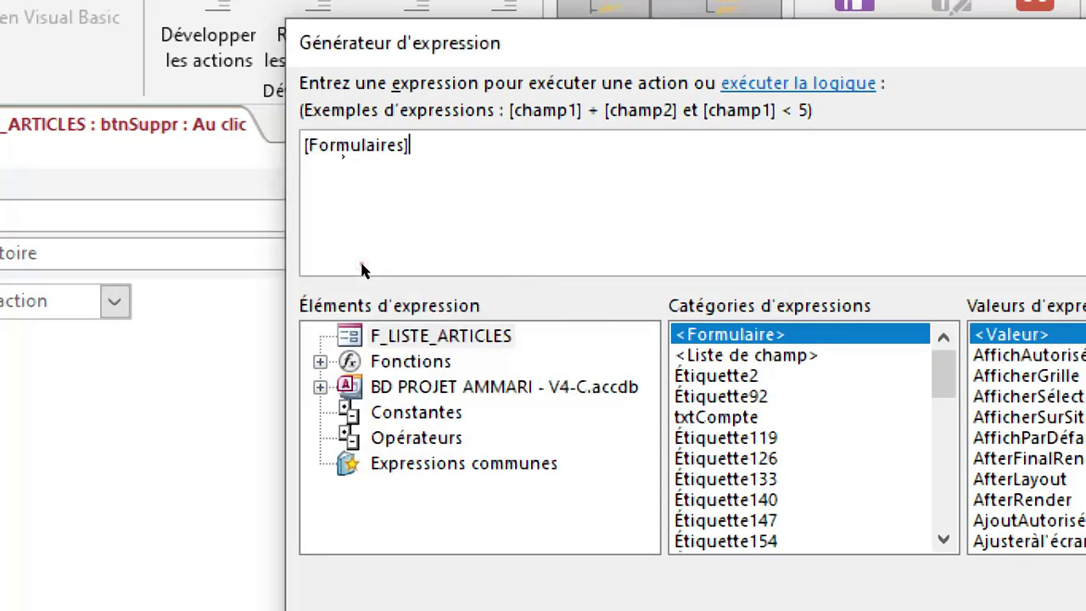
type("!")
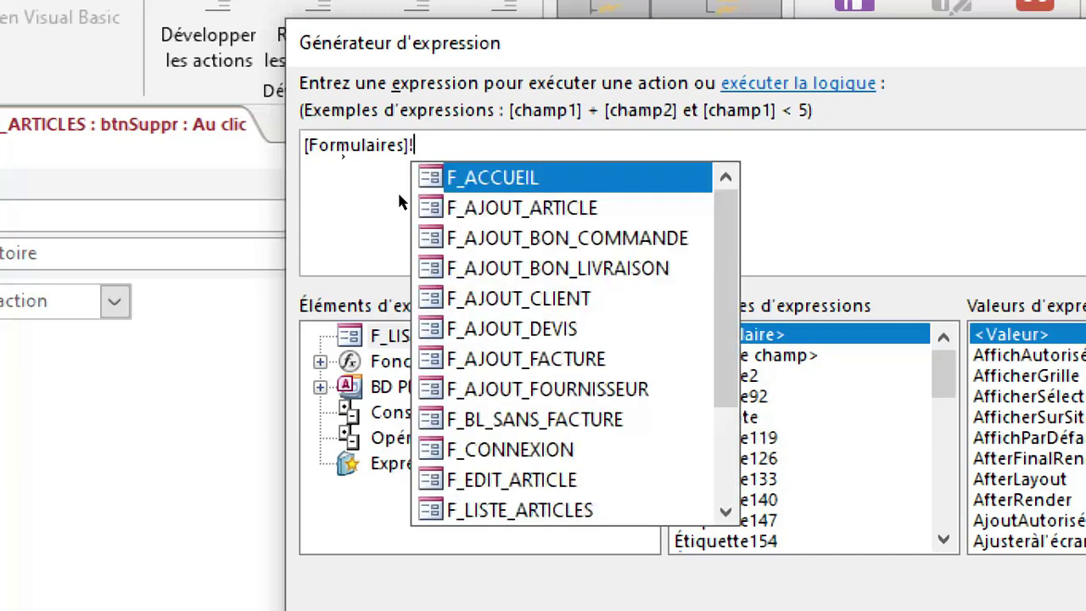
scroll(431, 240, "down", 2)
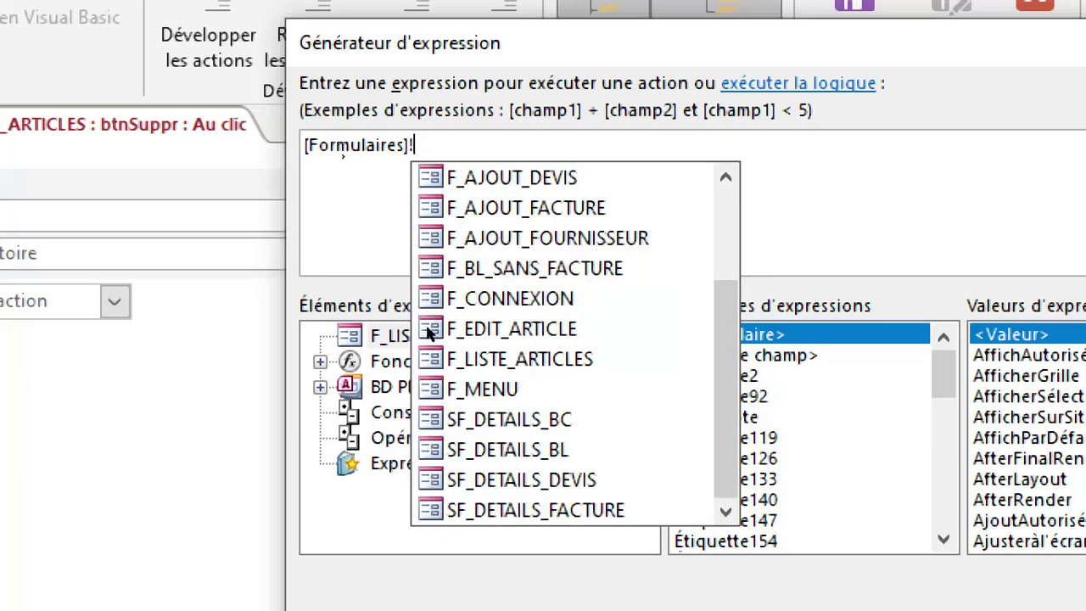
double_click(482, 389)
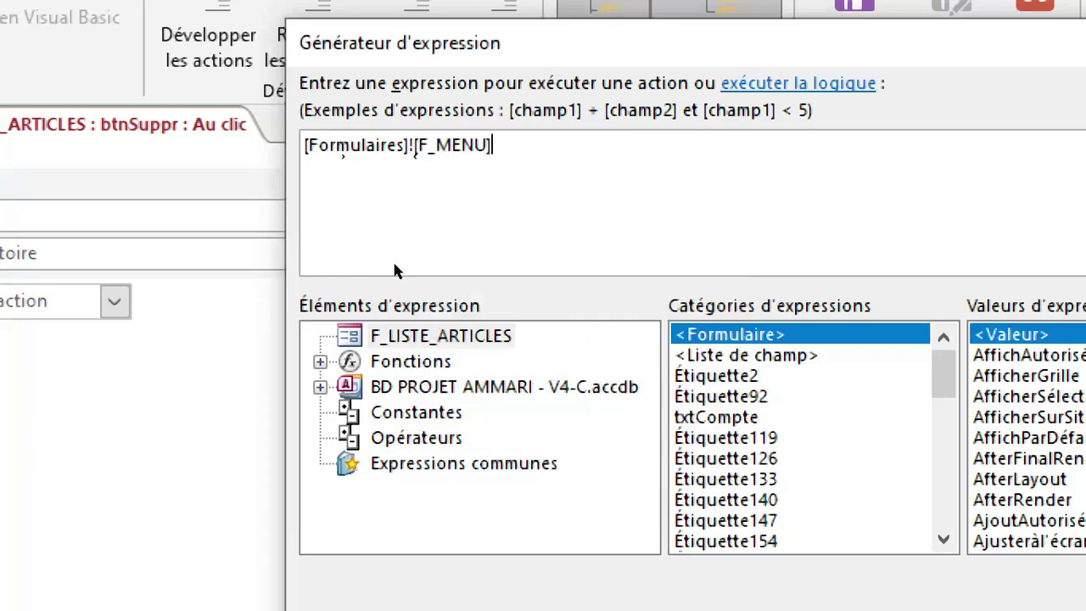
type("!")
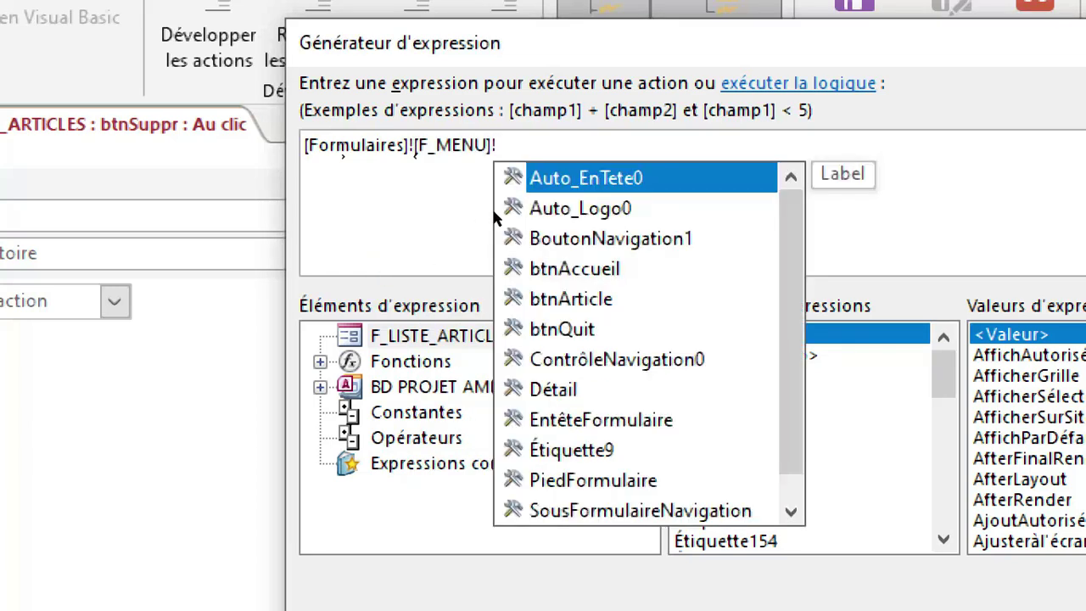
scroll(533, 220, "down", 1)
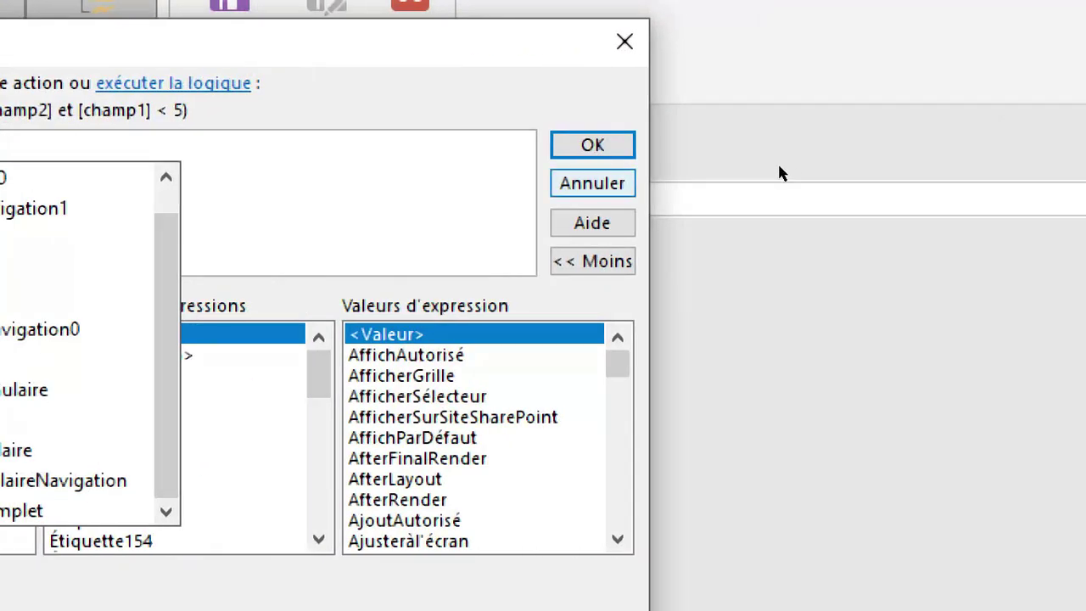
key("Escape")
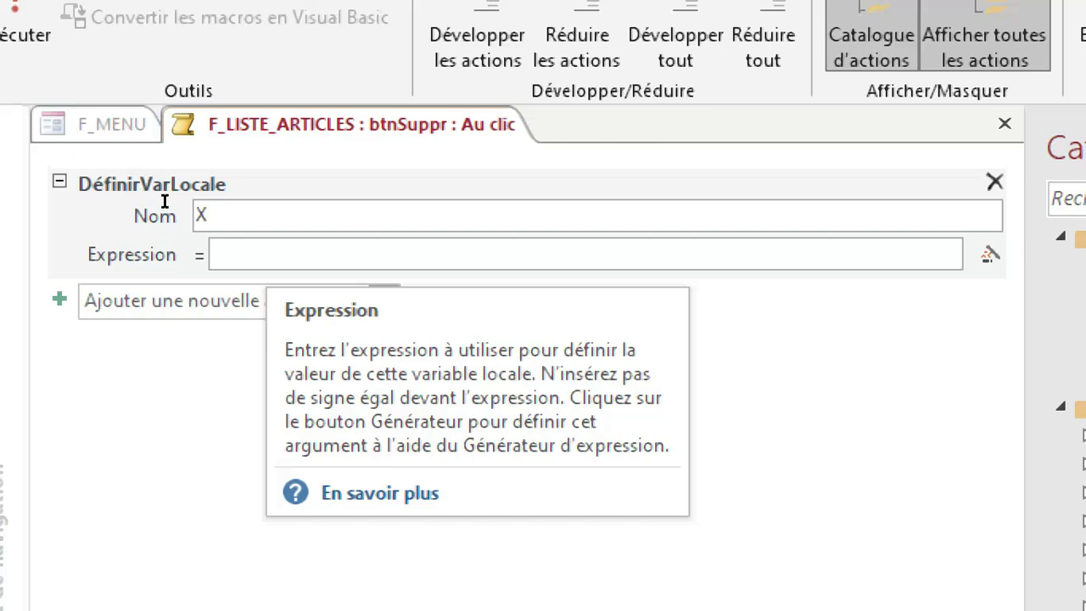
Set the expression of variable X to [idArt] with the expression builder.
type("id")
key("BackSpace")
key("BackSpace")
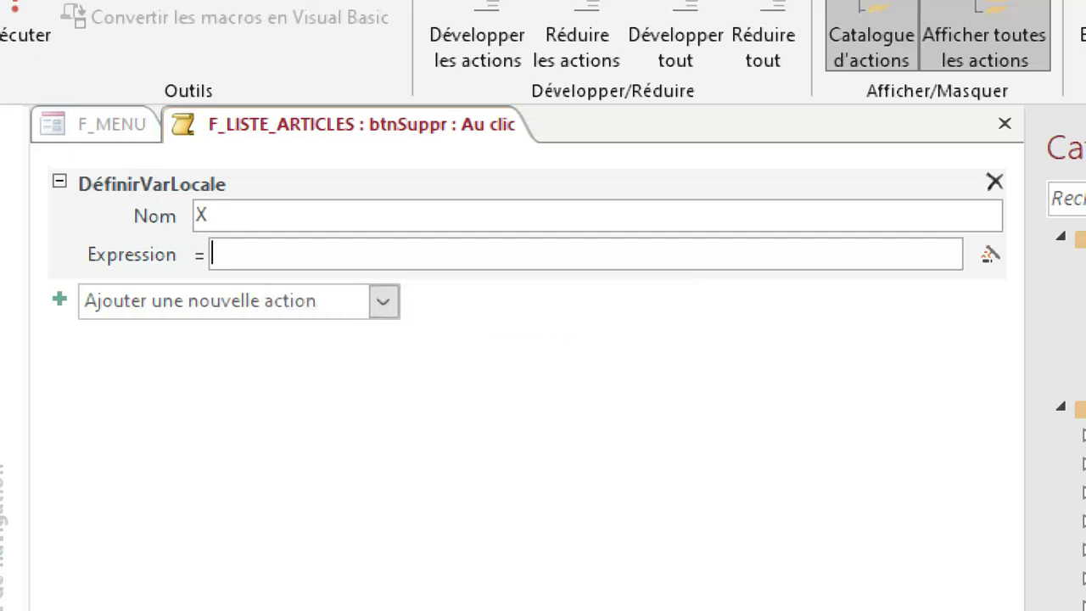
key("ctrl+F2")
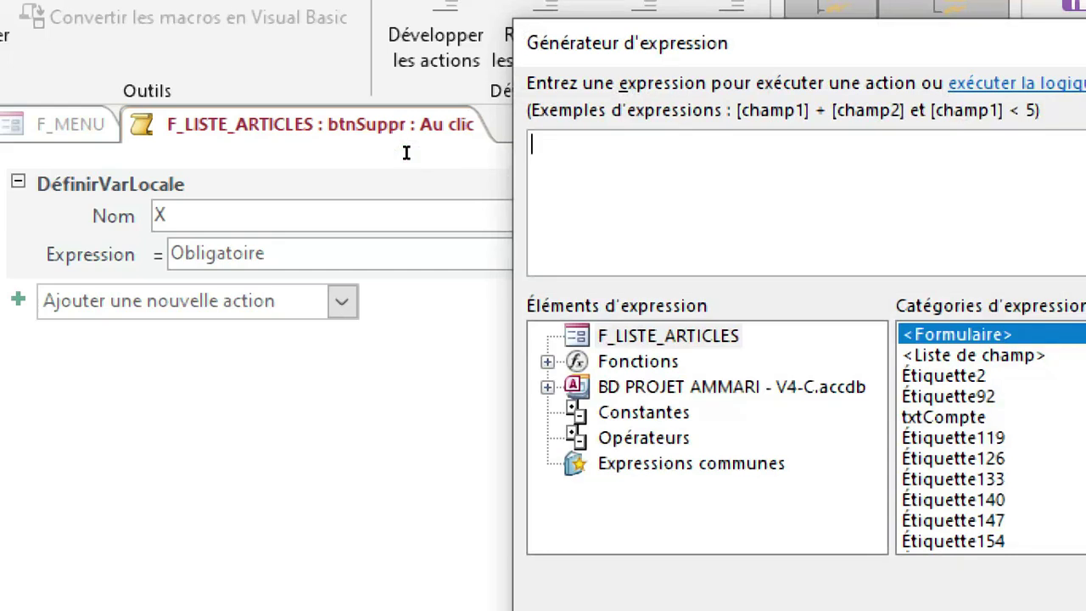
type("id")
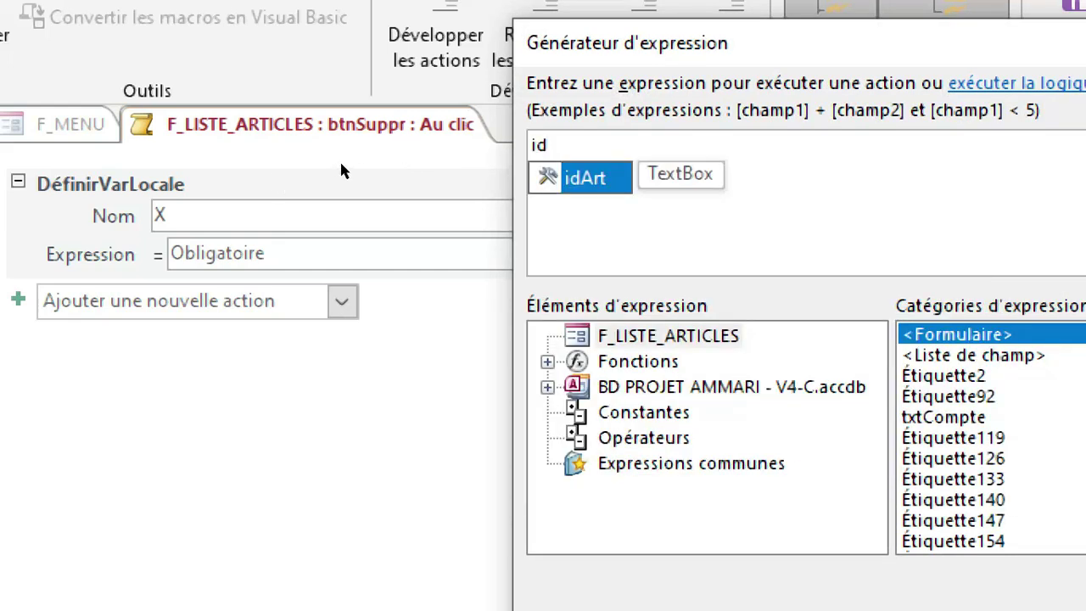
key("Tab")
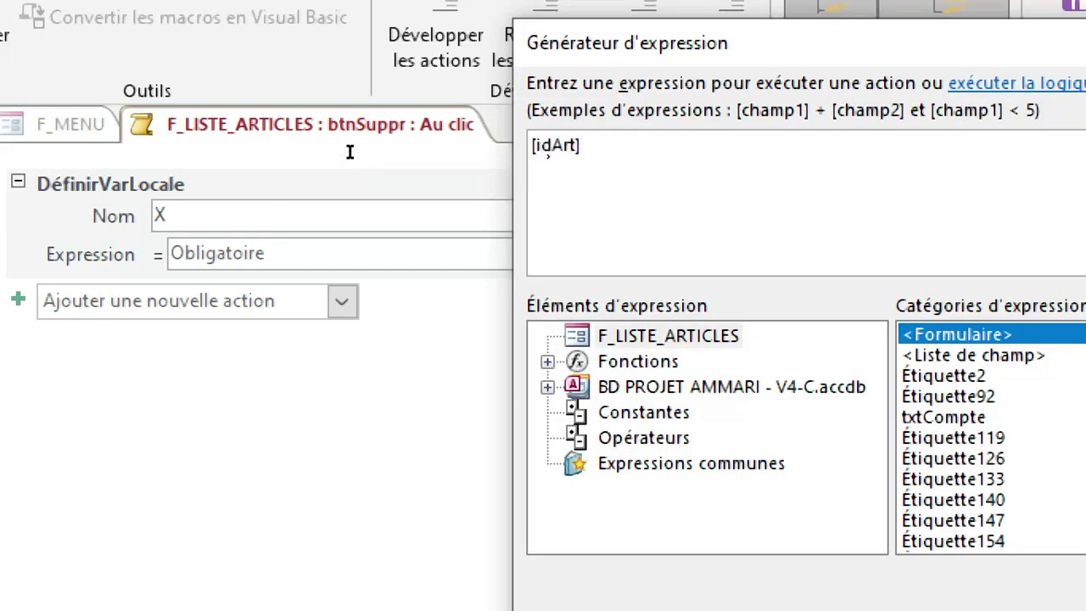
left_click_drag(359, 90, 253, 93)
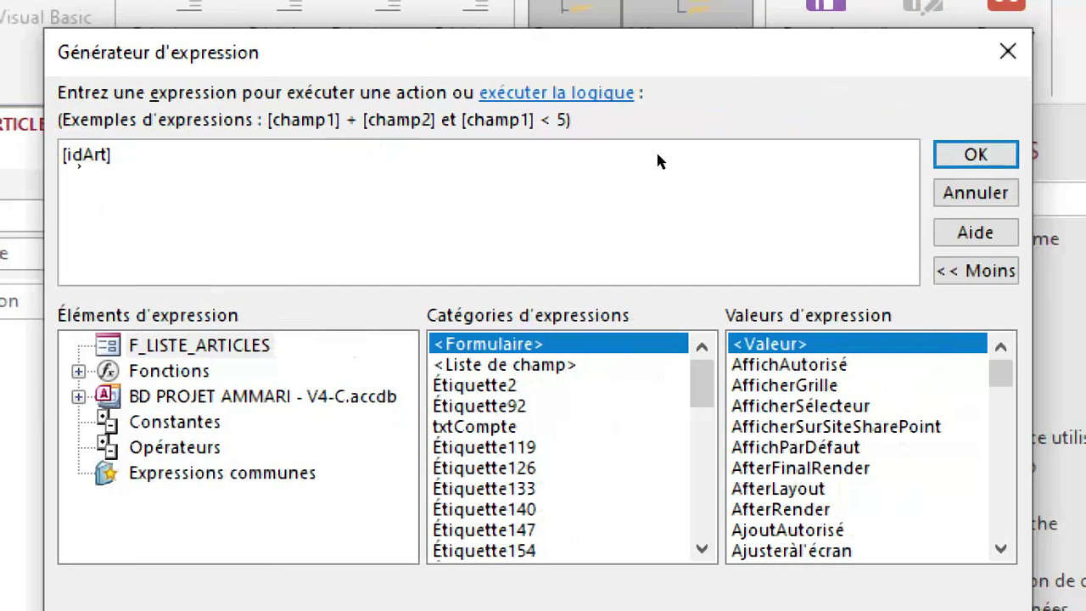
left_click(976, 154)
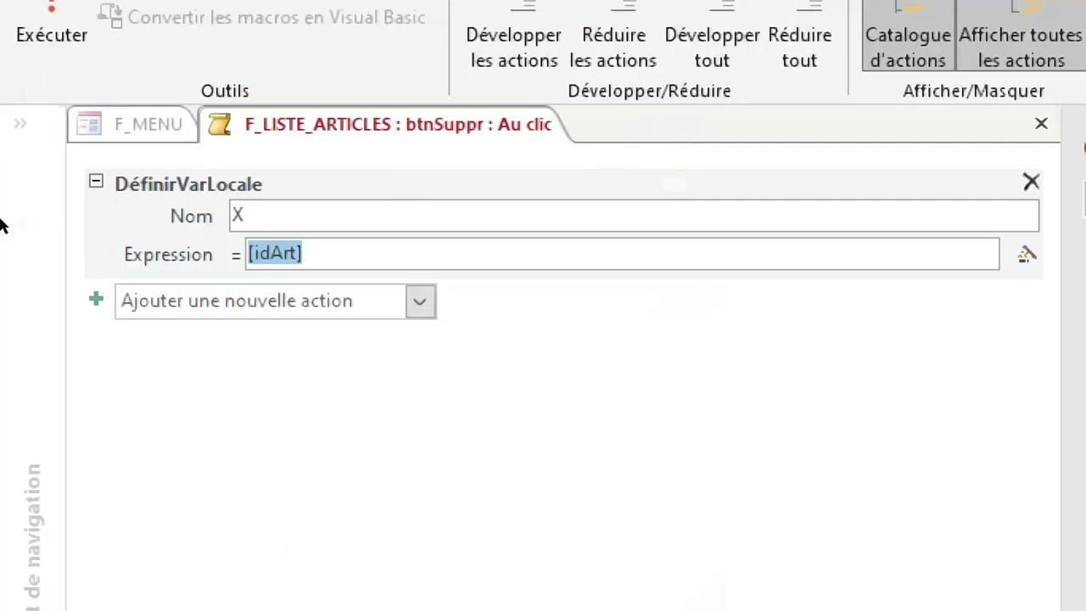
Add a second DéfinirVarLocale action named Y with the expression [RefArt].
key("Tab")
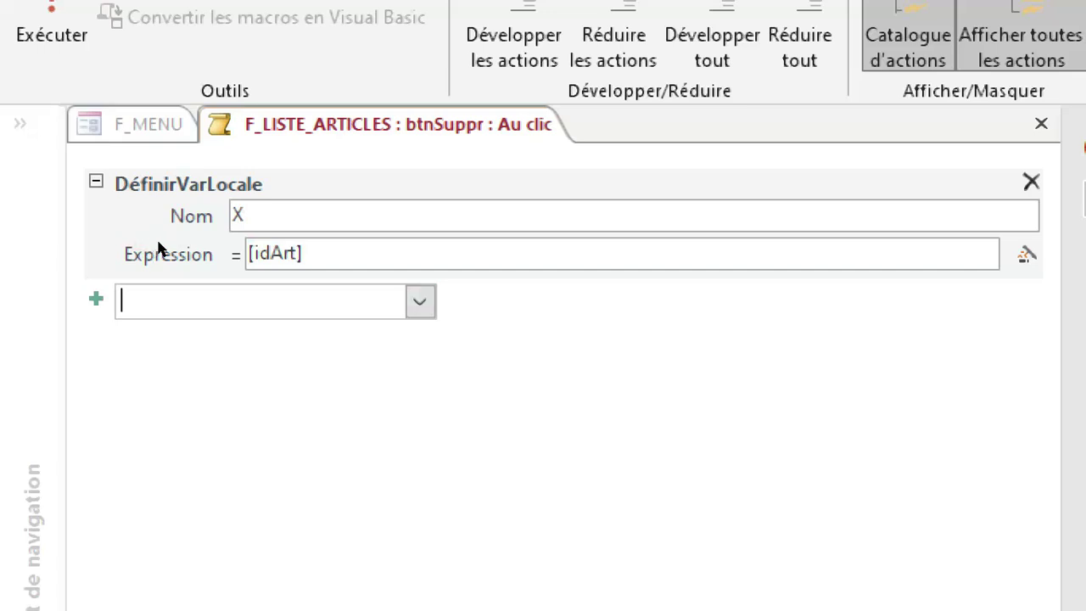
left_click(420, 302)
scroll(193, 365, "down", 5)
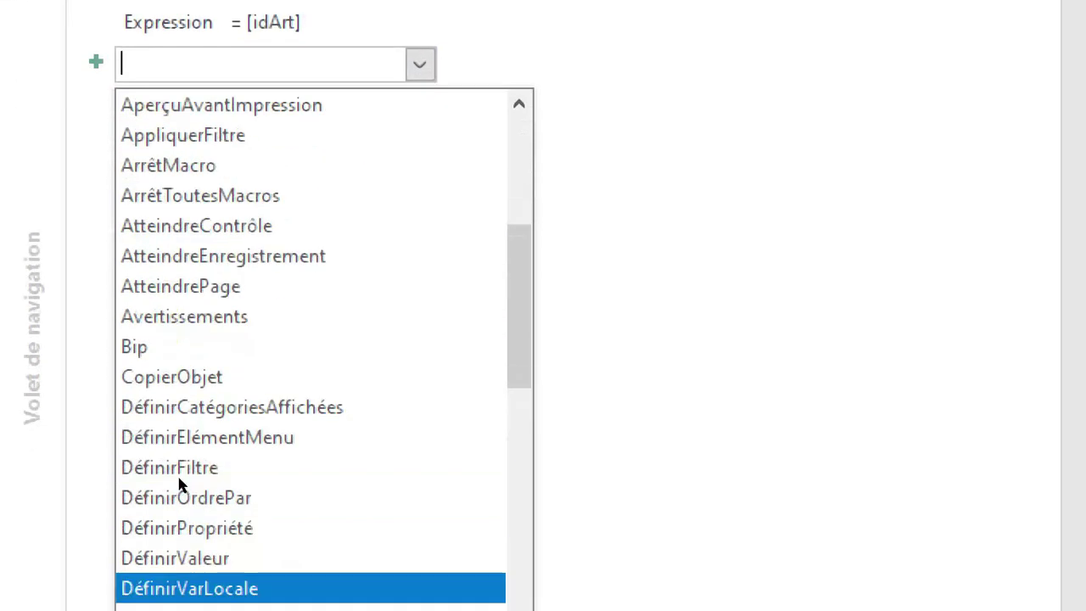
scroll(180, 486, "down", 1)
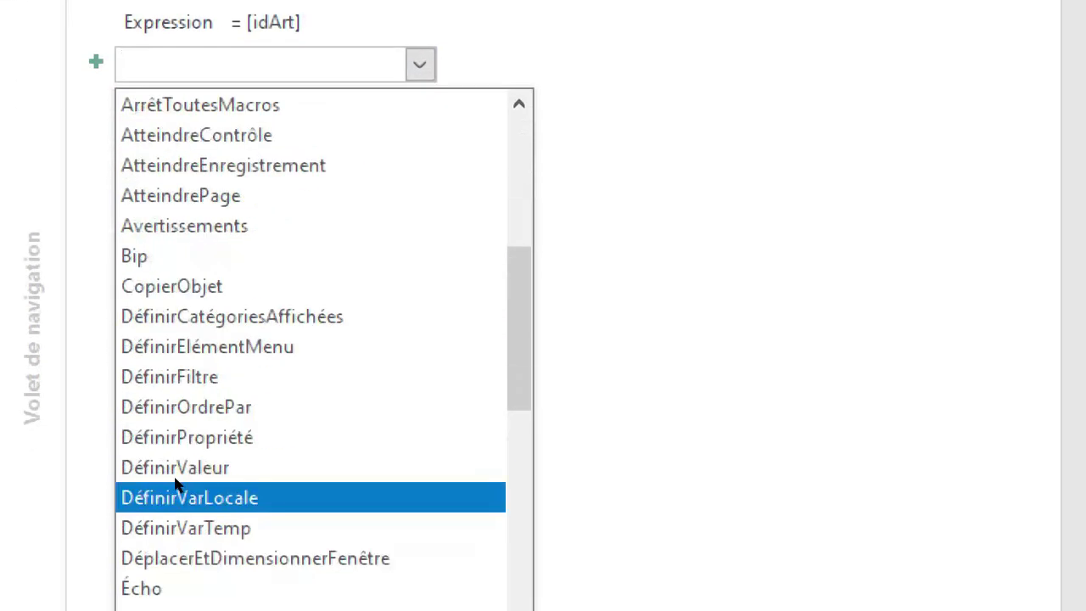
left_click(123, 437)
type("Y")
key("Tab")
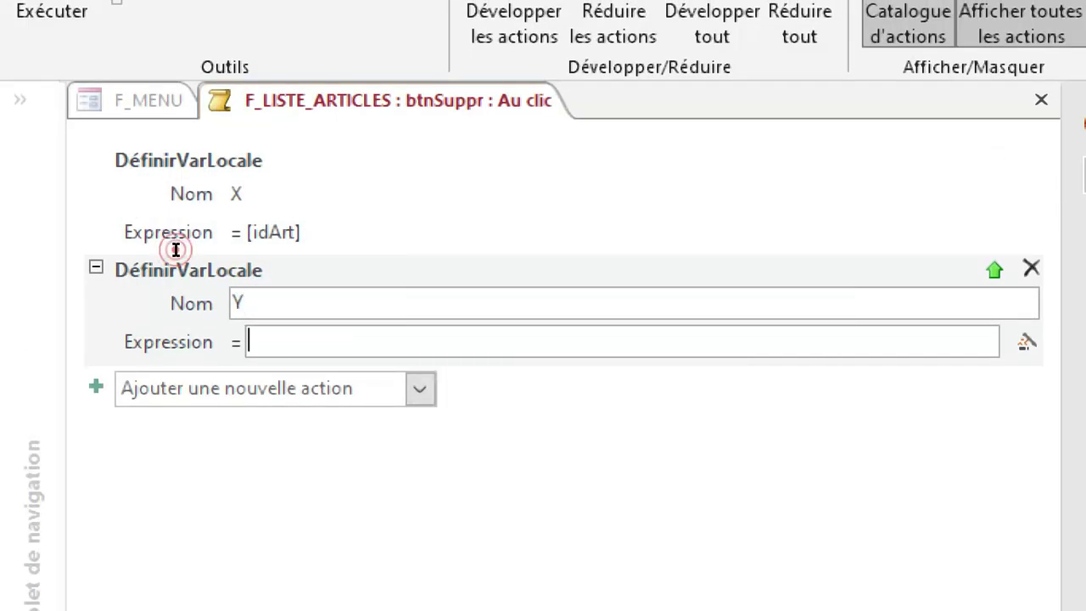
type("ref")
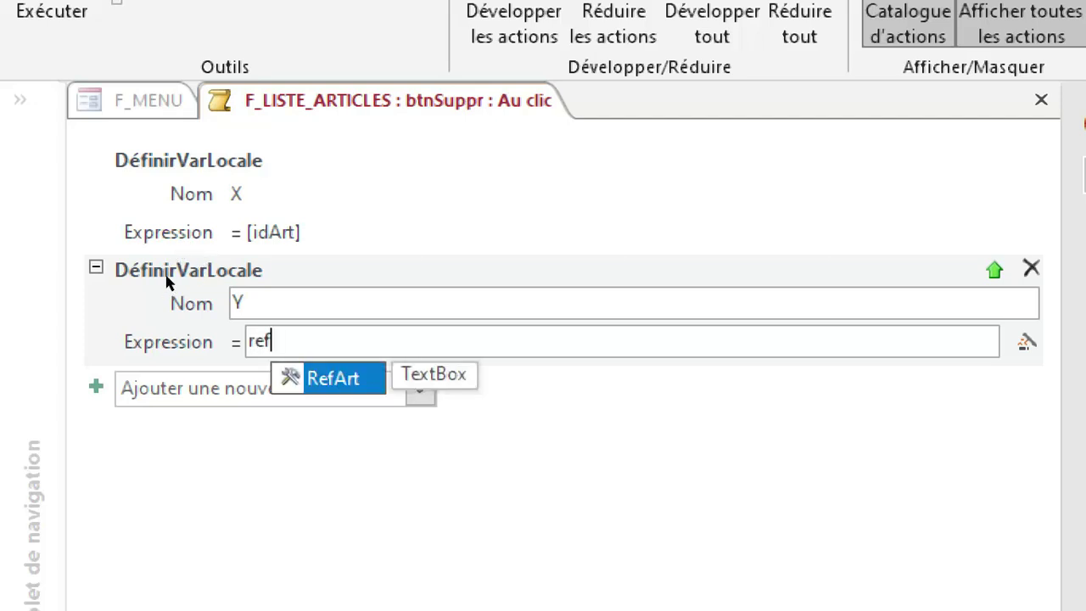
key("Tab")
key("Tab")
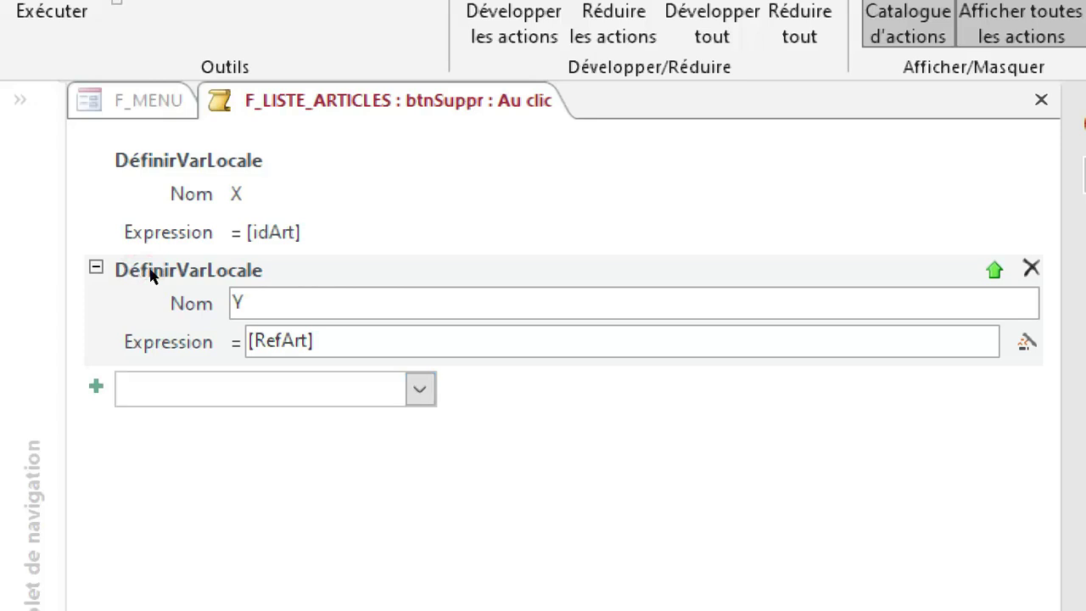
Add a third DéfinirVarLocale action named Z with the expression [Designation].
left_click(84, 246)
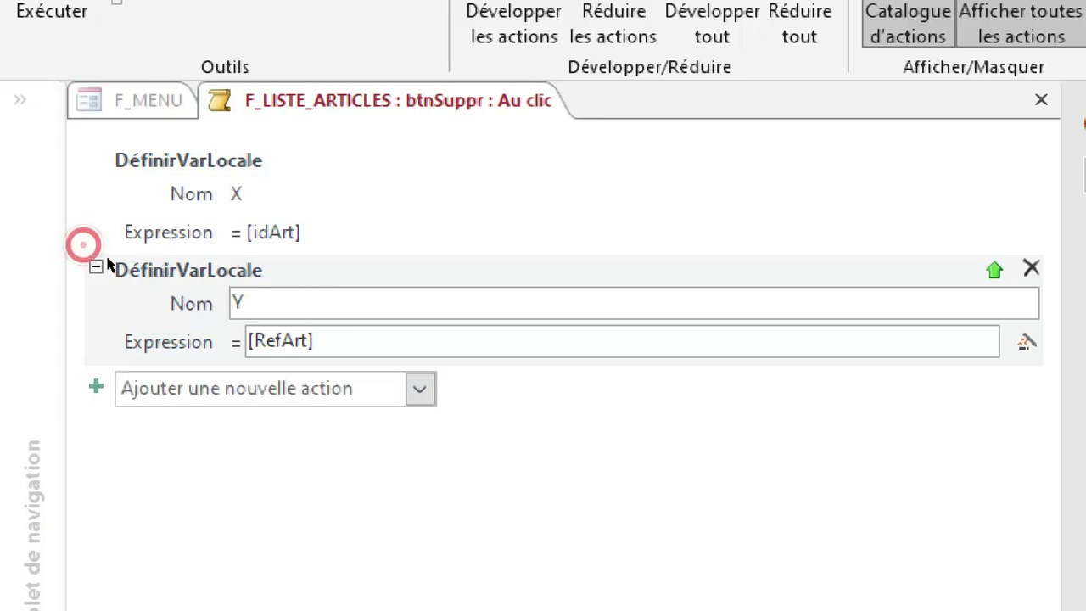
left_click(208, 282)
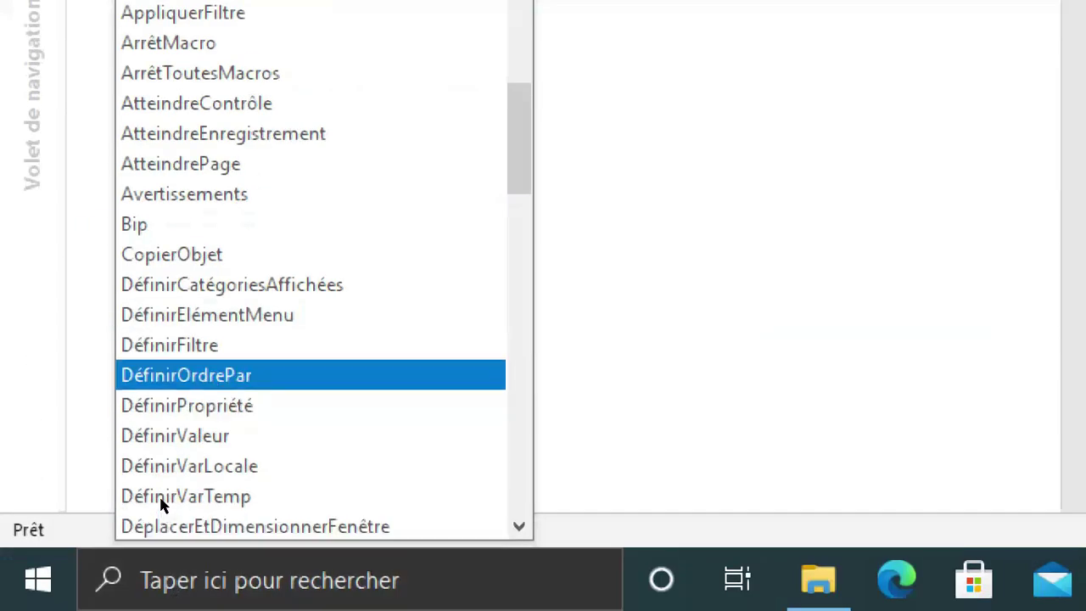
scroll(161, 499, "down", 1)
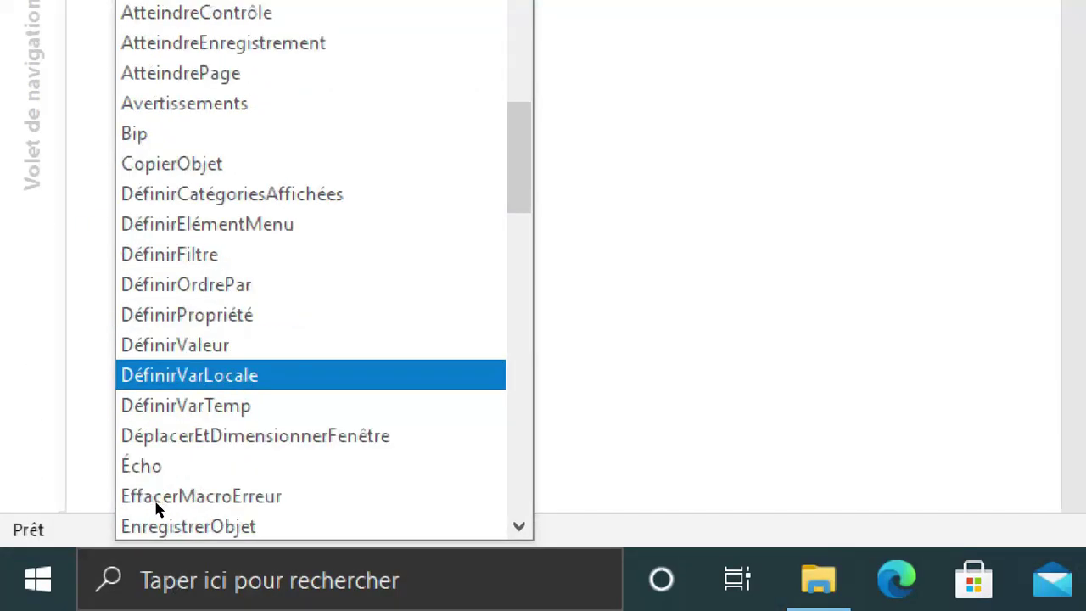
left_click(111, 496)
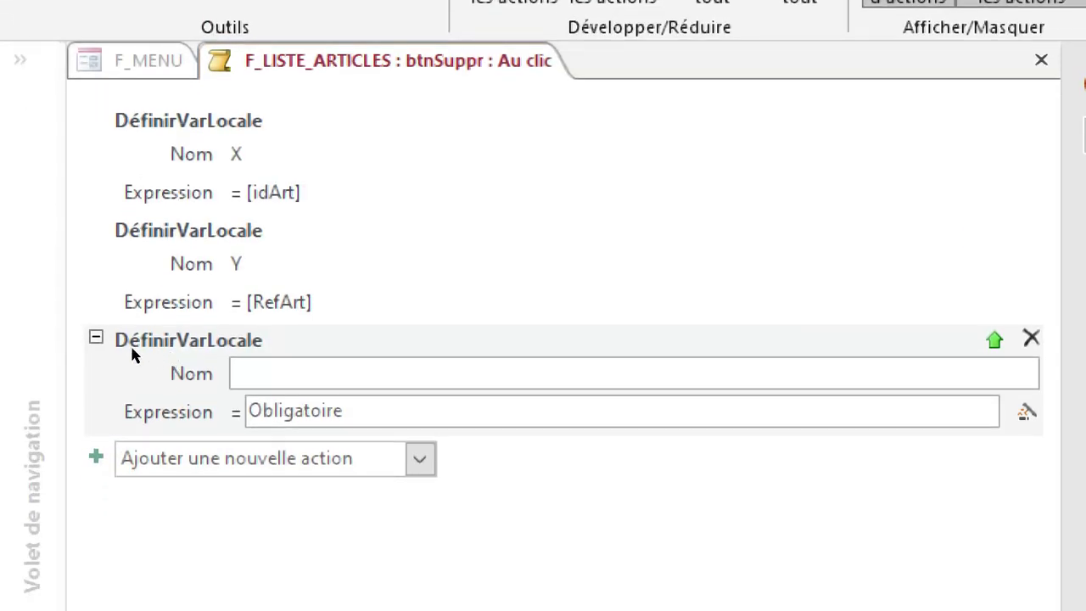
type("Z")
key("Tab")
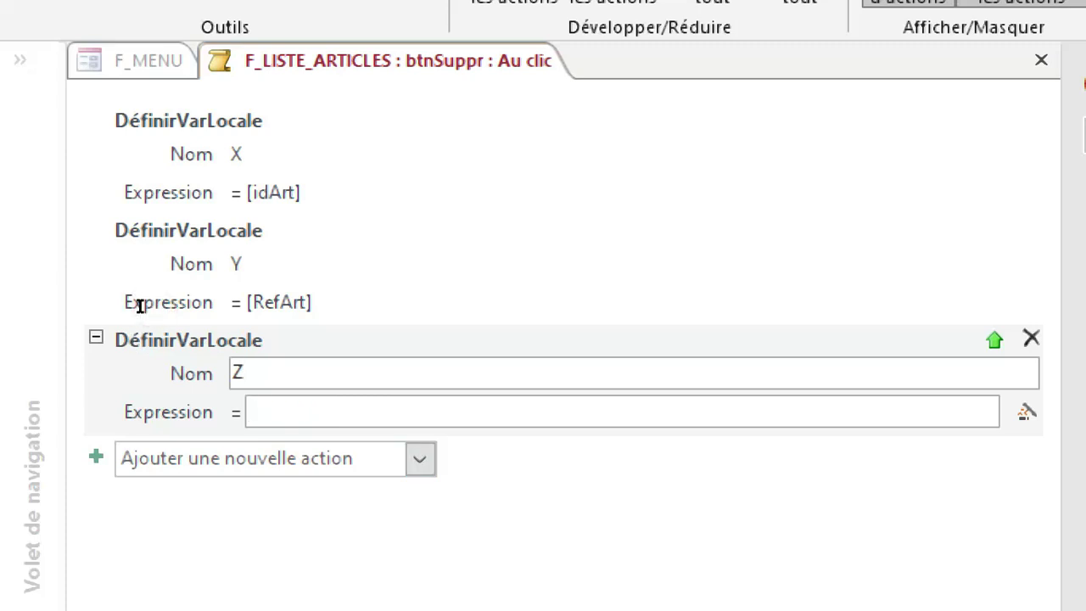
type("des")
key("Return")
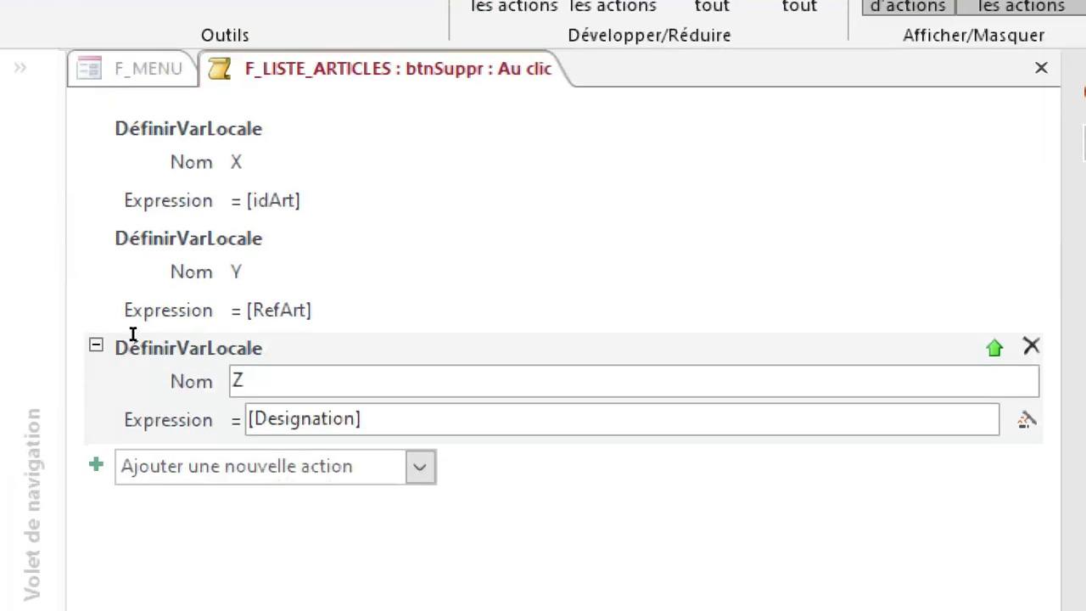
Add a Si block after the DéfinirVarLocale action of variable Z.
left_click(134, 529)
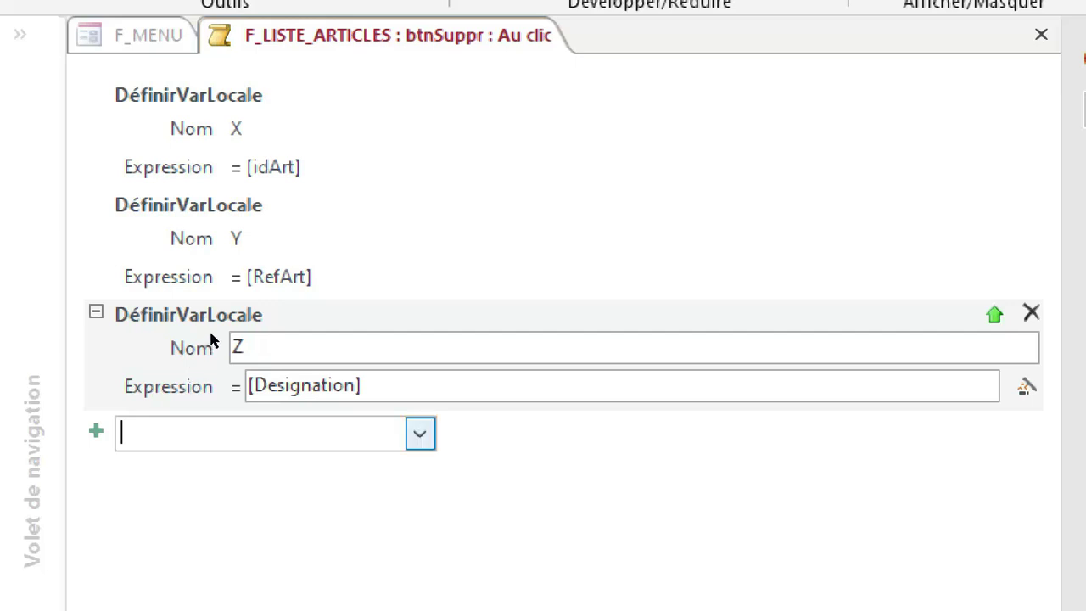
key("alt+Down")
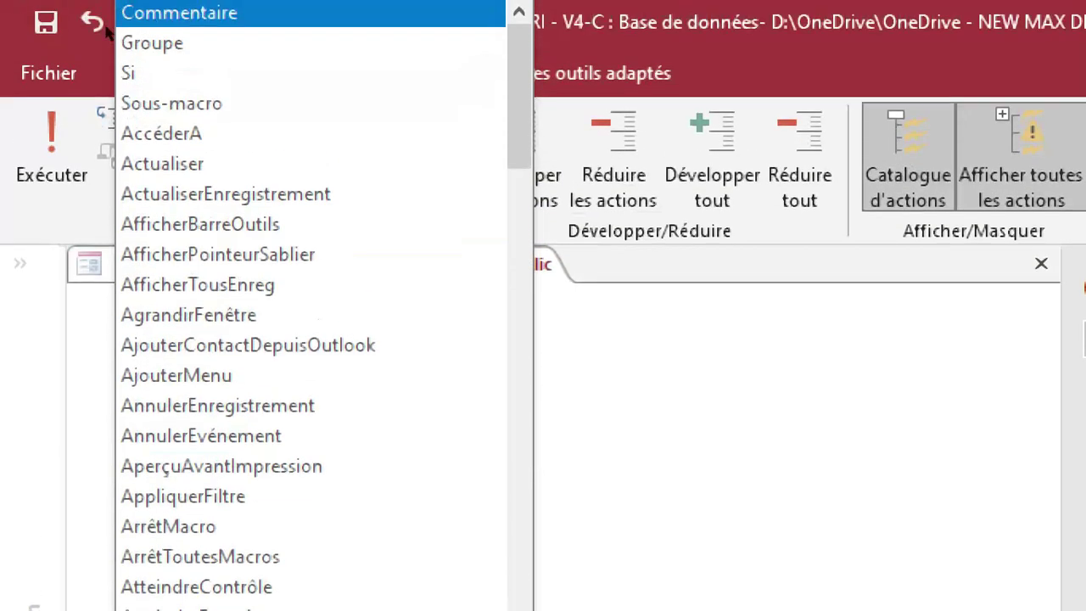
left_click(88, 39)
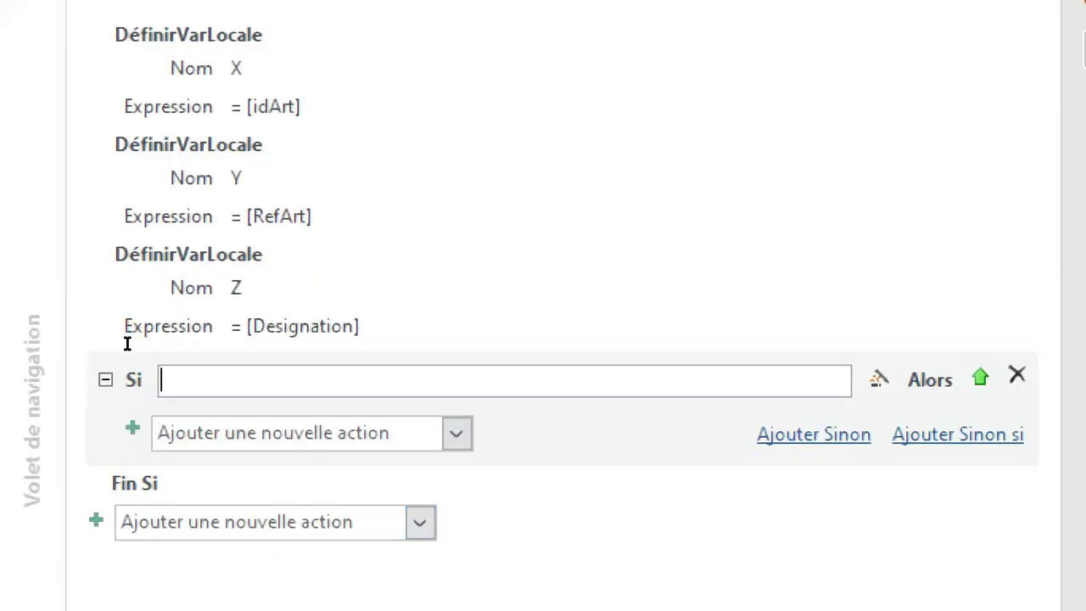
Begin the condition of the Si block with the BoîteMsg function and its opening parenthesis.
type("bo")
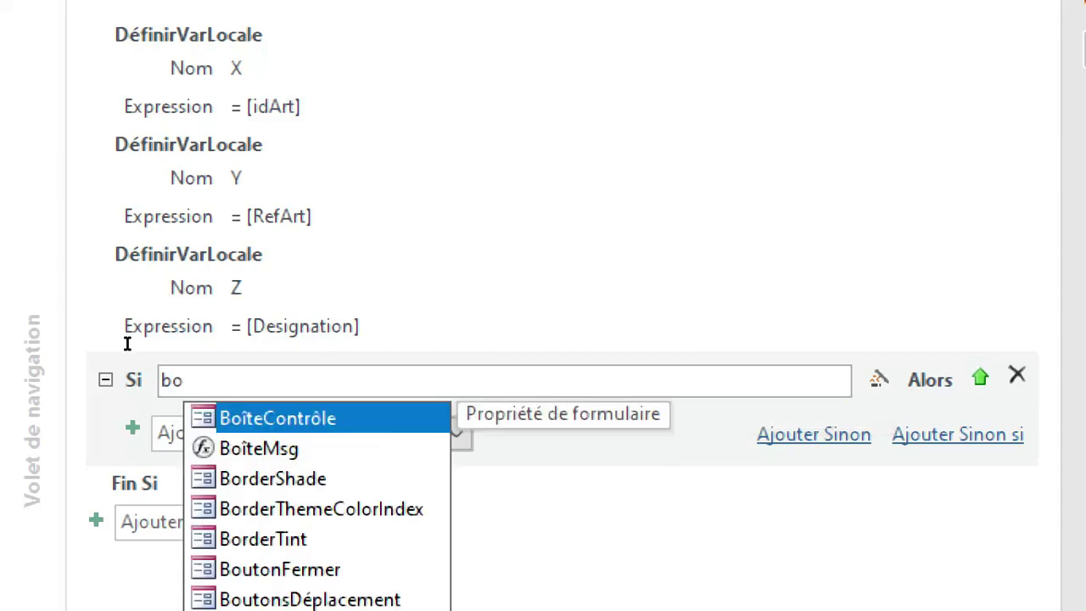
key("Down")
key("Tab")
type("(")
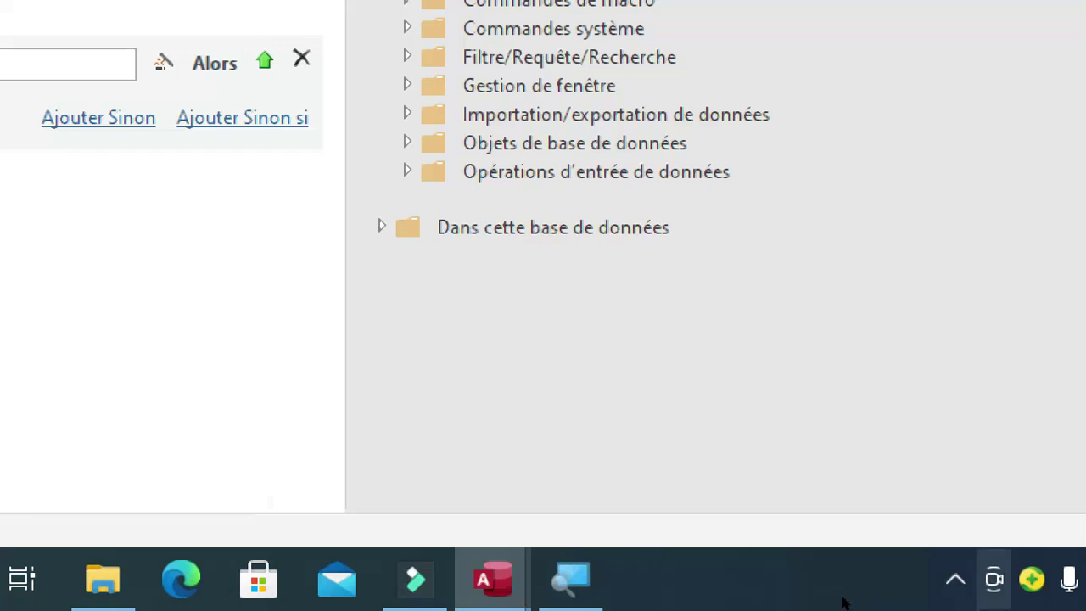
left_click(840, 597)
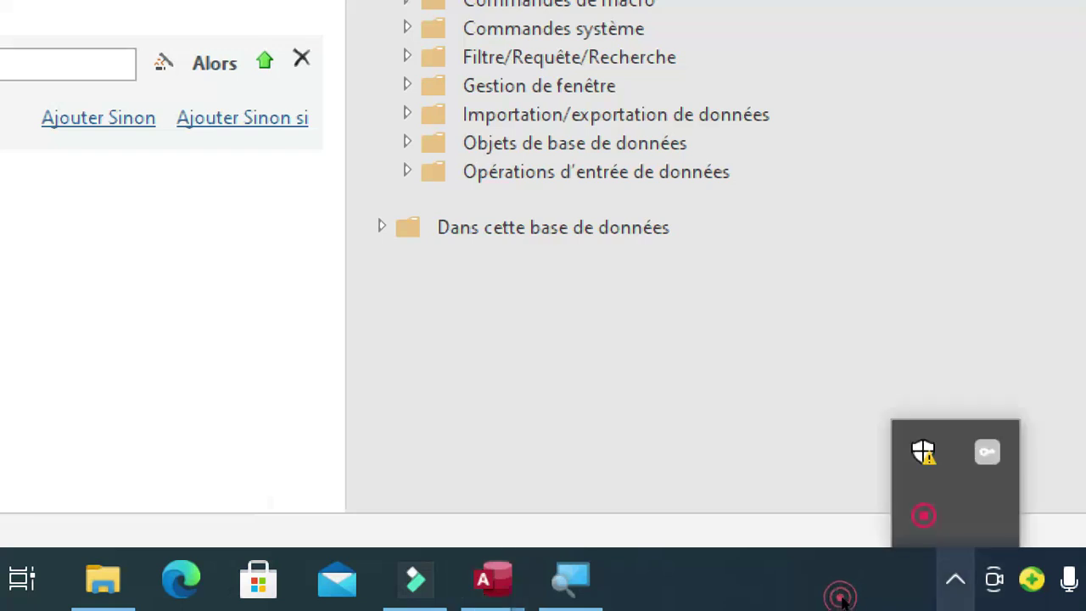
right_click(923, 521)
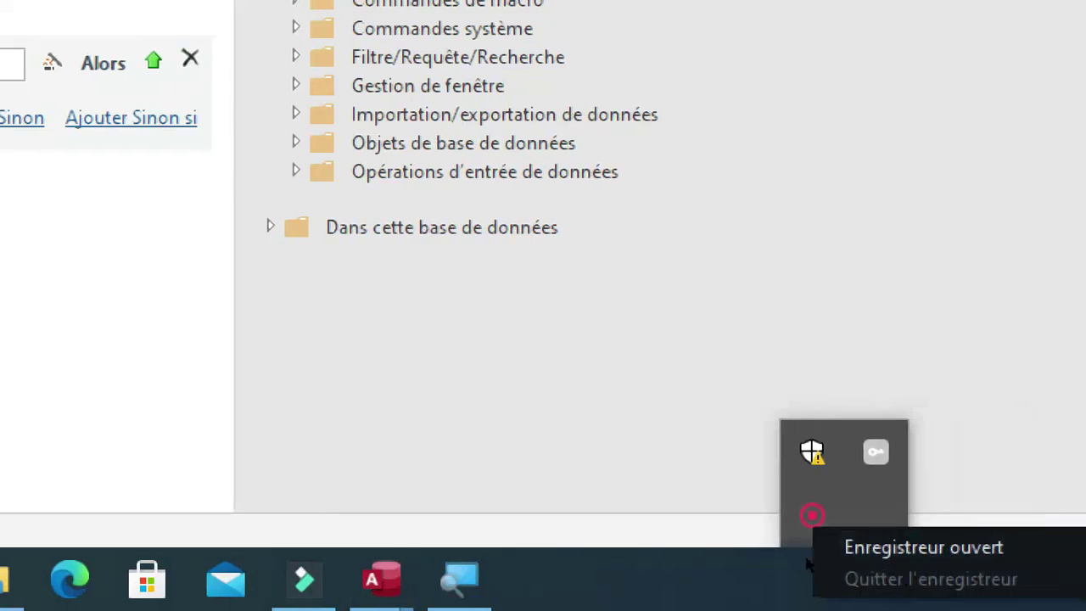
left_click(811, 563)
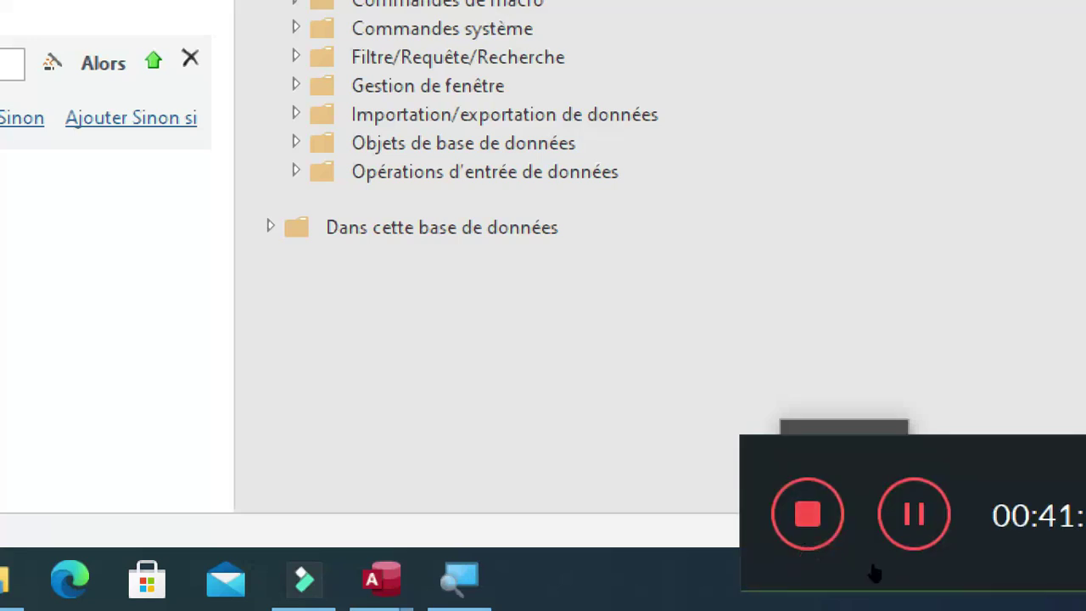
left_click(914, 515)
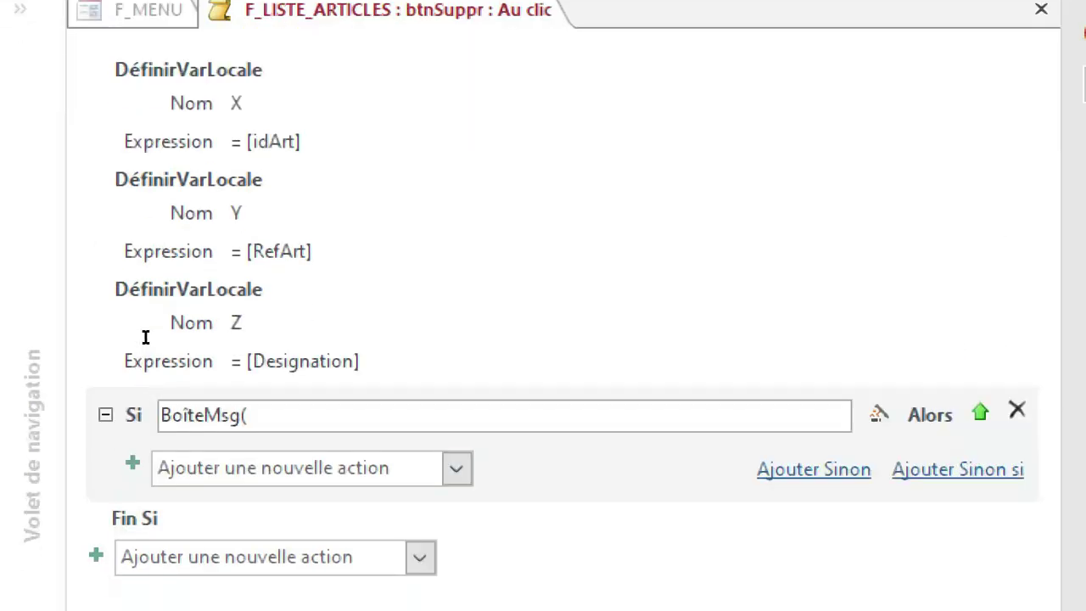
left_click(145, 337)
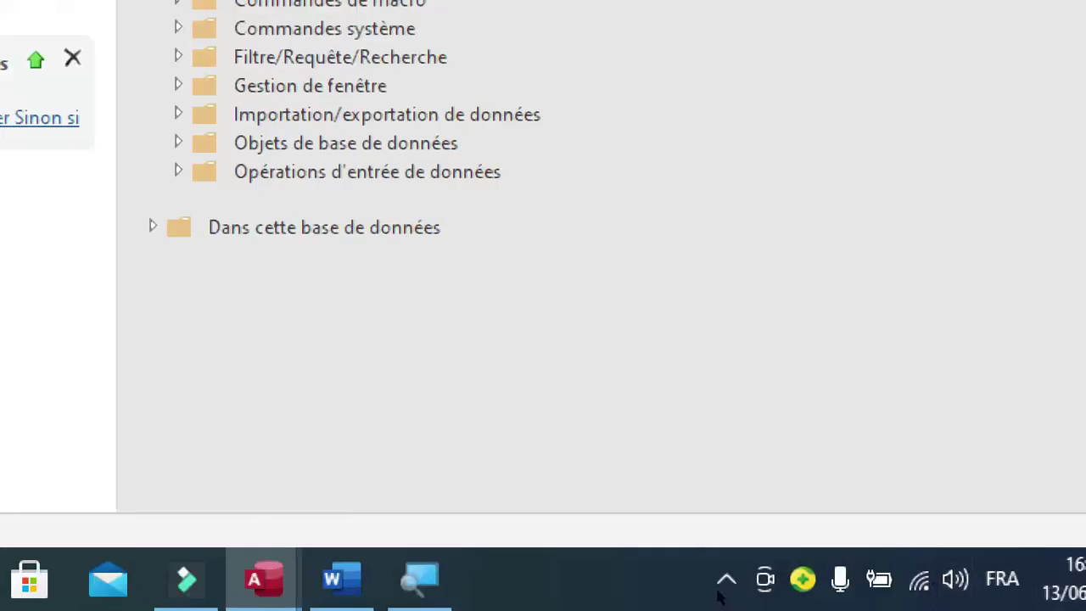
Switch to the Word document on BoîteMsg and examine the function's syntax and the values of its buttons argument.
left_click(648, 599)
scroll(615, 387, "down", 5)
scroll(615, 387, "down", 10)
scroll(789, 315, "up", 10)
scroll(665, 314, "up", 10)
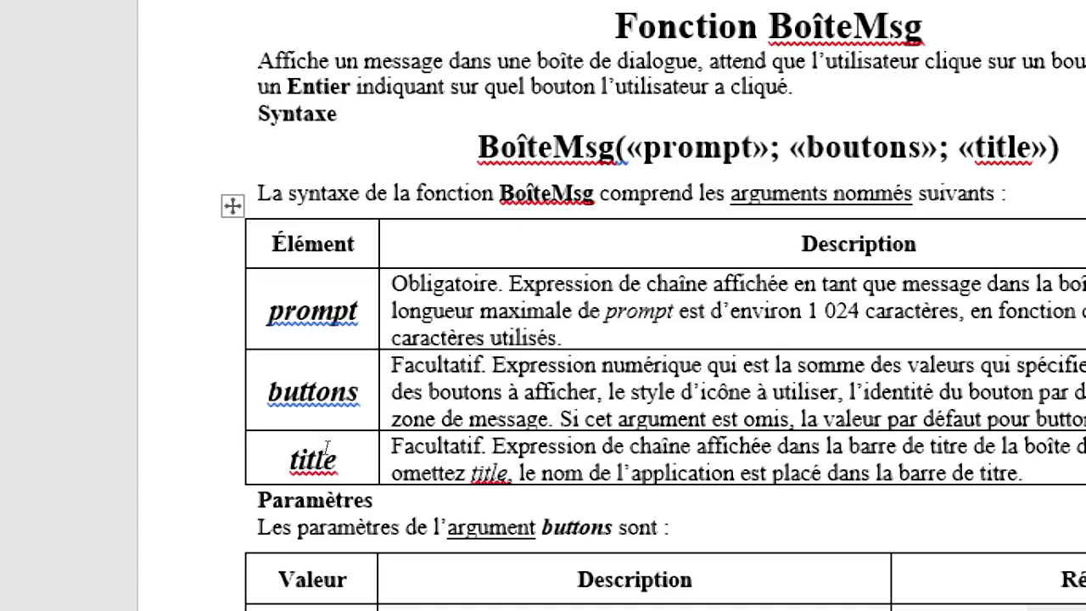
scroll(318, 437, "down", 5)
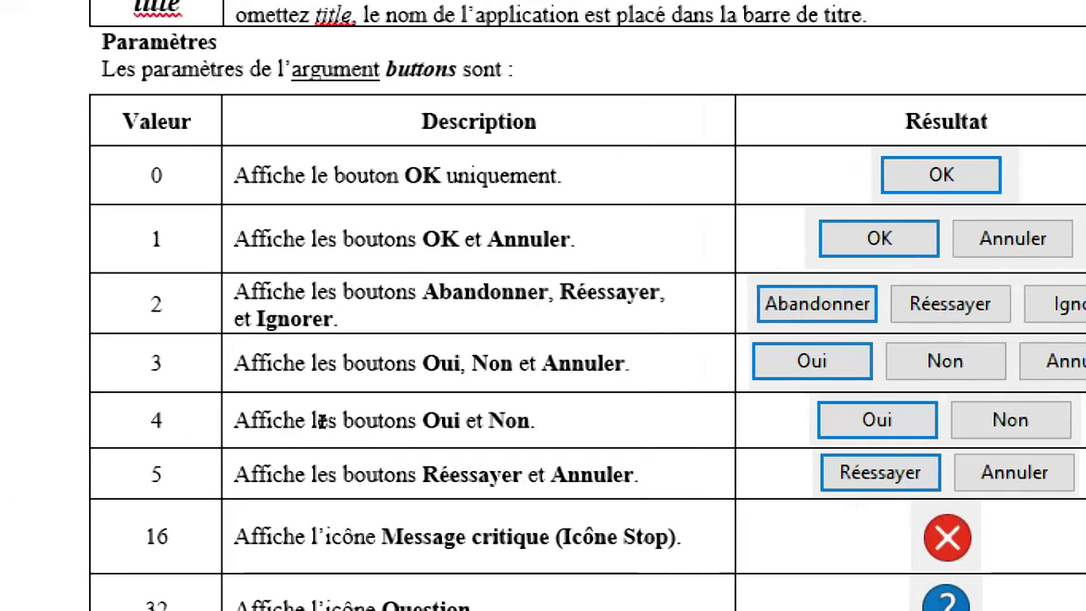
double_click(158, 420)
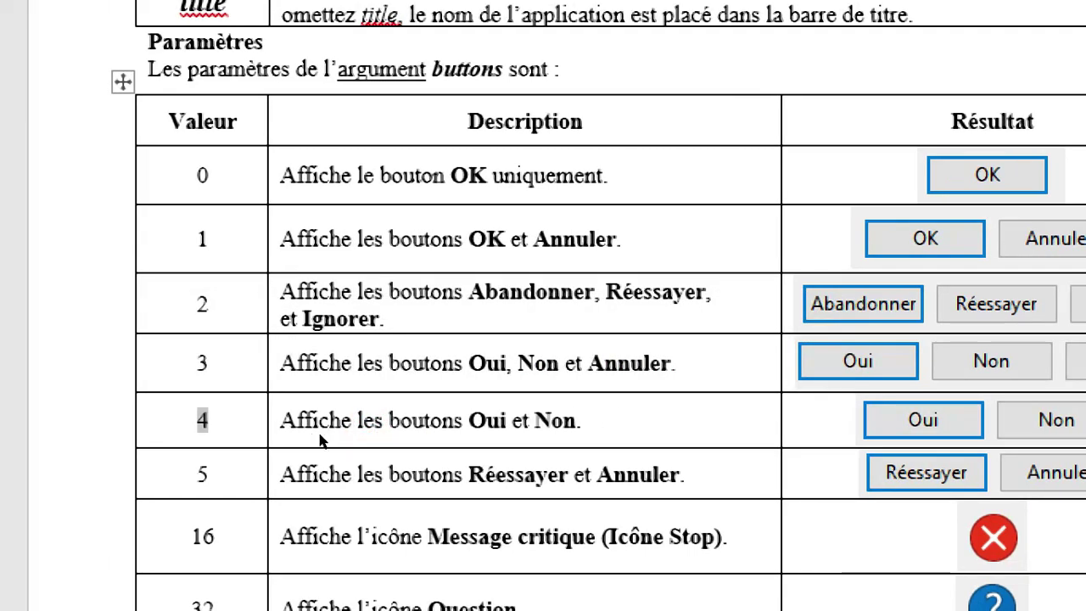
scroll(439, 422, "down", 5)
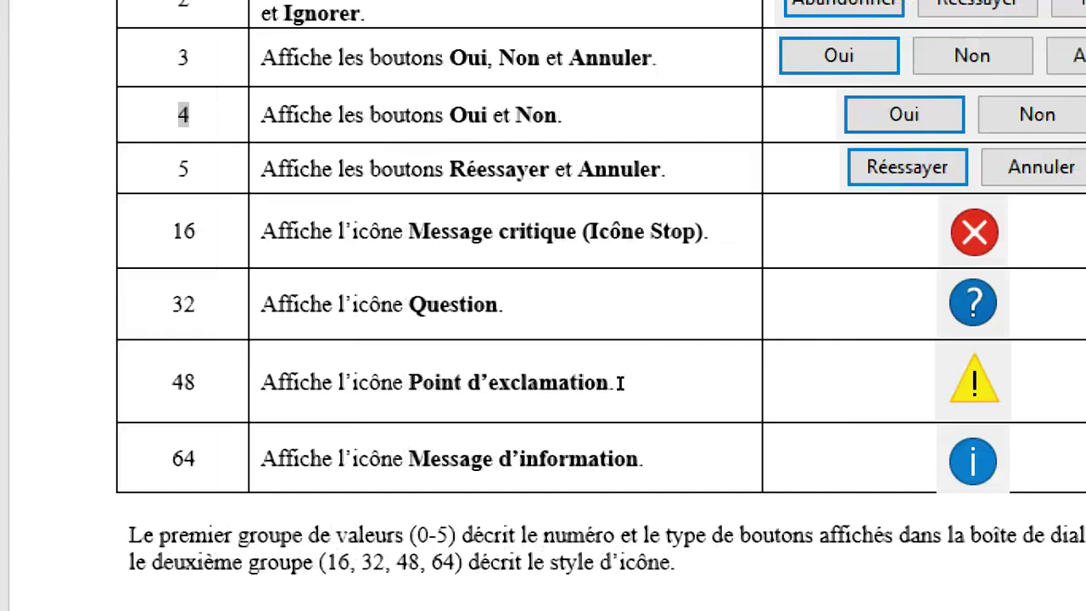
Review the BoîteMsg return values, the deletion confirmation example and the ChrW line-break codes in the document.
scroll(648, 390, "down", 20)
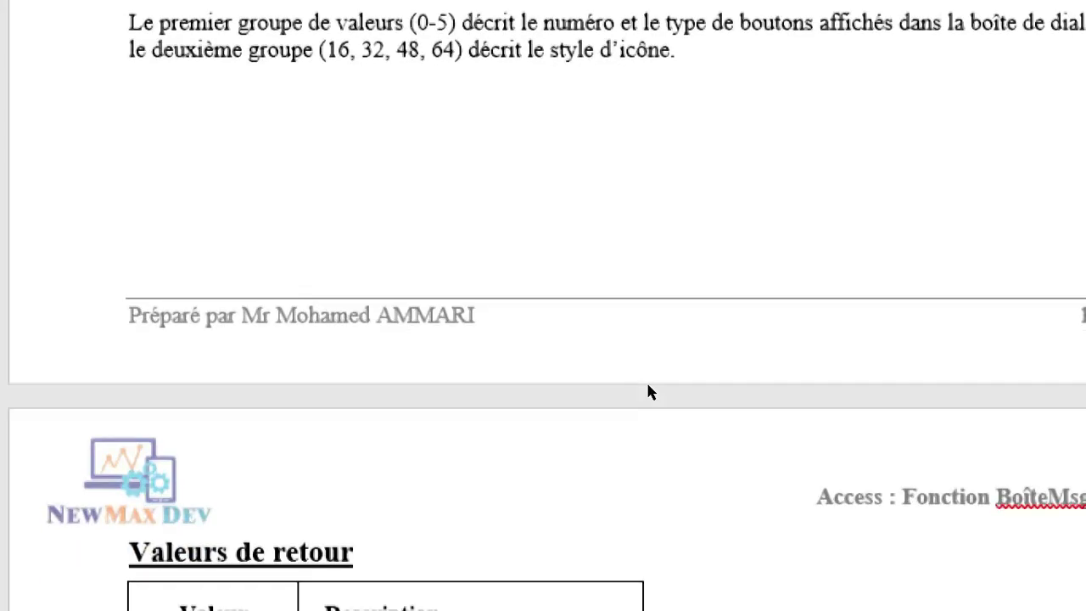
scroll(647, 385, "down", 3)
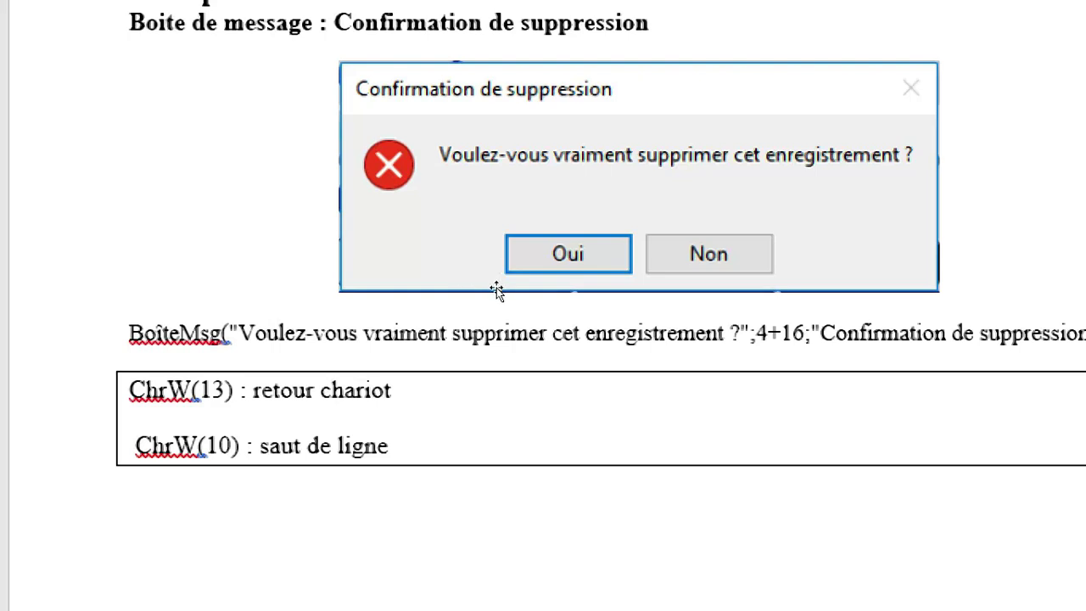
scroll(498, 289, "up", 3)
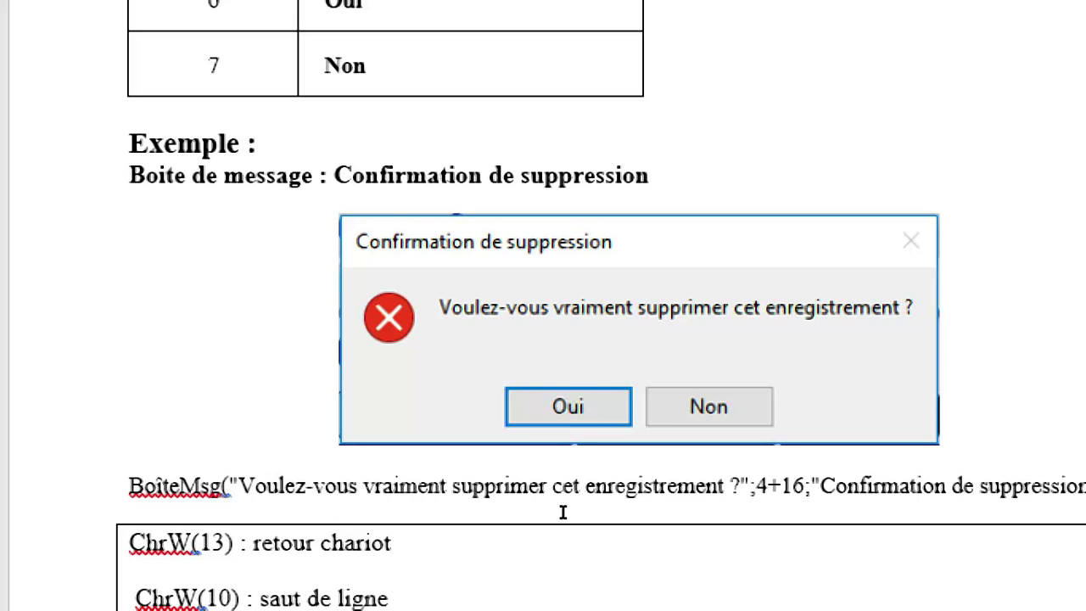
scroll(475, 516, "down", 1)
scroll(475, 425, "down", 2)
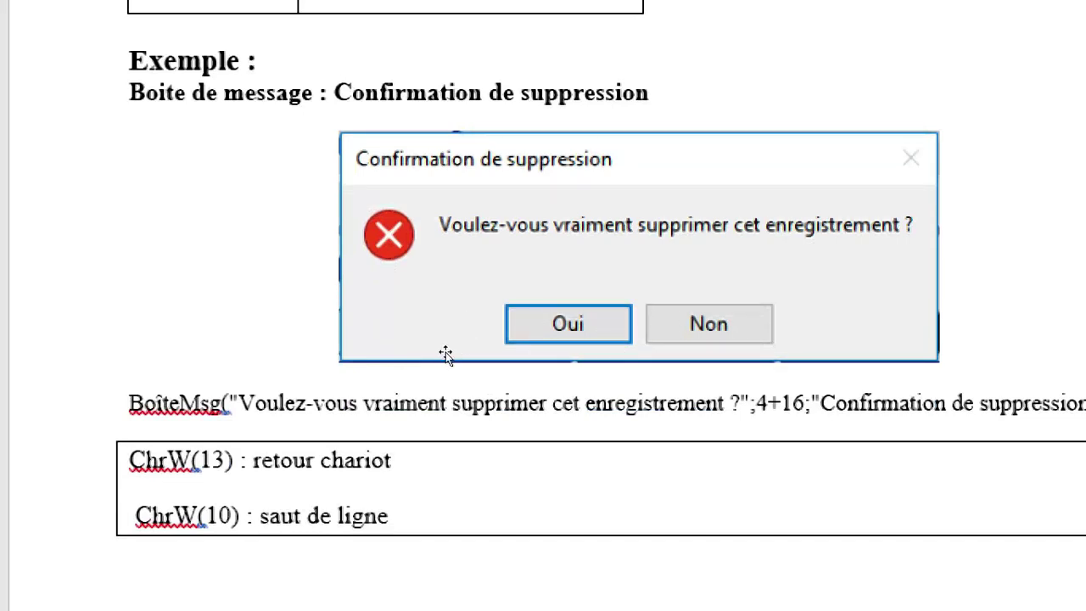
scroll(380, 450, "down", 3)
scroll(379, 451, "down", 1)
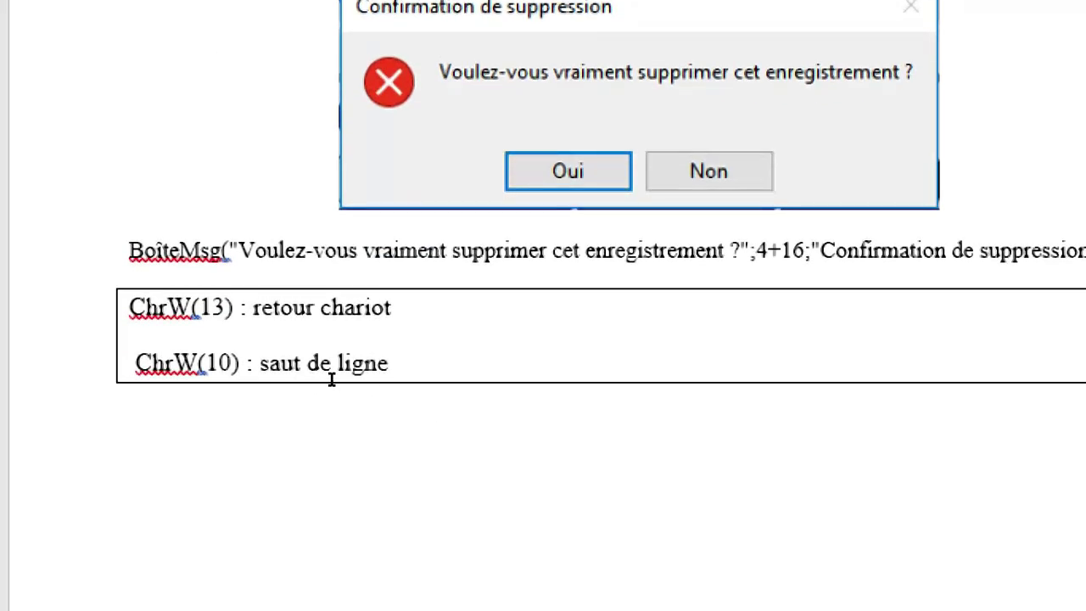
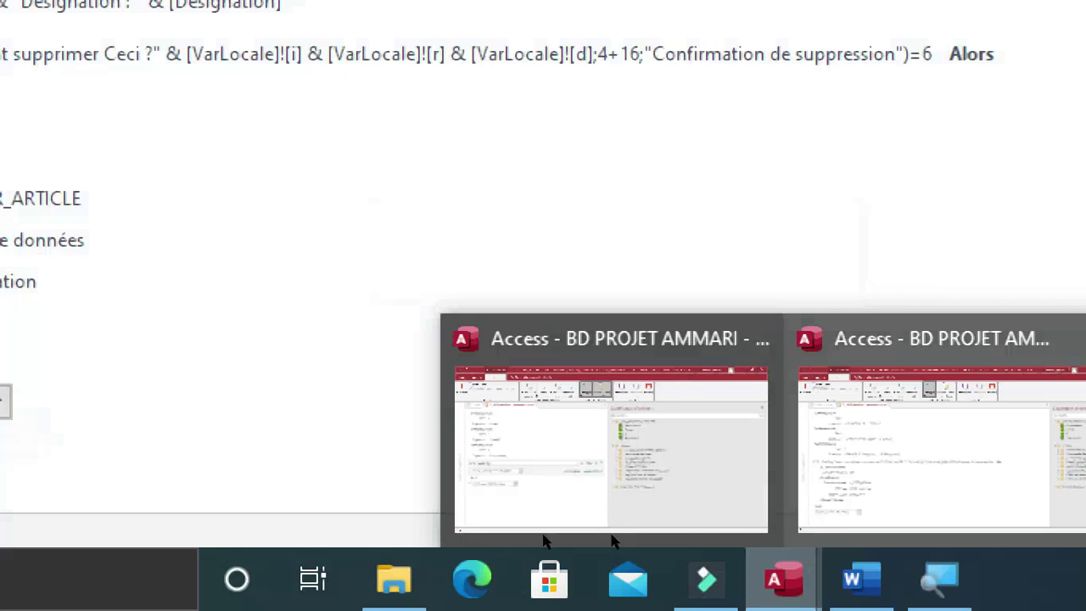
Switch back to the btnSuppr macro in Access and clear the condition of the Si block.
left_click(536, 535)
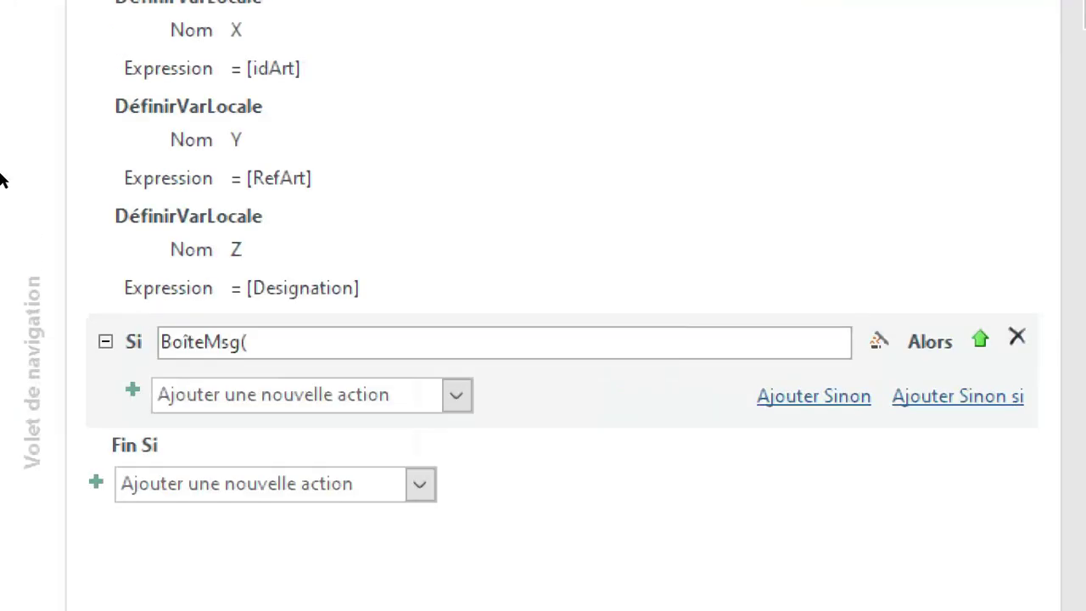
left_click(146, 340)
key("BackSpace")
key("BackSpace")
key("BackSpace")
key("BackSpace")
key("BackSpace")
key("BackSpace")
key("BackSpace")
key("BackSpace")
key("BackSpace")
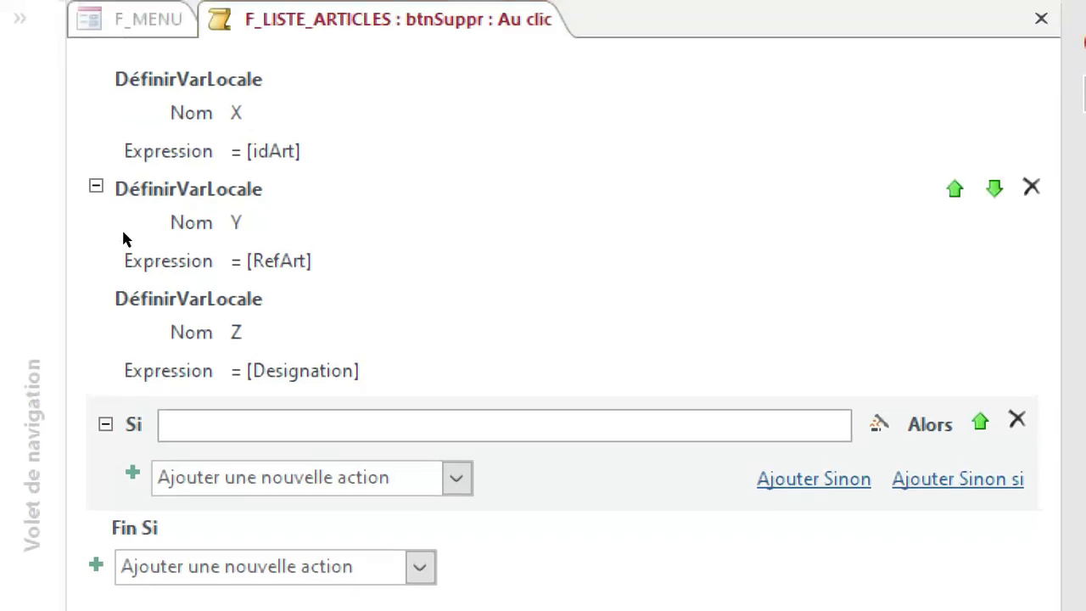
Begin the Si block's condition again with the BoîteMsg function and its opening parenthesis.
left_click(123, 340)
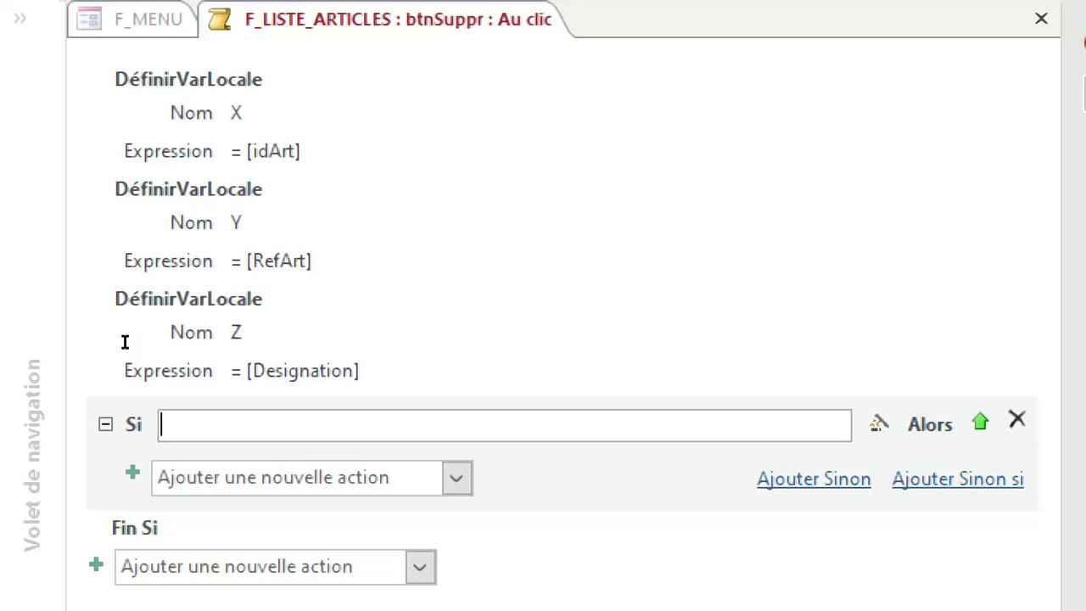
left_click(123, 340)
type("b")
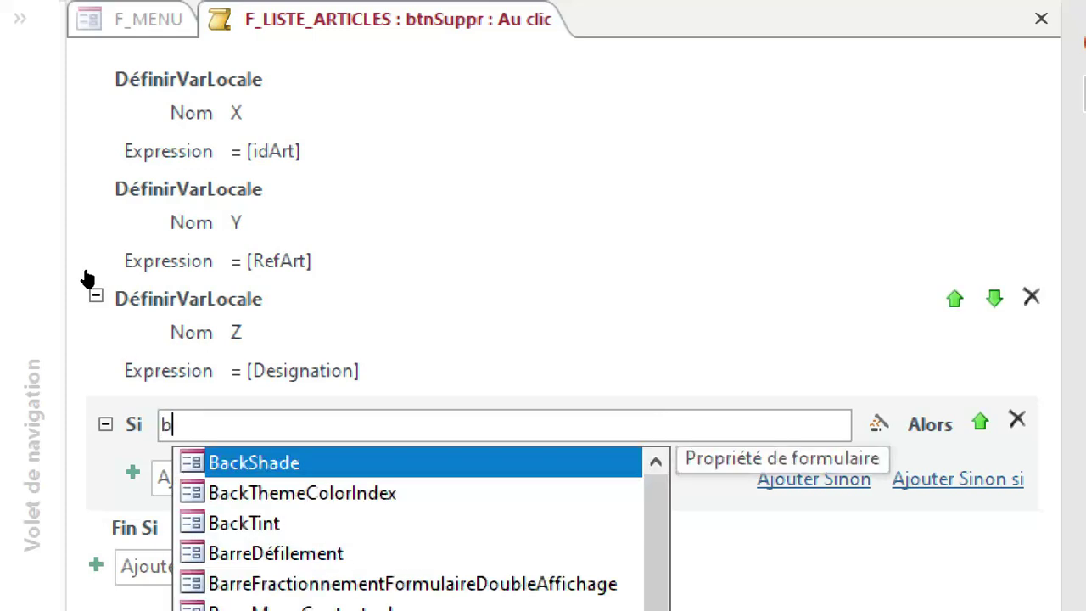
type("o")
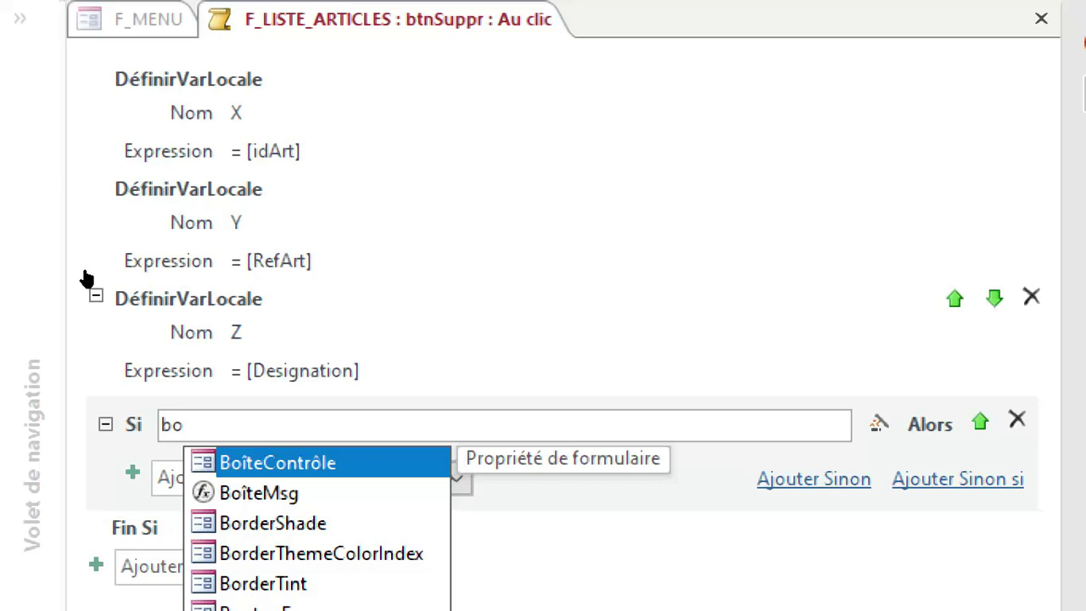
double_click(145, 372)
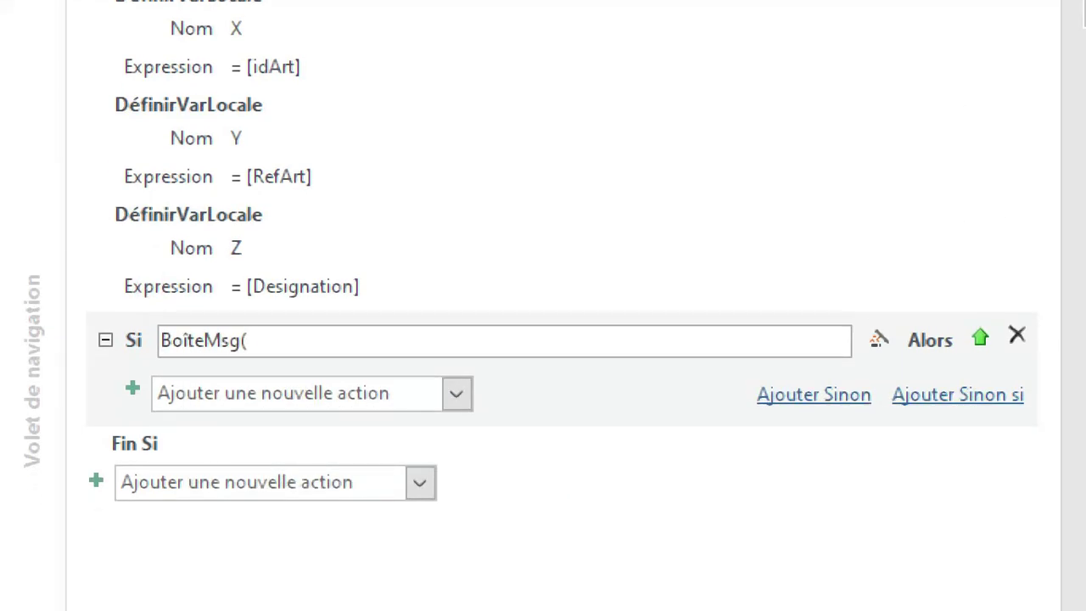
Enter the BoîteMsg prompt text "Voulez-vous vraiment supprimer cet enregistrement ?" in quotation marks.
type("\"")
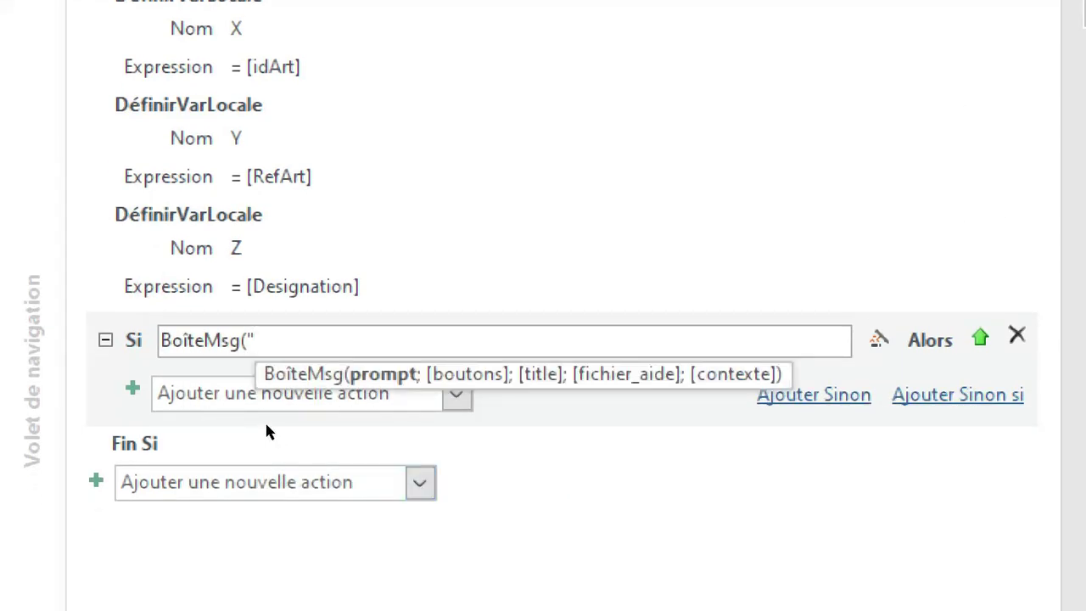
type("Vou")
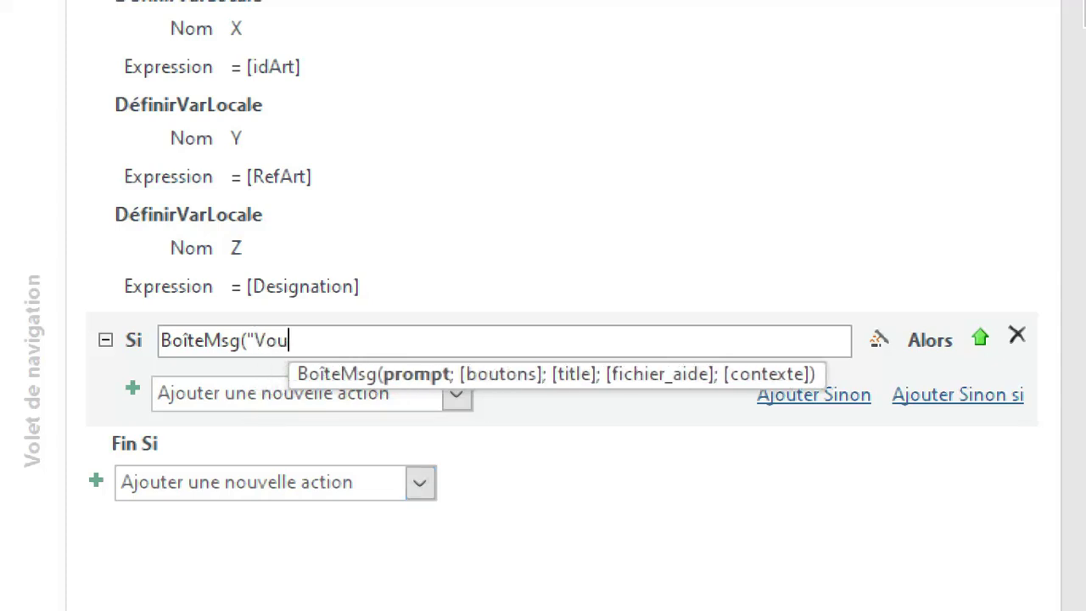
type("lez-")
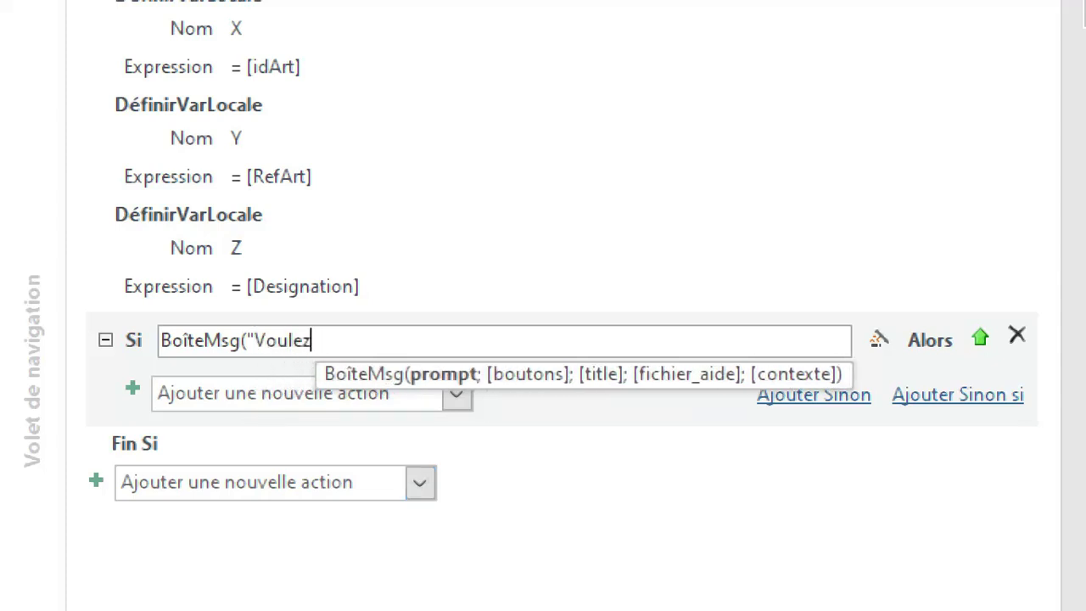
type("us ")
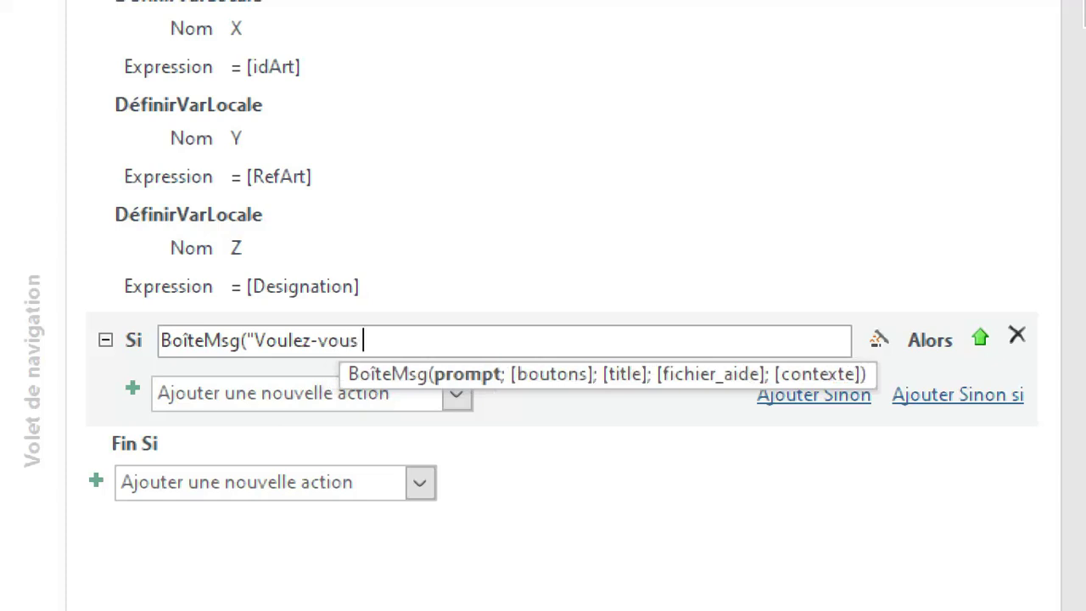
type("vraimen")
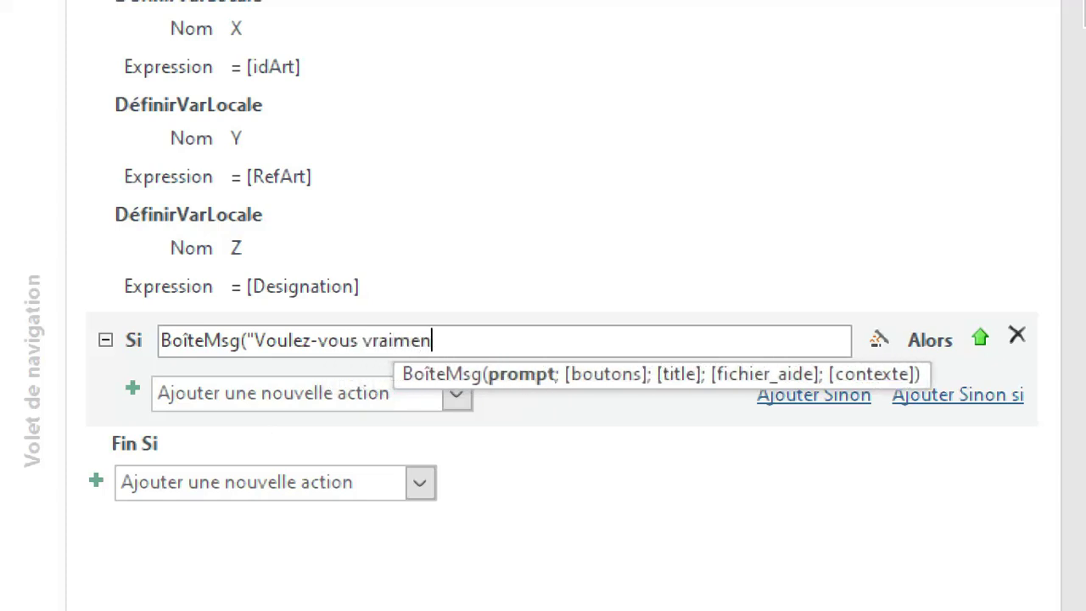
type("t supprimer ")
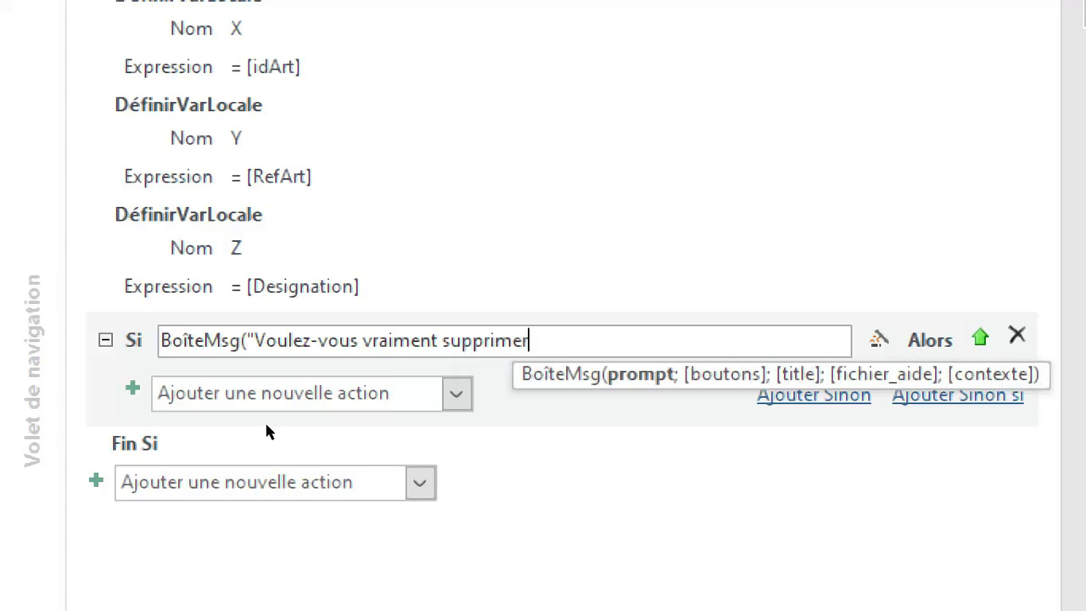
type("c")
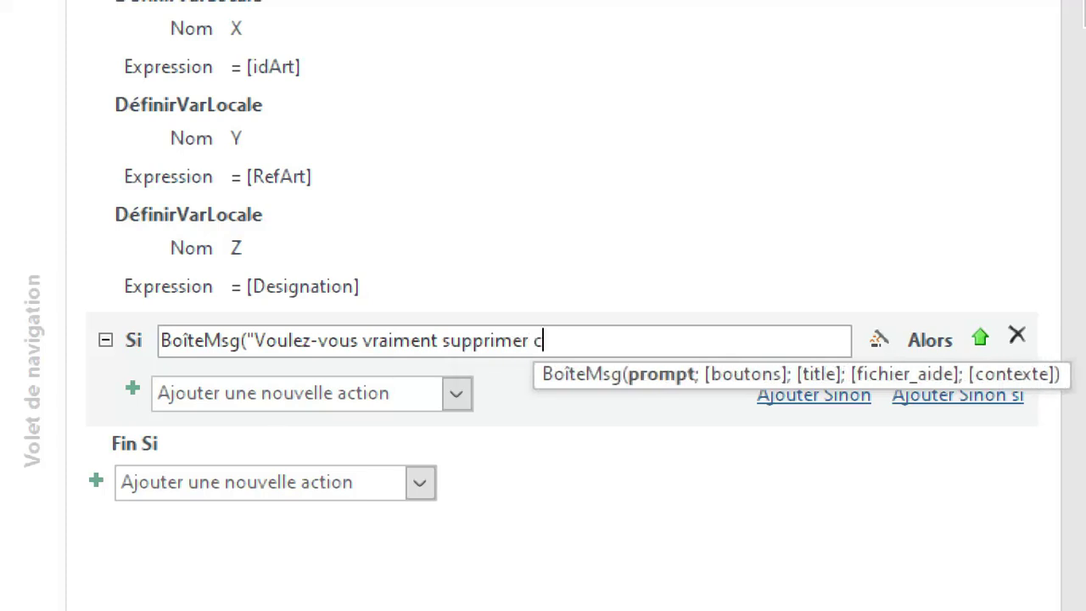
type("et enregis")
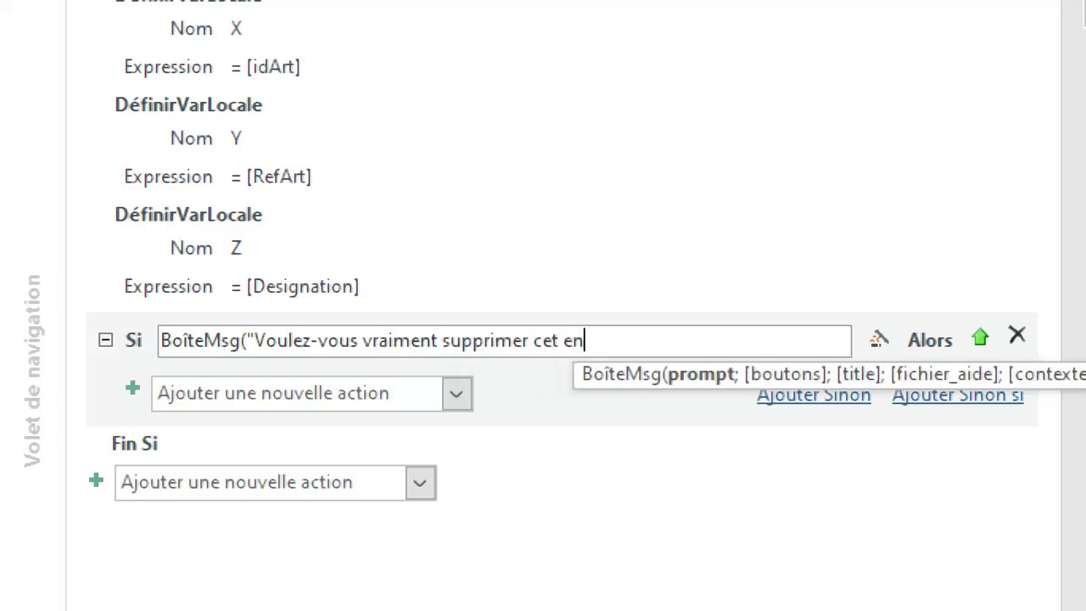
type("trement")
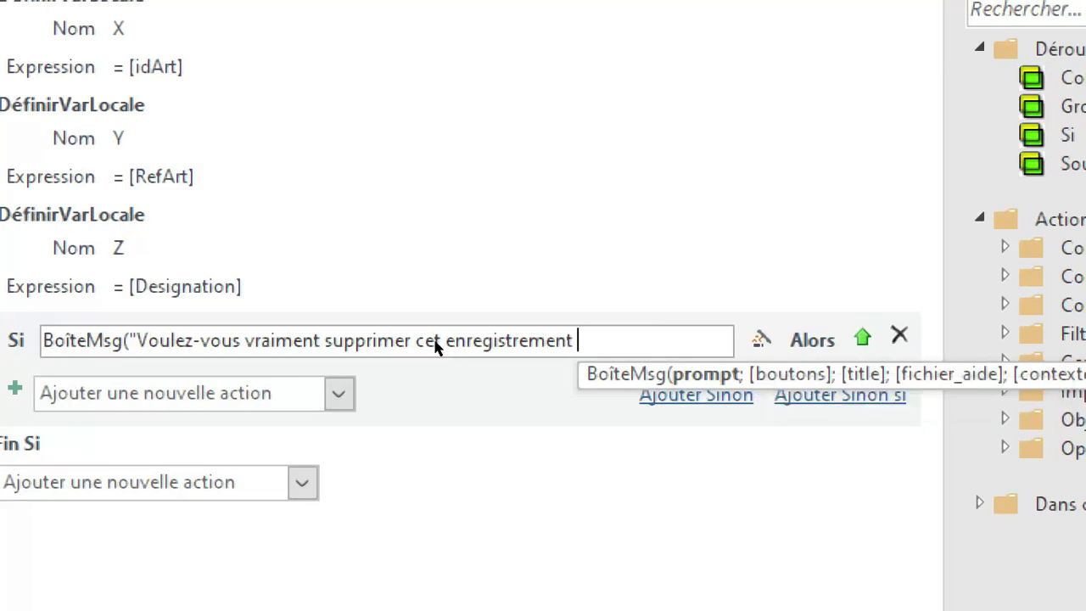
type("?\"")
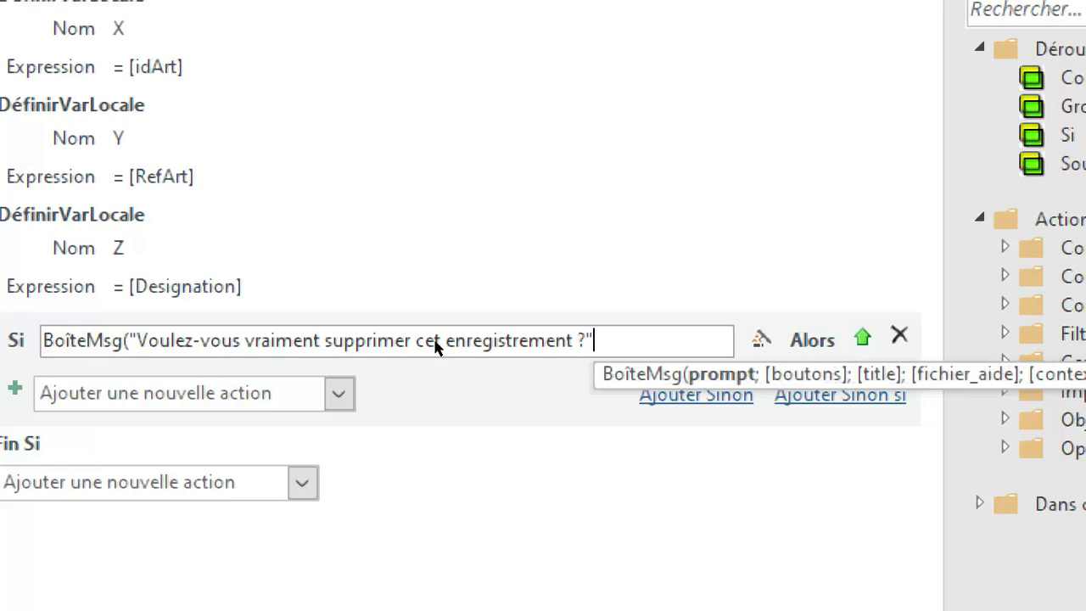
Open the Si condition in the expression builder and widen the builder window, ready to continue after the prompt text.
left_click(440, 338)
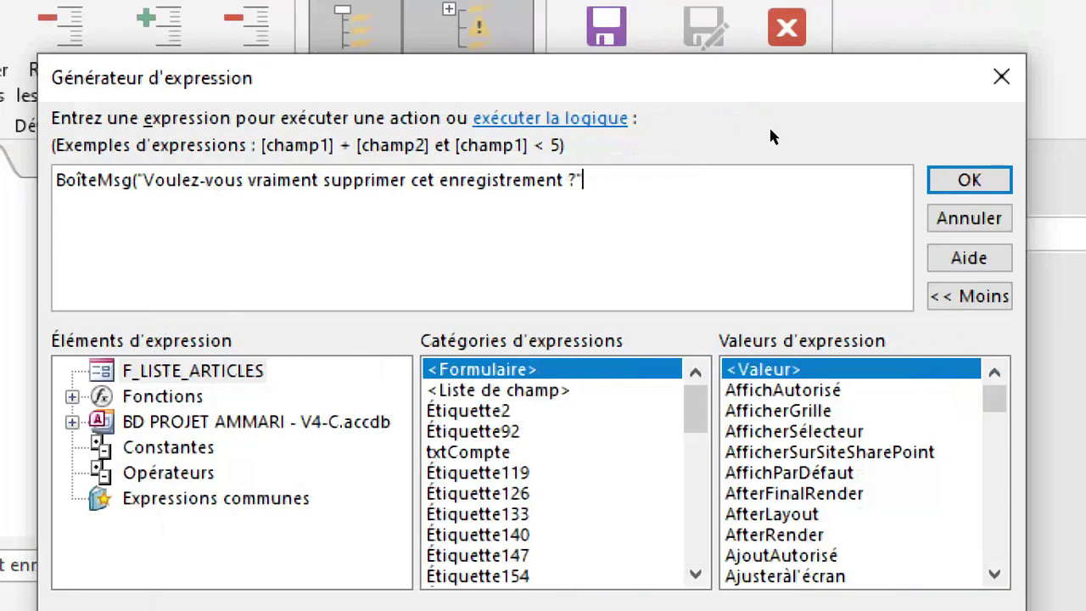
left_click_drag(792, 141, 991, 146)
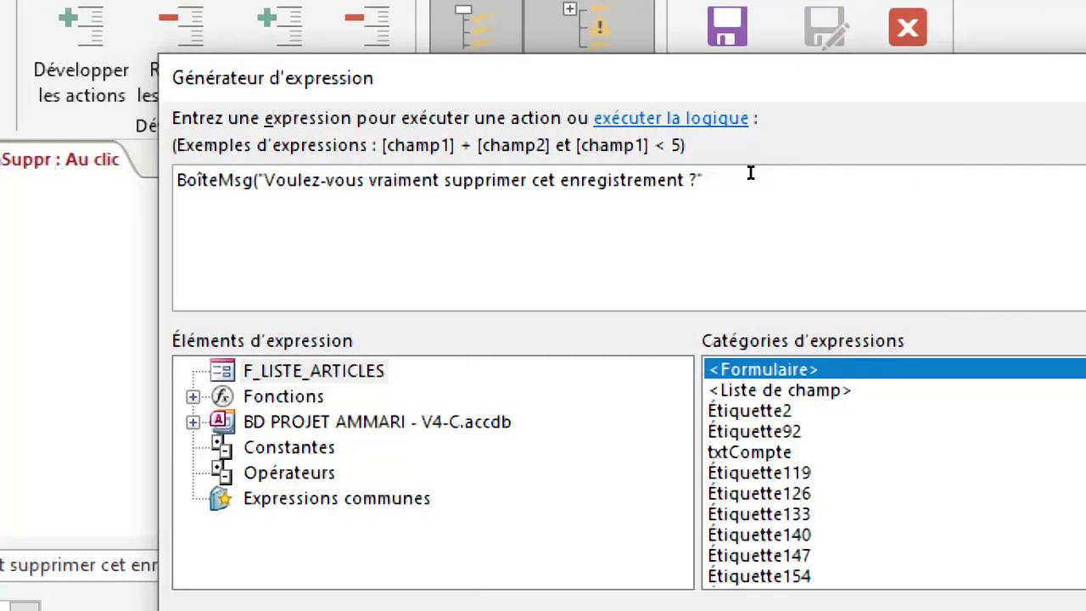
left_click(842, 169)
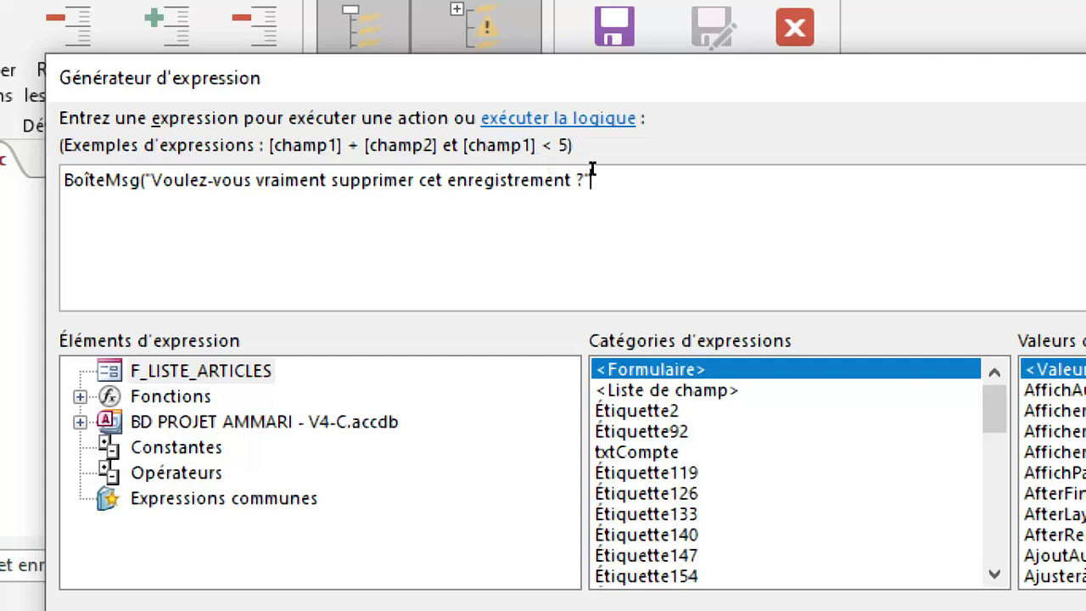
Append a line break to the prompt text by concatenating &ChrW(13).
type("?\"&")
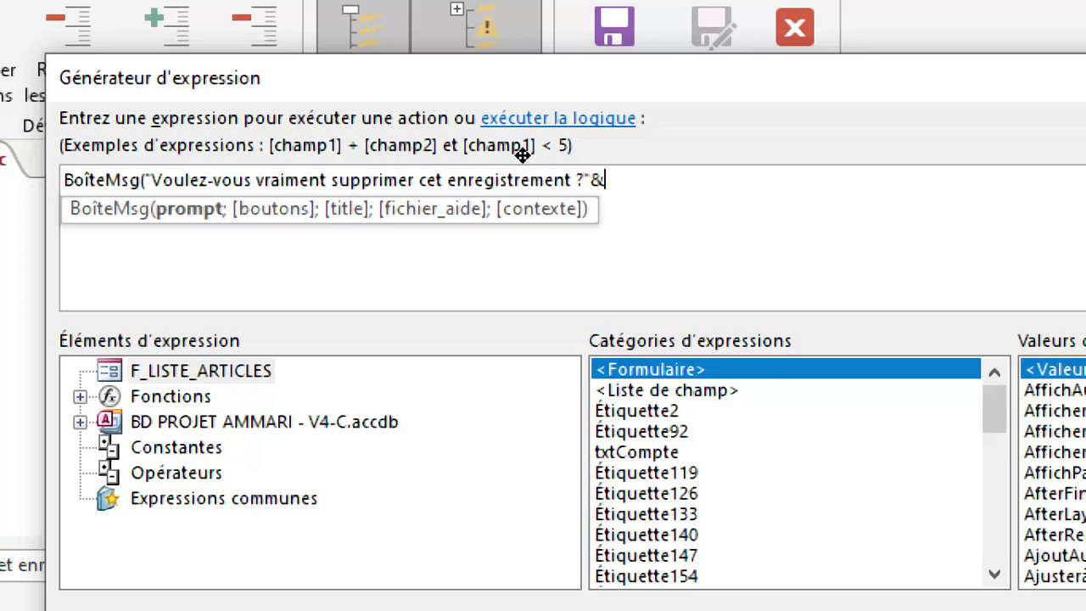
type("ch")
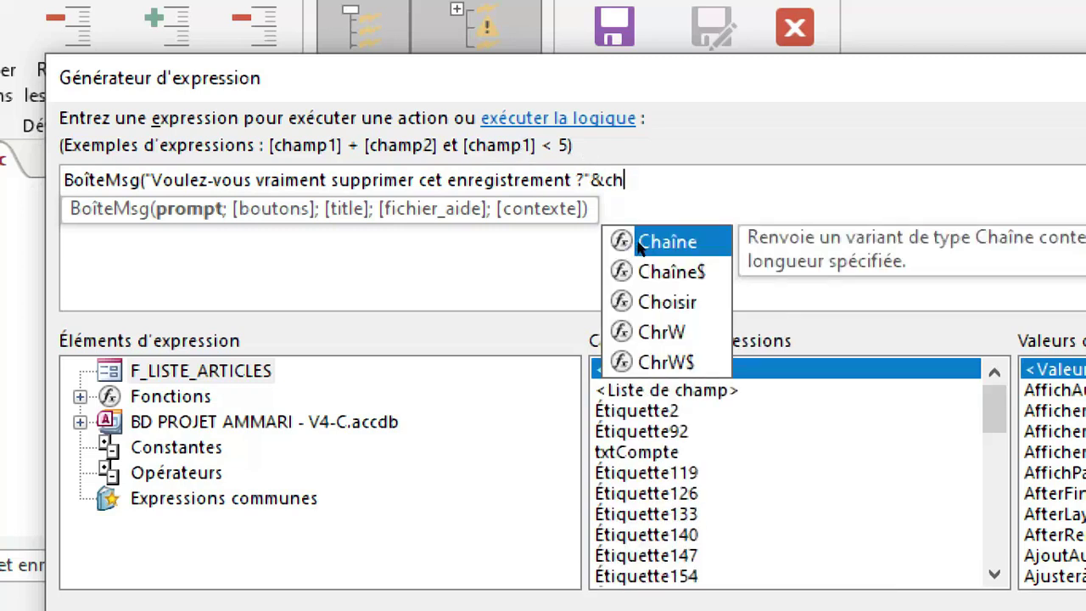
key("Down")
key("Down")
key("Down")
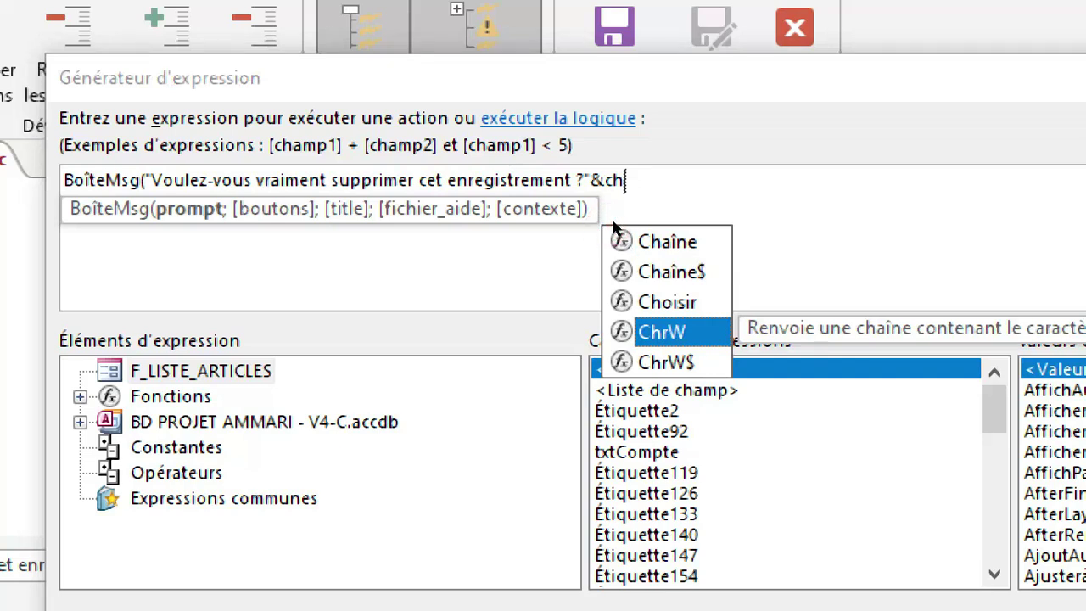
key("Tab")
type("(")
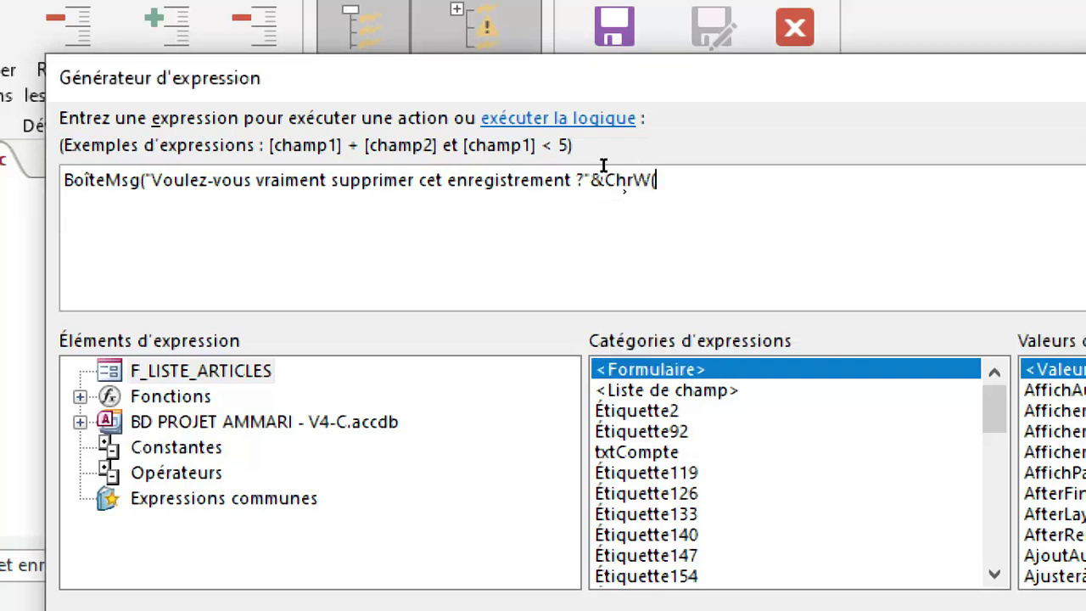
type("13")
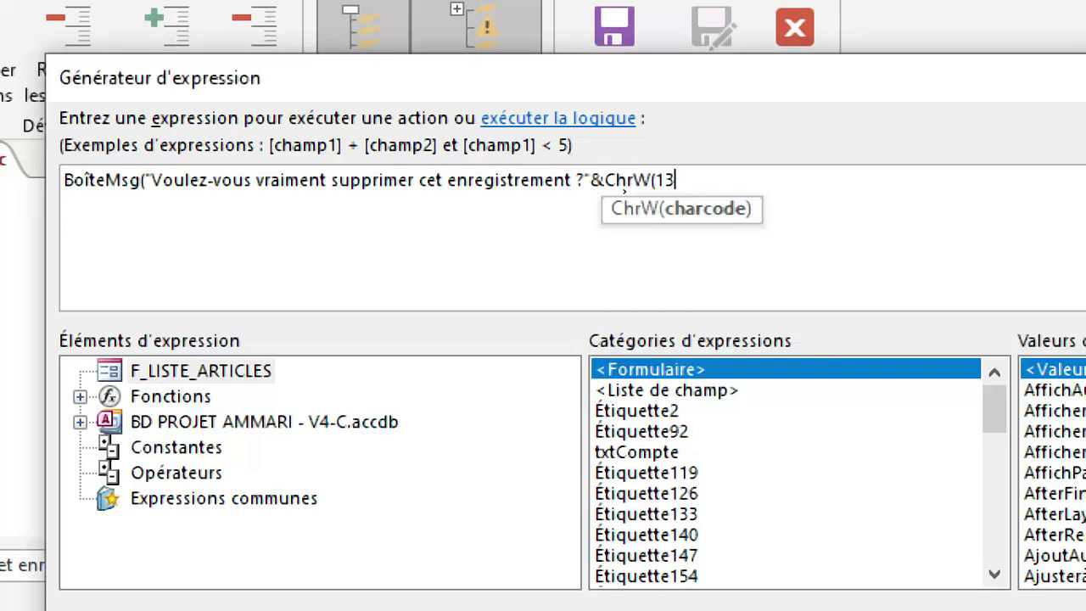
type(")")
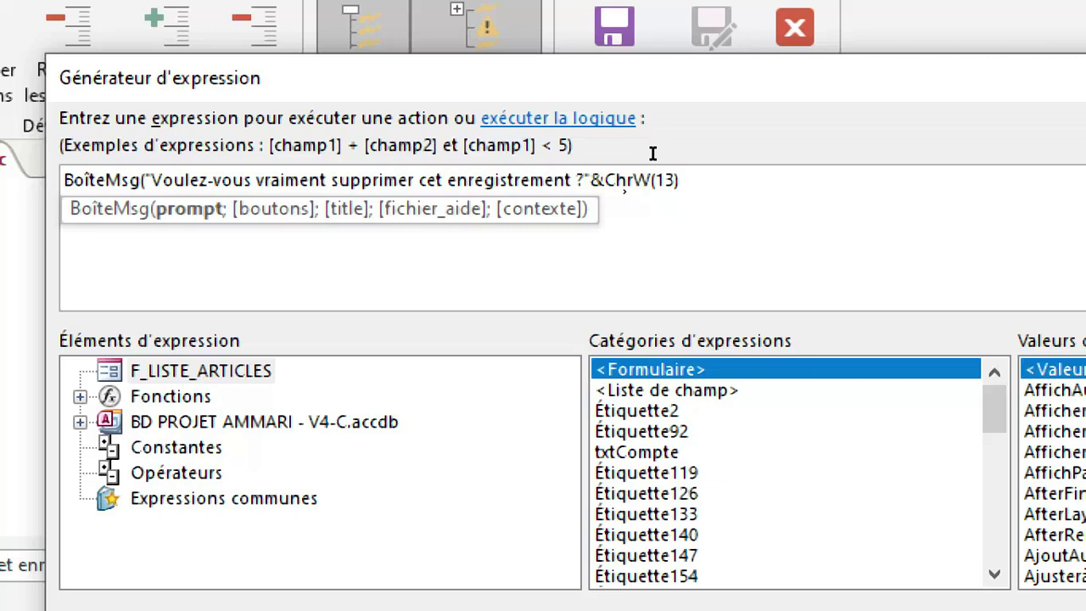
Concatenate the local variable X to the prompt as &[VarLocale]!X.
type("&")
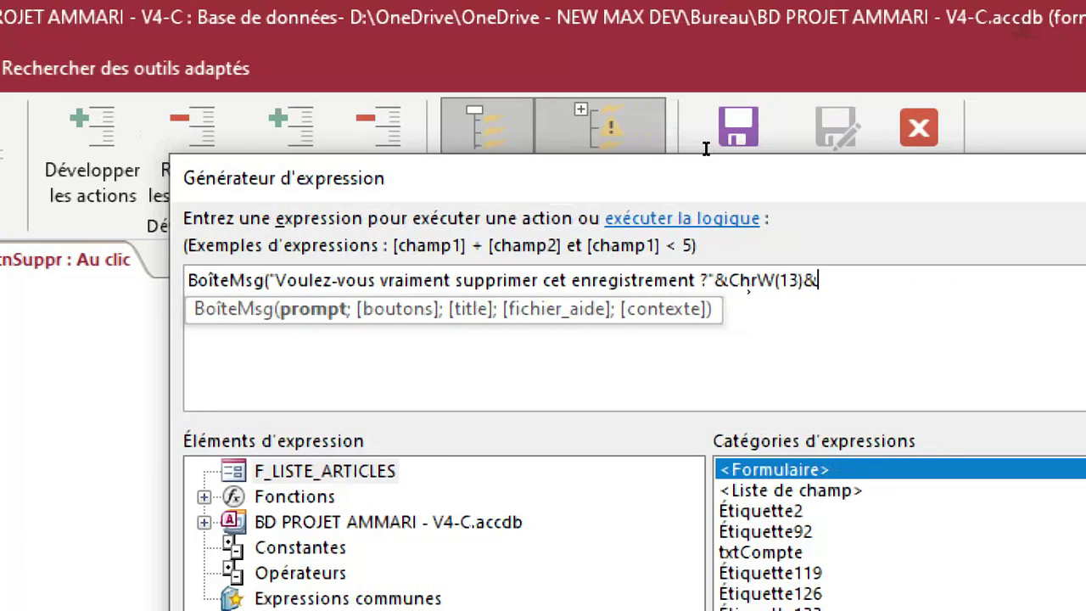
type("var")
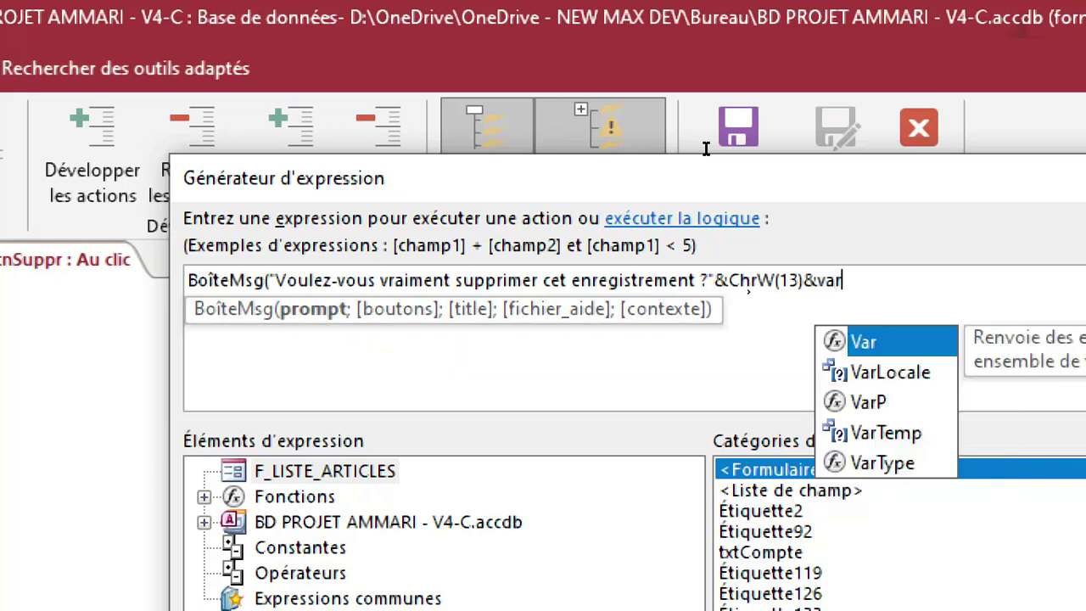
left_click(676, 195)
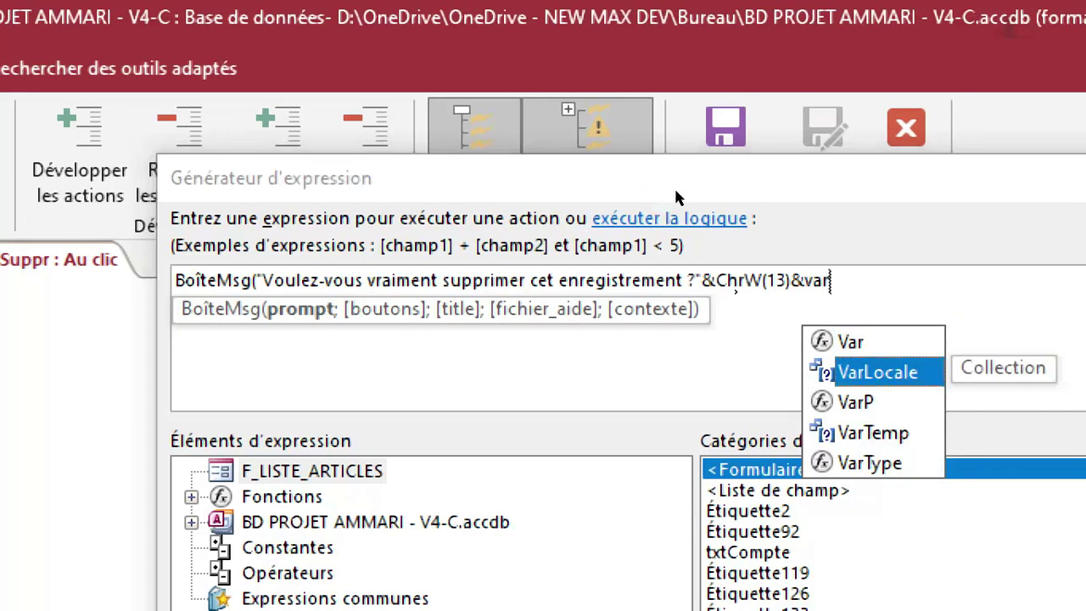
double_click(668, 192)
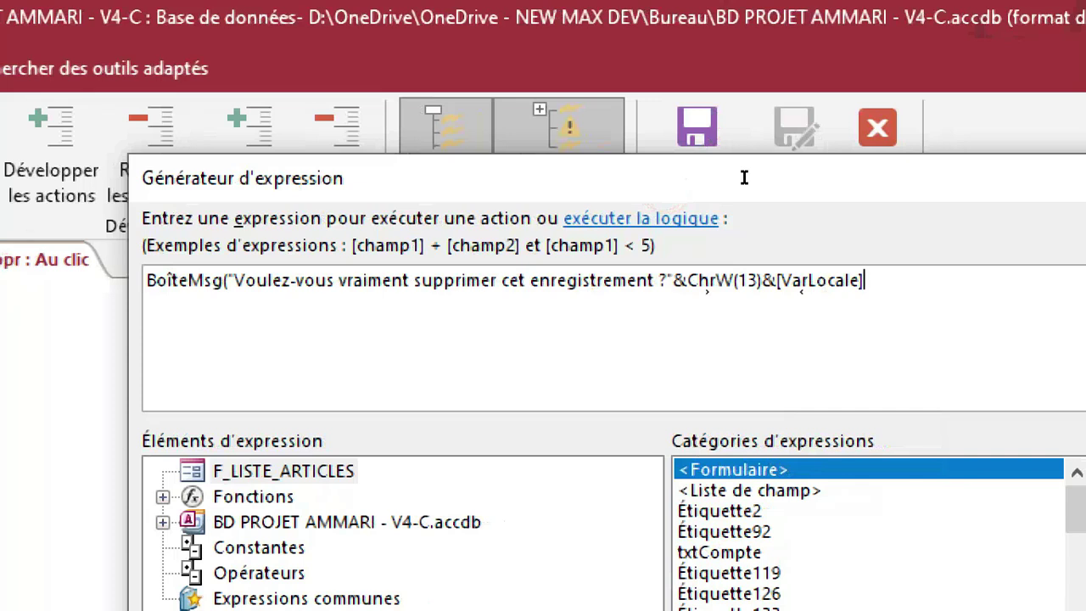
type("!")
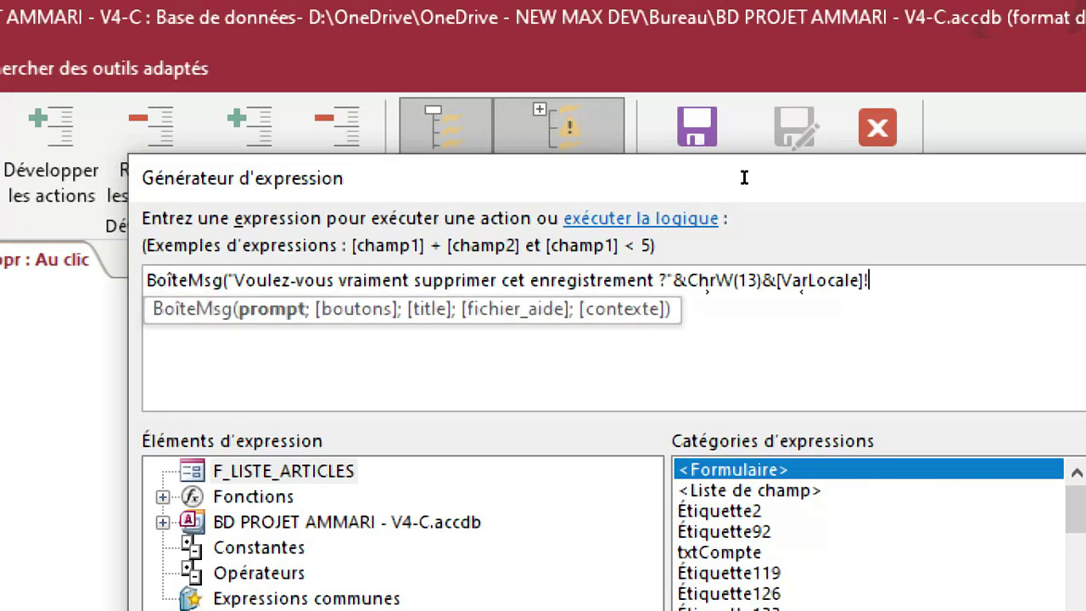
type("X")
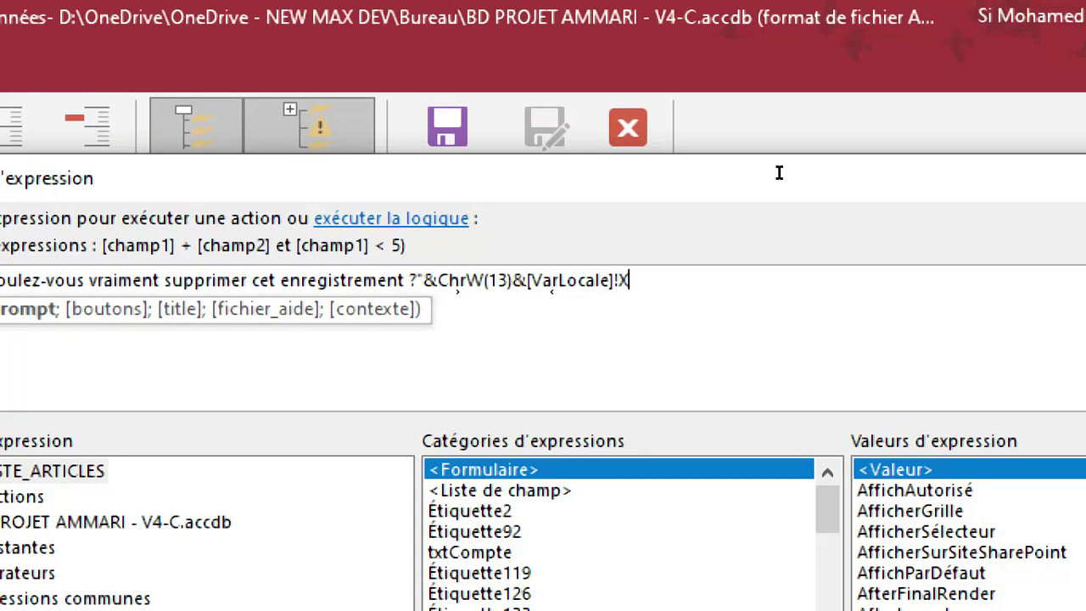
Append &ChrW(10) after the X variable in the BoîteMsg prompt.
type("&chw")
key("BackSpace")
type("rw")
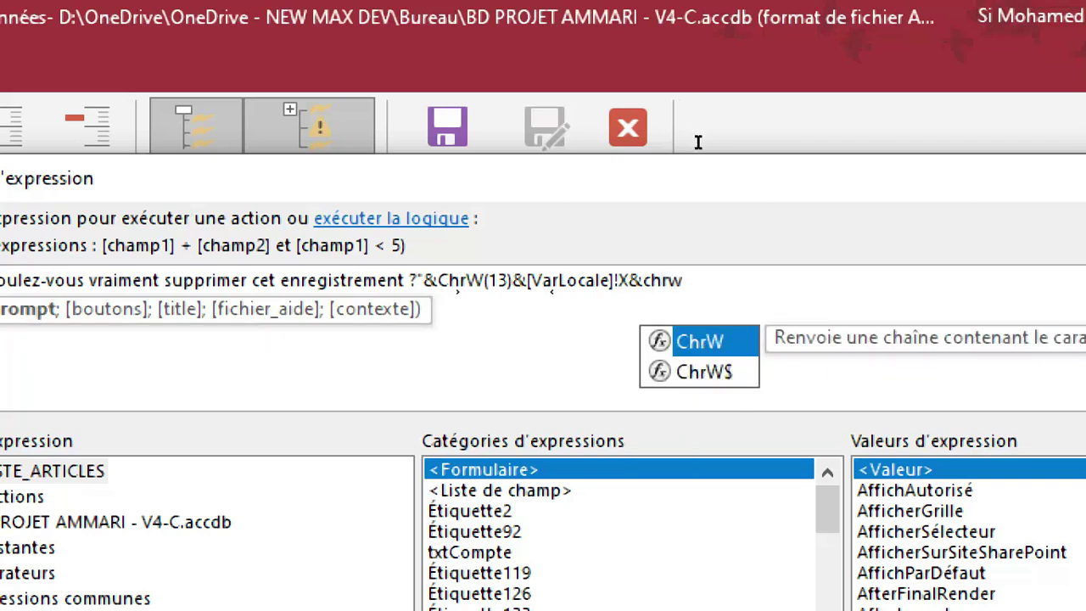
key("Tab")
type("(")
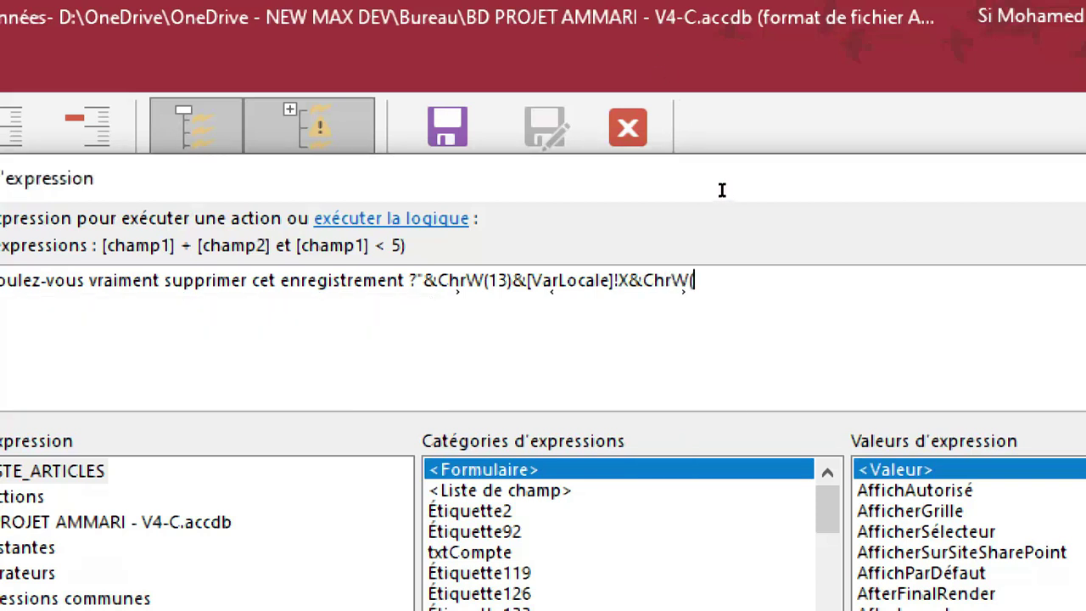
type("1")
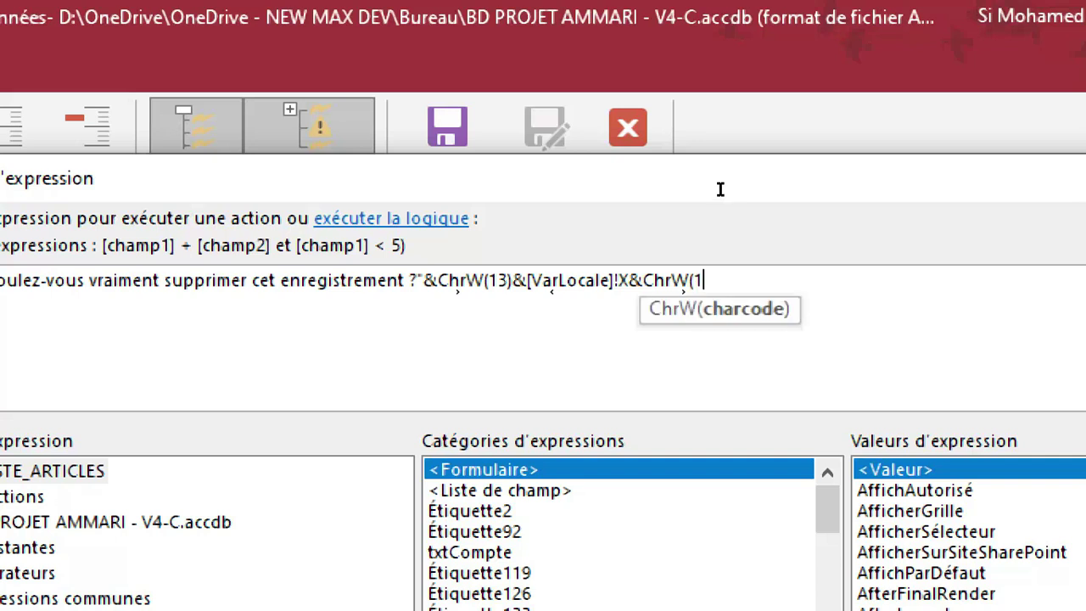
type("0)")
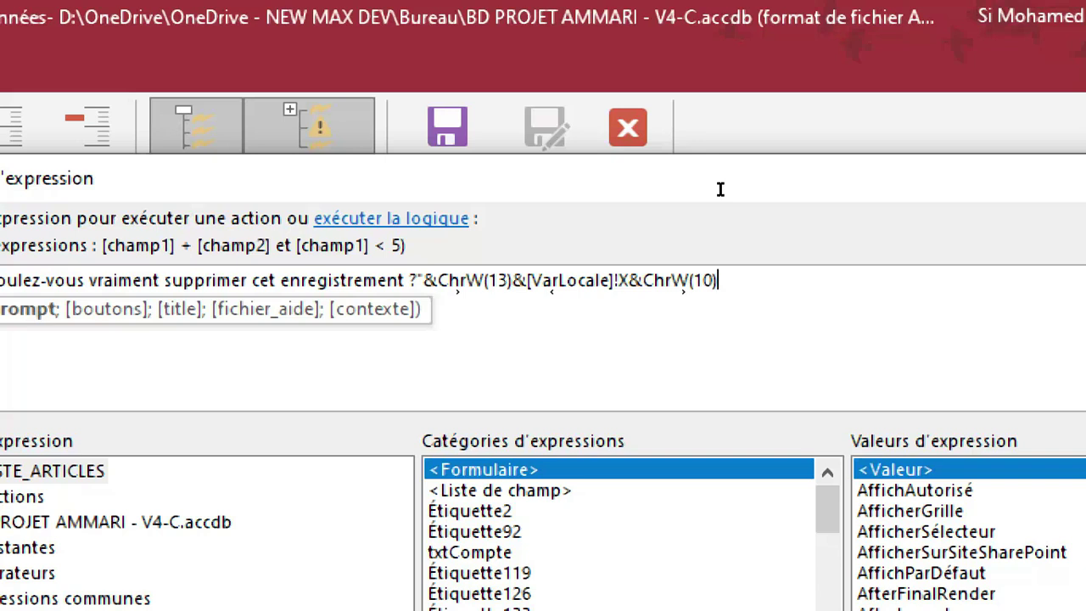
Concatenate the local variable Y to the BoîteMsg prompt as &[VarLocale]!Y.
type("&")
type("var")
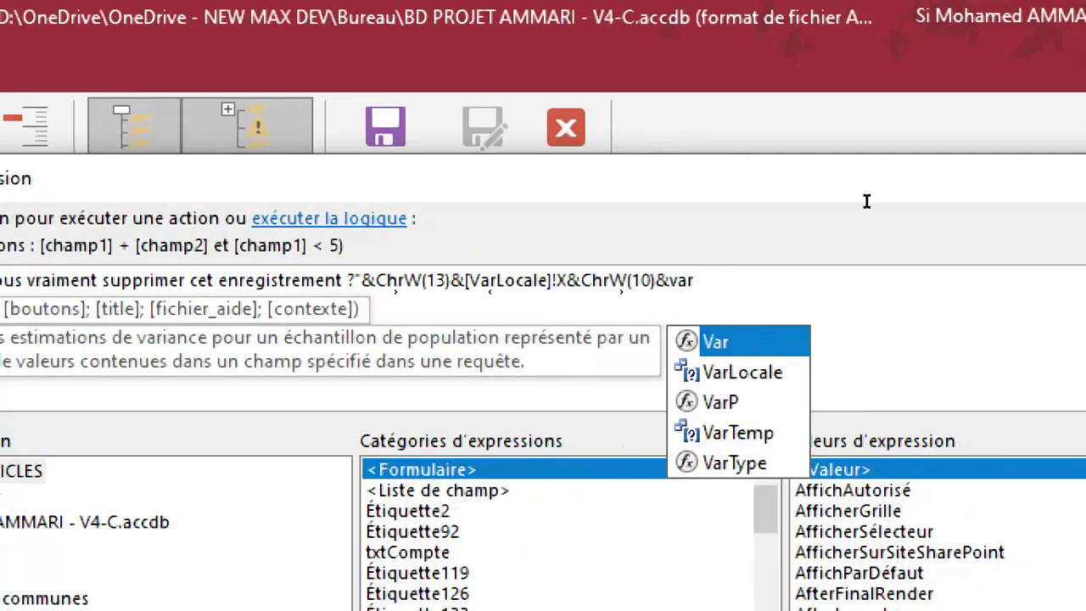
key("Down")
key("Tab")
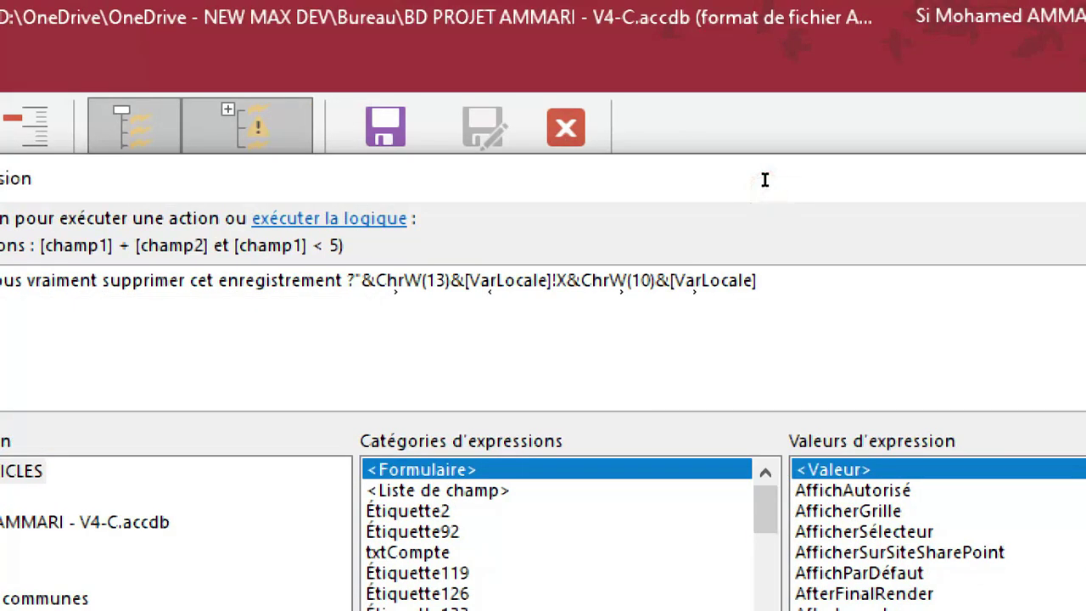
type("!Y")
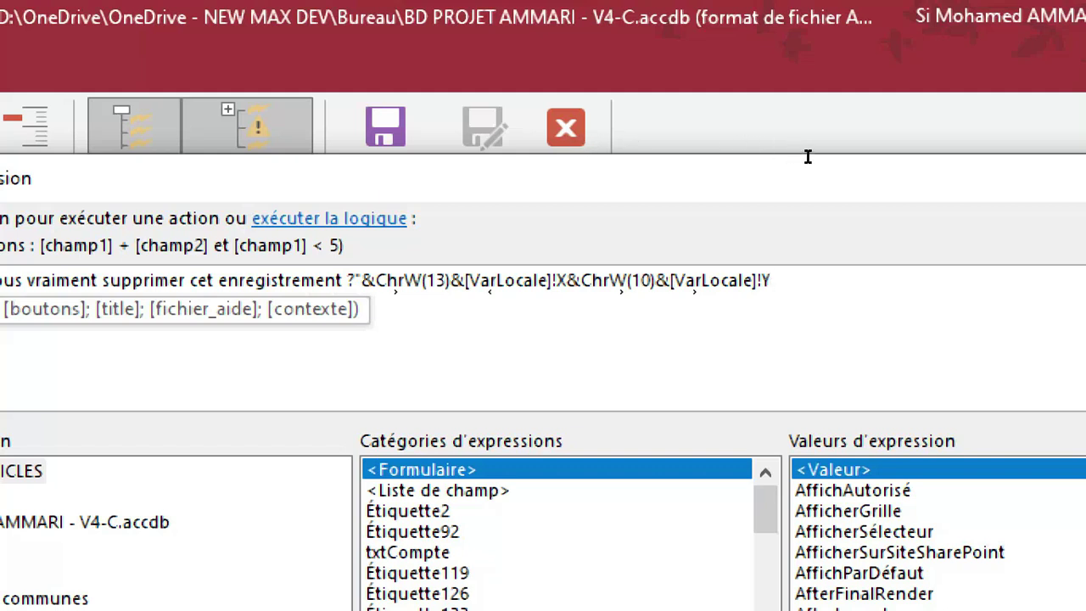
Append &ChrW(13) after the Y variable in the BoîteMsg prompt.
type("l")
key("BackSpace")
type("&chrw")
key("Tab")
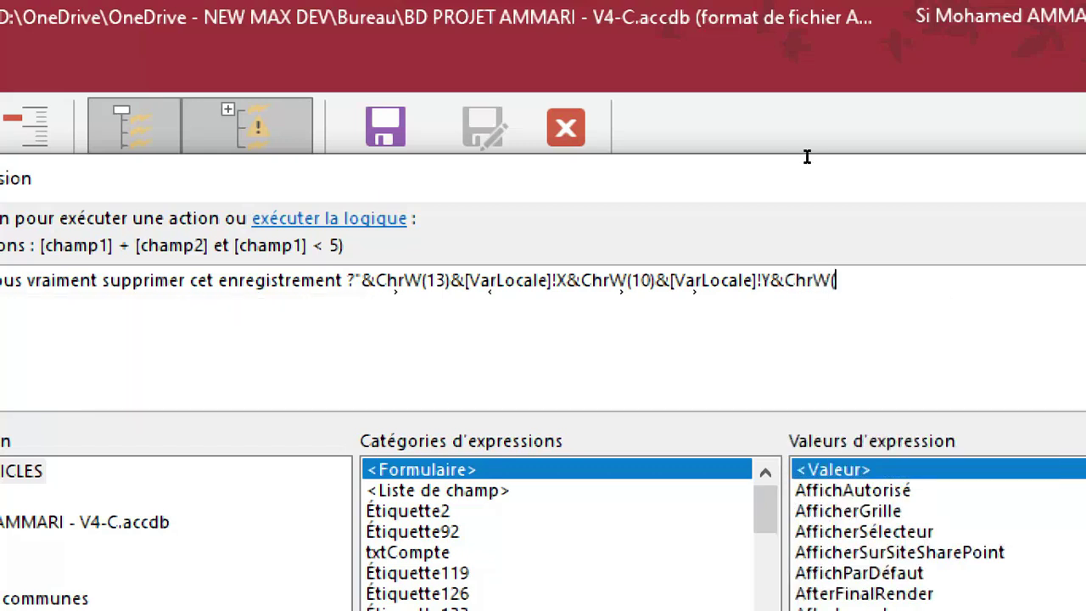
type("(13)")
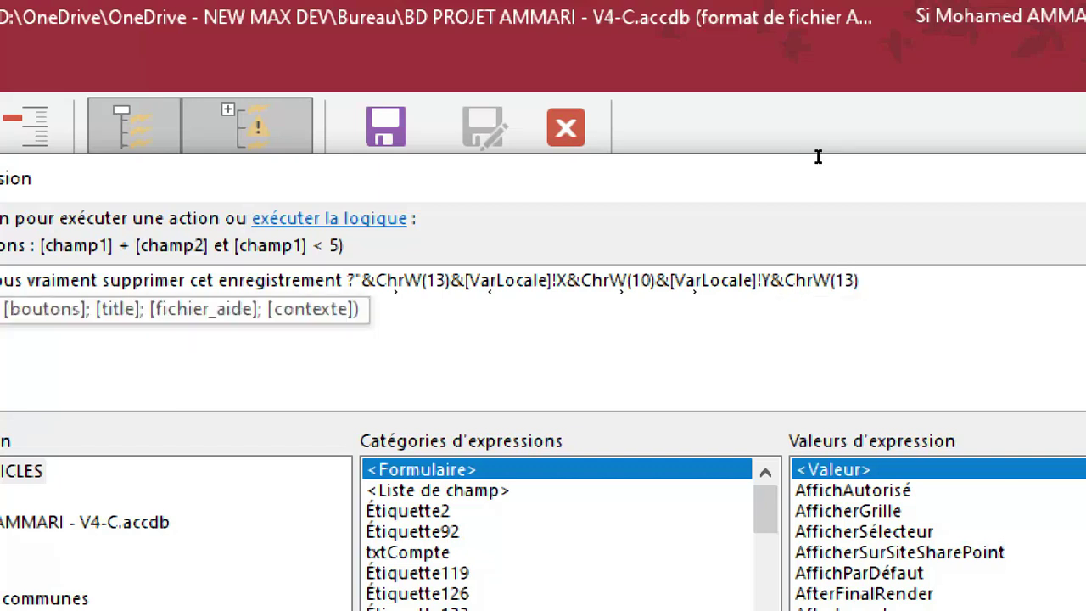
Concatenate the local variable Z to the end of the prompt as &[VarLocale]!Z.
type("&va")
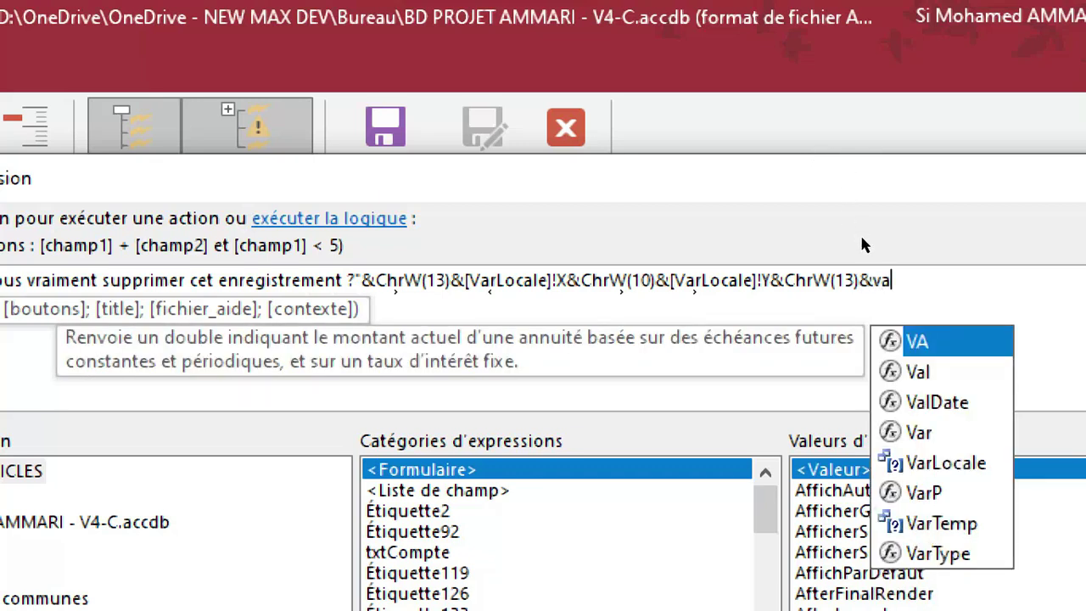
key("Down")
key("Down")
key("Down")
key("Down")
key("Return")
type("!")
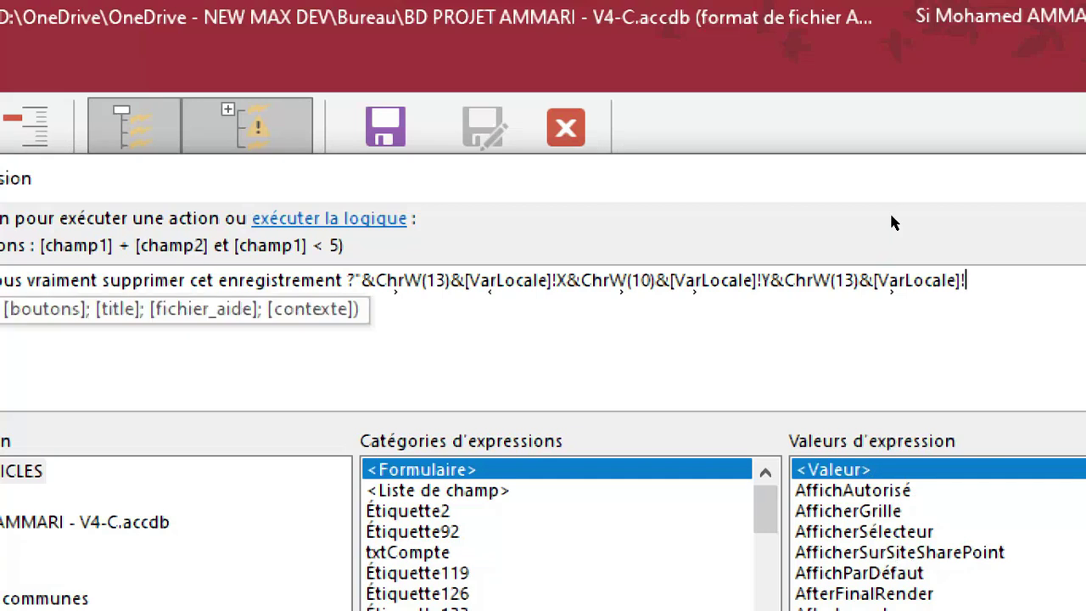
type("Z")
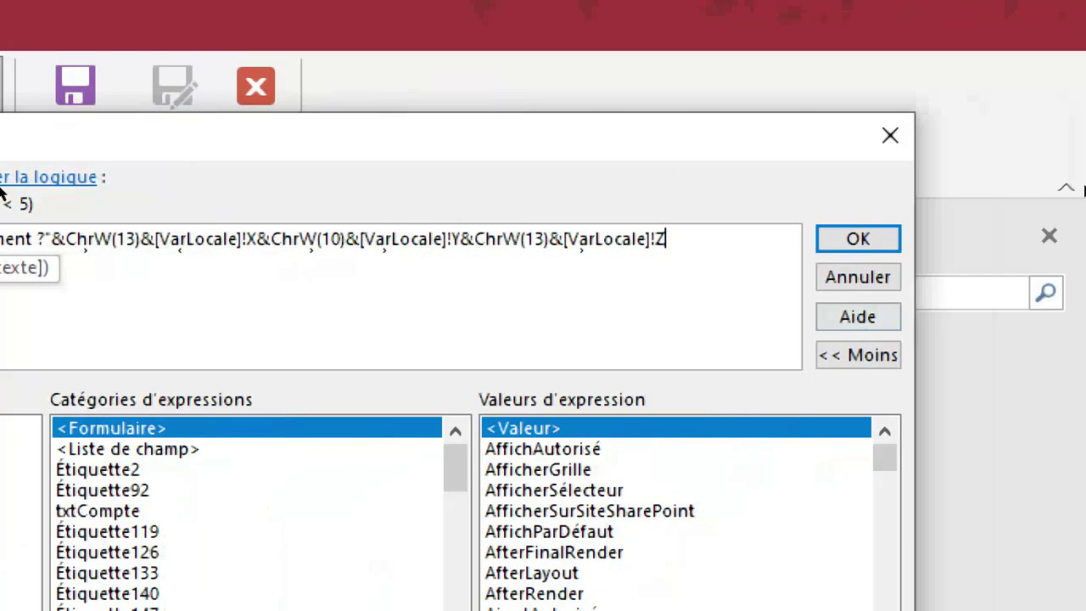
Widen the expression builder window and set the BoîteMsg buttons argument to 4+16 after the prompt.
left_click_drag(916, 182, 1079, 182)
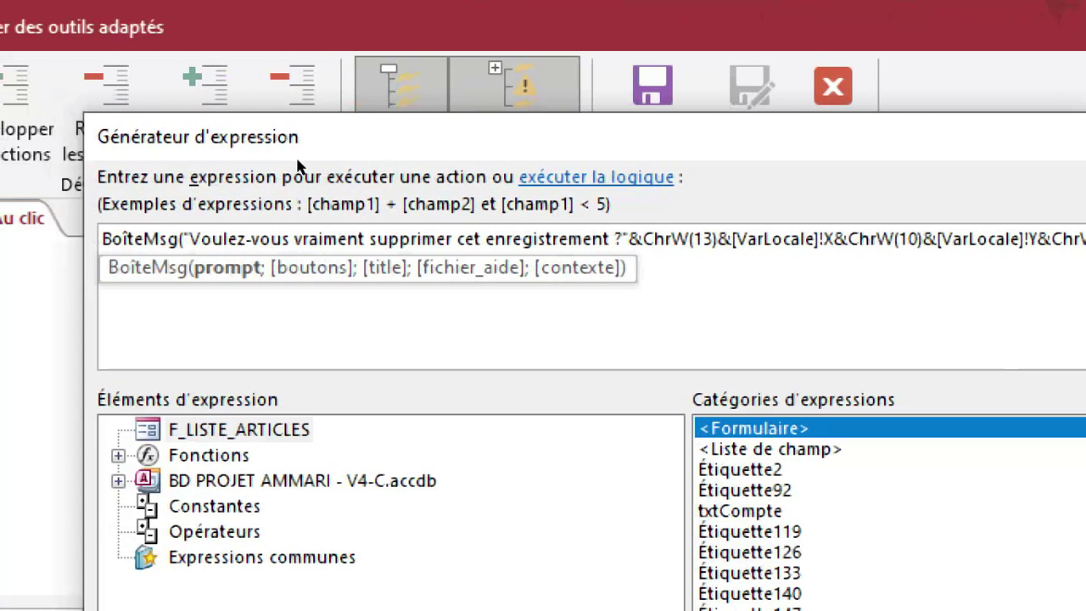
left_click(295, 160)
left_click_drag(294, 160, 161, 152)
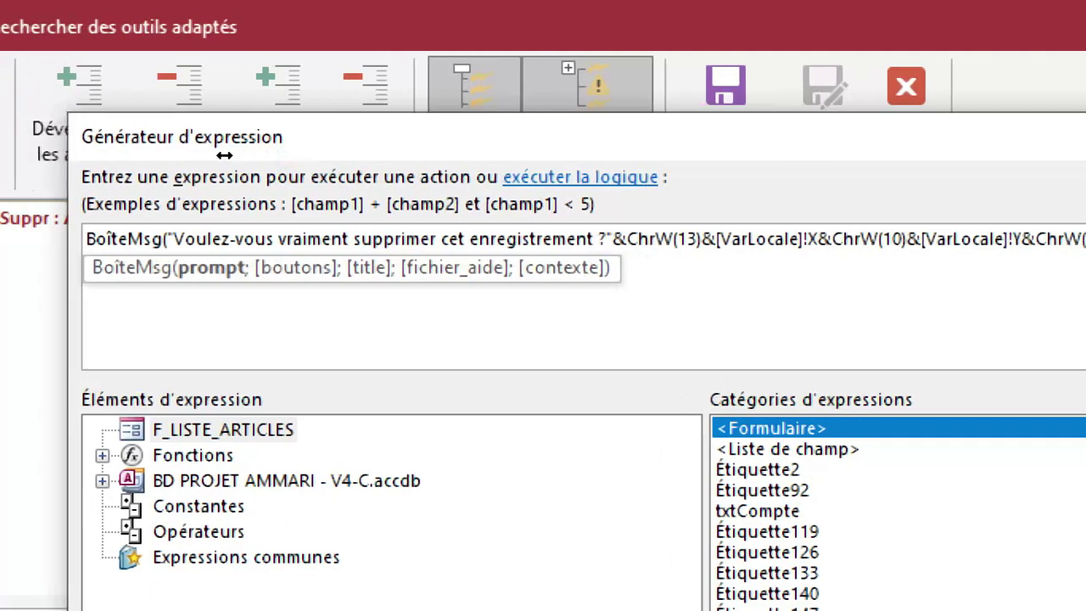
left_click(787, 152)
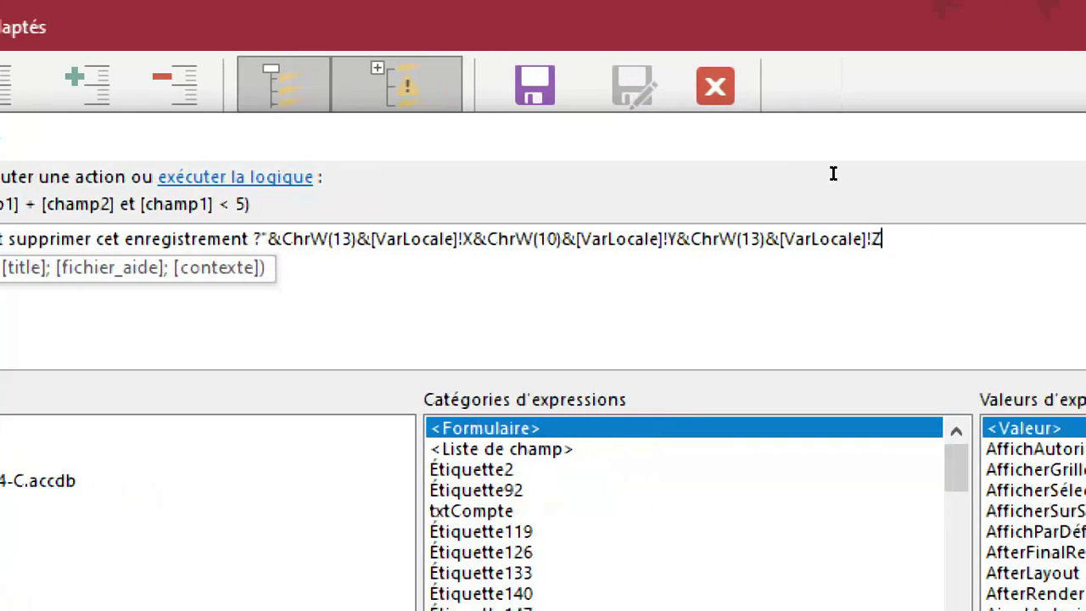
type(";")
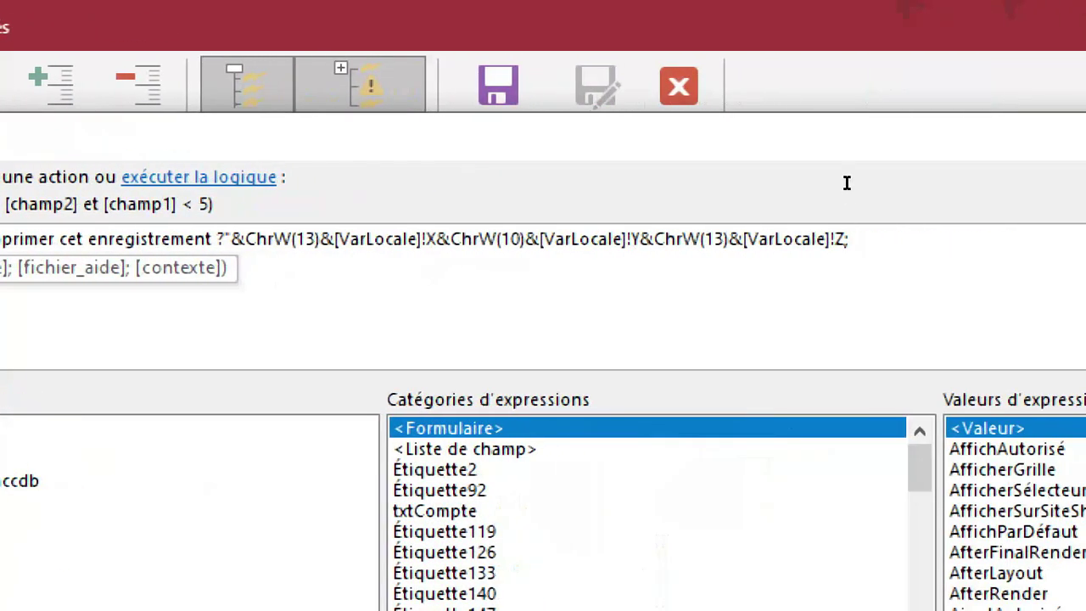
type("4+1 6;")
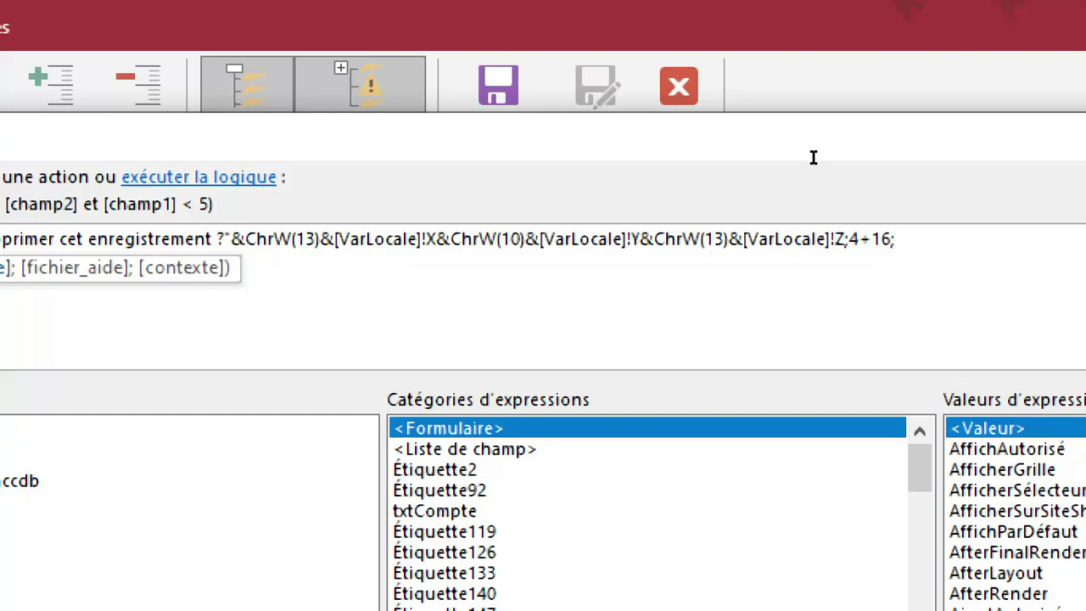
Set the BoîteMsg title to "Confirmation de suppression", close the function with =6 and accept the condition.
type("\"Confirmation ")
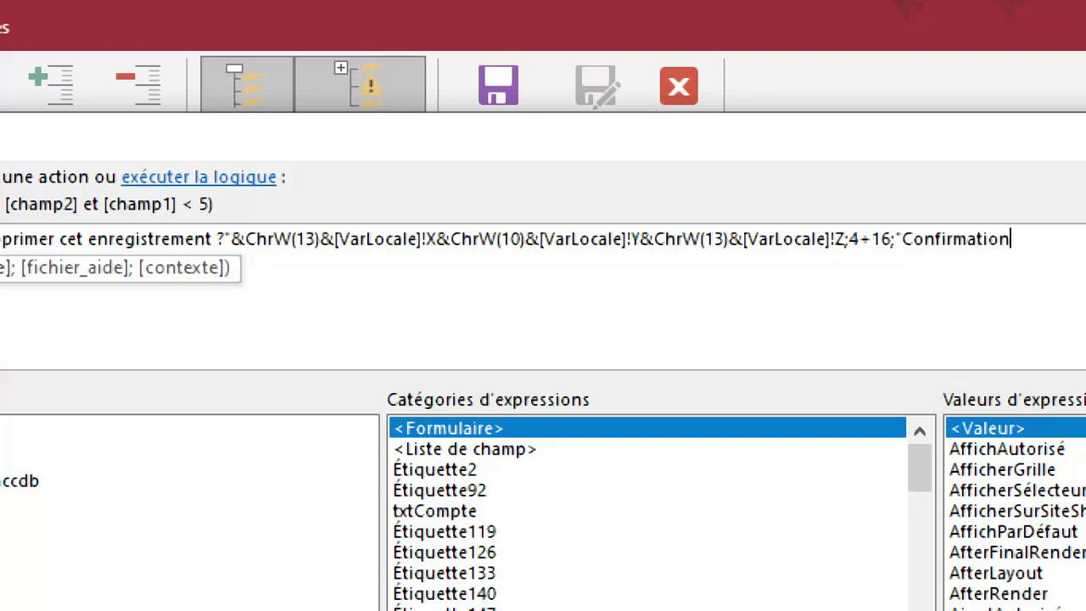
type("de suppression\"")
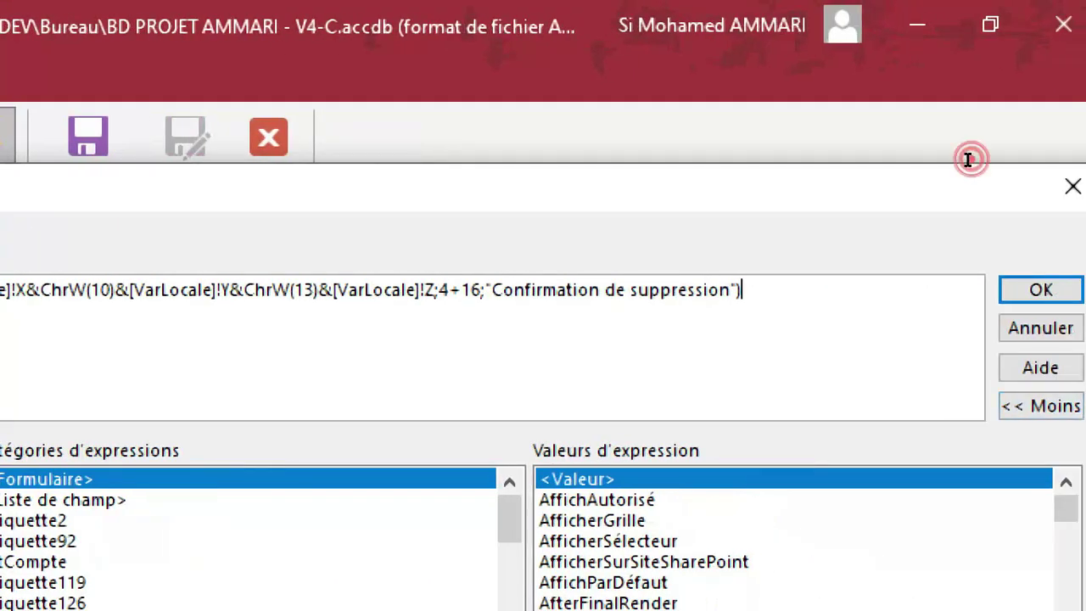
type("=6")
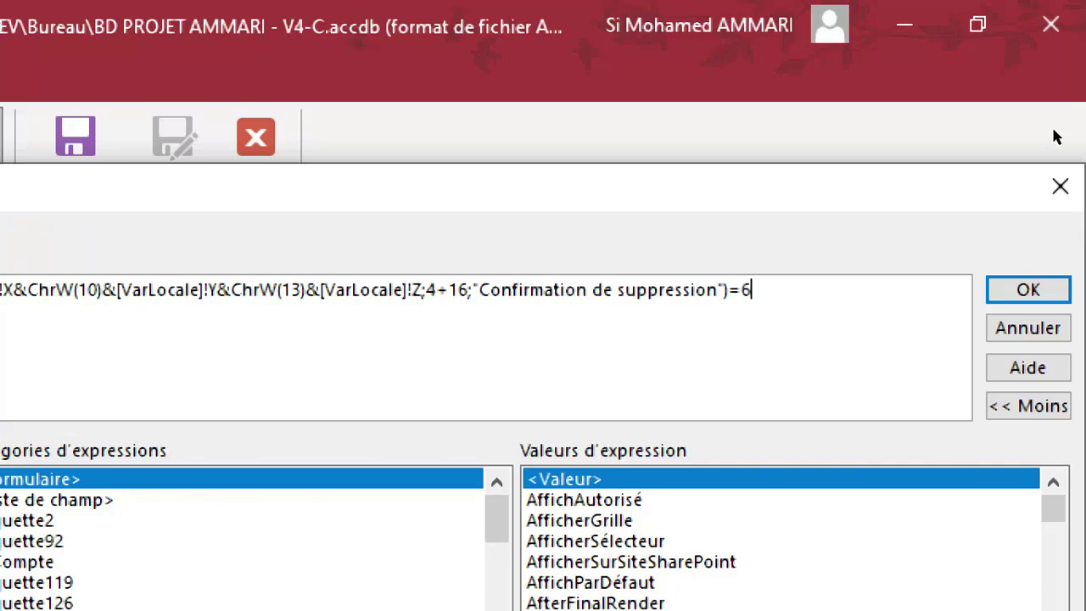
key("Return")
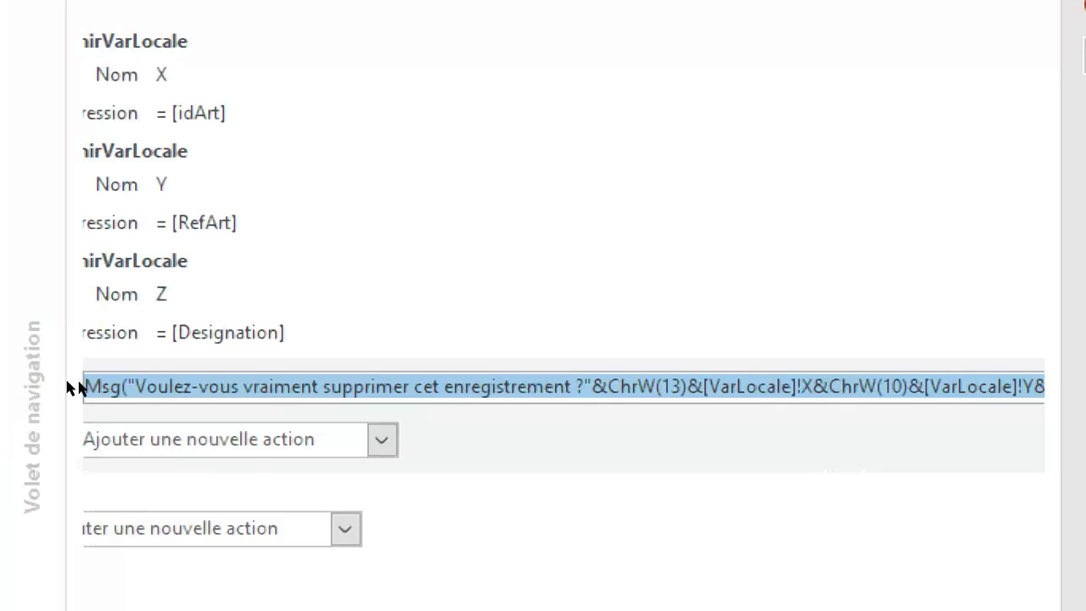
Leave the Si condition and close the btnSuppr click macro.
left_click(87, 365)
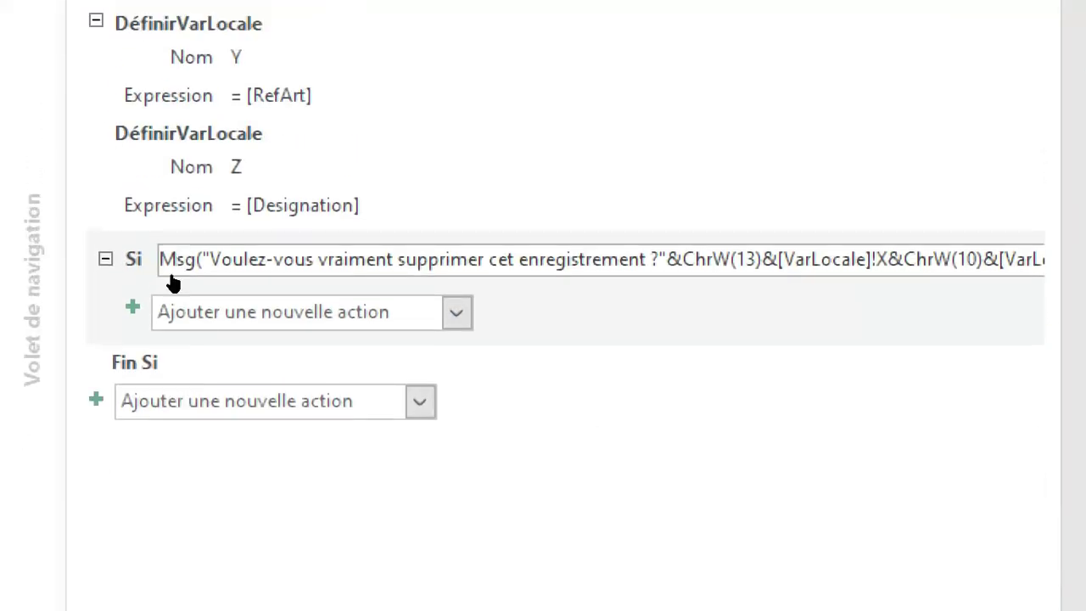
left_click(136, 367)
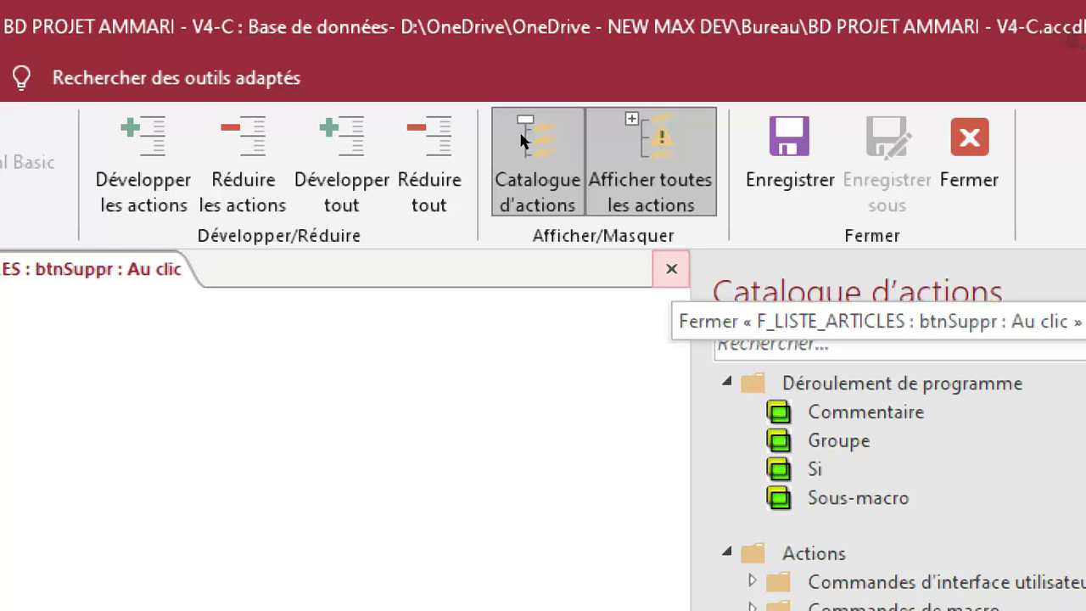
left_click(671, 269)
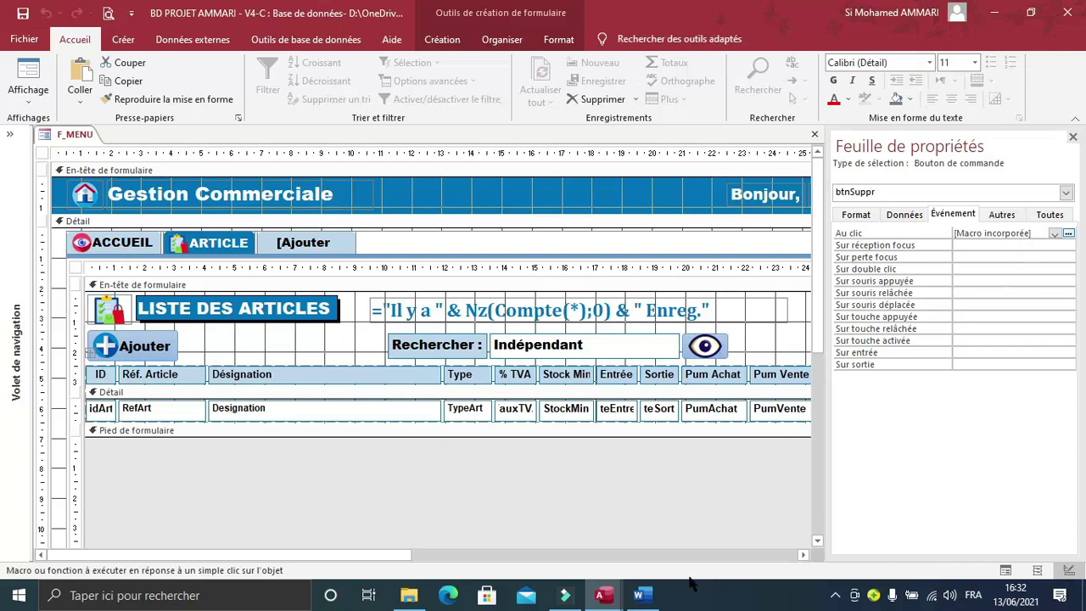
mouse_move(566, 595)
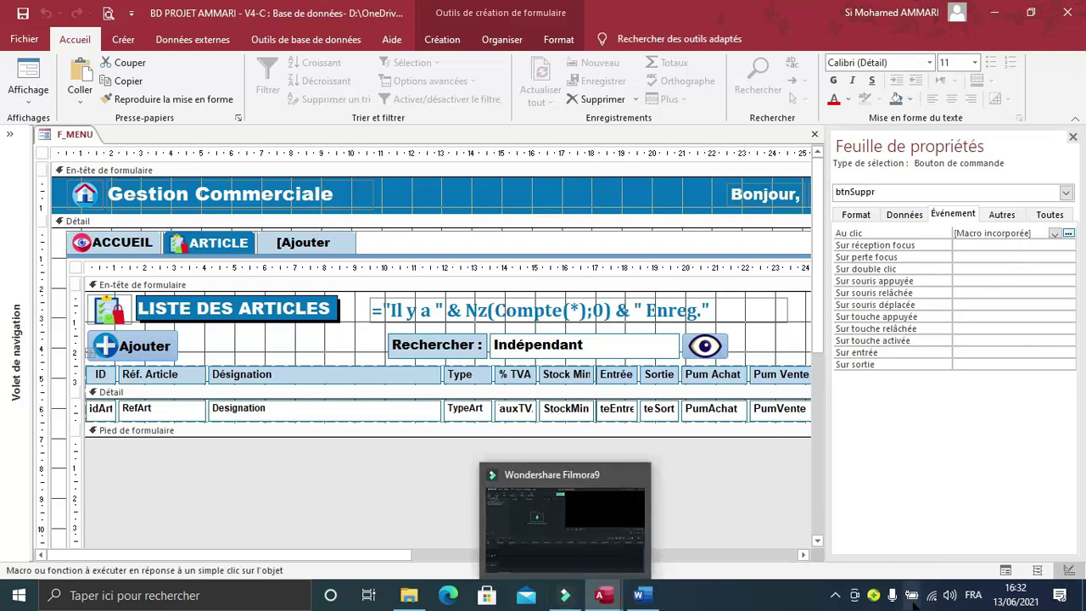
left_click(837, 601)
right_click(819, 563)
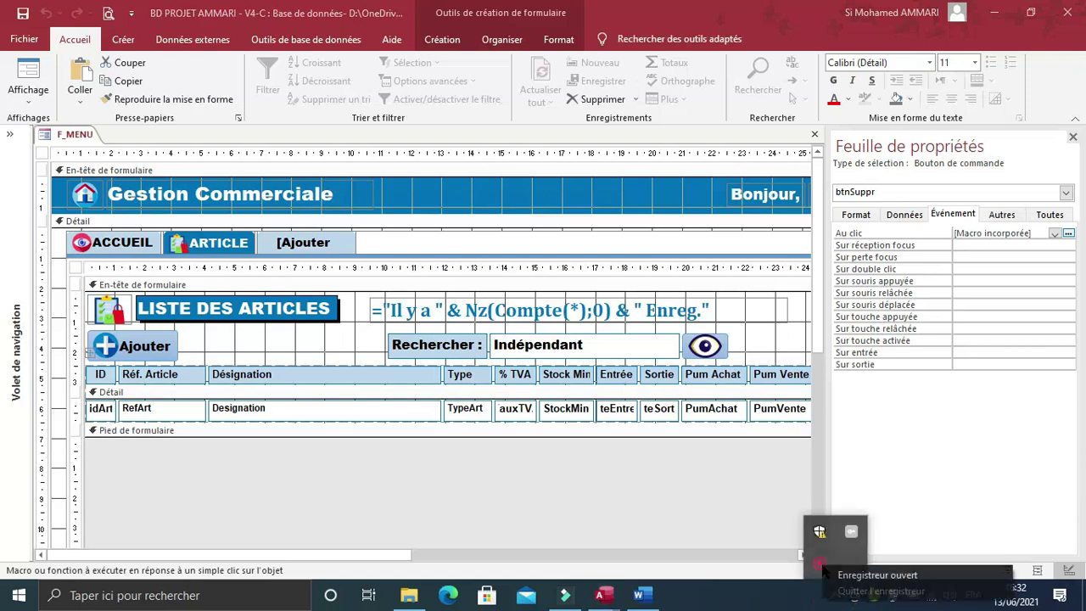
left_click(852, 575)
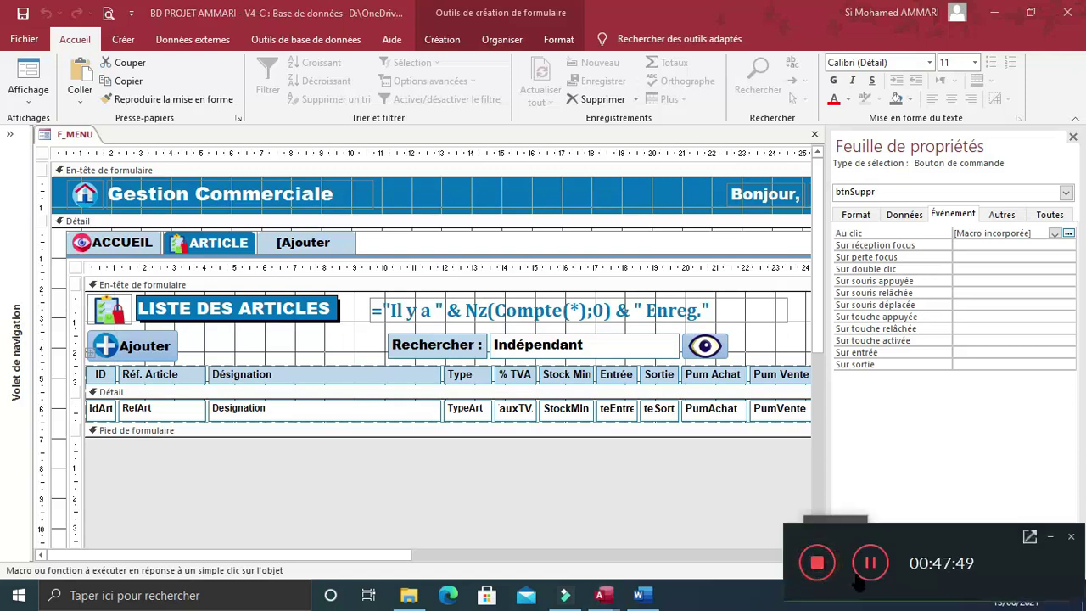
left_click(818, 563)
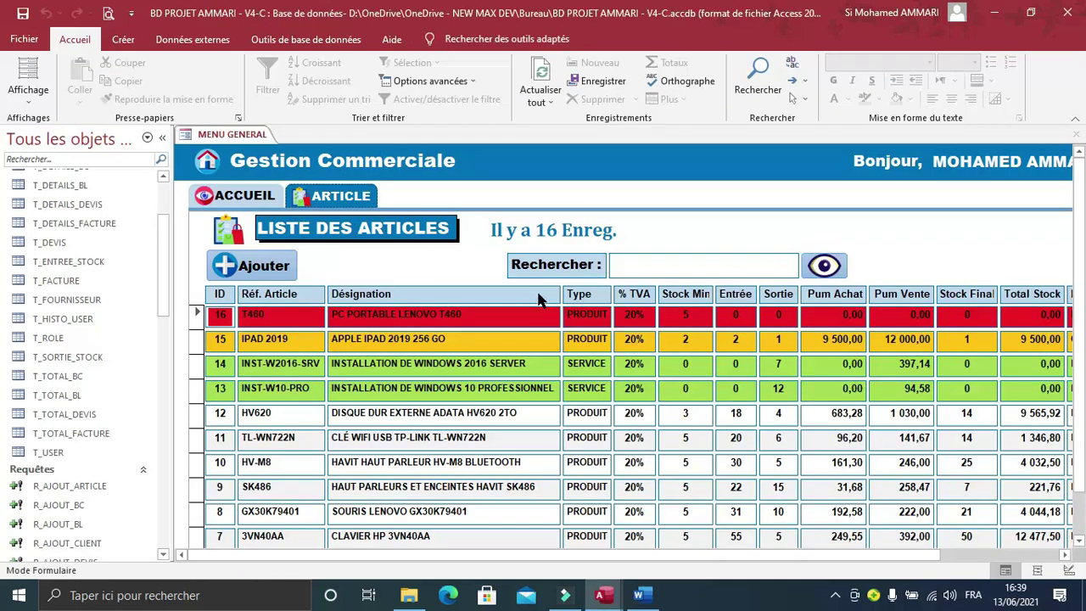
Collapse the navigation pane and create a new design-view query based on the T_ARTICLE table.
left_click(162, 137)
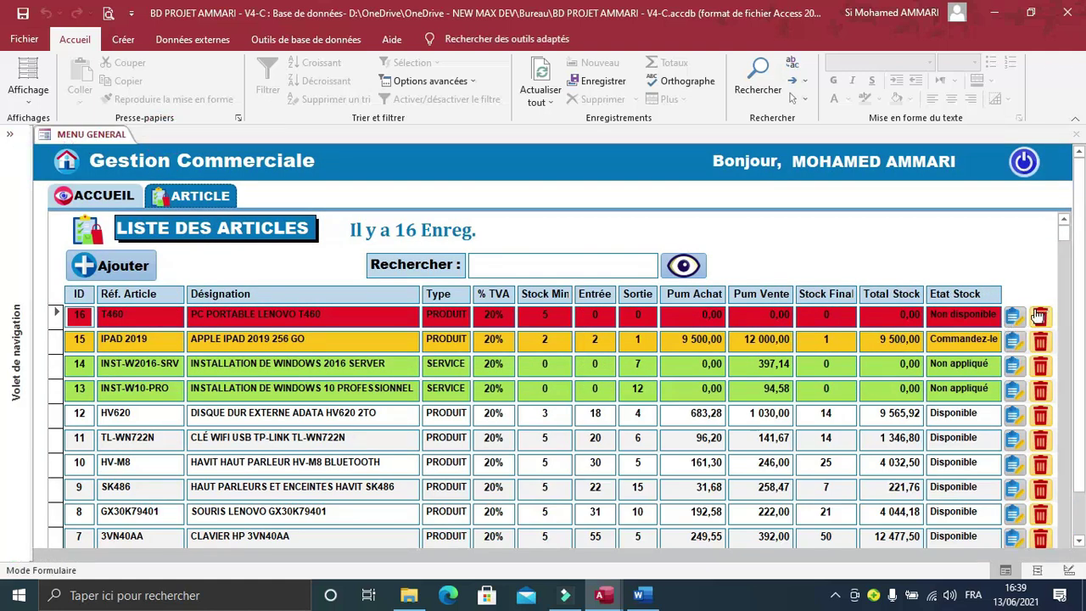
left_click(120, 39)
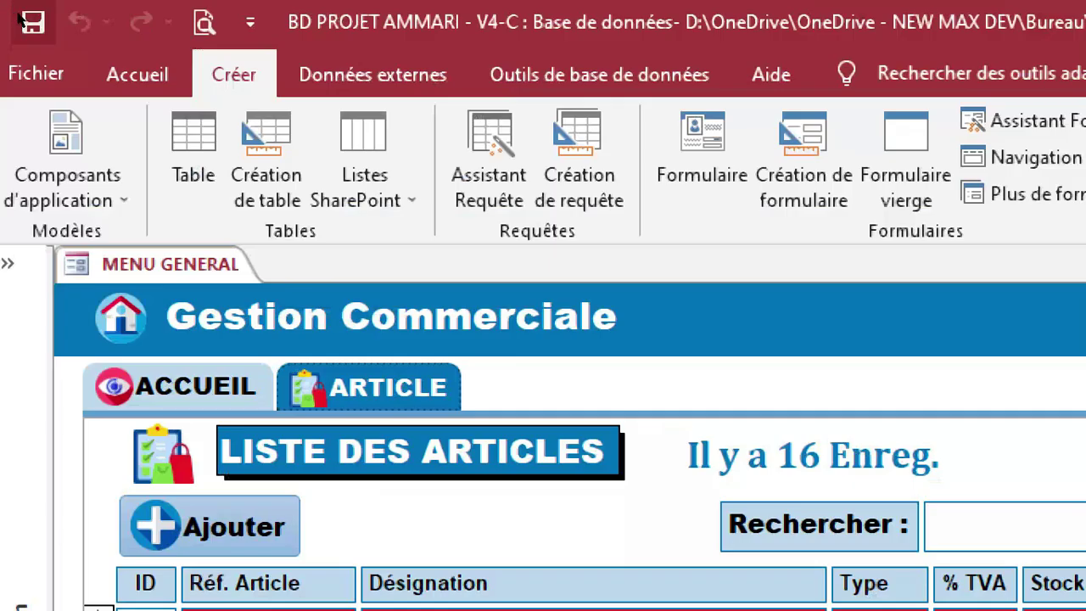
left_click(579, 162)
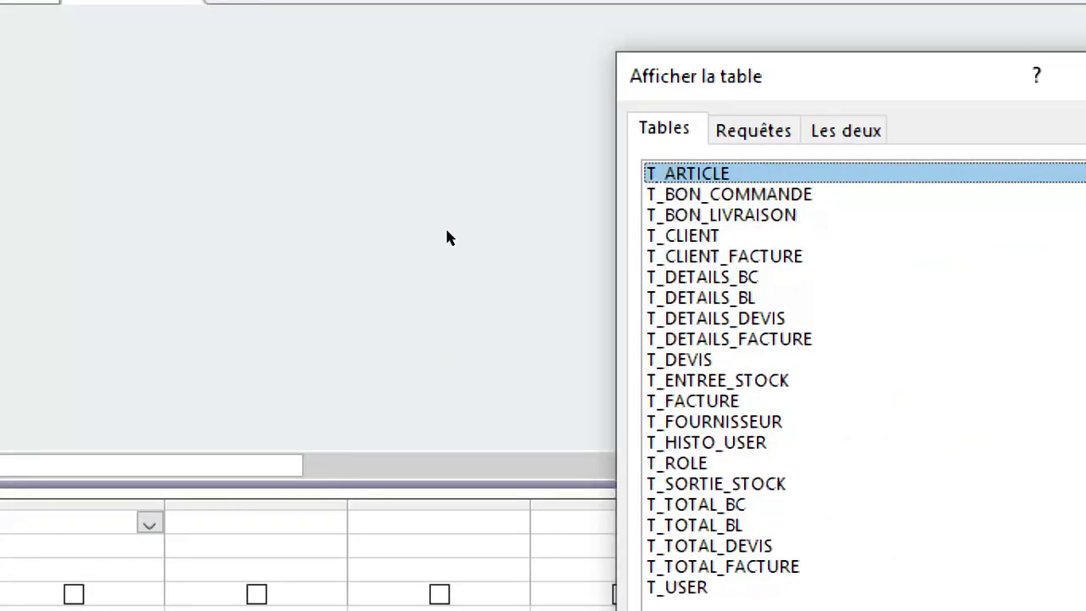
double_click(681, 173)
left_click(979, 75)
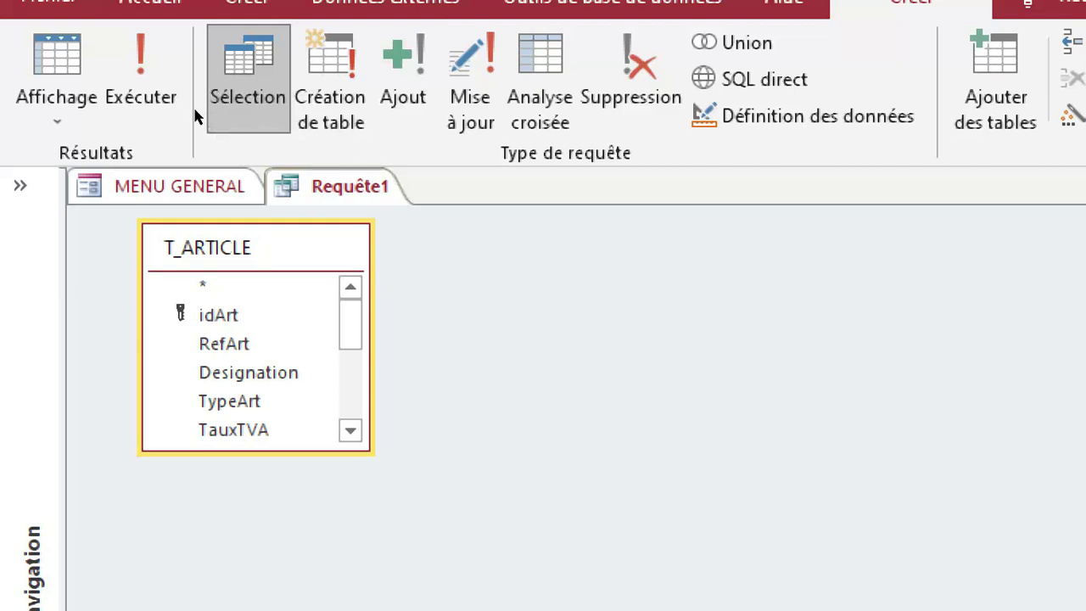
Change the query to a delete query and add the idArt field to its grid.
left_click(631, 79)
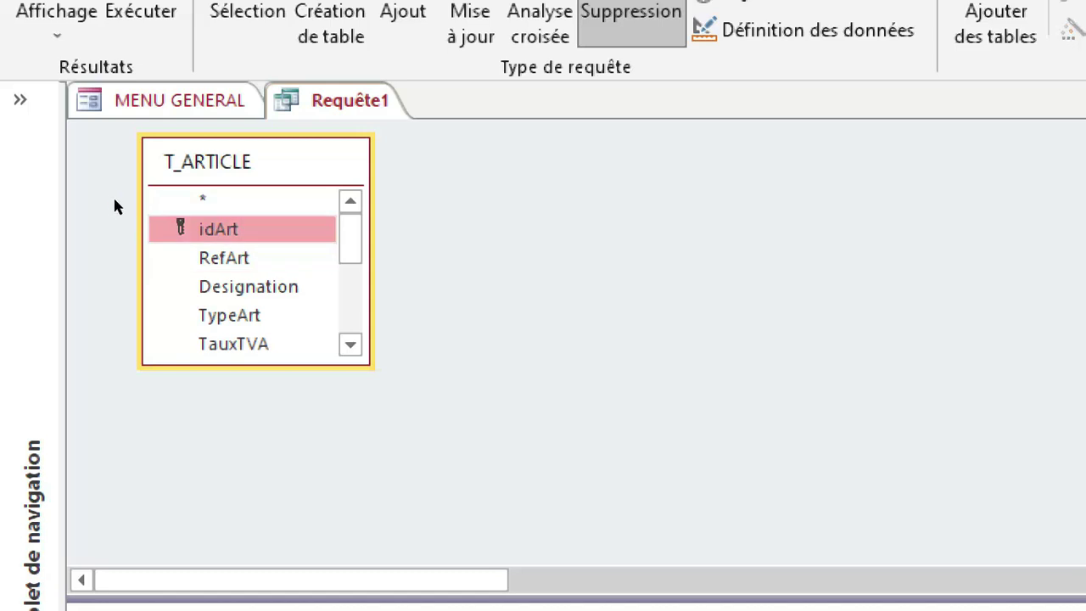
left_click_drag(111, 200, 115, 405)
Open the expression builder for the idArt criterion and browse the database's loaded forms down to F_LISTE_ARTICLES under F_MENU.
left_click(111, 544)
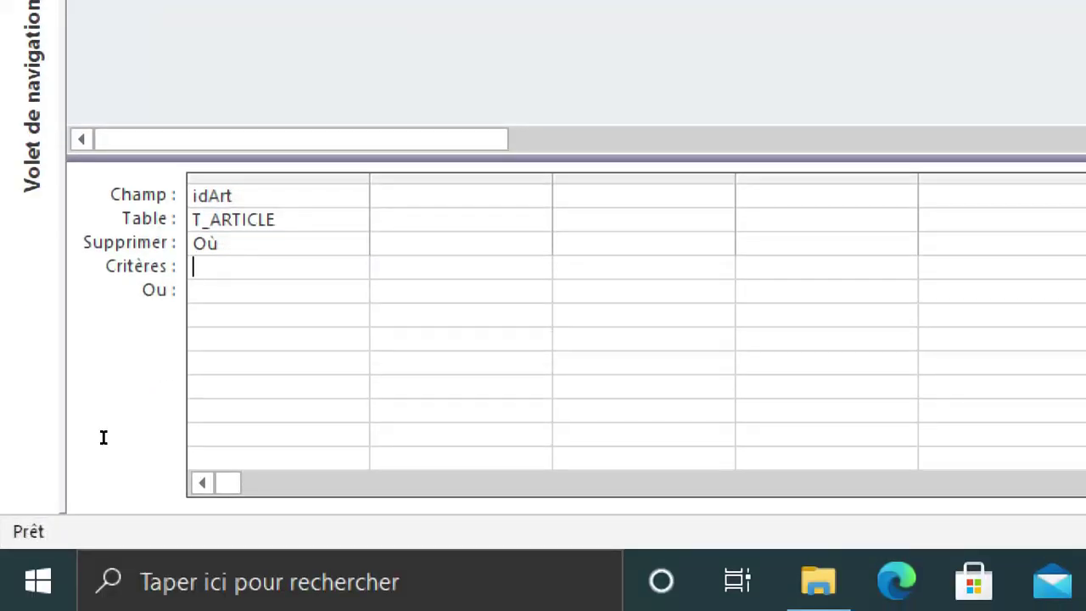
right_click(103, 437)
left_click(103, 437)
right_click(104, 438)
left_click(291, 170)
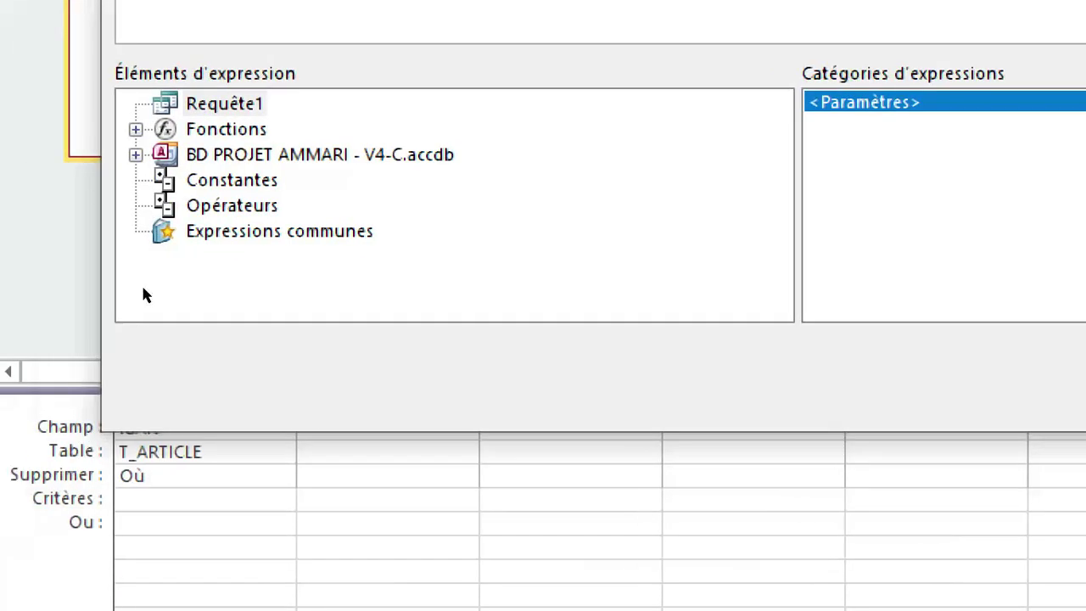
double_click(319, 155)
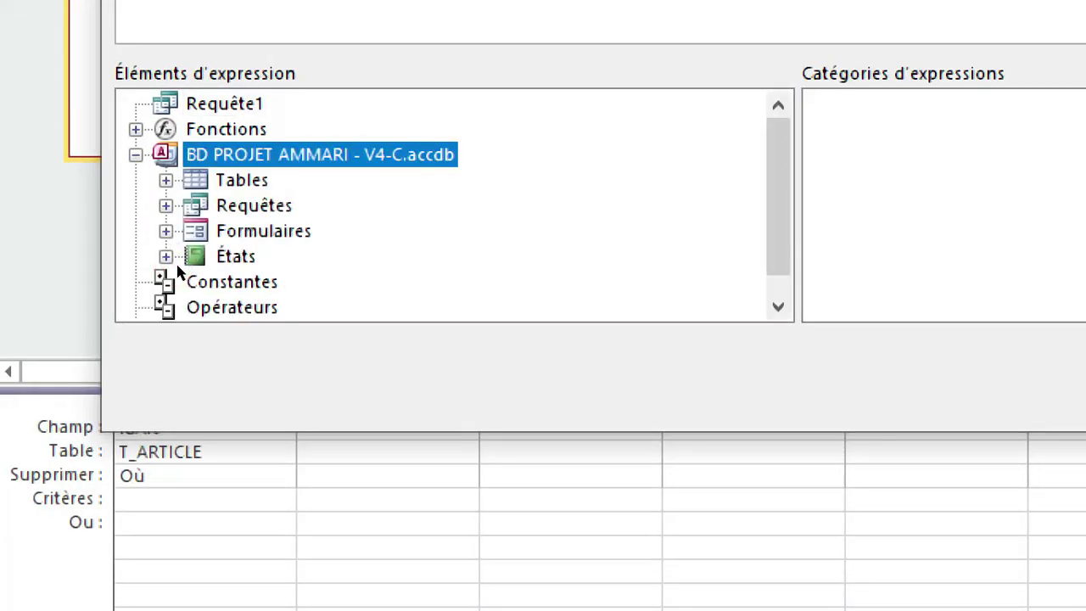
left_click(165, 231)
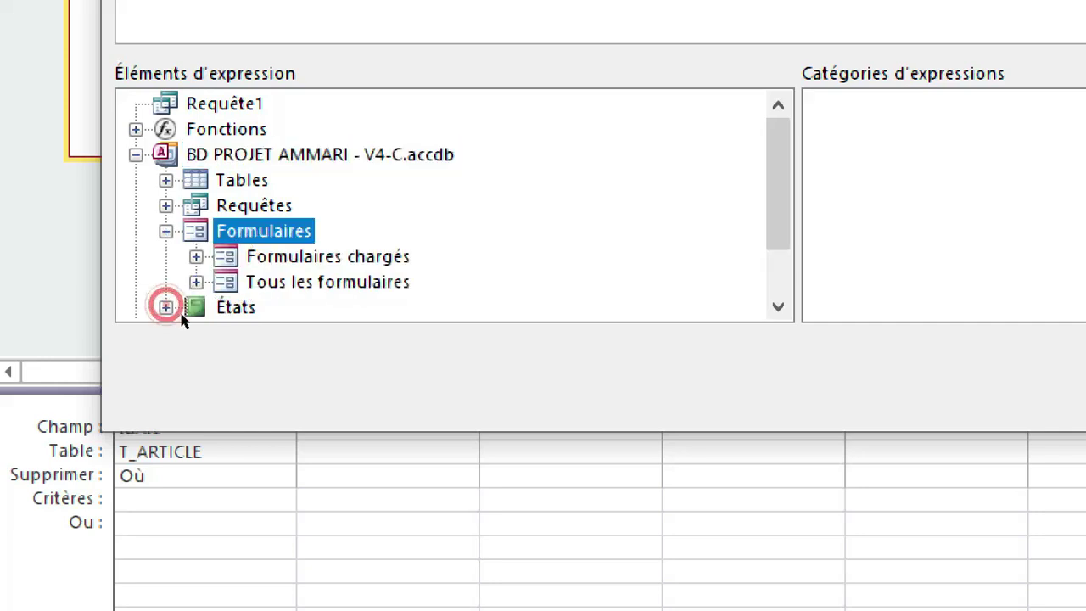
left_click(196, 256)
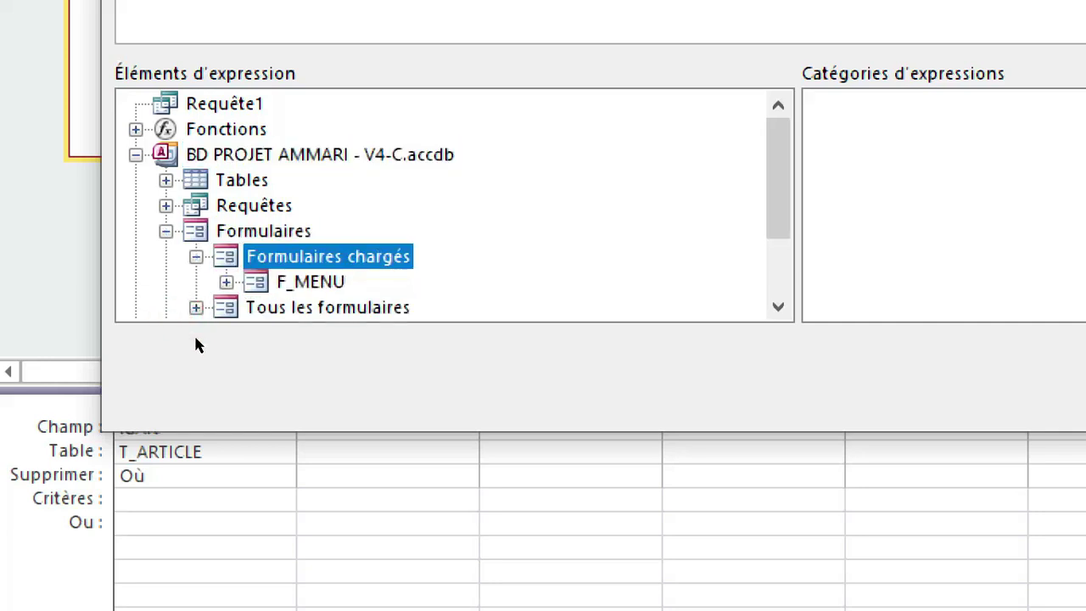
left_click(225, 281)
scroll(289, 314, "down", 1)
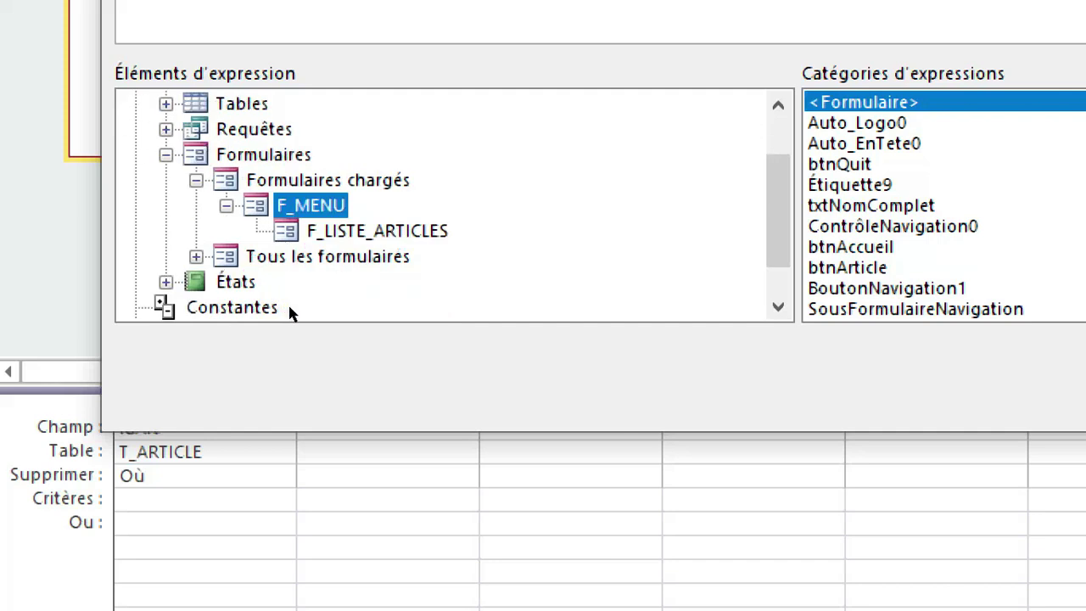
key("Down")
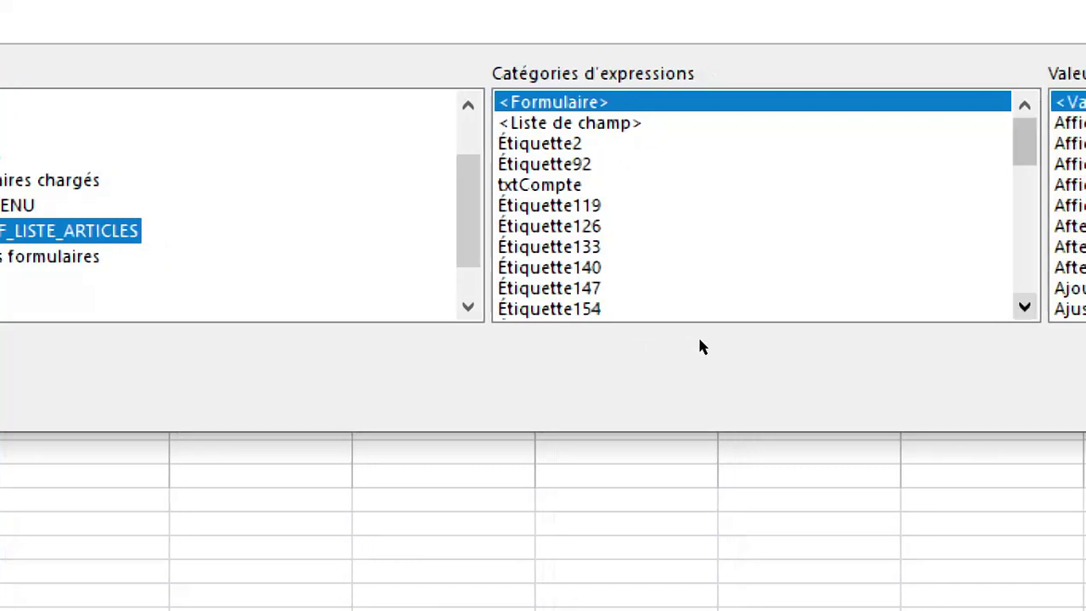
Insert the idArt control of F_LISTE_ARTICLES into the criterion expression and accept it.
left_click(1062, 306)
left_click(1063, 306)
left_click(1063, 307)
left_click(1063, 306)
left_click(1062, 306)
left_click(1022, 307)
left_click(1023, 306)
left_click(1022, 306)
left_click(1022, 307)
left_click(1023, 306)
left_click(1023, 306)
left_click(1023, 307)
left_click(1023, 307)
scroll(700, 344, "down", 4)
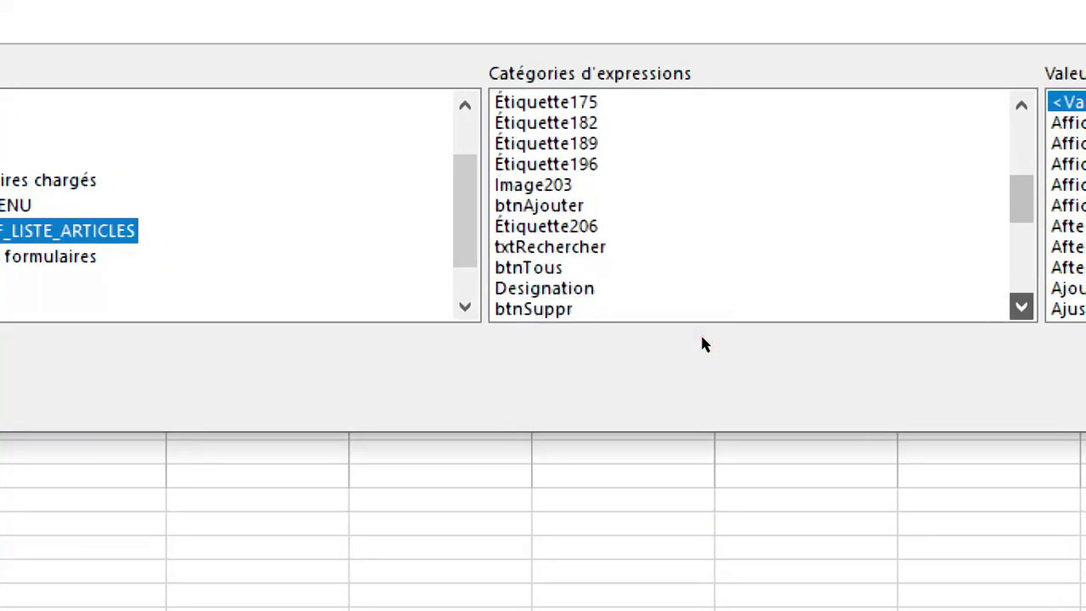
left_click(514, 205)
double_click(515, 206)
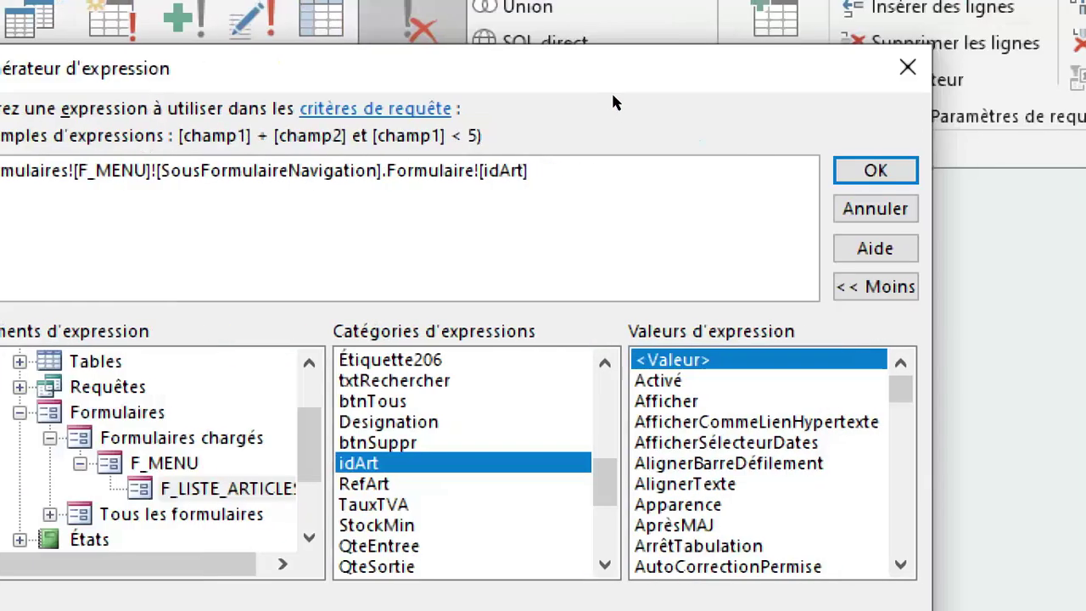
left_click(876, 171)
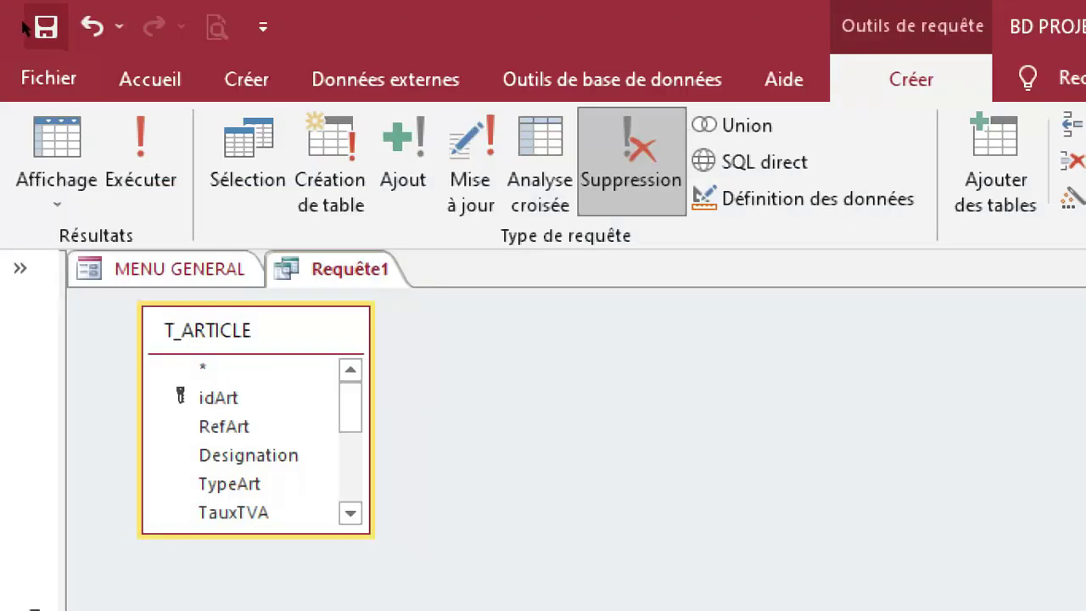
Save the delete query as R_SUPPR_ARTICLE and close it.
left_click(30, 21)
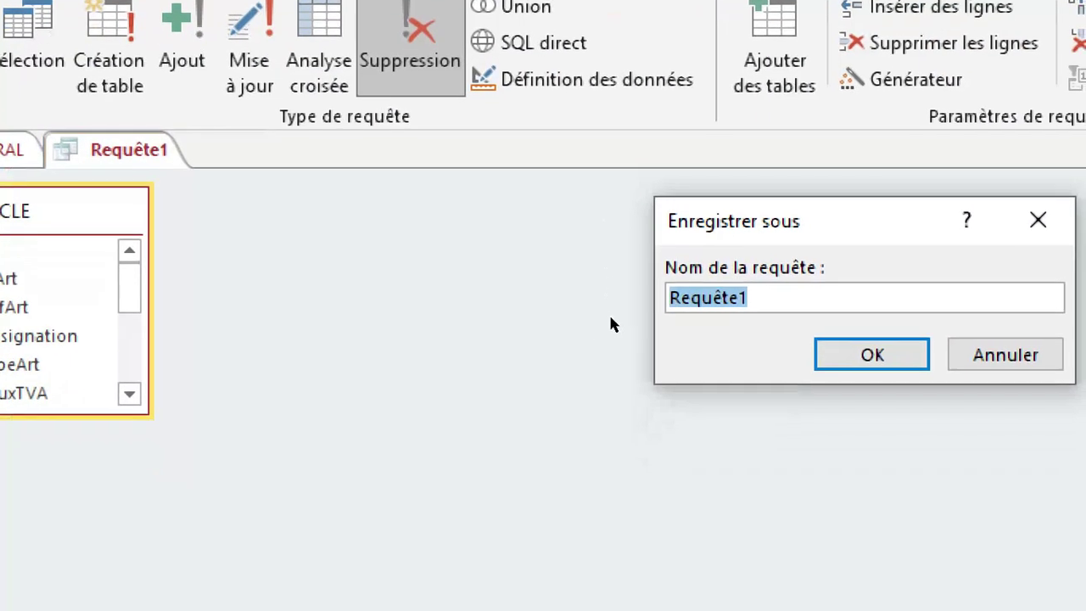
type("R_SUPPR_")
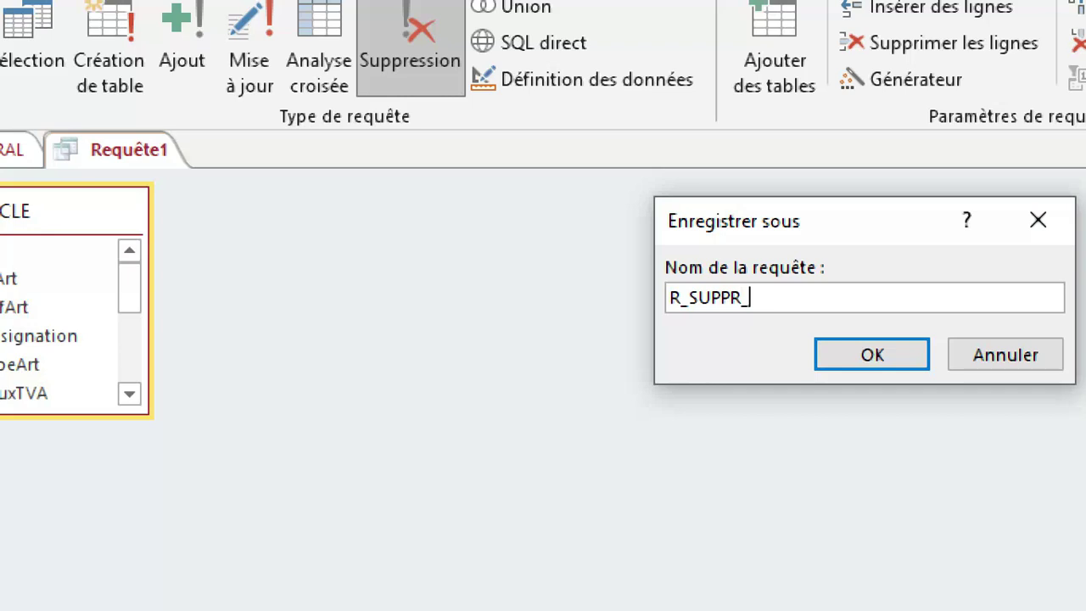
type("ARTICLE")
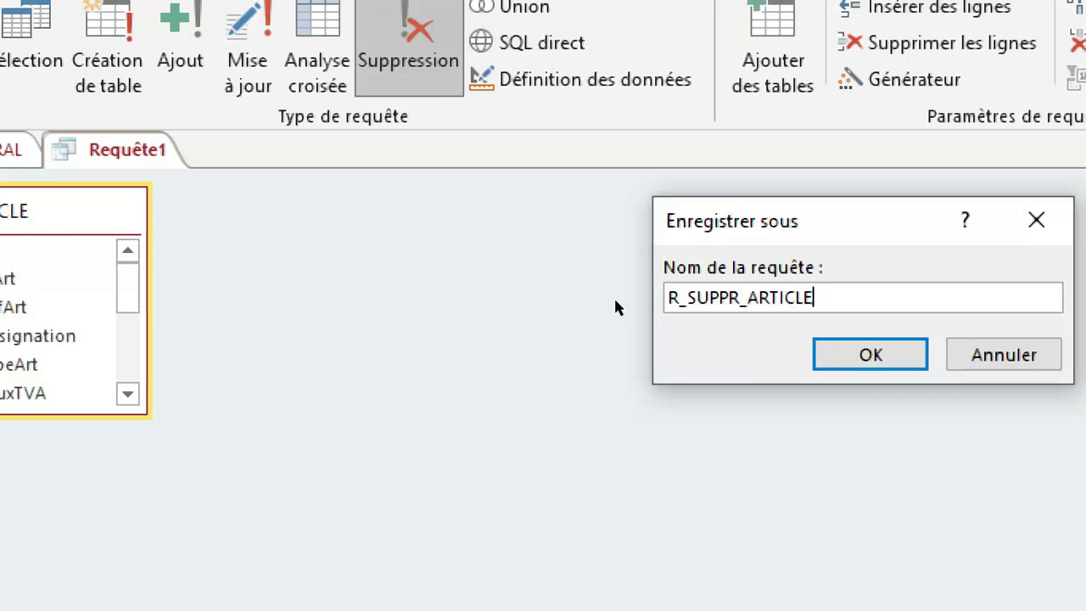
key("Return")
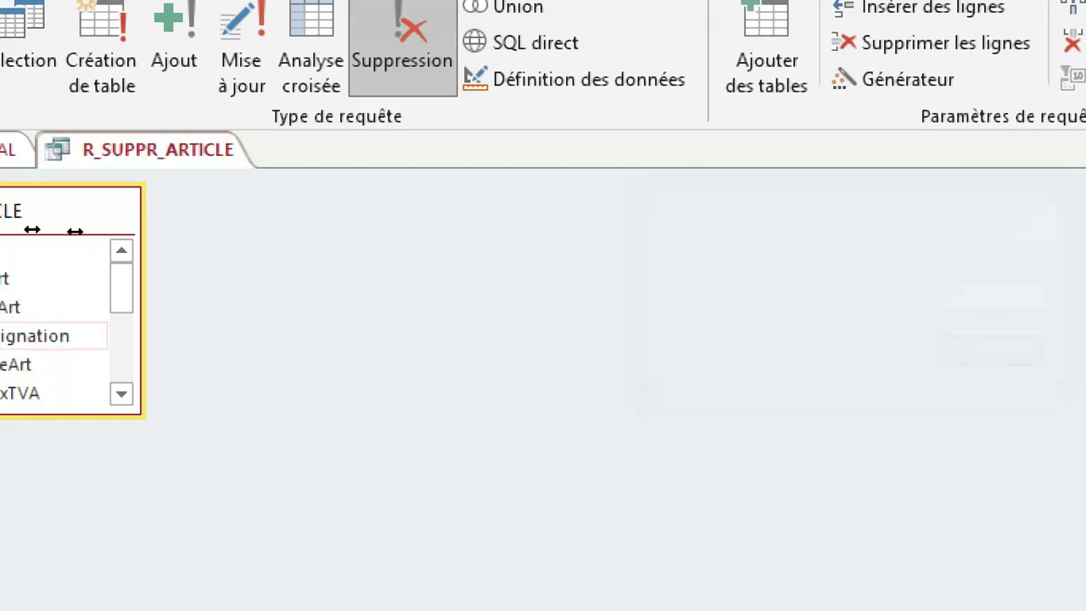
right_click(170, 141)
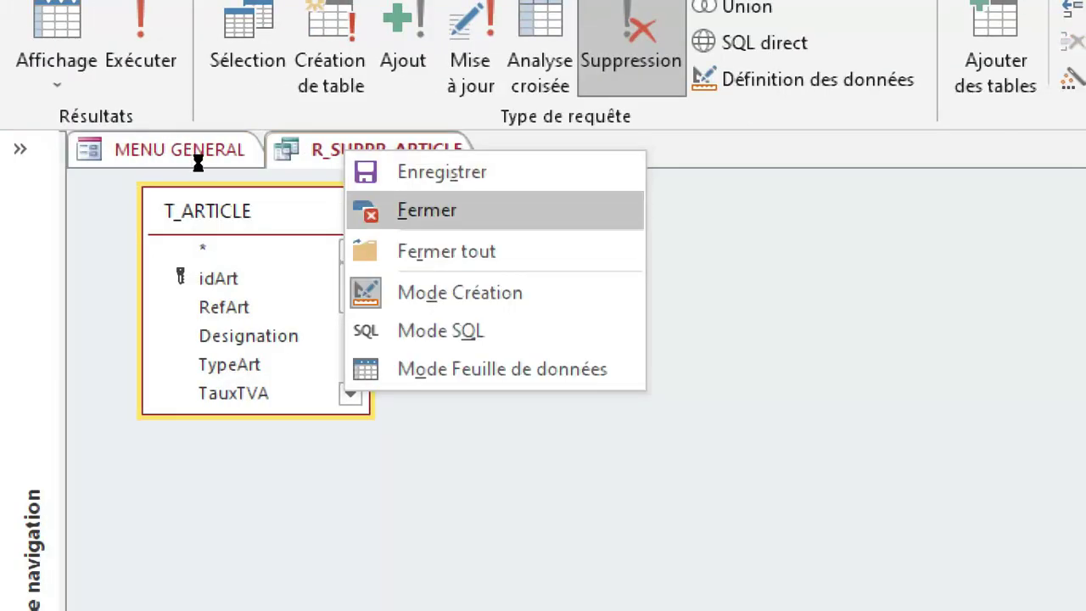
left_click(196, 158)
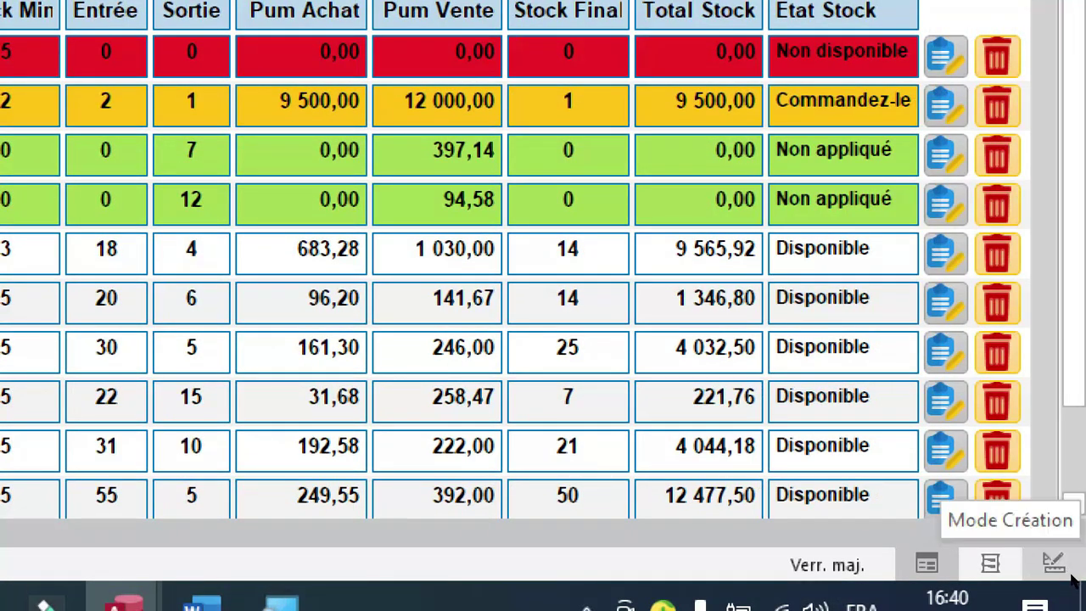
Reopen the articles list form in design view and show the properties of its red trash button btnSuppr.
left_click(1074, 577)
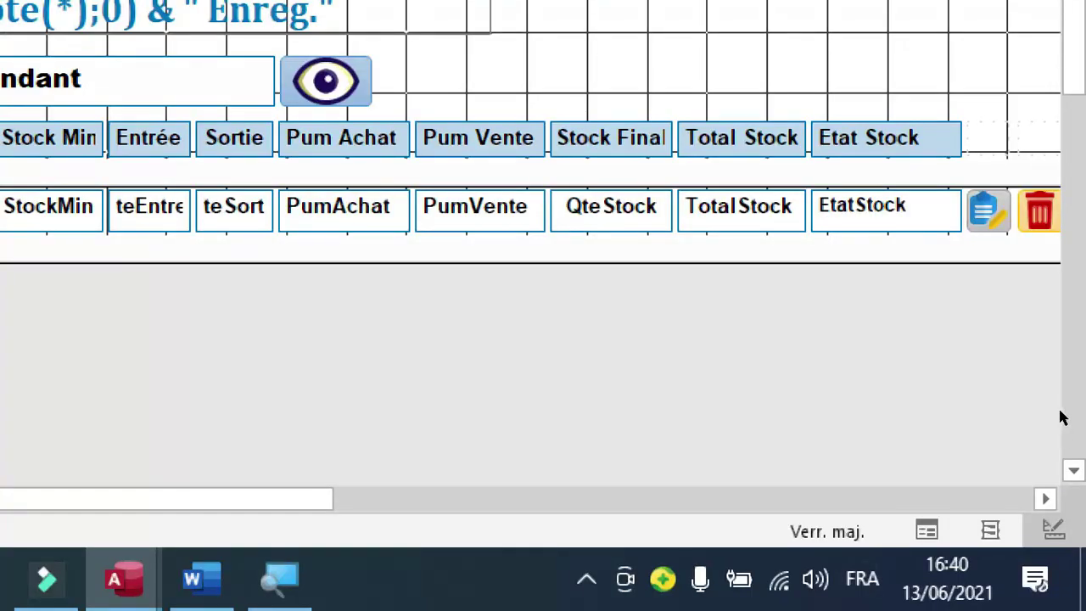
left_click(1061, 417)
left_click(1059, 412)
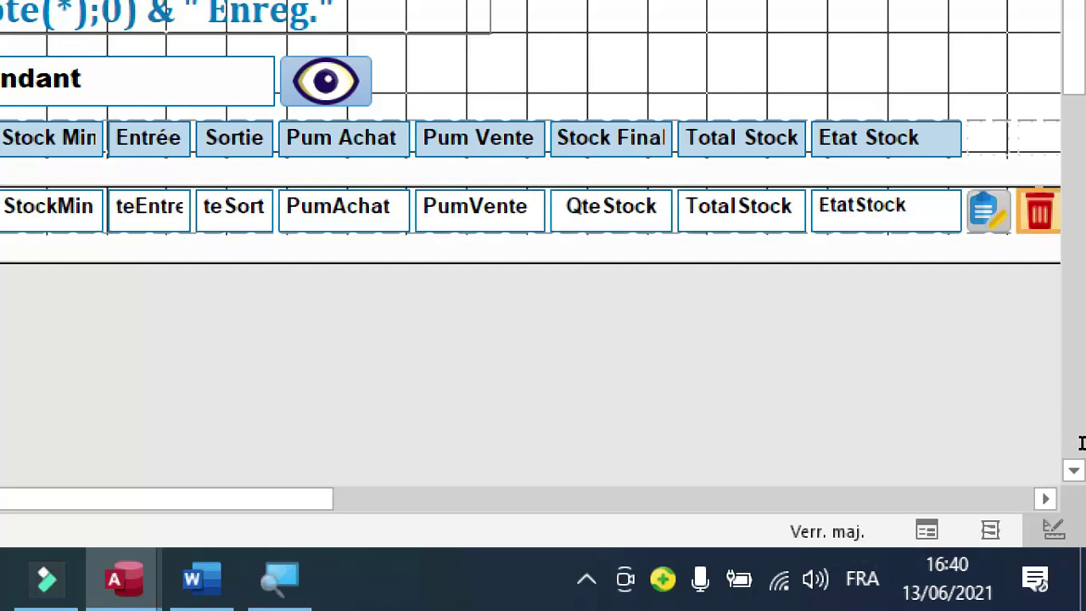
key("F4")
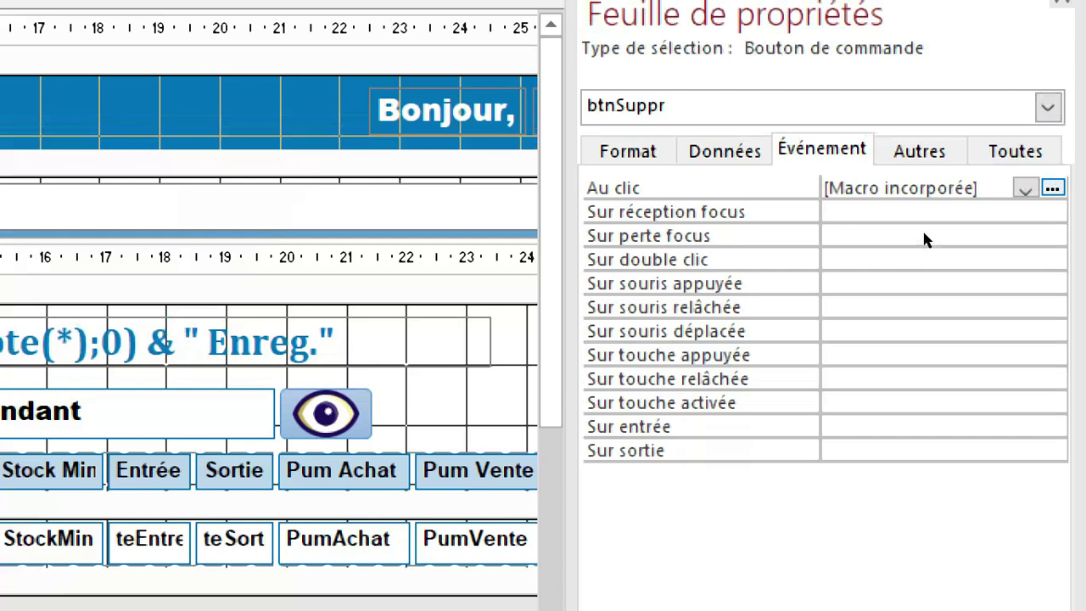
Clear btnSuppr's embedded Au clic macro and start a new one in the macro builder with all actions shown.
left_click(926, 235)
key("Delete")
left_click(927, 232)
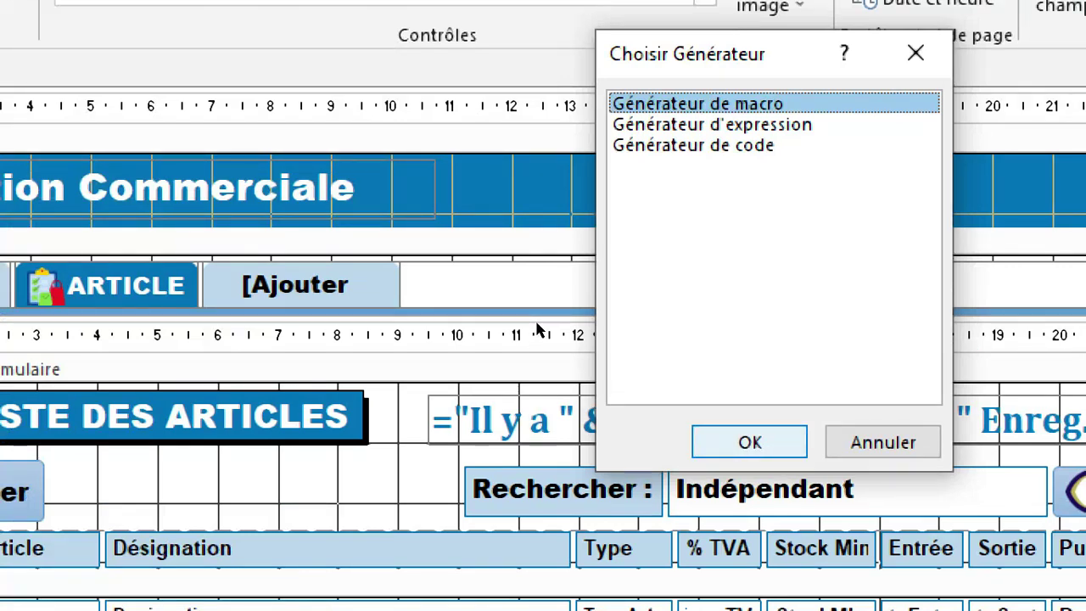
key("Return")
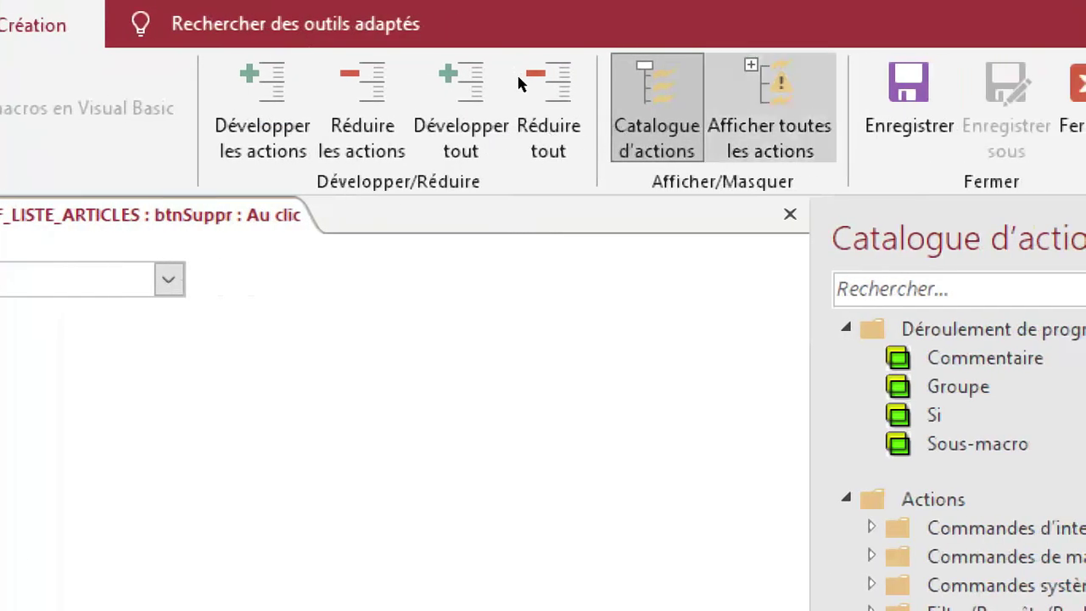
left_click(520, 95)
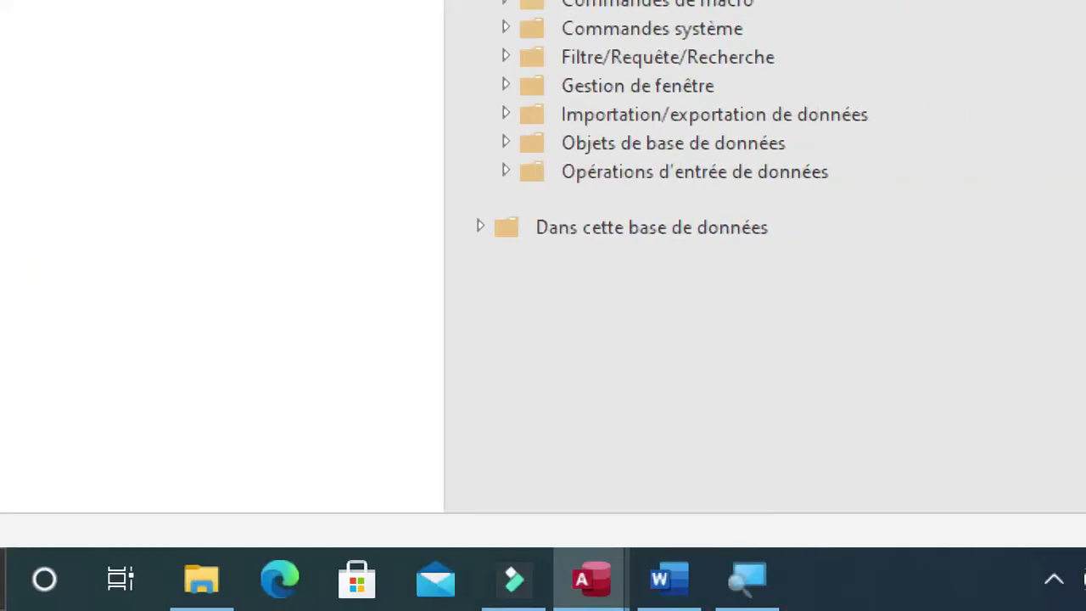
Switch to the other Access database, close its finished btnSuppr macro, and test deleting the article marked Commandez-le.
mouse_move(1077, 595)
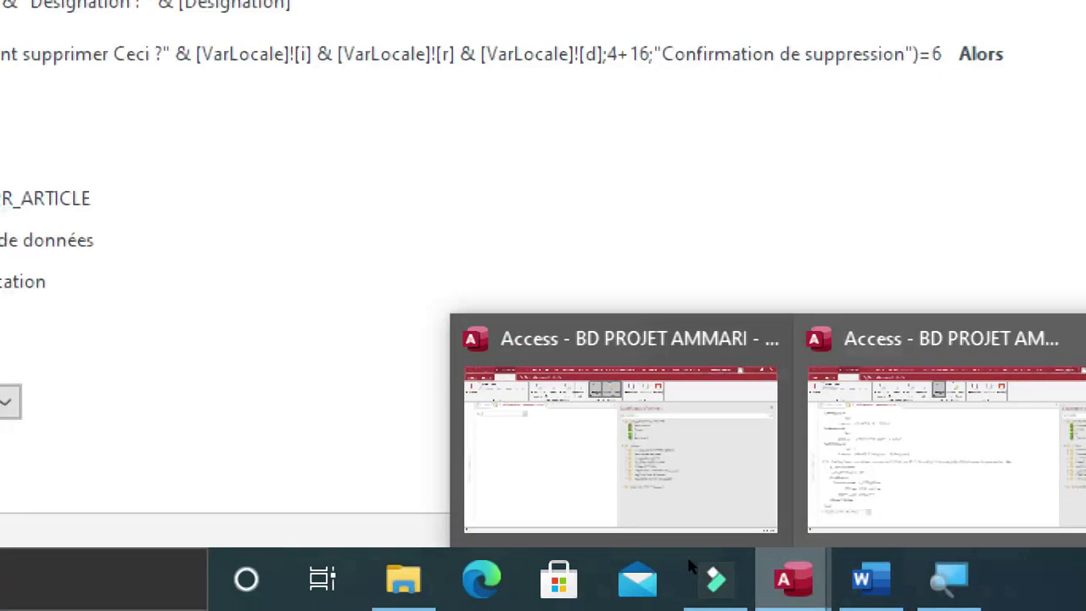
left_click(1018, 450)
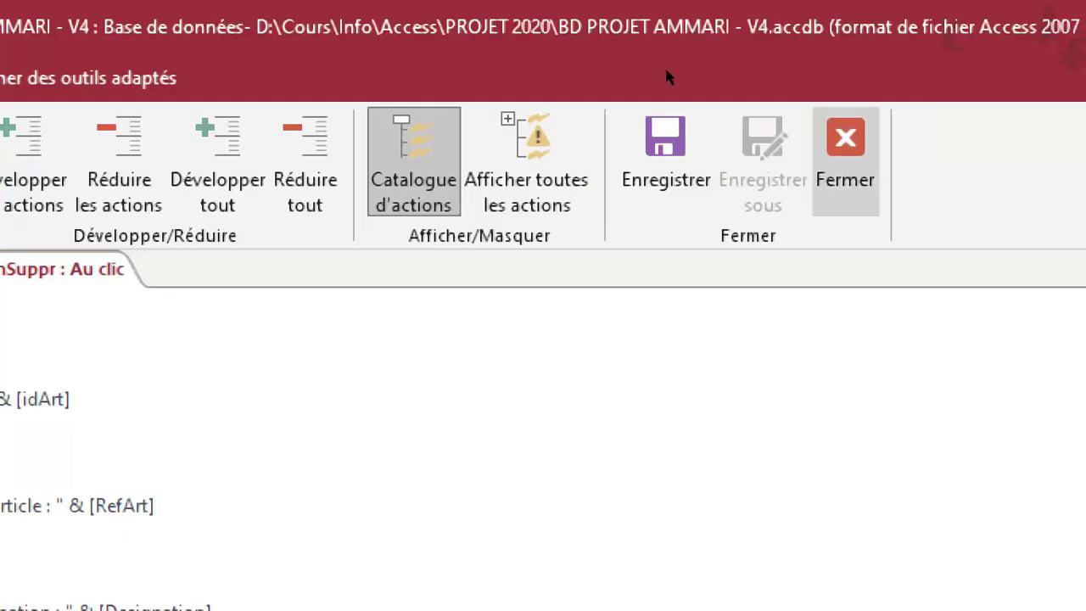
left_click(843, 146)
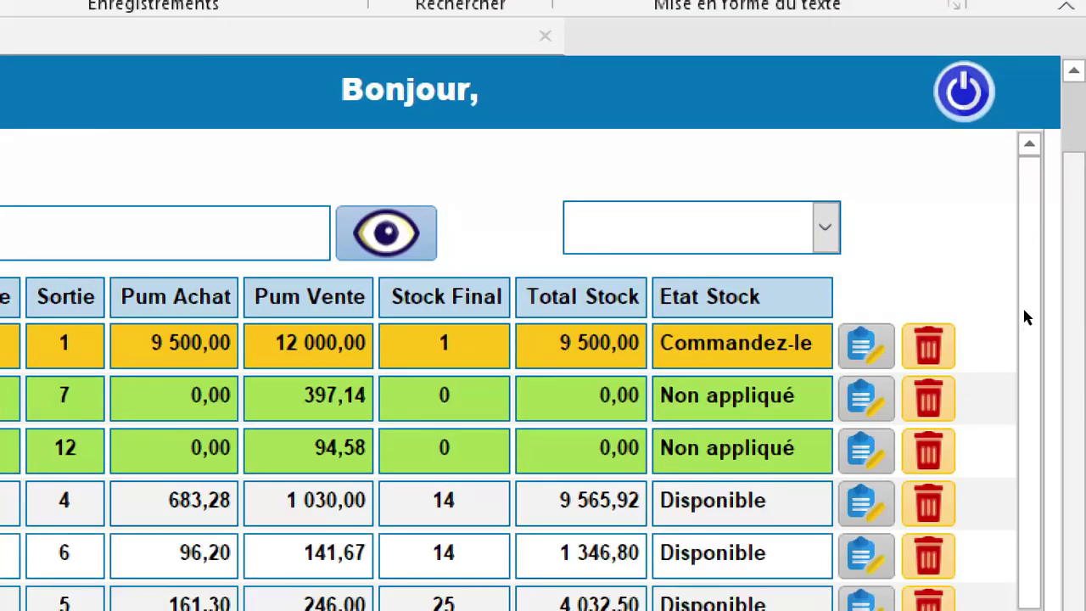
left_click(928, 344)
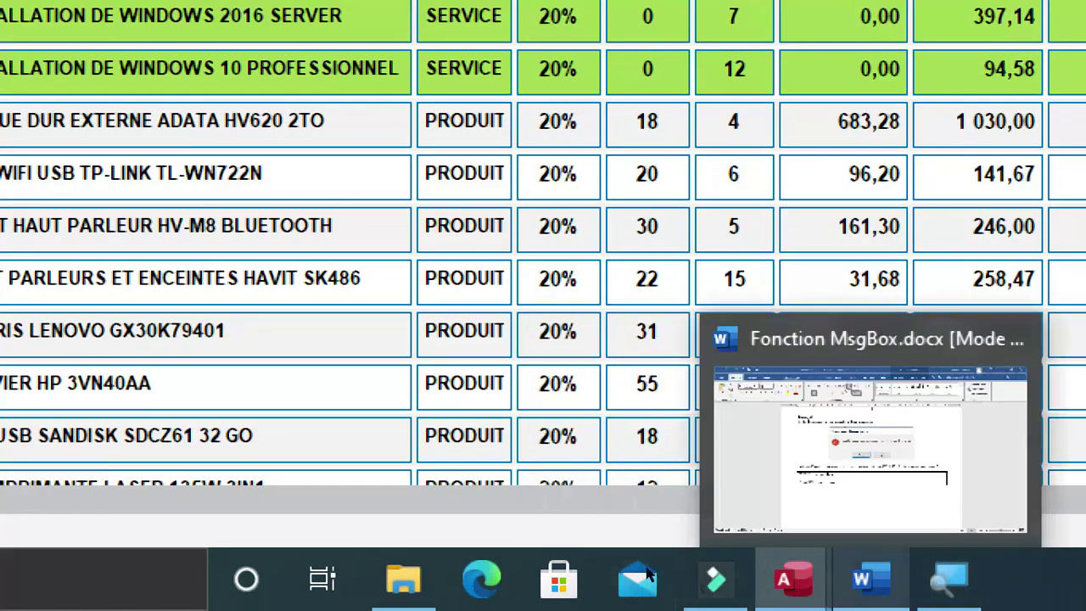
Switch to the Word document Fonction MsgBox.docx and review the BoîteMsg syntax, its arguments and the buttons and icon values.
left_click(863, 580)
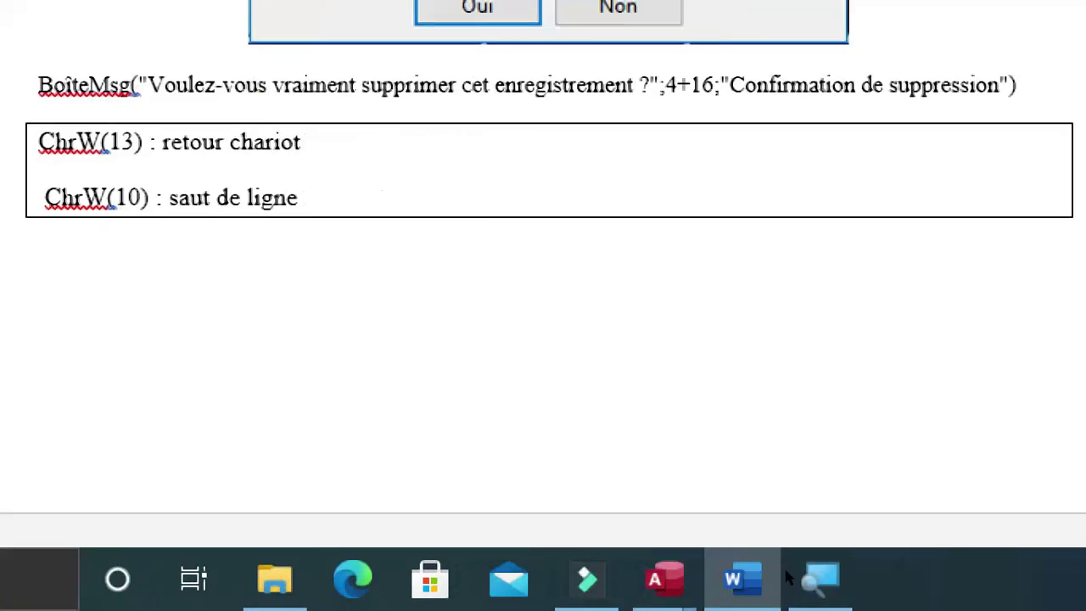
scroll(645, 342, "up", 10)
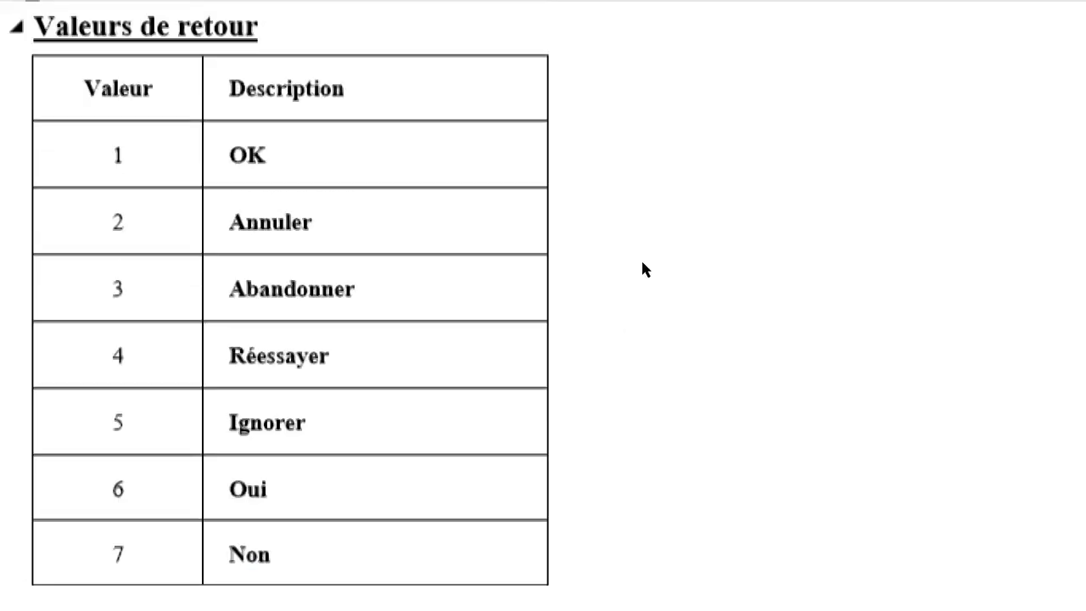
scroll(568, 179, "up", 15)
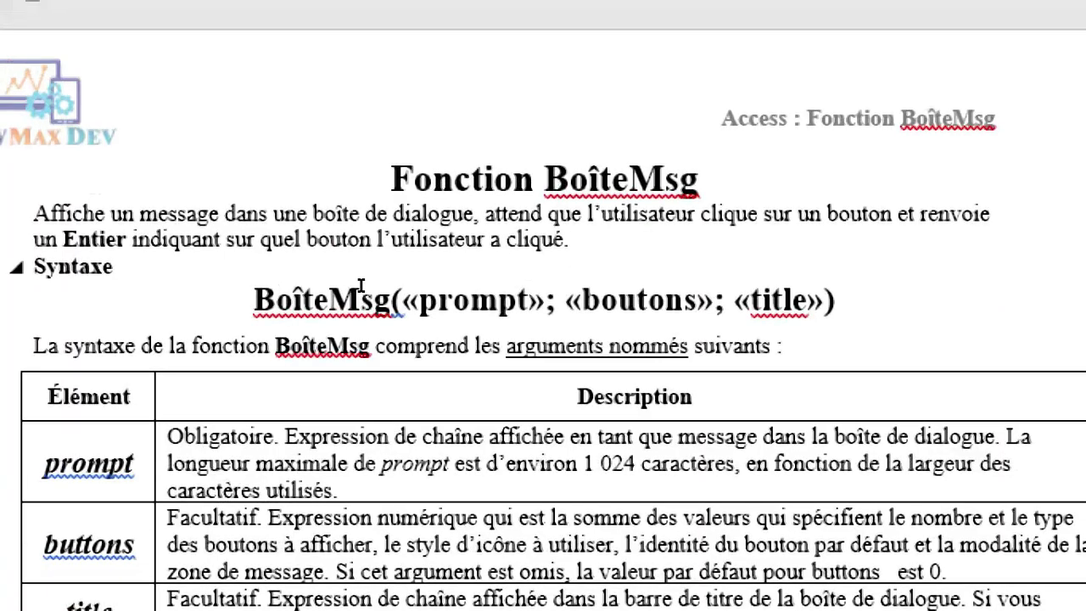
scroll(449, 349, "down", 1)
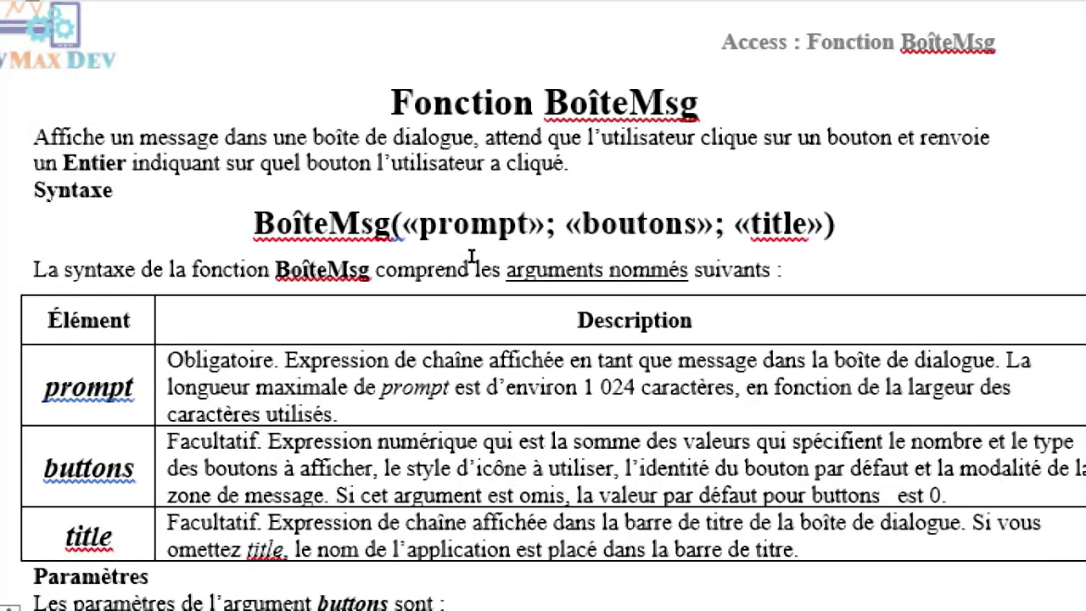
scroll(411, 326, "down", 1)
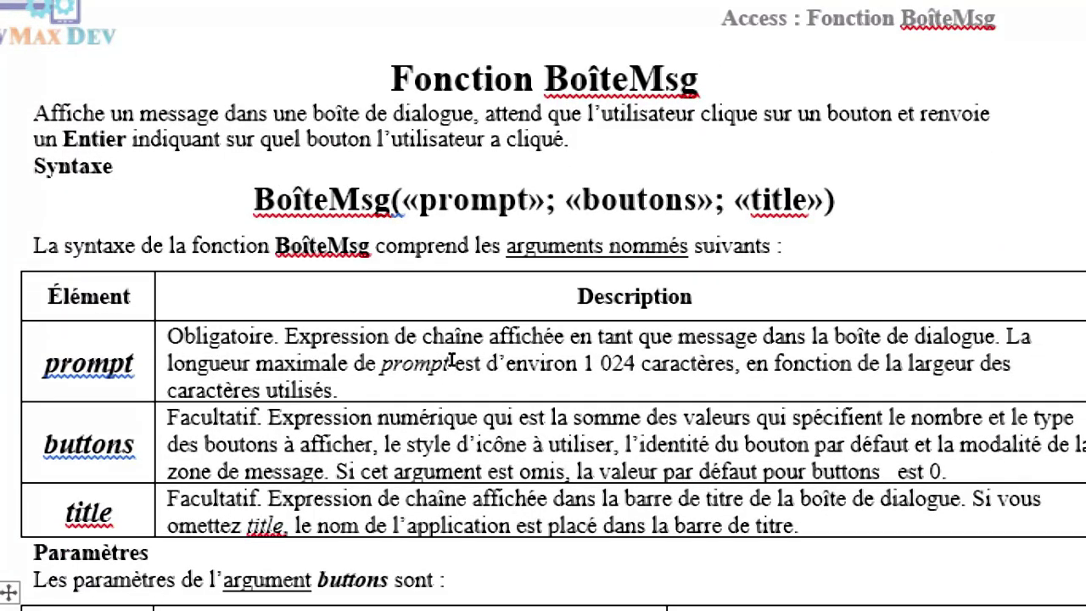
scroll(417, 342, "down", 2)
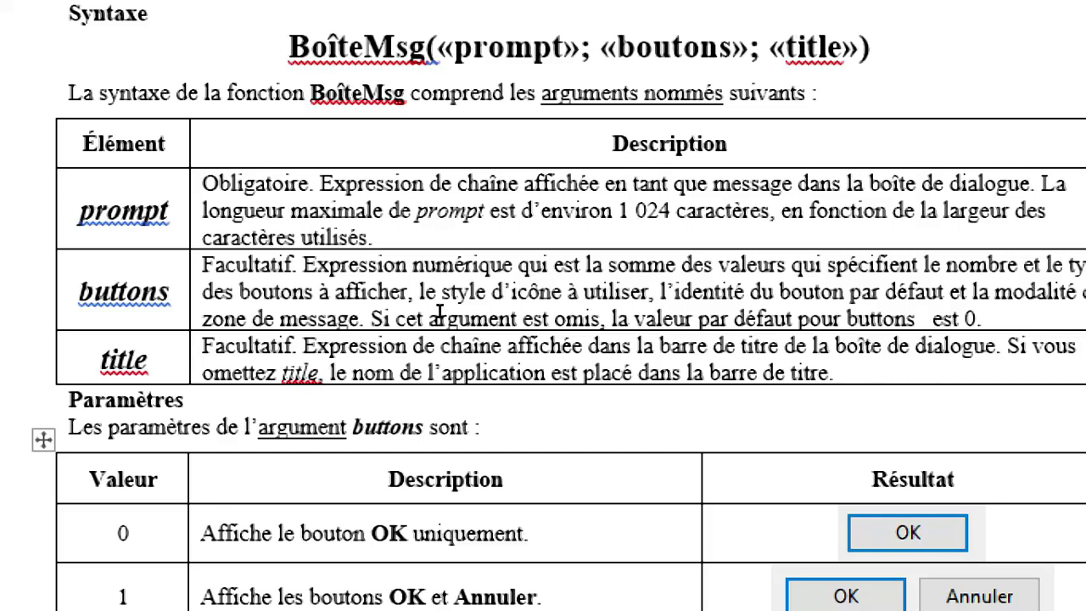
scroll(440, 278, "down", 3)
scroll(415, 445, "up", 1)
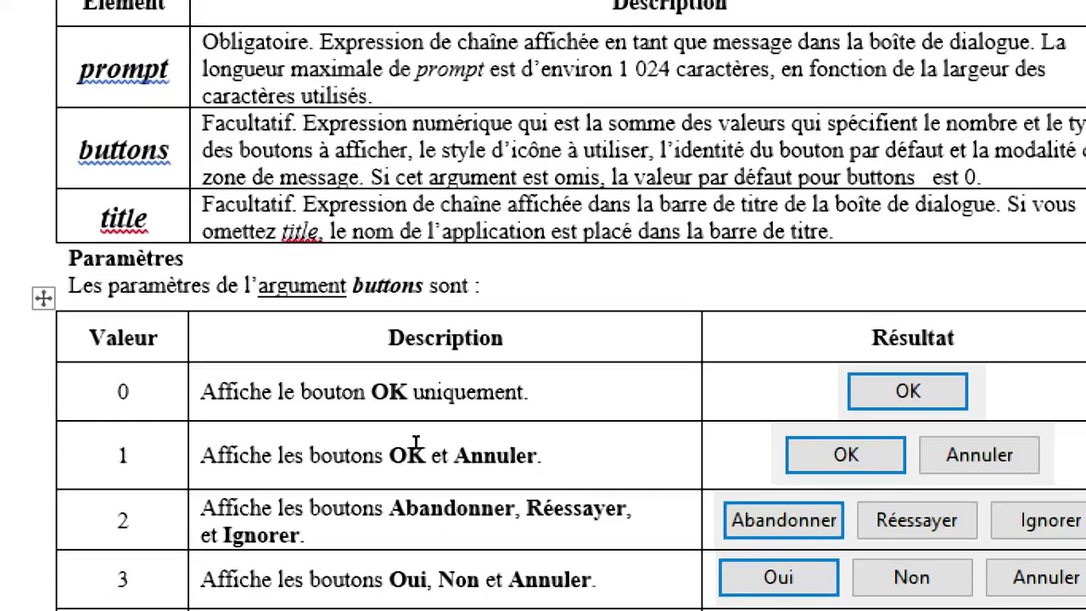
scroll(416, 443, "down", 2)
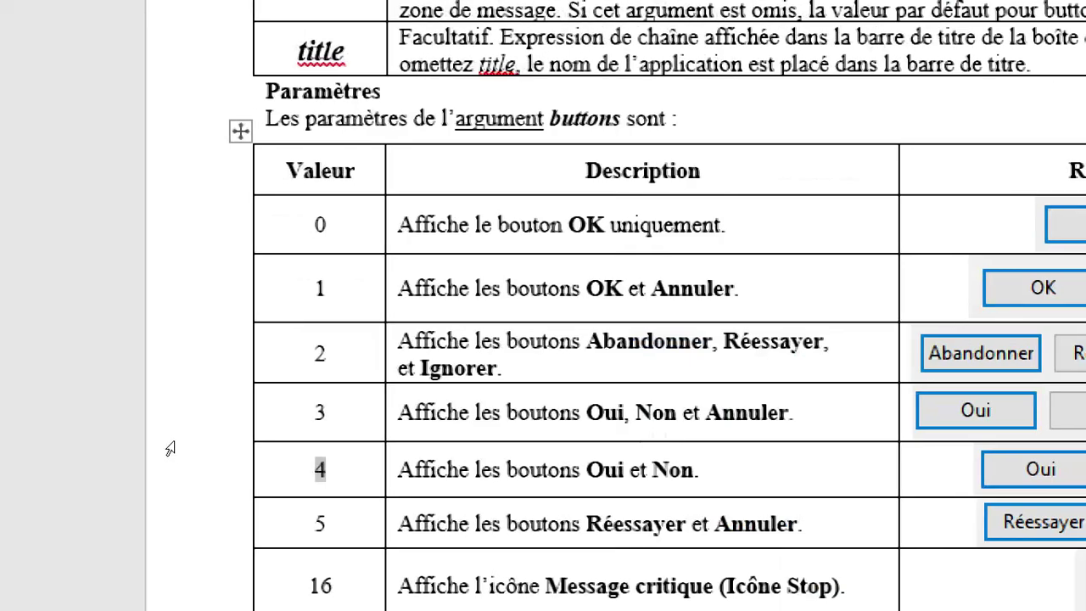
scroll(319, 440, "down", 5)
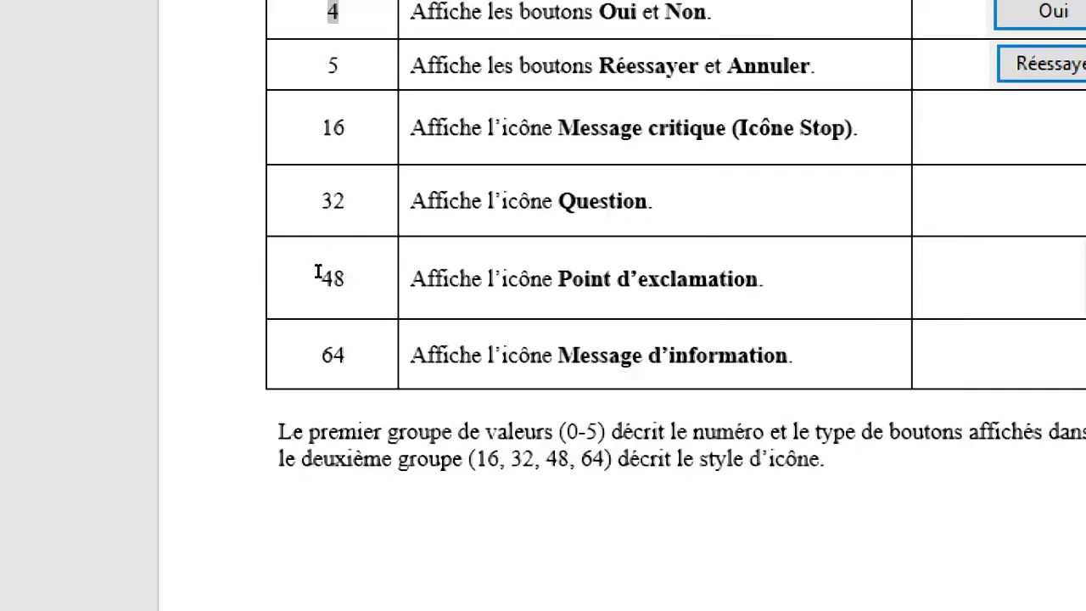
Review the BoîteMsg return values table, the deletion confirmation example and the notes on the ChrW codes.
scroll(694, 355, "down", 10)
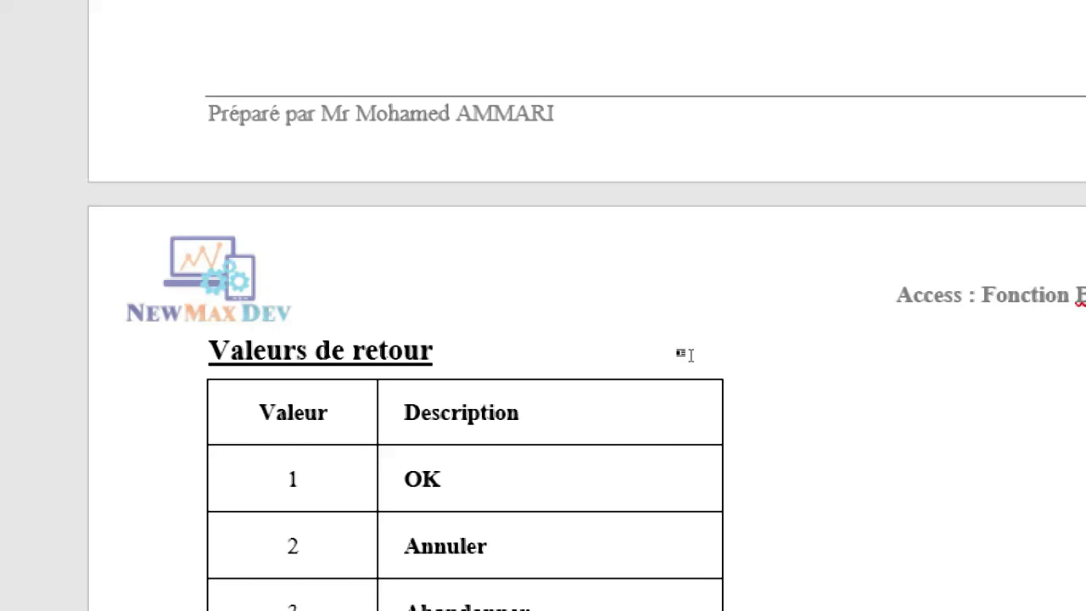
scroll(688, 353, "up", 2)
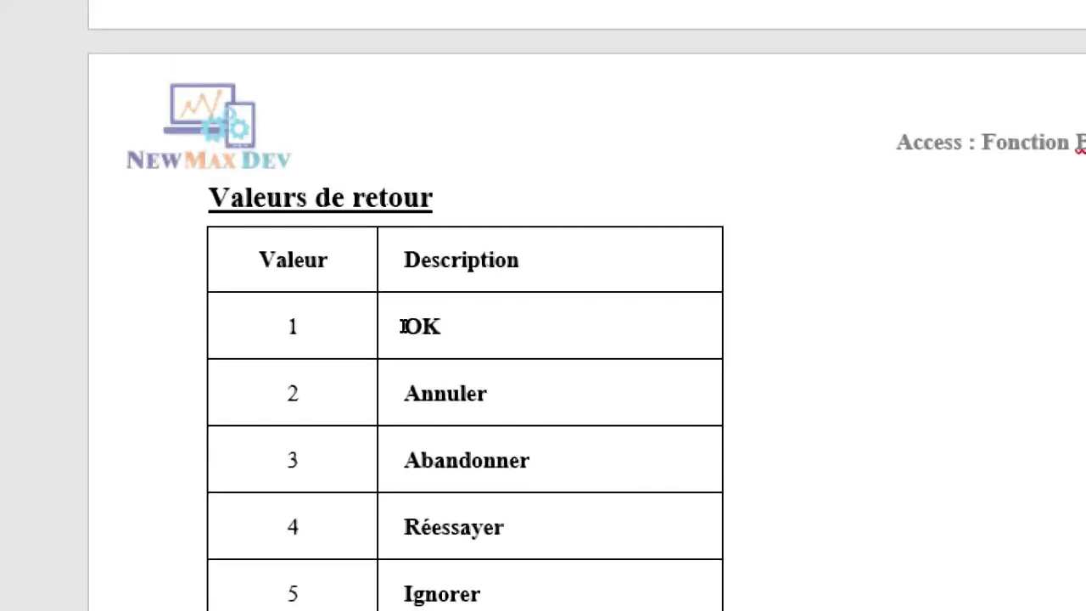
scroll(577, 410, "down", 3)
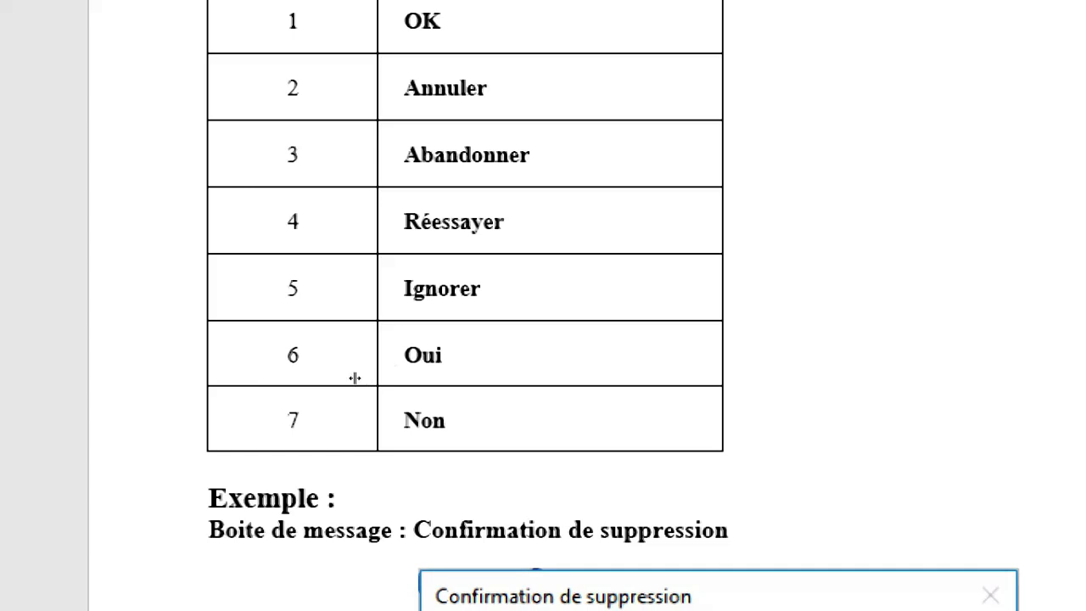
scroll(441, 393, "down", 1)
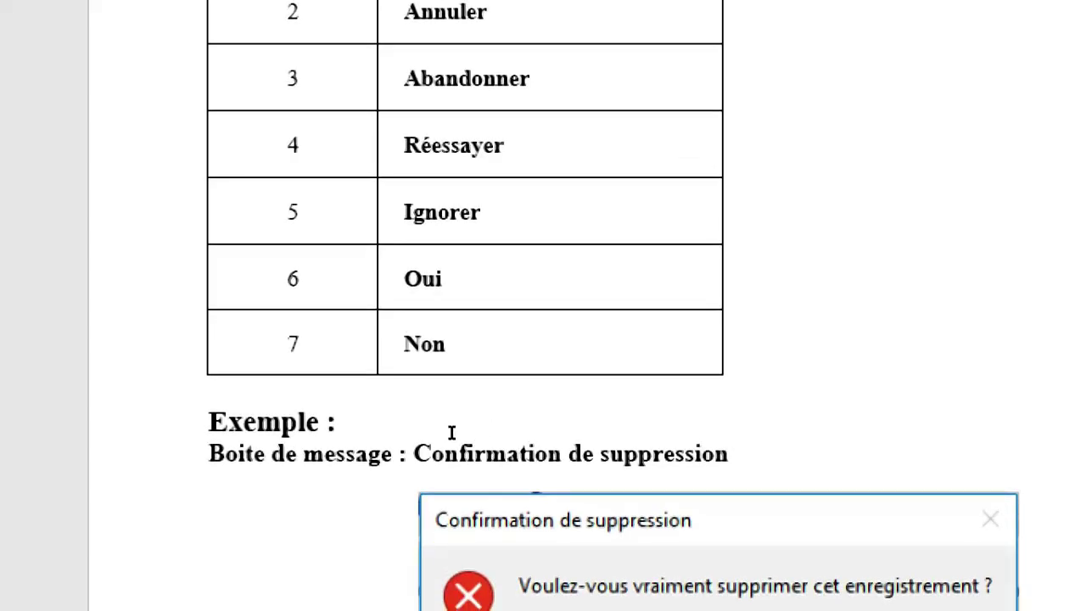
scroll(476, 421, "down", 1)
scroll(500, 431, "down", 1)
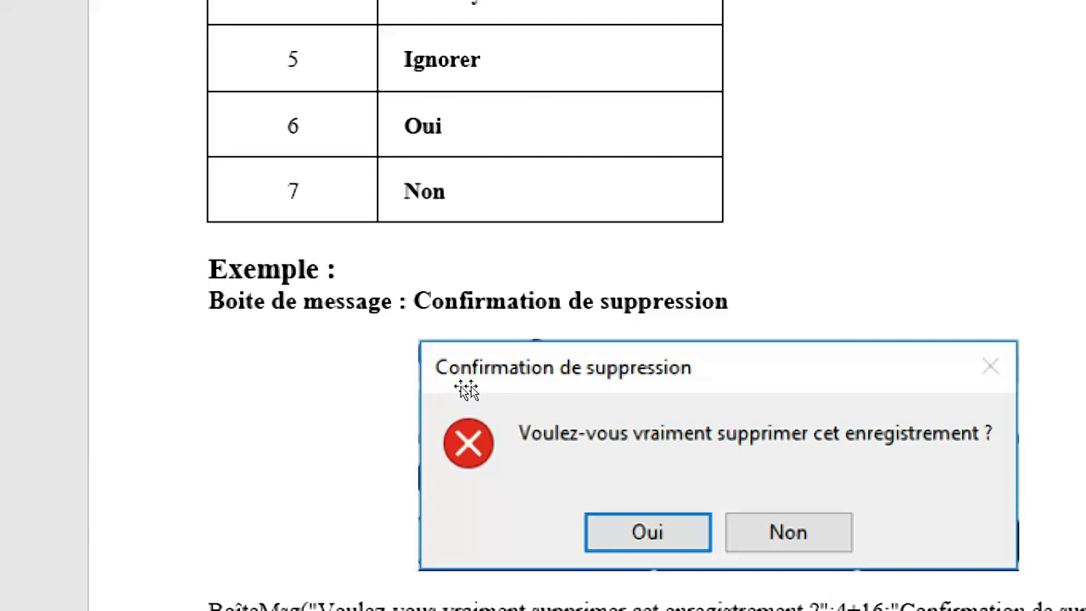
scroll(514, 502, "down", 4)
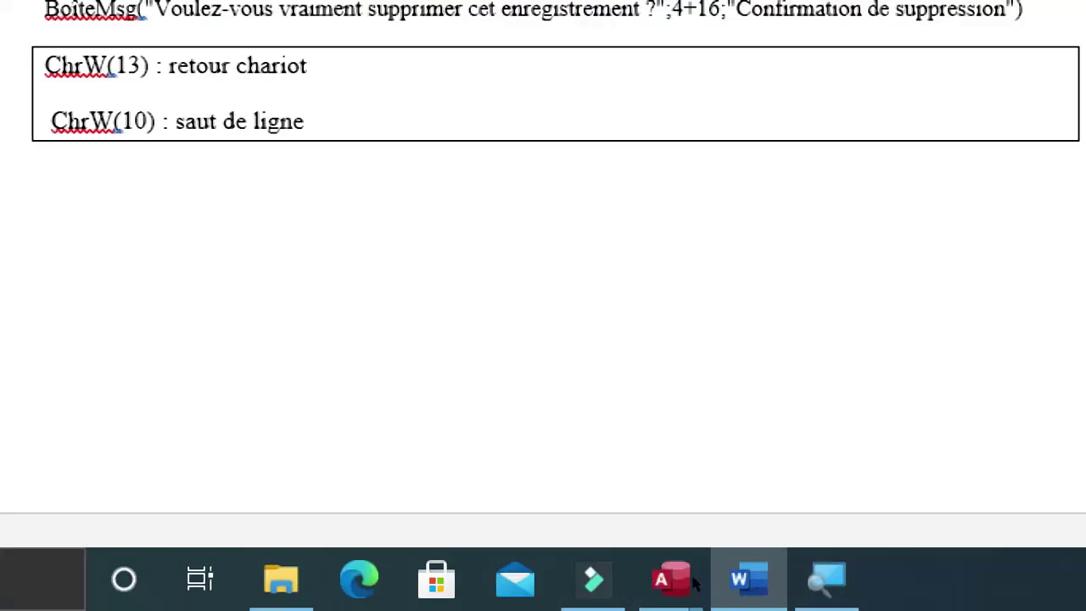
Switch back to the Access database with the empty btnSuppr click macro and add a DéfinirVarLocale action.
mouse_move(616, 589)
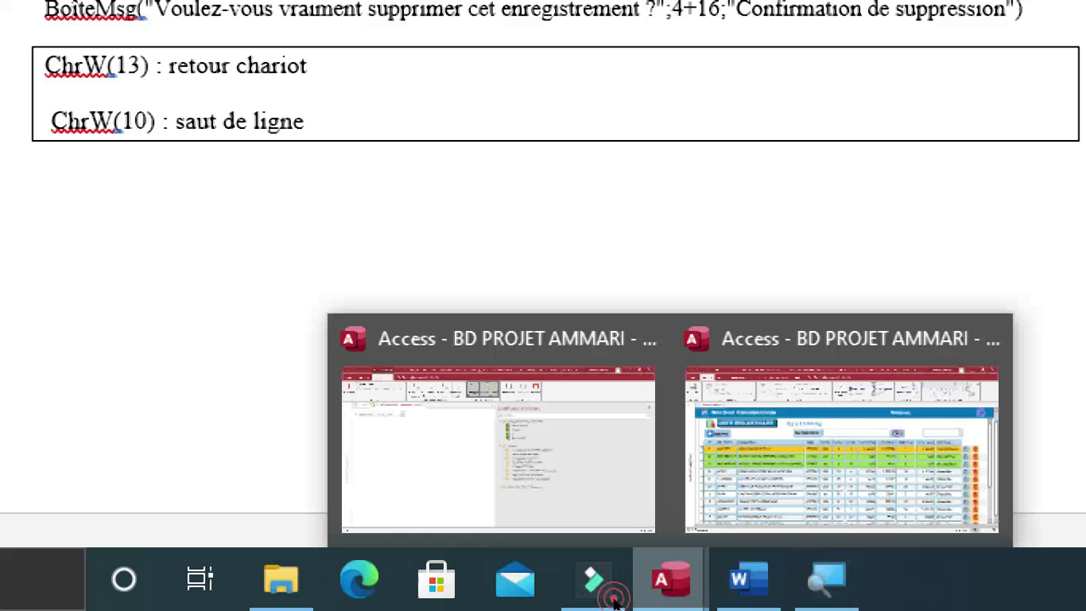
left_click(550, 529)
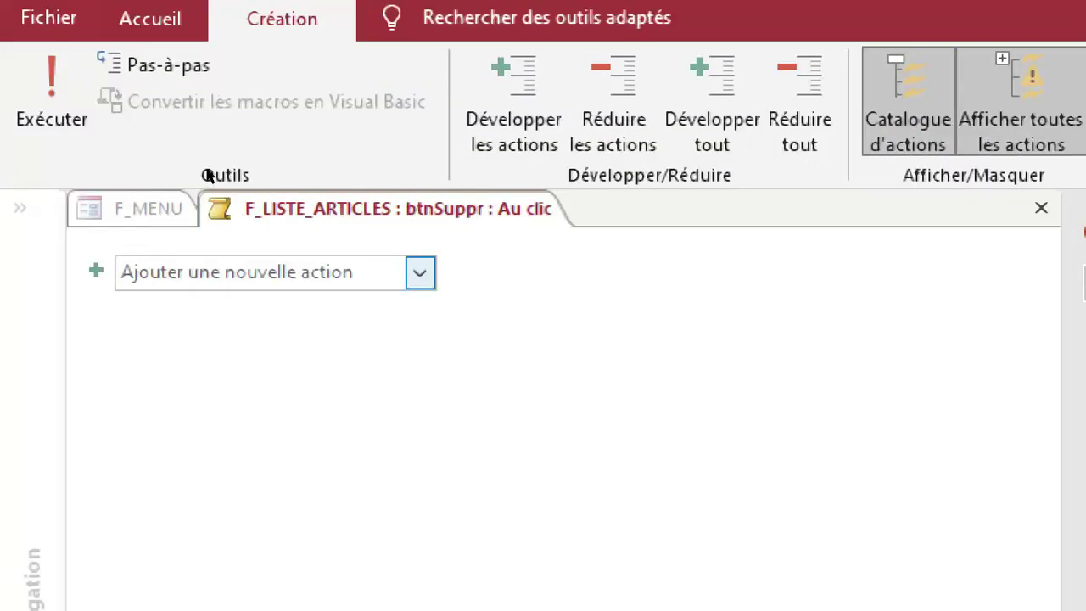
left_click(419, 273)
scroll(186, 343, "down", 10)
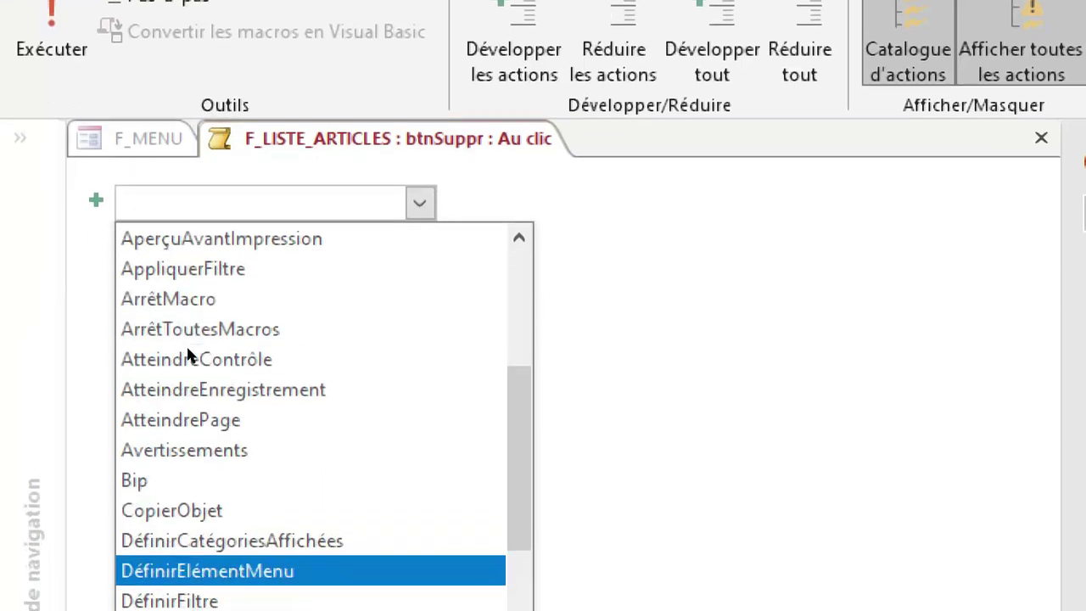
scroll(168, 359, "up", 4)
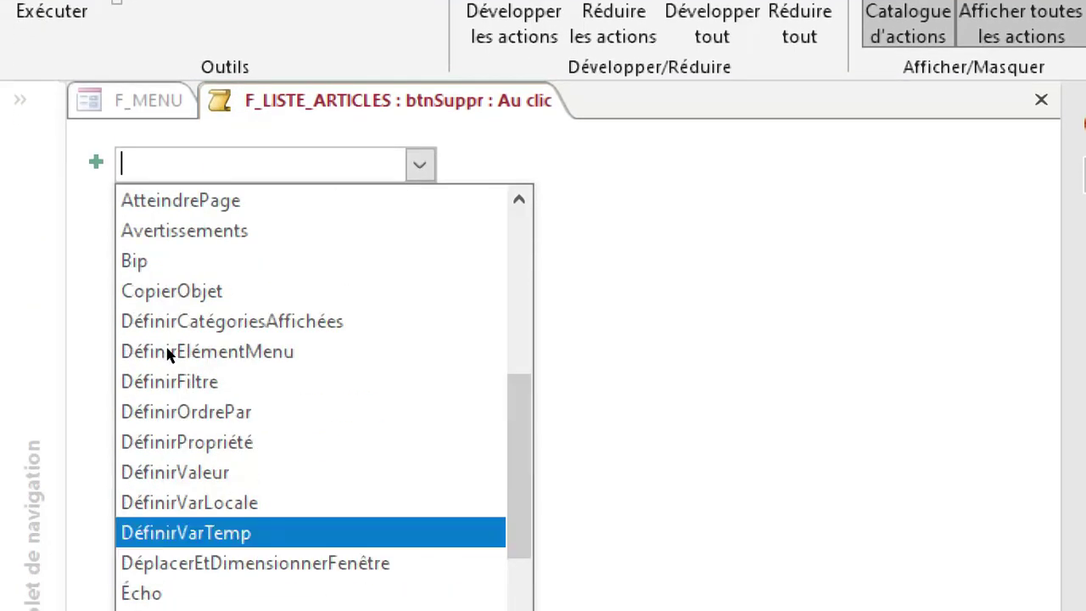
left_click(151, 335)
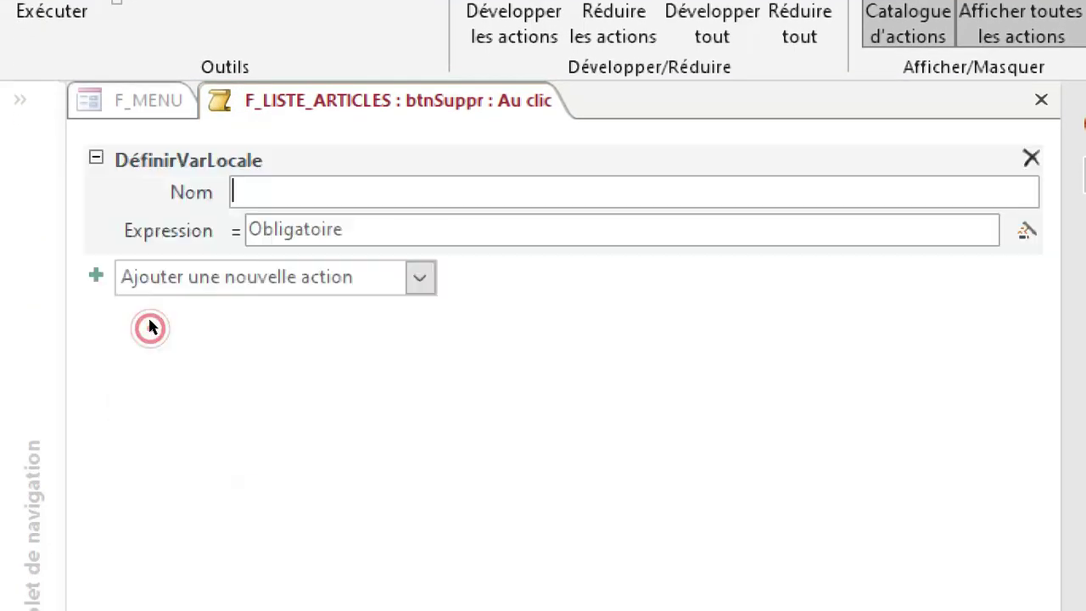
left_click(182, 178)
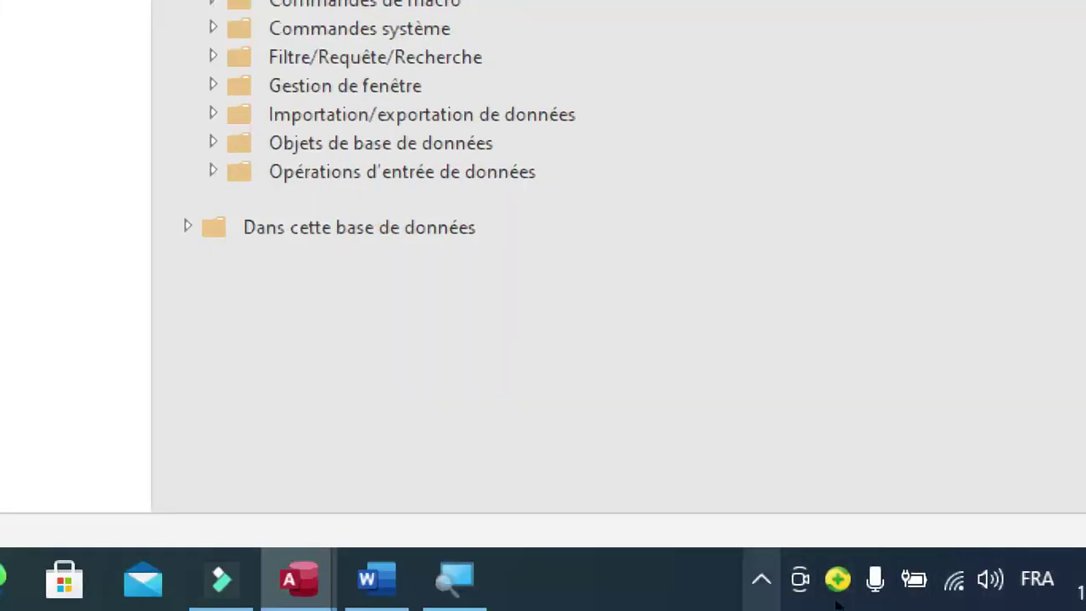
left_click(761, 579)
right_click(730, 515)
left_click(818, 564)
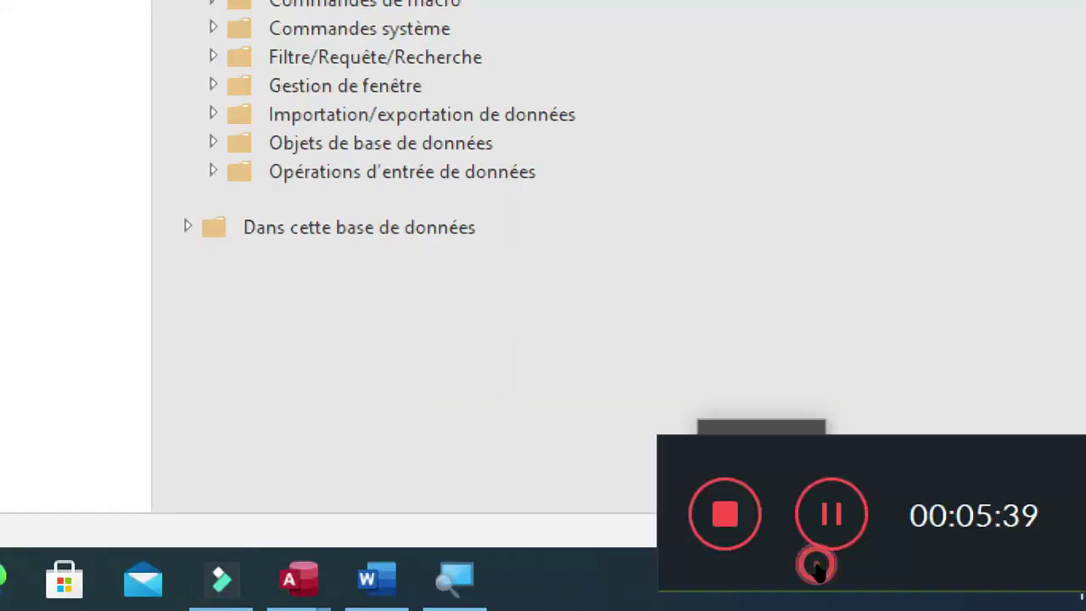
left_click(879, 565)
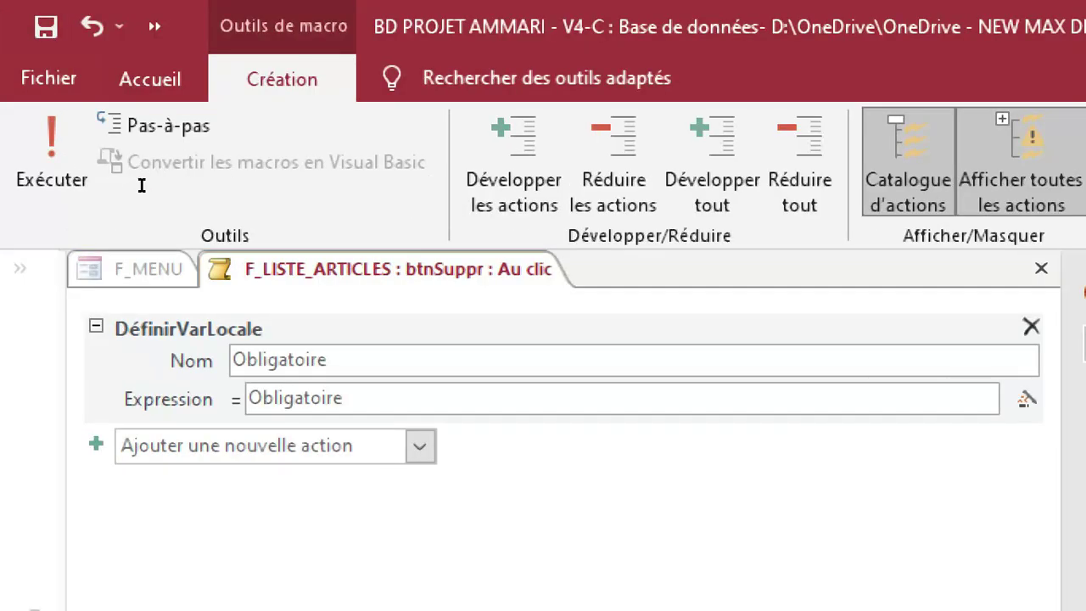
Name the local variable i in the DéfinirVarLocale action.
left_click(144, 194)
key("Delete")
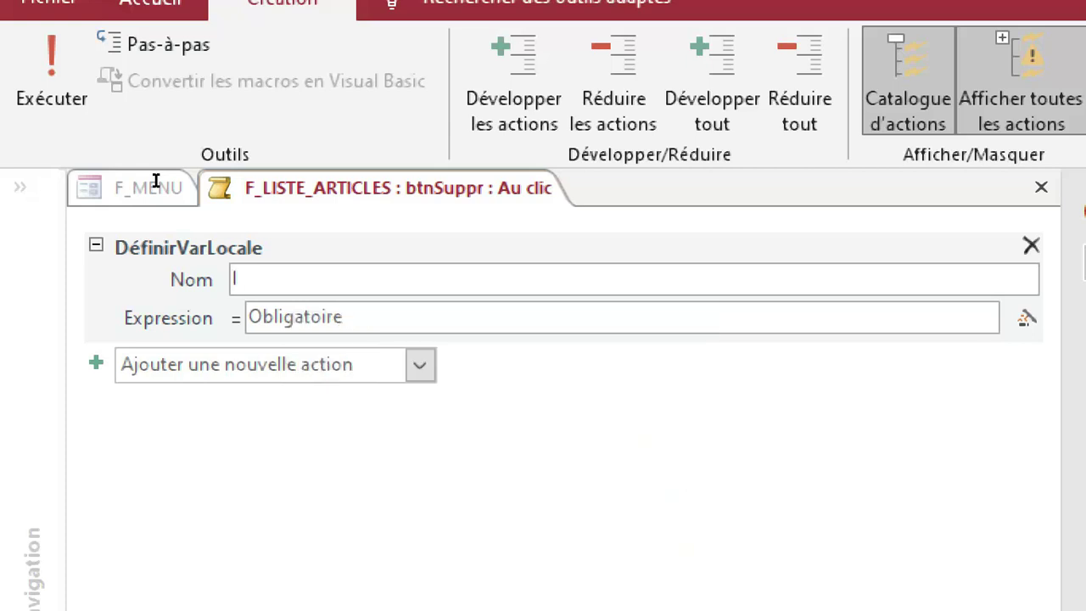
type("i")
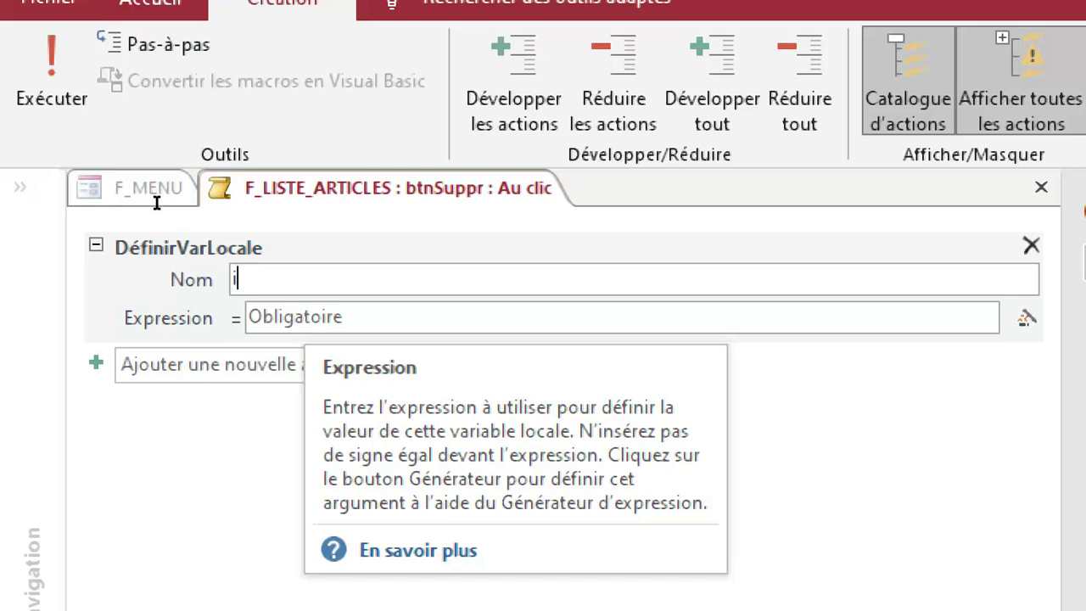
key("Tab")
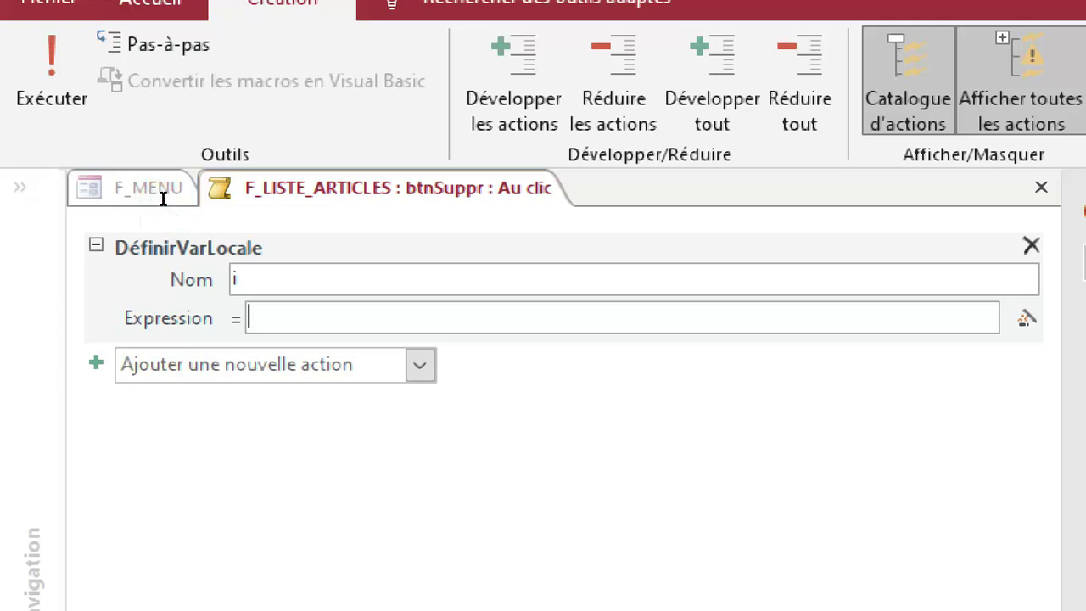
Begin the expression of variable i with the carriage return function ChrW(13).
type("ch")
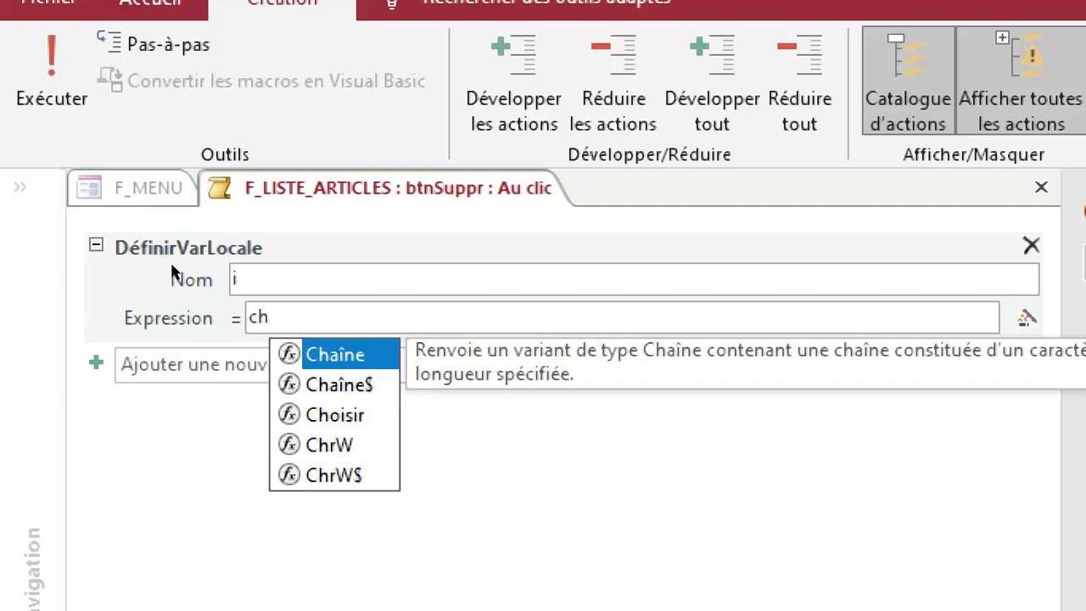
key("Down")
key("Down")
key("Down")
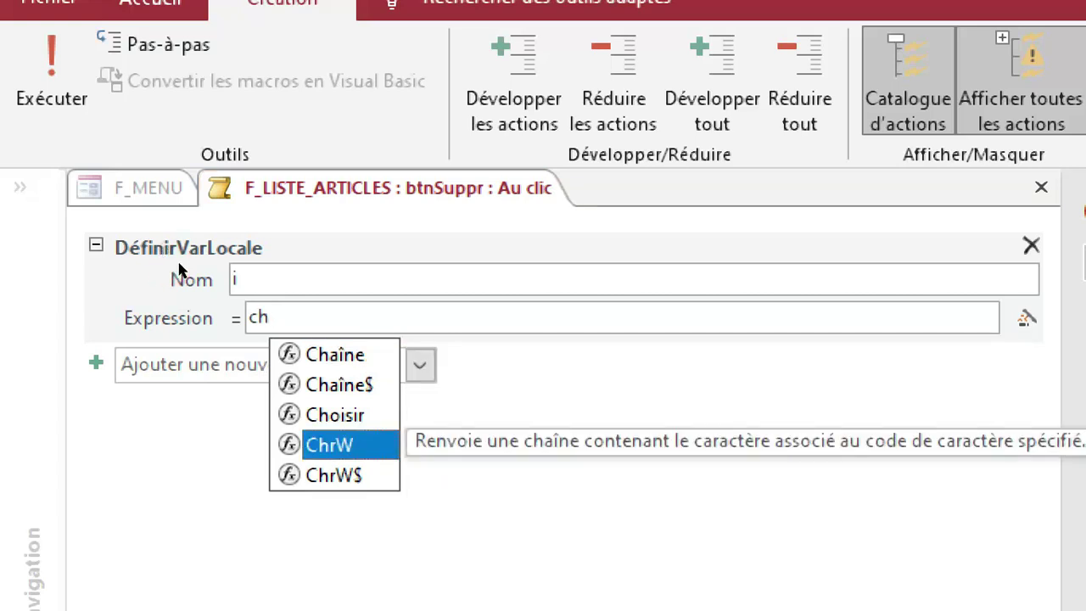
key("Tab")
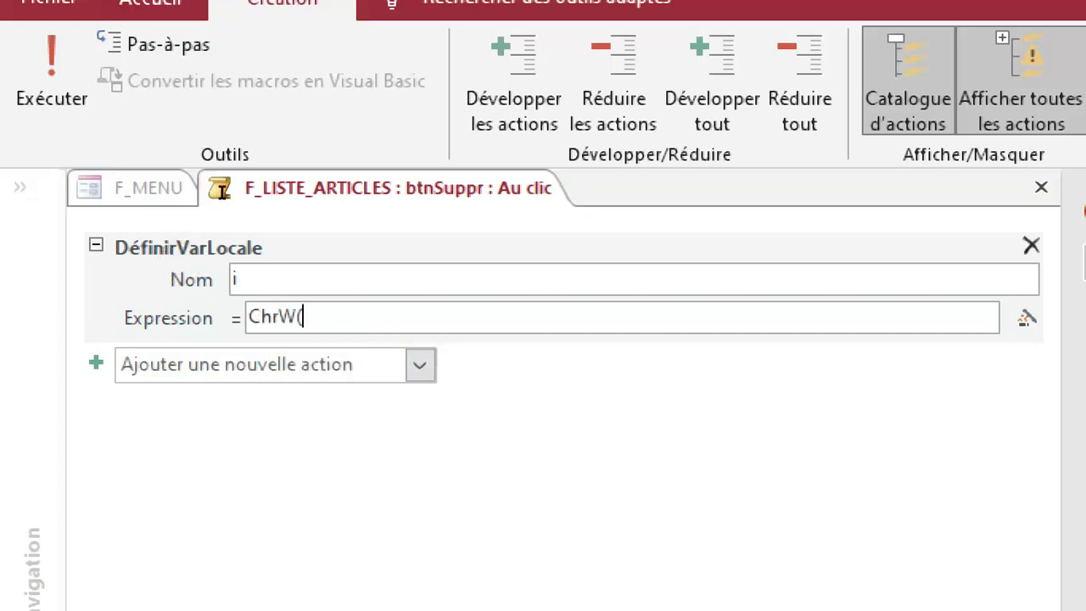
type("&")
key("BackSpace")
type("13°")
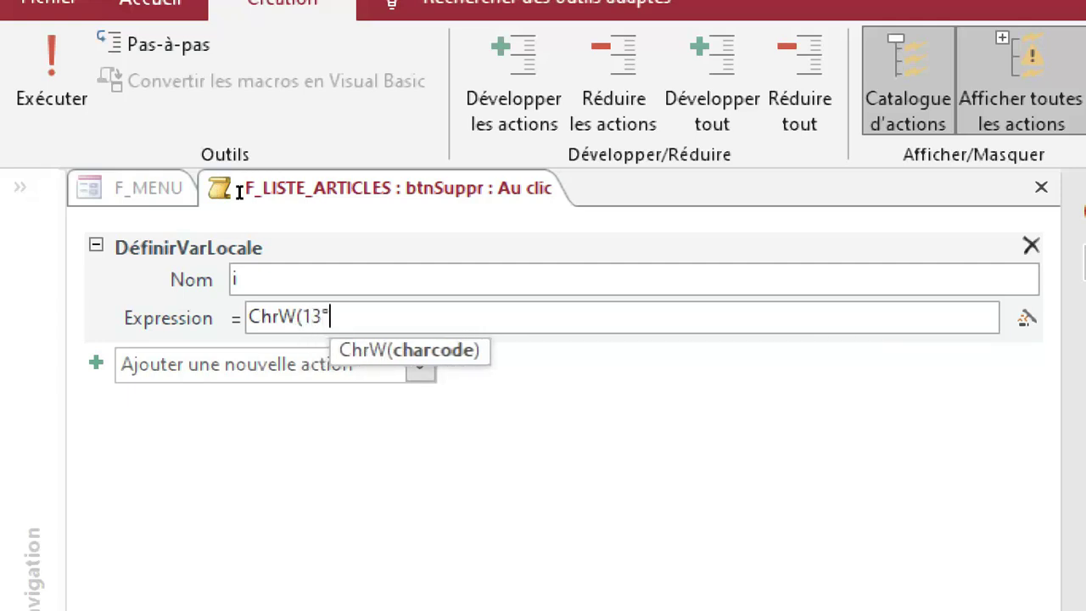
key("BackSpace")
type(")")
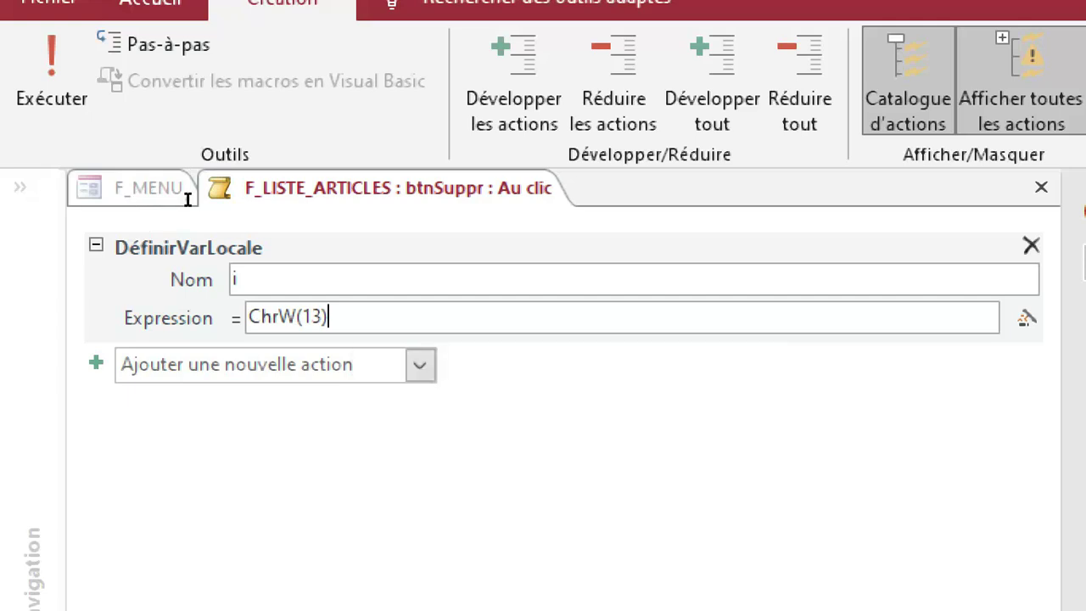
Complete the expression of variable i by appending &"ID : "&[idArt].
type("&\"ID : \"&")
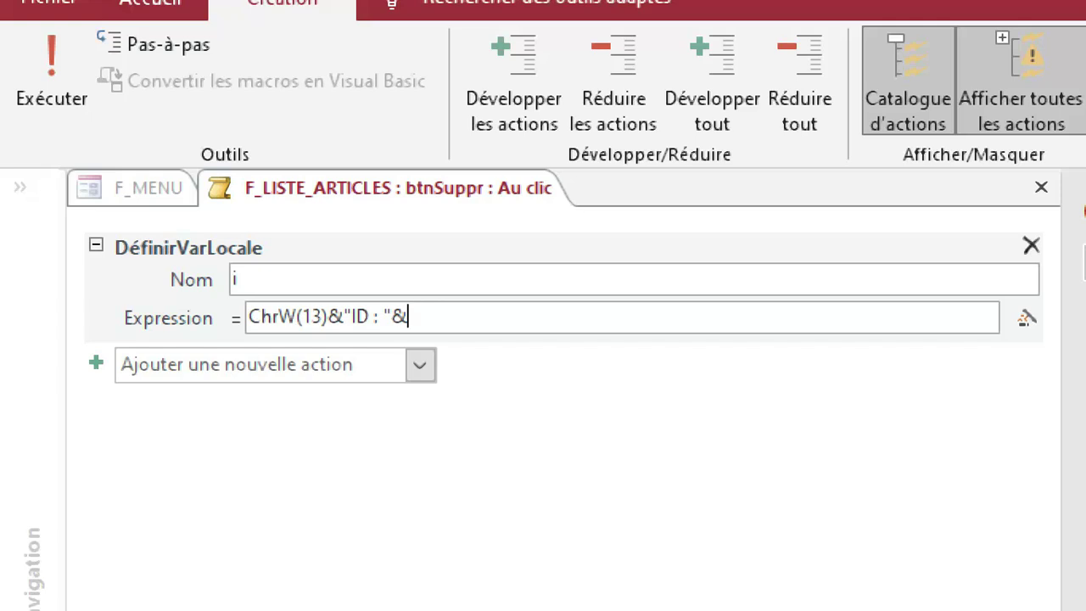
type("id")
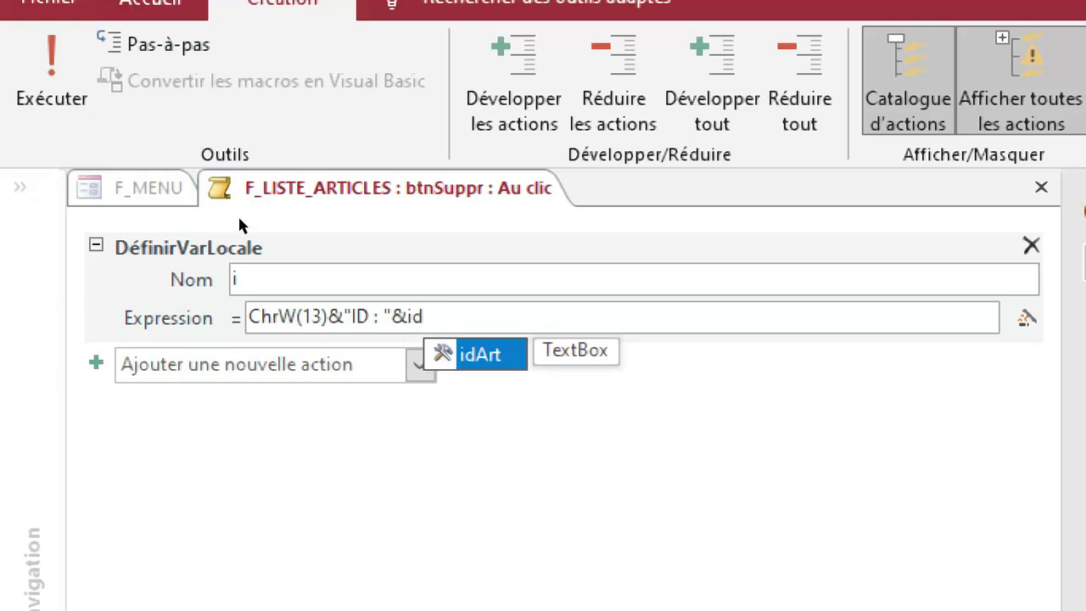
key("Tab")
key("Tab")
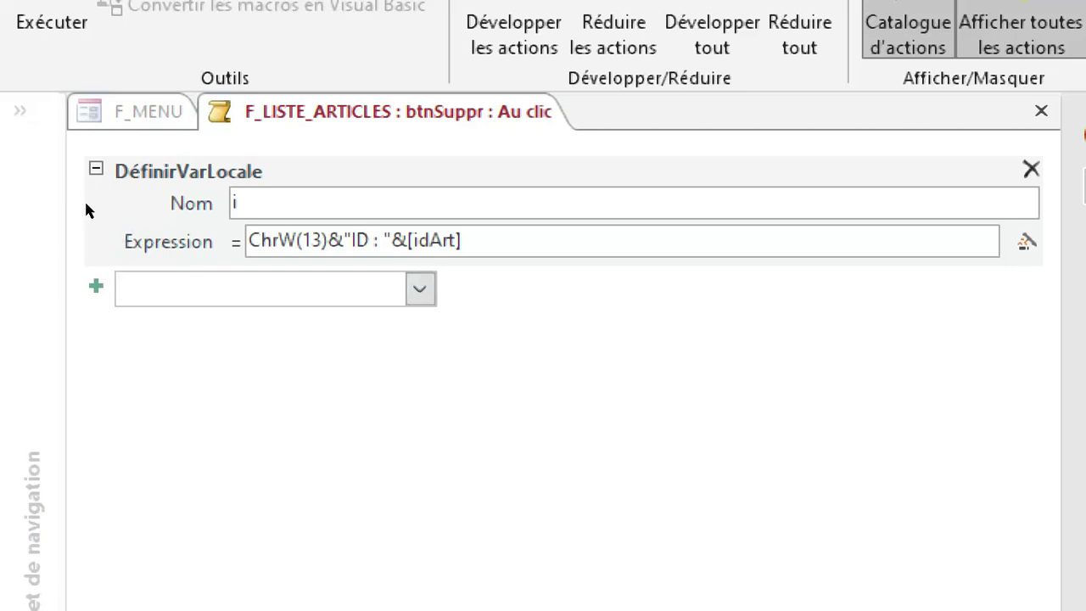
Add a second DéfinirVarLocale action below the one for variable i.
left_click(211, 230)
scroll(293, 429, "down", 8)
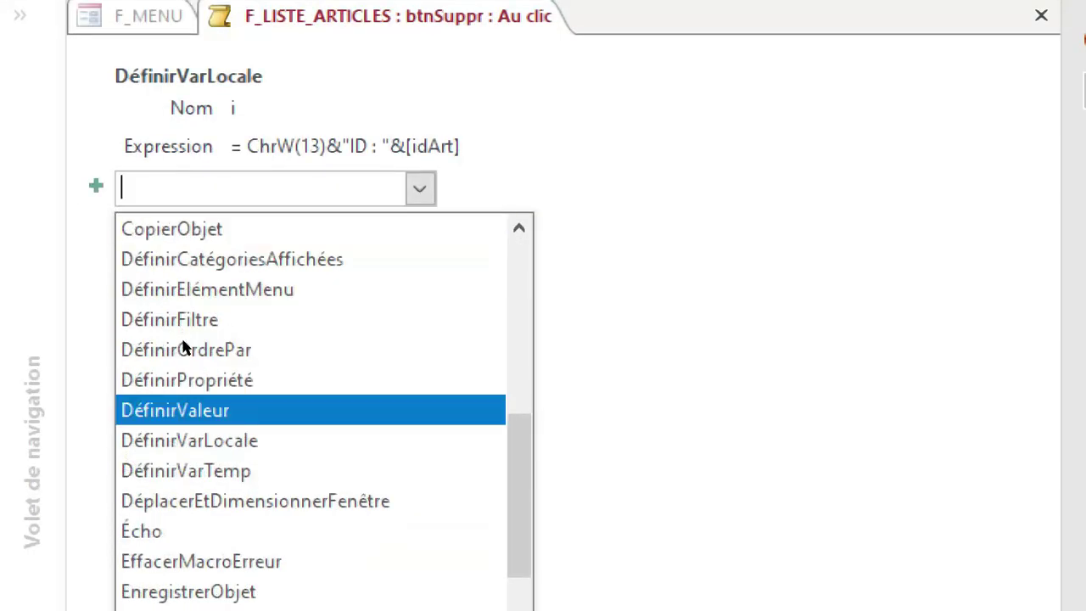
key("Down")
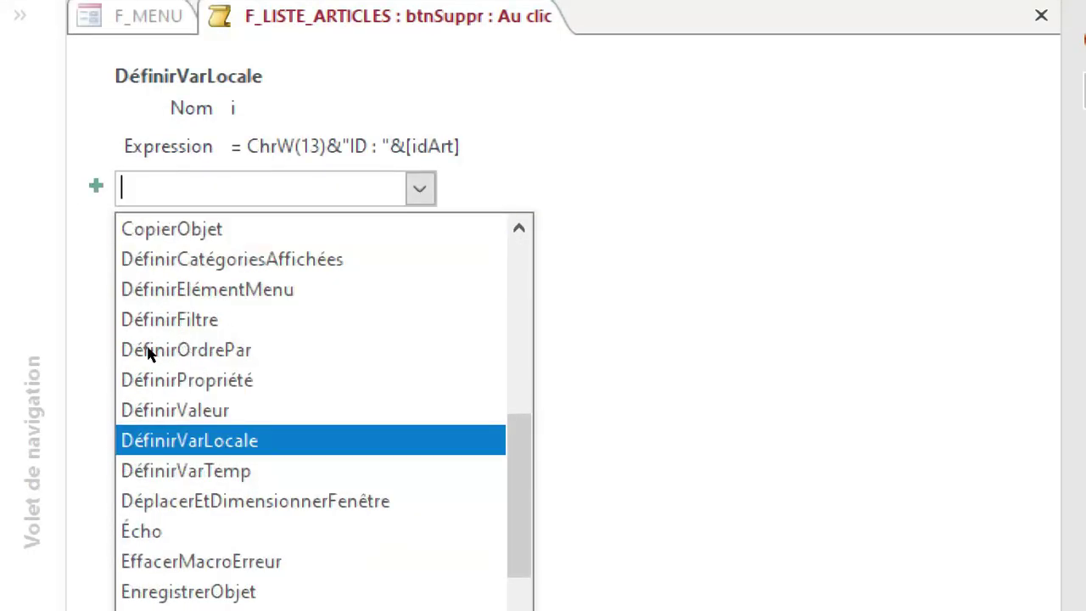
left_click(147, 348)
left_click(142, 236)
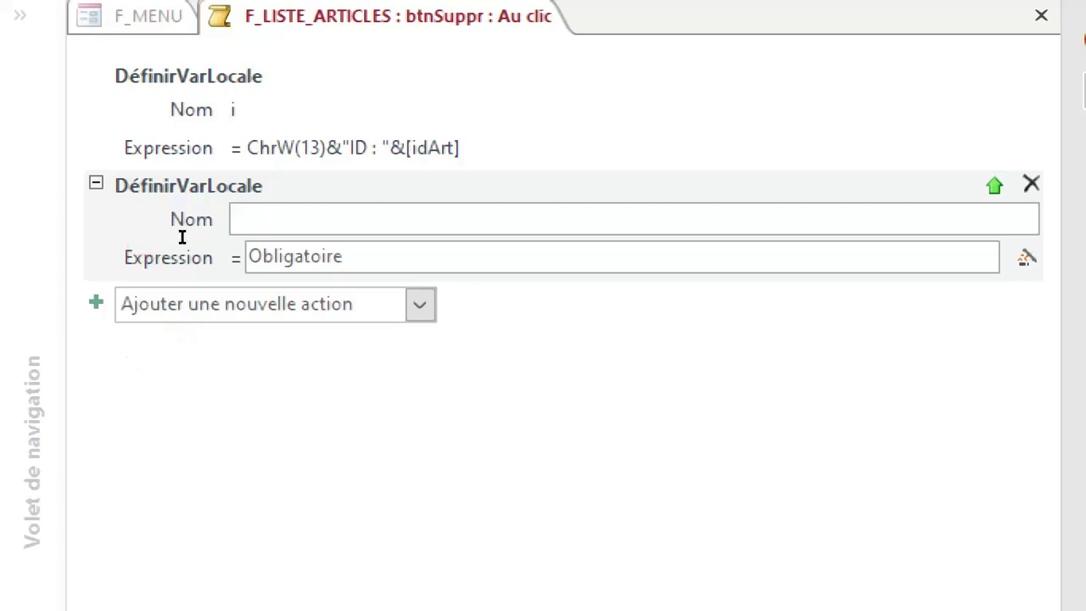
Name the second local variable r.
type("chrw")
key("BackSpace")
key("BackSpace")
key("BackSpace")
key("BackSpace")
type("r")
Set the expression of variable r to ChrW(13)&"Réf. Article : "&[RefArt].
left_click(147, 255)
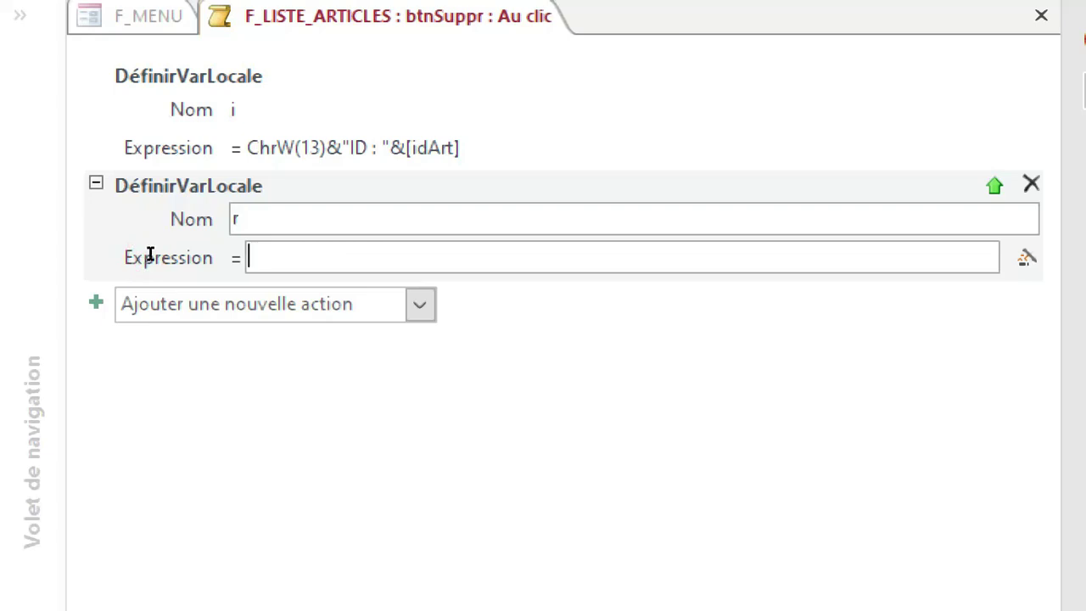
type("Chrw")
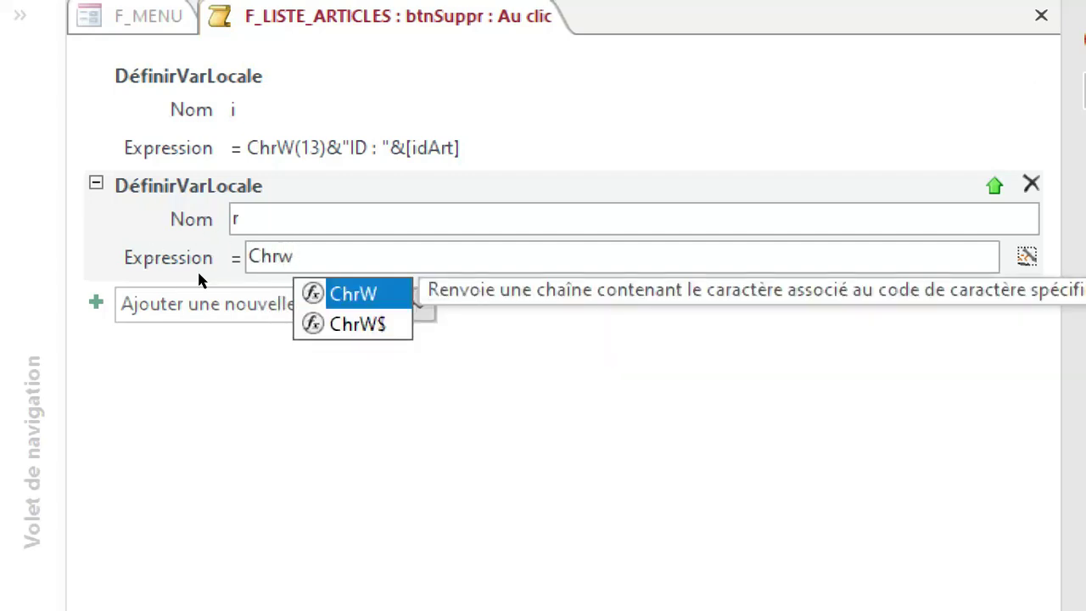
left_click(185, 267)
type("(")
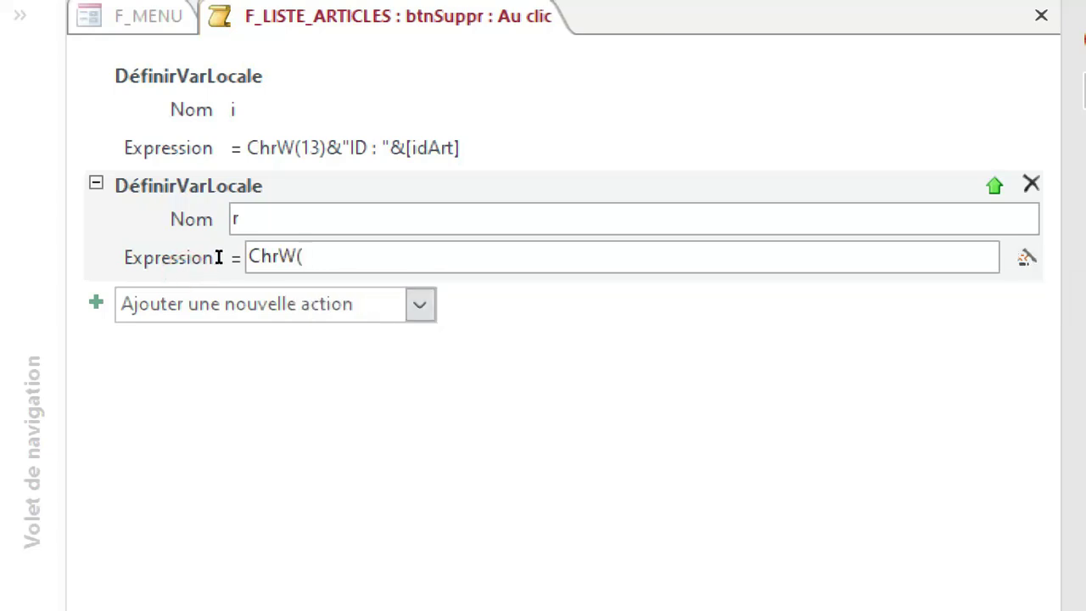
type("13)&\"Réf")
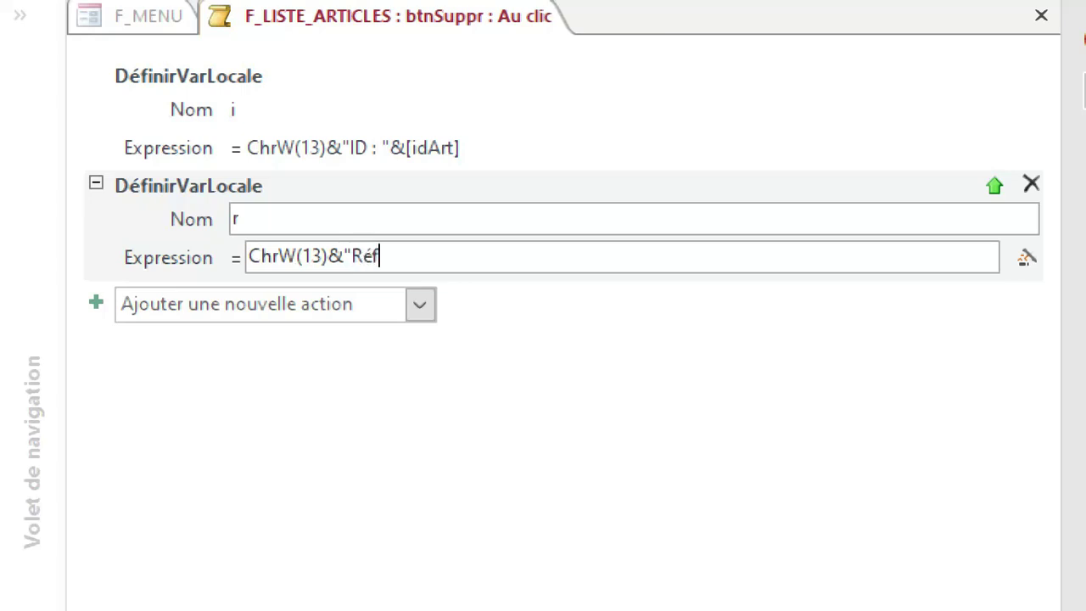
type(". Article : \"")
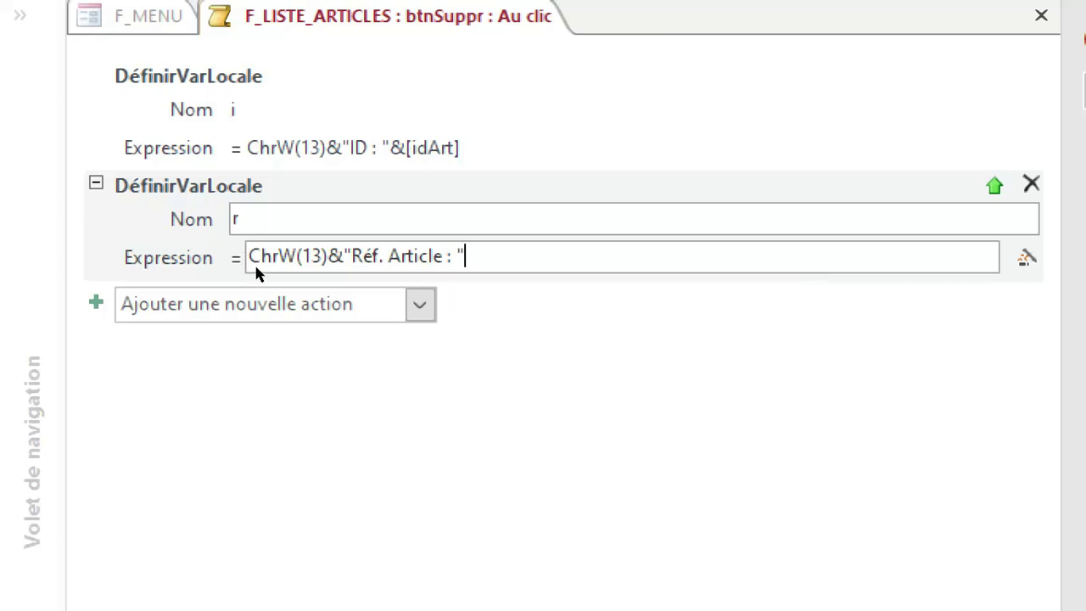
type("&ref")
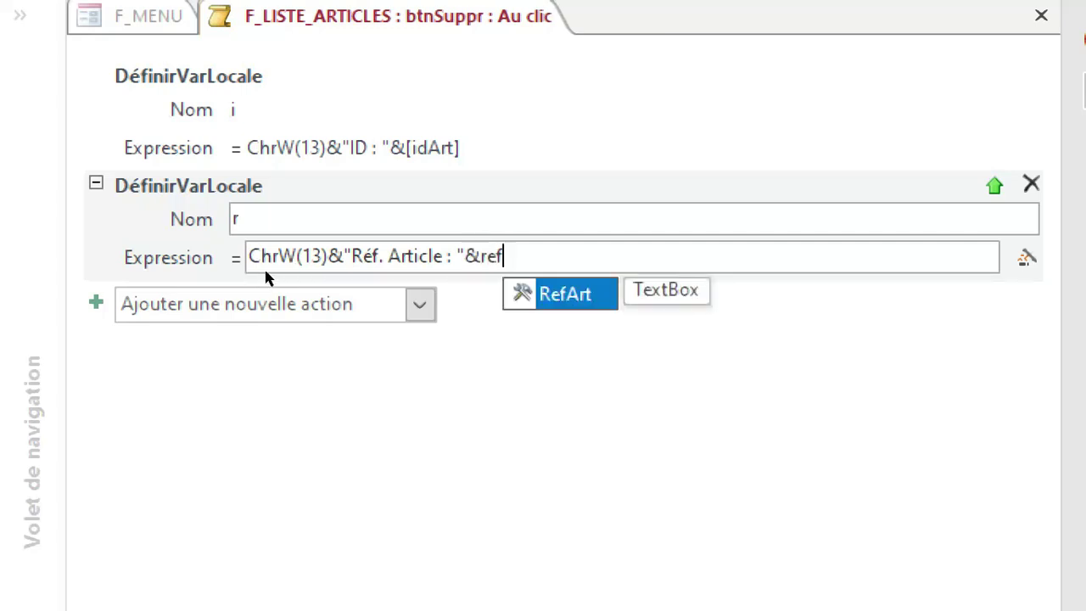
key("Tab")
left_click(276, 271)
left_click(147, 287)
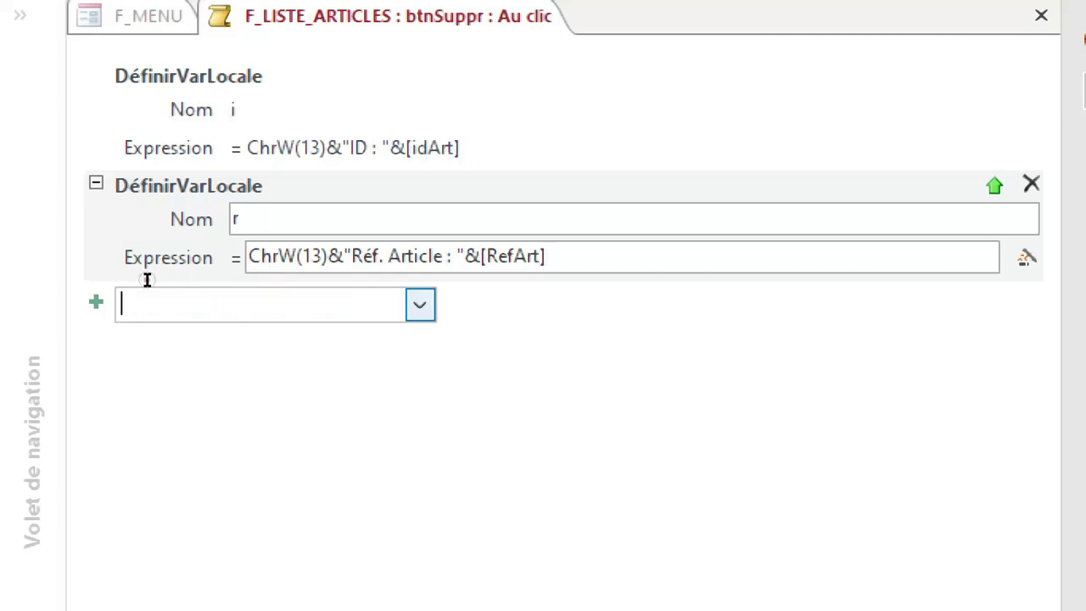
Duplicate the DéfinirVarLocale action of variable r and name the copy's variable d.
left_click(87, 242)
left_click(89, 234)
left_click(78, 233)
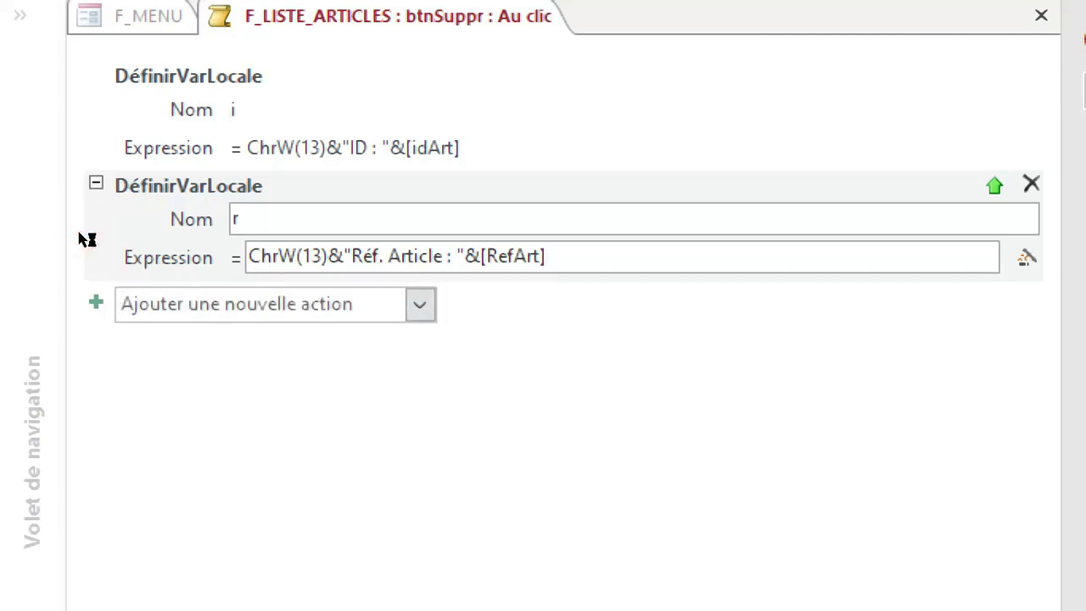
left_click(79, 234)
key("ctrl+v")
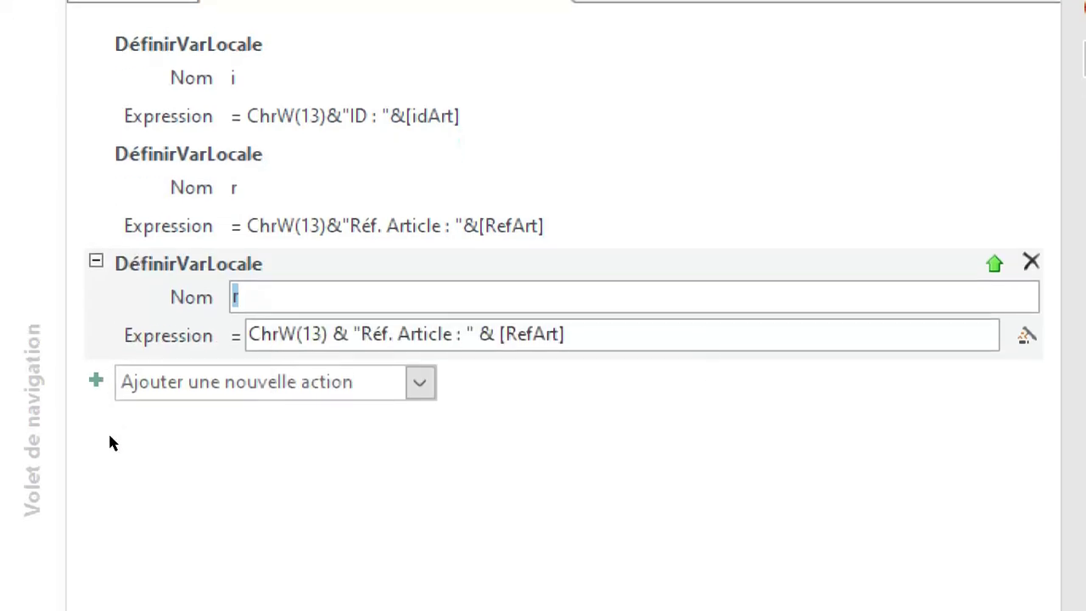
type("d")
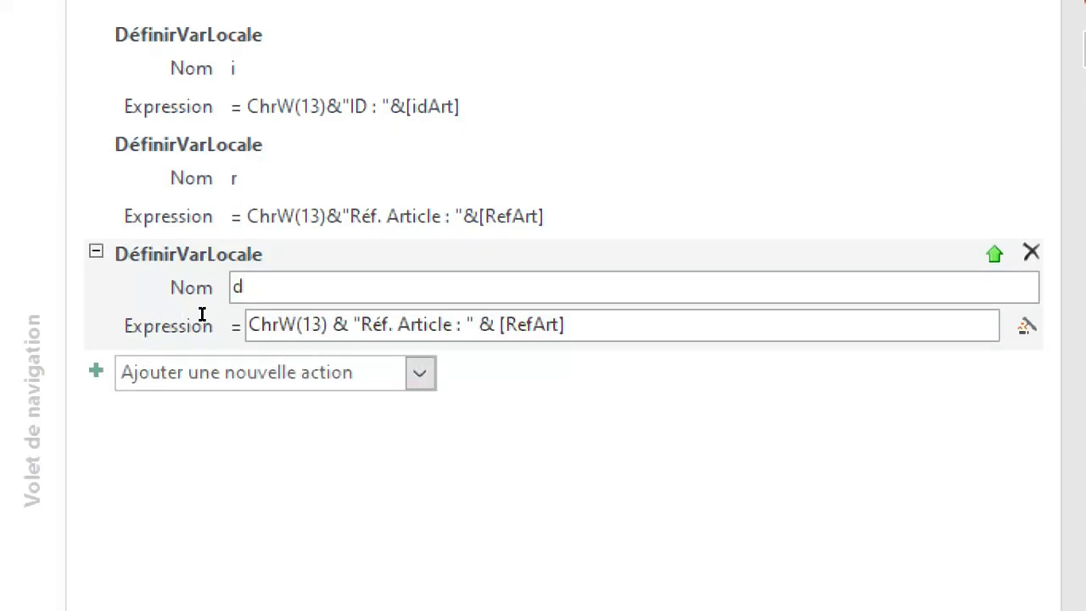
Replace the label text Réf. Article with Désignation in the expression of variable d.
left_click(233, 307)
left_click(453, 324)
key("BackSpace")
key("BackSpace")
key("BackSpace")
key("BackSpace")
key("BackSpace")
key("BackSpace")
key("BackSpace")
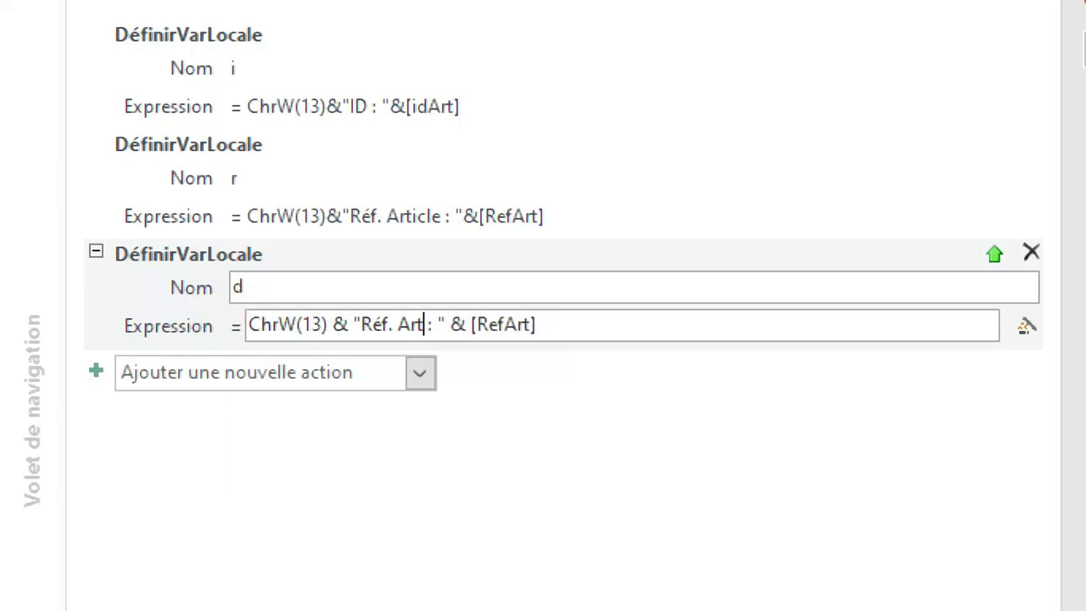
key("BackSpace")
key("BackSpace")
key("BackSpace")
key("BackSpace")
key("BackSpace")
type("Déd")
key("BackSpace")
type("s")
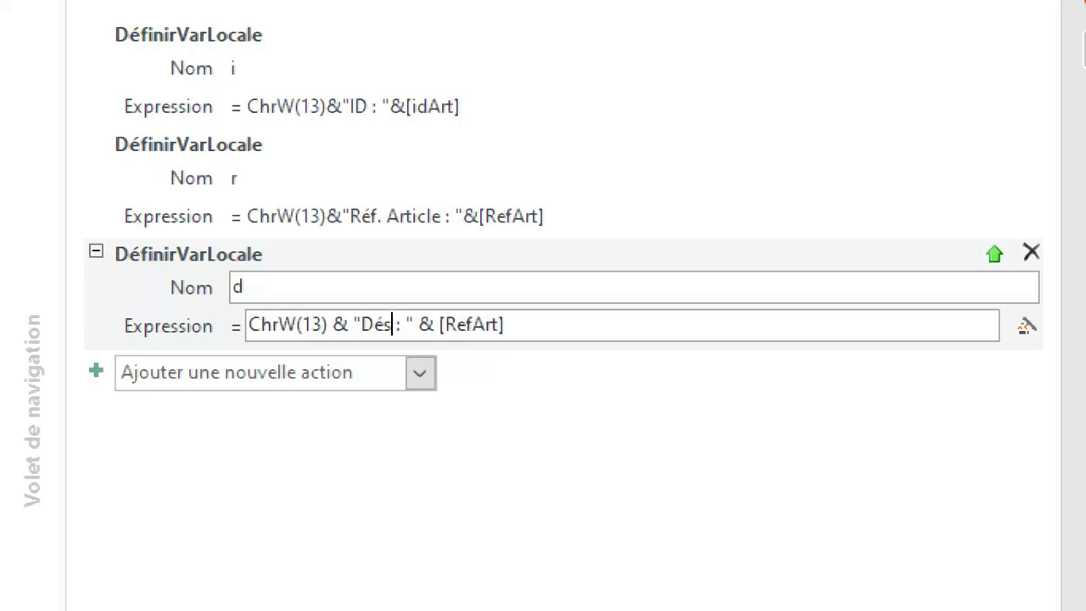
type("ignatio")
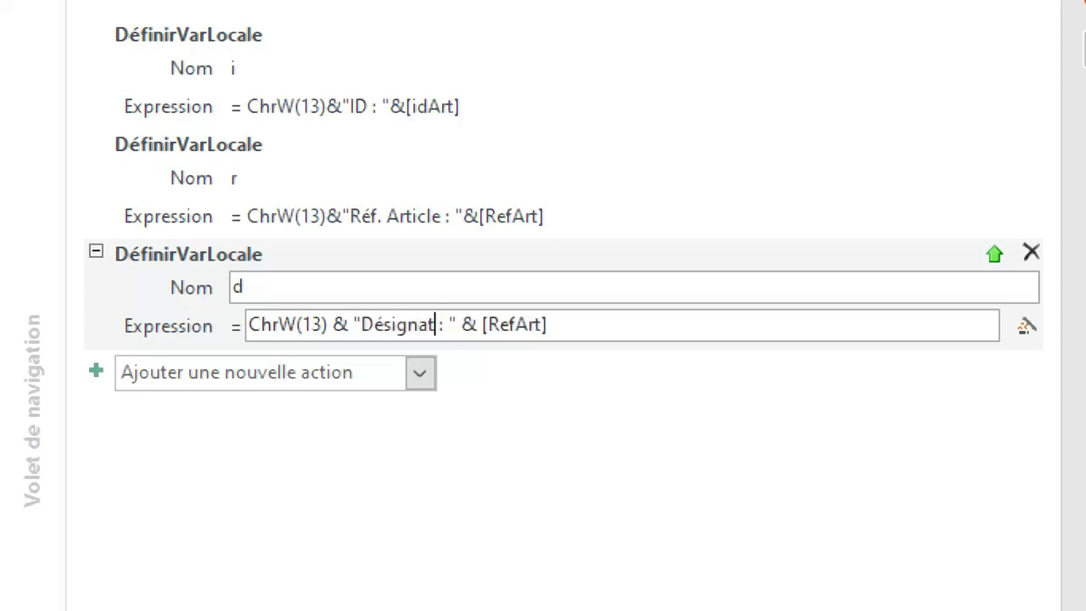
type("n")
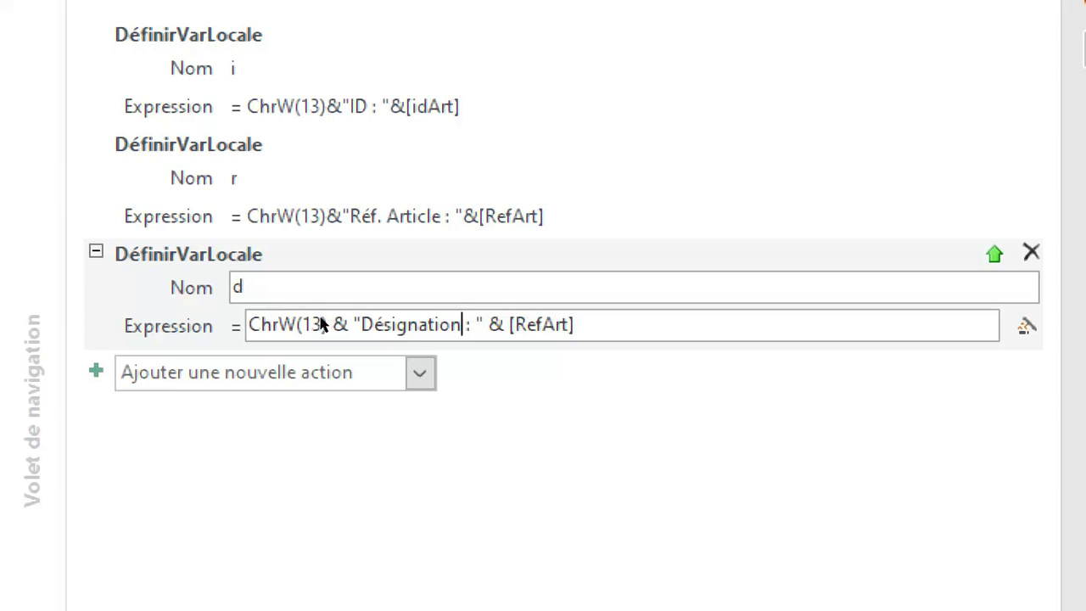
Replace the field reference at the end of variable d's expression with [Designation].
key("End")
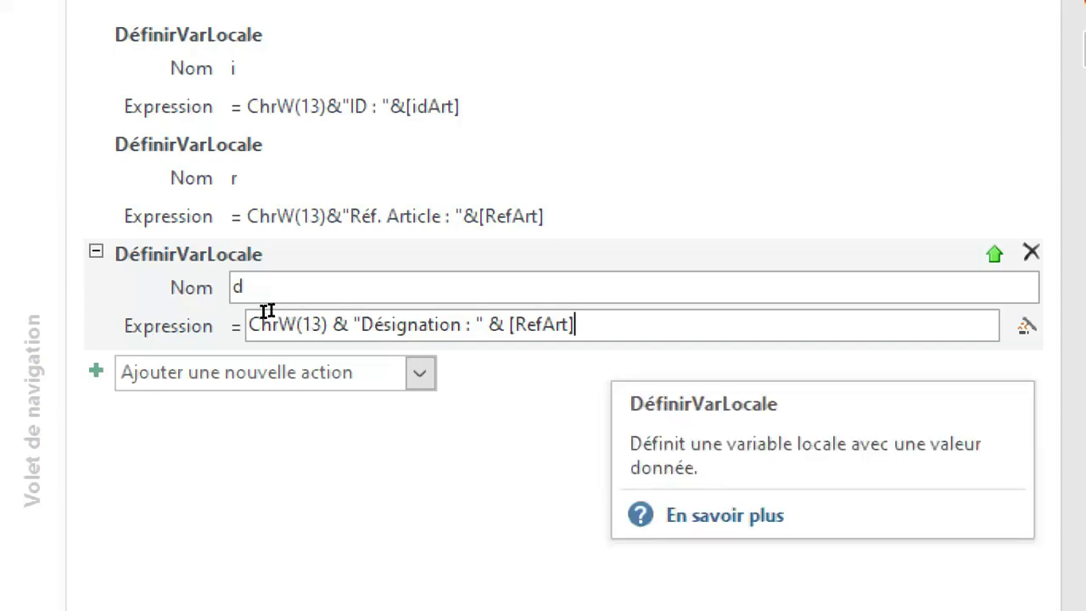
key("BackSpace")
key("BackSpace")
key("BackSpace")
key("BackSpace")
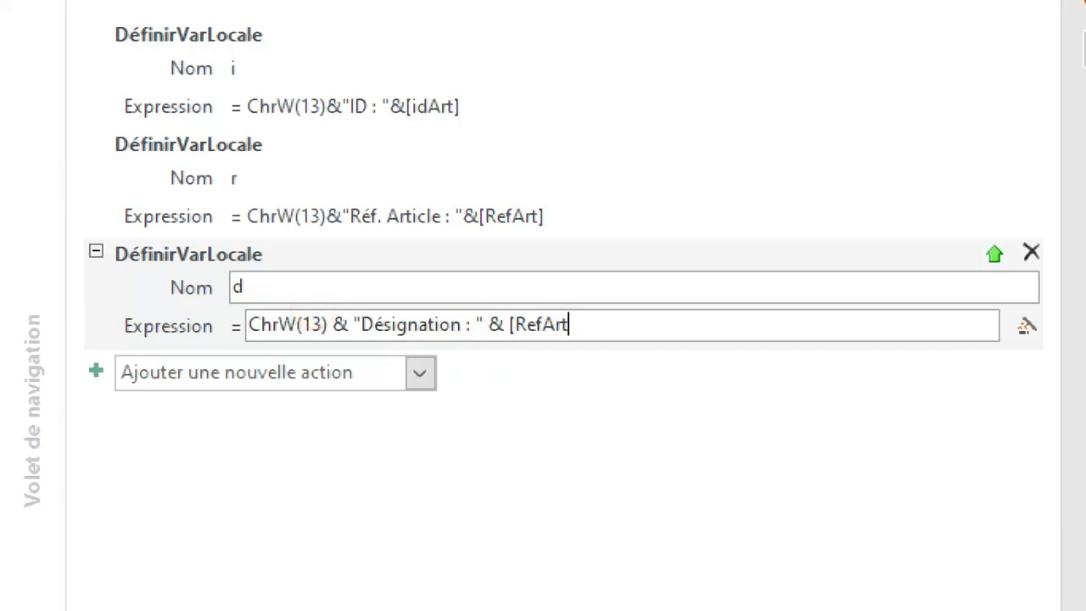
key("BackSpace")
key("BackSpace")
key("BackSpace")
type("des")
key("Return")
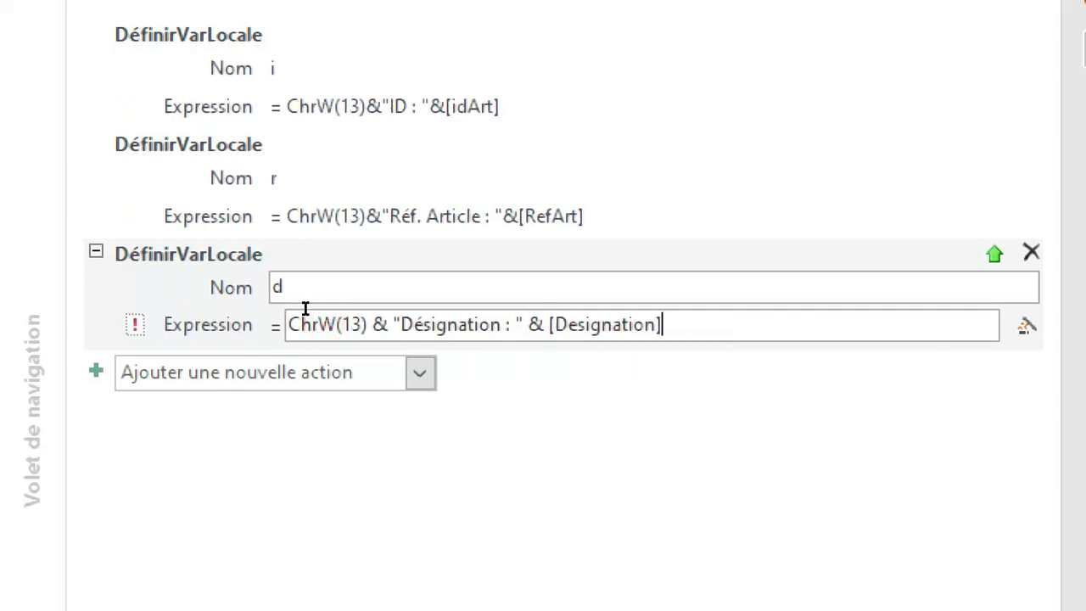
Add a Si block after the three local variables and begin its condition with the BoîteMsg function.
left_click(151, 329)
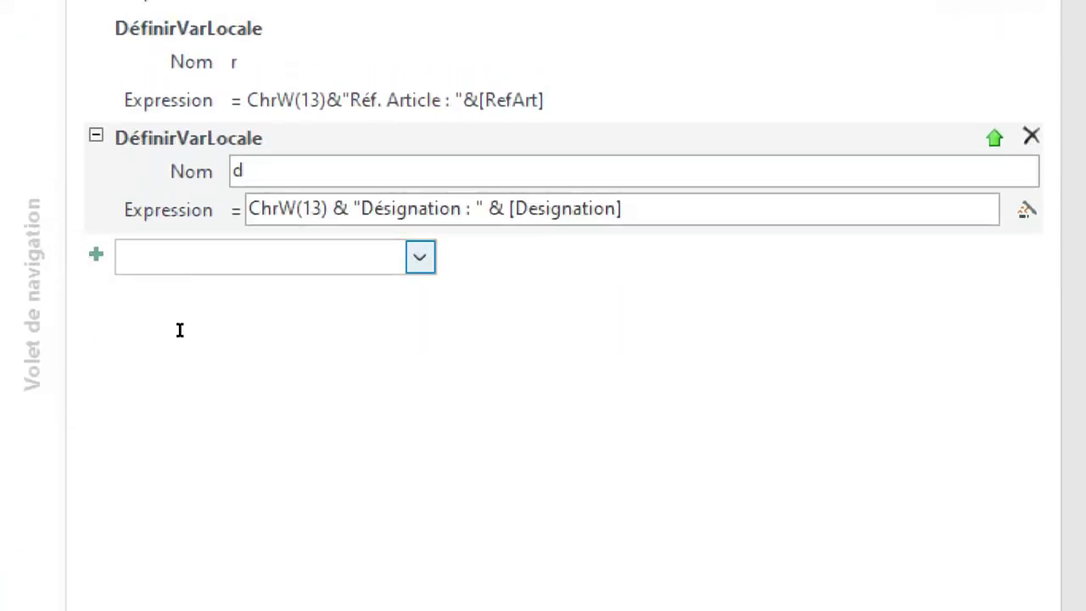
left_click(209, 337)
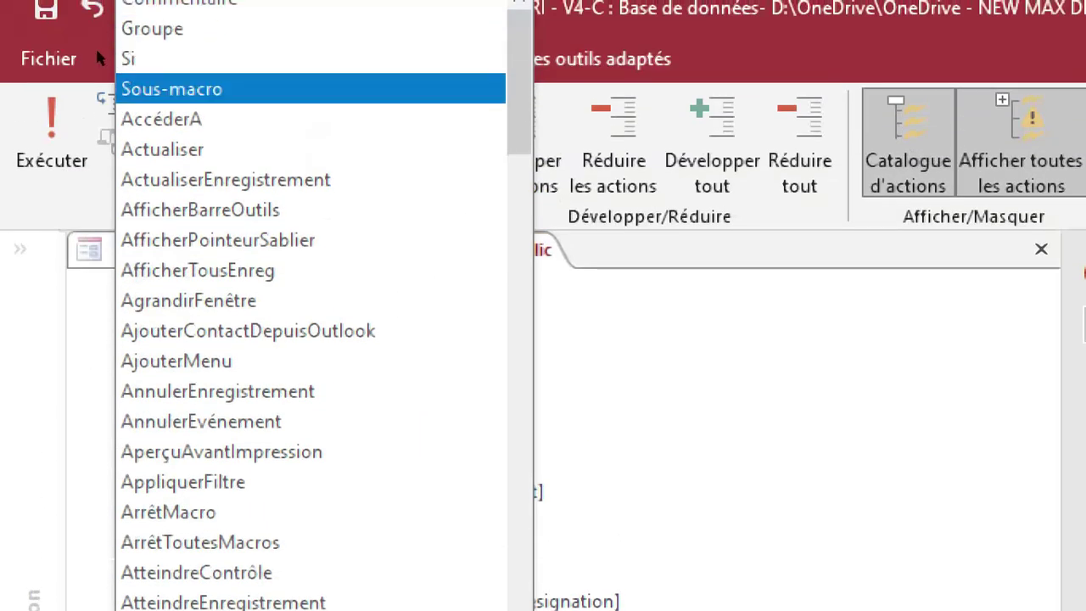
left_click(127, 54)
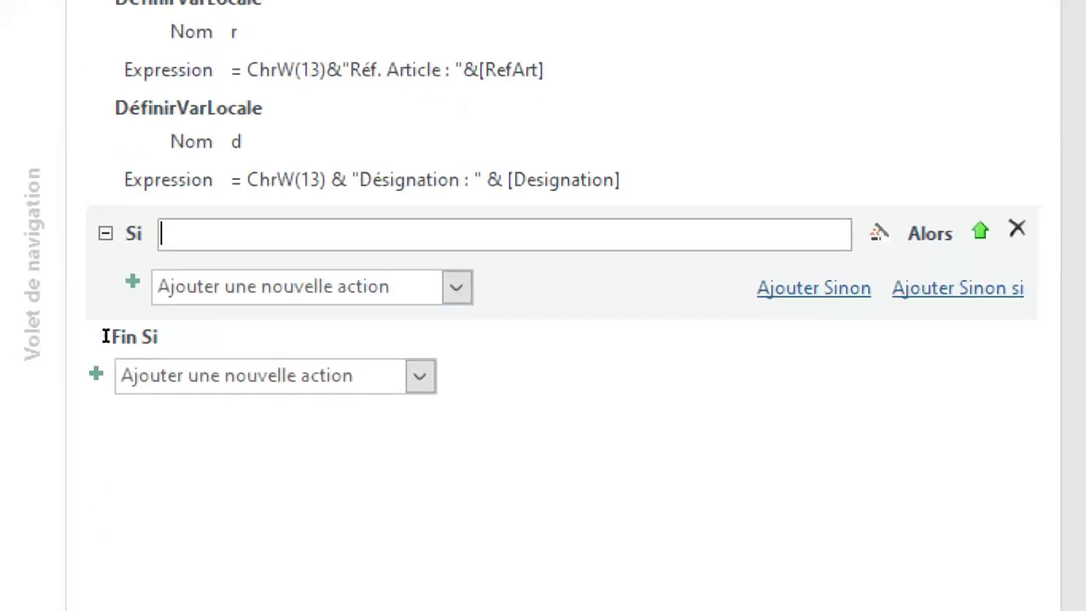
type("bo")
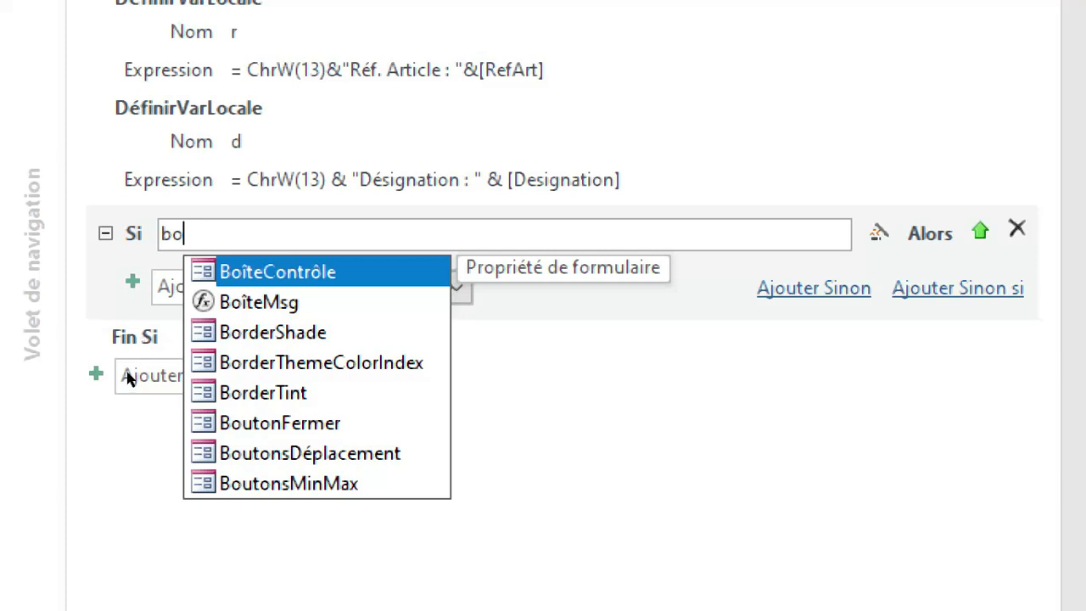
key("Down")
key("Tab")
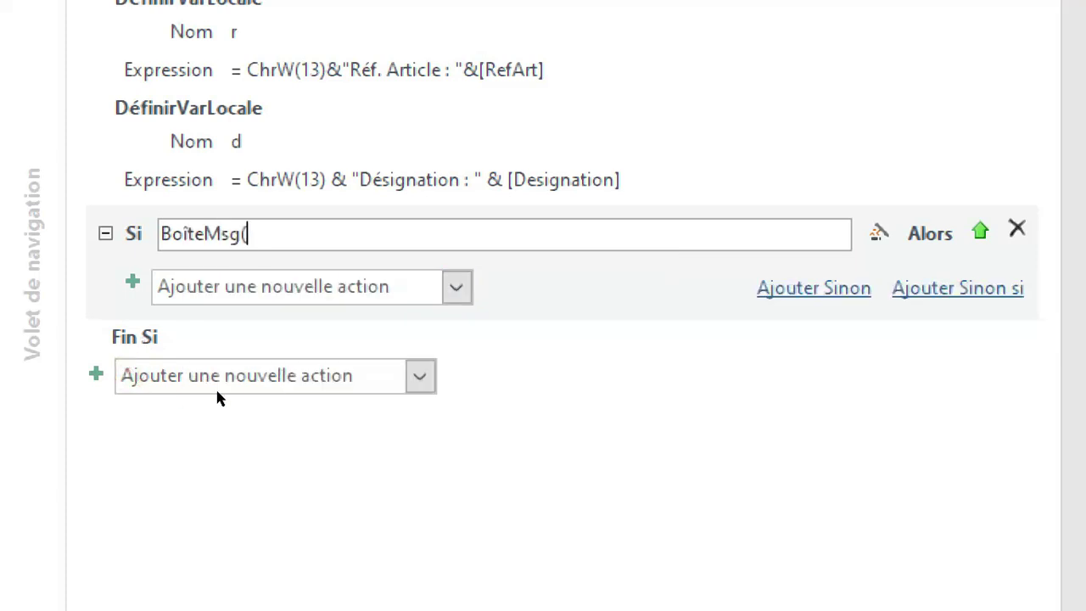
Enter "Voulez-vous vraiment supprimer Ceci ?" as the quoted prompt of the BoîteMsg function in the Si condition.
type("\"")
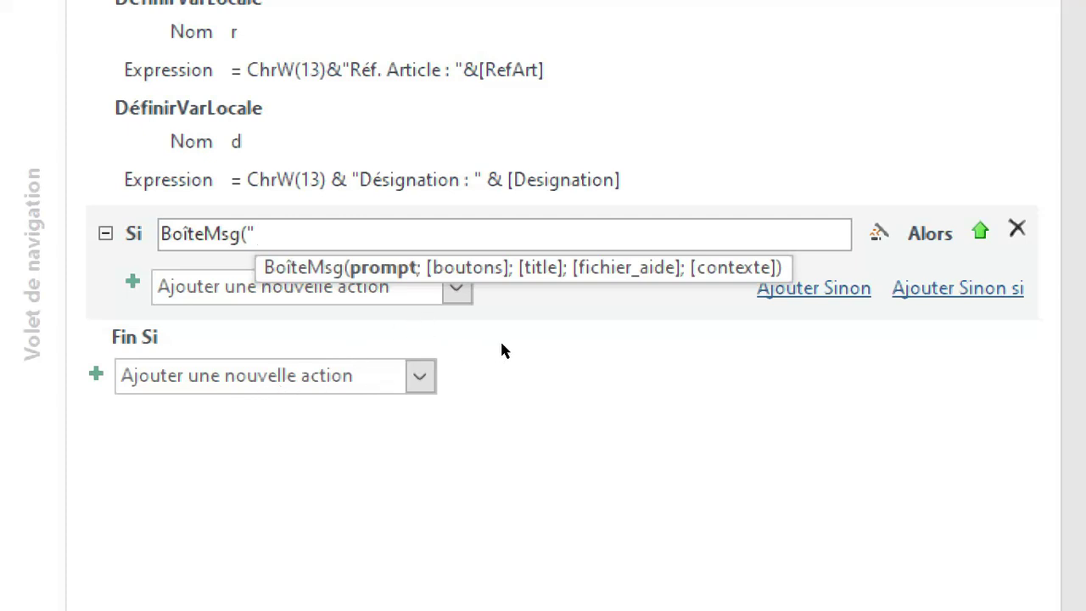
left_click_drag(532, 360, 746, 366)
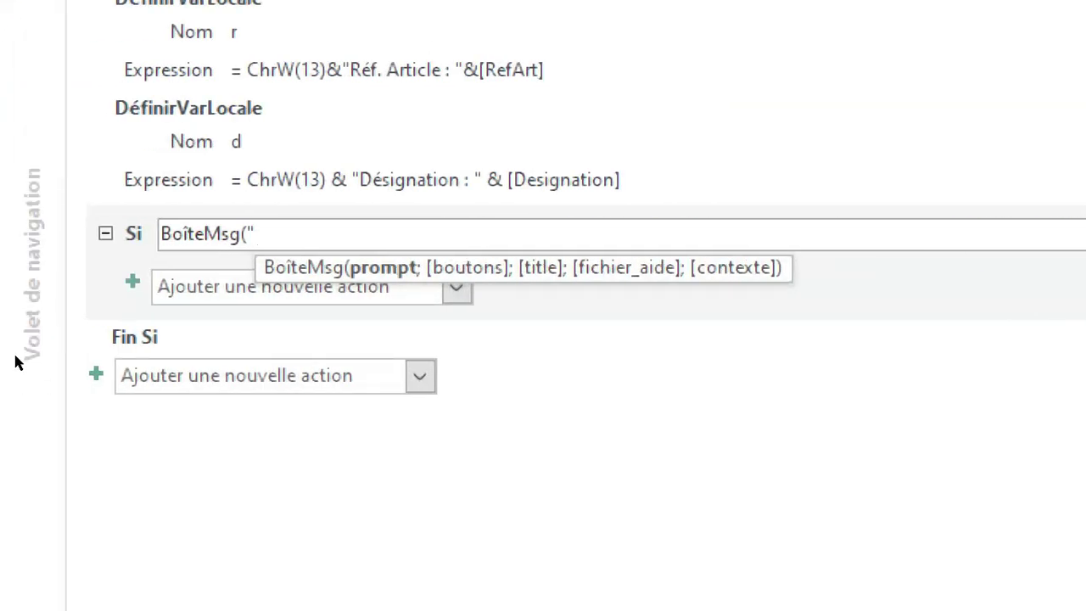
type("Voul")
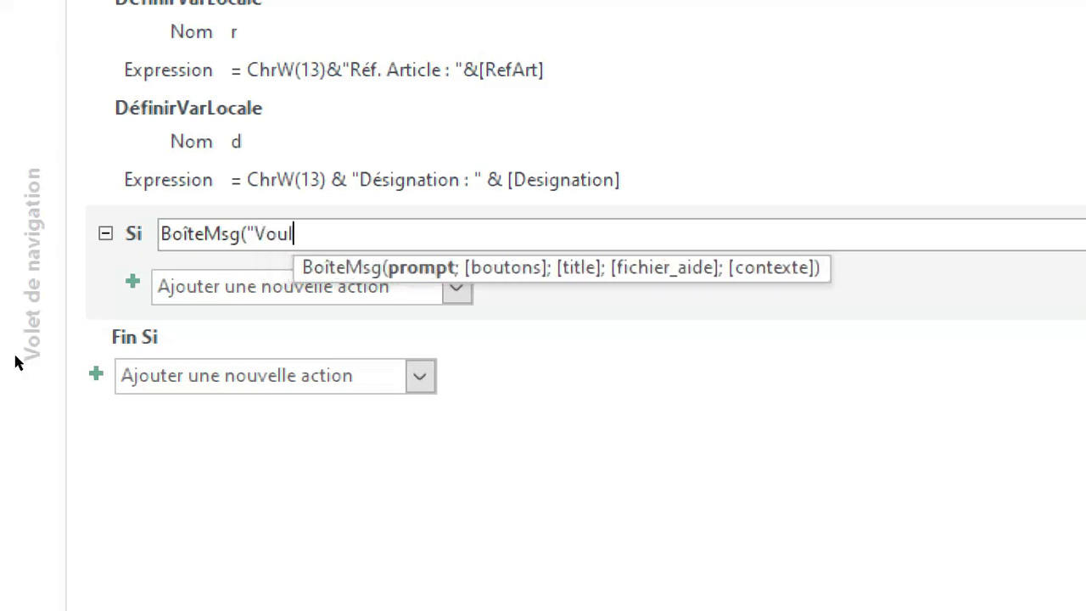
type("ez-vou")
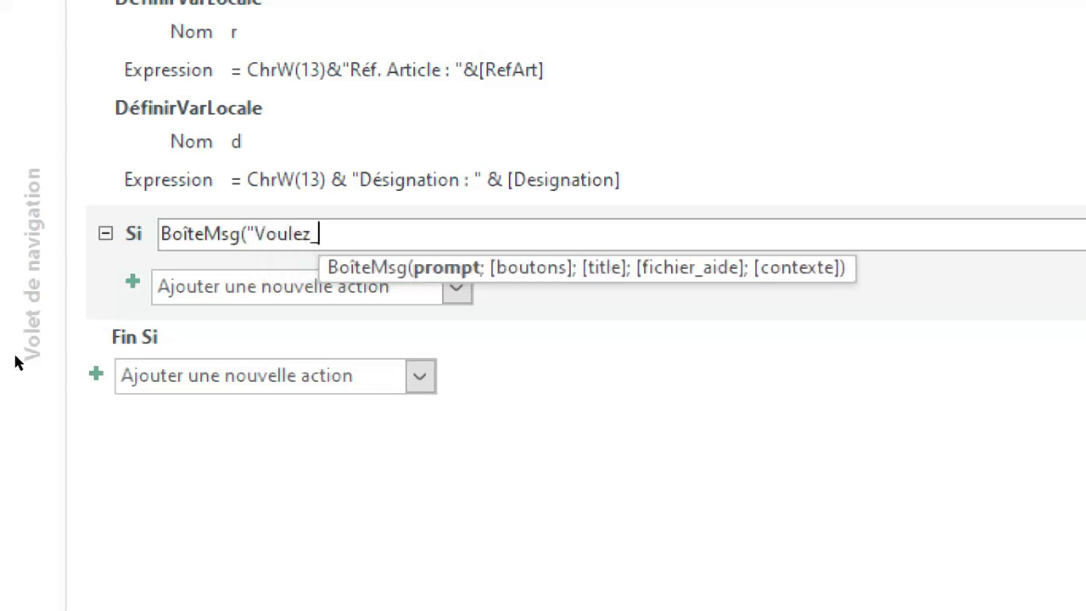
type("s ")
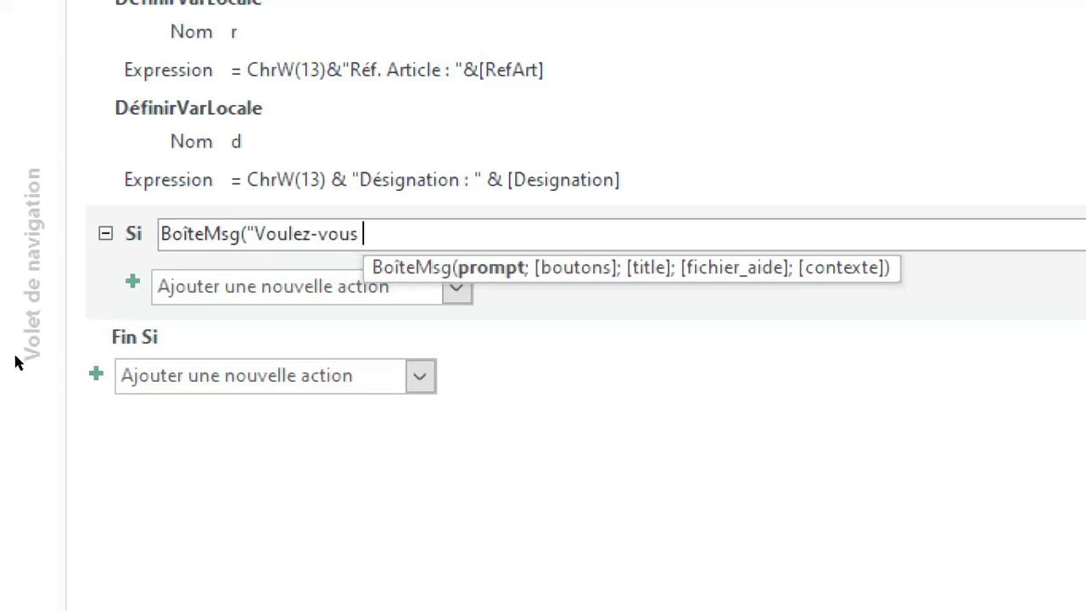
type("vraimen")
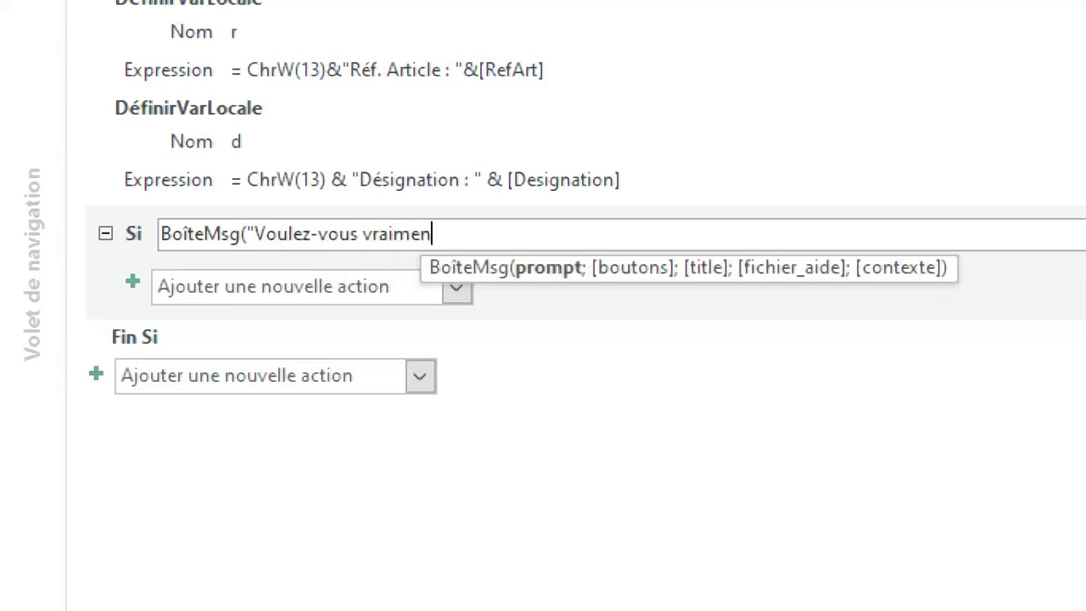
type("t supp")
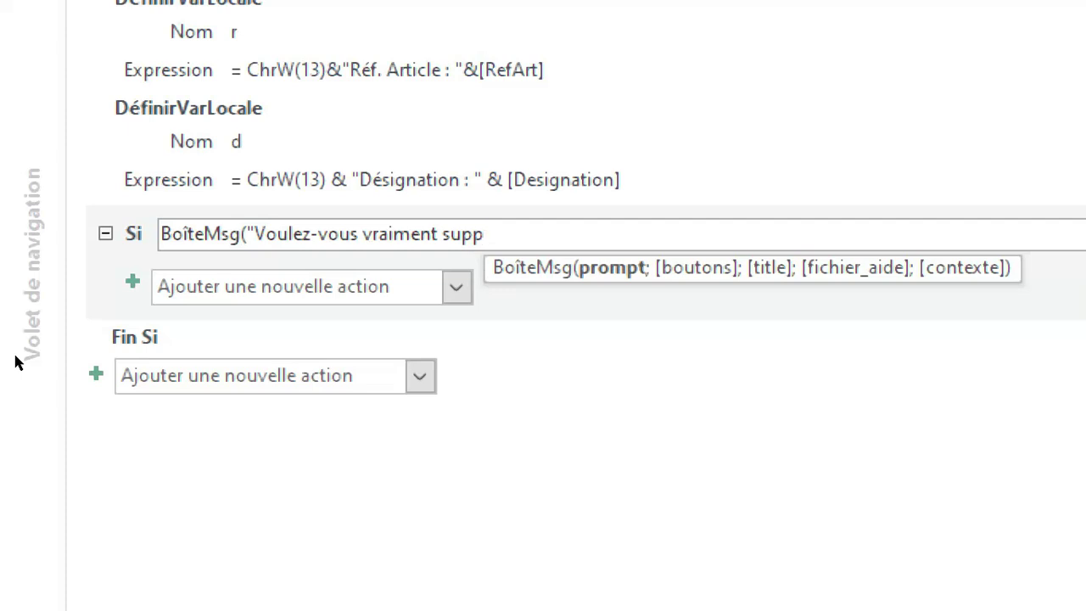
type("rimer ce")
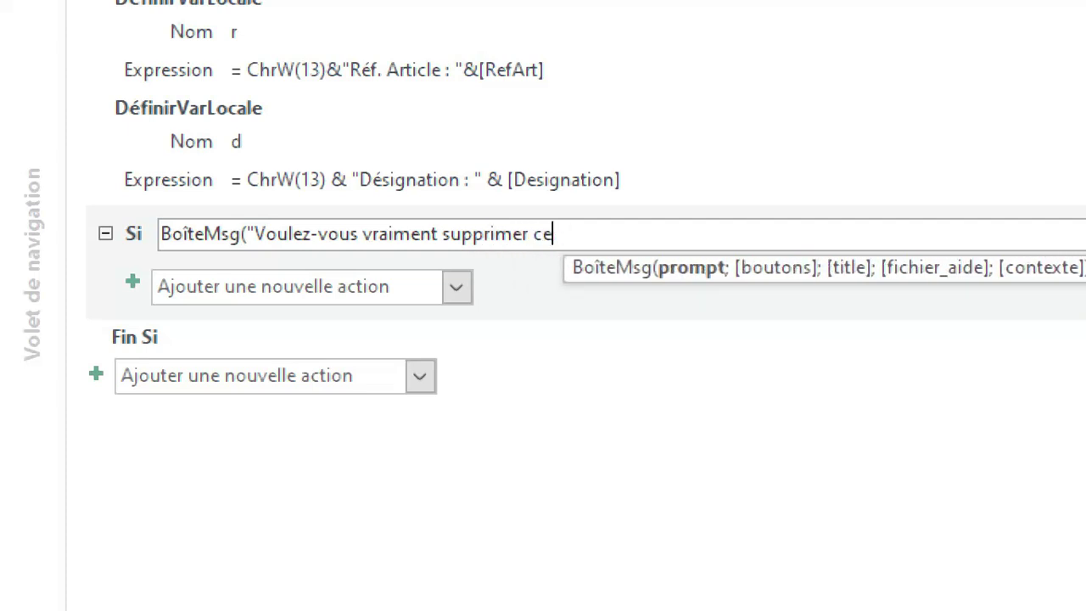
key("BackSpace")
key("BackSpace")
type("Ceci ")
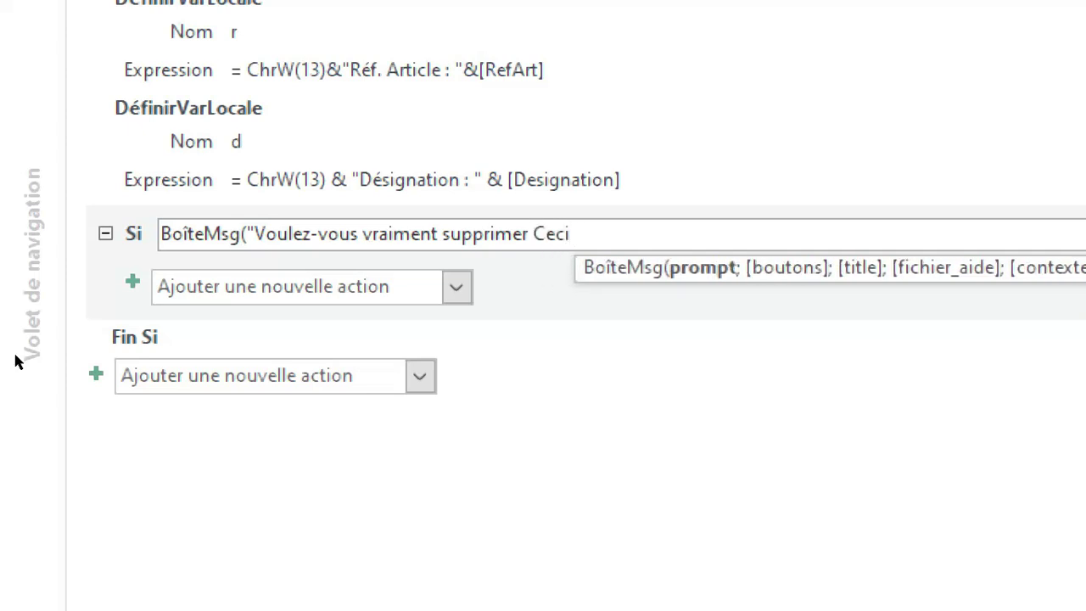
type("?")
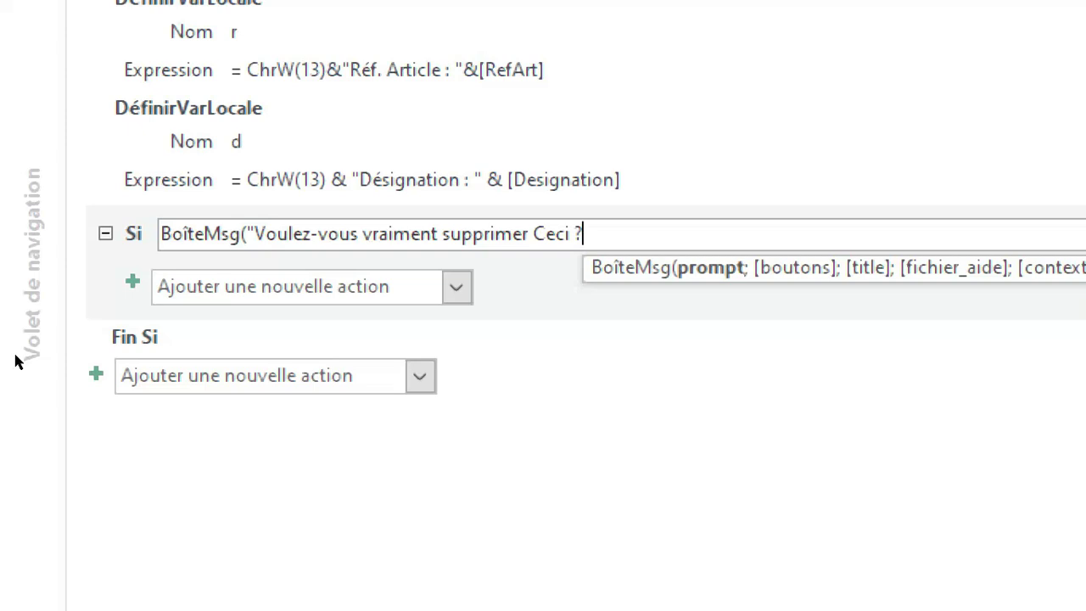
type("\"")
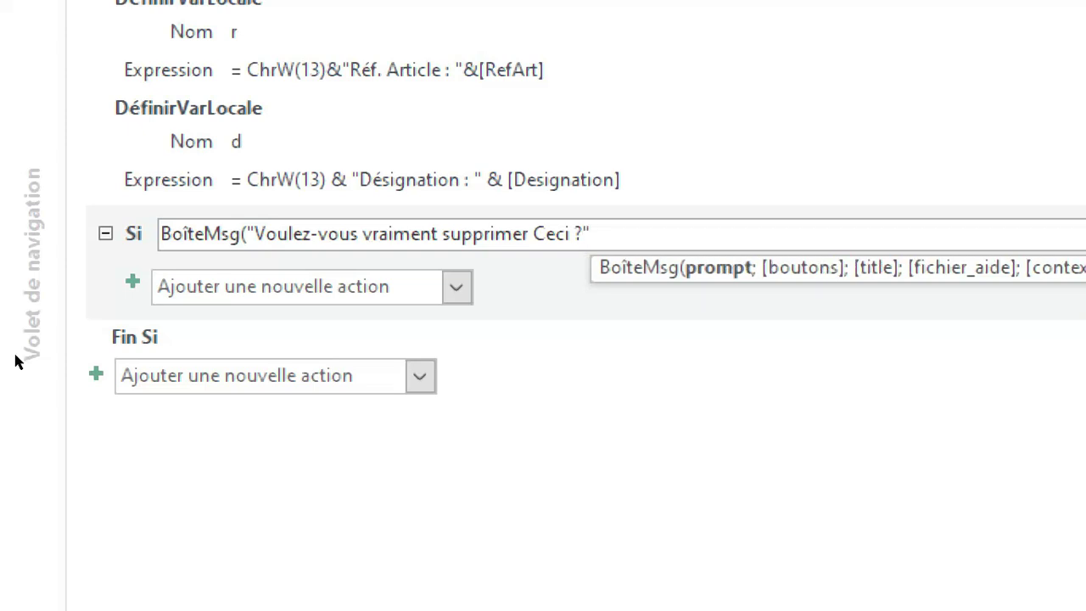
type(";")
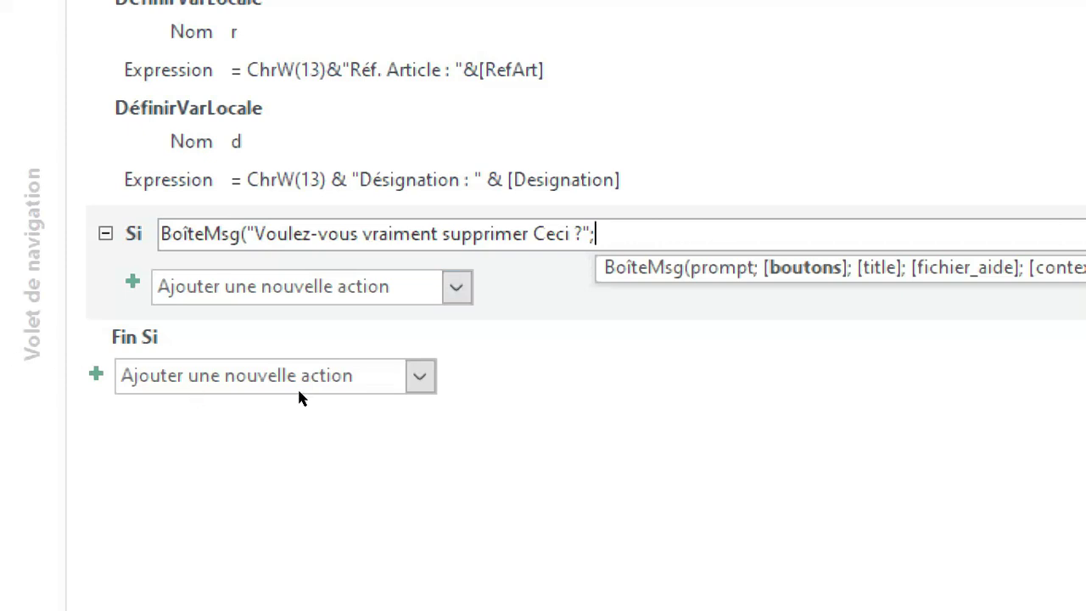
type("4")
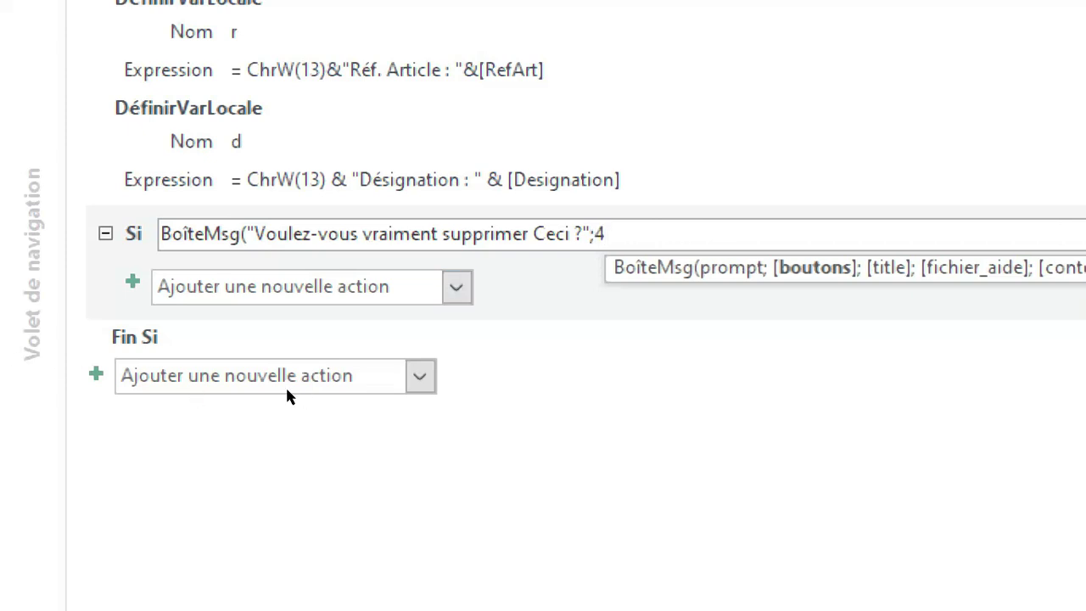
type("+16")
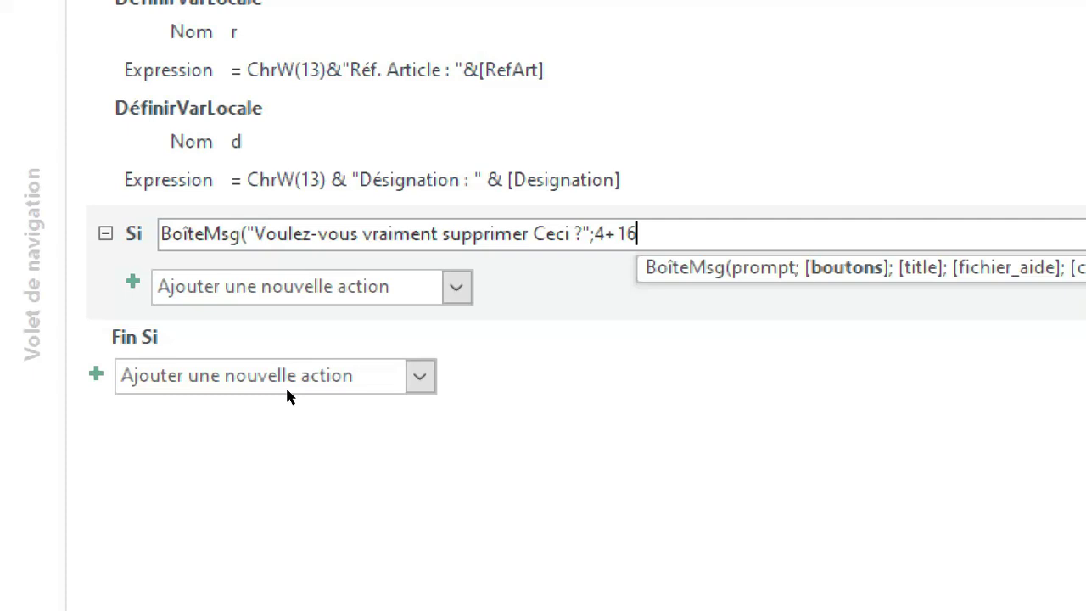
type(";")
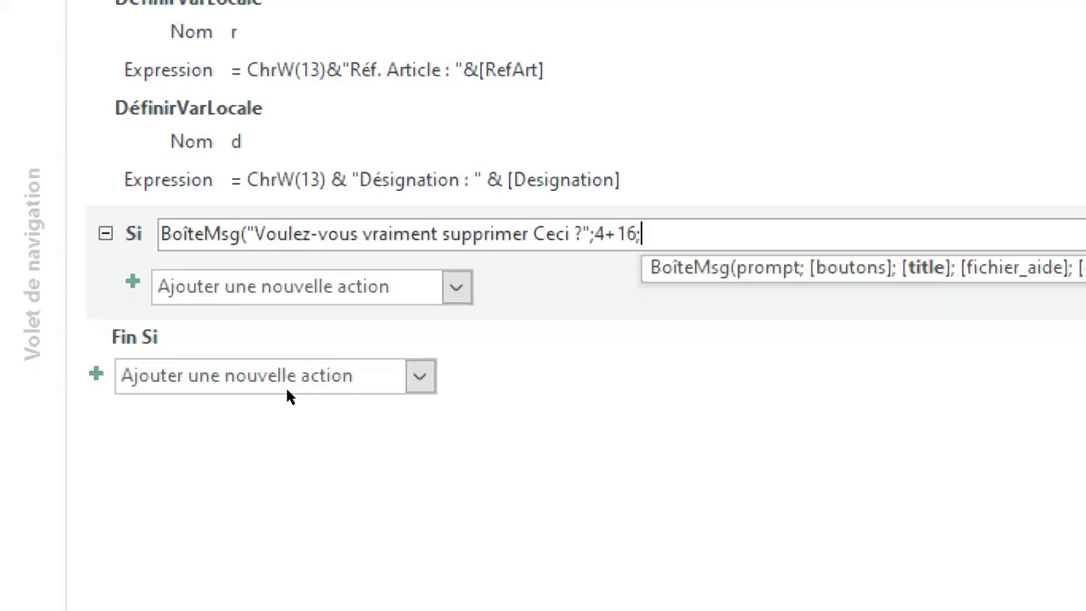
key("BackSpace")
key("BackSpace")
key("BackSpace")
key("BackSpace")
key("BackSpace")
key("BackSpace")
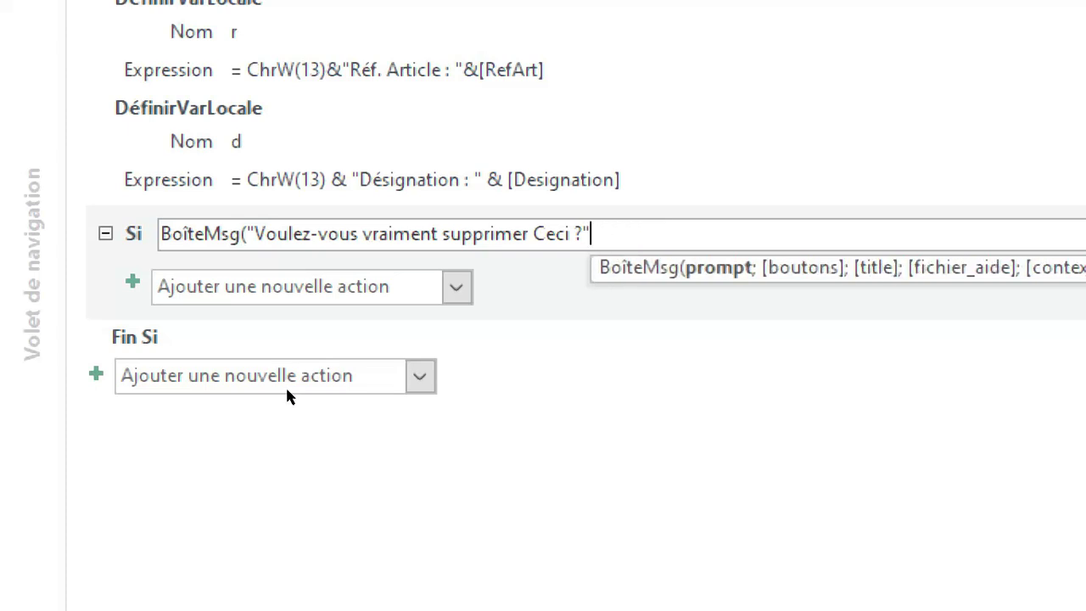
Append the local variable reference & [VarLocale]!i to the BoîteMsg prompt in the Si condition, with spaces around the ampersand.
scroll(187, 308, "up", 3)
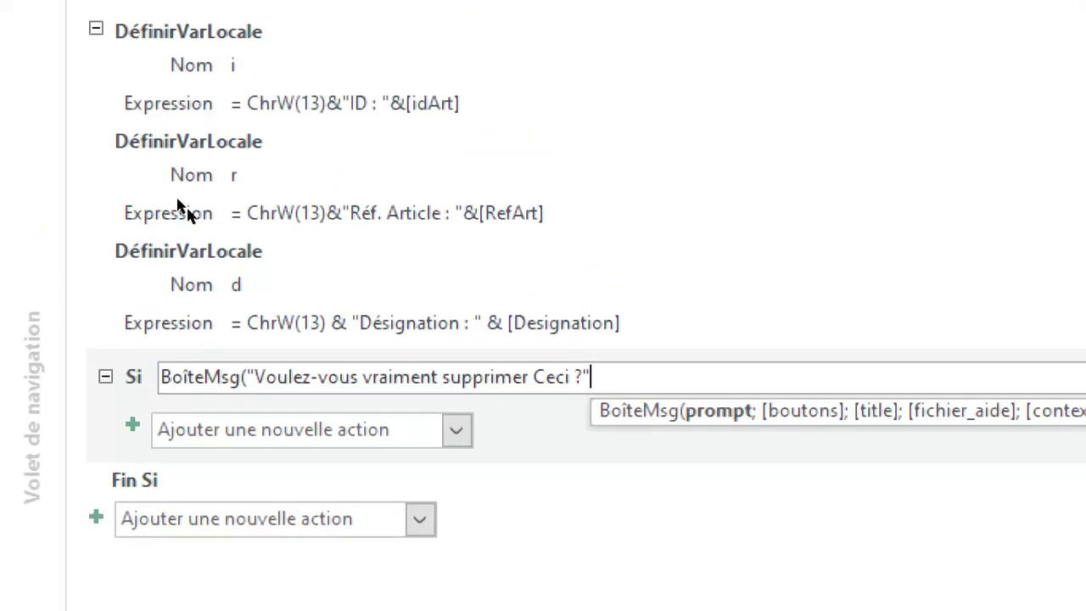
scroll(327, 424, "down", 2)
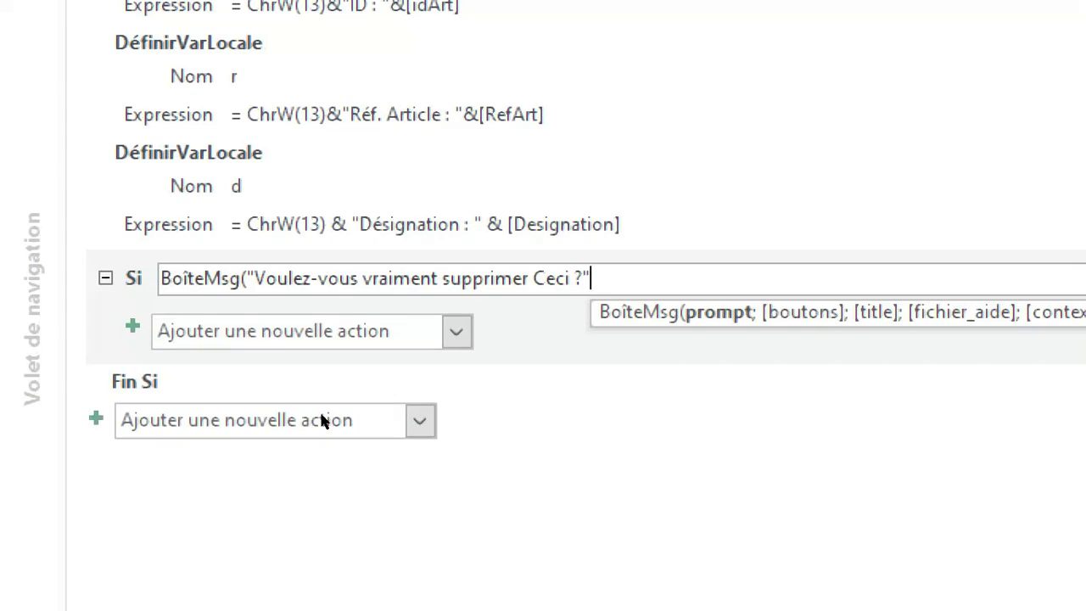
type("&")
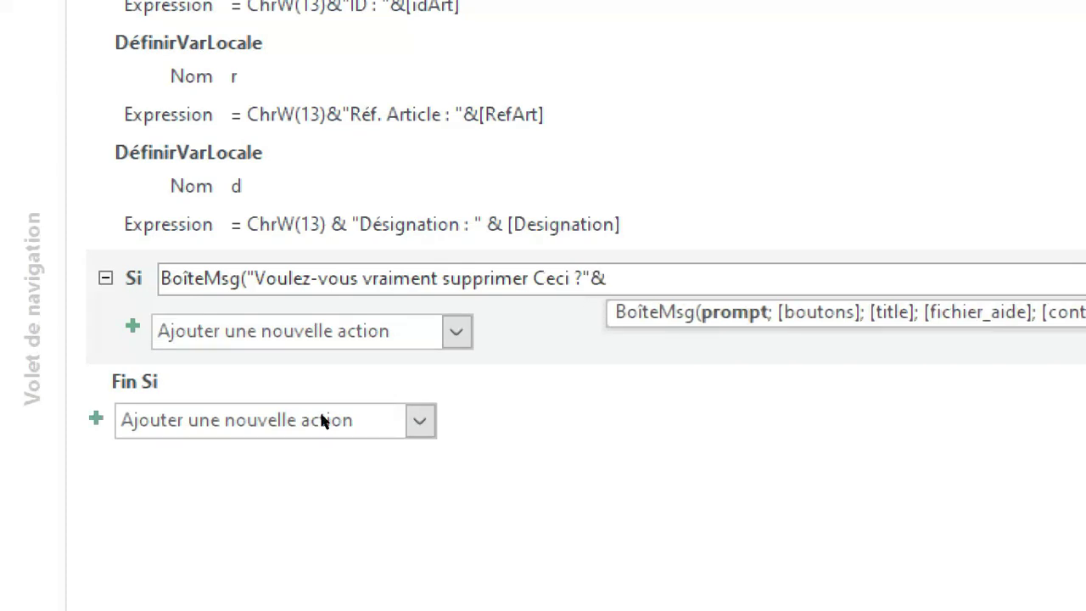
scroll(98, 197, "up", 2)
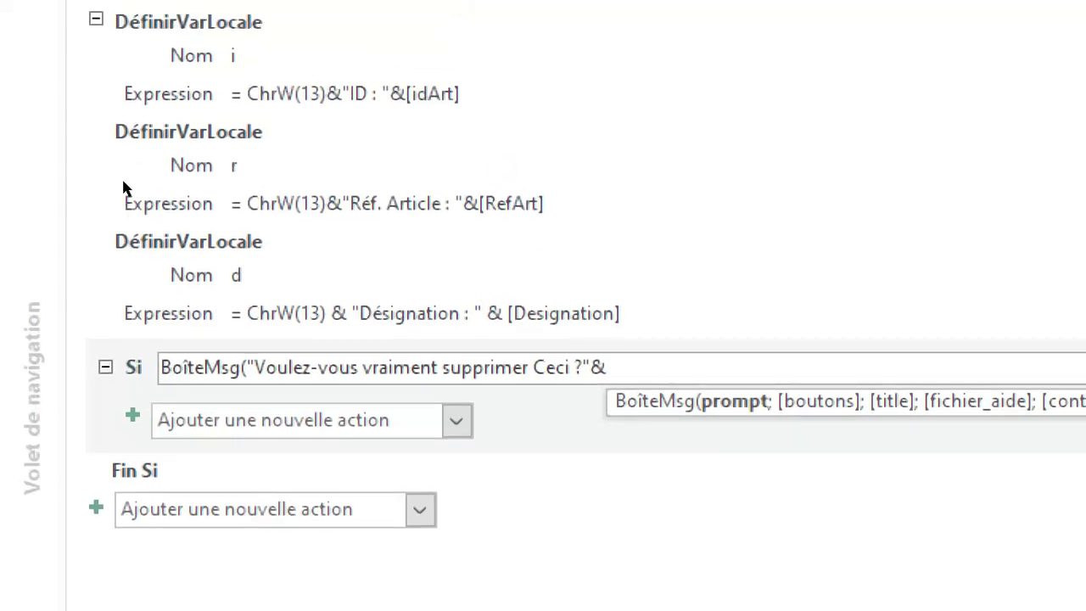
scroll(318, 498, "down", 3)
type("var")
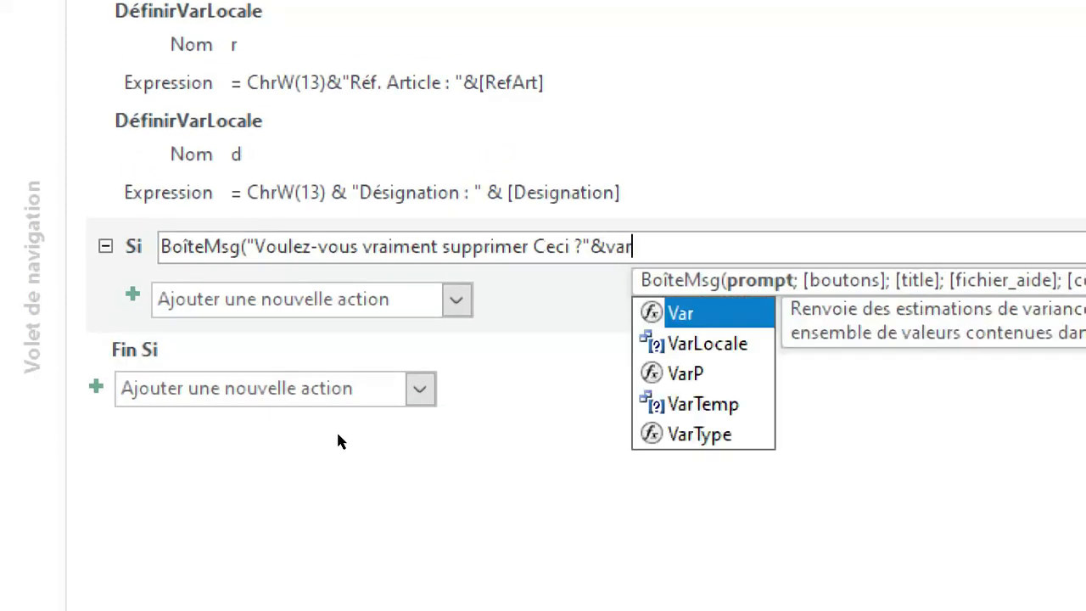
key("Down")
key("Tab")
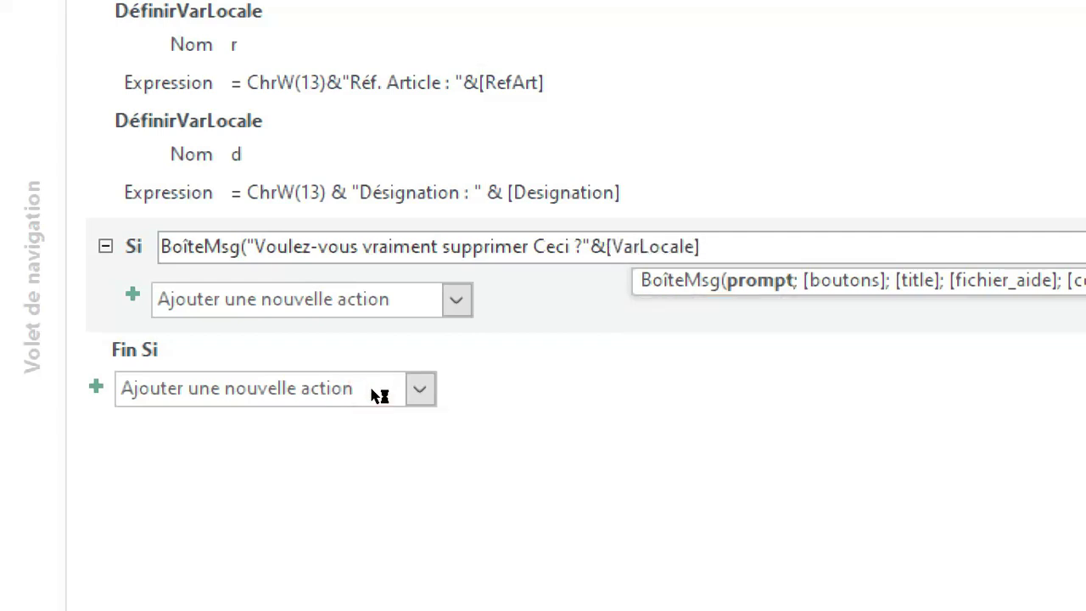
type("!")
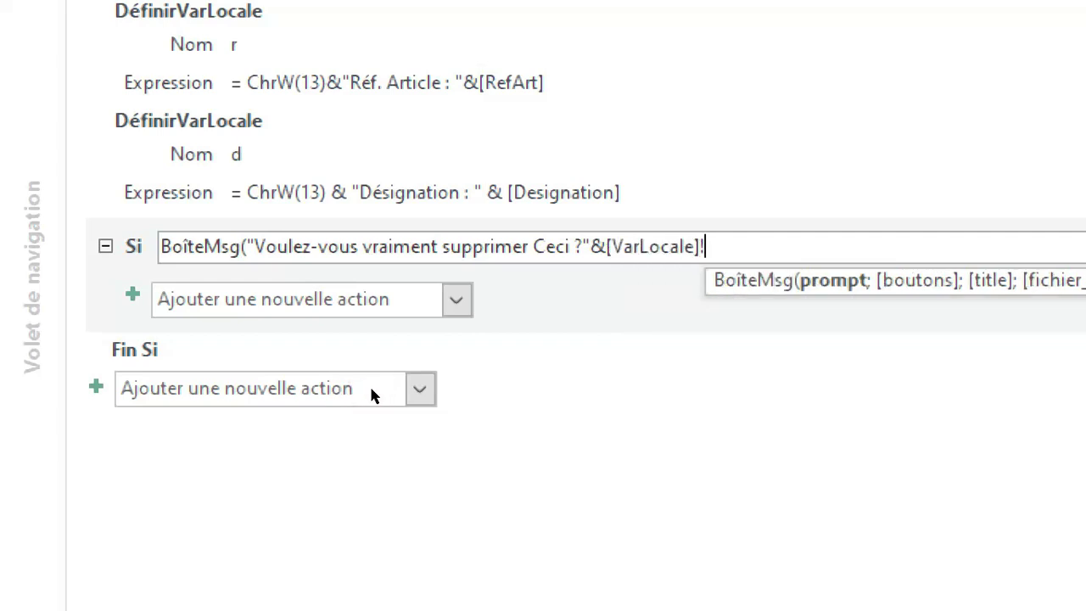
type("i")
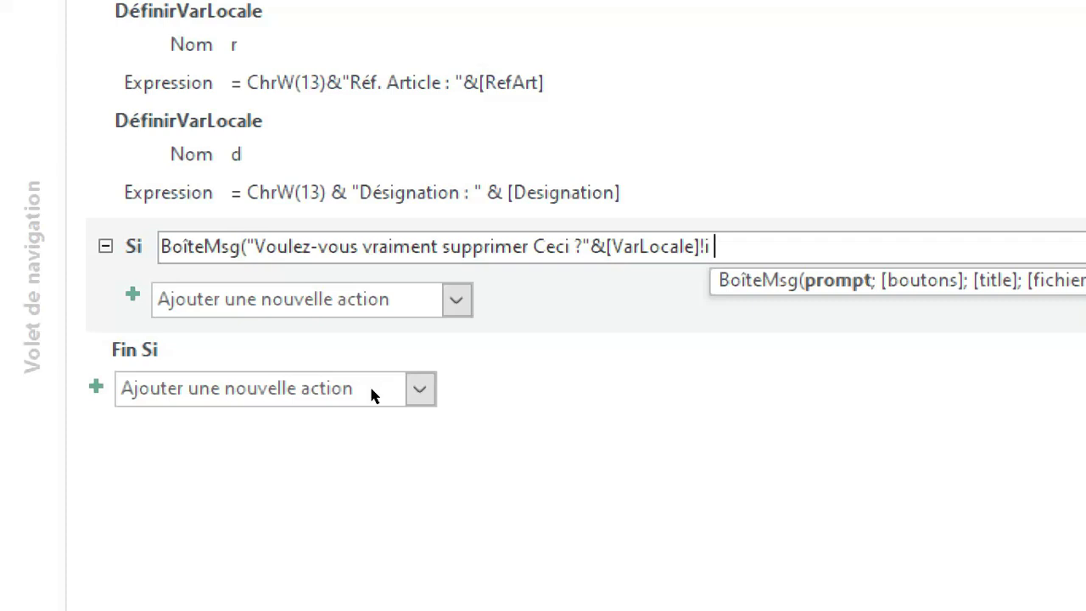
left_click(298, 337)
left_click(306, 337)
left_click(376, 340)
Concatenate a second local variable reference, [VarLocale]!d, after [VarLocale]!i in the prompt.
type("&")
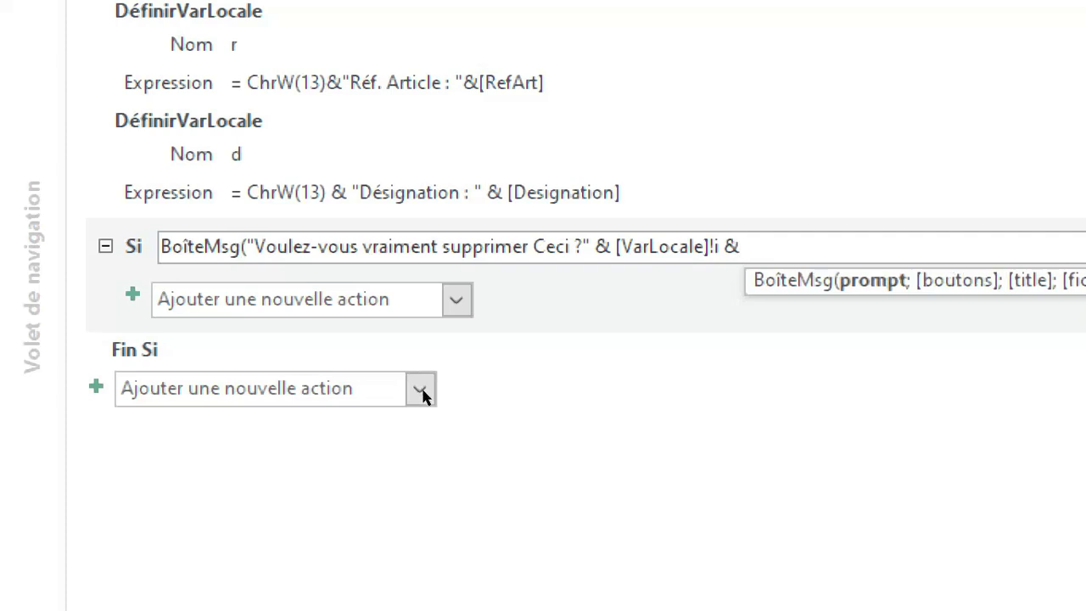
type(" var")
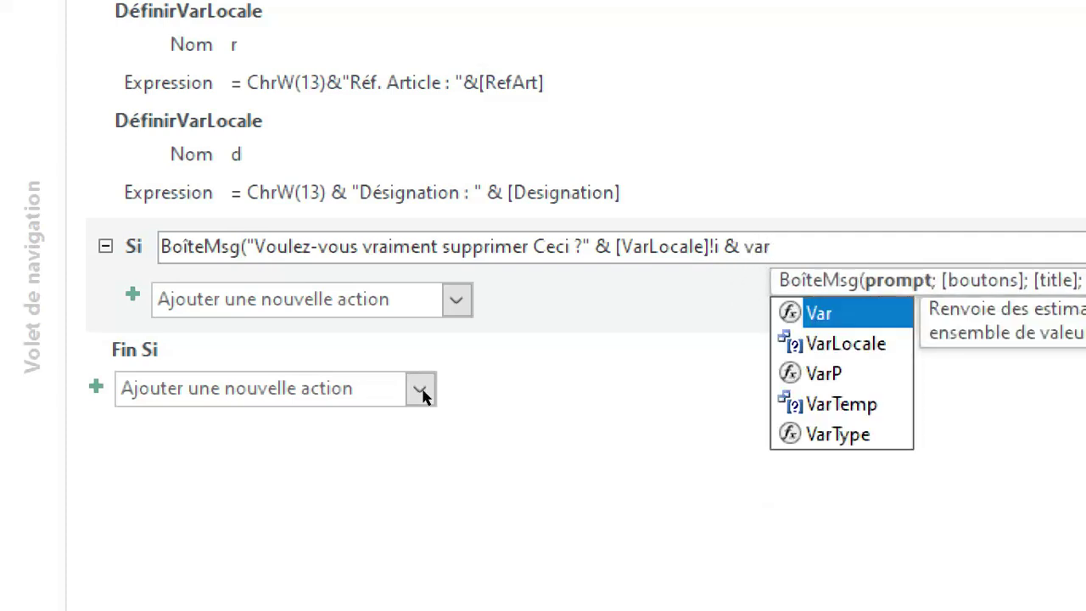
double_click(437, 386)
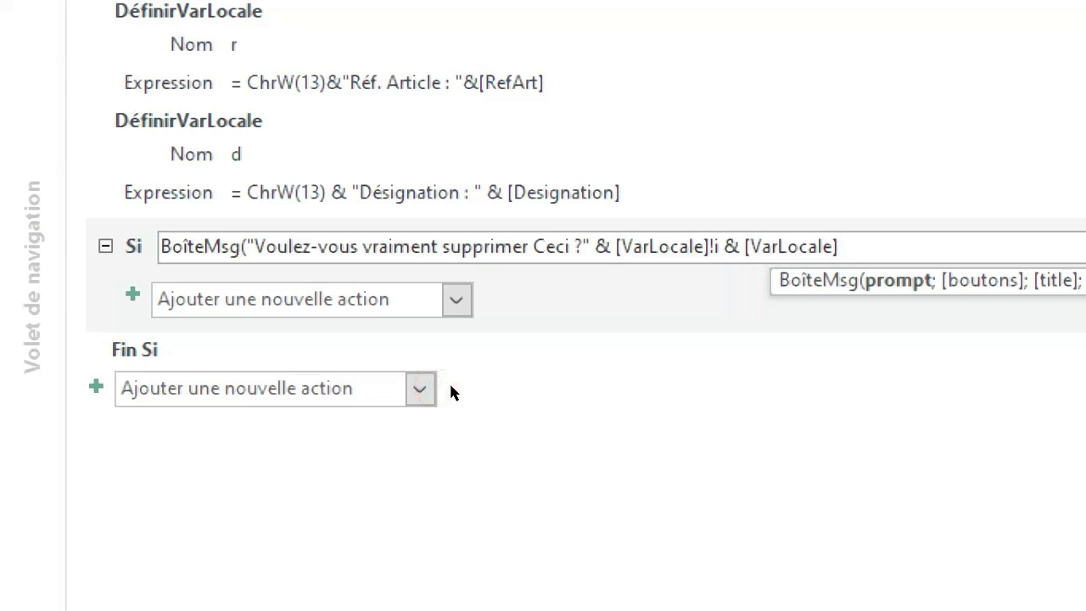
type("!d")
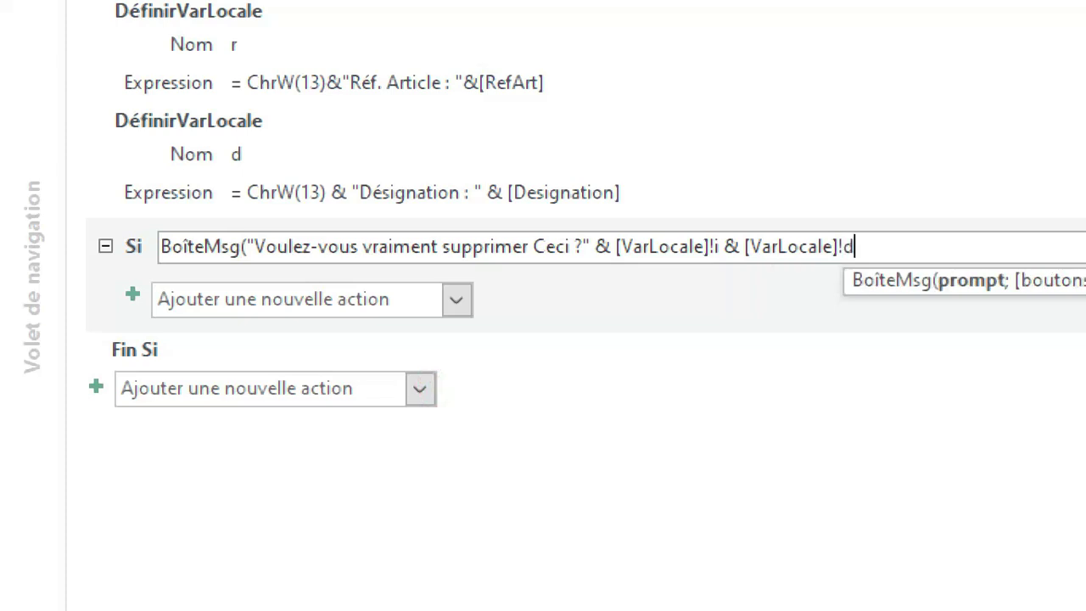
Concatenate a third local variable reference, also [VarLocale]!d, at the end of the prompt.
type(" &")
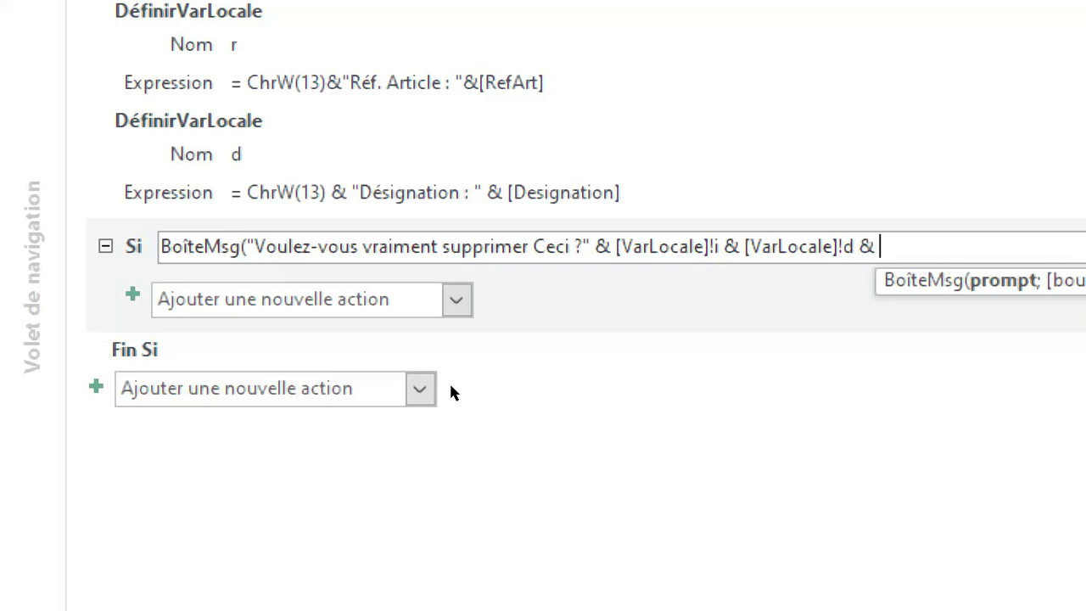
type(" var")
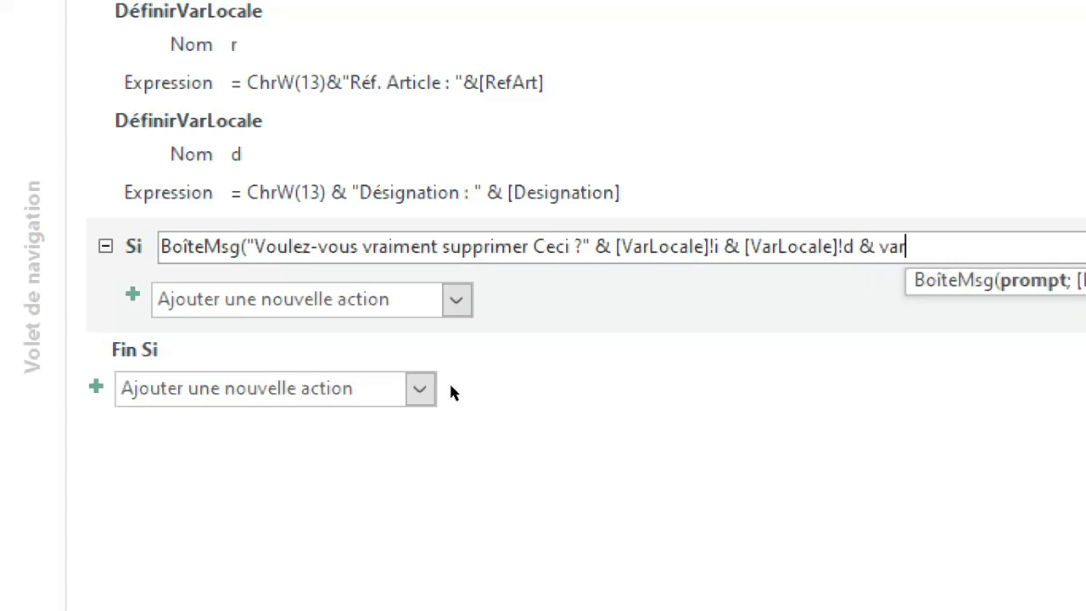
key("Down")
key("Tab")
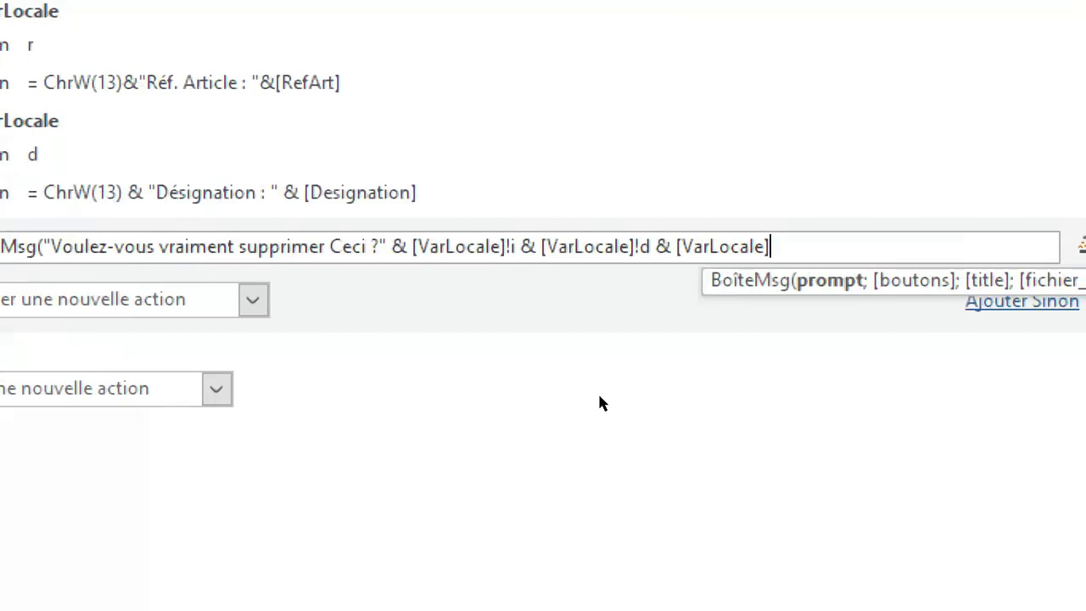
type("!d")
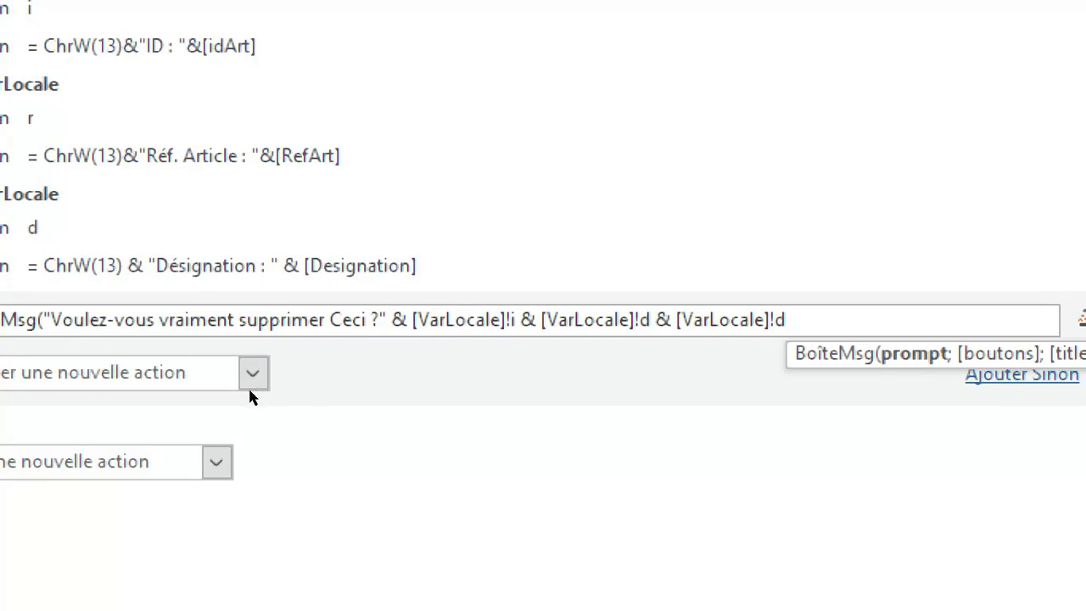
Correct the middle variable reference in the prompt to [VarLocale]!r.
left_click(427, 339)
key("BackSpace")
type("r")
left_click(512, 332)
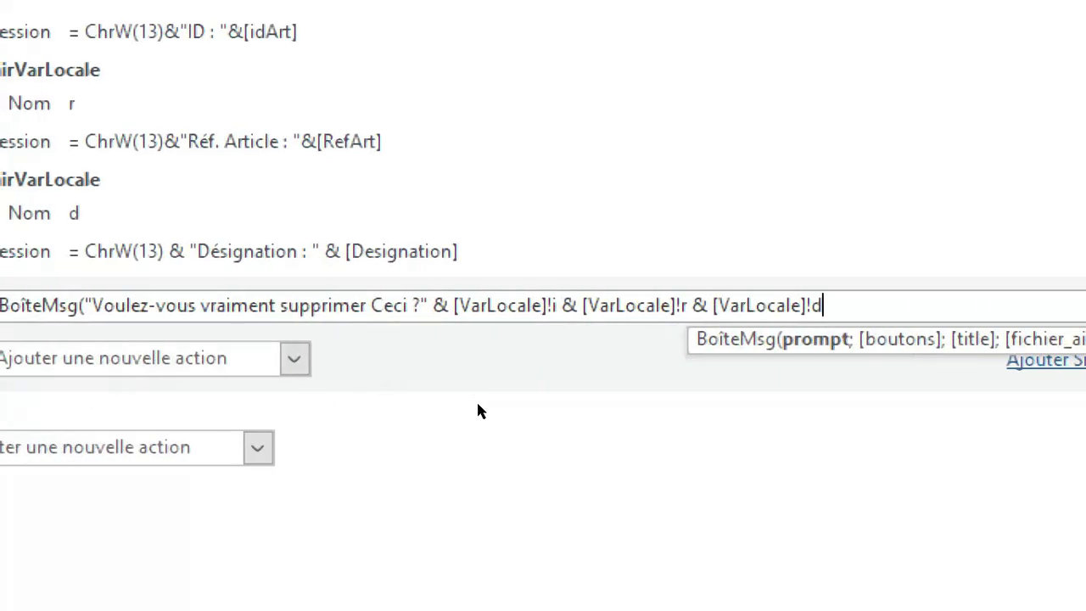
Set the buttons argument of the BoîteMsg function to 4+16.
type(";")
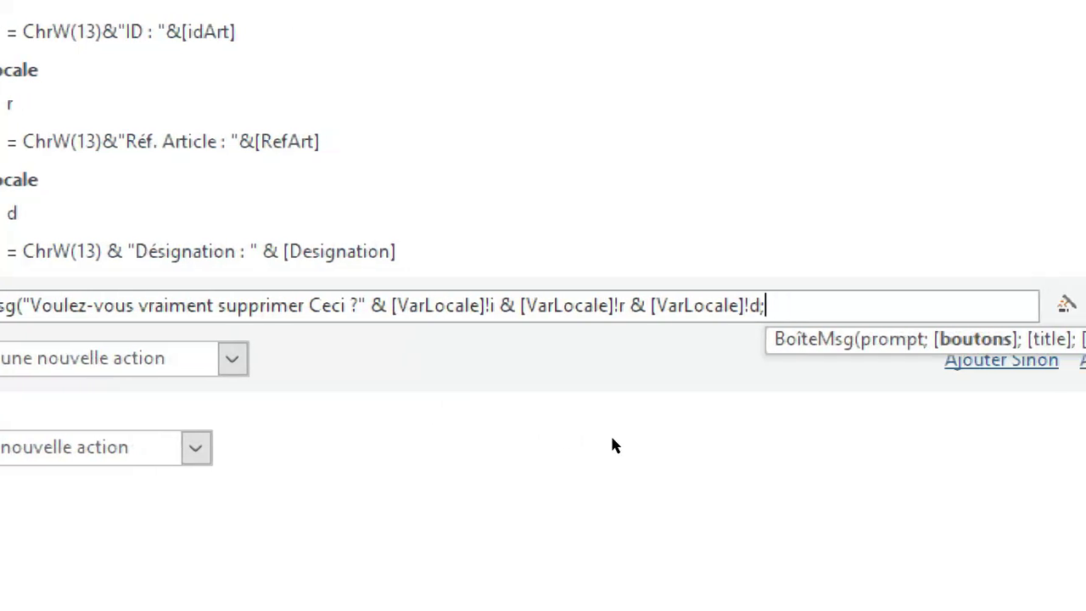
type("4")
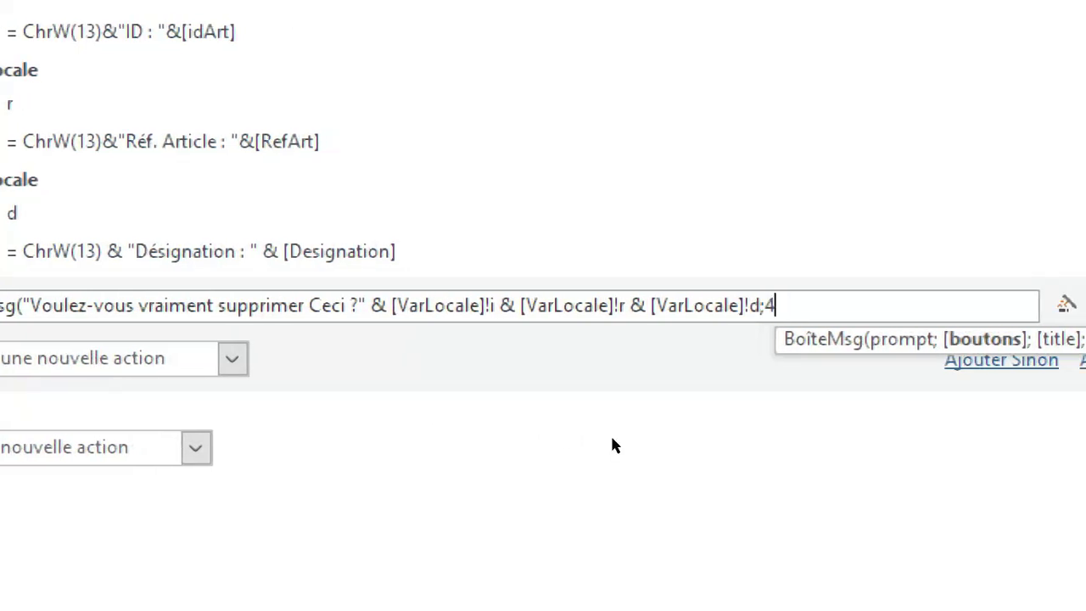
type("+16")
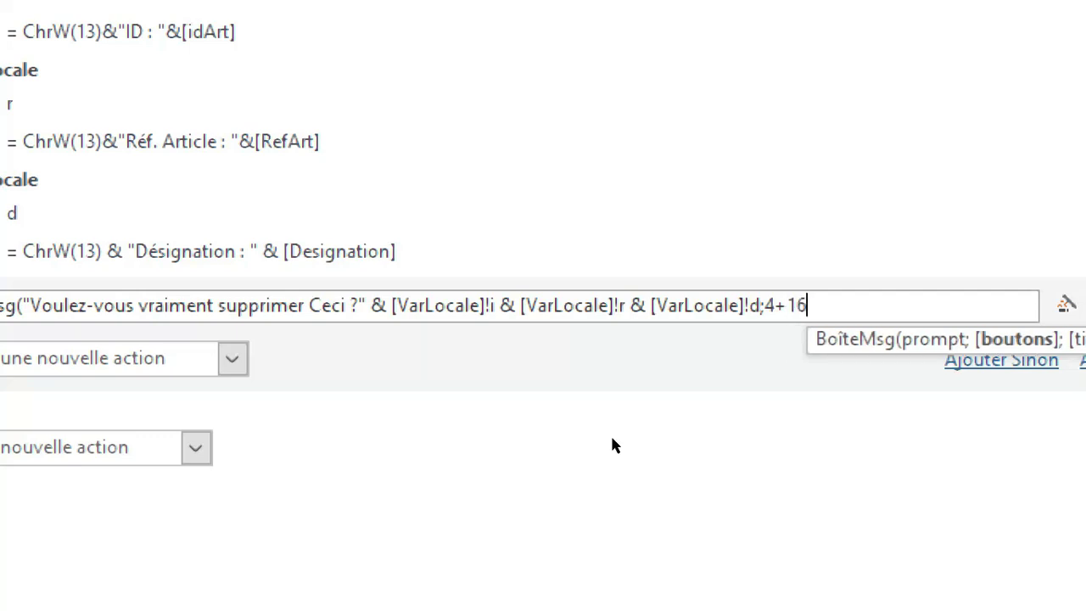
Set the title argument of the BoîteMsg function to "Confirmation de suppression".
type(";")
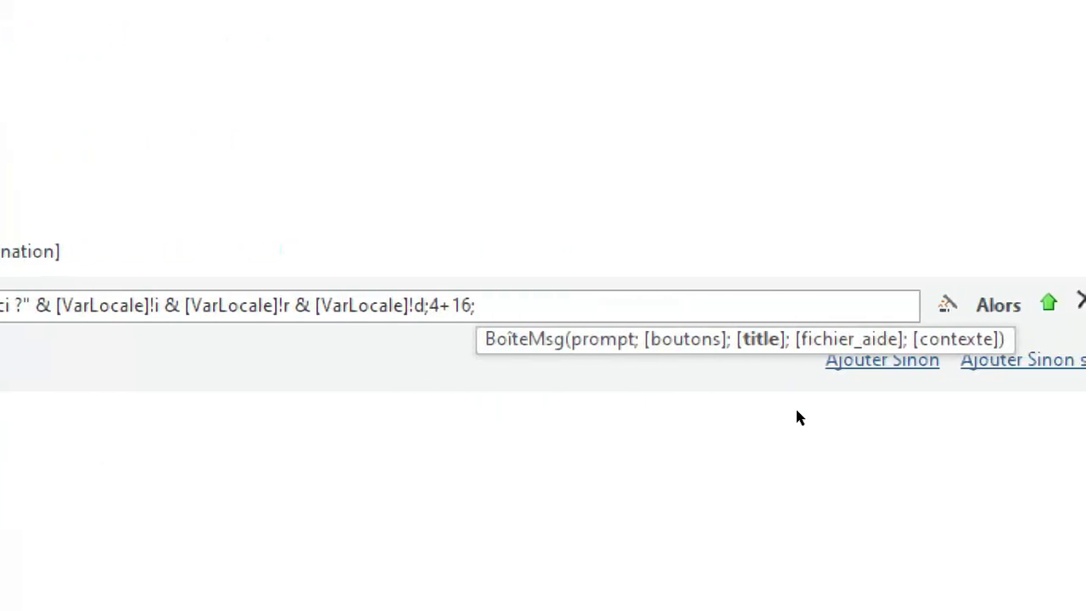
type("\"")
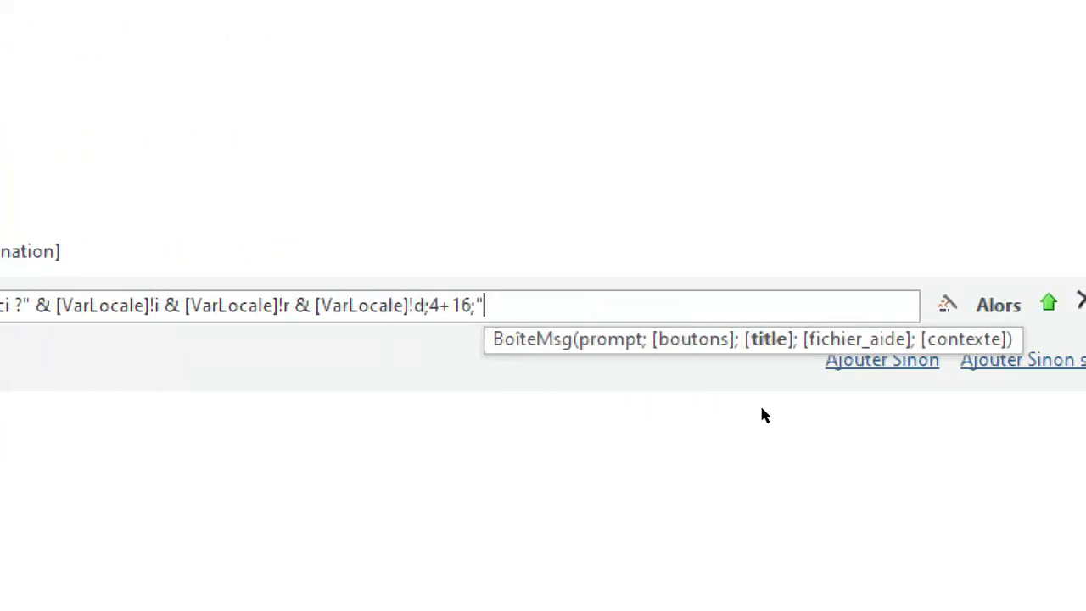
type("Conf")
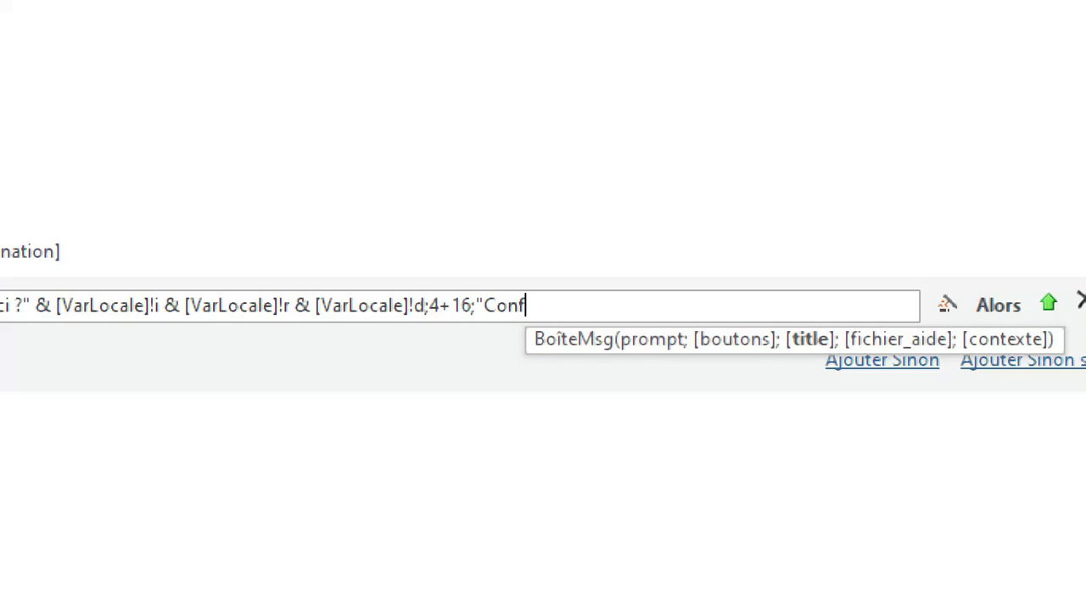
type("ormation")
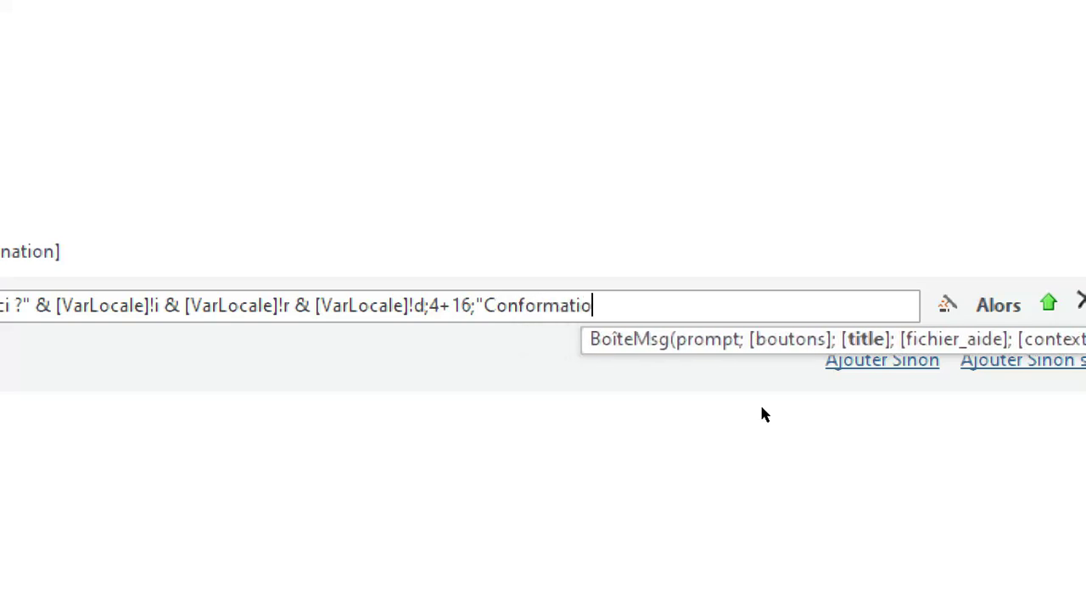
key("BackSpace")
key("BackSpace")
key("BackSpace")
key("BackSpace")
key("BackSpace")
key("BackSpace")
key("BackSpace")
key("BackSpace")
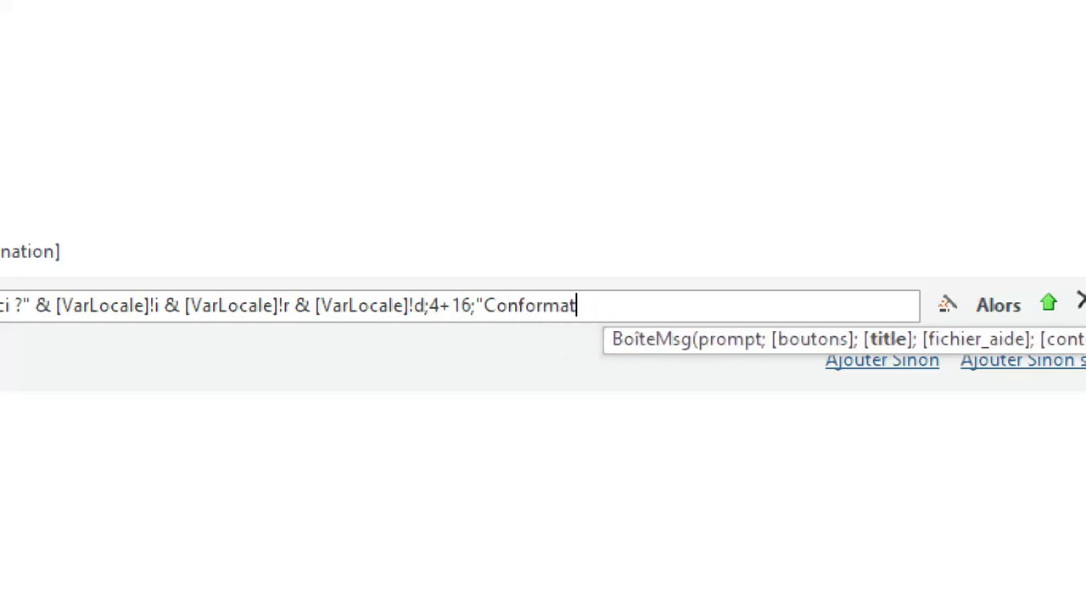
type("ir")
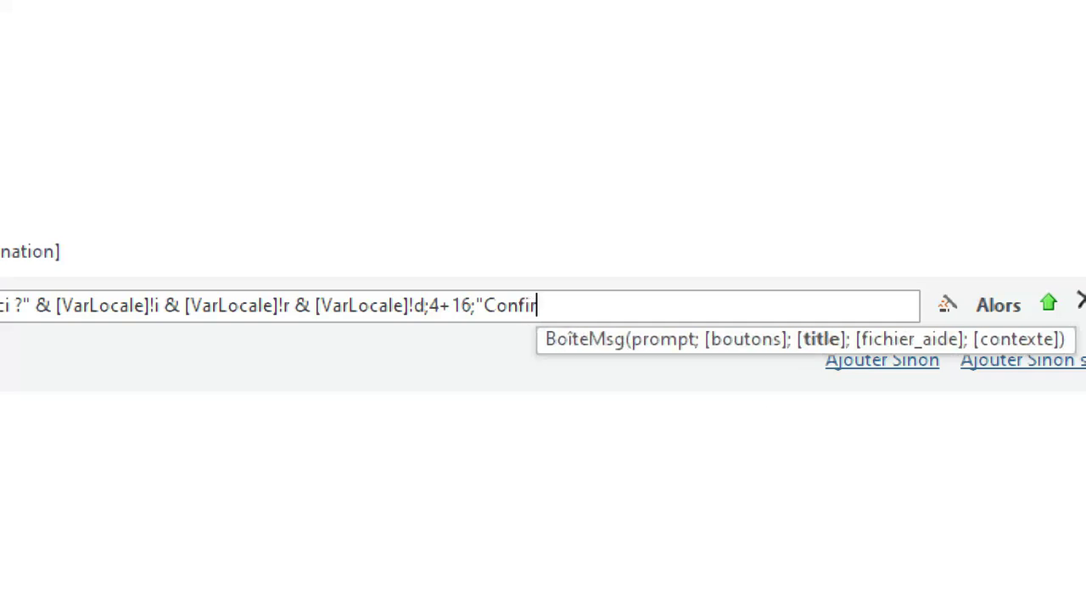
type("mation de")
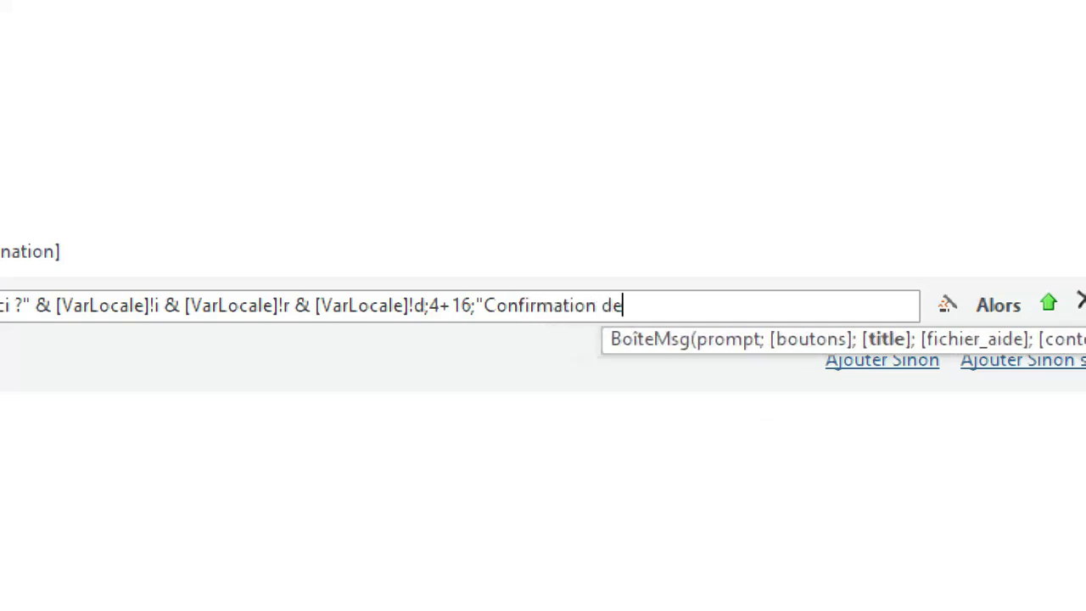
type(" suppre")
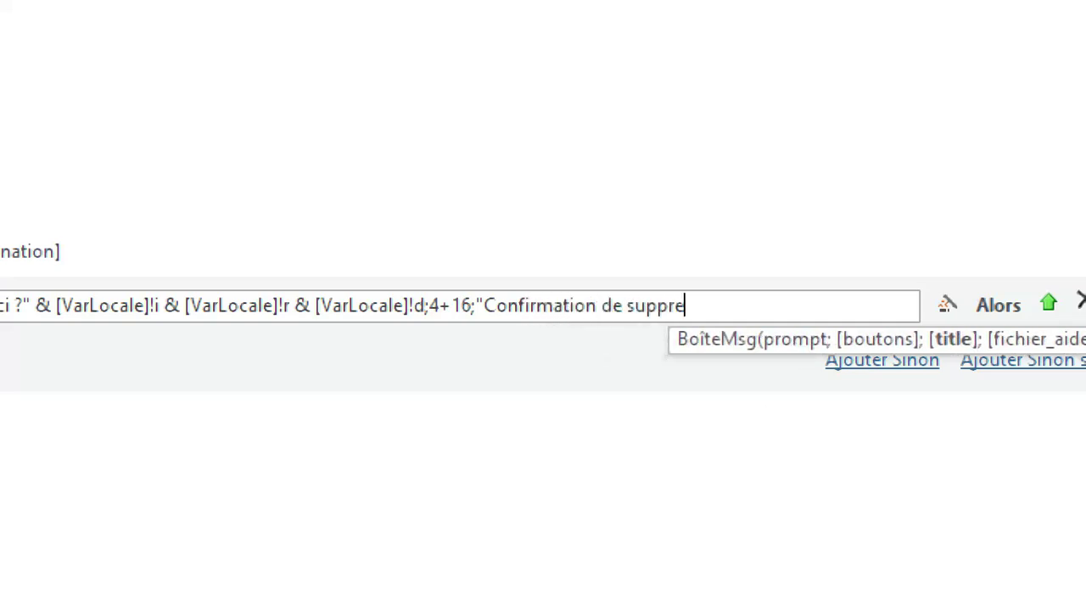
type("ssion\"")
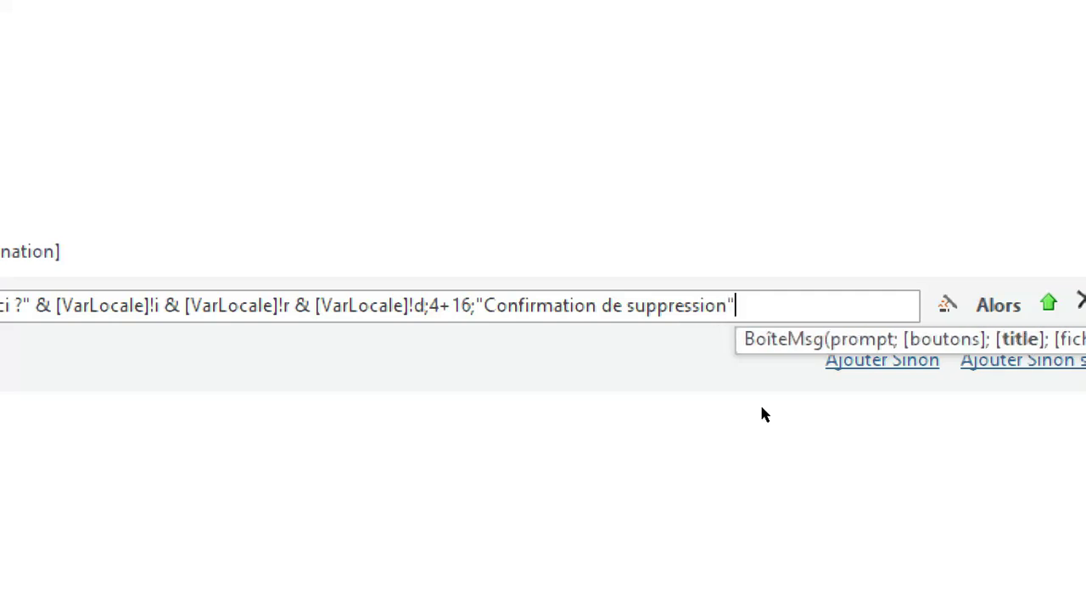
Close the BoîteMsg function and make the Si condition test that its result equals 6.
type(")")
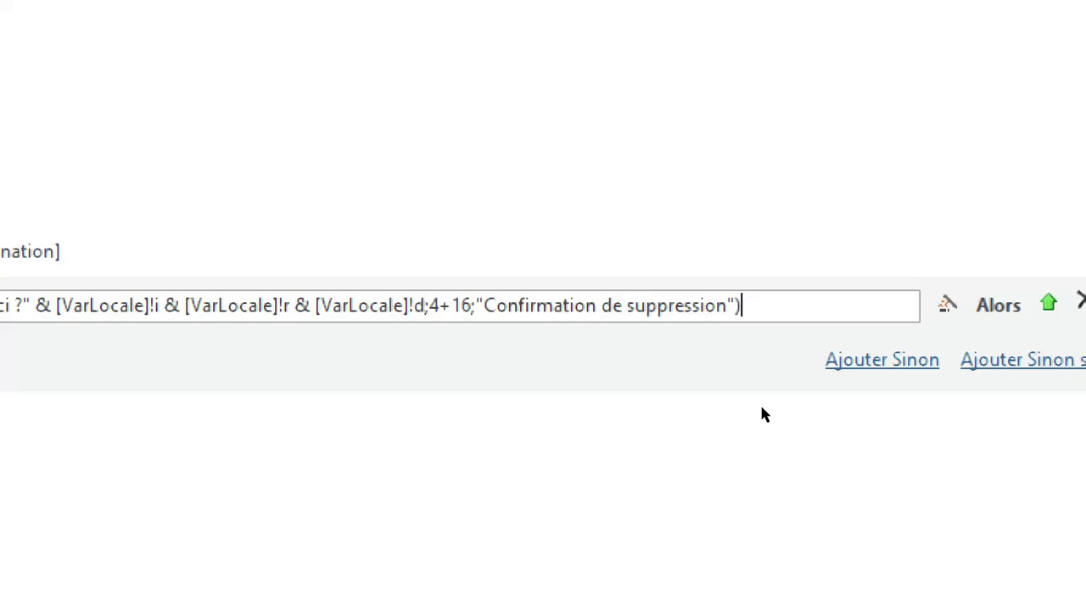
type("=")
type("6")
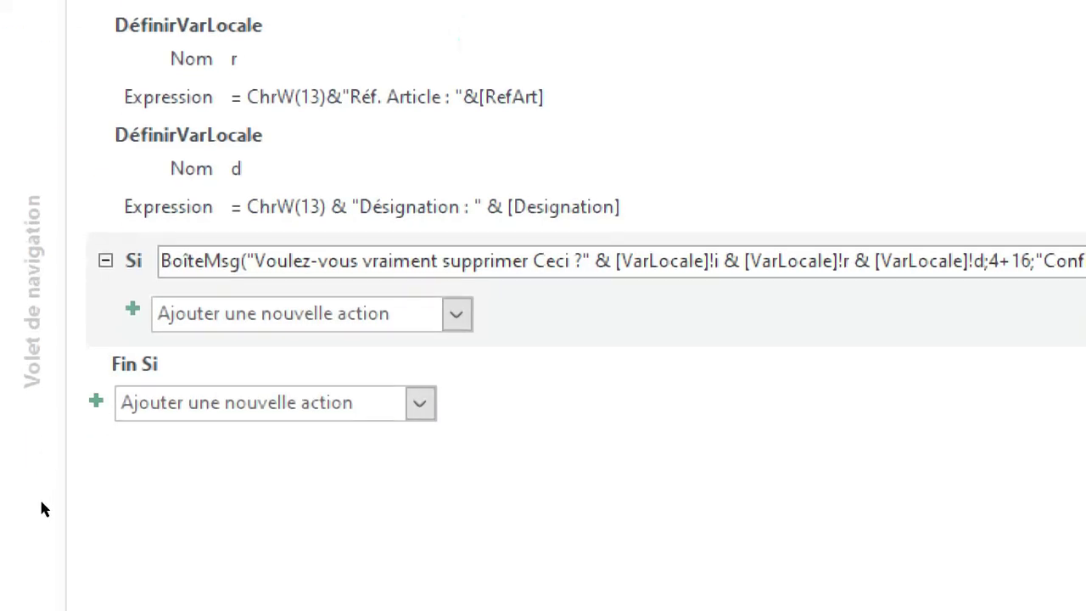
Add an Avertissements action inside the Si block.
left_click(277, 314)
left_click(455, 314)
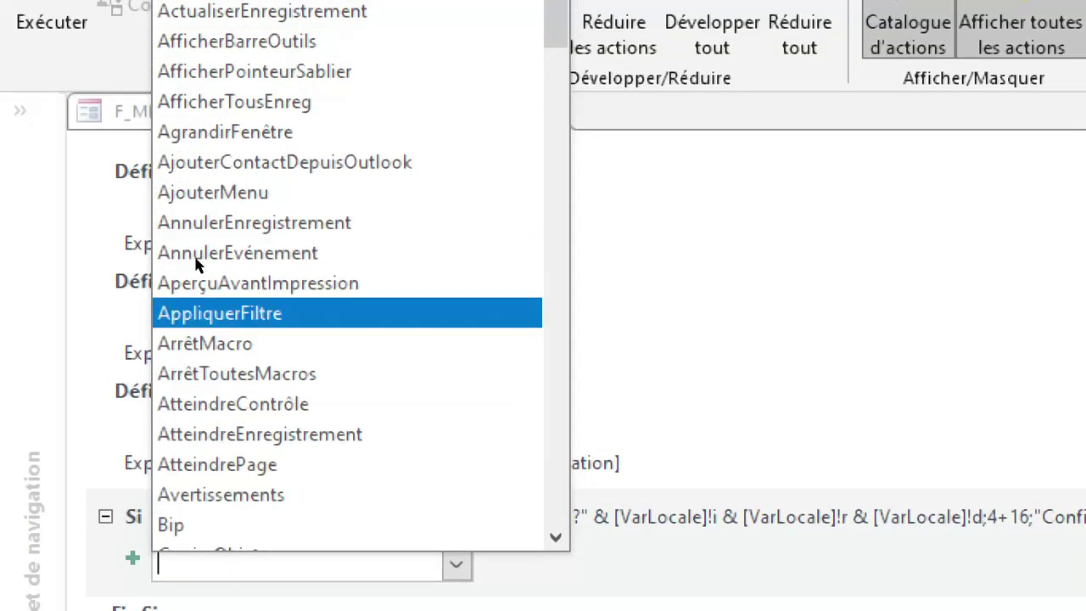
left_click(220, 495)
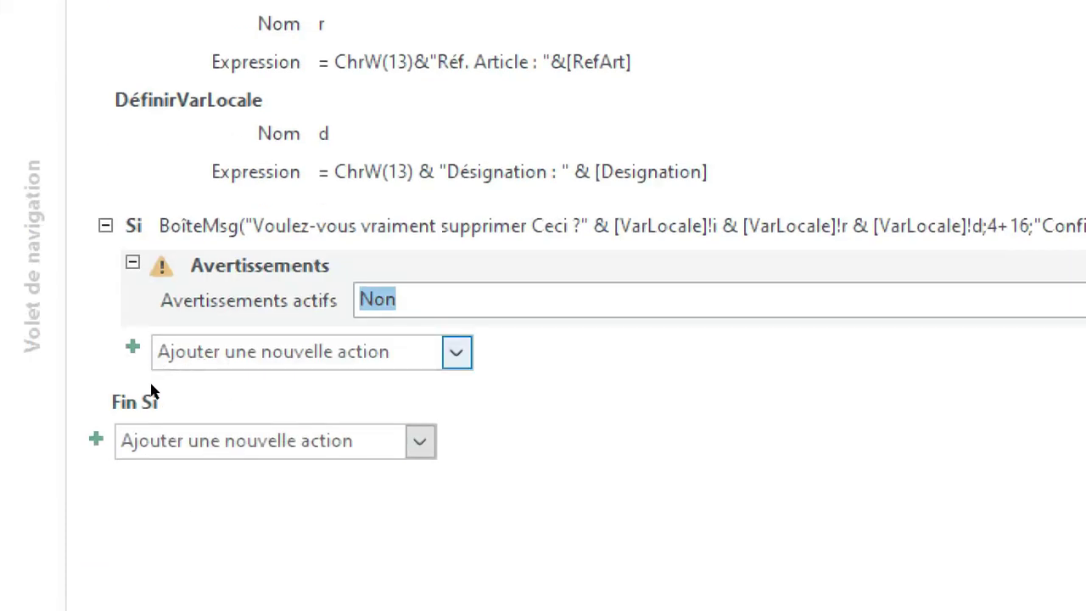
Add an OuvrirRequête action after Avertissements inside the Si block.
left_click(167, 398)
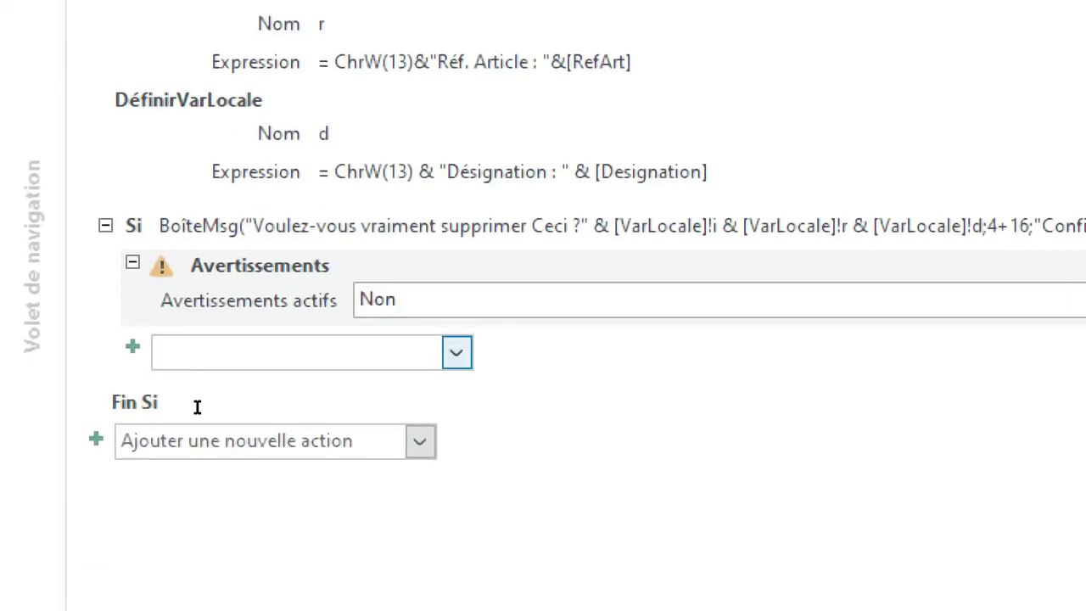
left_click(230, 402)
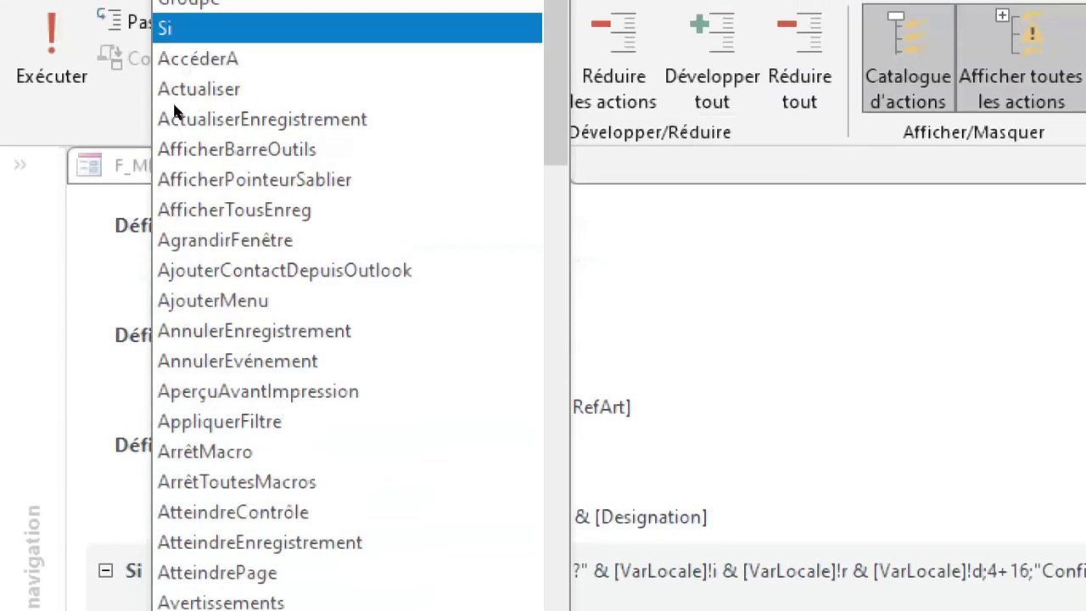
scroll(186, 192, "down", 3)
scroll(186, 197, "down", 13)
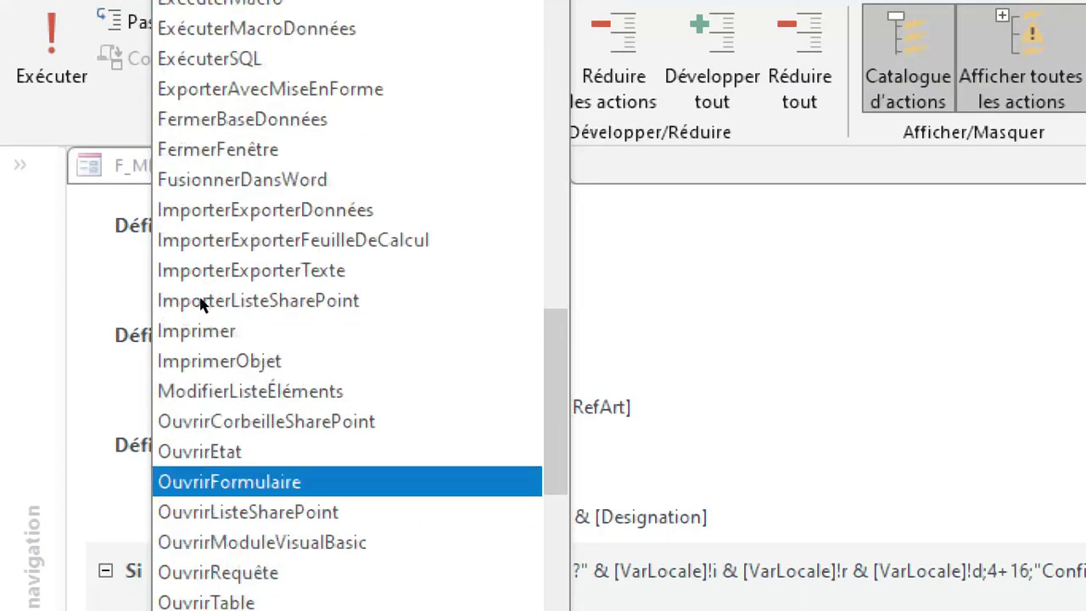
scroll(201, 305, "down", 5)
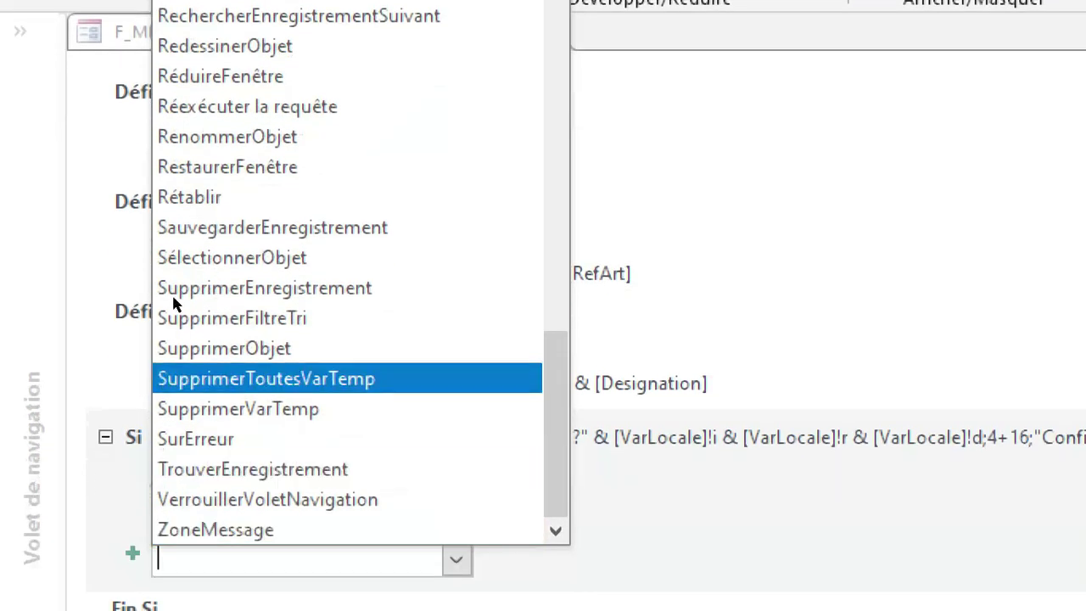
scroll(173, 431, "up", 3)
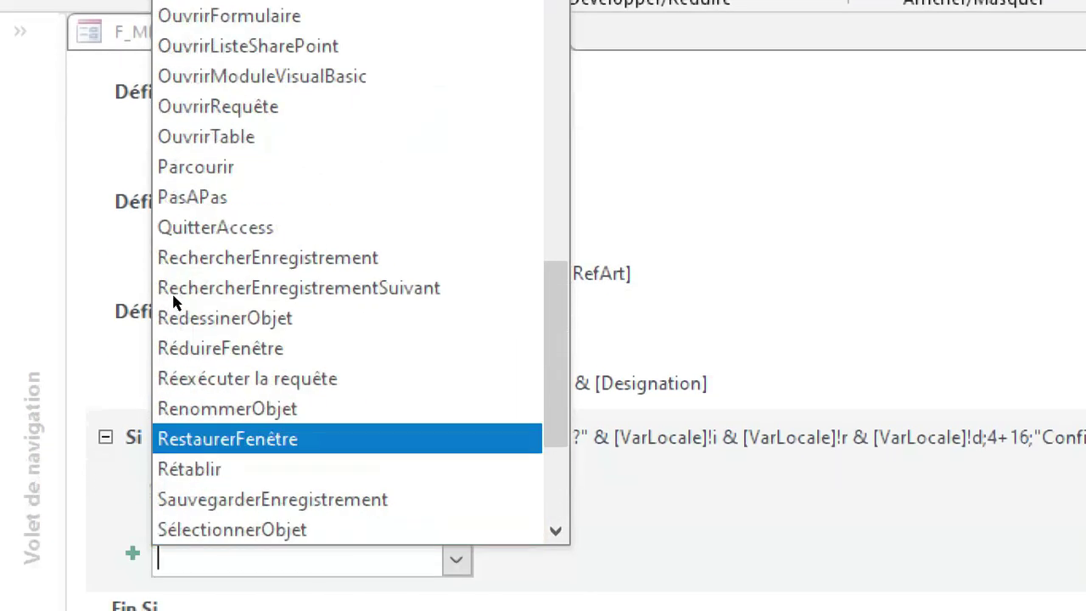
left_click(131, 177)
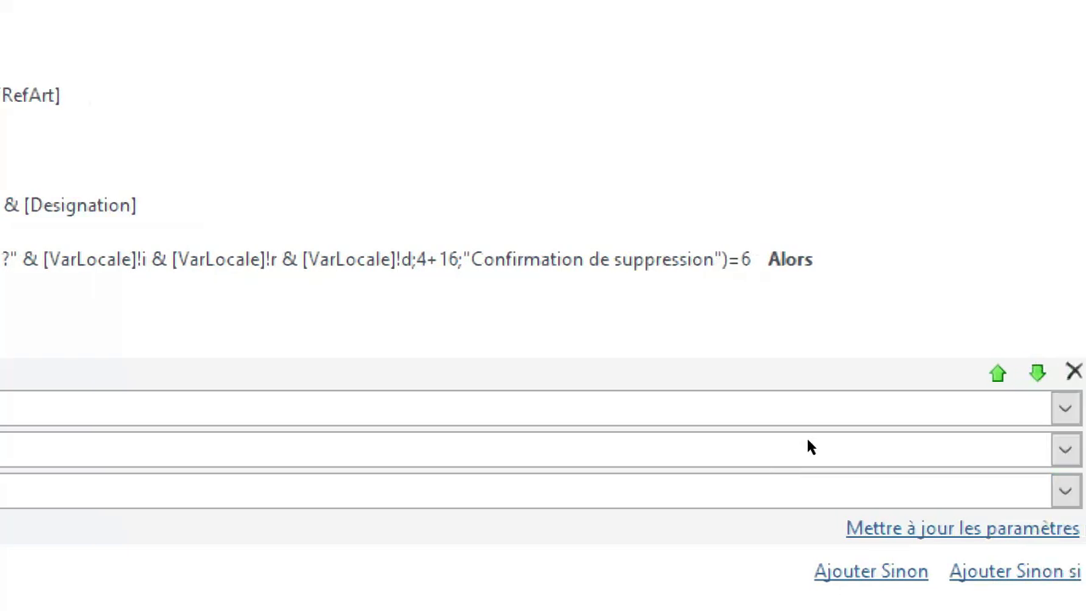
Set the query name of the OuvrirRequête action to R_SUPPR_ARTICLE.
left_click(817, 409)
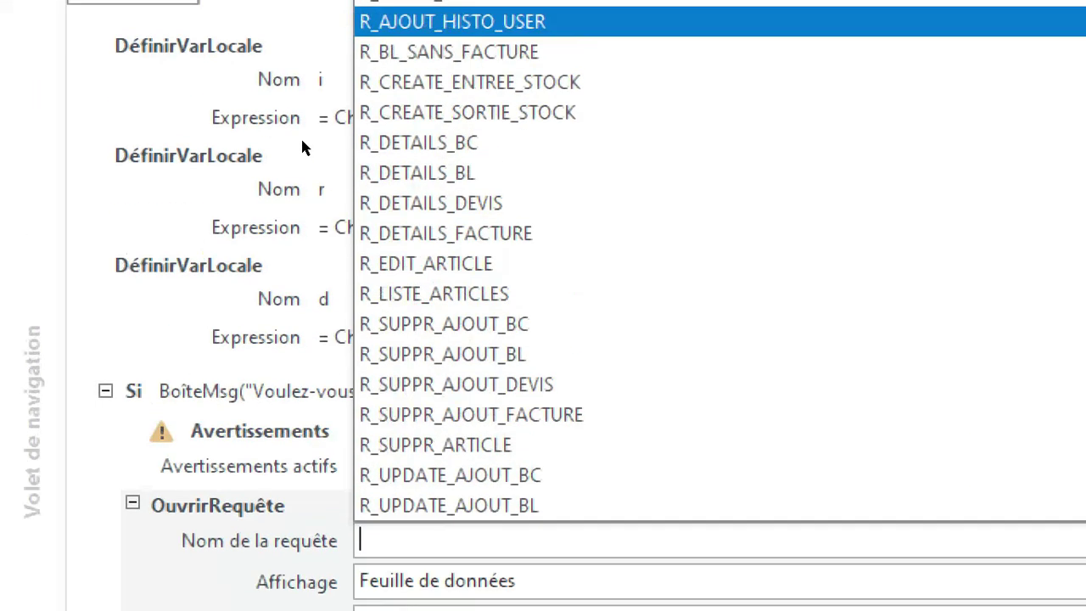
scroll(361, 182, "down", 2)
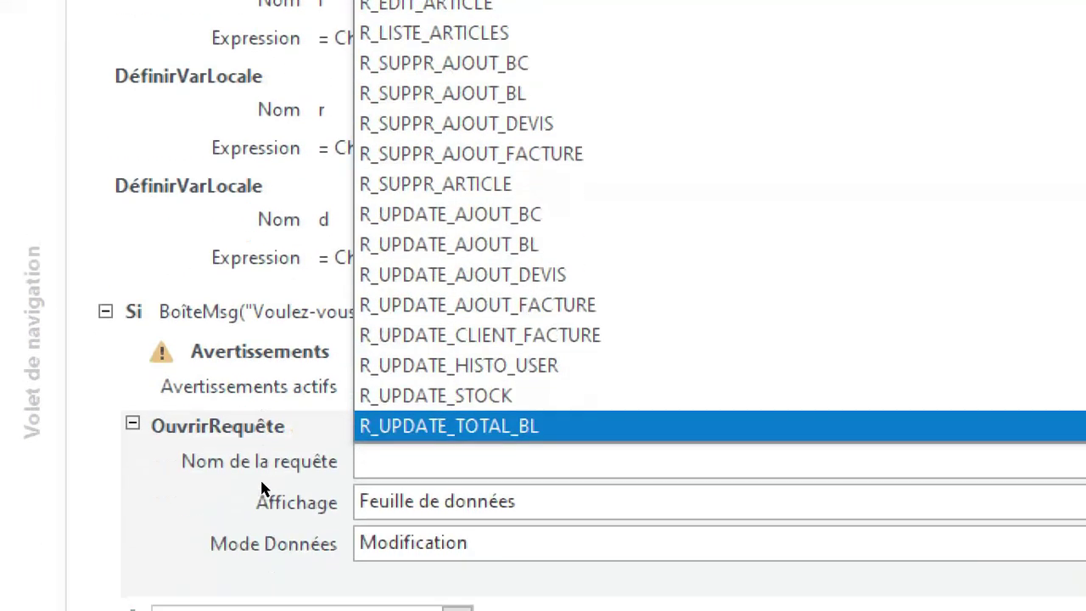
scroll(232, 481, "down", 1)
scroll(241, 378, "up", 8)
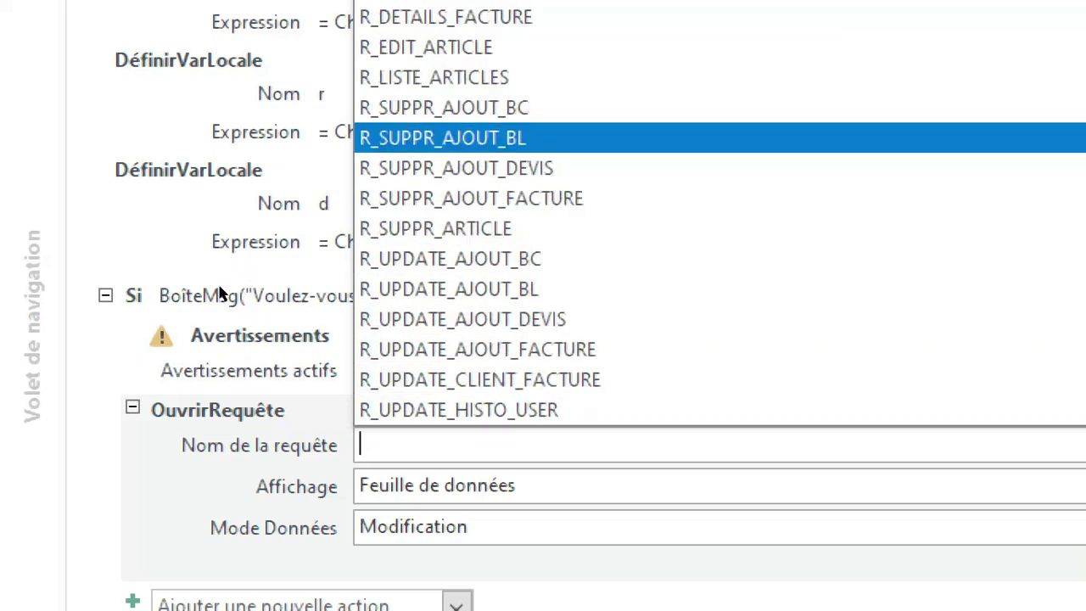
scroll(237, 341, "up", 5)
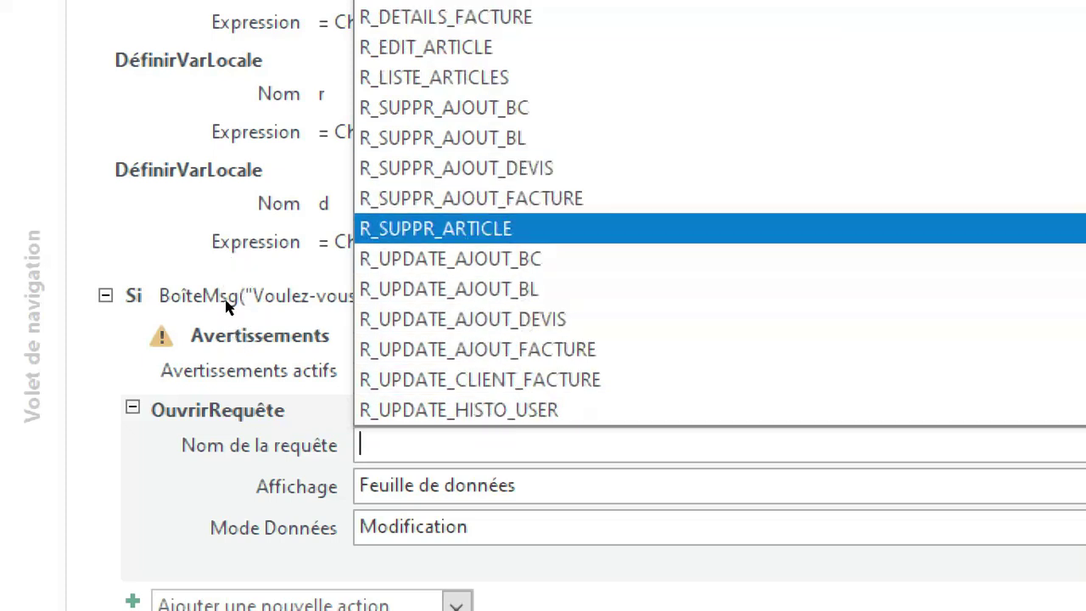
left_click(225, 303)
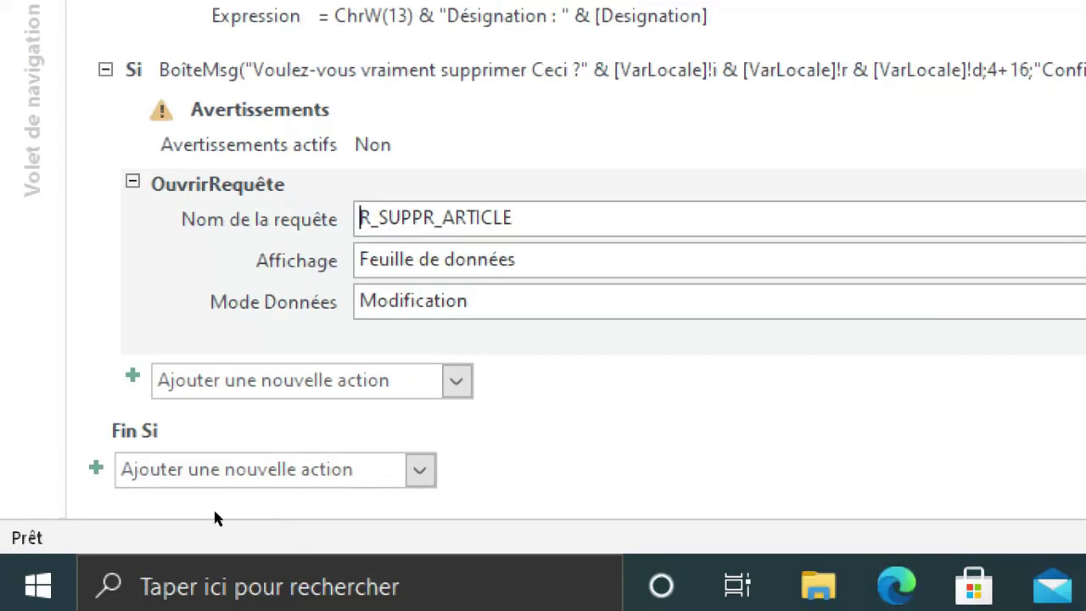
Add another action below OuvrirRequête inside the Si block.
left_click(194, 382)
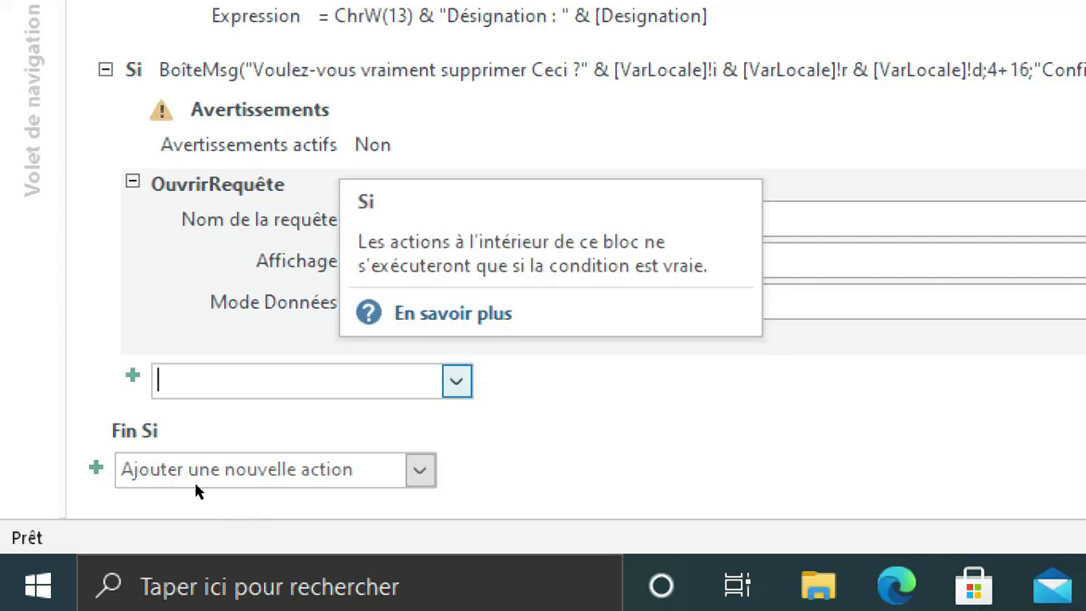
left_click(228, 493)
left_click(227, 486)
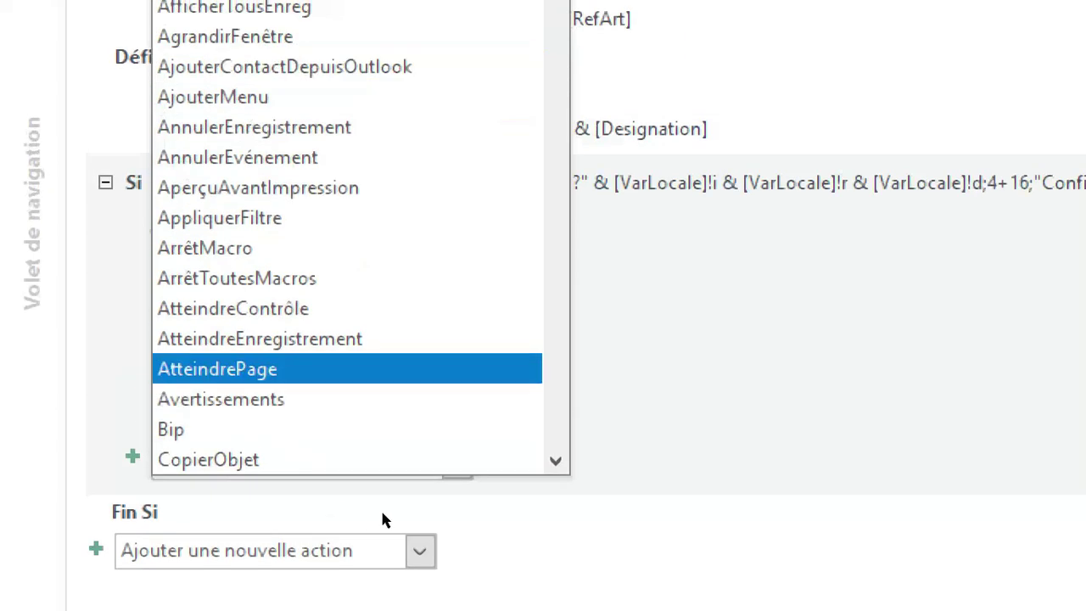
left_click(382, 518)
left_click(165, 449)
left_click(213, 490)
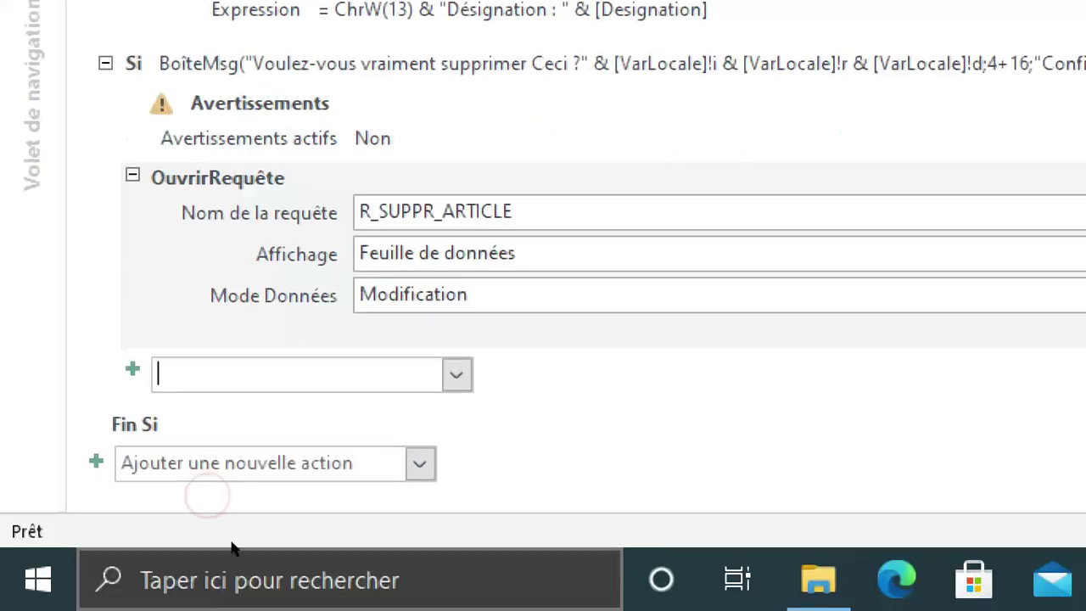
left_click(225, 492)
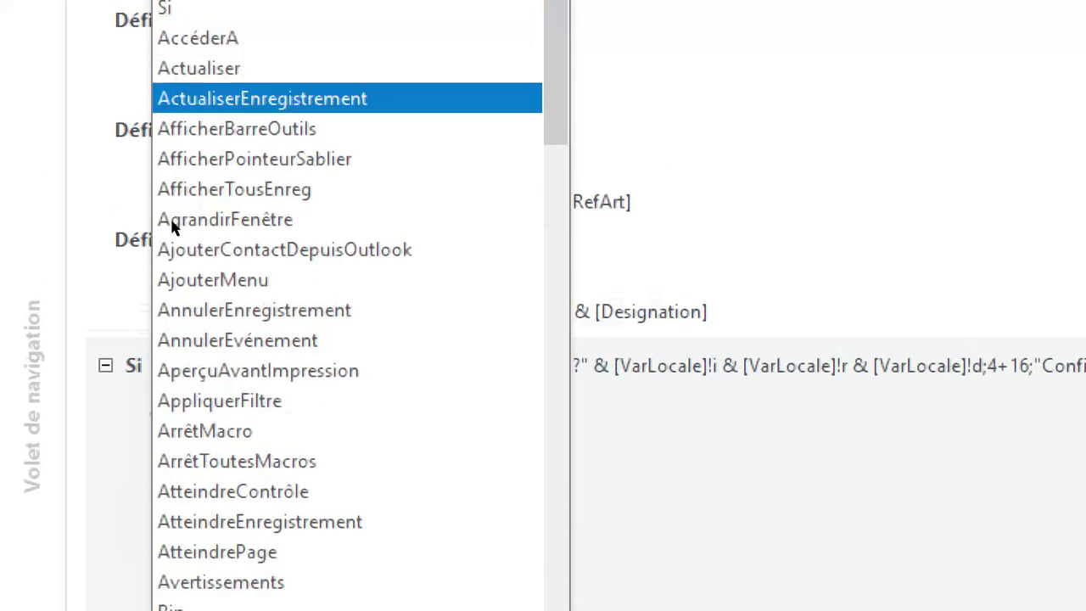
left_click(174, 193)
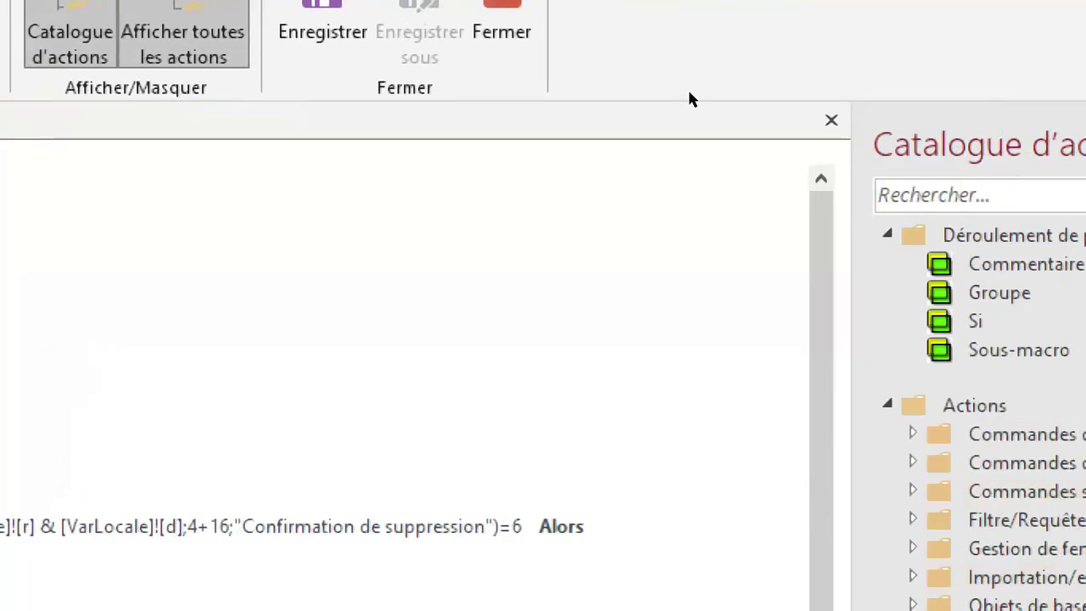
Close the macro editor and display the saved F_MENU form in form view.
left_click(502, 32)
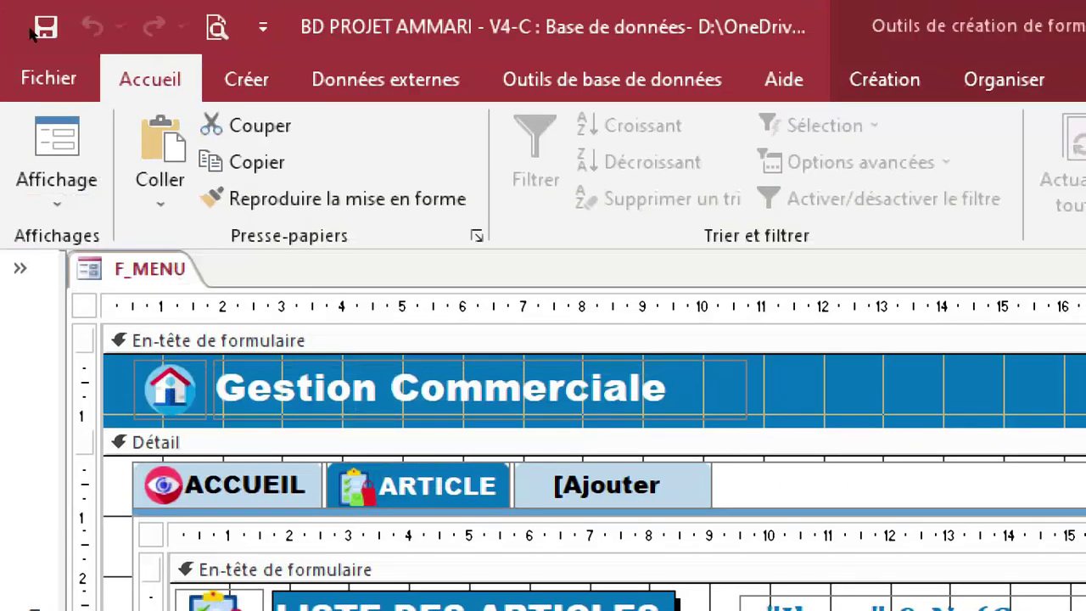
left_click(26, 22)
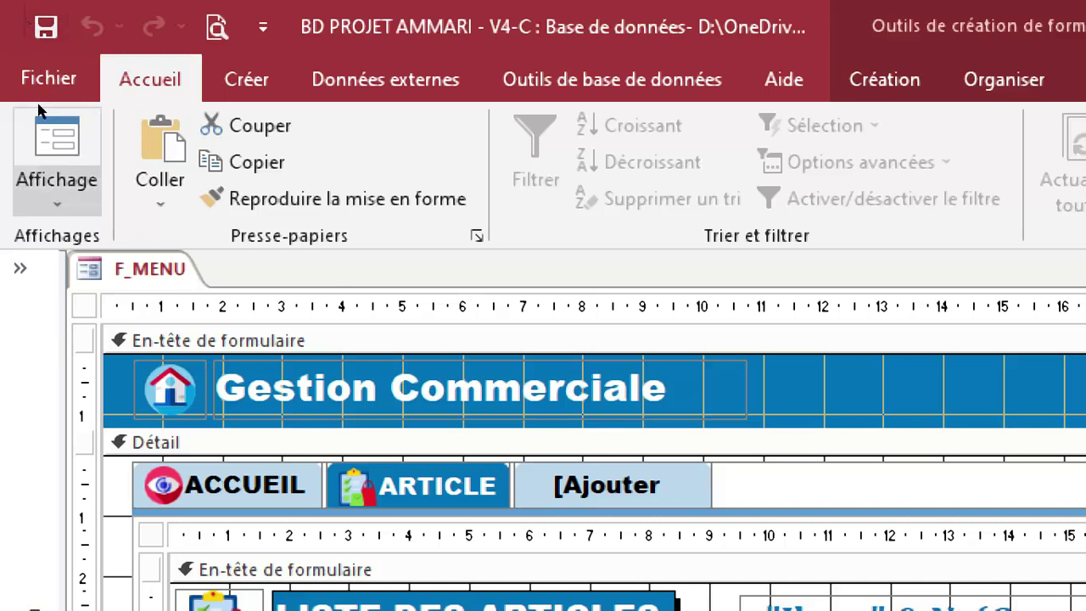
right_click(157, 271)
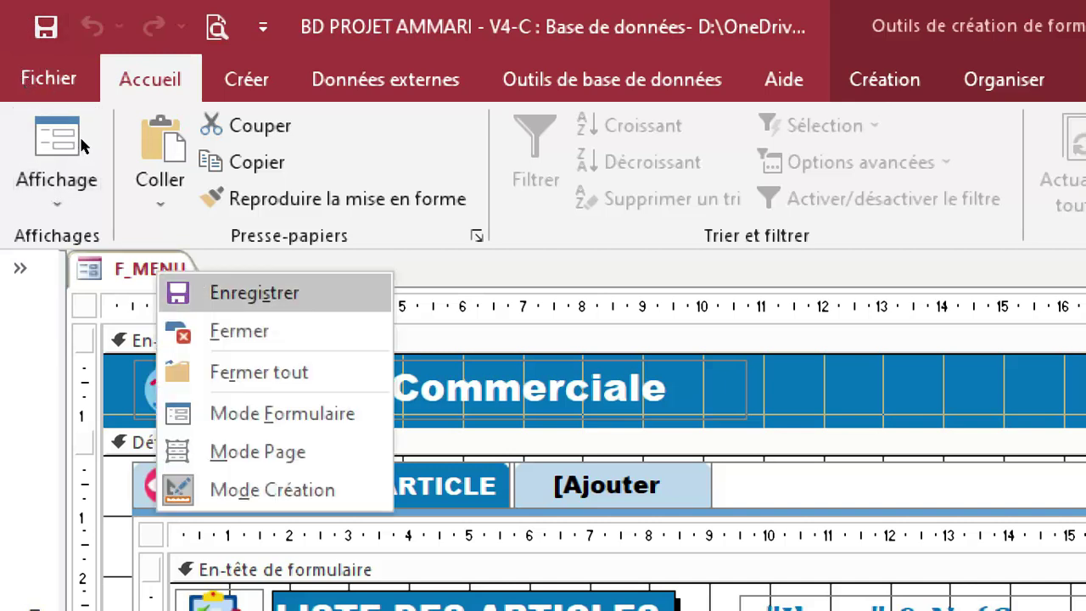
left_click(283, 413)
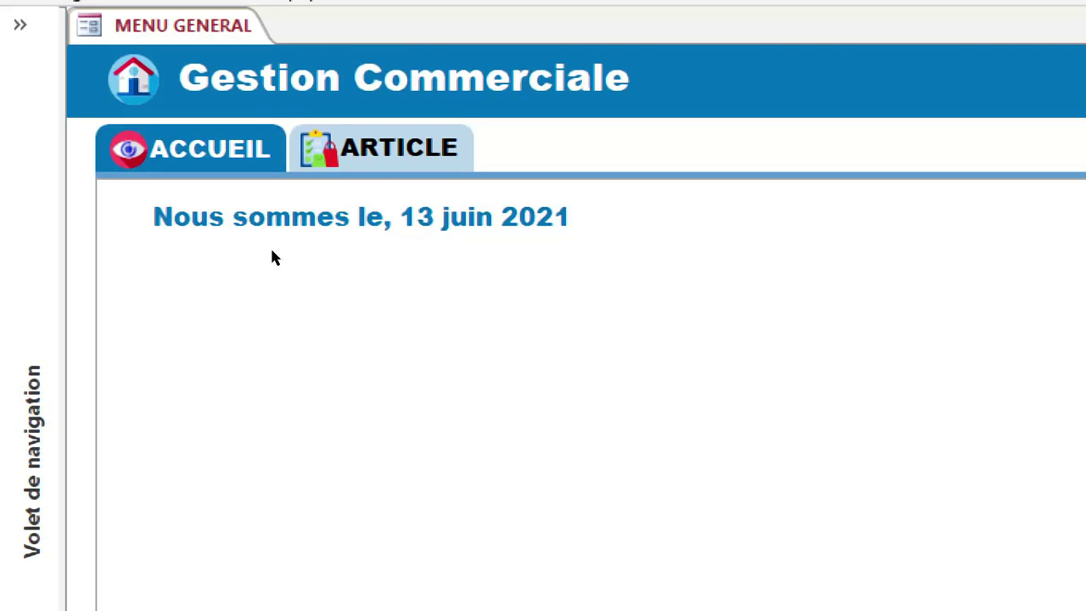
Test the macro by deleting article T460 from the ARTICLE page's list and confirming the deletion.
left_click(381, 149)
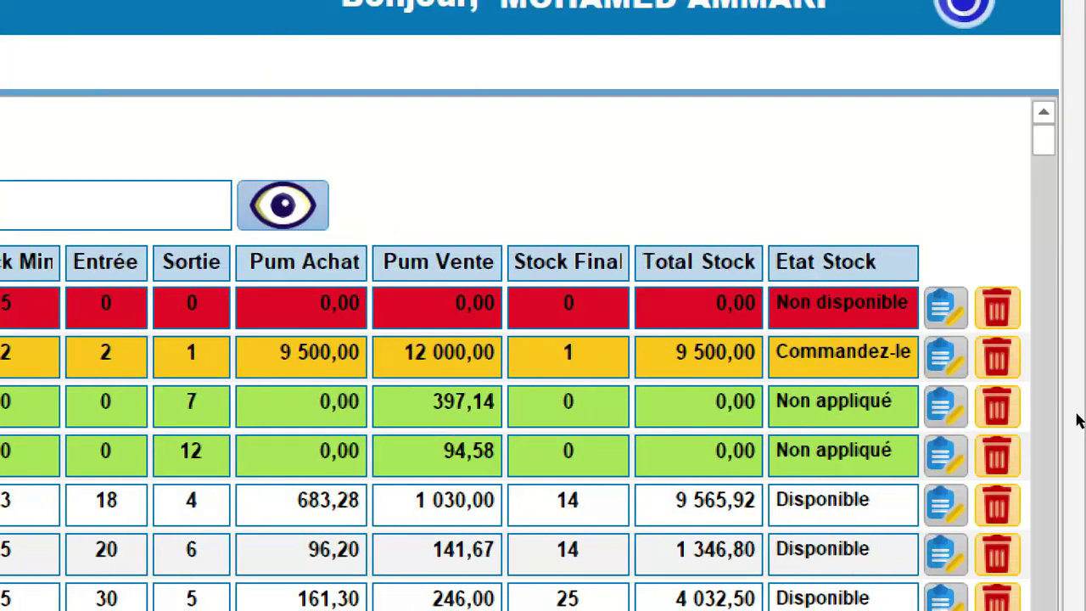
left_click(997, 307)
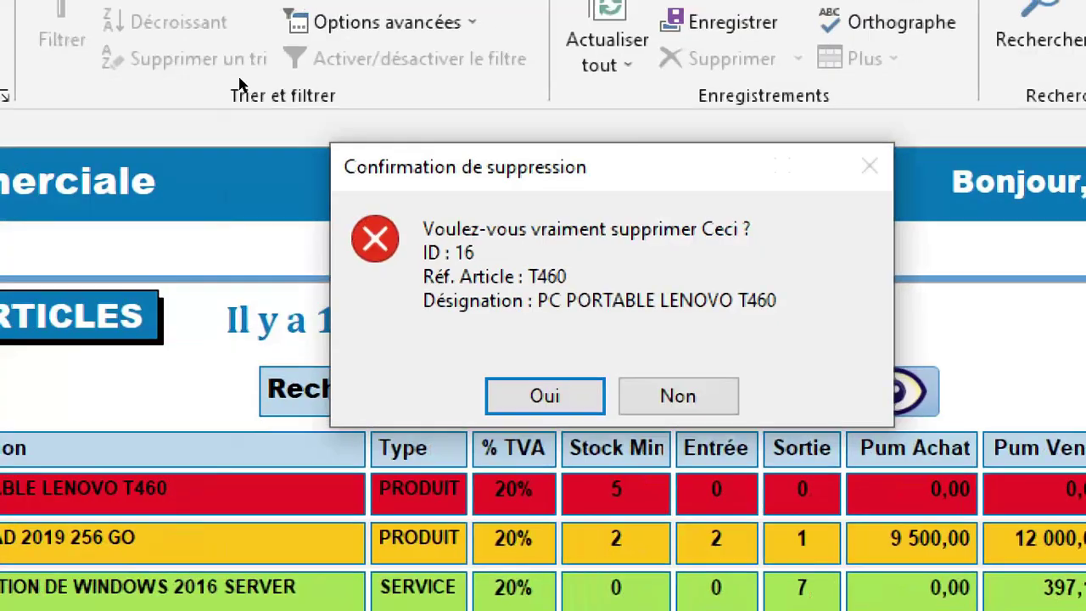
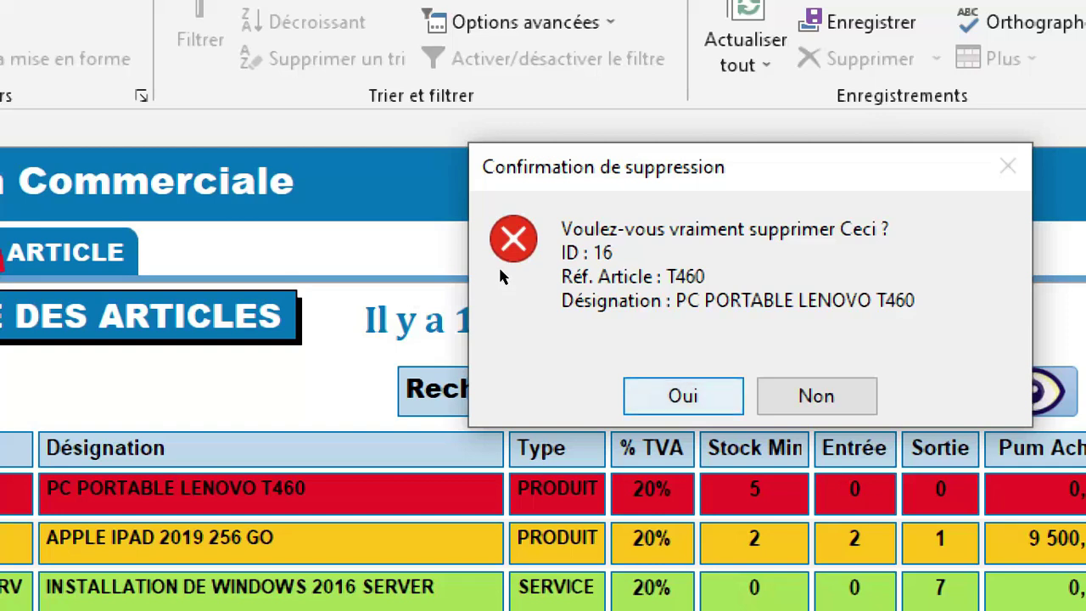
key("Return")
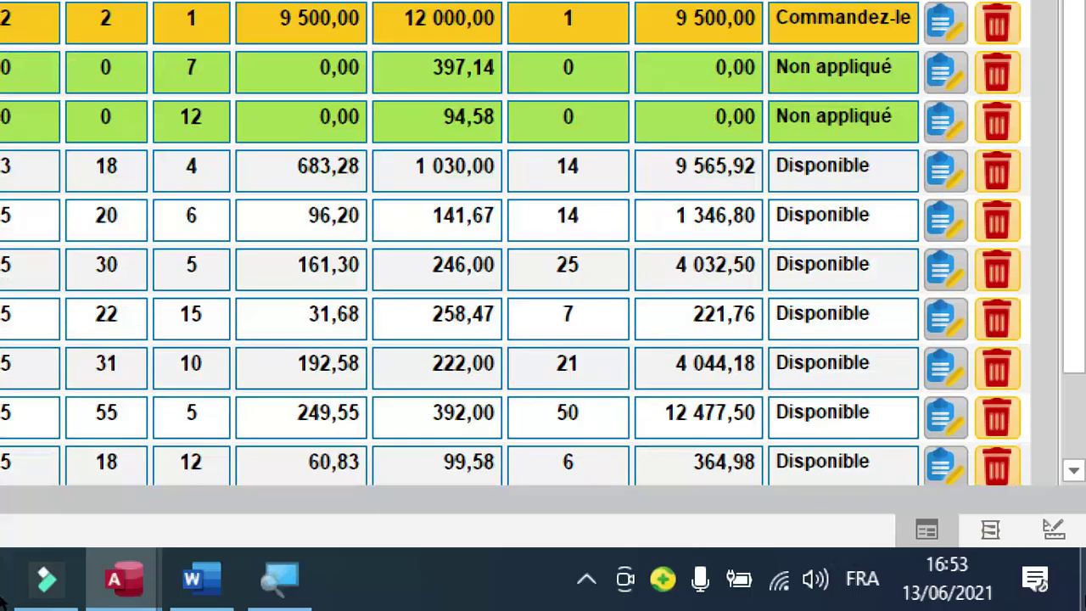
Return F_MENU to design view and select the article list subform.
left_click(1054, 530)
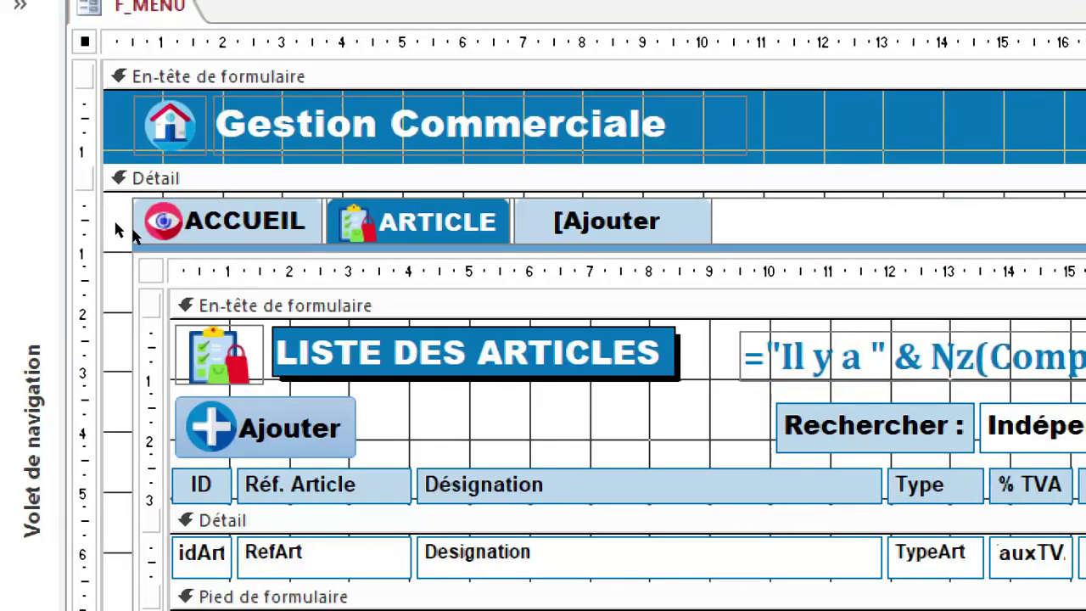
left_click(197, 247)
left_click(263, 344)
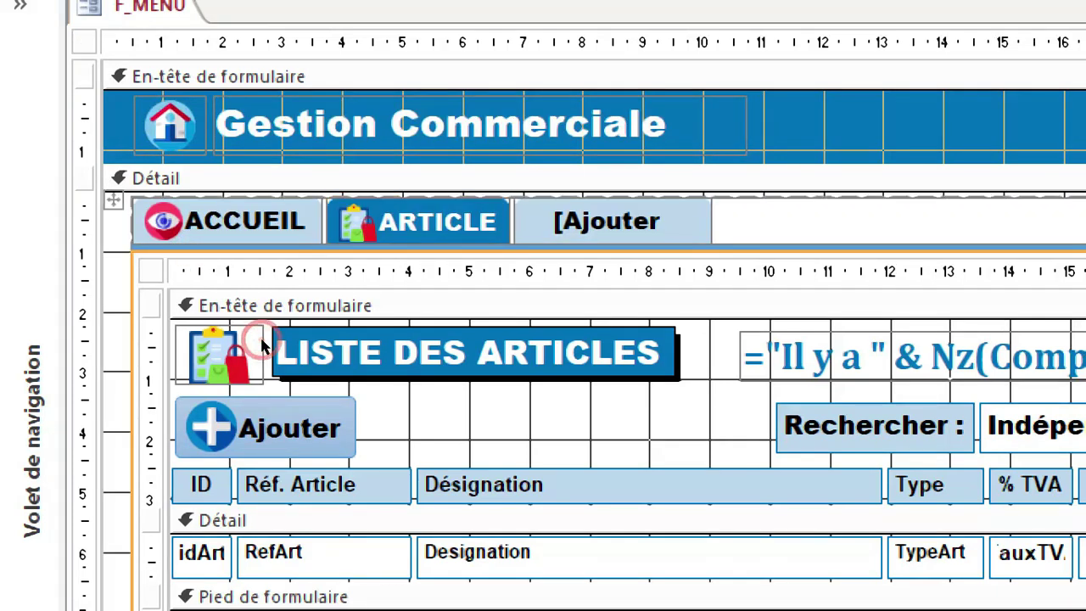
left_click(263, 344)
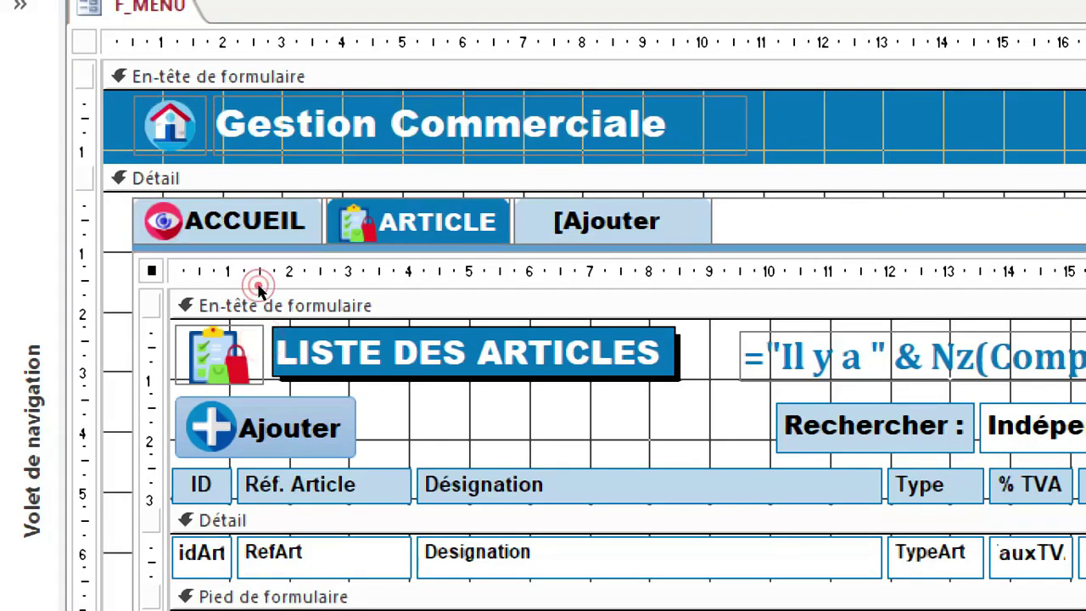
left_click(259, 290)
left_click(270, 285)
left_click(270, 346)
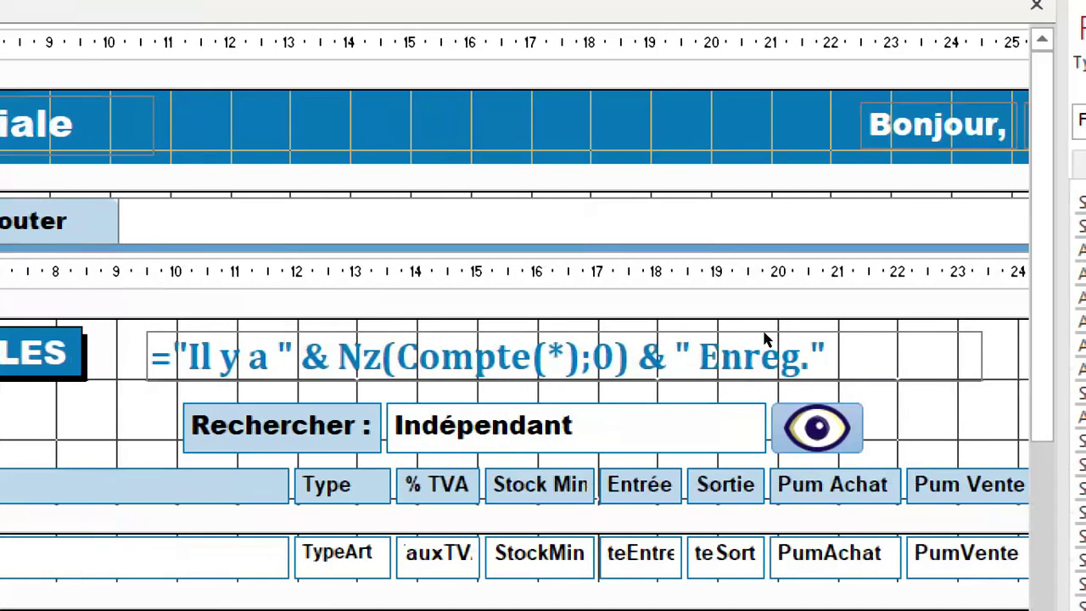
Close the F_MENU form.
left_click(763, 340)
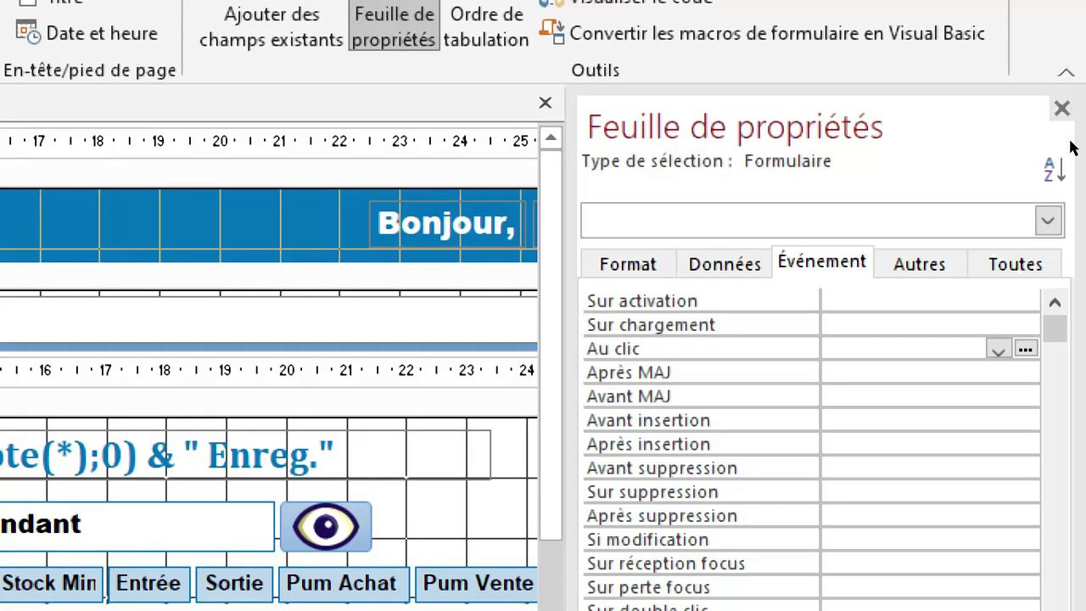
left_click(1073, 140)
left_click(1073, 140)
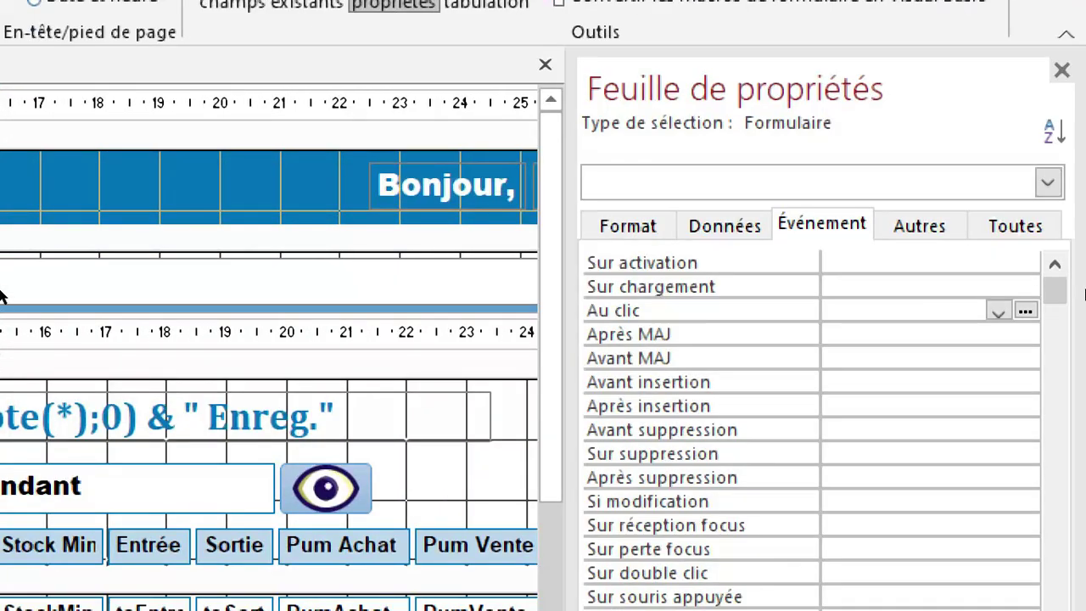
left_click(1073, 137)
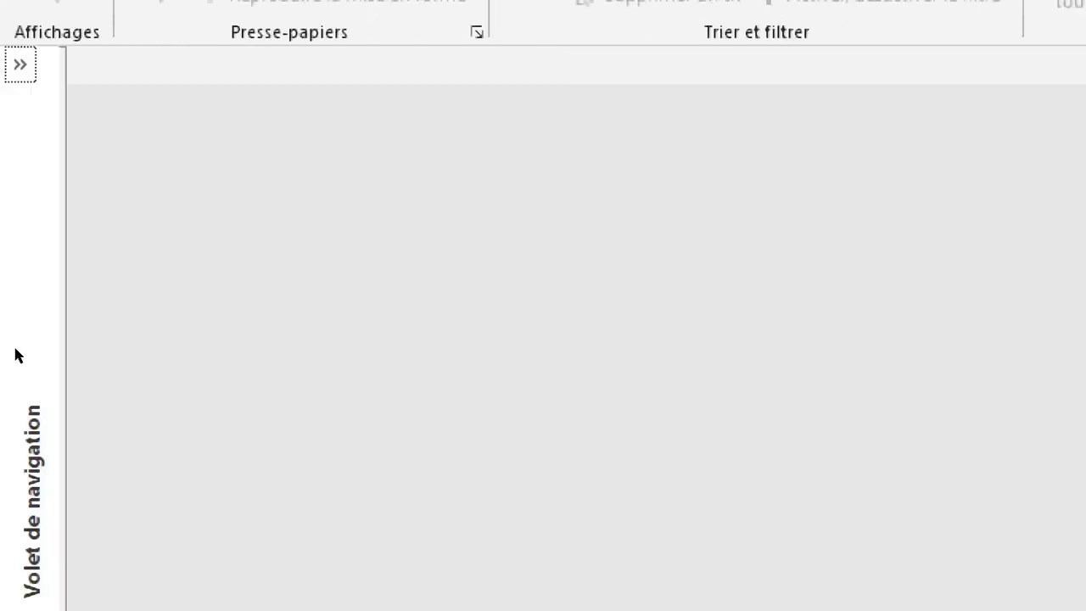
Open the F_MENU form in design view and display its ARTICLE page.
left_click(17, 355)
scroll(82, 380, "down", 10)
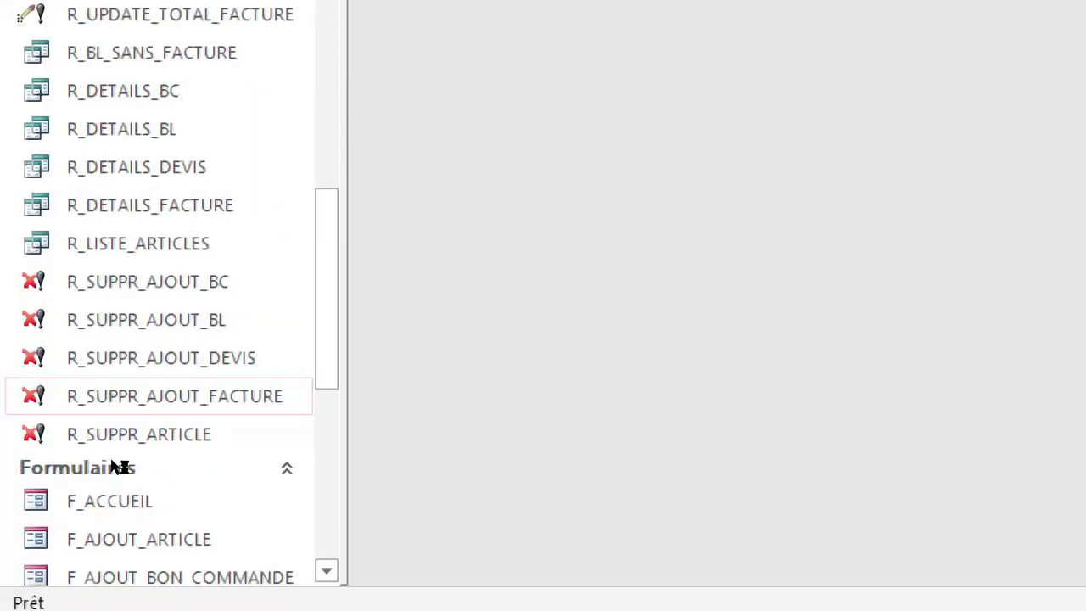
scroll(116, 469, "down", 6)
scroll(83, 383, "up", 2)
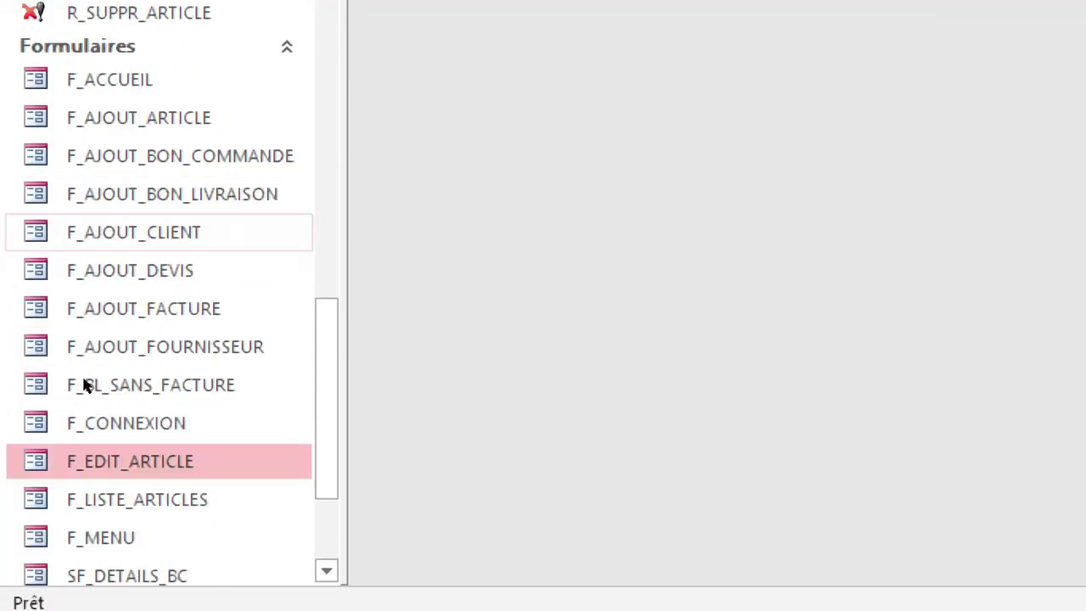
scroll(84, 384, "down", 1)
scroll(111, 461, "down", 1)
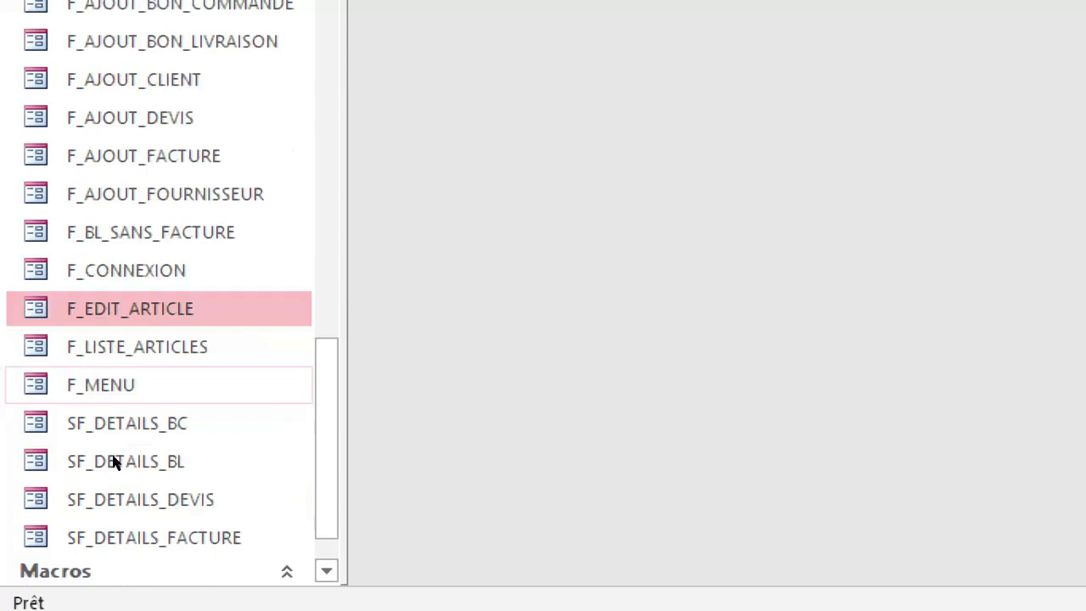
right_click(109, 383)
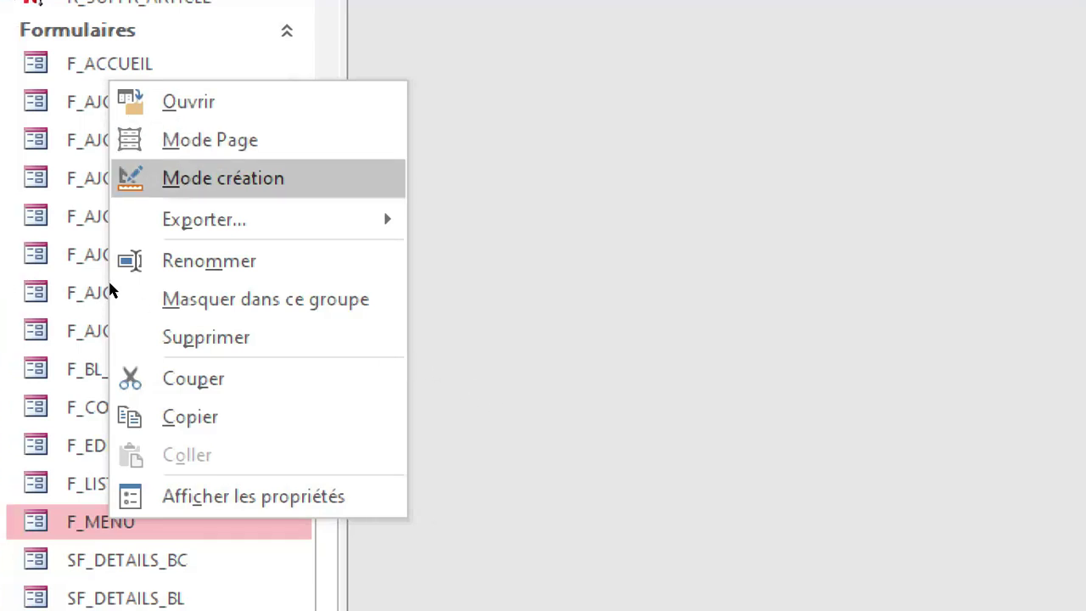
key("Return")
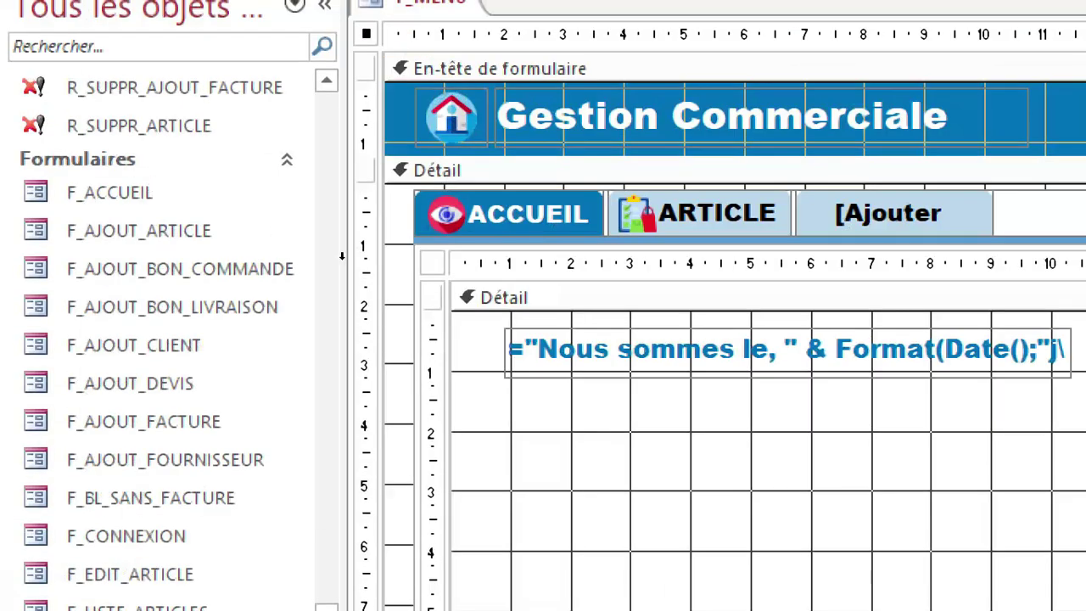
left_click(709, 217)
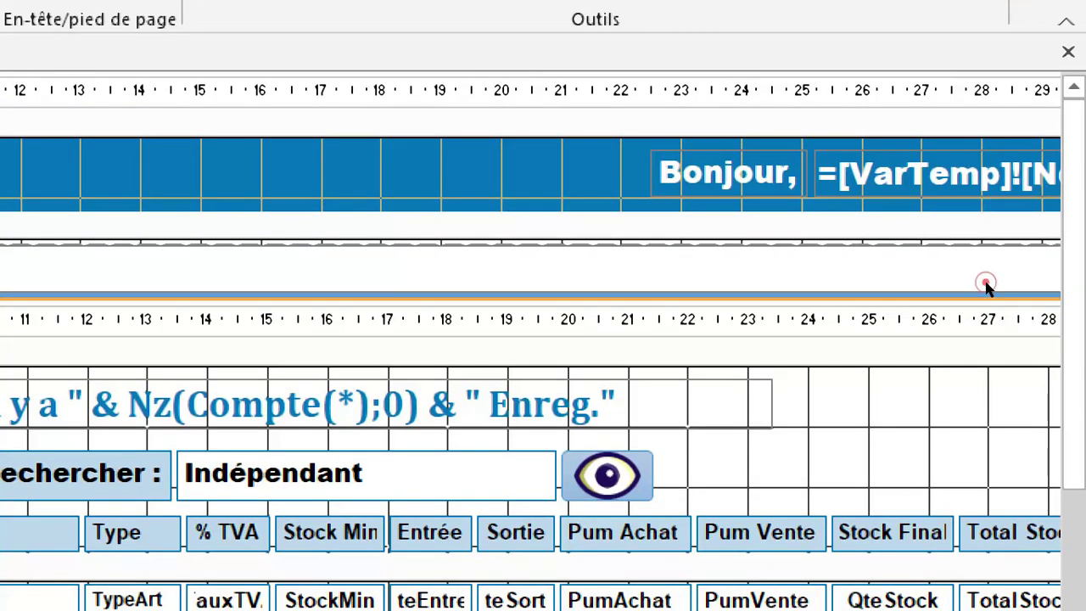
Add a combo box to the article list subform's header, above the Total Stock and Etat Stock columns.
left_click(986, 282)
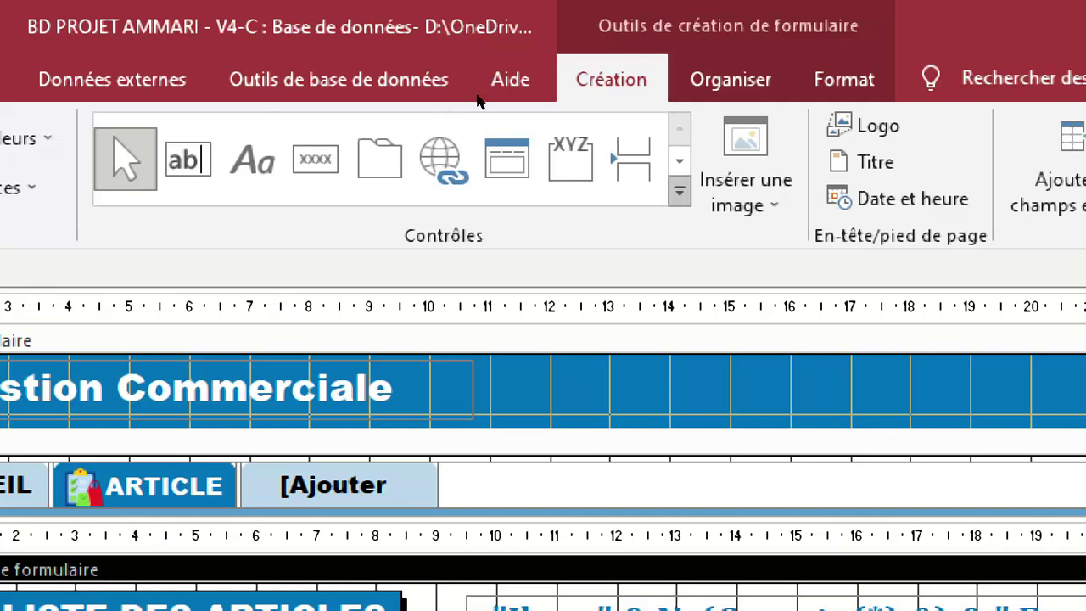
left_click(679, 191)
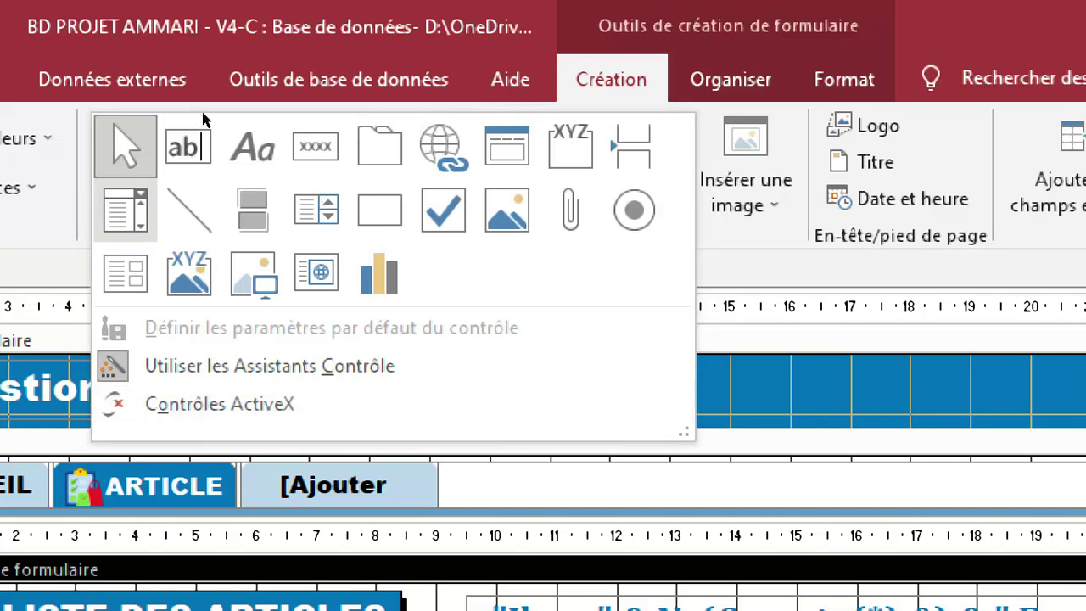
left_click(126, 211)
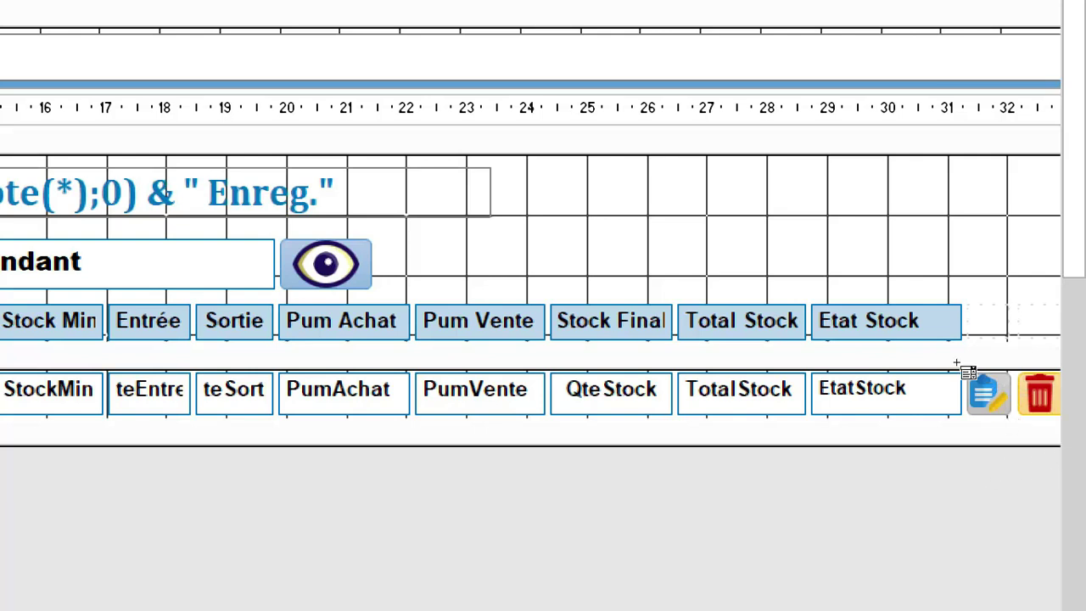
left_click_drag(803, 230, 951, 283)
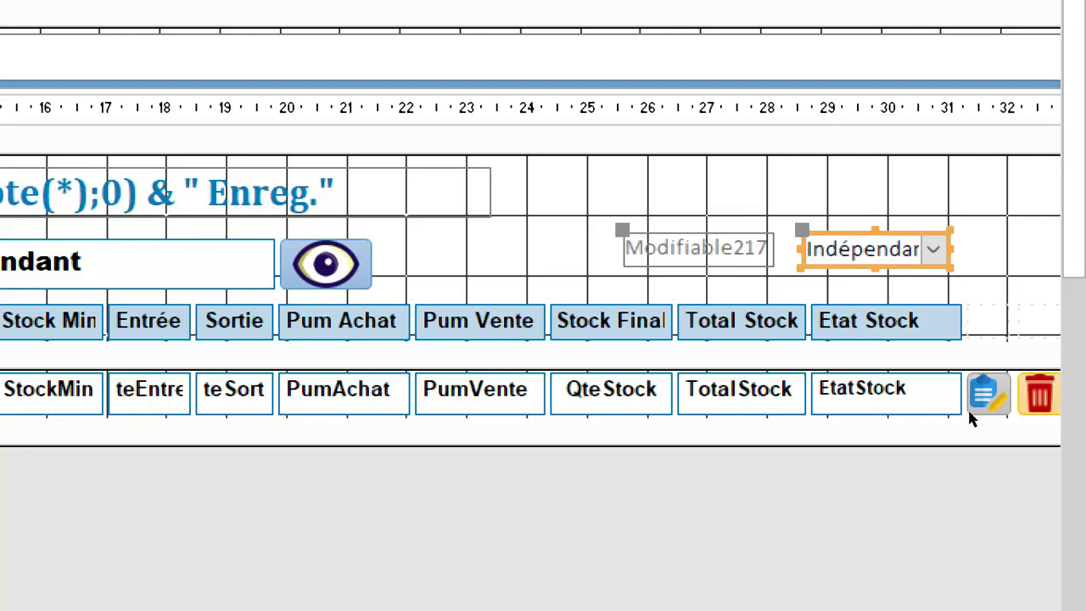
Copy the EtatStock field's formatting onto the new combo box with the format painter.
left_click(952, 404)
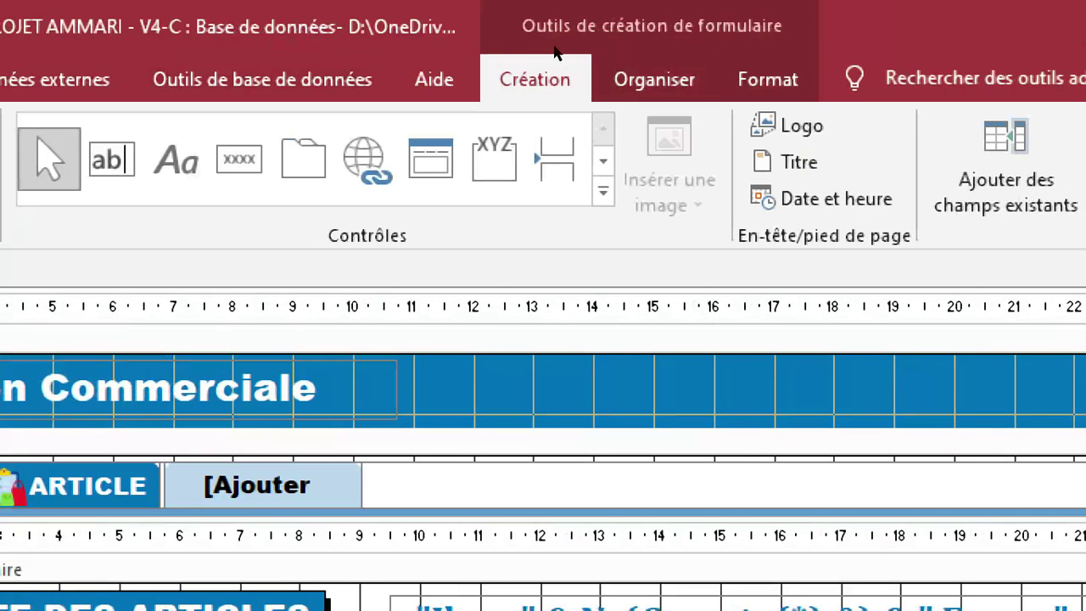
left_click(767, 81)
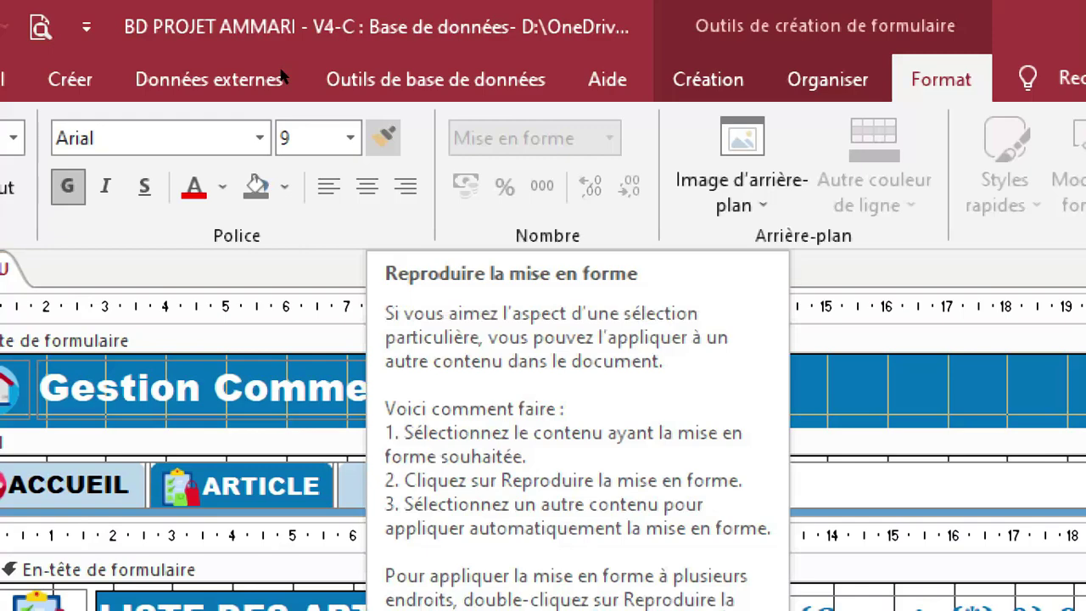
left_click(383, 138)
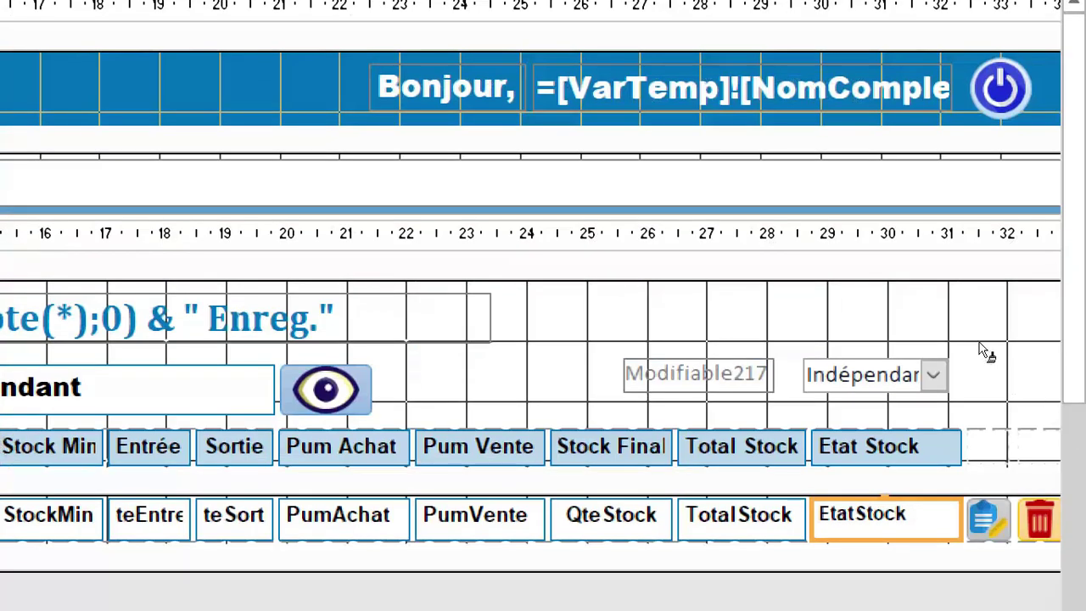
left_click(908, 374)
left_click(912, 373)
left_click(1046, 340)
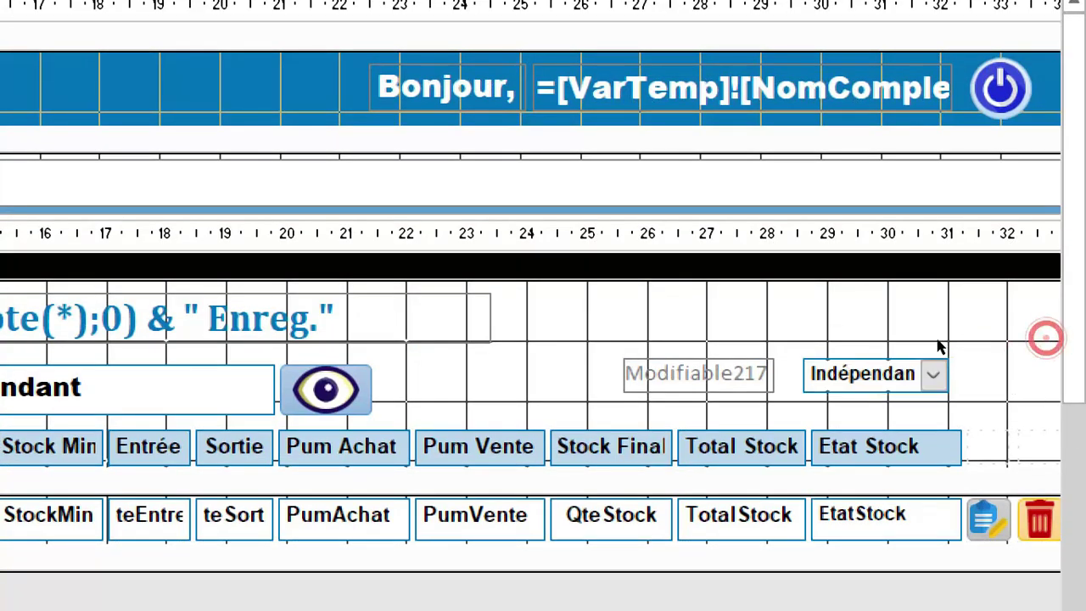
Copy the Total Stock header label's formatting onto the new combo box's label.
left_click(699, 375)
left_click(741, 447)
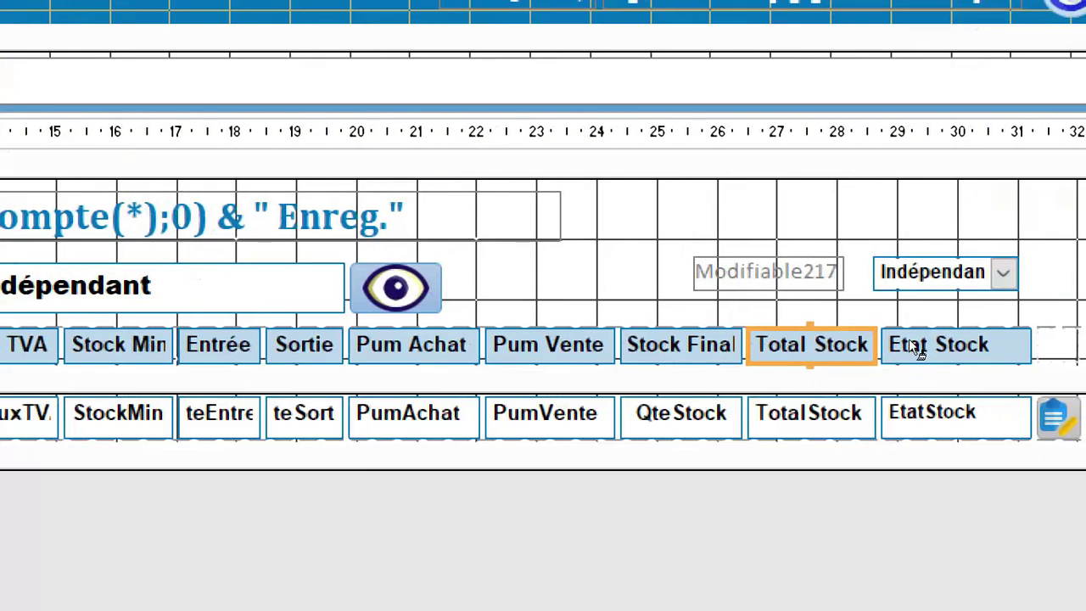
left_click(909, 339)
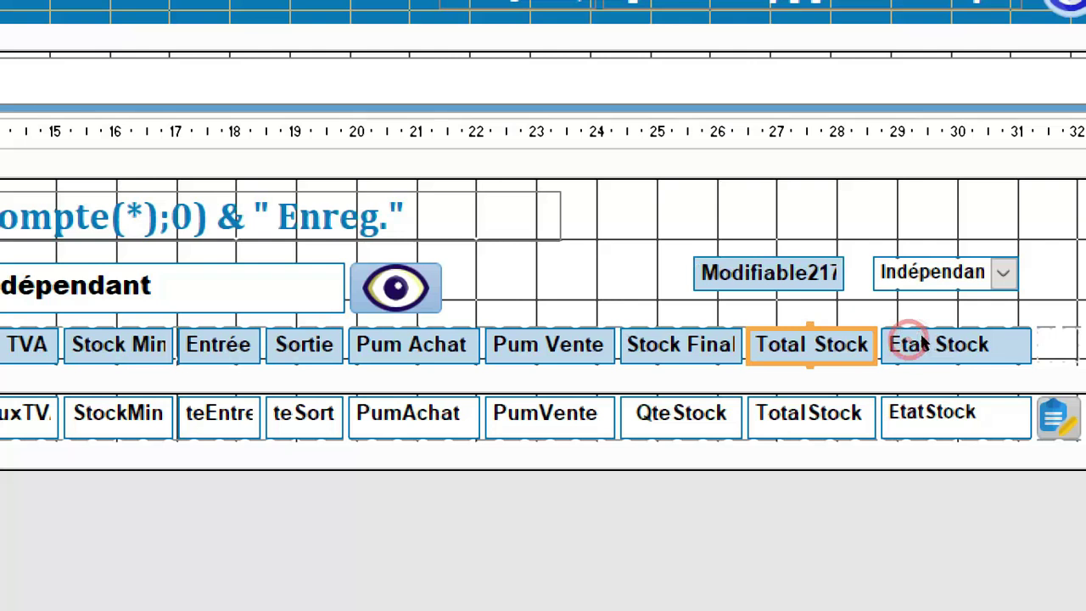
Set the caption of the combo box's label to "Filtrer Etat Stock".
left_click(919, 335)
left_click_drag(924, 337, 814, 325)
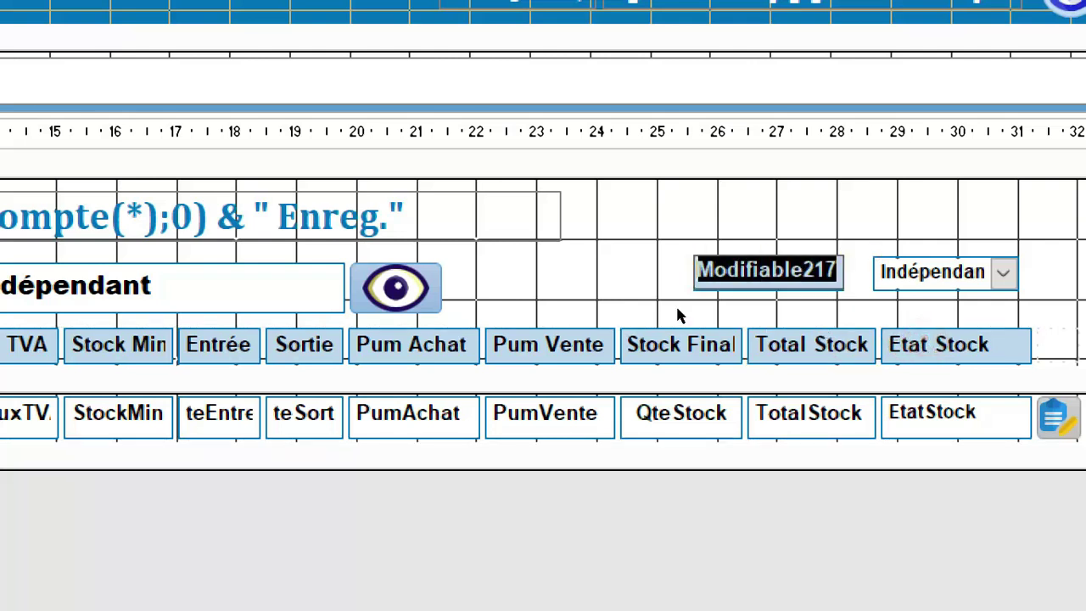
type("Filtre")
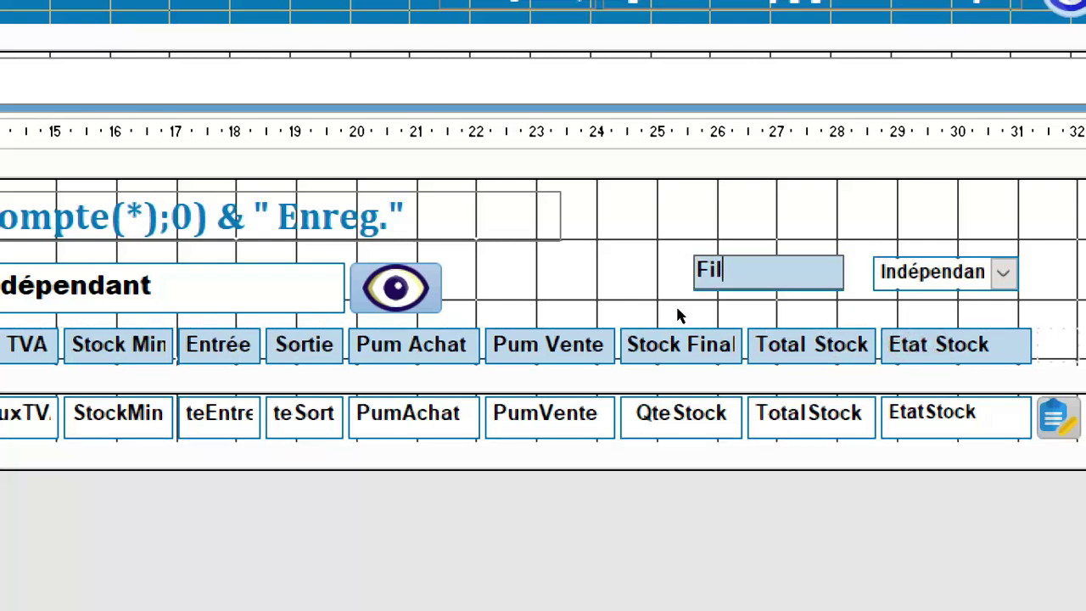
type("r Etat Stock")
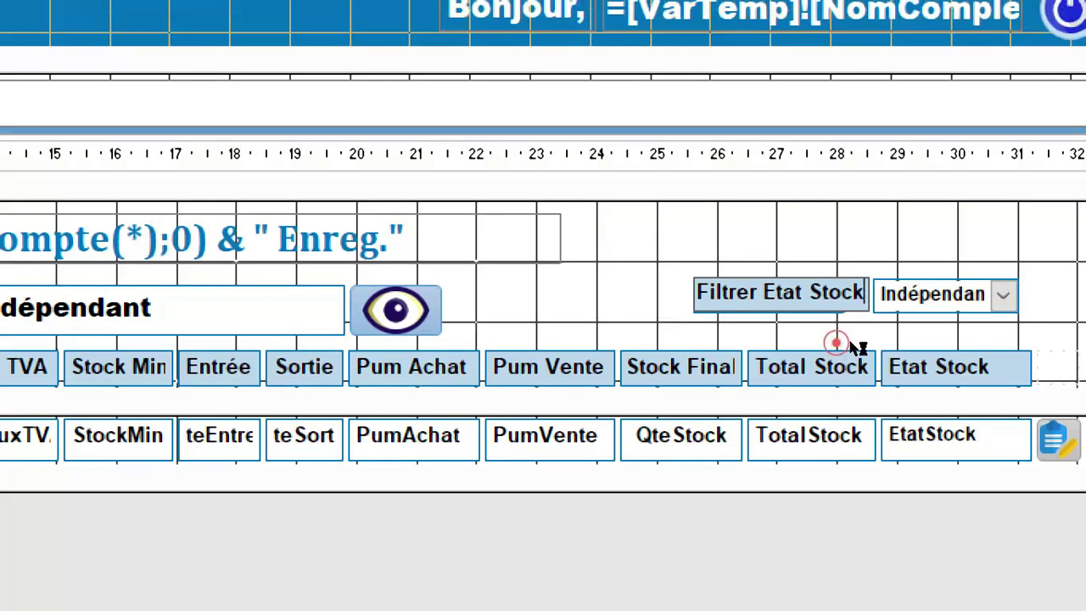
key("Return")
Shift the combo box slightly right and extend its label so the two sit side by side above the Etat Stock column.
left_click(875, 341)
left_click(872, 343)
left_click(995, 337)
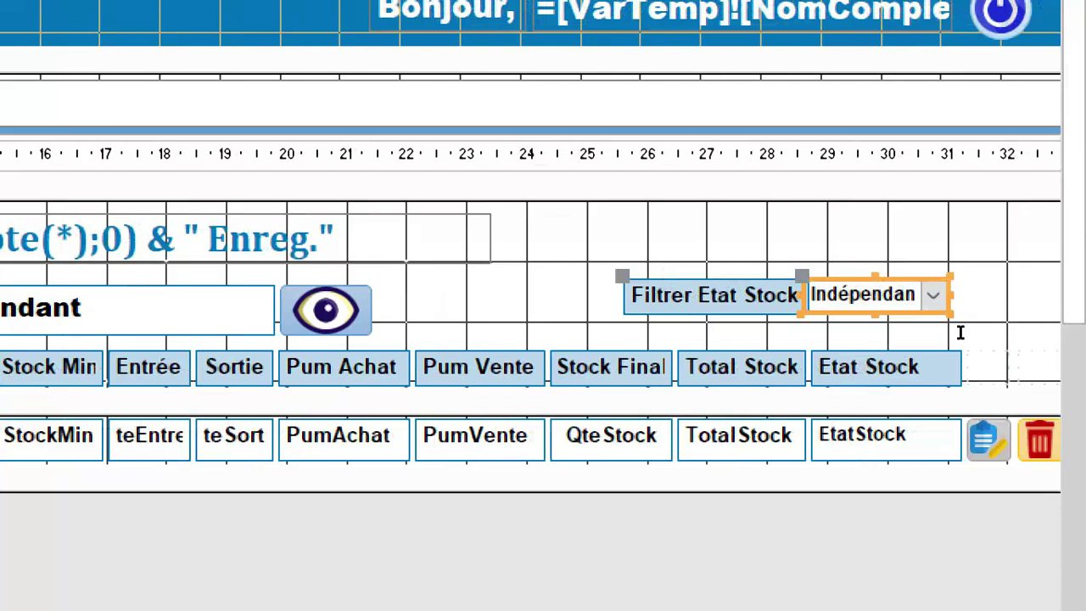
left_click_drag(945, 332, 955, 332)
left_click(1035, 338)
left_click(1015, 341)
left_click(918, 341)
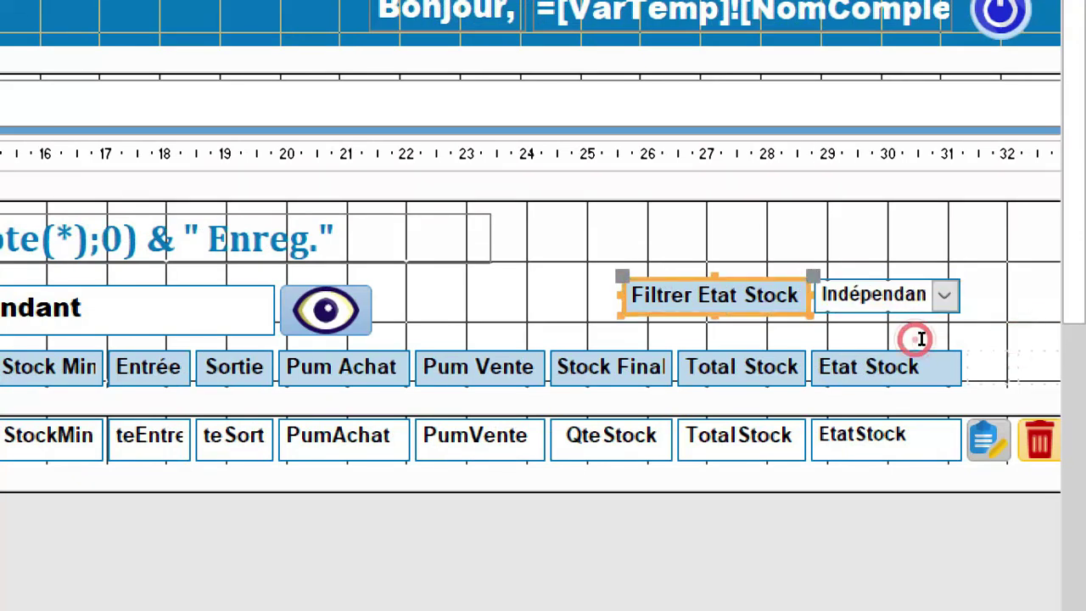
Apply the stacked layout (Empilé) to the filter label and combo box together.
left_click_drag(850, 330, 977, 351)
right_click(976, 350)
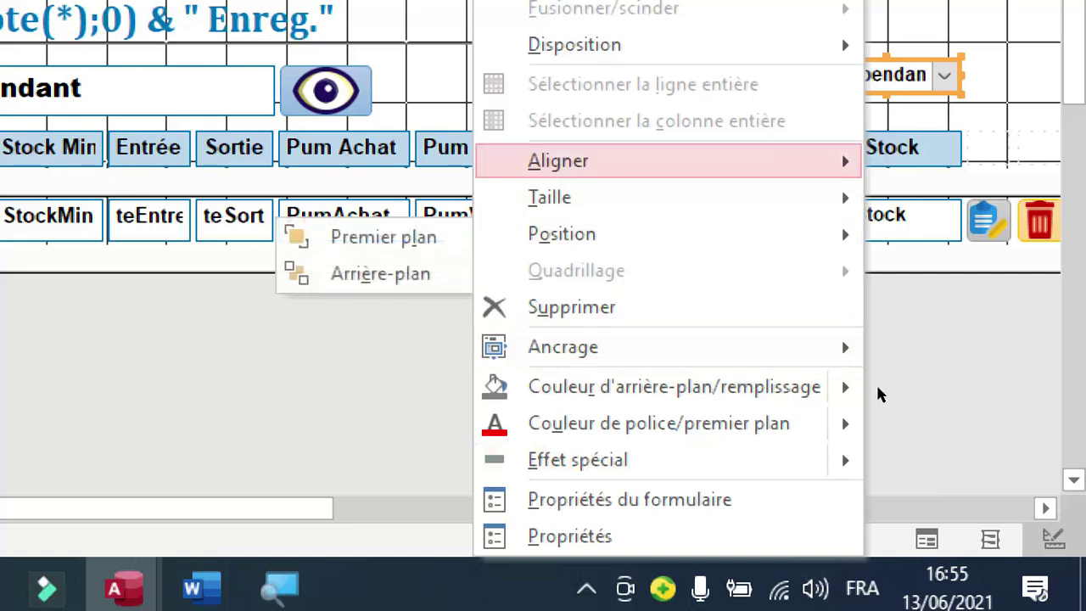
left_click(645, 44)
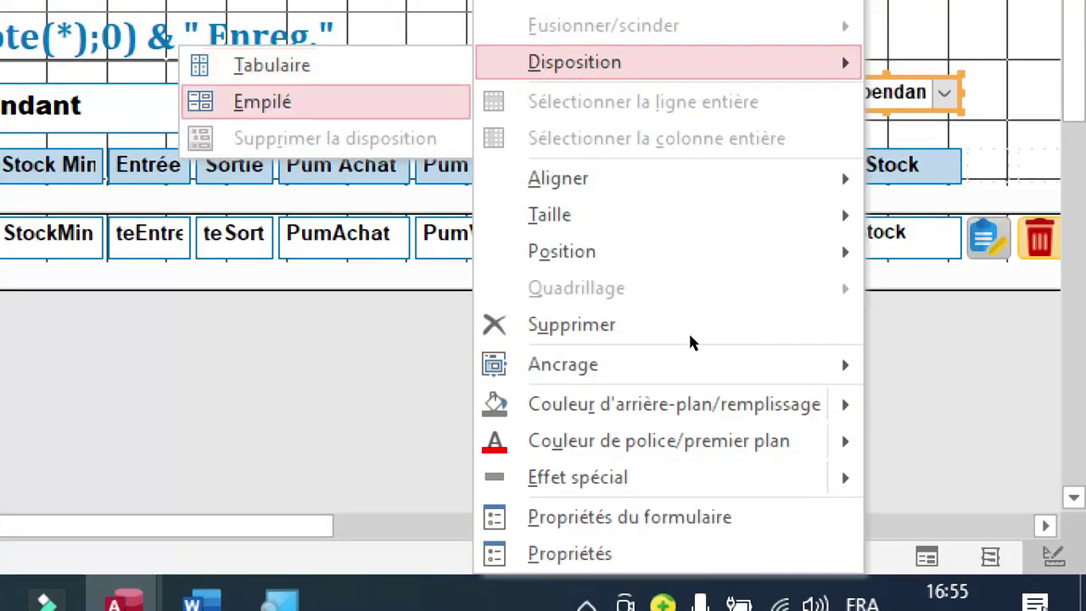
left_click(326, 101)
Widen the filter combo box and line up the pair's outer edge with the Etat Stock column.
left_click(1030, 318)
left_click(990, 336)
left_click_drag(1004, 338, 1024, 337)
left_click(1050, 330)
Append a colon to the filter label so its caption reads "Filtrer Etat Stock :".
left_click(906, 340)
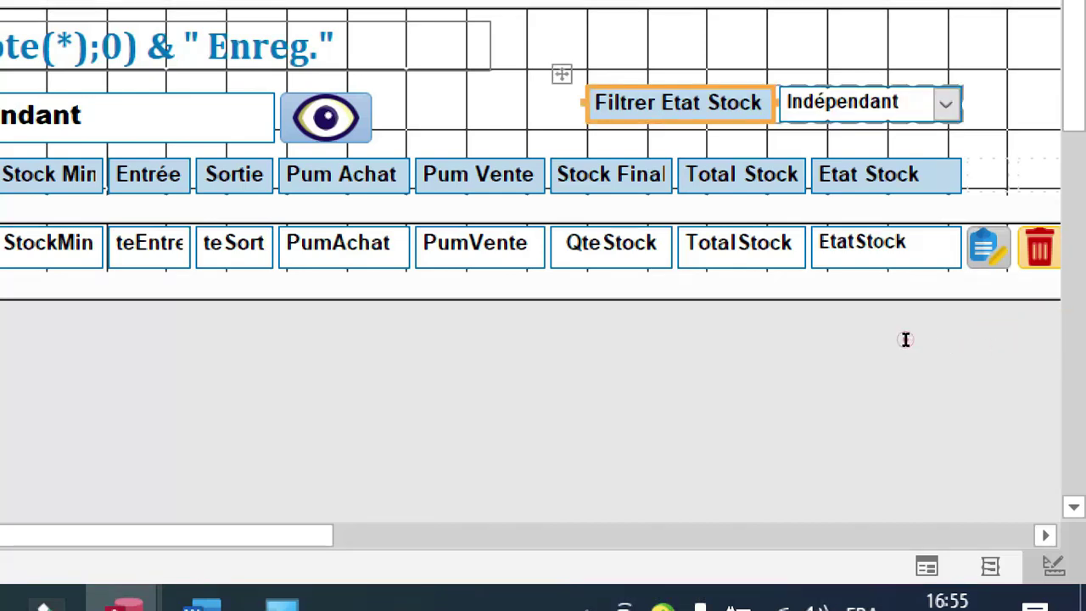
left_click(926, 341)
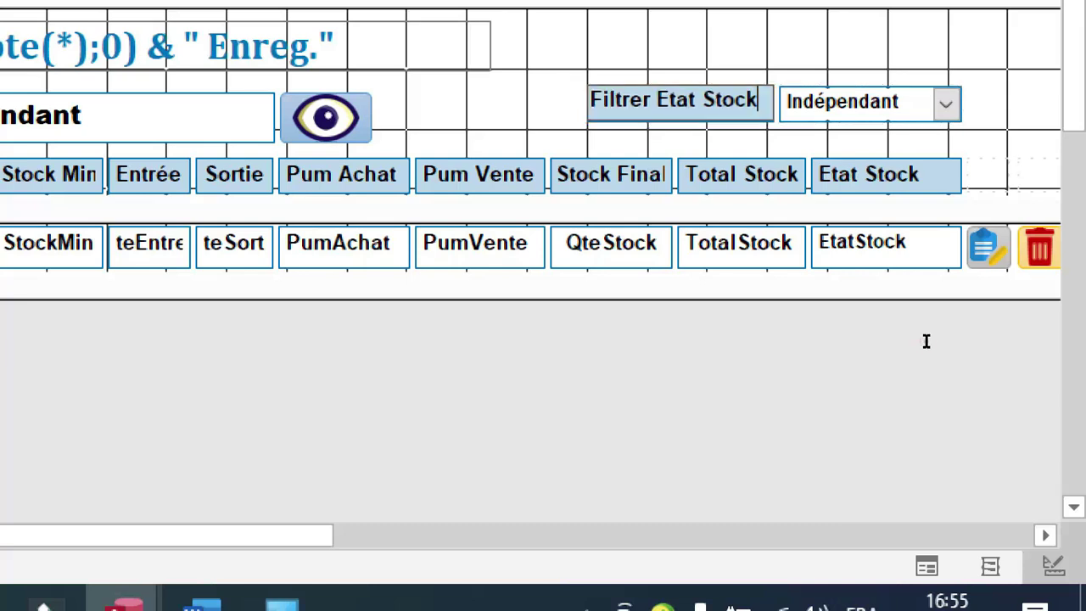
type(":")
left_click(1052, 340)
left_click(999, 344)
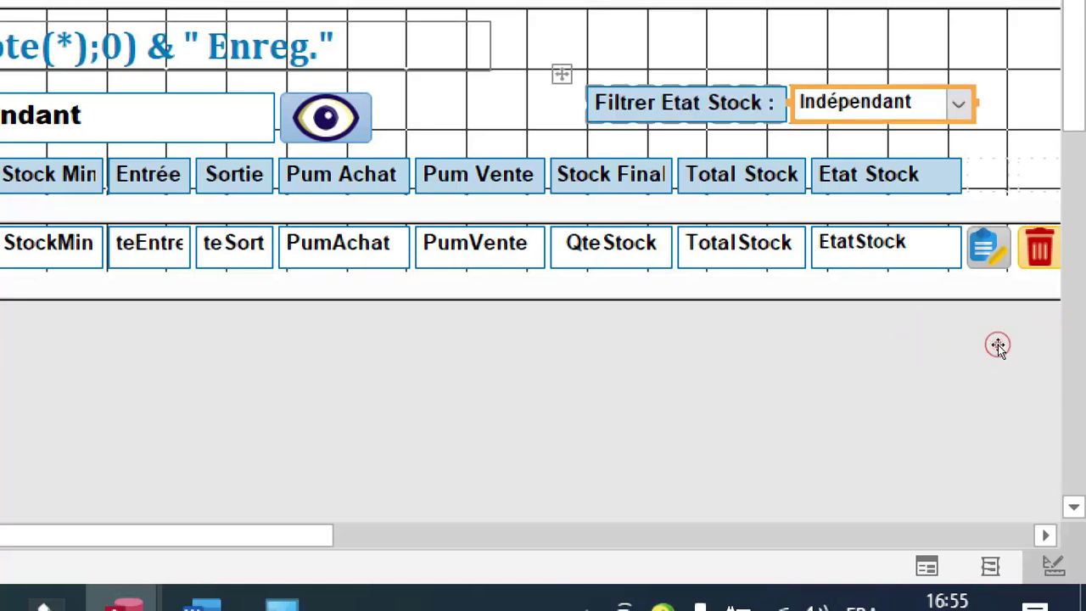
Move the filter label and combo box slightly left and down, level with the search field.
left_click_drag(999, 347, 981, 354)
left_click(1036, 323)
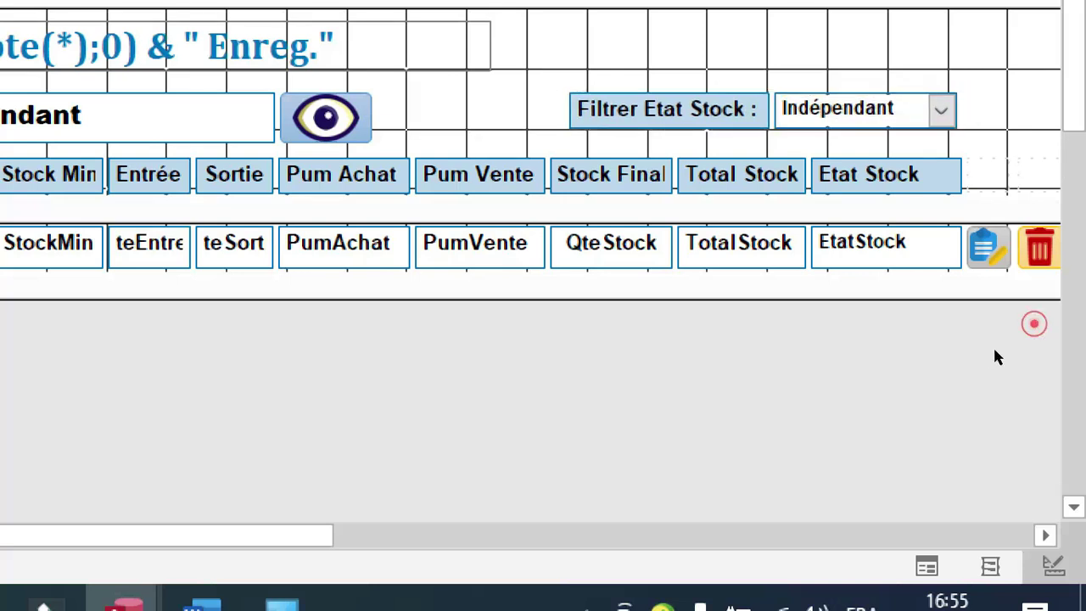
left_click(1007, 347)
left_click(1035, 339)
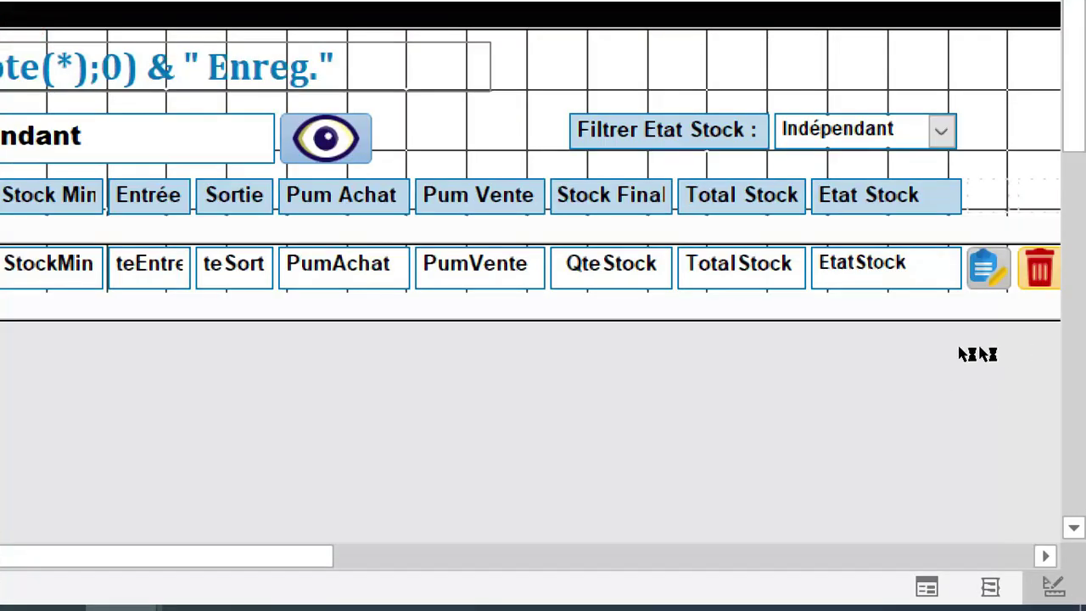
Open the filter combo box's properties and set its name to txtFiltreEtatStock.
right_click(891, 132)
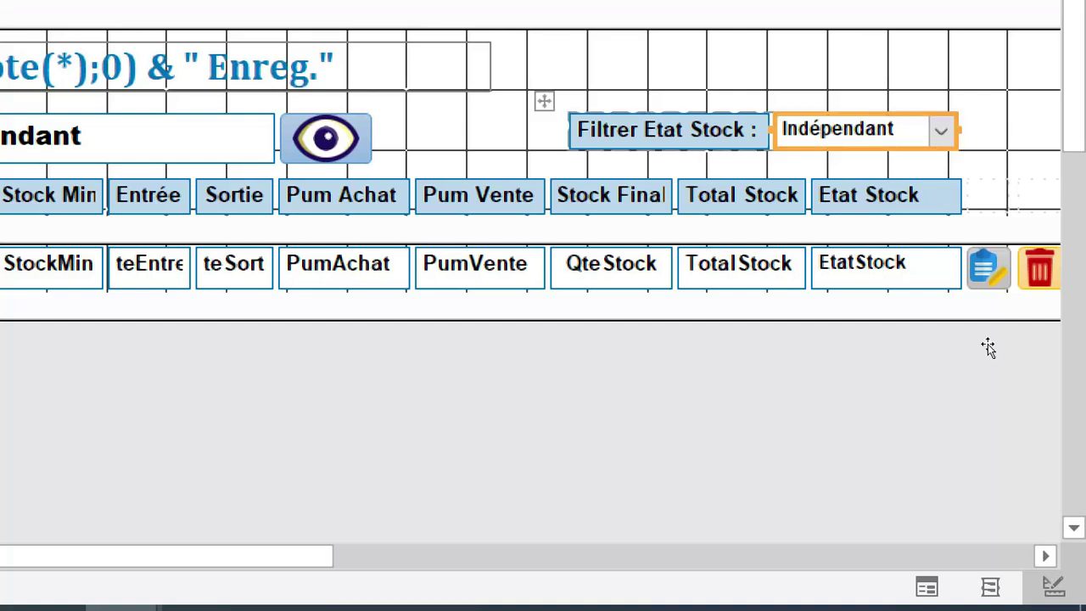
left_click(898, 132)
left_click(1033, 339)
left_click(1004, 344)
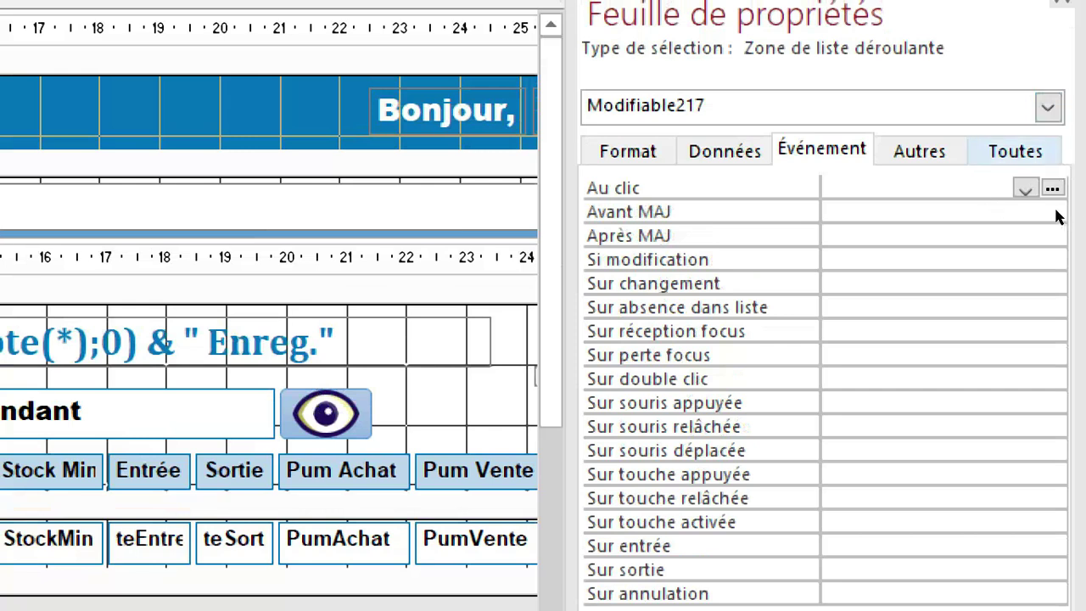
left_click(1022, 152)
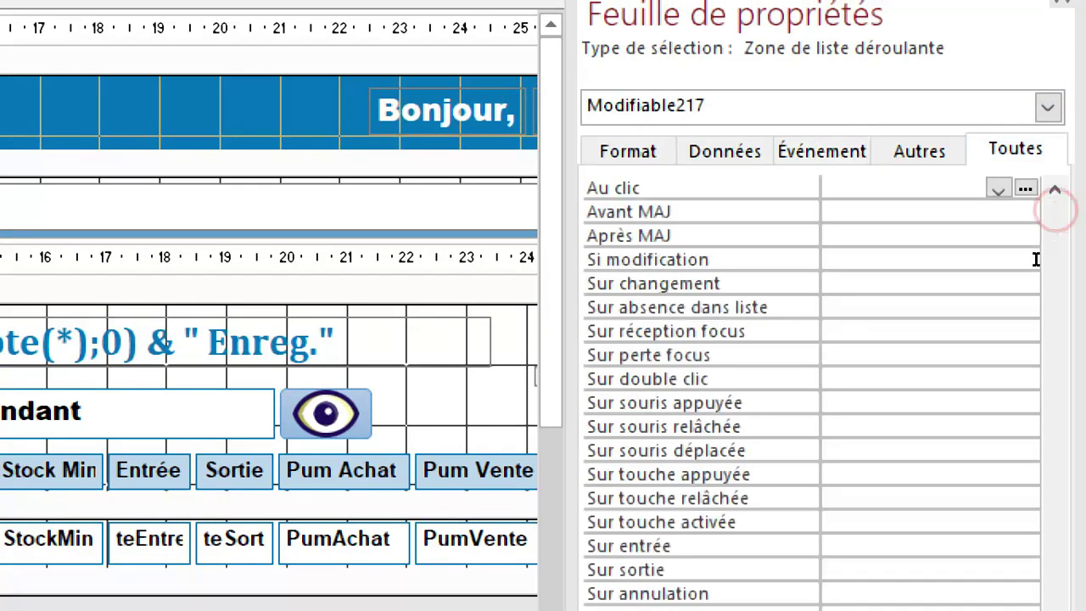
scroll(1035, 253, "up", 15)
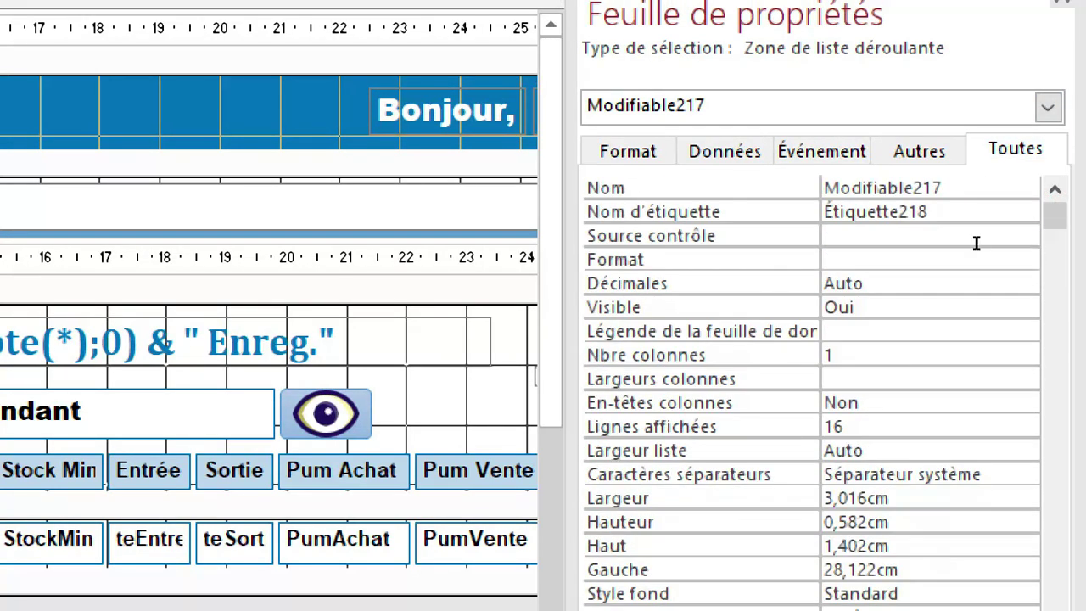
left_click(920, 236)
type("txtFiltre")
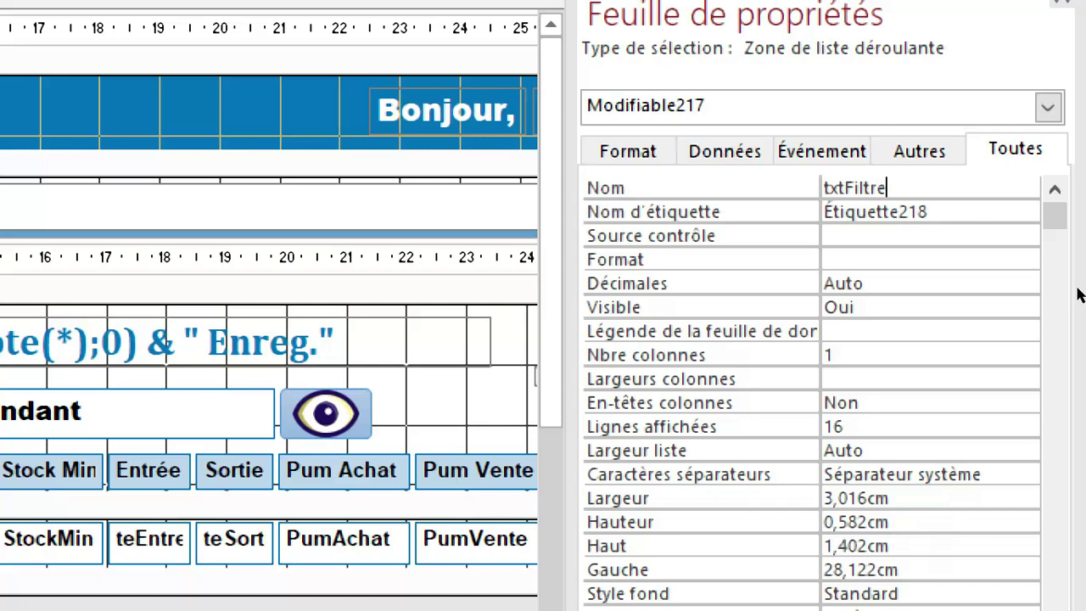
type("EtatStock")
key("Return")
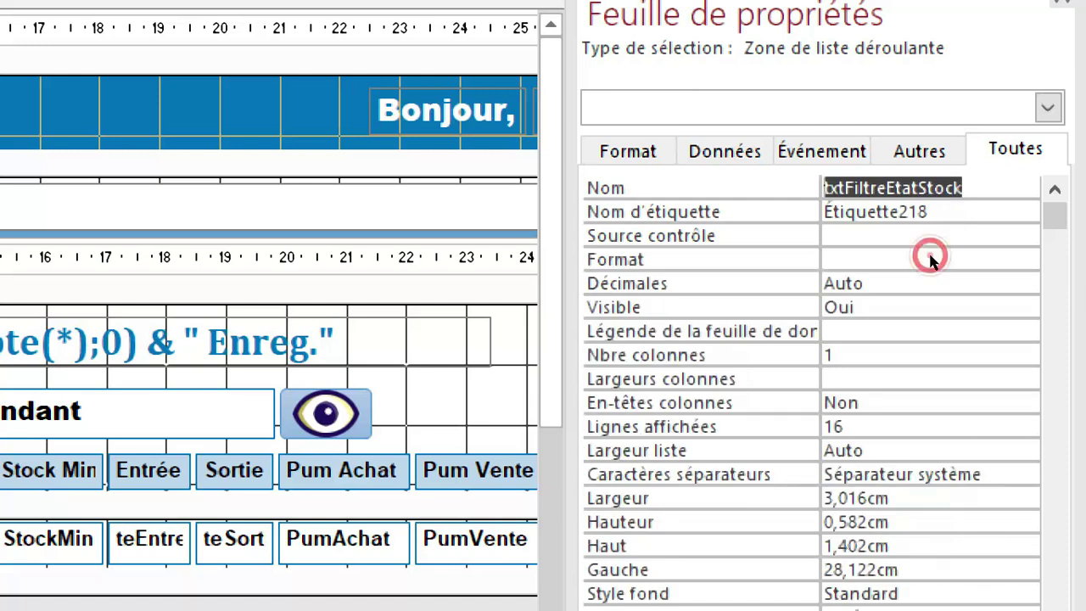
Set the row source type of the txtFiltreEtatStock combo box to Liste valeurs.
double_click(907, 209)
left_click(910, 215)
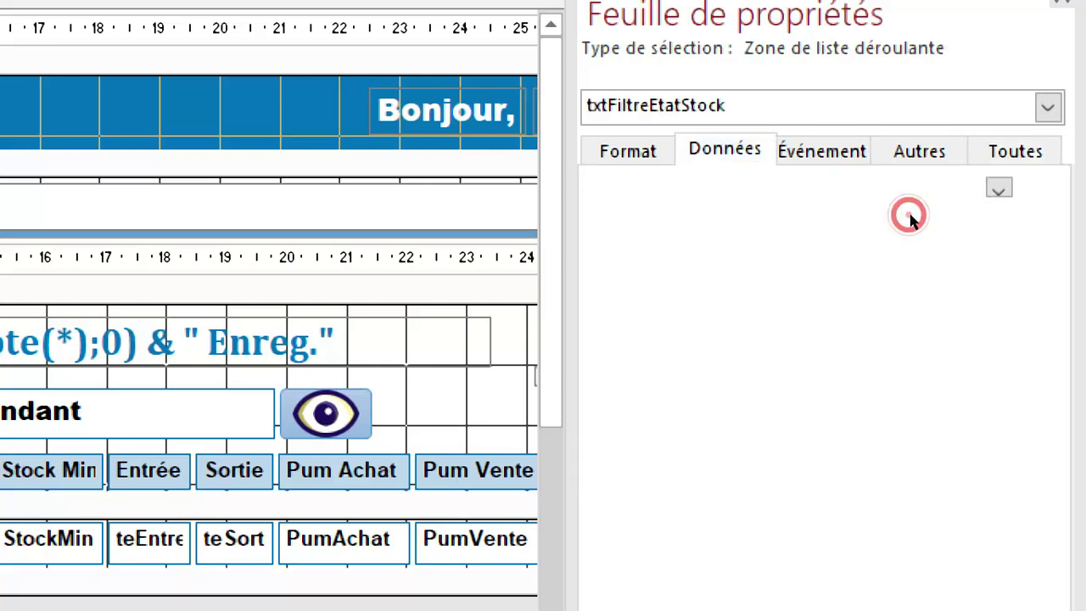
left_click(914, 258)
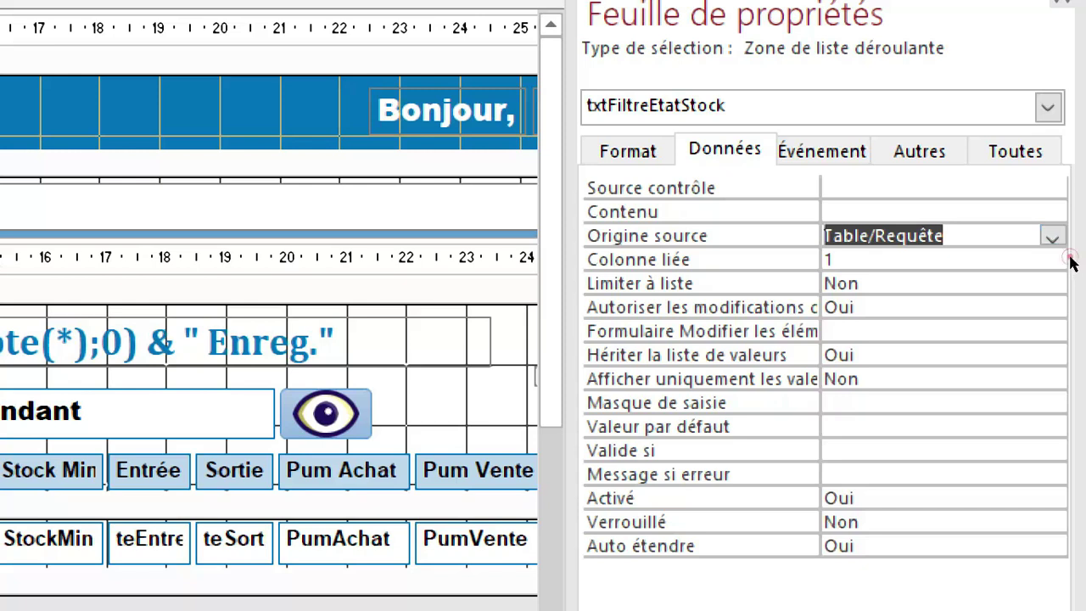
left_click(1053, 237)
left_click(1004, 283)
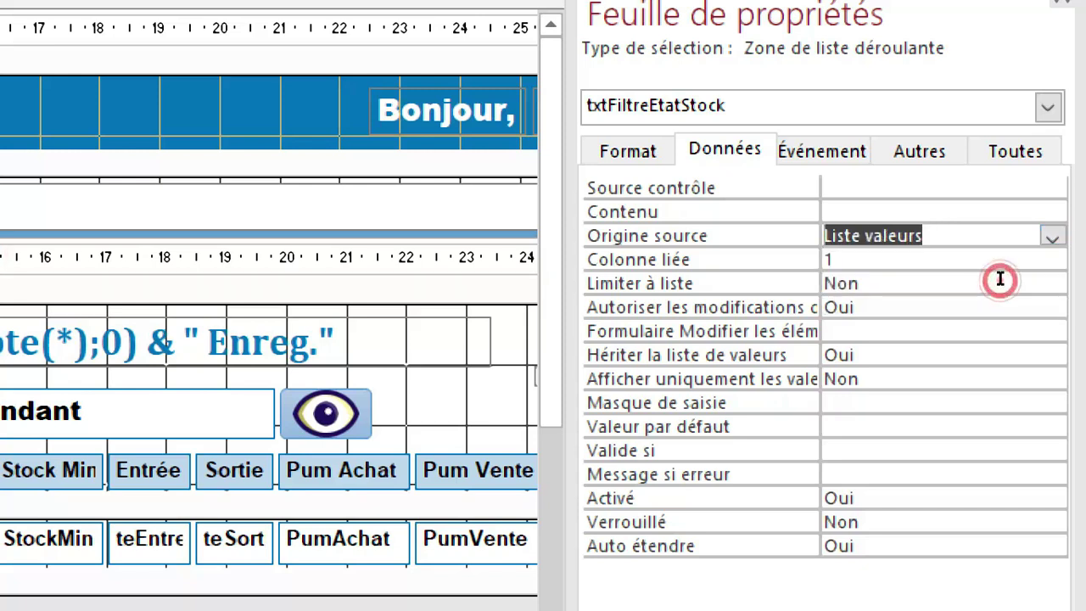
Define the combo box's list items as Disponible, Non disponible, Commandez-le and Non appliqué.
left_click(925, 237)
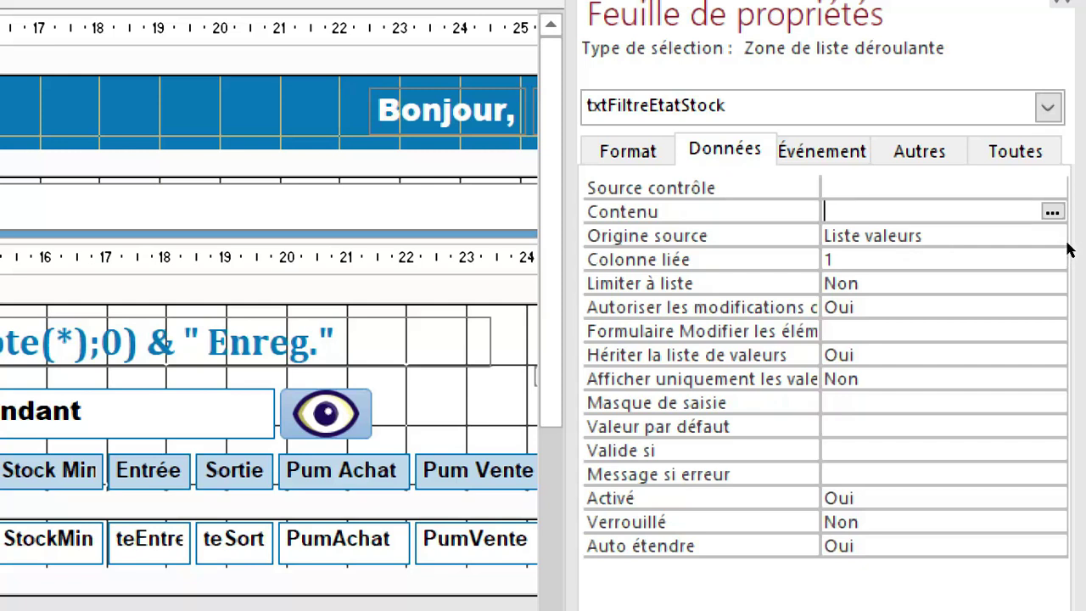
left_click(1053, 214)
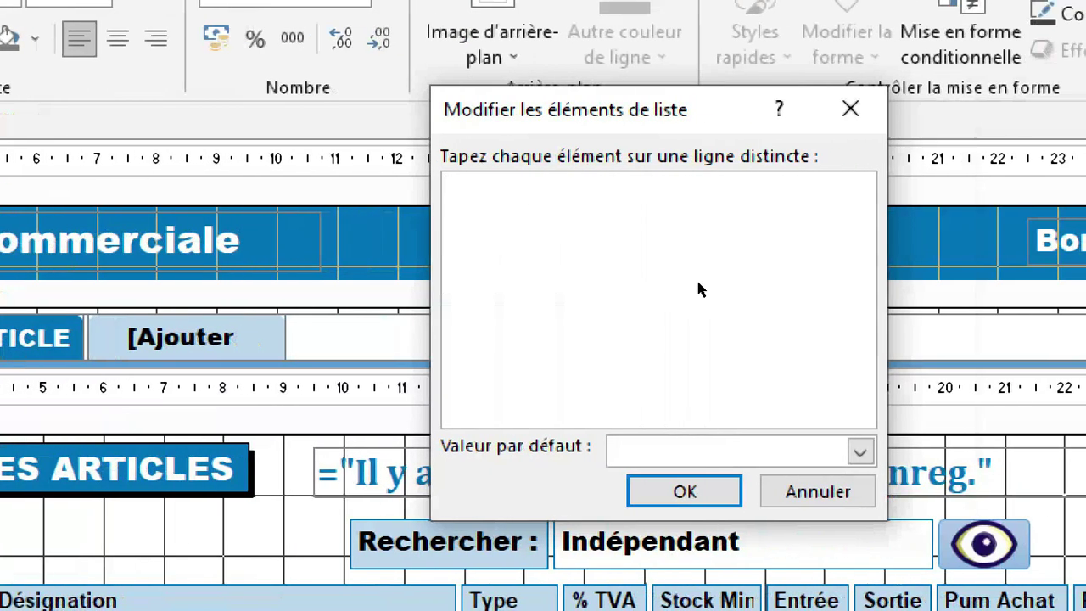
type("Disponible")
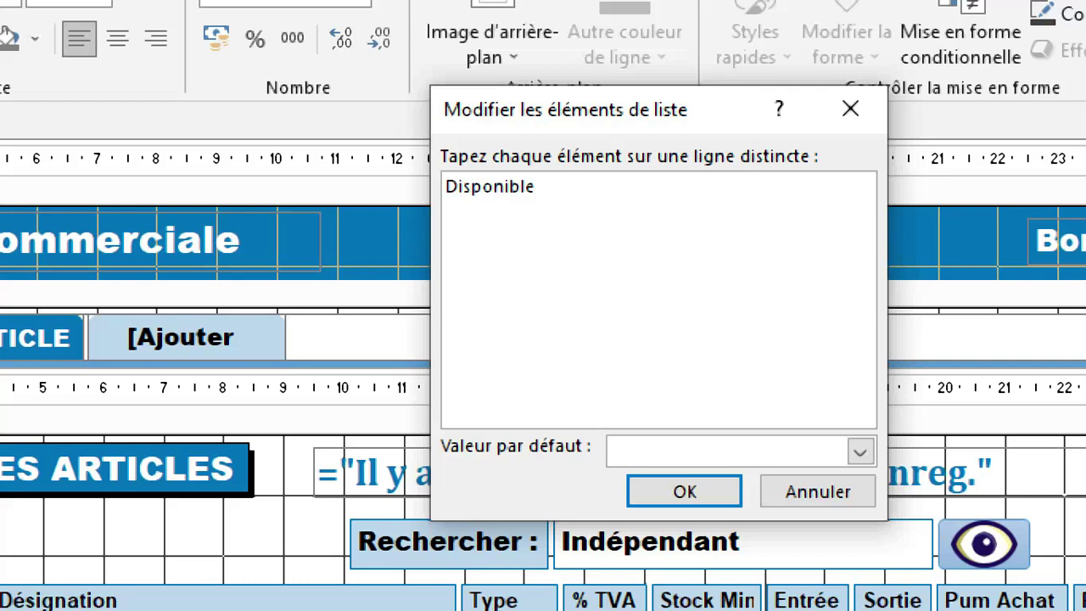
type("Non ")
type("D")
type("disp")
type("onible")
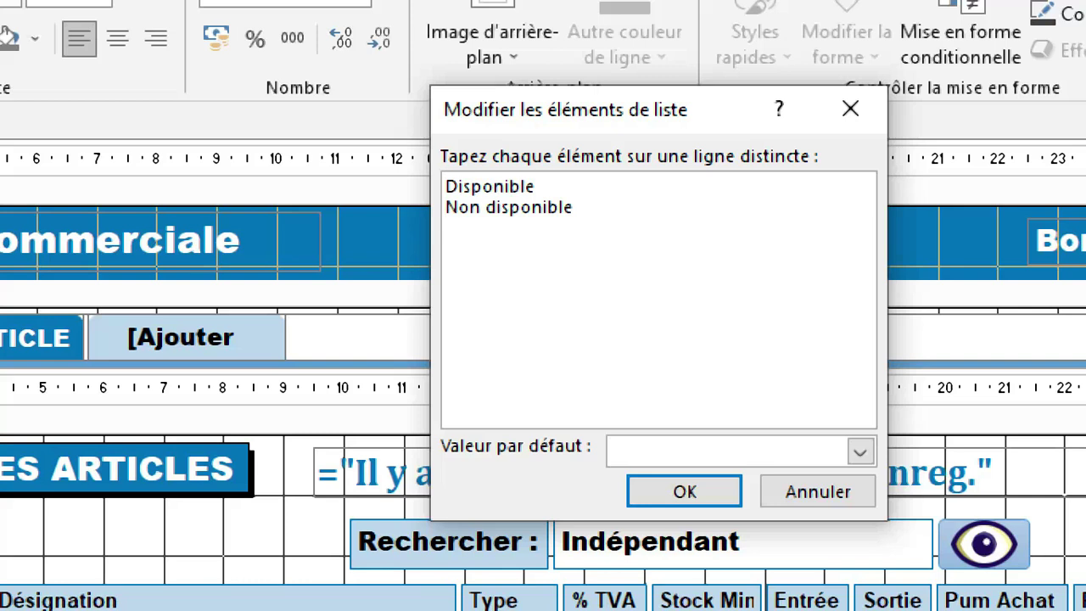
type("Commandez-le")
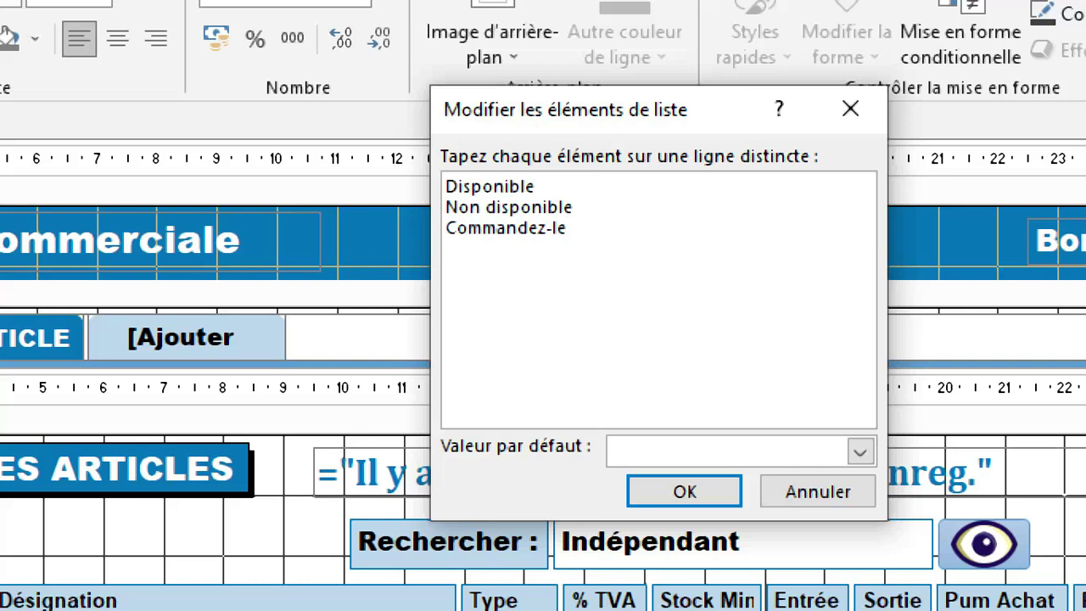
type("on appliqué")
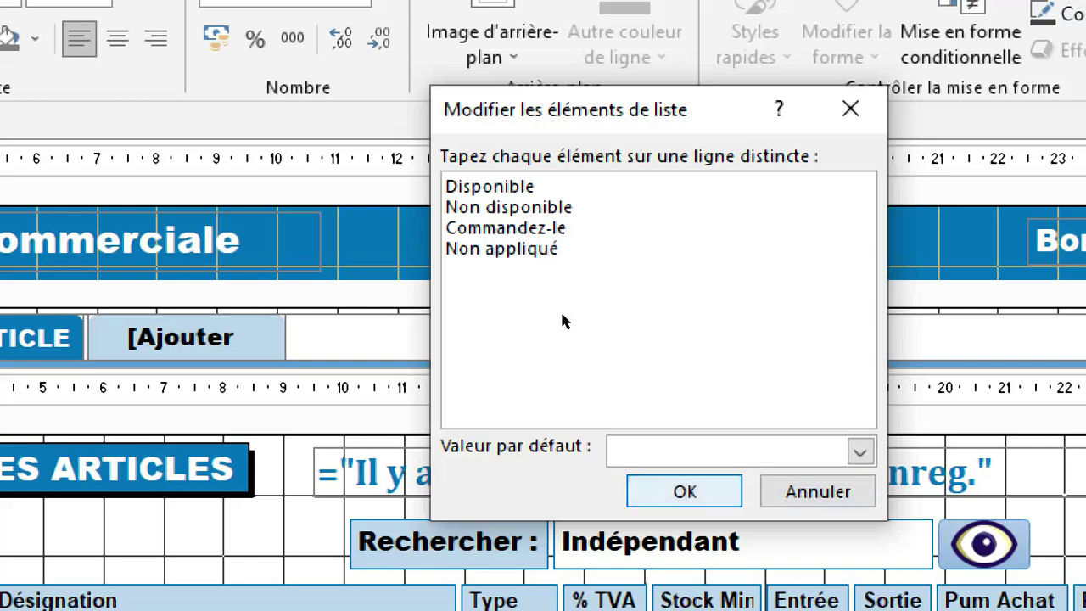
left_click(684, 492)
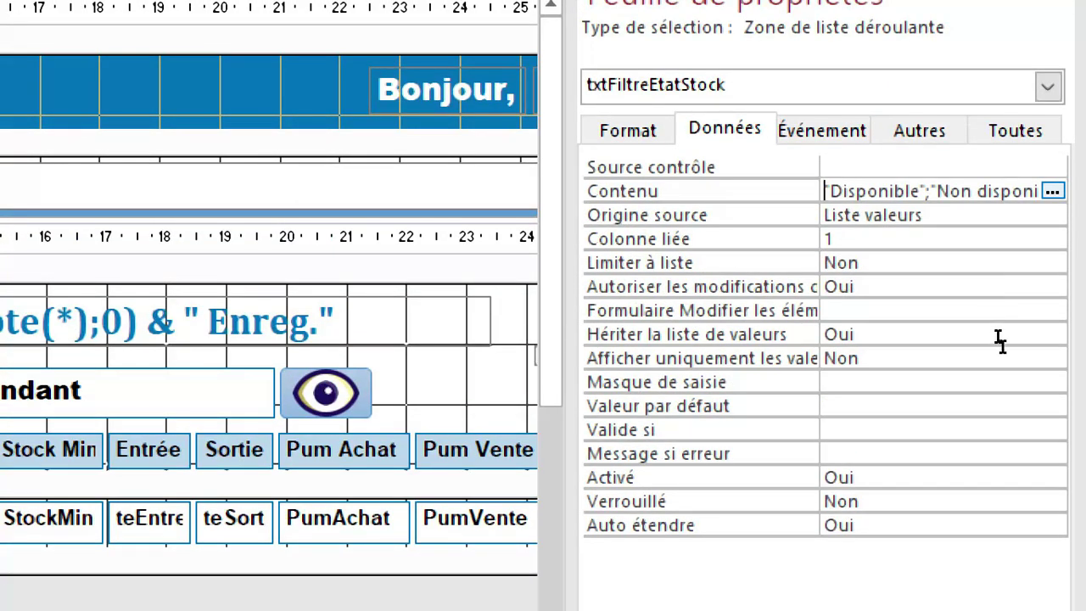
Set the combo box's default value to Disponible and close its property sheet.
left_click(912, 356)
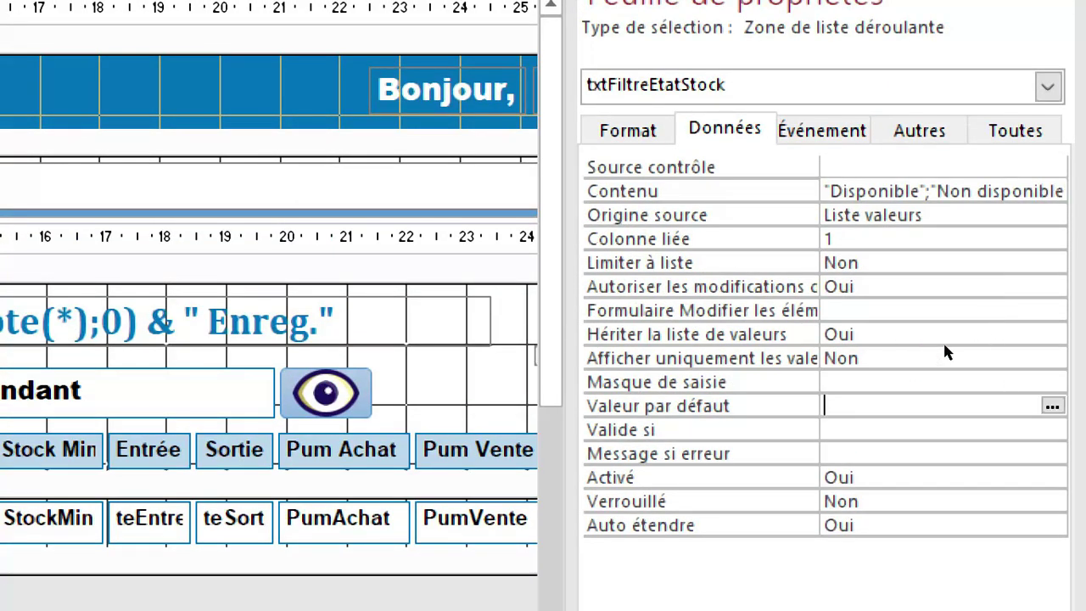
type("Dispobi")
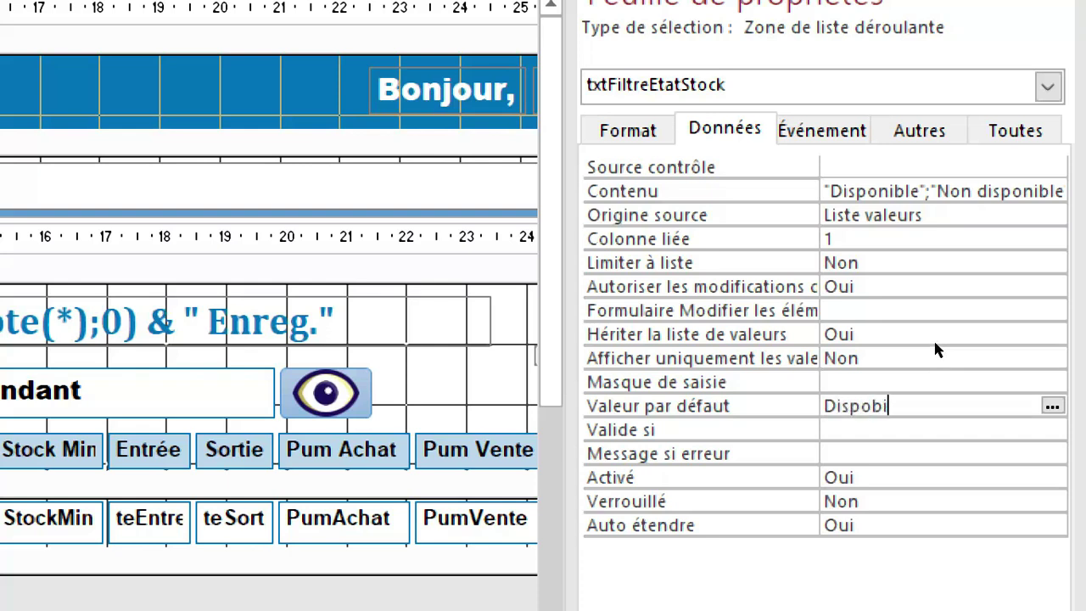
key("BackSpace")
key("BackSpace")
type("nible")
key("Return")
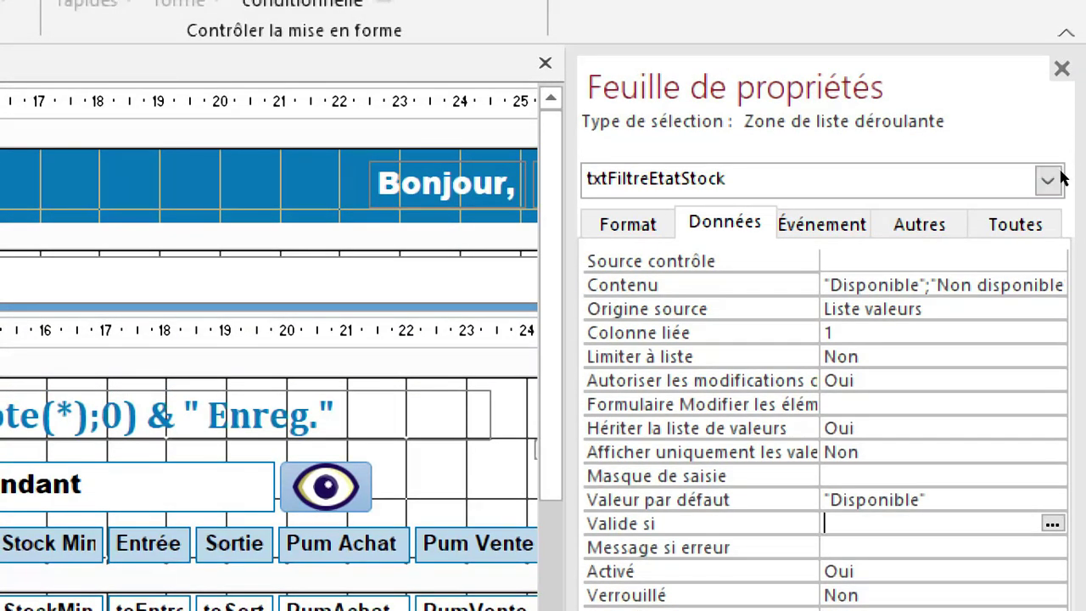
left_click(1061, 68)
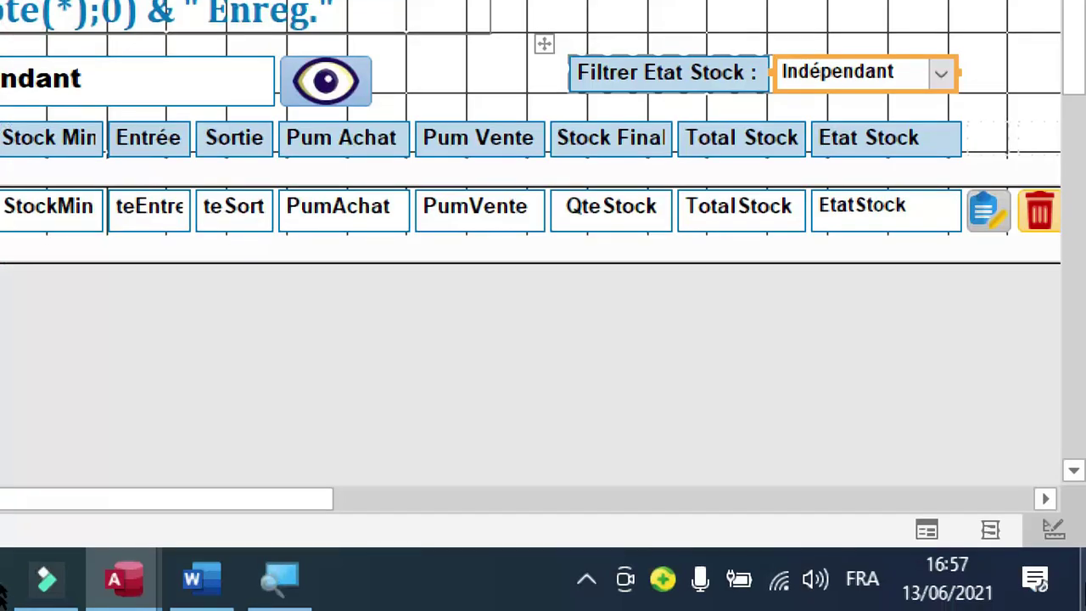
Test the stock filter in Form view on the ARTICLE page with the Non disponible, Commandez-le and Non appliqué options.
left_click(927, 529)
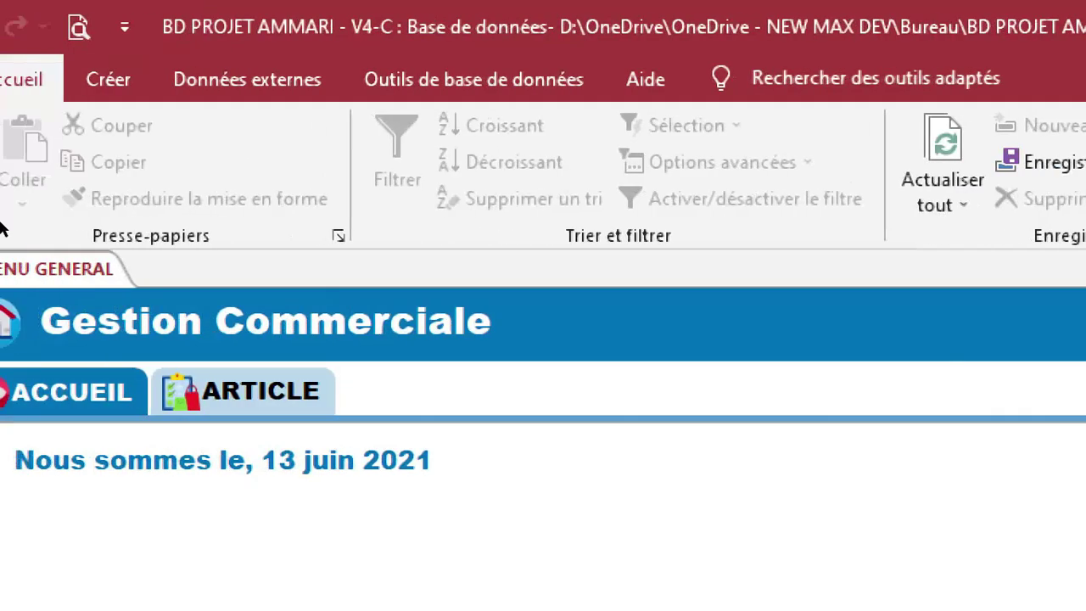
left_click(242, 391)
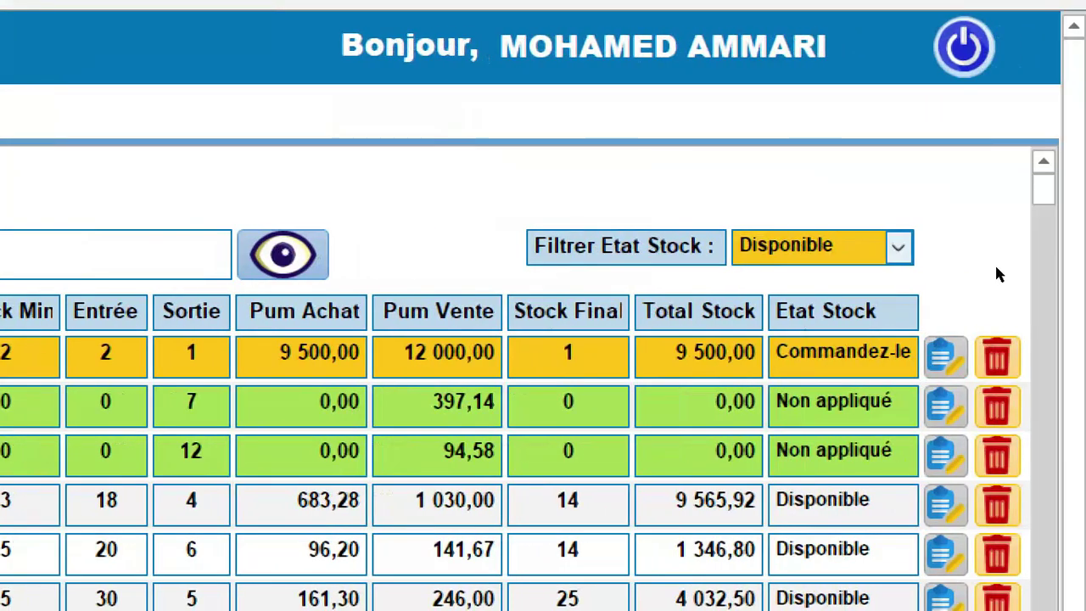
left_click(899, 249)
left_click(994, 261)
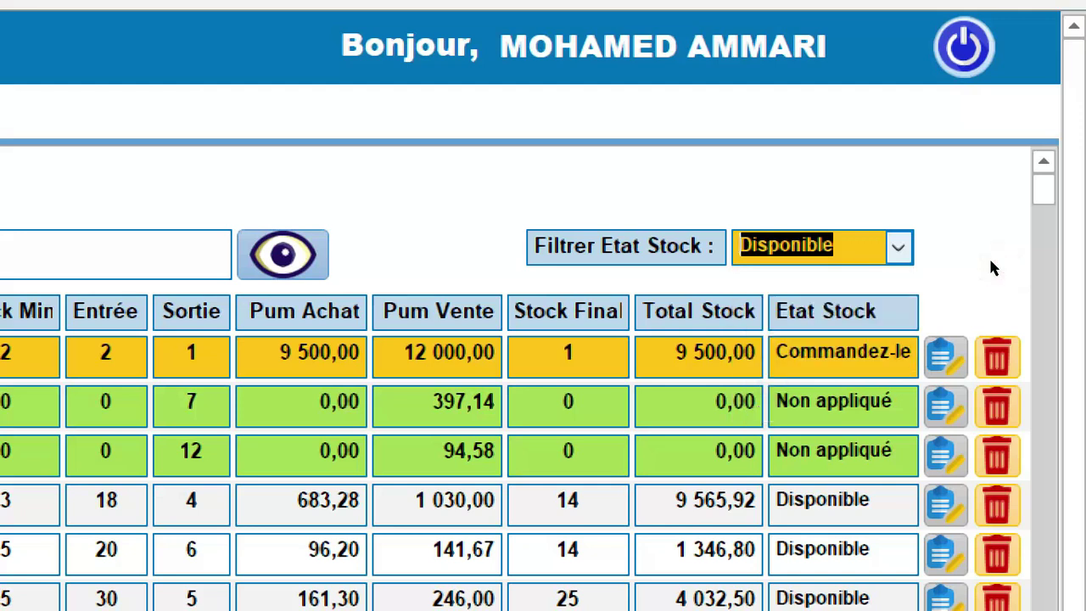
left_click(991, 261)
left_click(969, 289)
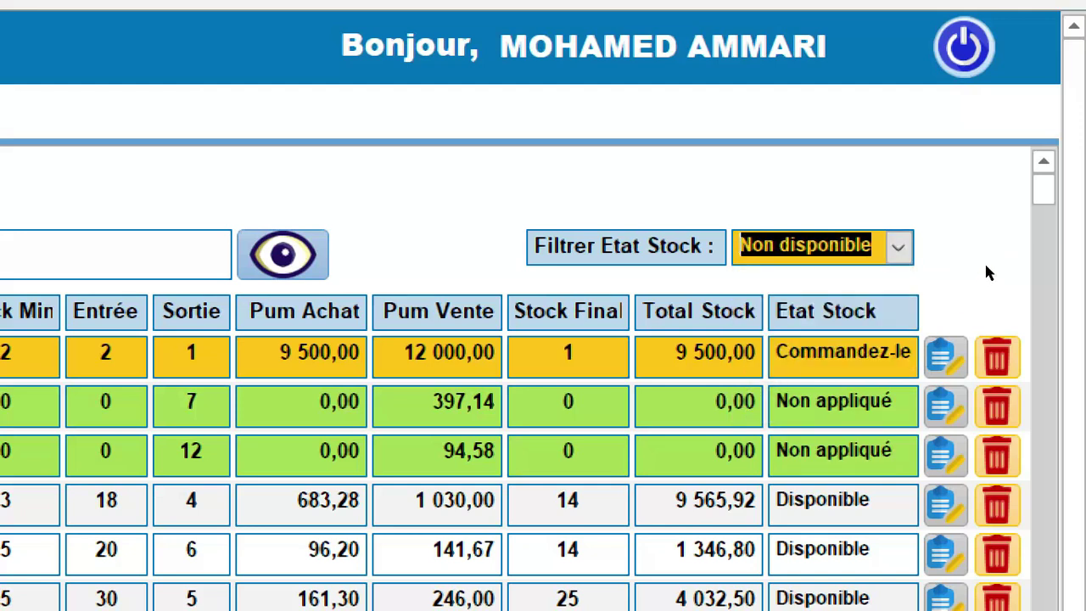
left_click(987, 264)
left_click(953, 299)
left_click(987, 264)
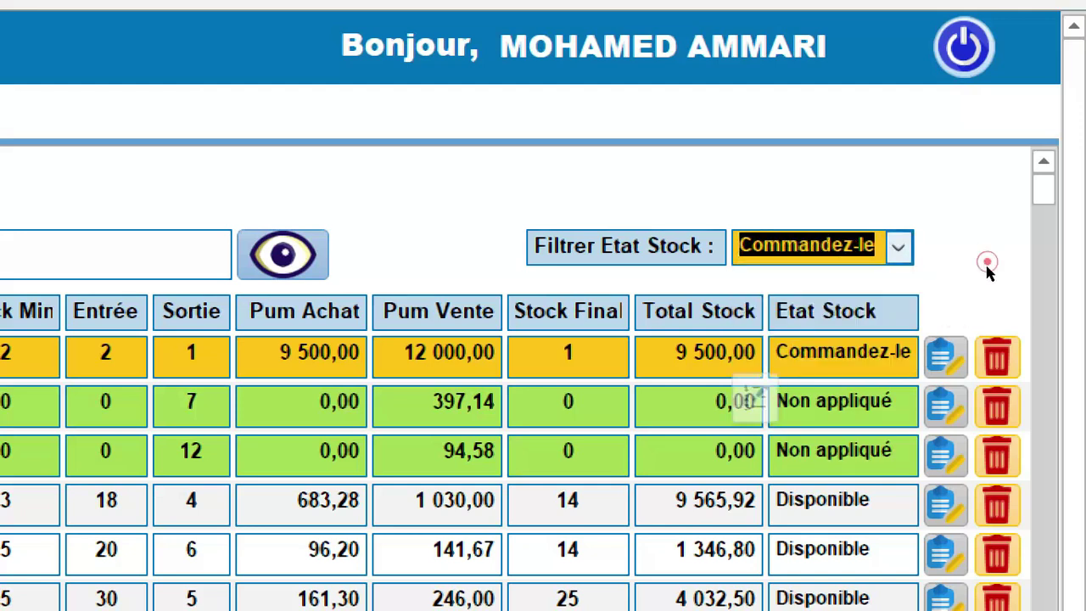
left_click(951, 303)
left_click(987, 265)
left_click(952, 307)
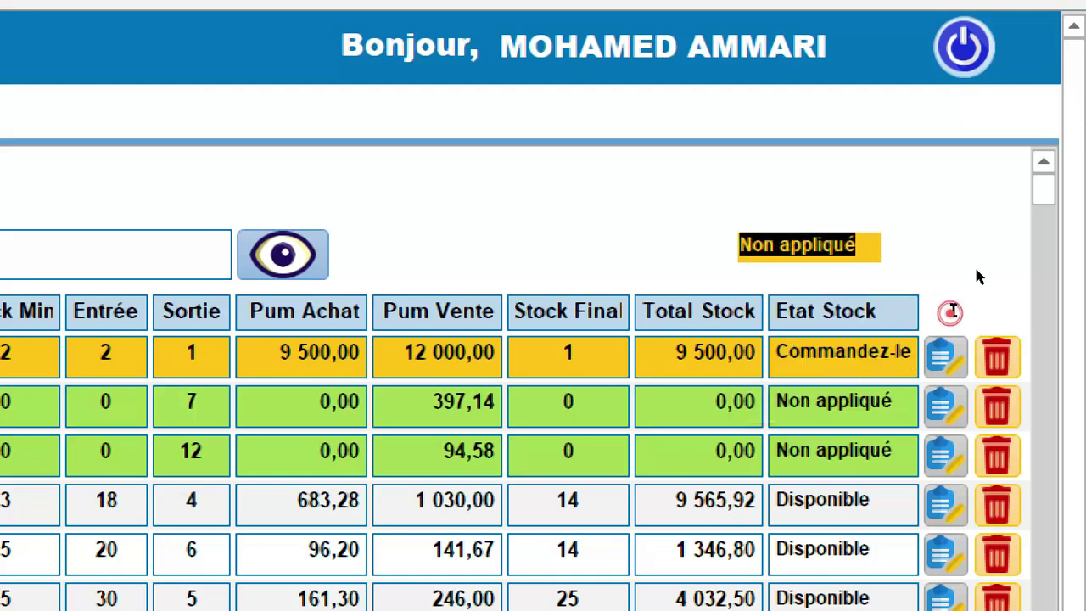
left_click(978, 263)
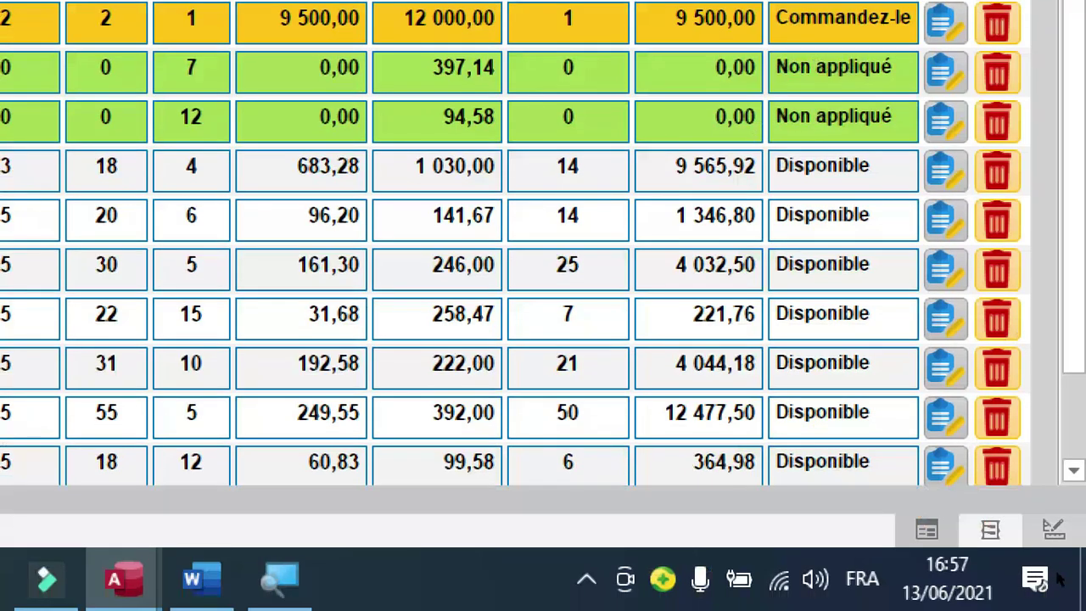
Delete the three conditional formatting rules of the filter combo box in Design view, return to Form view and save the form.
left_click(1052, 529)
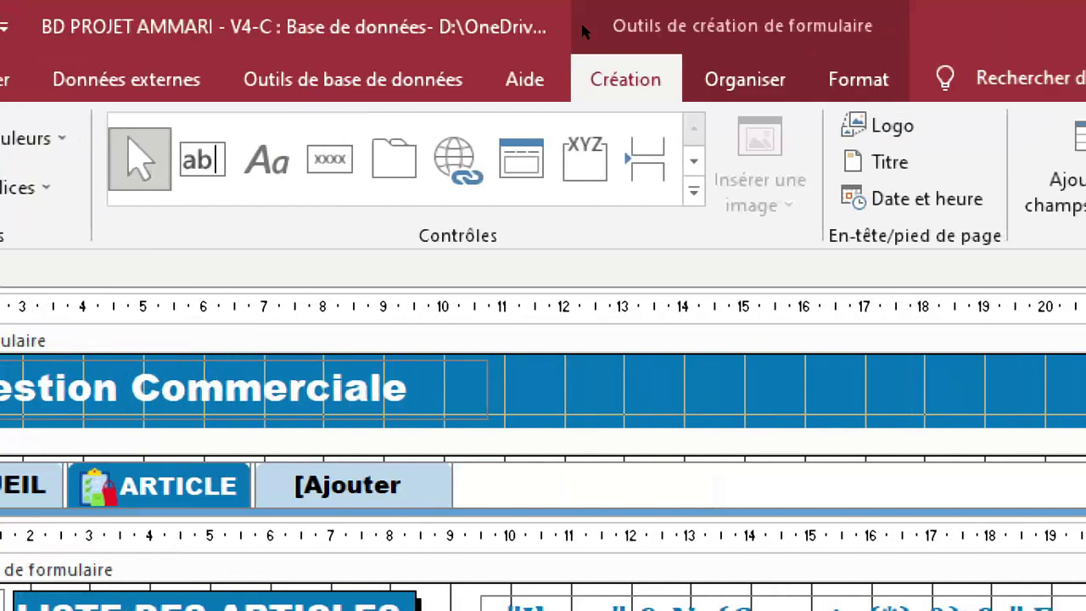
left_click(717, 76)
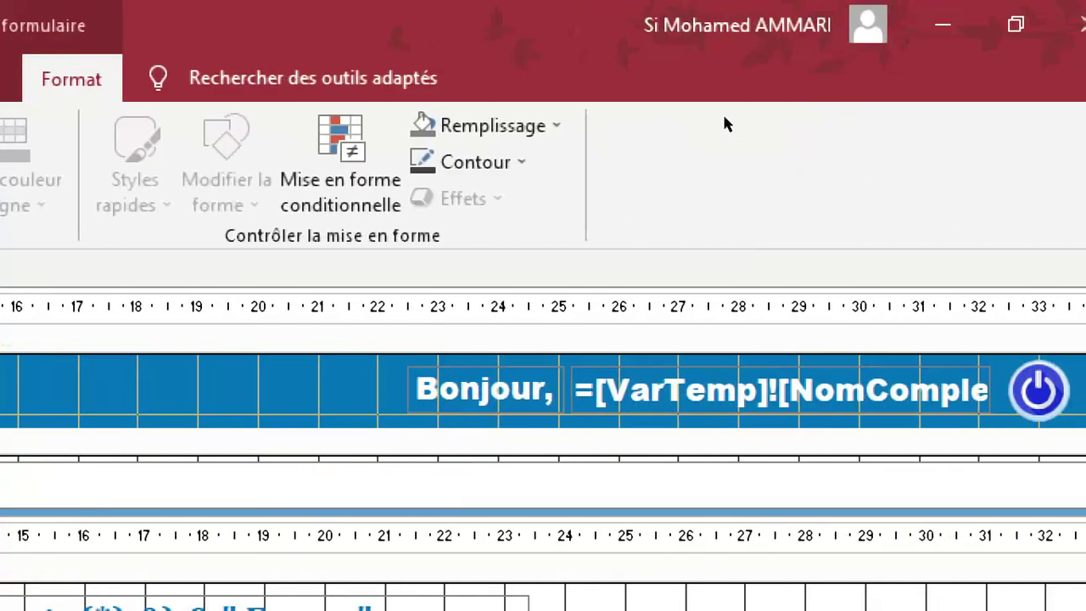
left_click(340, 163)
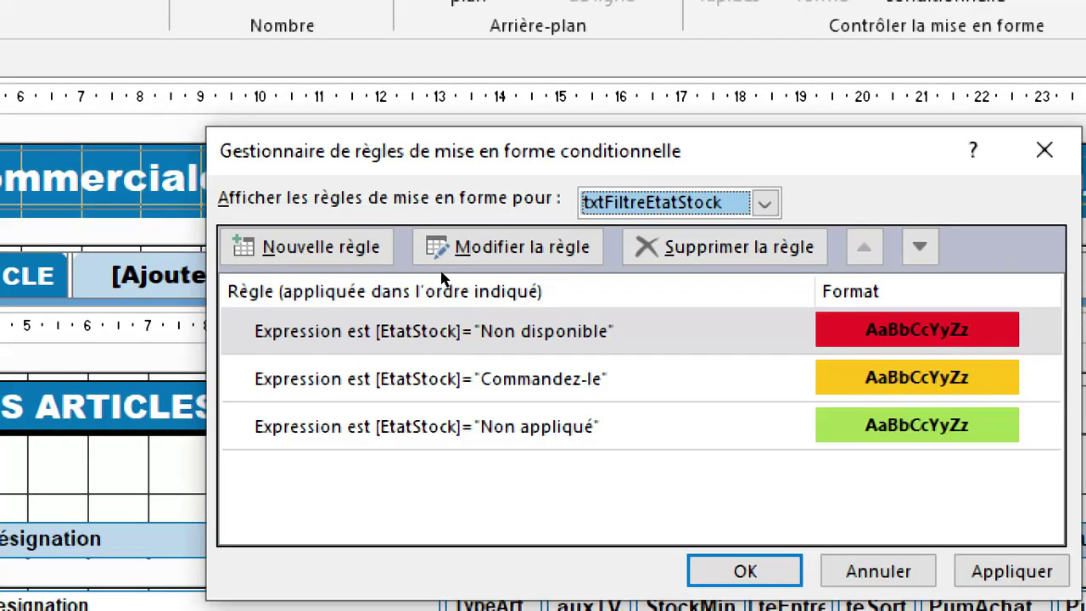
left_click(441, 273)
left_click(585, 230)
left_click(586, 230)
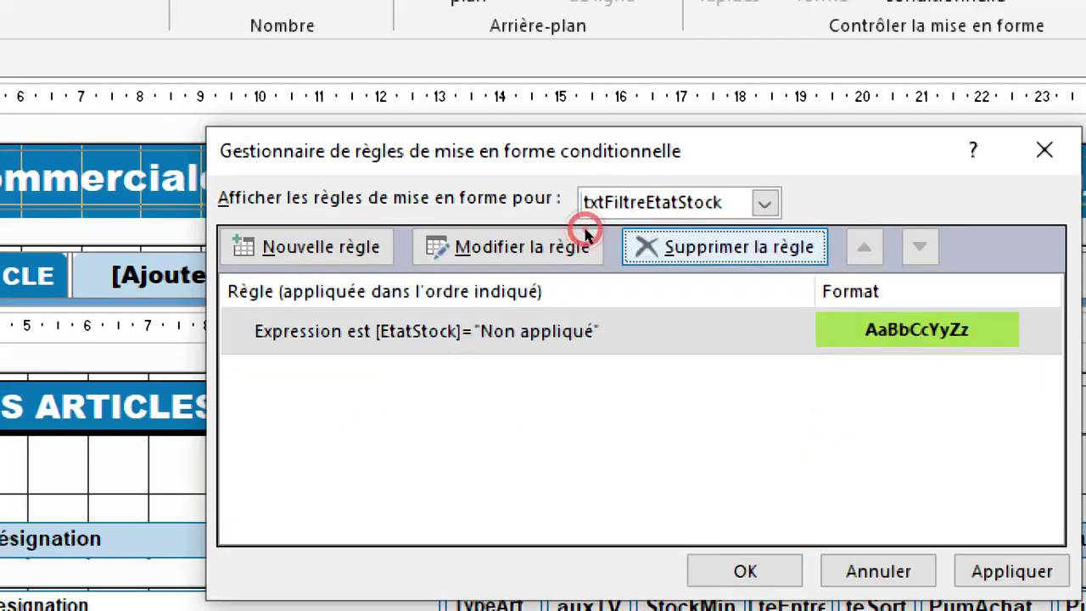
left_click(585, 233)
left_click(600, 425)
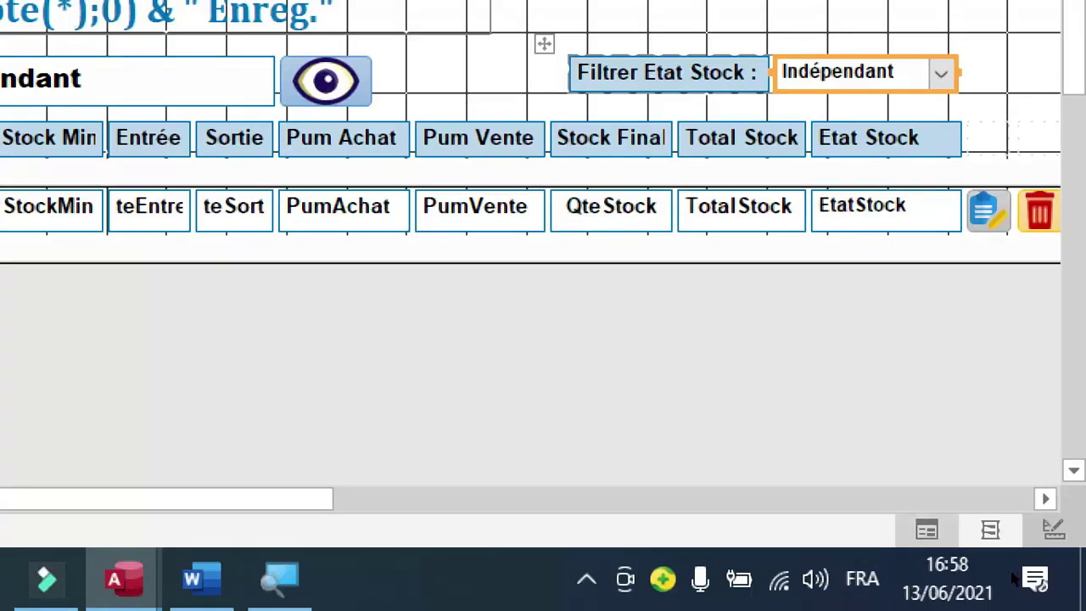
left_click(926, 529)
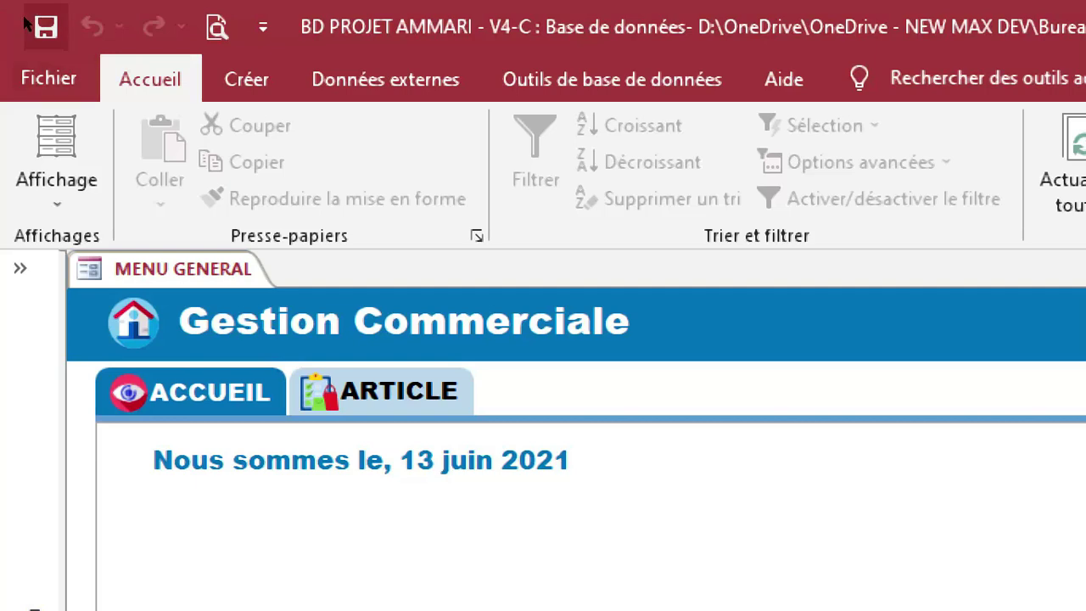
left_click(46, 28)
Open the ARTICLE page and check the filter combo box's formatting by choosing Non disponible and Commandez-le.
left_click(413, 394)
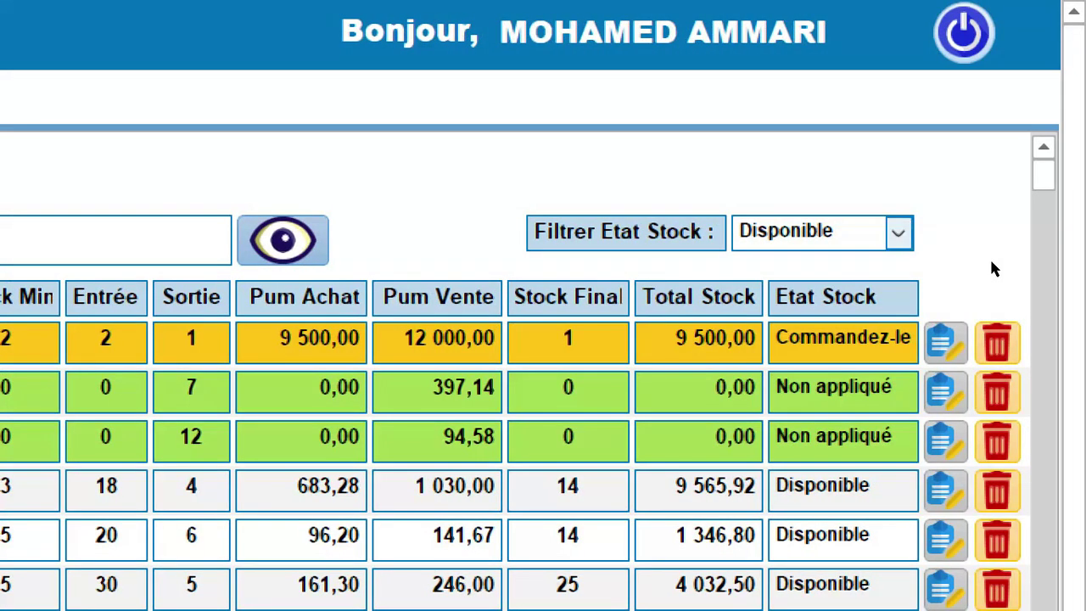
left_click(898, 233)
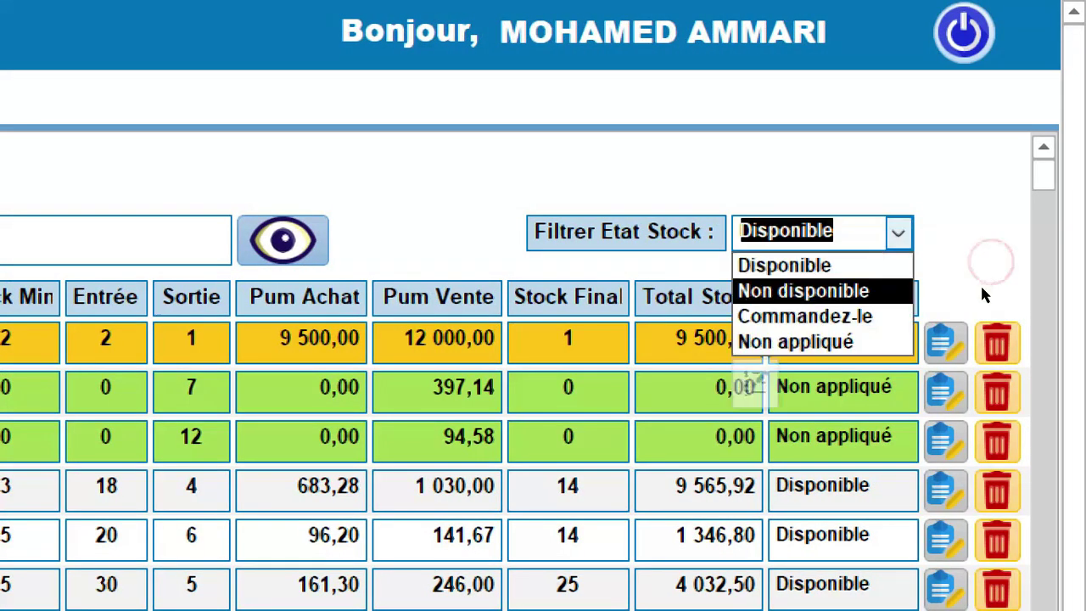
left_click(882, 291)
left_click(897, 234)
left_click(880, 317)
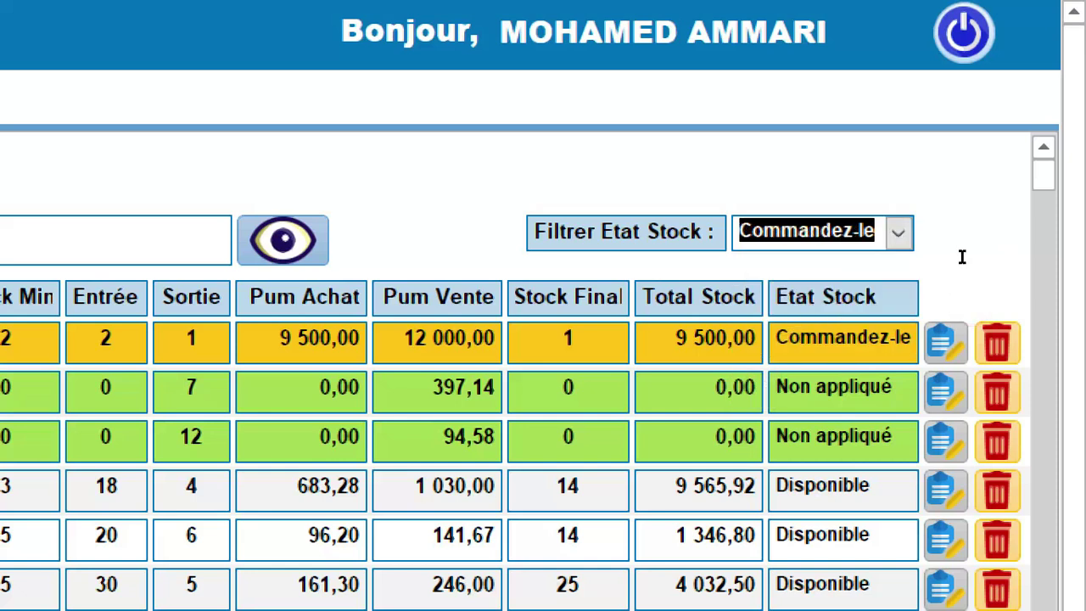
left_click(898, 234)
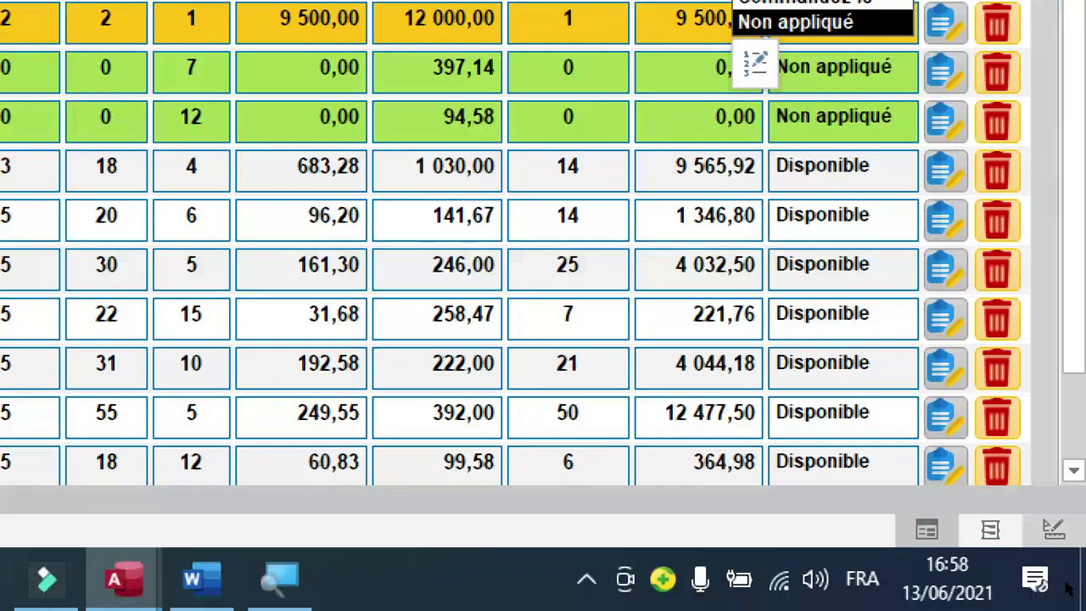
In Design view, set the stock filter combo box's Limiter à liste to Oui and disallow value list edits, and close its property sheet.
left_click(1056, 531)
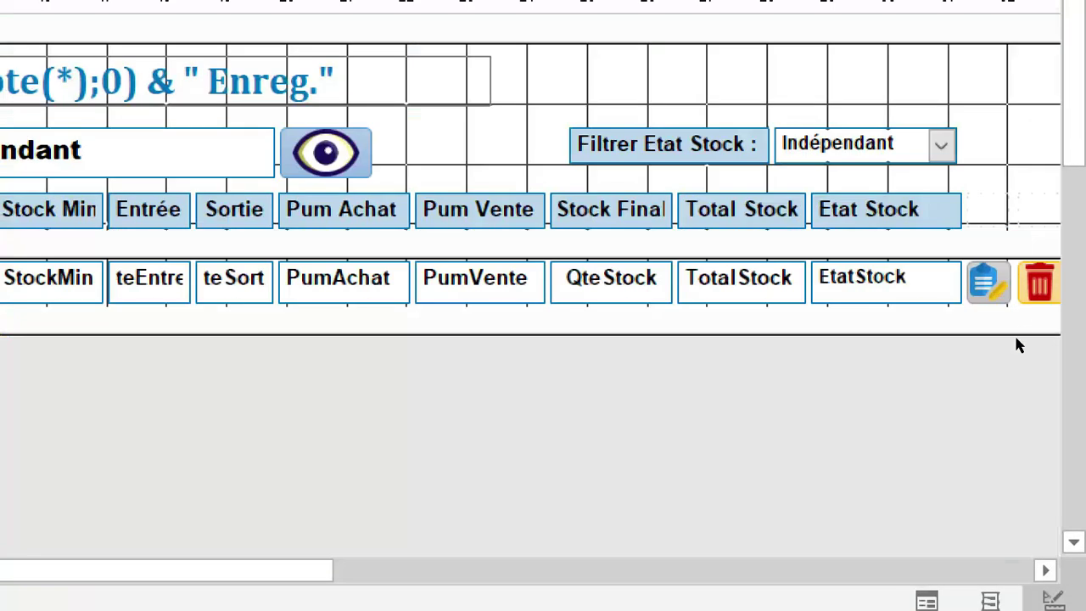
left_click(980, 317)
key("alt+F11")
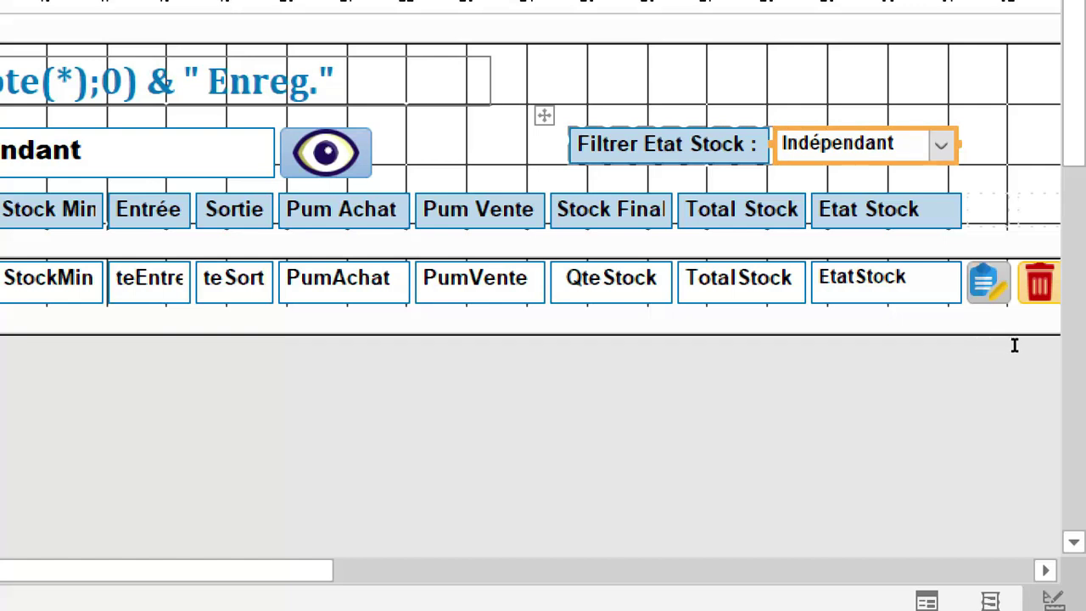
key("F4")
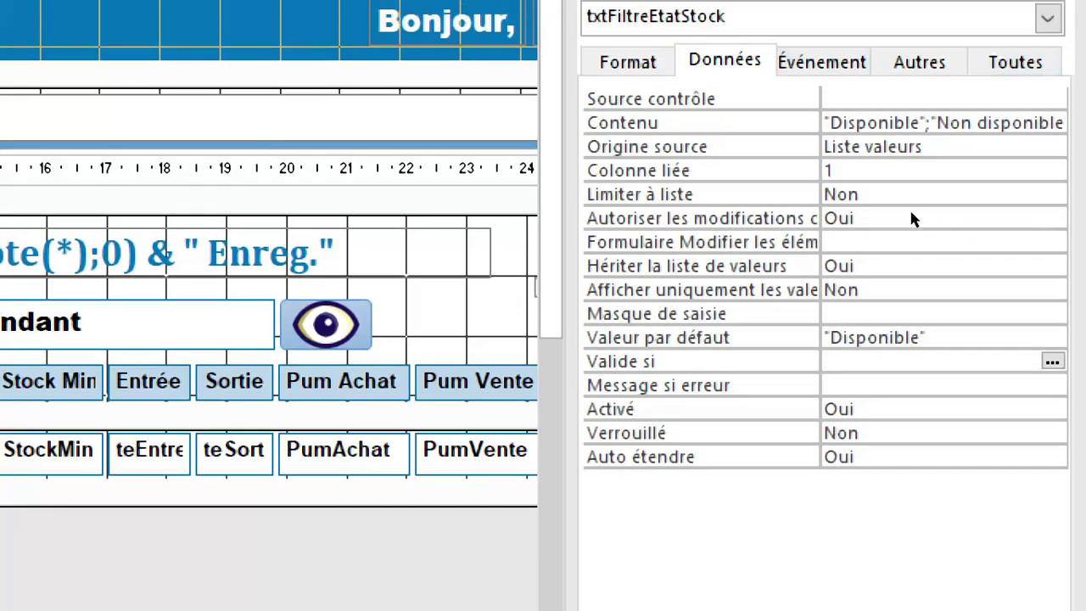
left_click(910, 212)
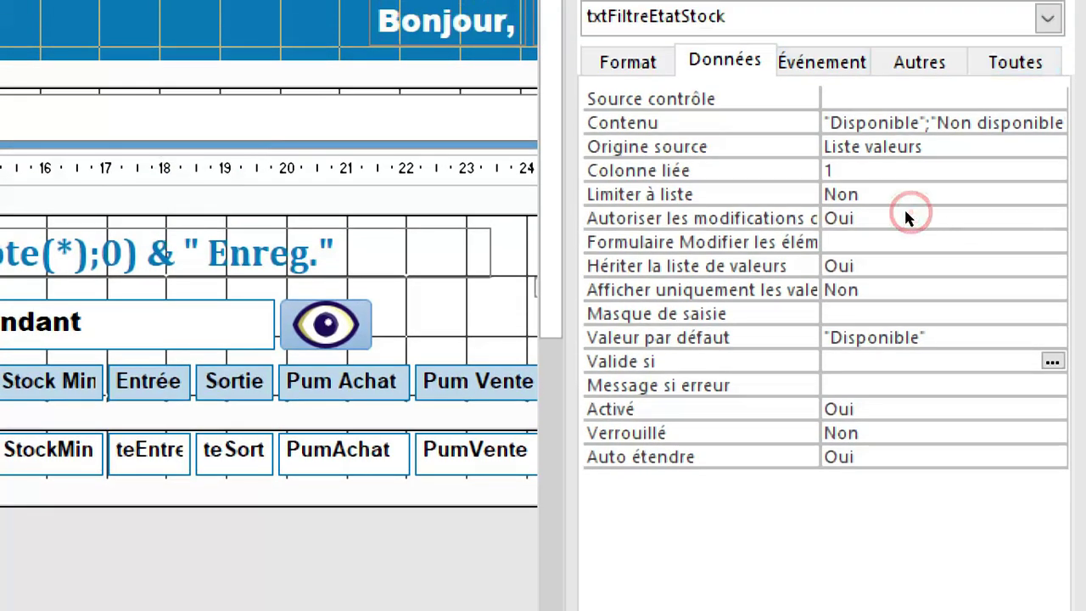
left_click(916, 280)
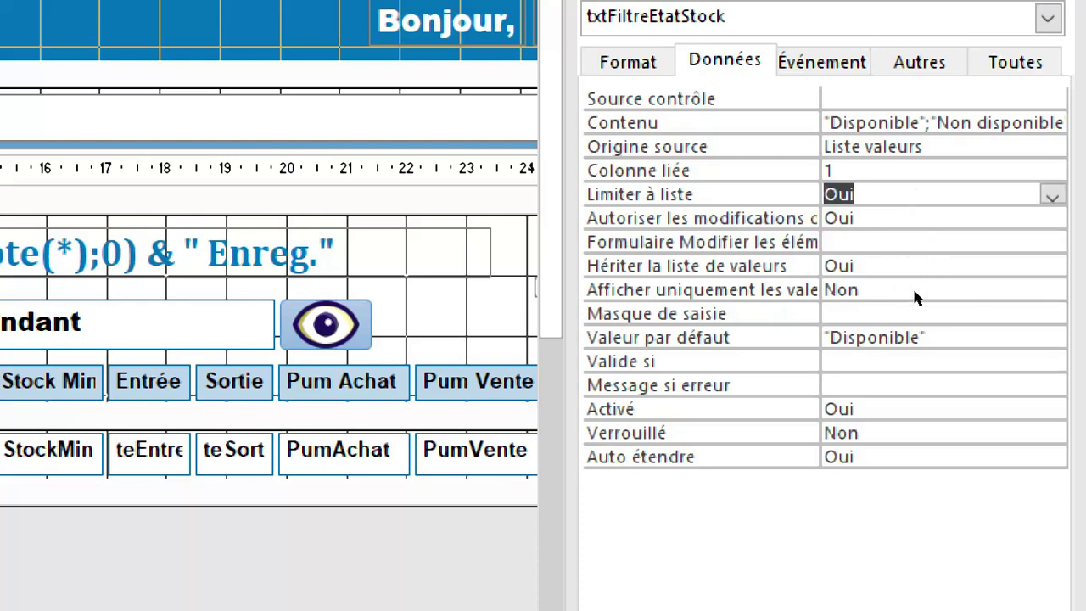
double_click(916, 293)
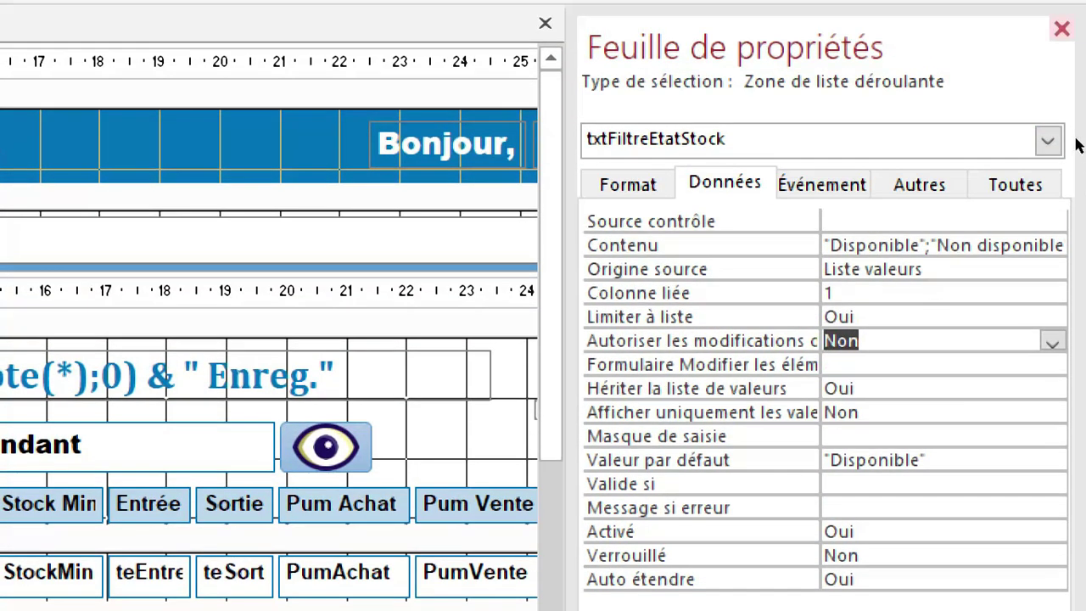
left_click(1057, 136)
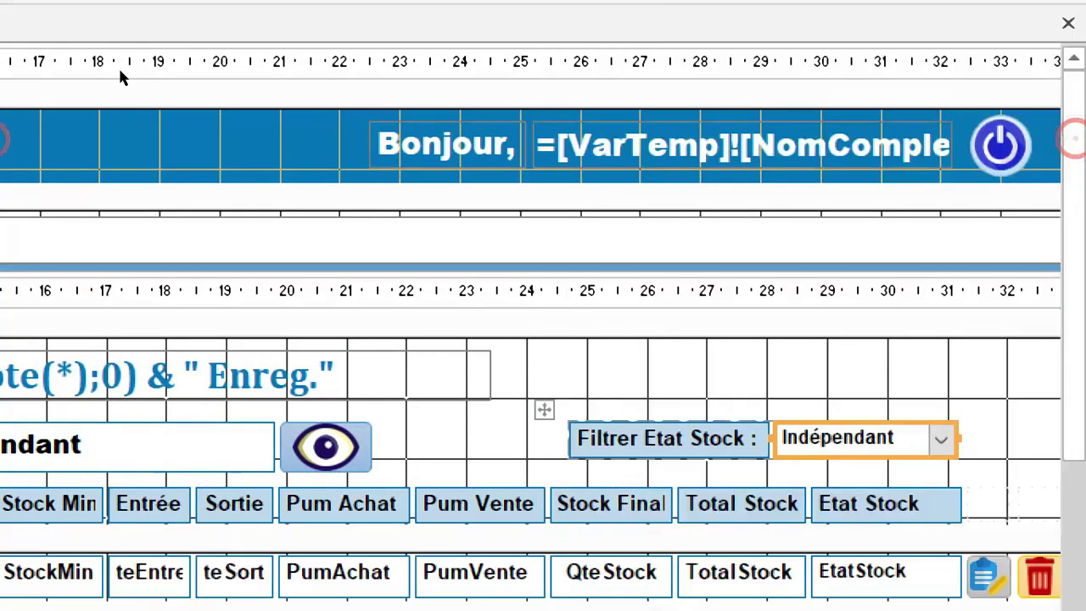
Test the stock filter combo box in Form view by entering the unlisted text sdezd, and clear the entry.
left_click(46, 26)
left_click(52, 140)
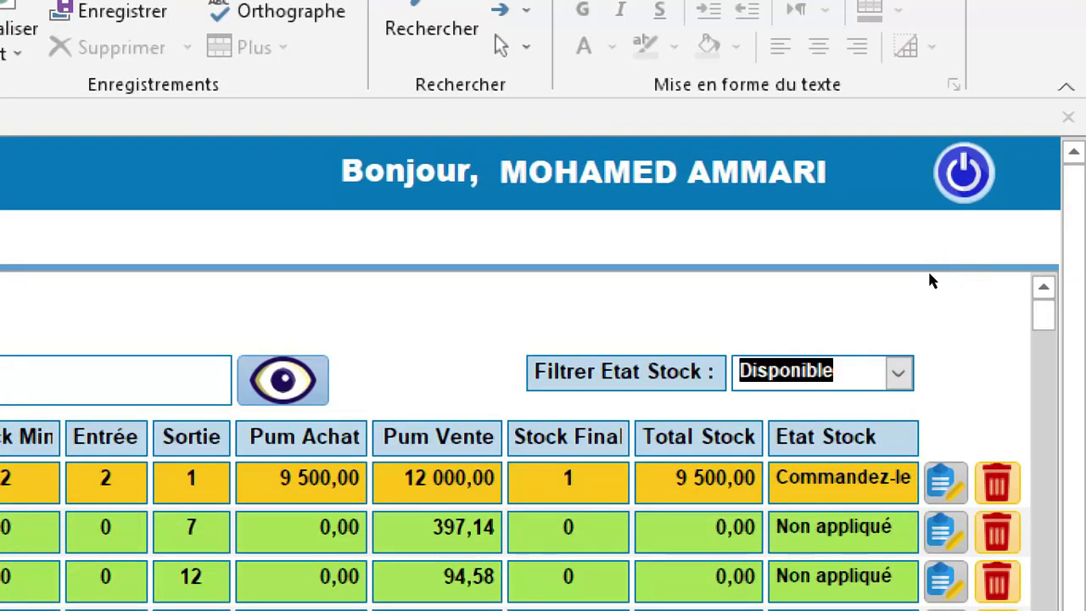
type("sdezd")
key("Return")
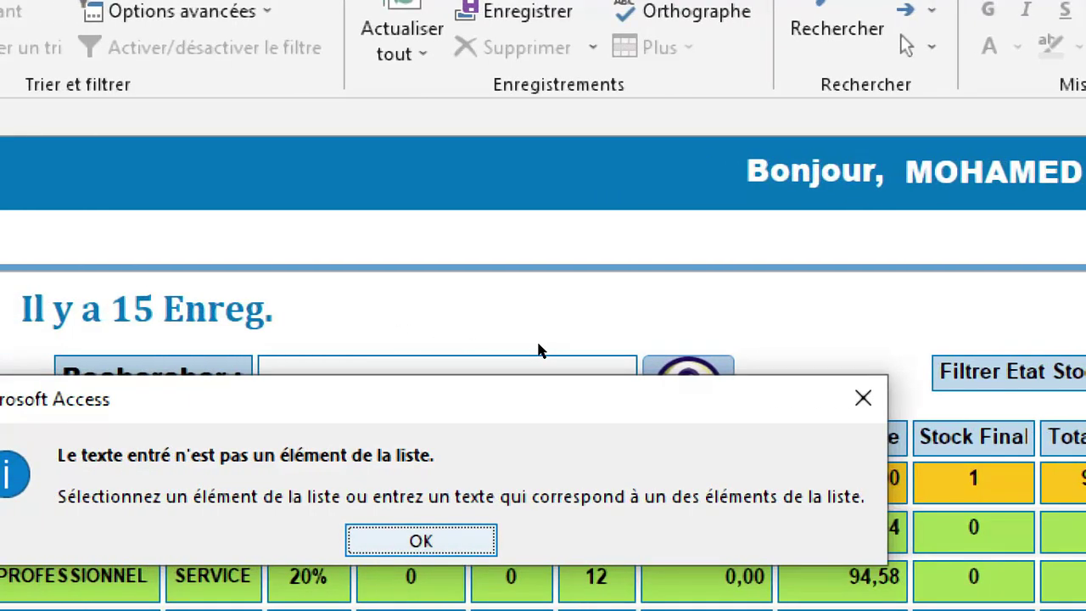
left_click(863, 398)
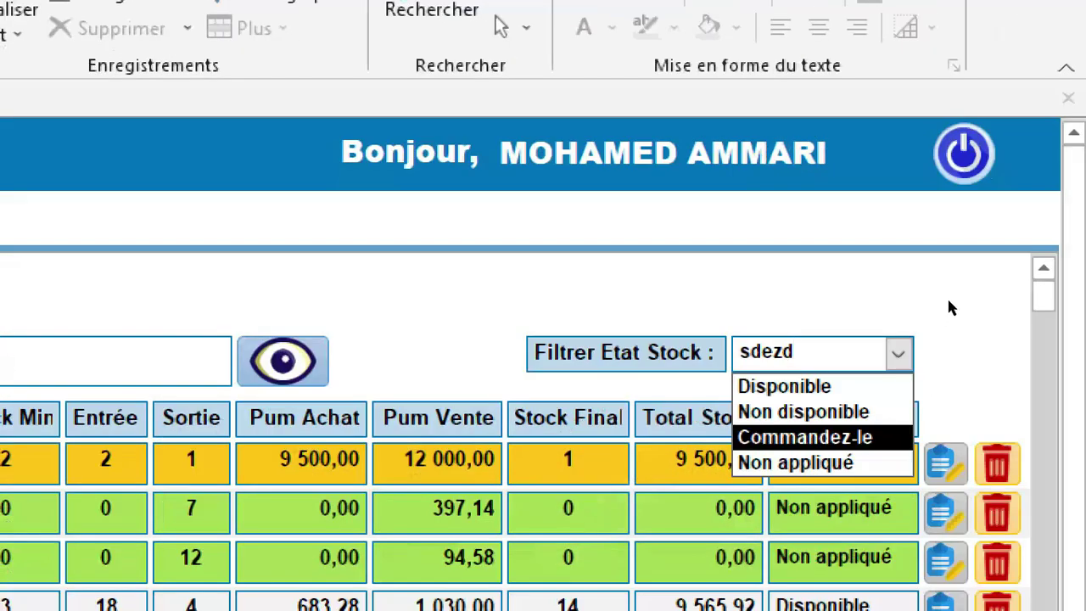
key("BackSpace")
key("BackSpace")
key("BackSpace")
key("BackSpace")
key("BackSpace")
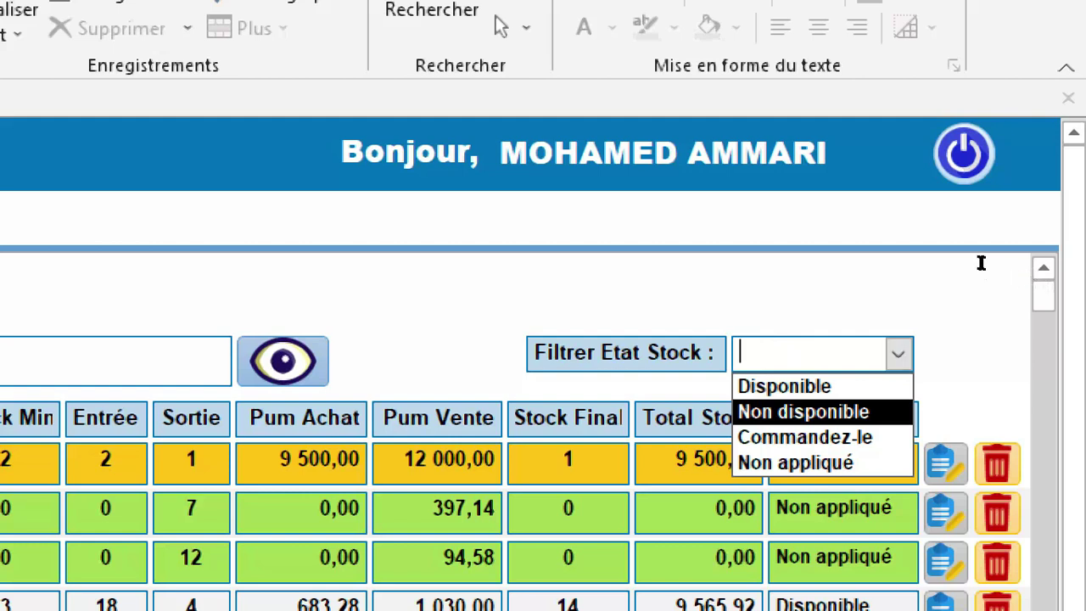
key("Down")
key("Down")
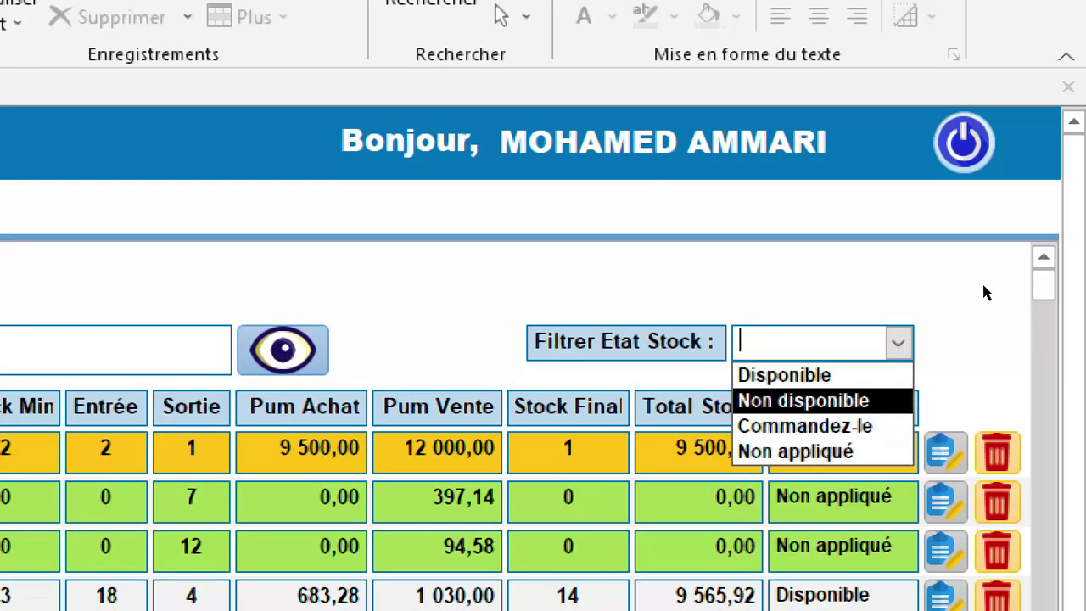
left_click(1023, 235)
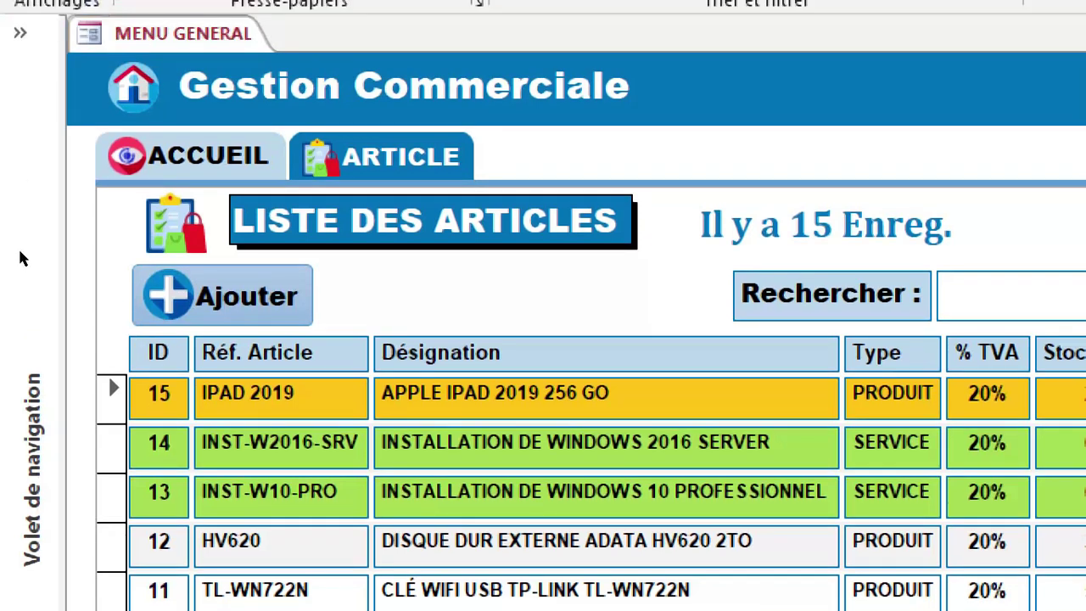
Open the R_LISTE_ARTICLES query in Design view.
left_click(21, 216)
scroll(77, 266, "up", 4)
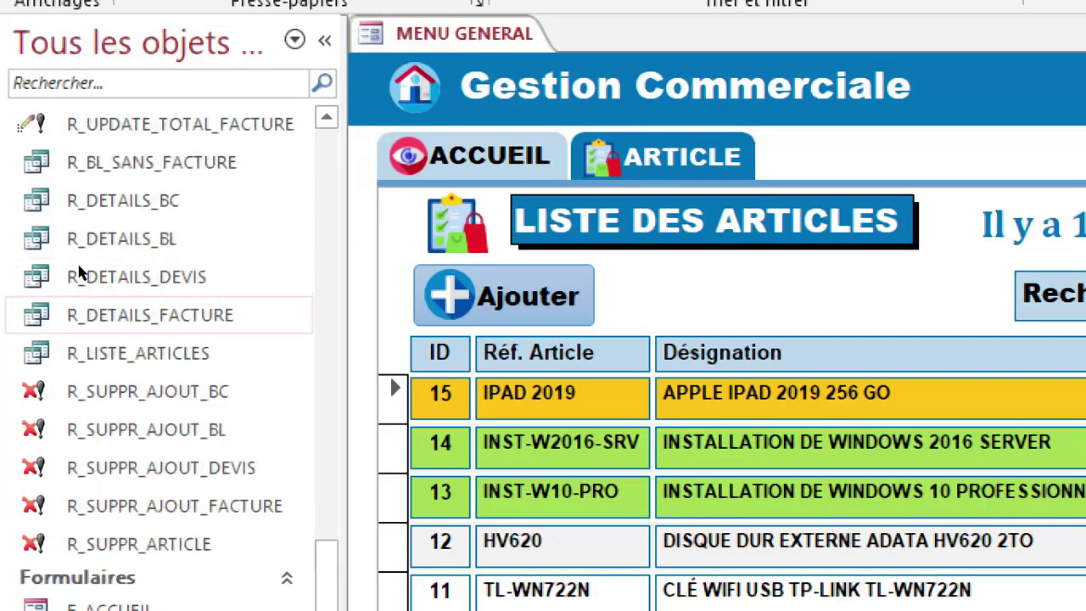
scroll(81, 272, "down", 1)
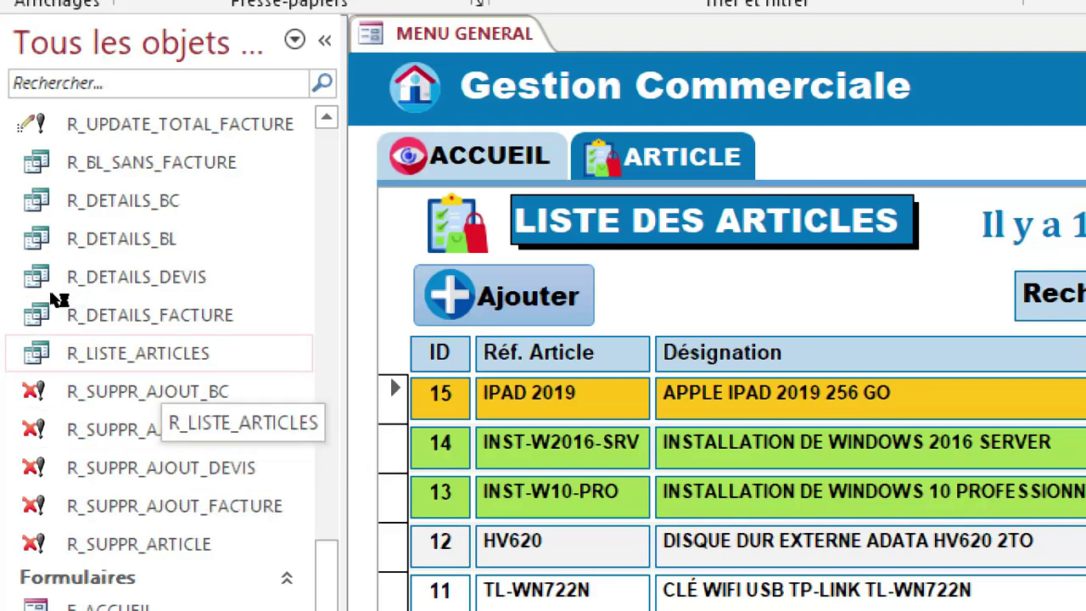
right_click(102, 353)
key("Return")
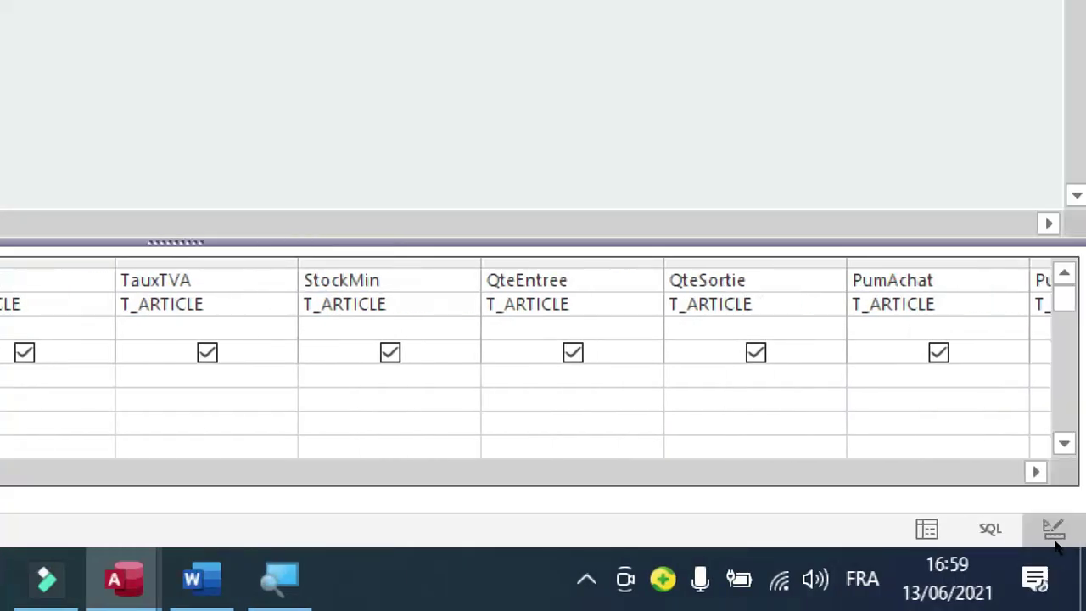
Open the Expression Builder for a calculated field in the first empty column after EtatStock.
left_click(1036, 472)
left_click(1036, 472)
left_click(1037, 472)
left_click(1036, 472)
left_click(1036, 472)
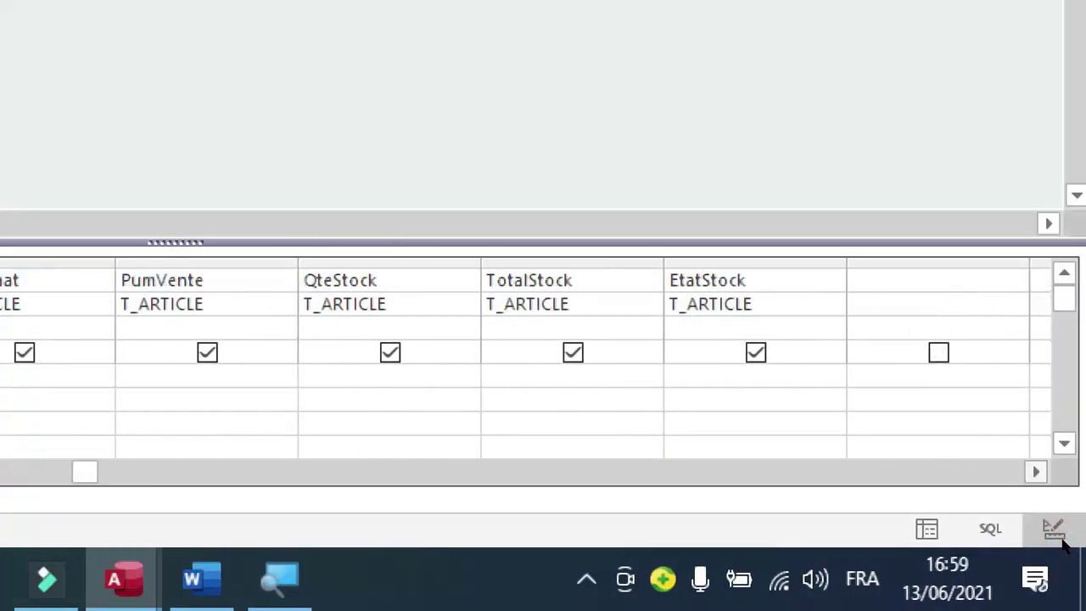
left_click(1061, 537)
left_click(877, 443)
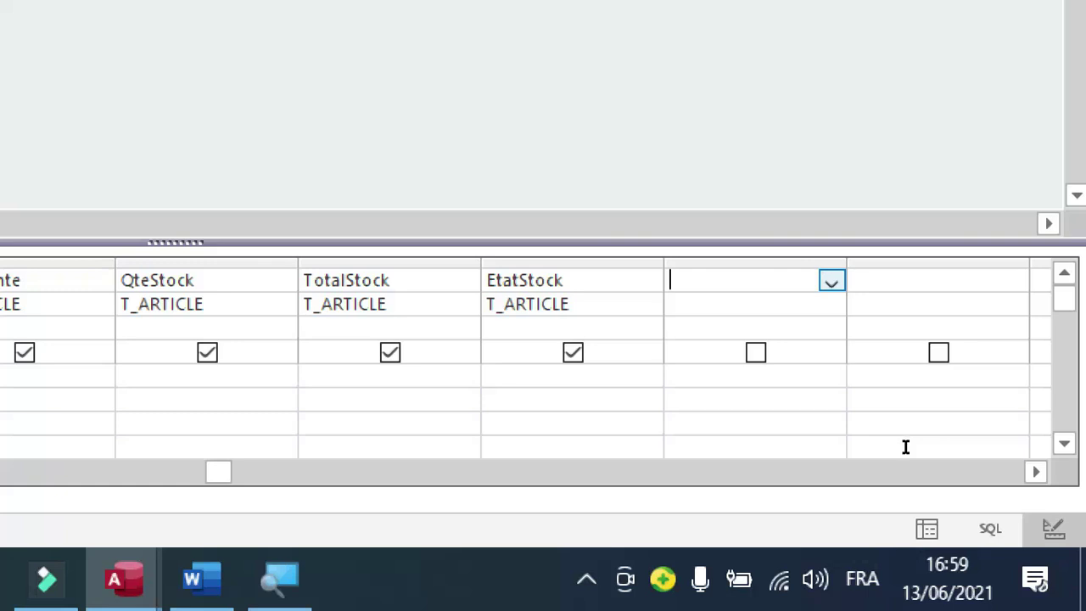
right_click(907, 448)
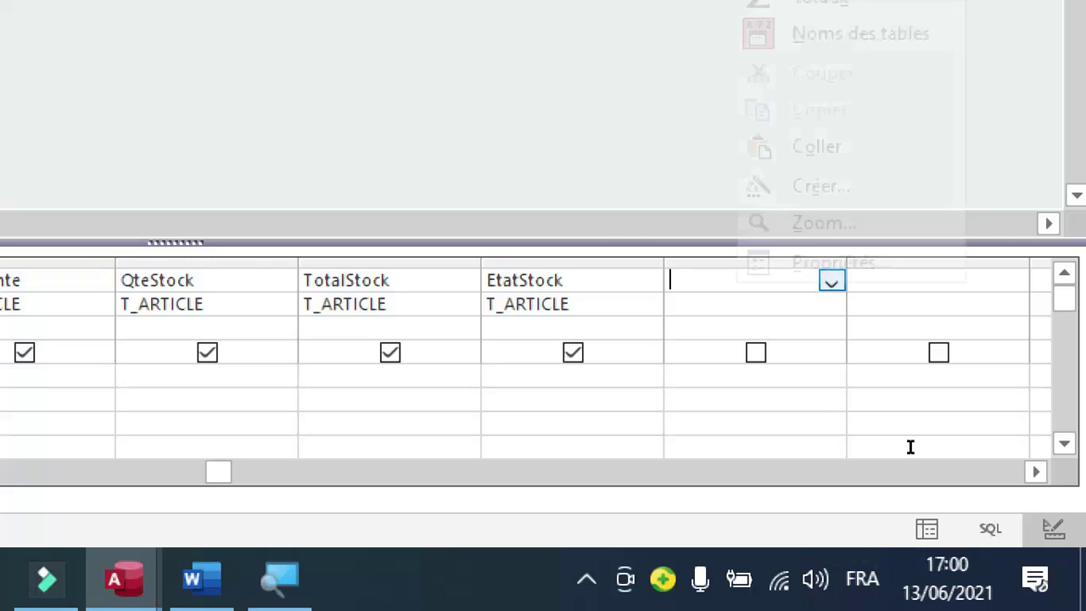
key("Up")
key("Up")
key("Up")
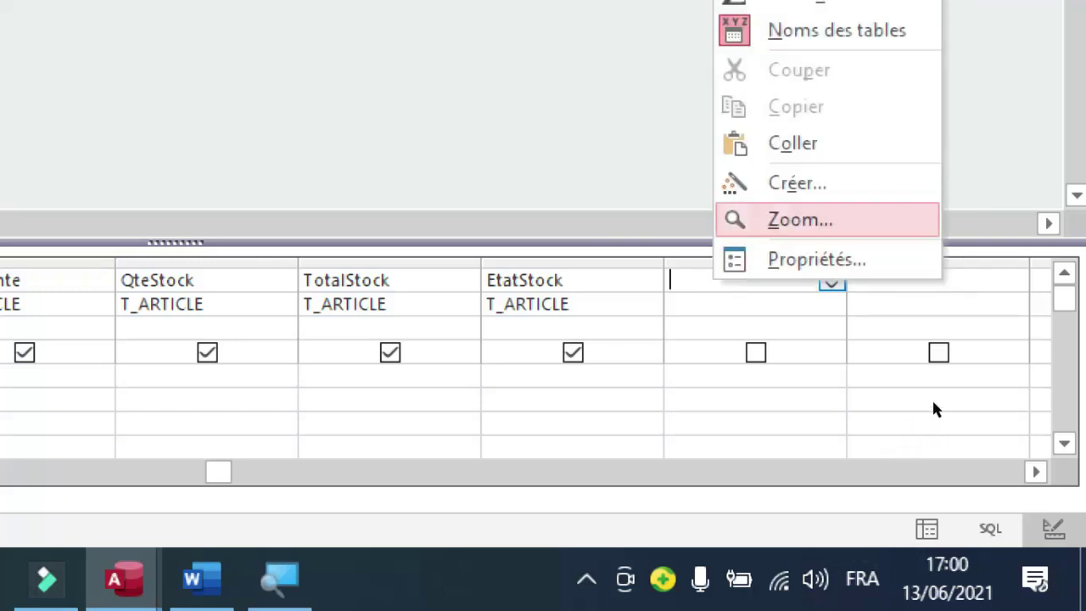
key("Return")
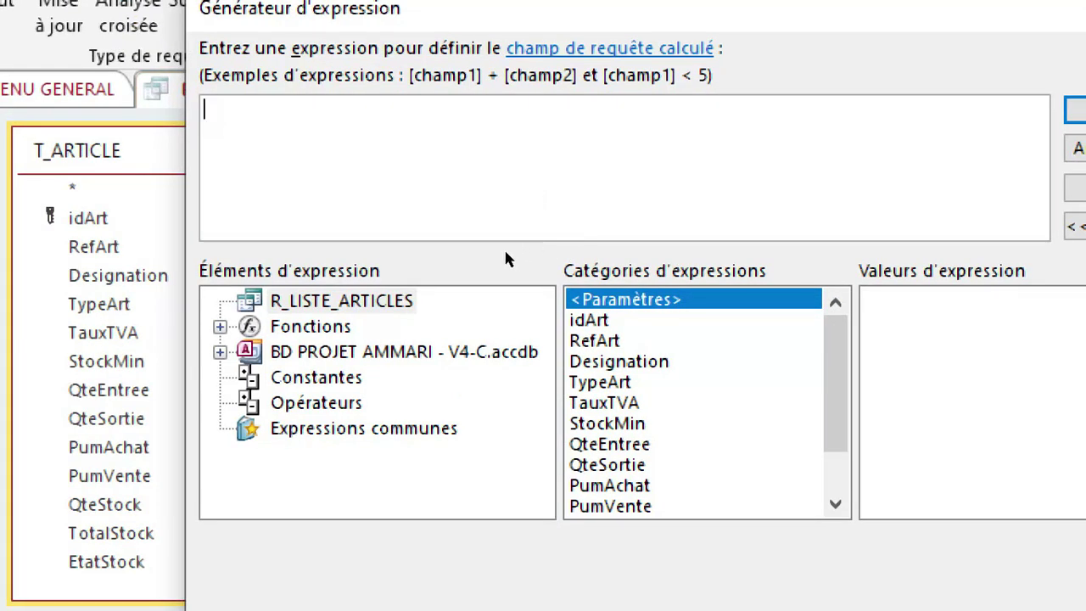
Build the calculated field expression [idArt] & [RefArt] & [Designation] & [TypeArt] and insert it in the query column.
double_click(589, 320)
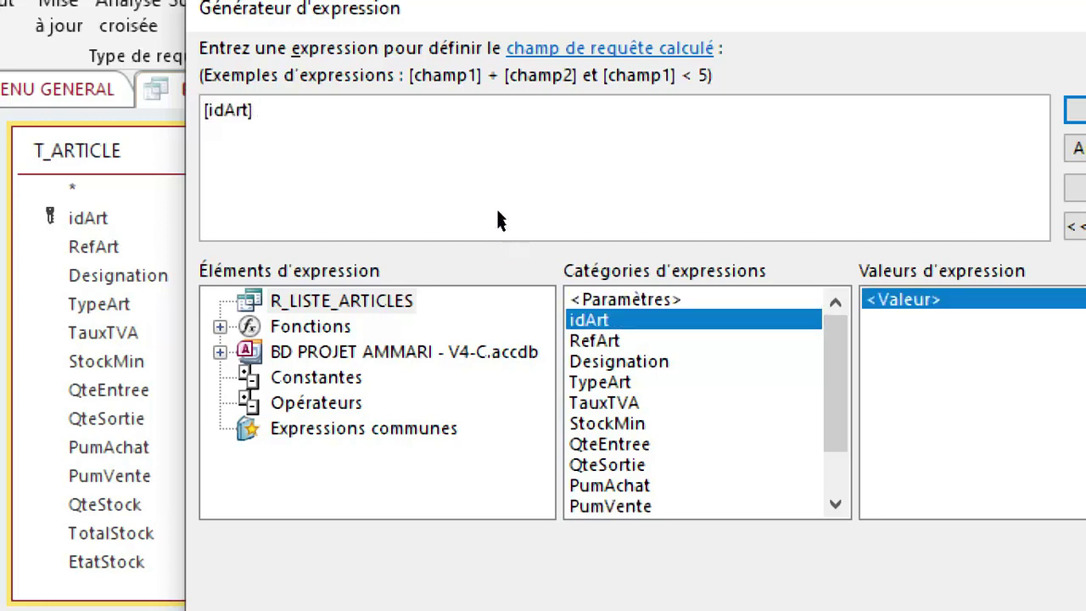
type("&")
double_click(594, 340)
left_click(460, 173)
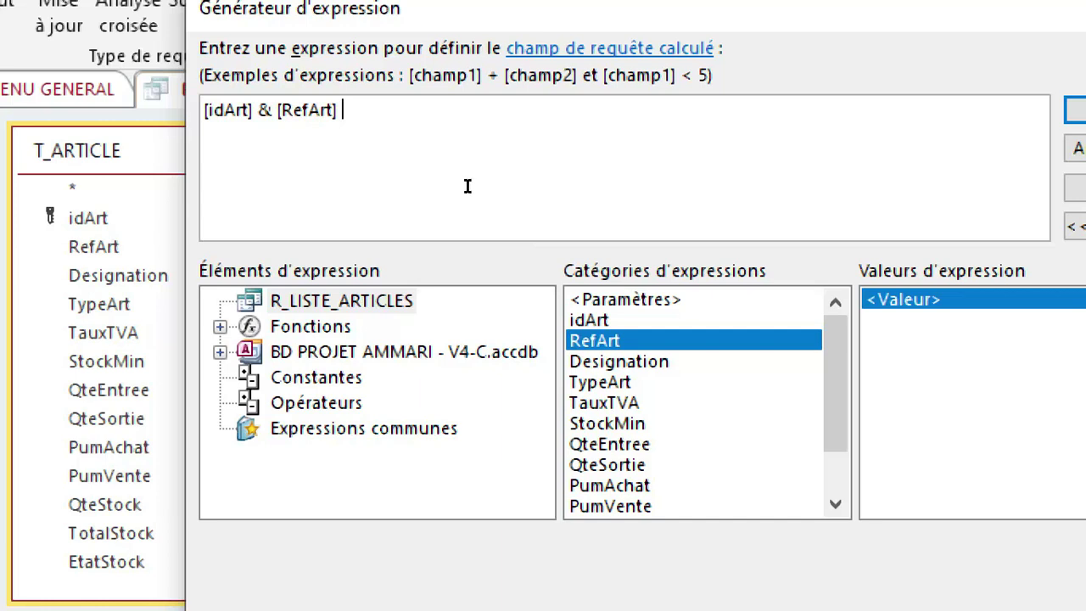
type("&")
double_click(620, 361)
left_click(512, 196)
type("&")
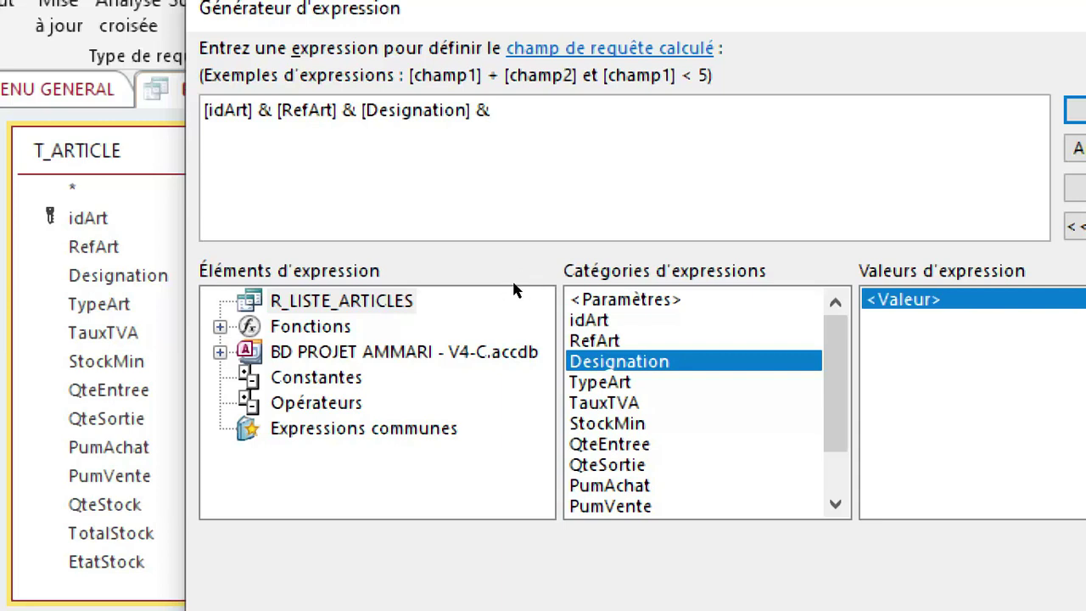
double_click(600, 382)
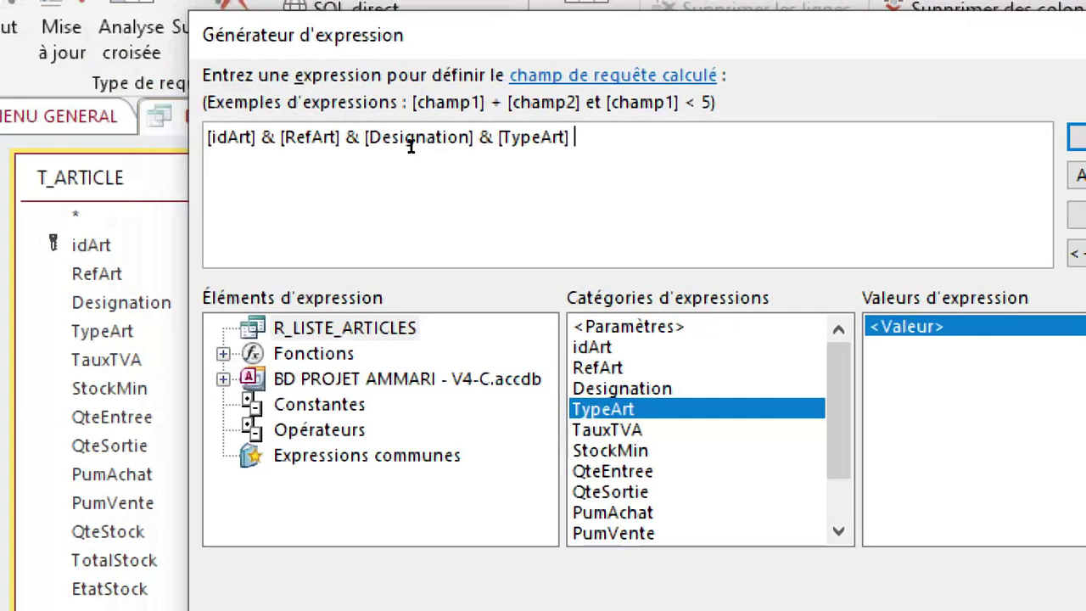
key("Return")
left_click(847, 152)
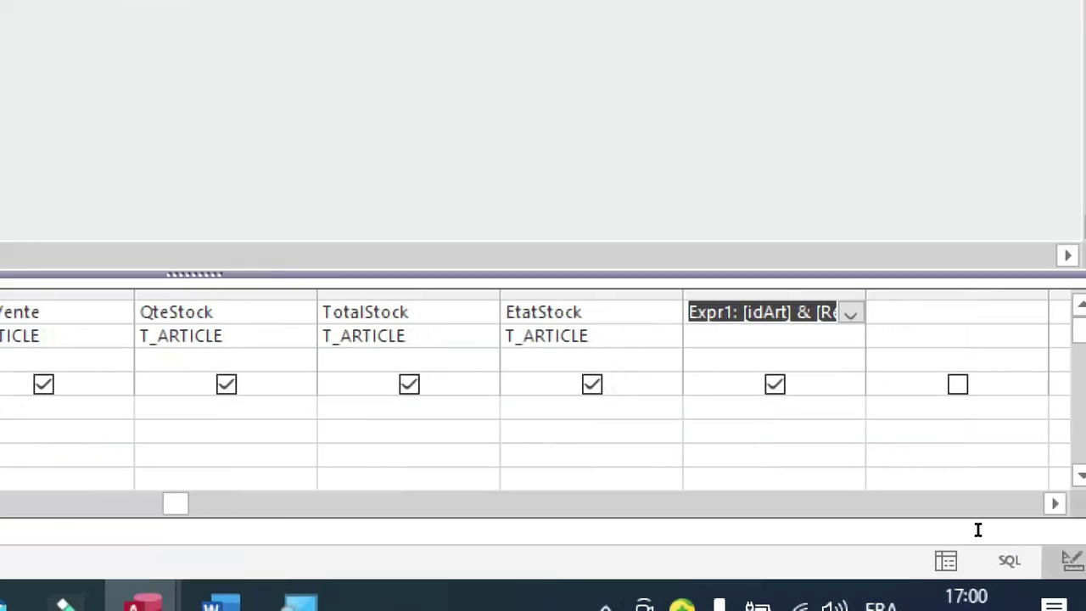
left_click(887, 492)
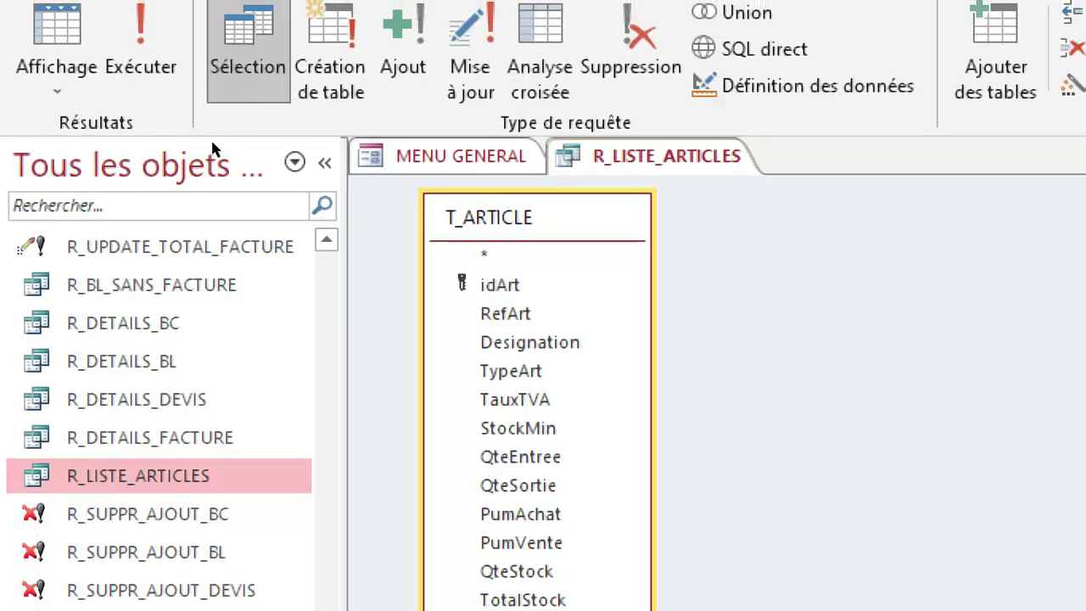
left_click(462, 156)
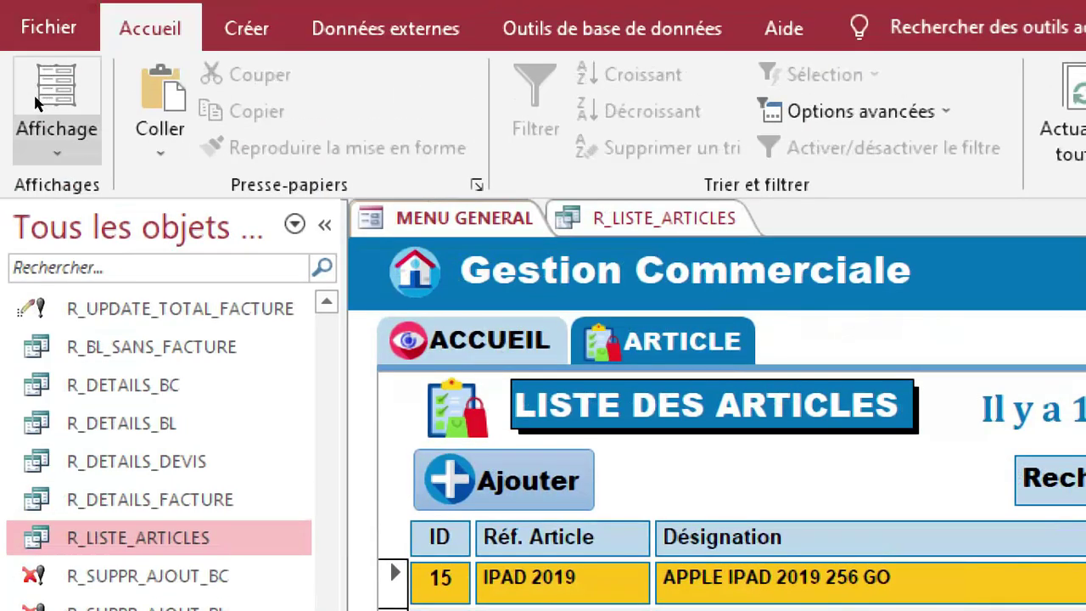
left_click(34, 100)
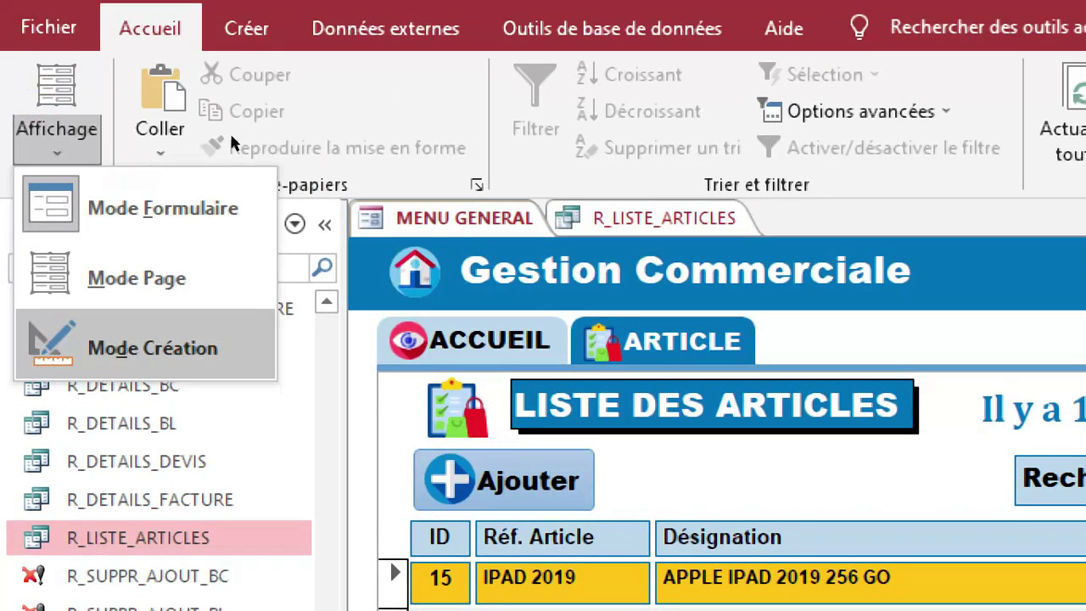
left_click(327, 138)
left_click(330, 135)
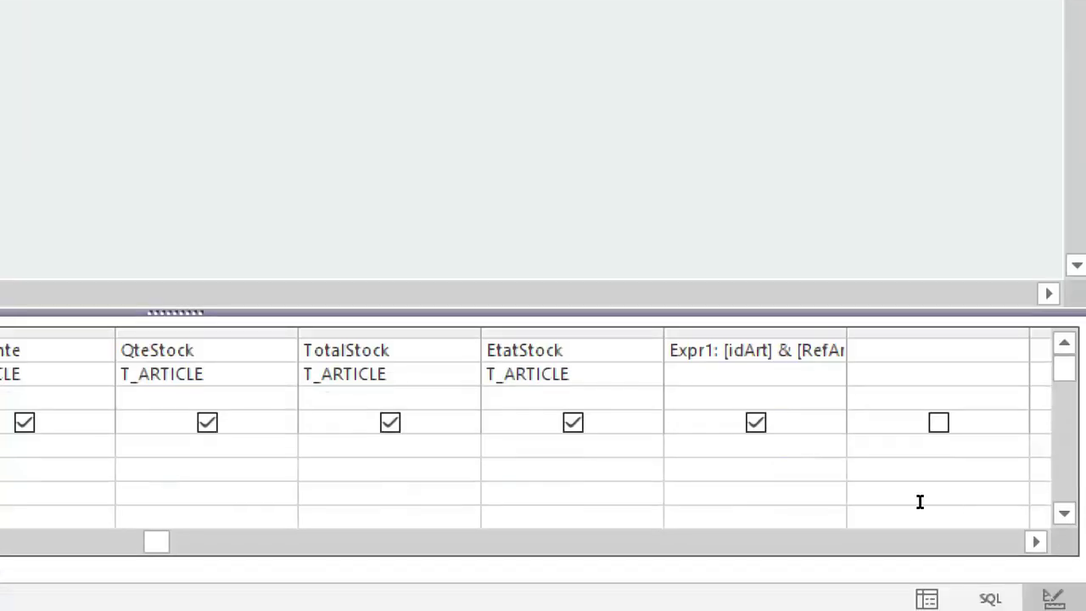
Open the Expression Builder for the criteria of the concatenated calculated field.
left_click(904, 496)
right_click(904, 497)
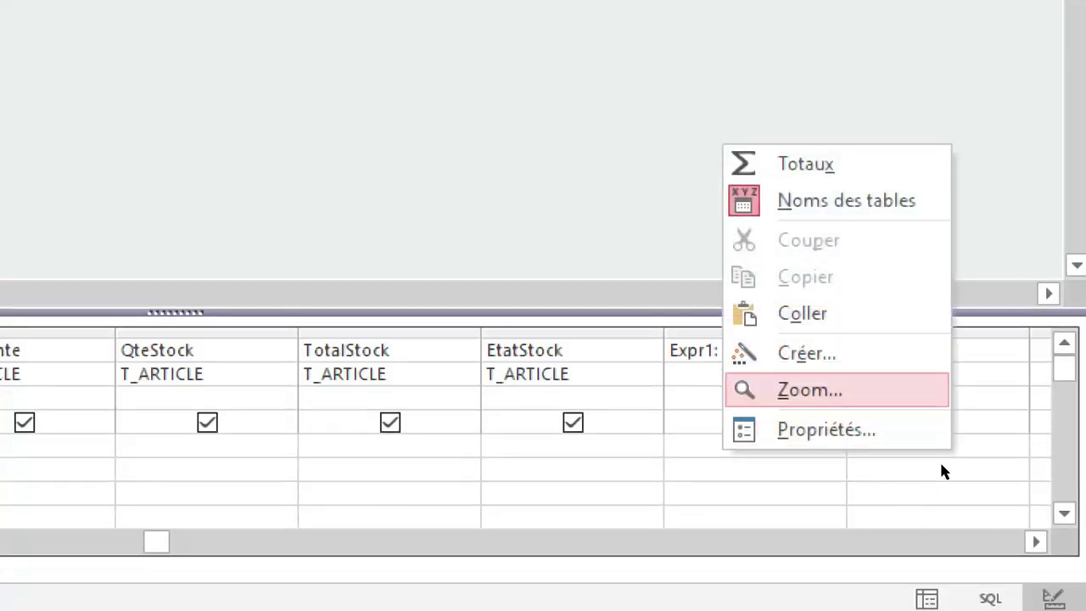
key("Return")
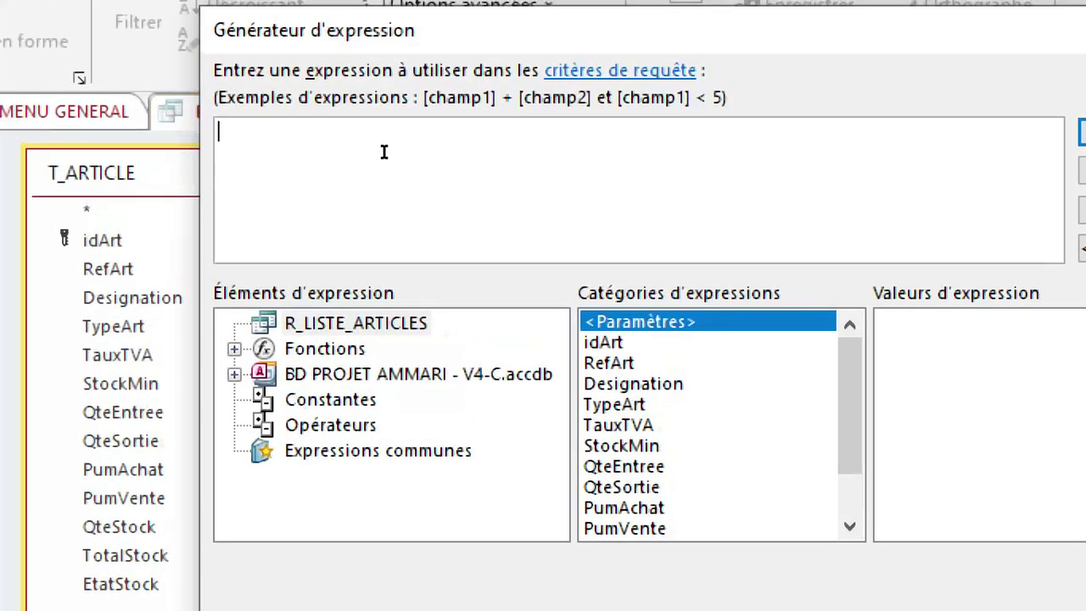
left_click(387, 160)
type("like")
key("BackSpace")
key("BackSpace")
key("BackSpace")
type("comme")
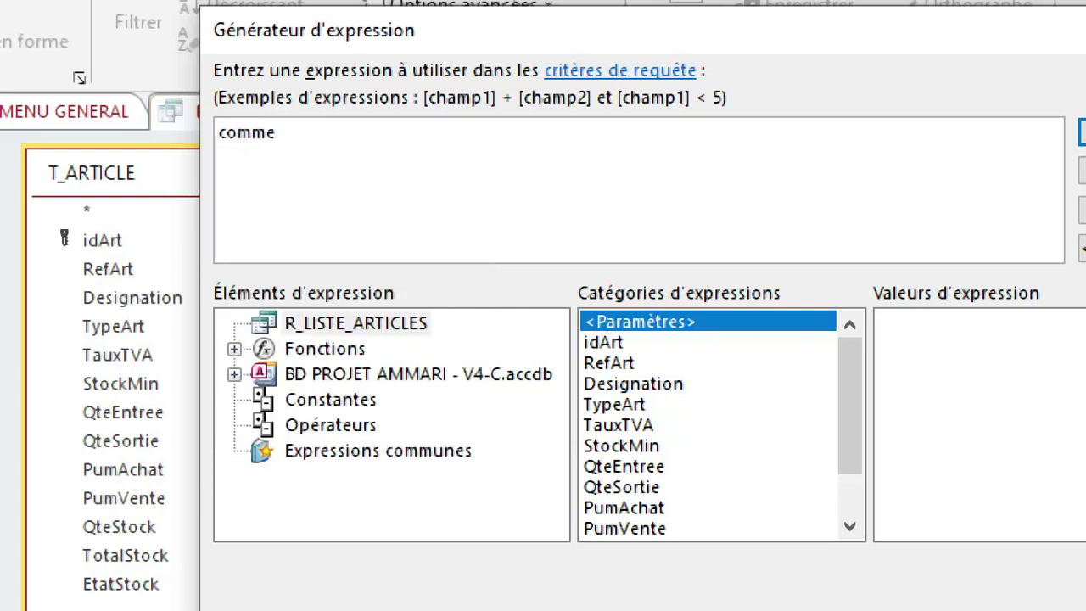
key("BackSpace")
key("BackSpace")
key("BackSpace")
key("BackSpace")
key("BackSpace")
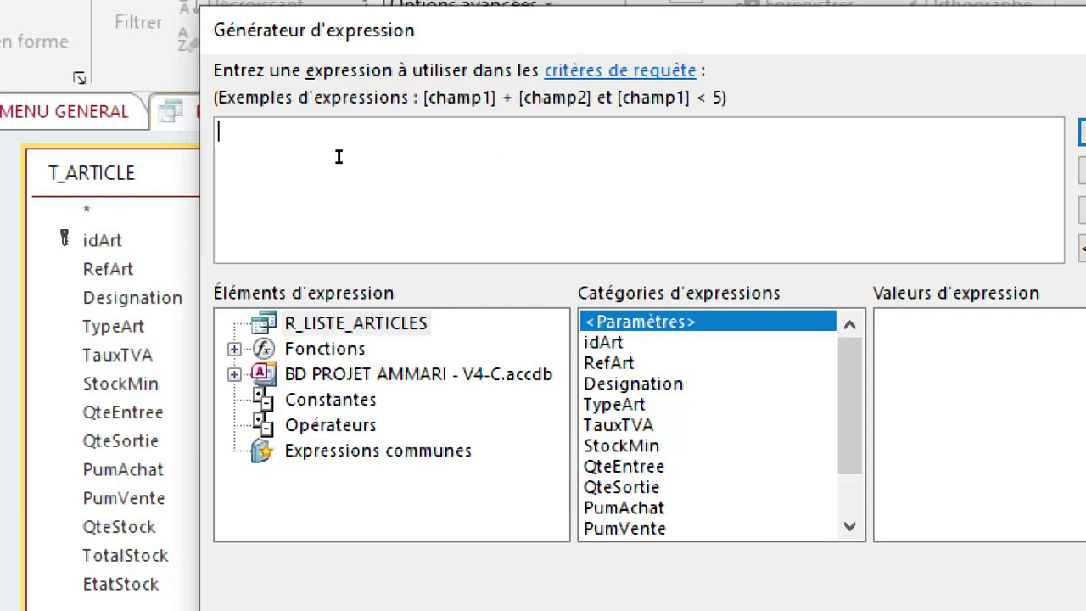
Start the criterion with like * & followed by the txtRechercher control of the F_LISTE_ARTICLES subform loaded in F_MENU.
type("like")
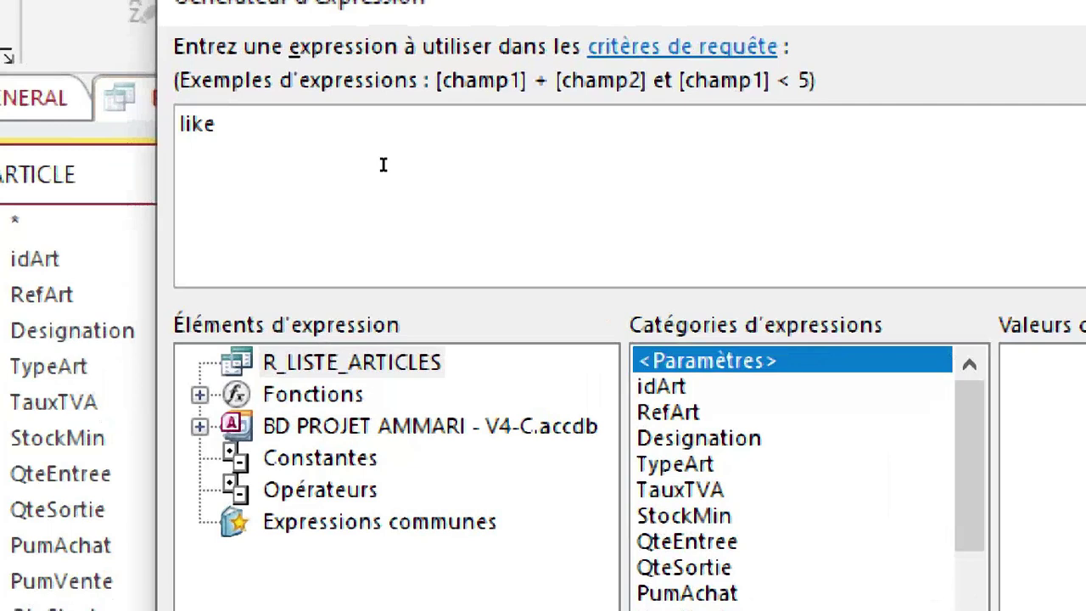
type(" *")
type("&")
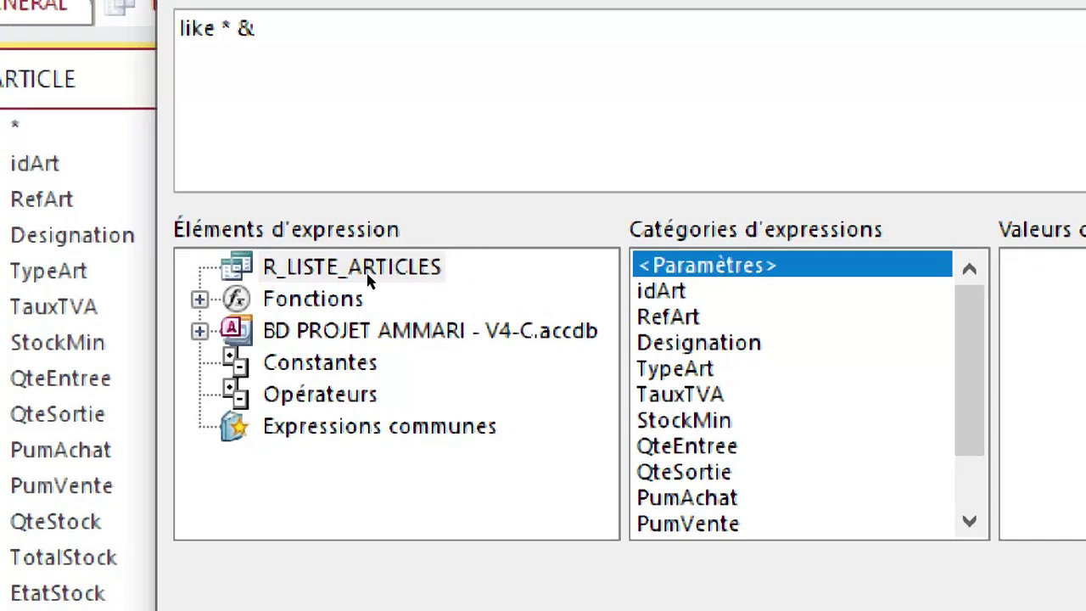
left_click(385, 330)
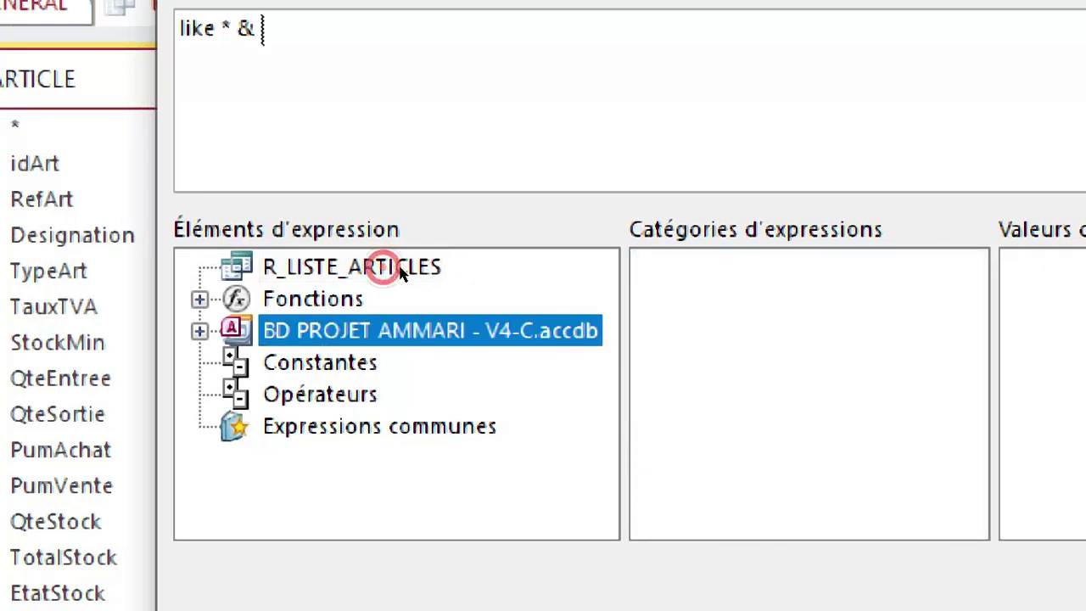
double_click(385, 330)
double_click(383, 426)
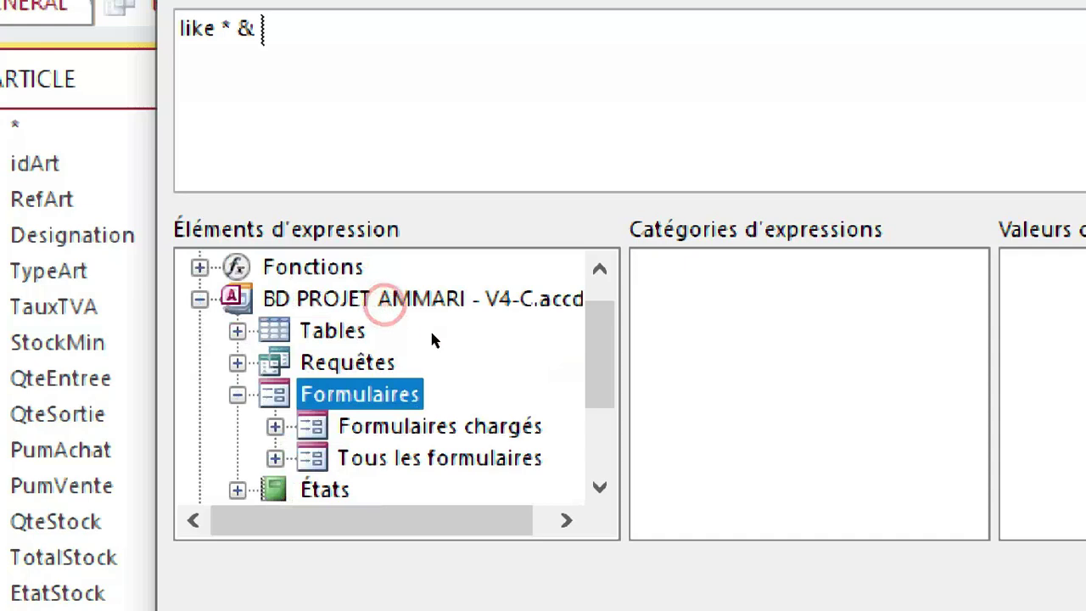
double_click(440, 426)
double_click(419, 453)
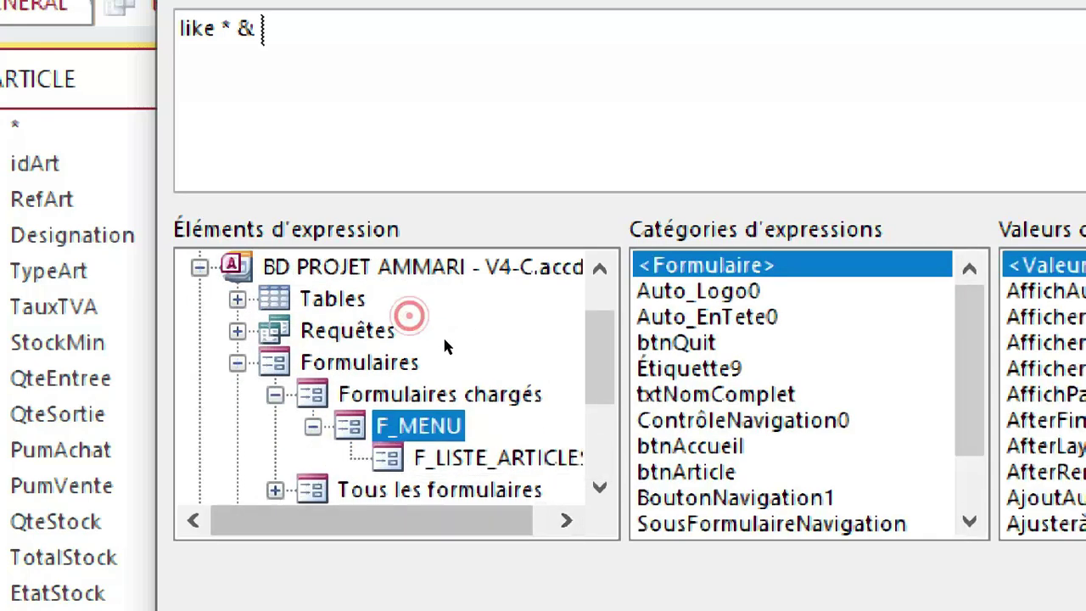
left_click(475, 457)
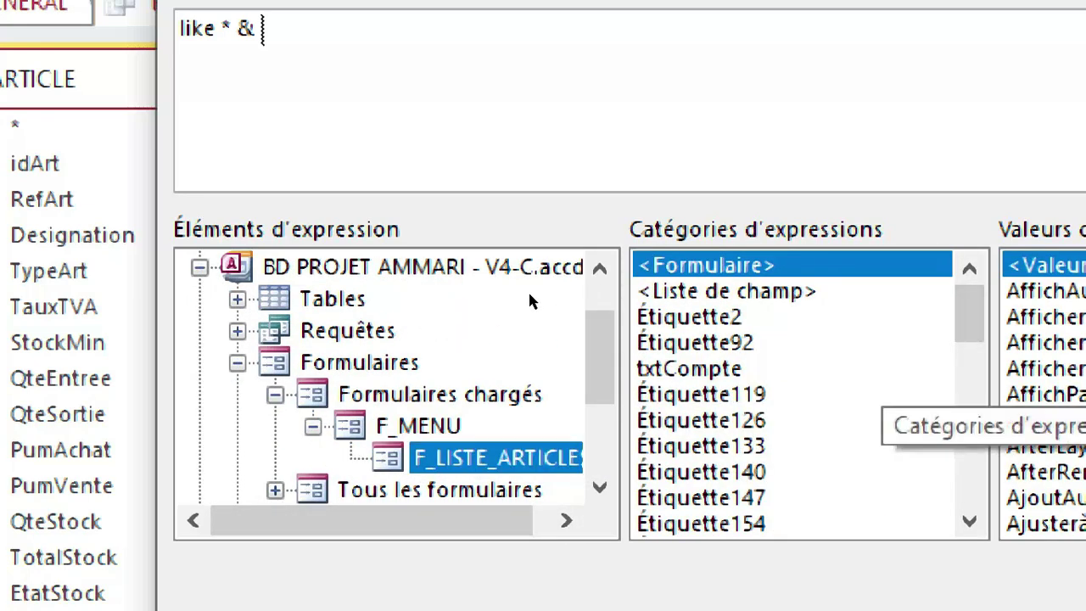
scroll(622, 280, "down", 5)
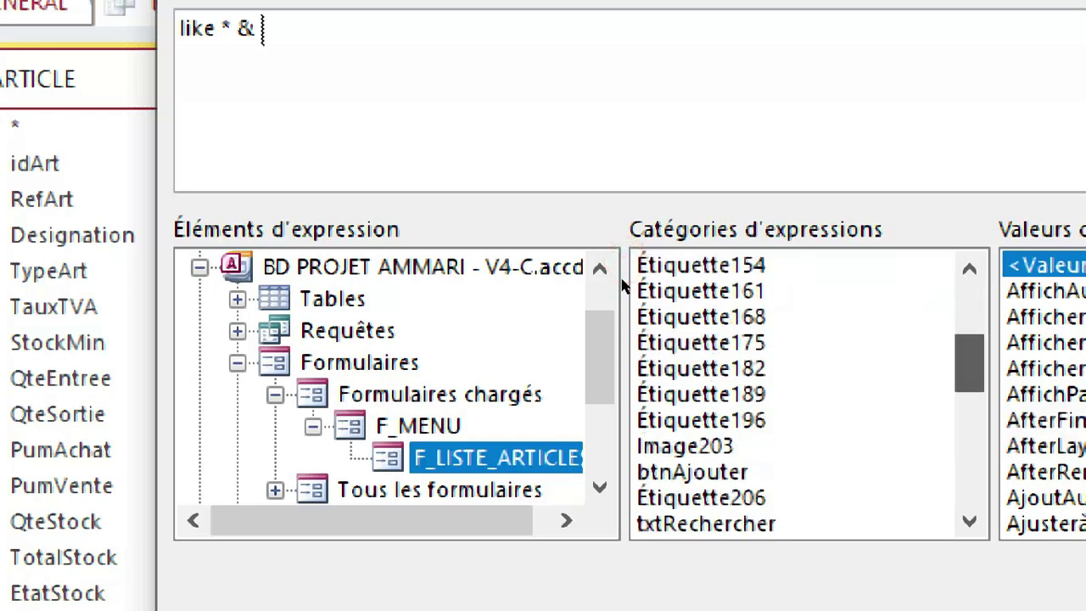
left_click(706, 446)
double_click(706, 445)
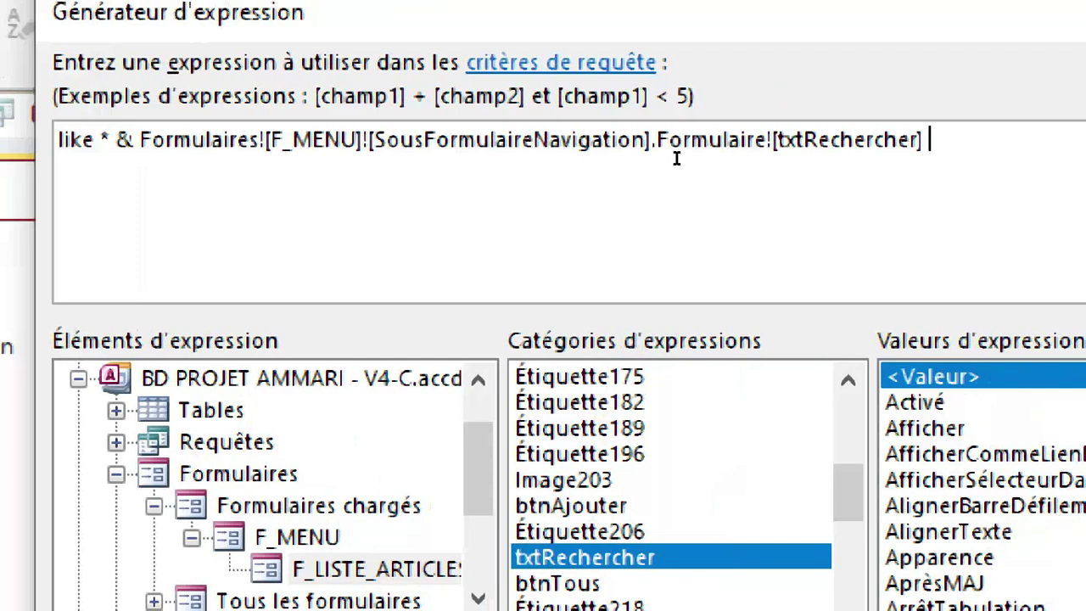
Append & * to the end of the search criterion after the txtRechercher reference.
type("& *")
left_click(627, 179)
key("End")
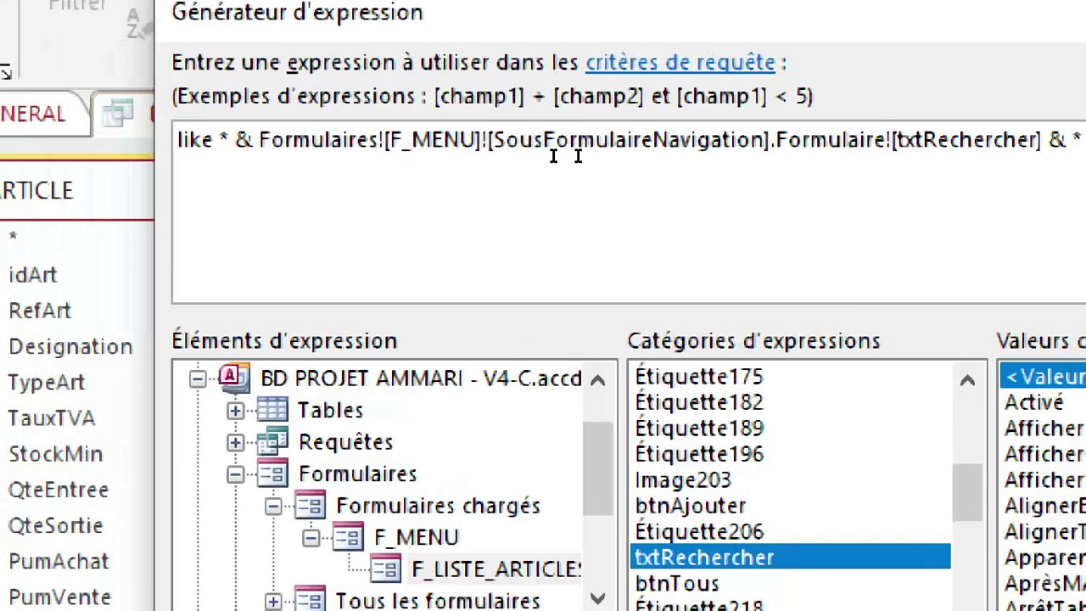
Remove the leading * & from the criterion and re-enter it before the form reference.
left_click(337, 144)
key("shift+Left")
key("shift+Left")
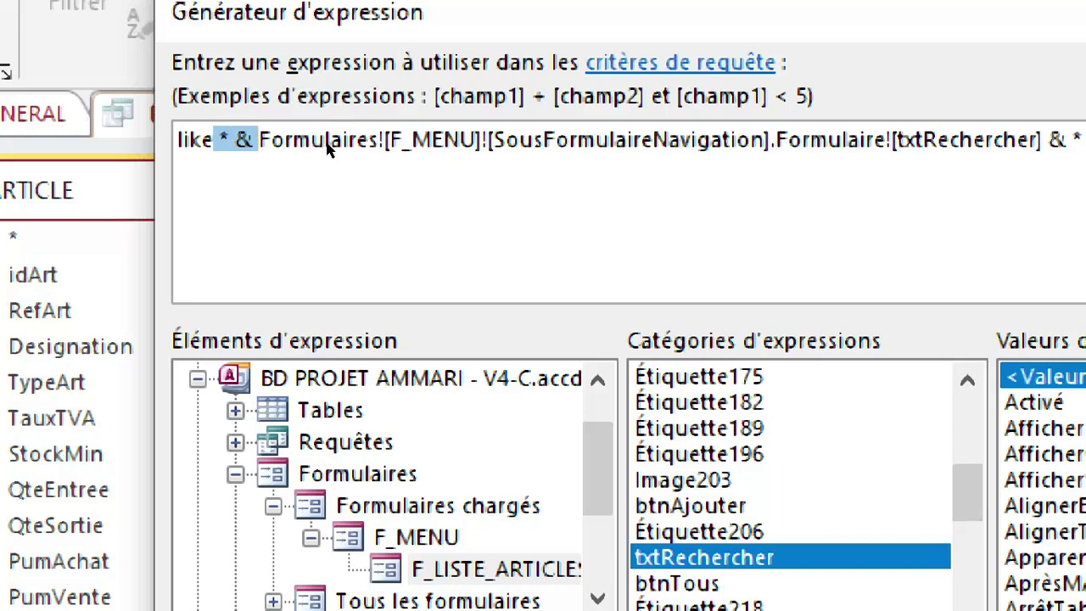
key("Delete")
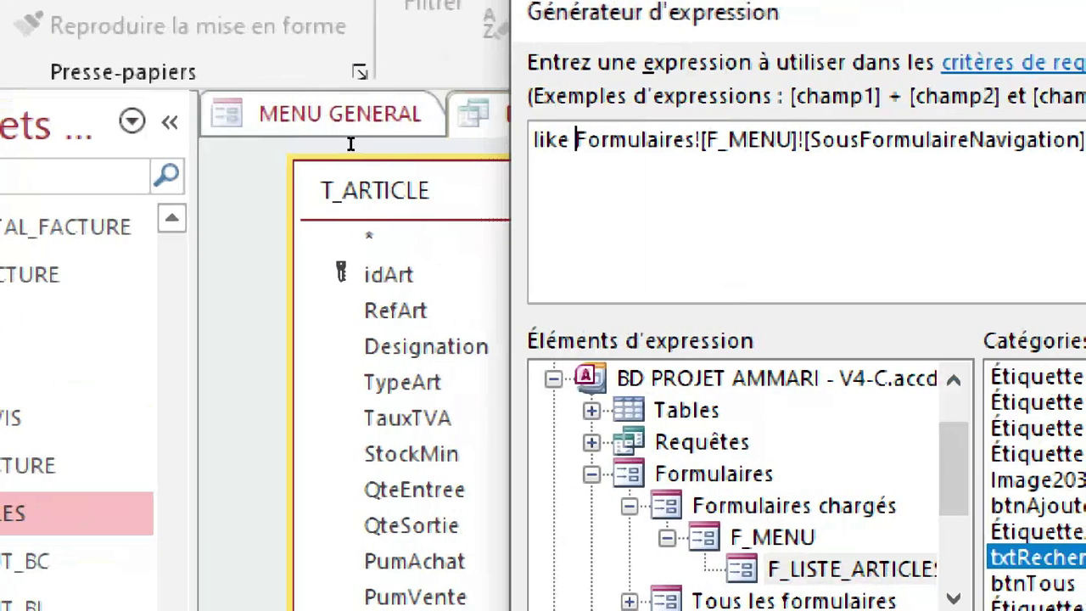
type("* &")
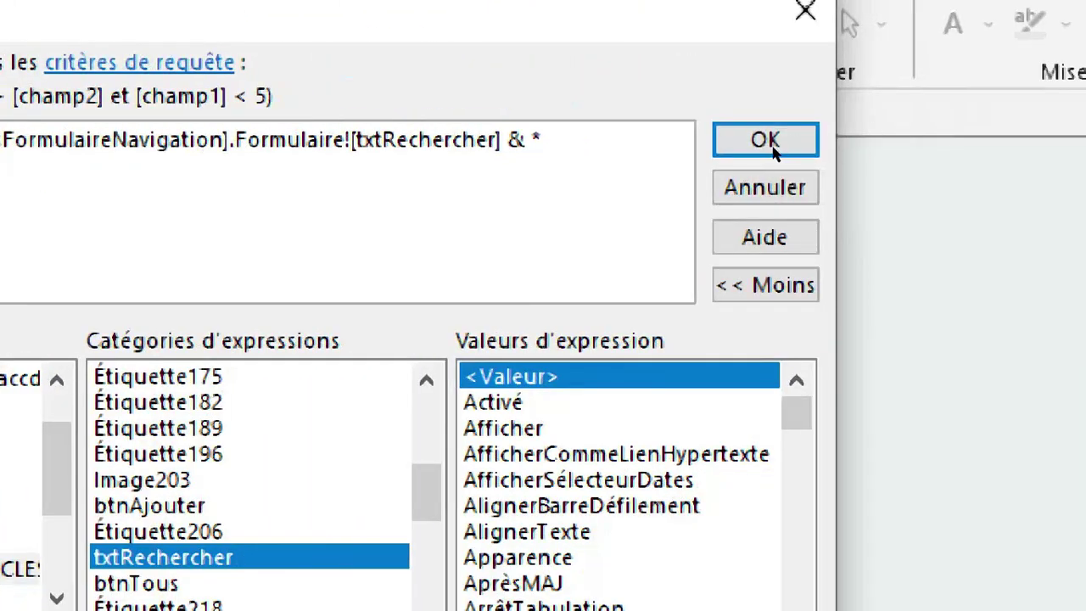
Insert the criterion under the concatenated field, then reopen it in the Expression Builder to review it and close the builder.
left_click(1065, 142)
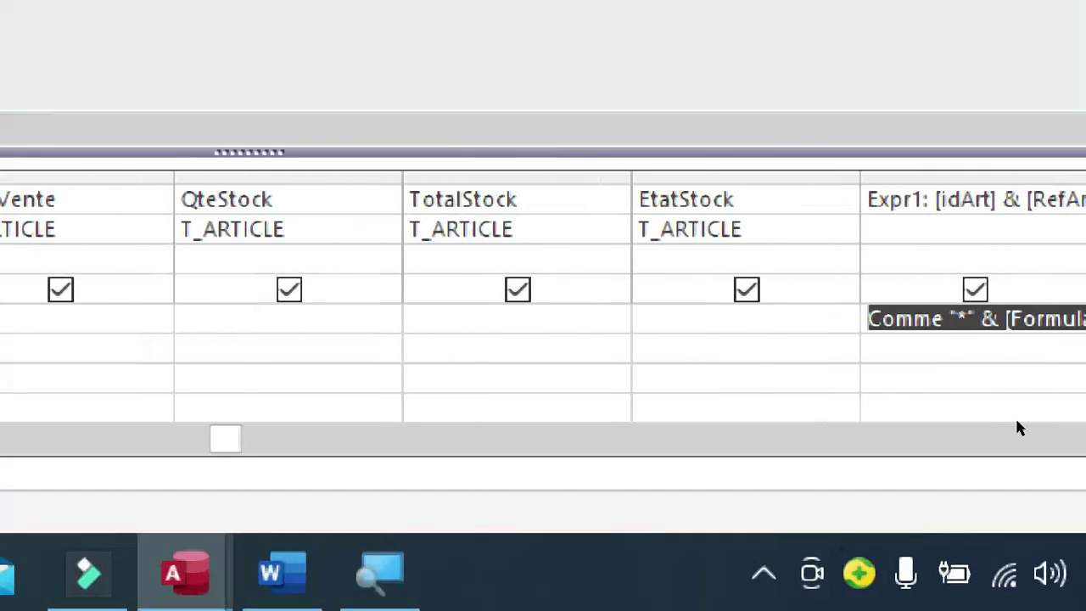
right_click(697, 319)
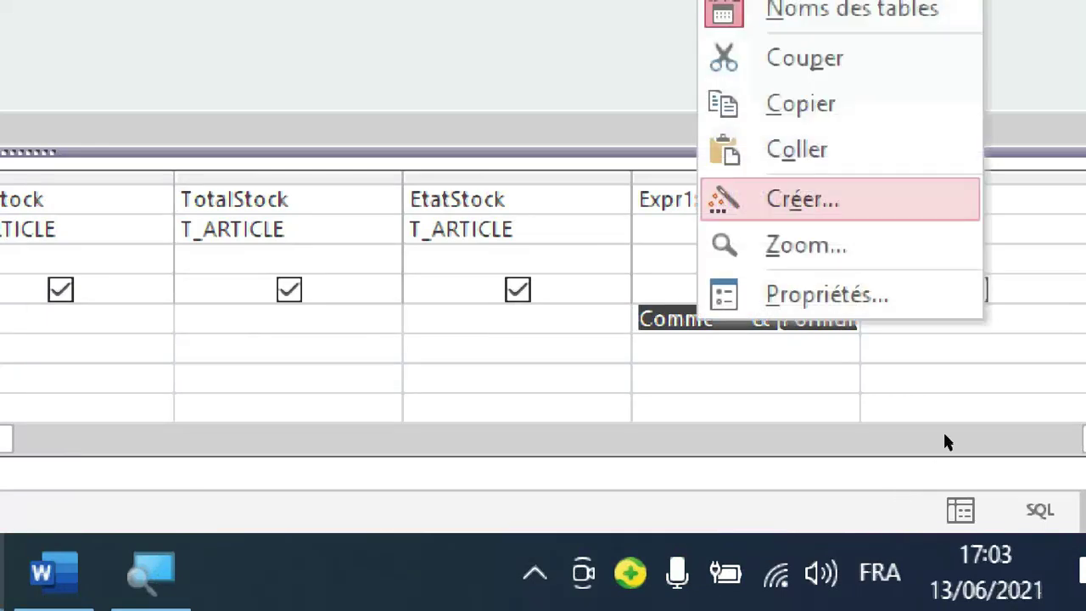
left_click(796, 198)
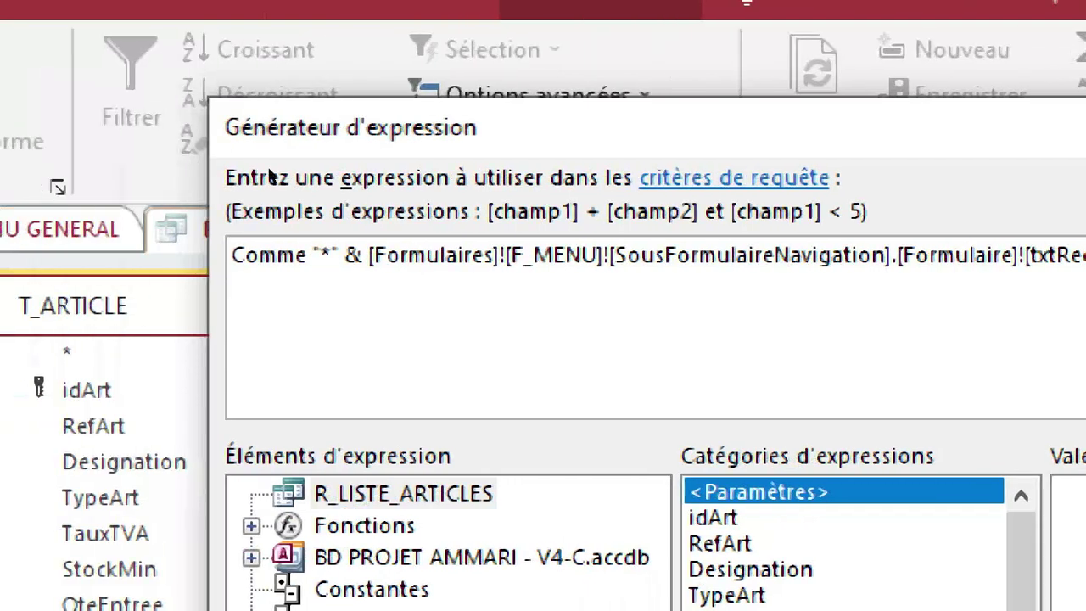
key("Return")
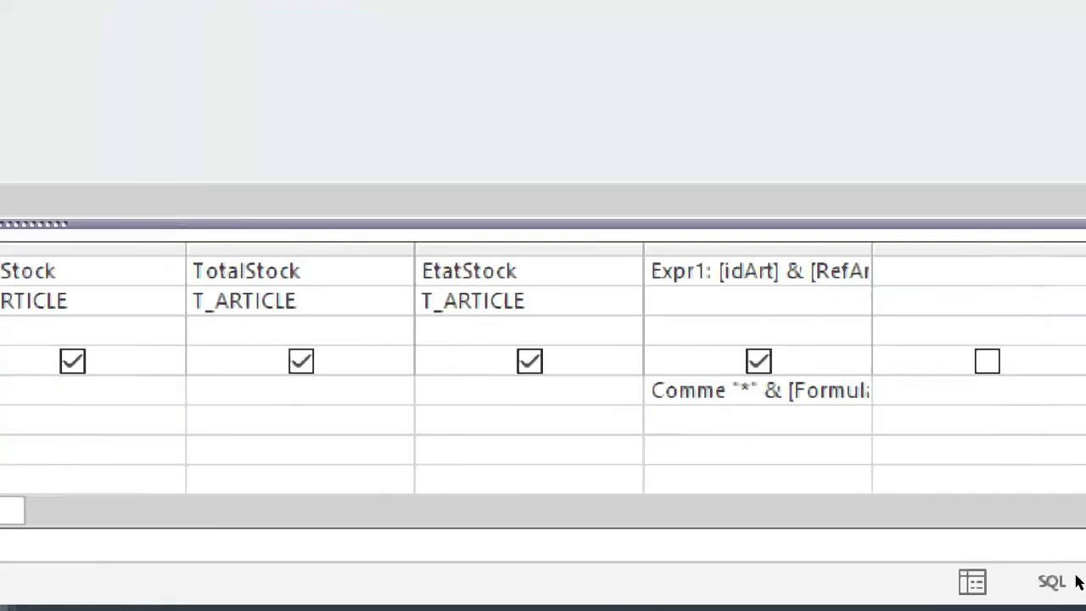
Add [EtatStock] as a field expression in the empty column after Expr1 using the Expression Builder.
left_click(997, 446)
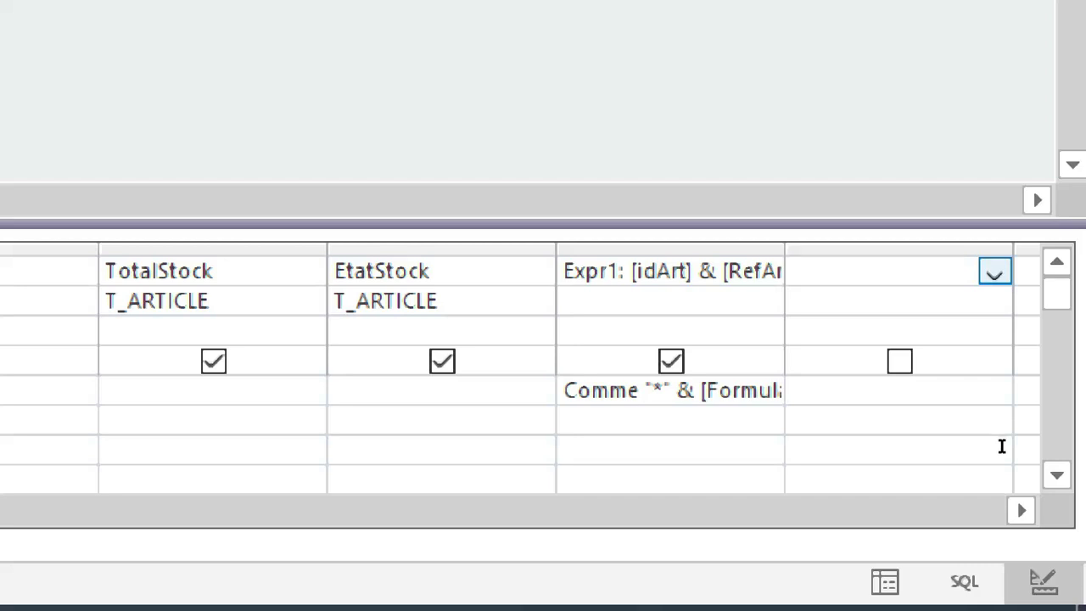
right_click(1003, 447)
left_click(1012, 396)
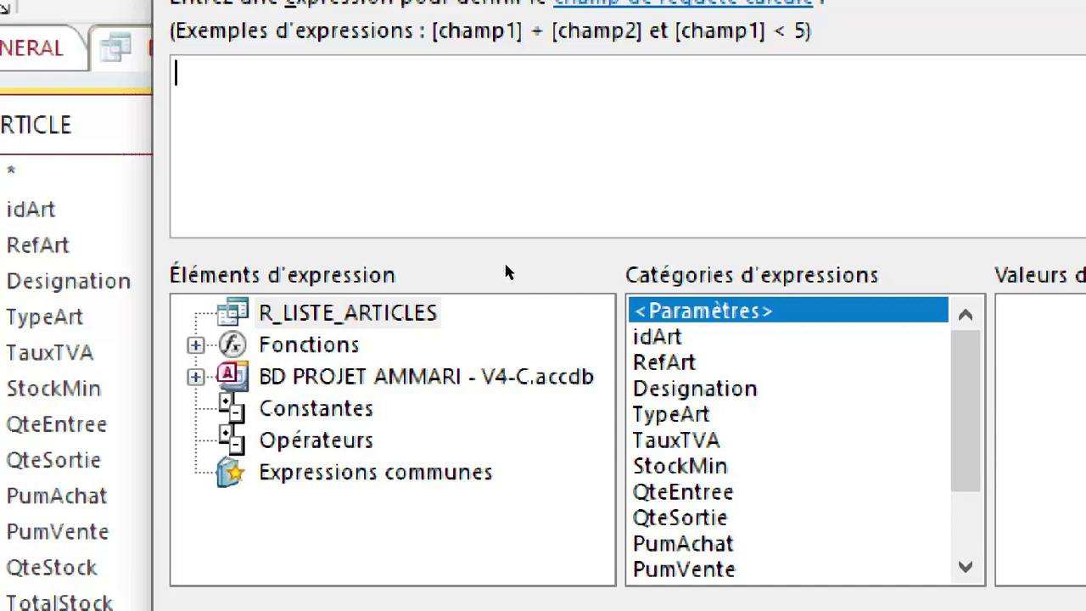
scroll(527, 305, "down", 2)
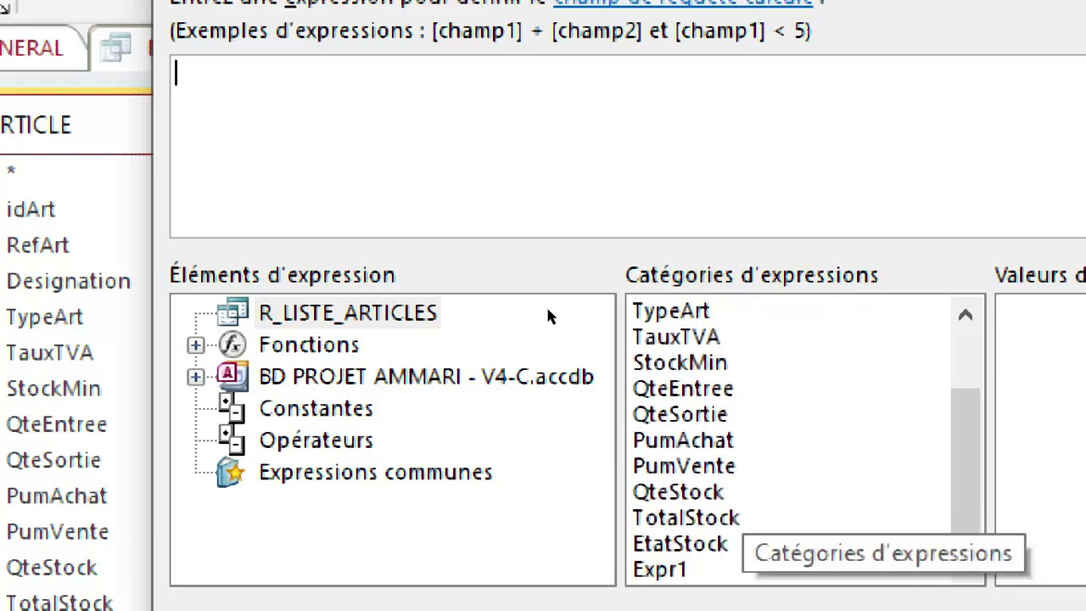
double_click(680, 544)
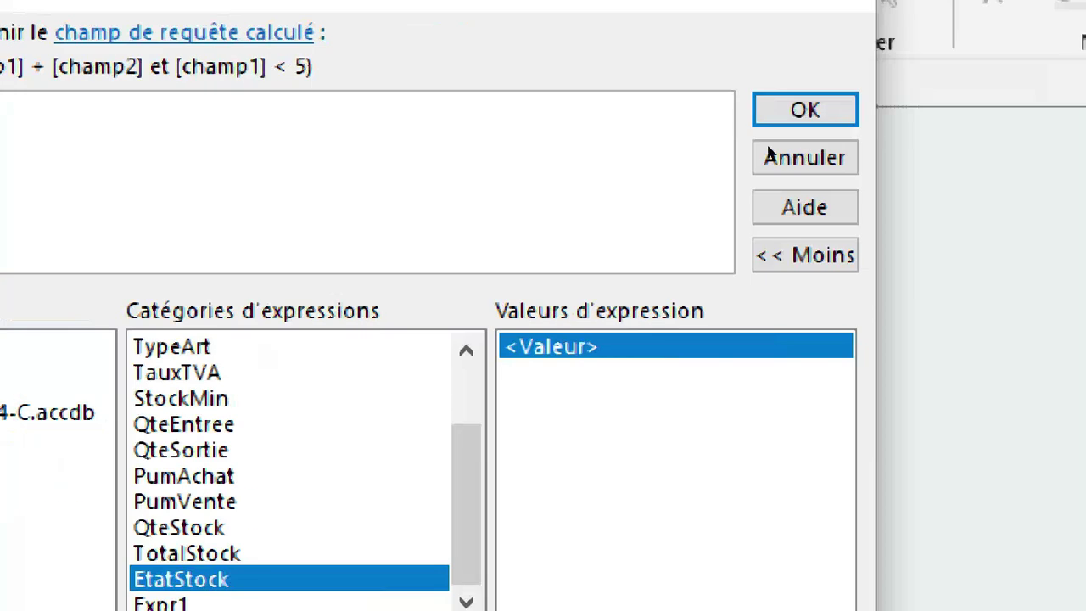
left_click(772, 117)
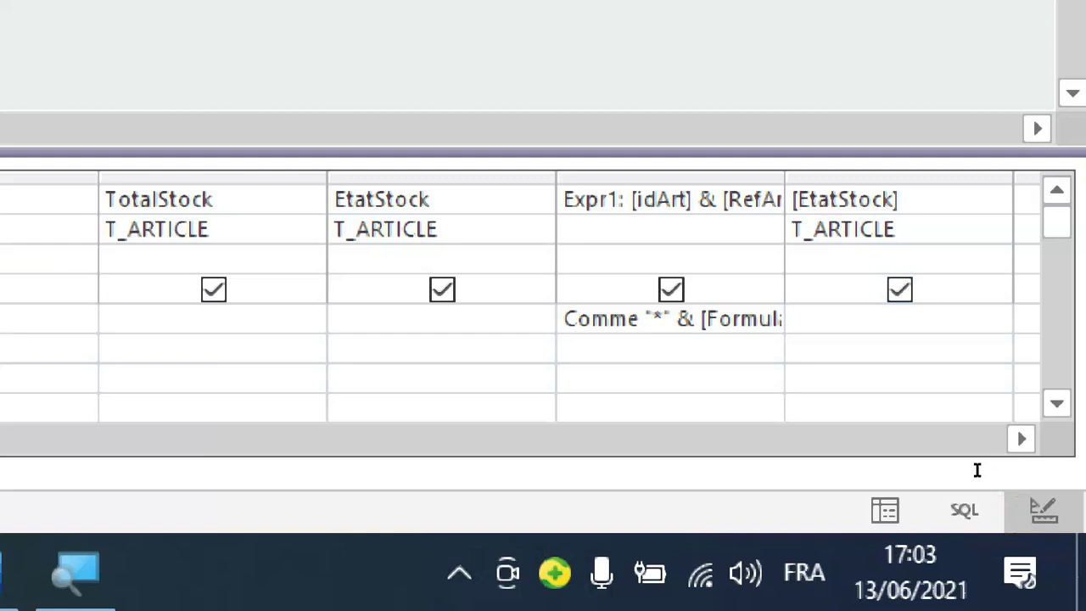
Reopen the [EtatStock] expression in the Expression Builder and prefix it with the alias Expr2:.
key("Up")
left_click(1034, 446)
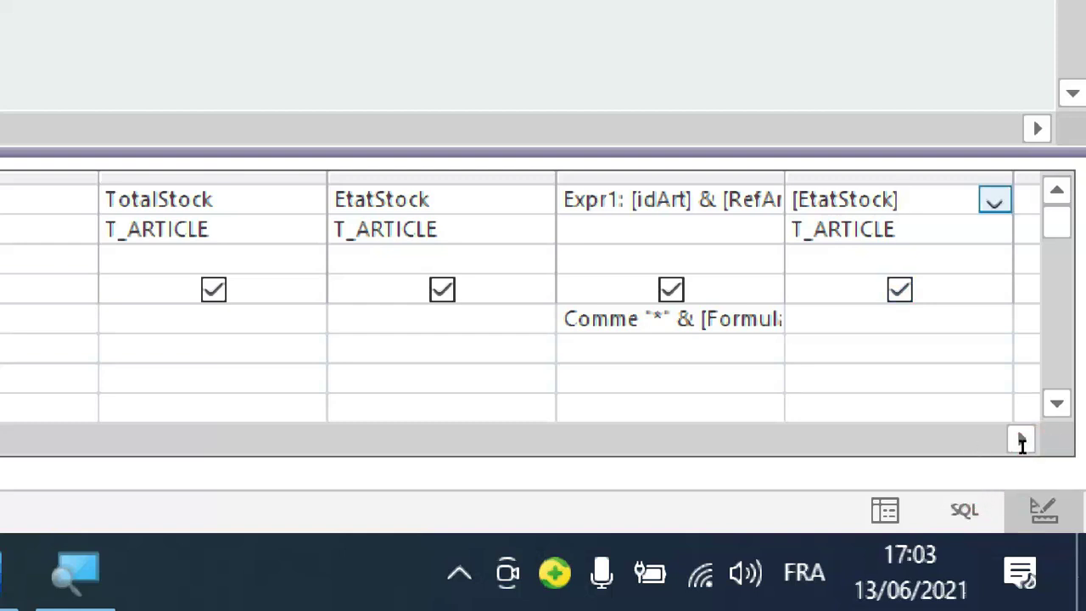
right_click(1022, 443)
left_click(1018, 400)
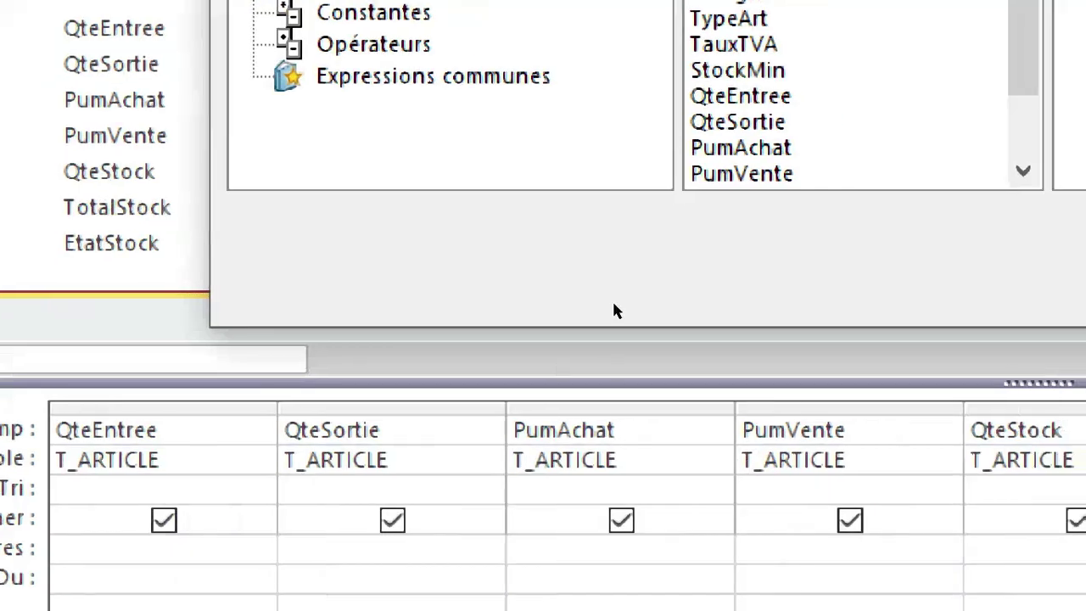
left_click(620, 302)
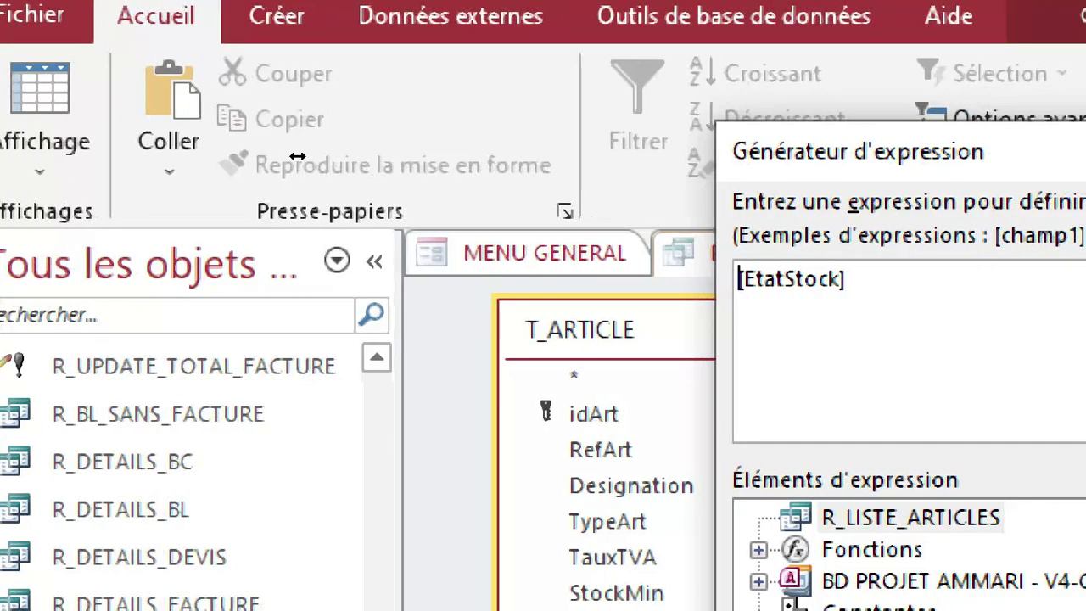
type("Ex")
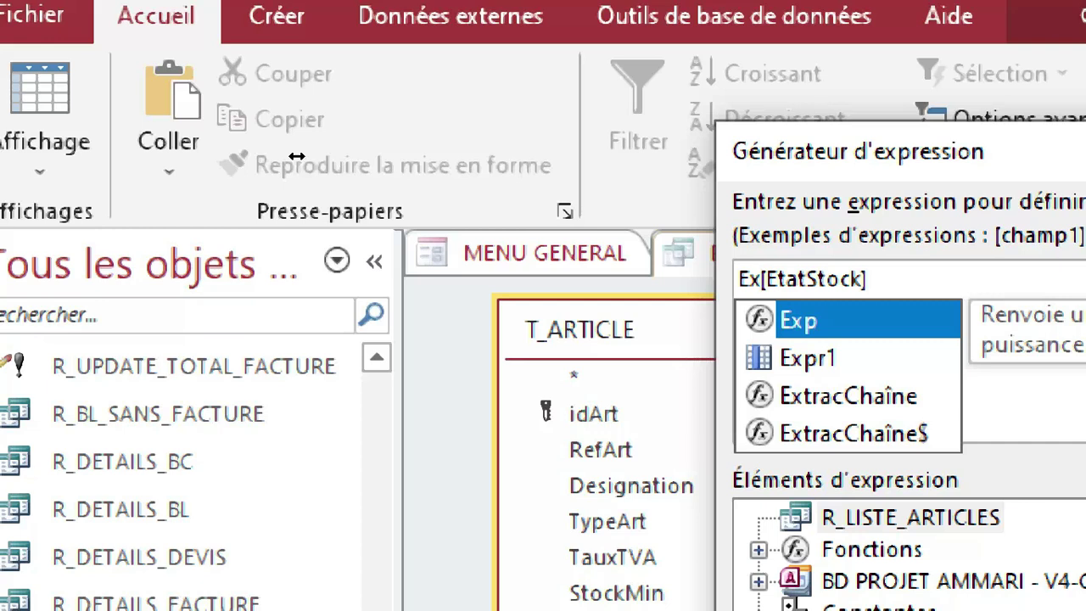
type("pr")
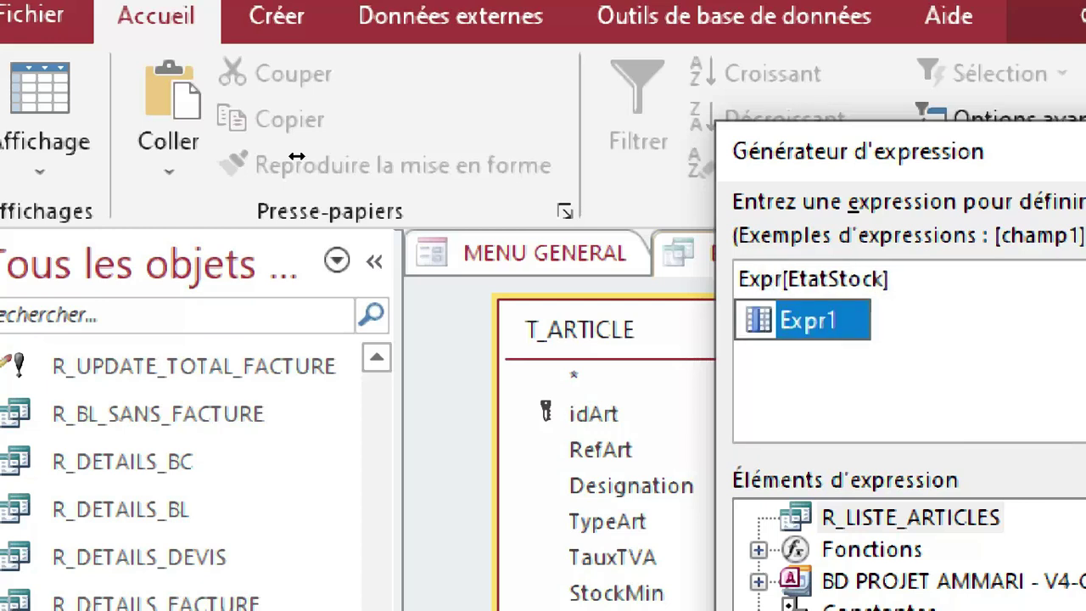
type("2:")
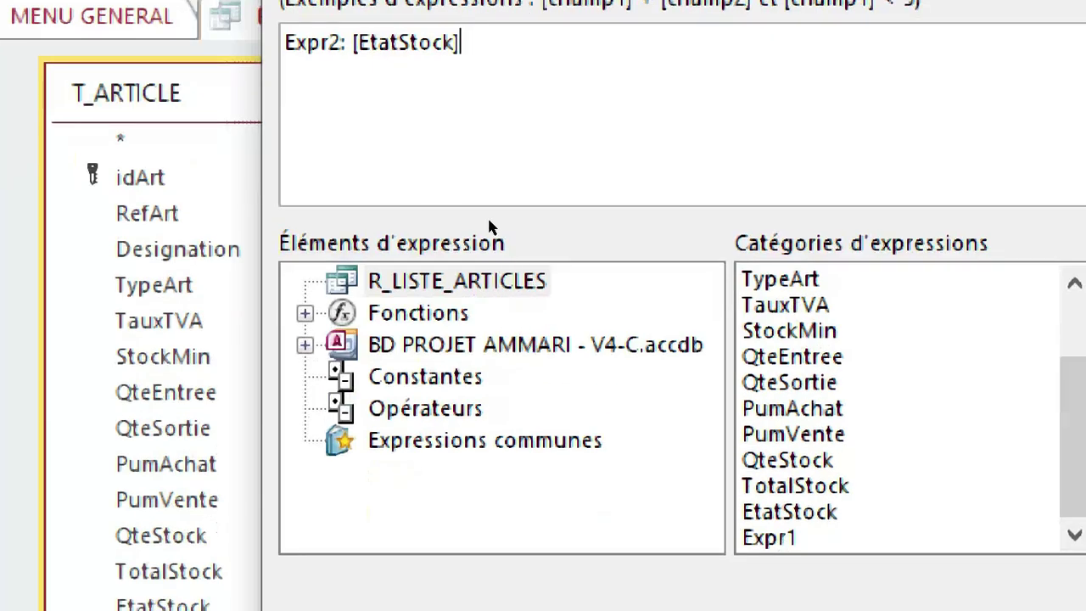
left_click(701, 305)
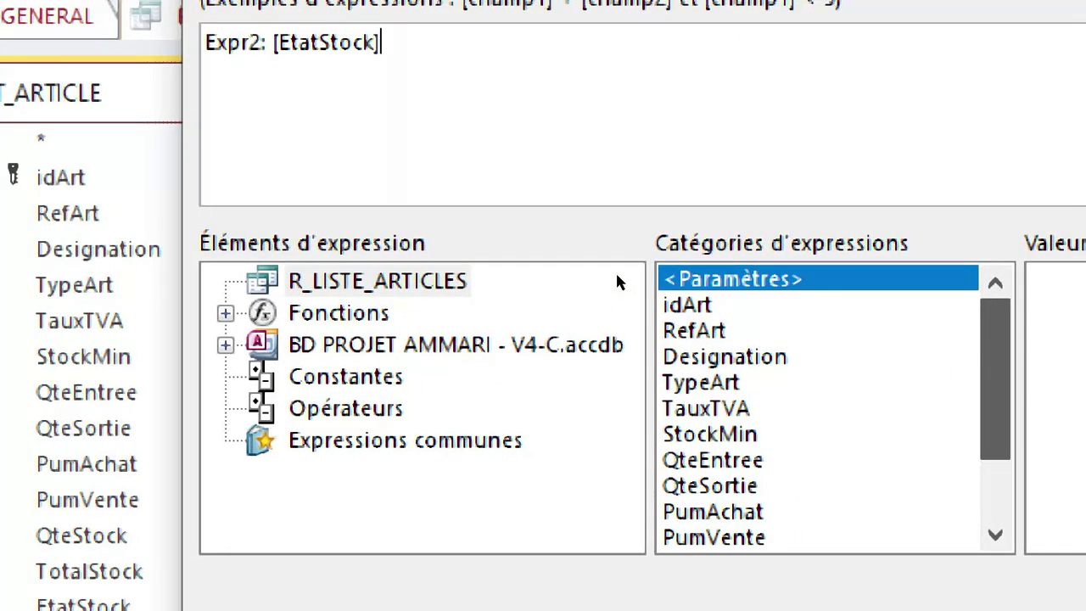
scroll(618, 297, "down", 2)
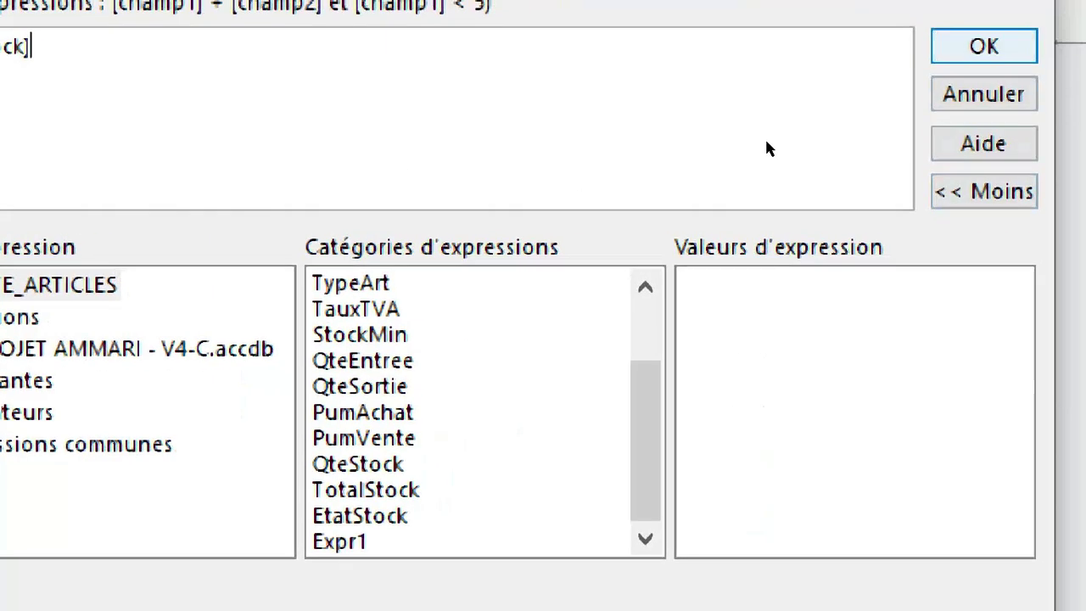
left_click(1019, 42)
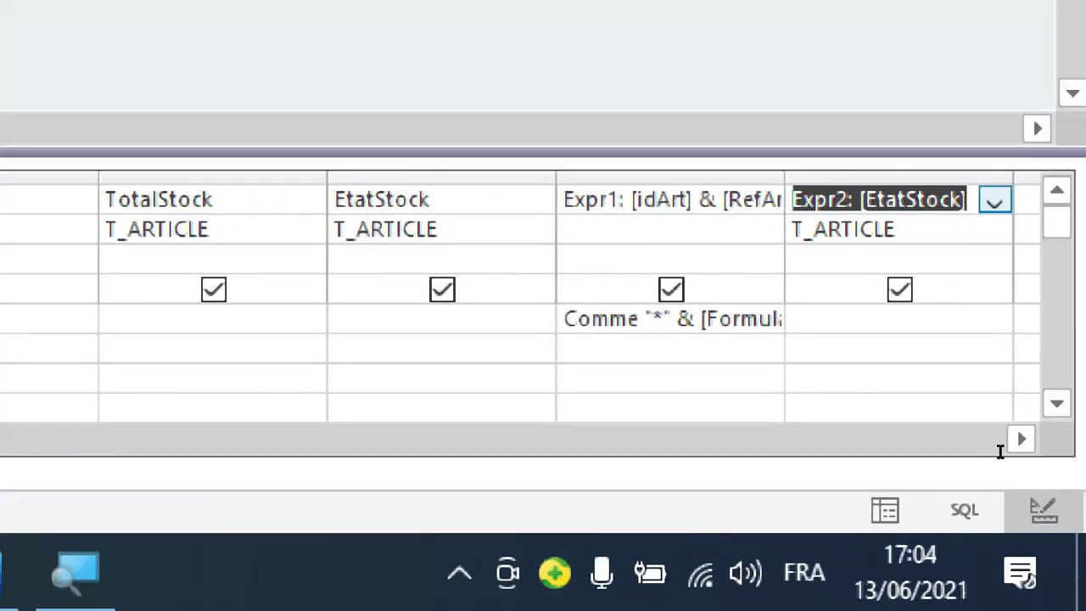
Clear the T_ARTICLE table name from the Expr2: [EtatStock] column.
left_click(847, 318)
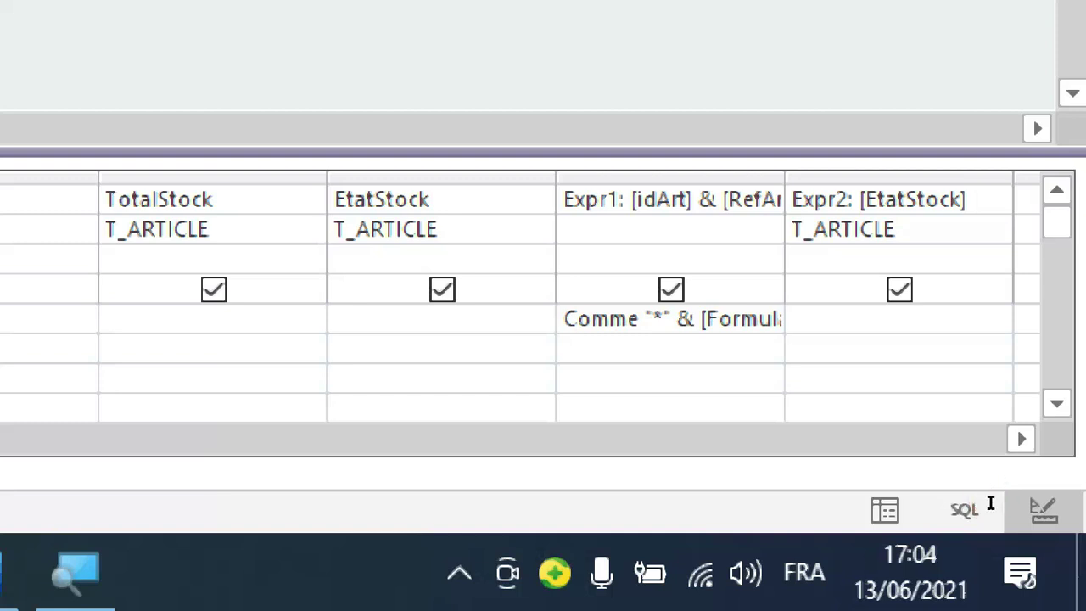
key("Up")
key("Up")
key("Up")
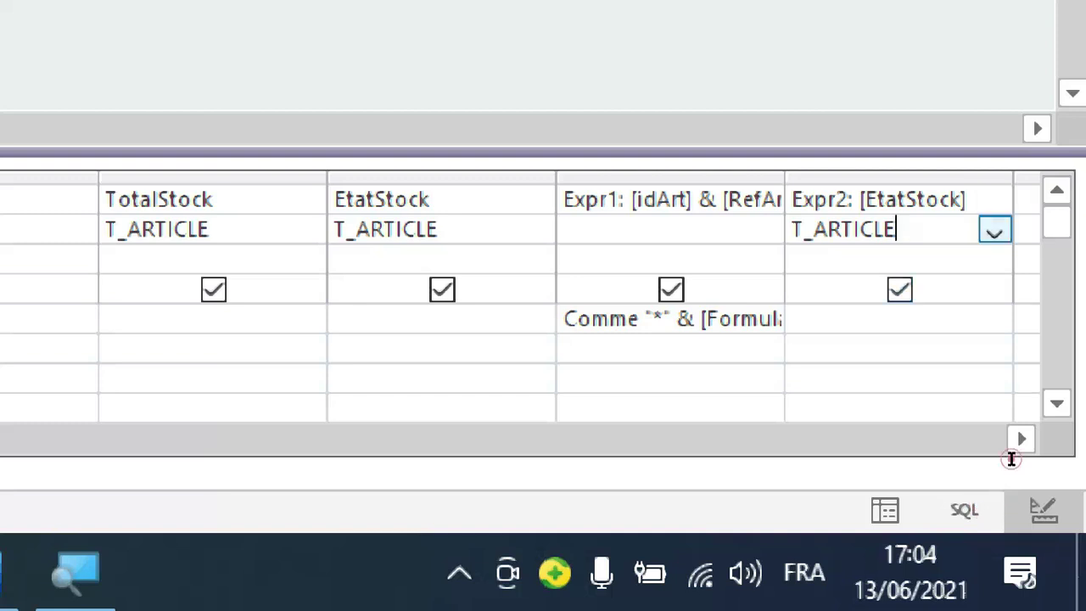
key("Delete")
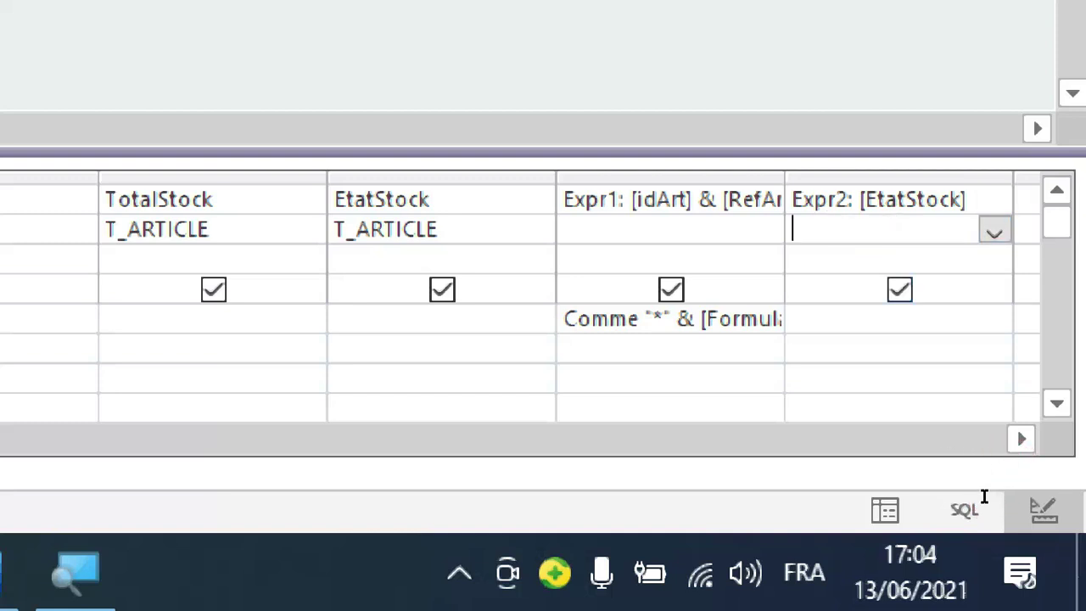
Open the Expression Builder for the criteria cell of the Expr2: [EtatStock] column.
key("Down")
key("Down")
key("Down")
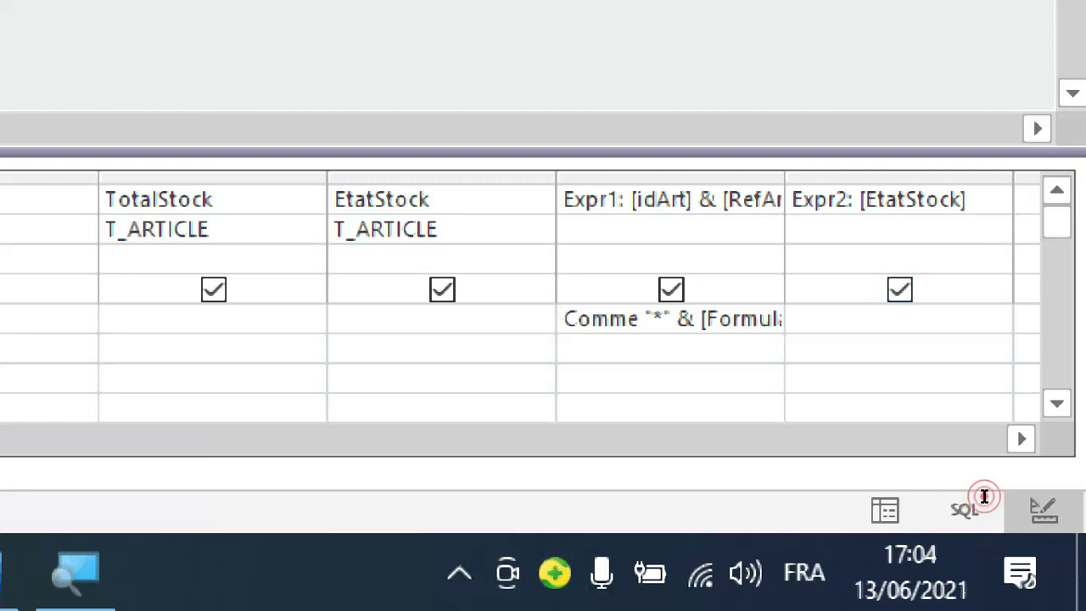
right_click(832, 319)
left_click(828, 329)
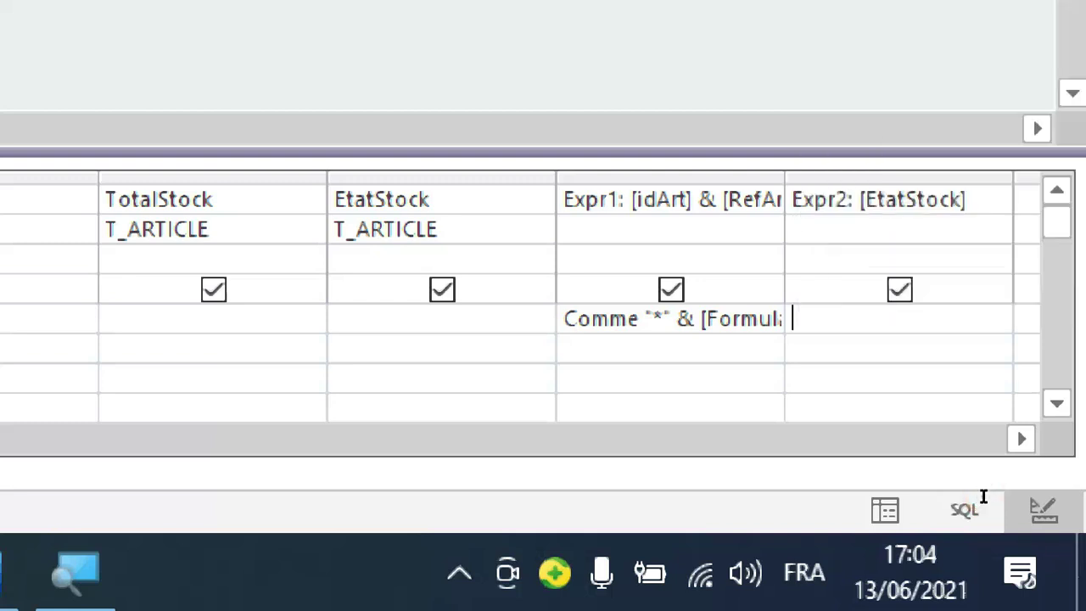
left_click(842, 373)
left_click(842, 322)
right_click(828, 320)
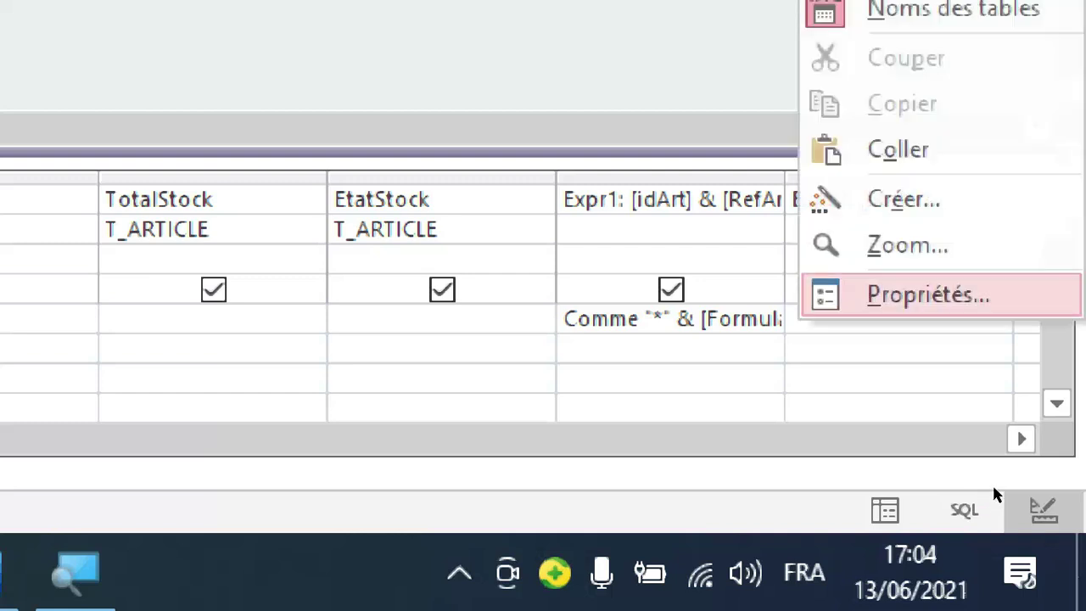
left_click(904, 198)
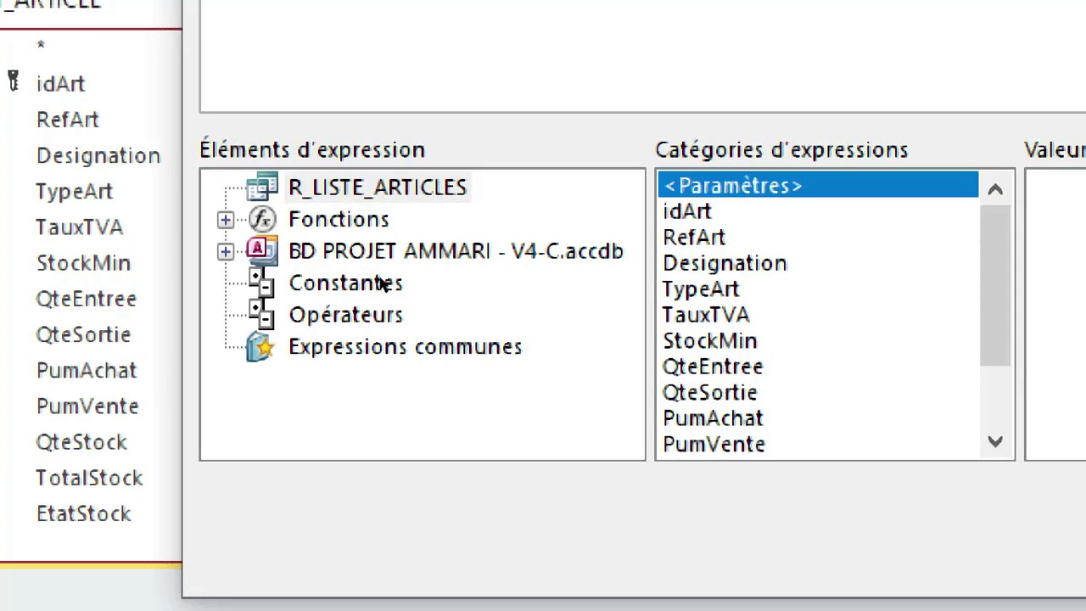
Browse the database's loaded forms to F_LISTE_ARTICLES inside F_MENU and select the txtFiltreEtatStock control.
double_click(387, 265)
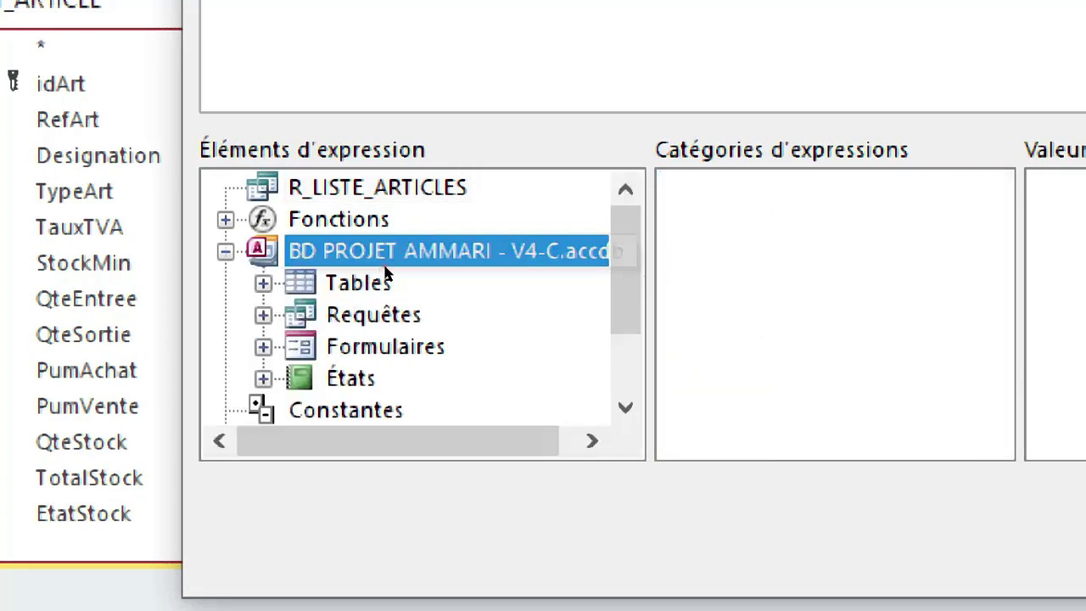
double_click(387, 347)
double_click(430, 347)
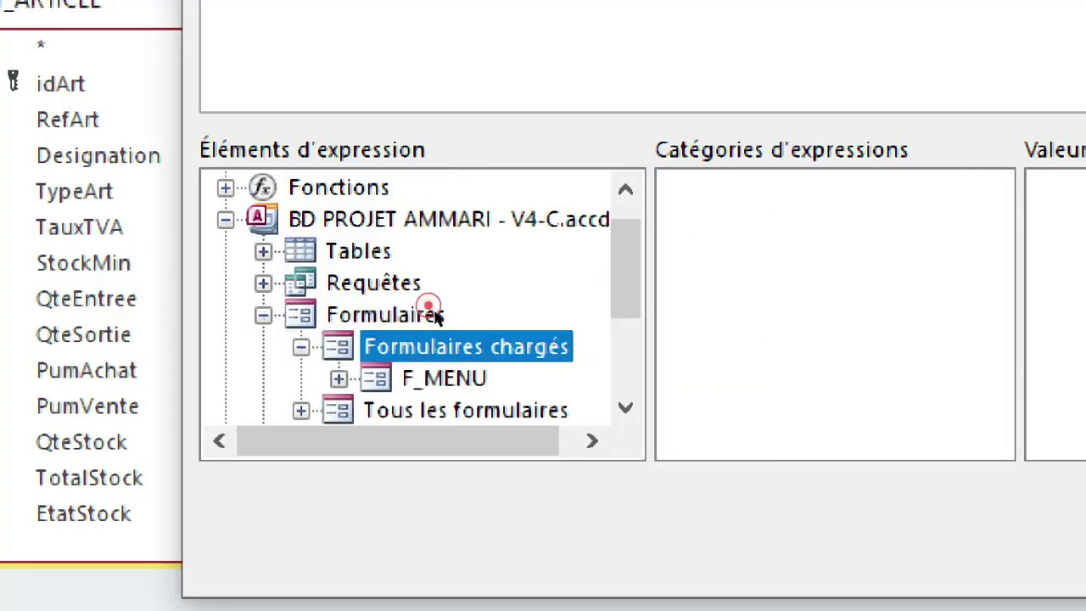
double_click(424, 378)
left_click(520, 378)
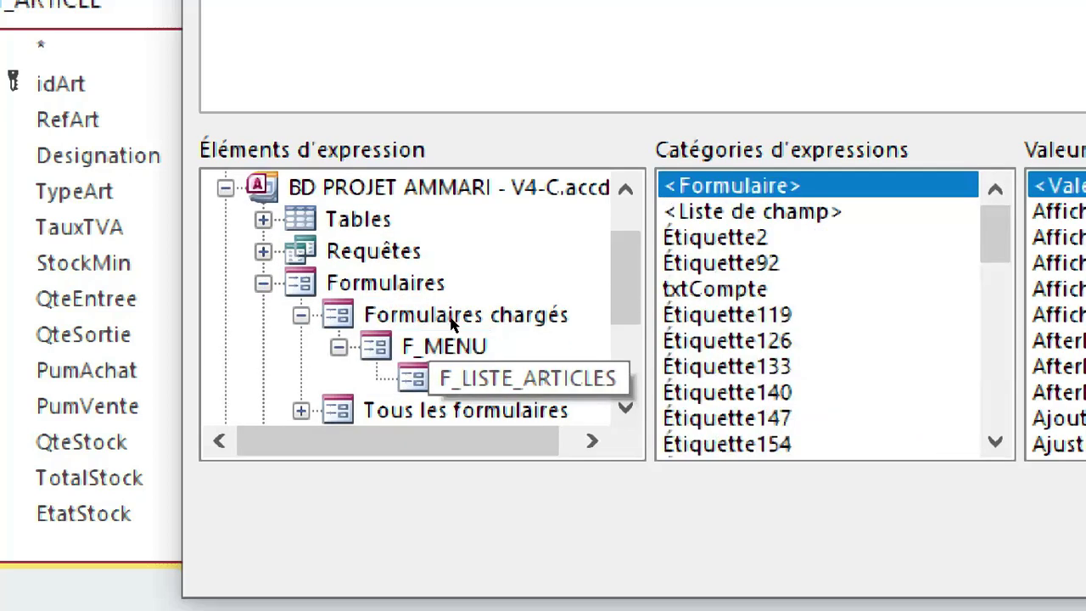
left_click_drag(995, 236, 993, 338)
left_click(798, 263)
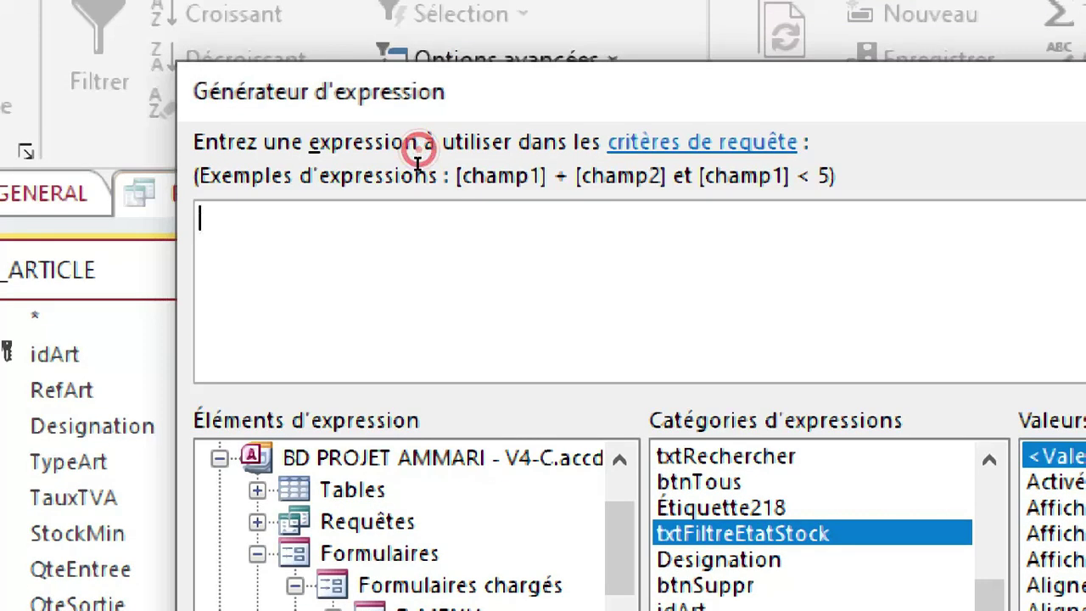
Write a comme criterion that references txtFiltreEtatStock and ends with & "*", and accept it for the Expr2 column.
type("comme")
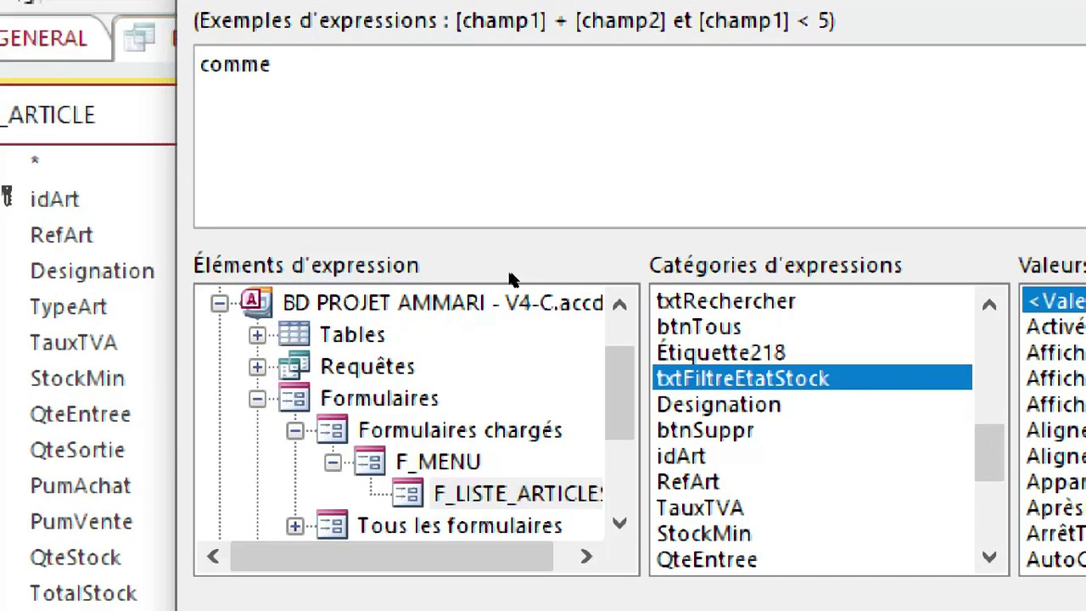
left_click(521, 273)
type("&")
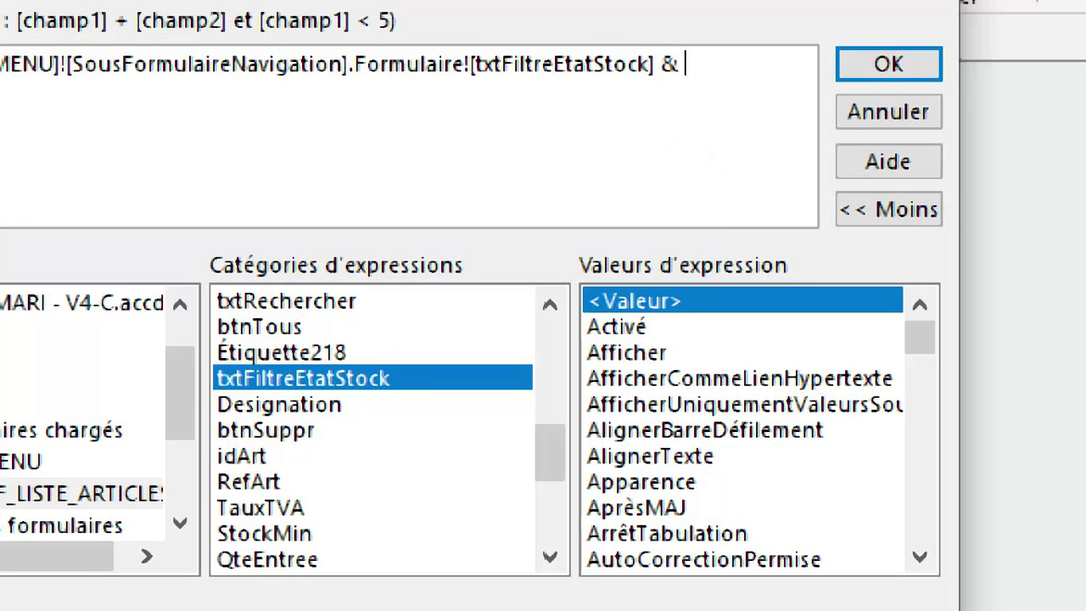
left_click(709, 148)
type("\"*\"")
key("Return")
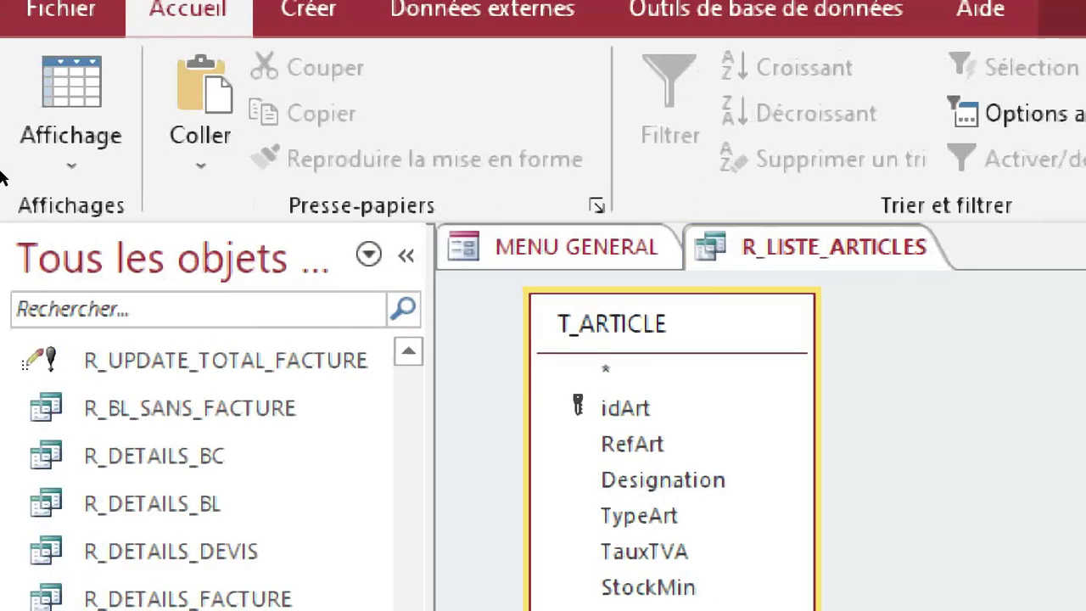
Close the R_LISTE_ARTICLES query and collapse the navigation pane to show the article list form.
right_click(821, 245)
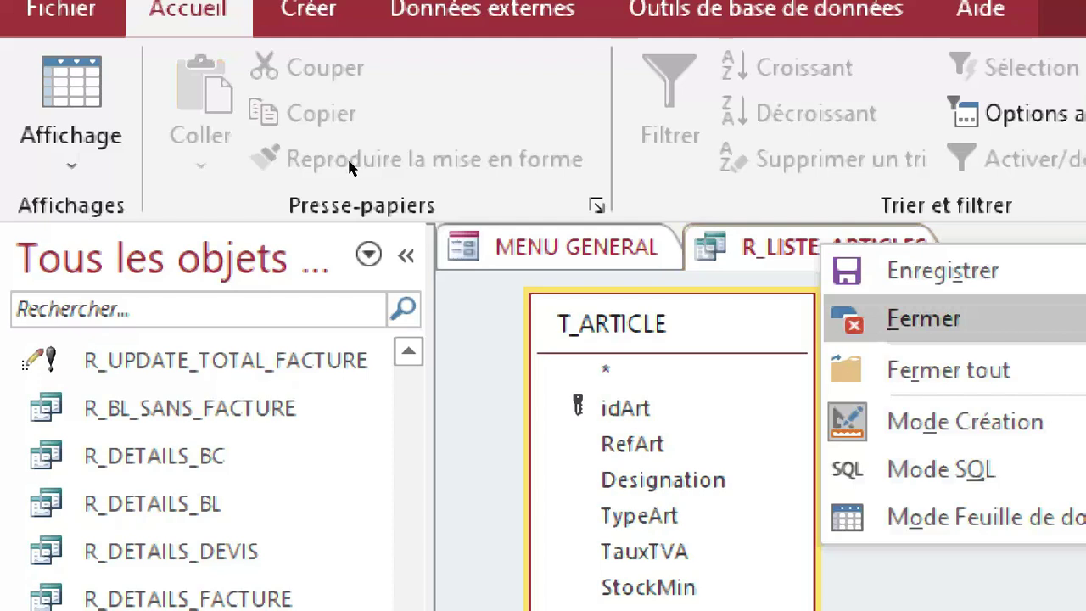
left_click(923, 318)
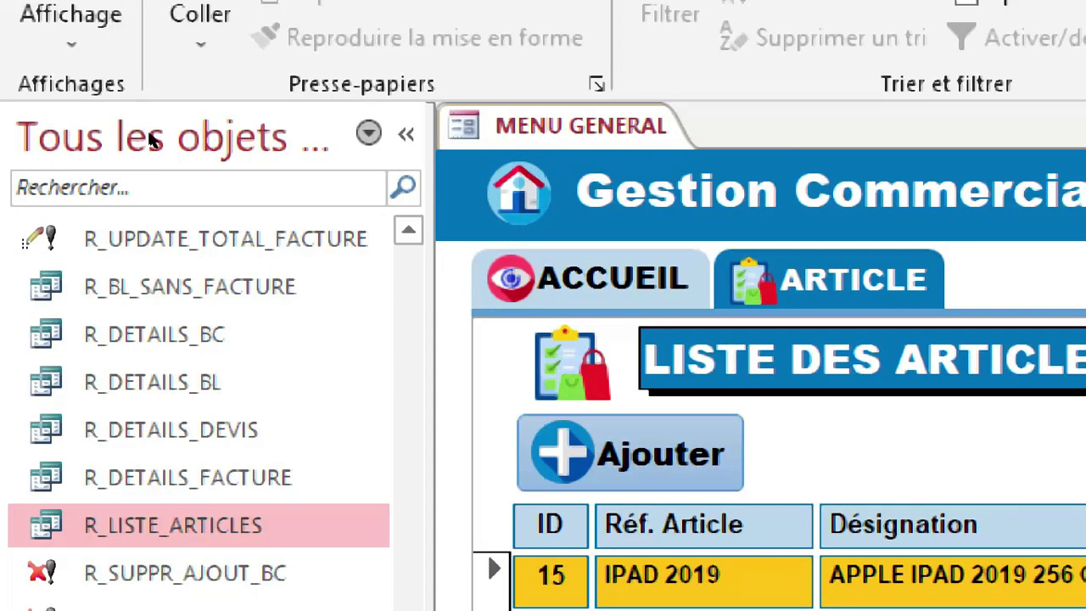
left_click(406, 134)
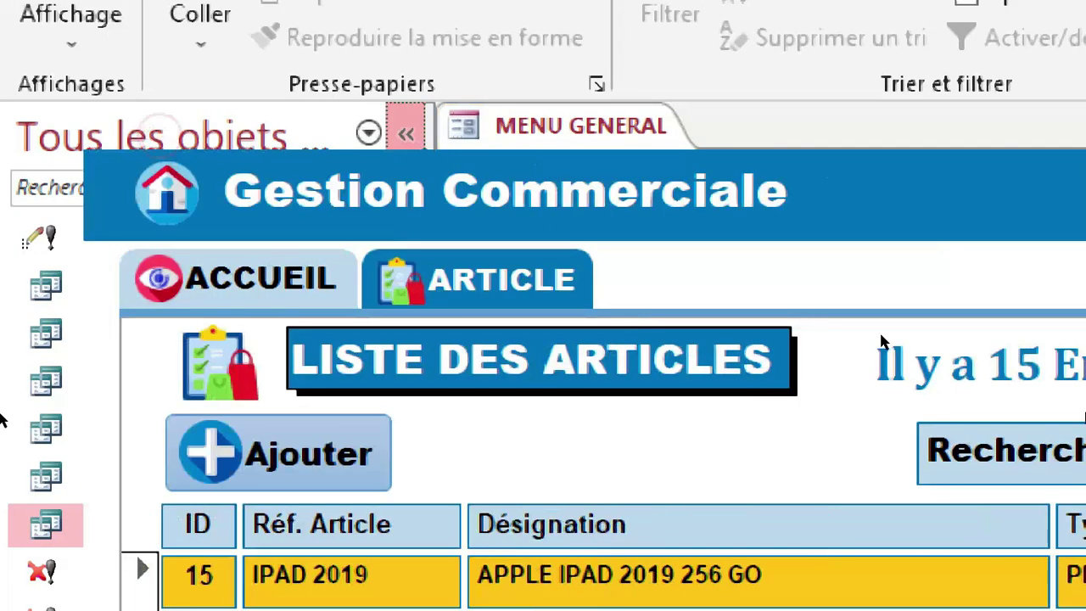
Check the status choices offered by the Filtrer Etat Stock combo box on the article list.
key("F4")
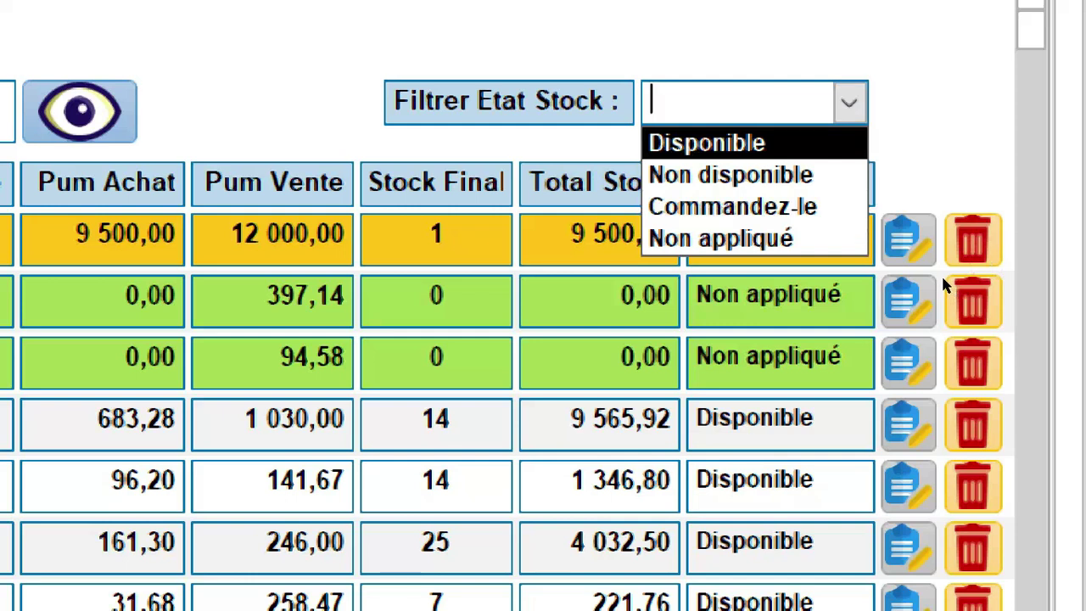
left_click(1031, 265)
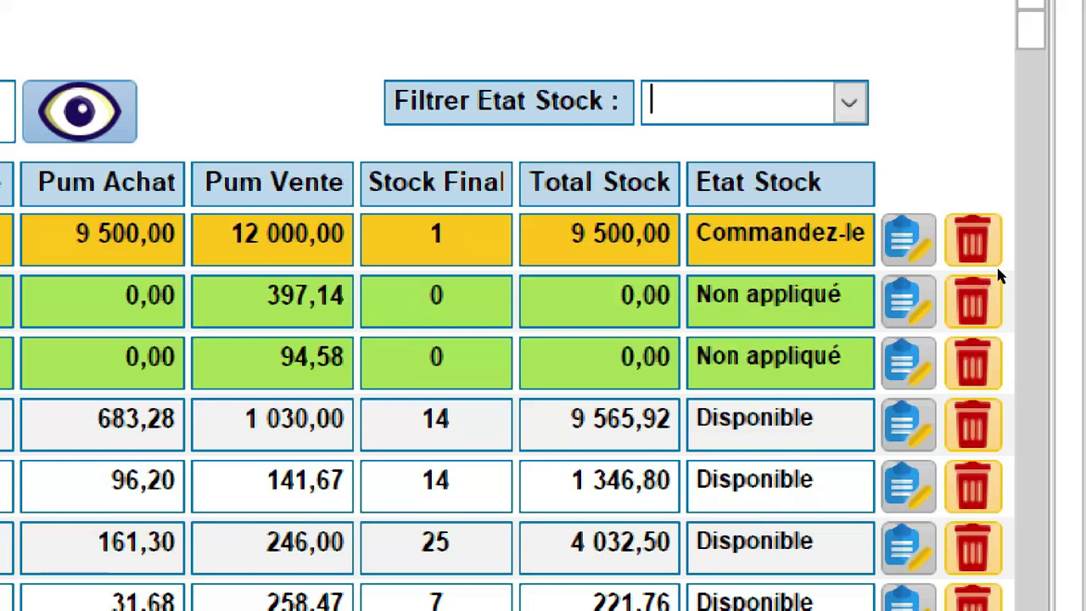
key("F4")
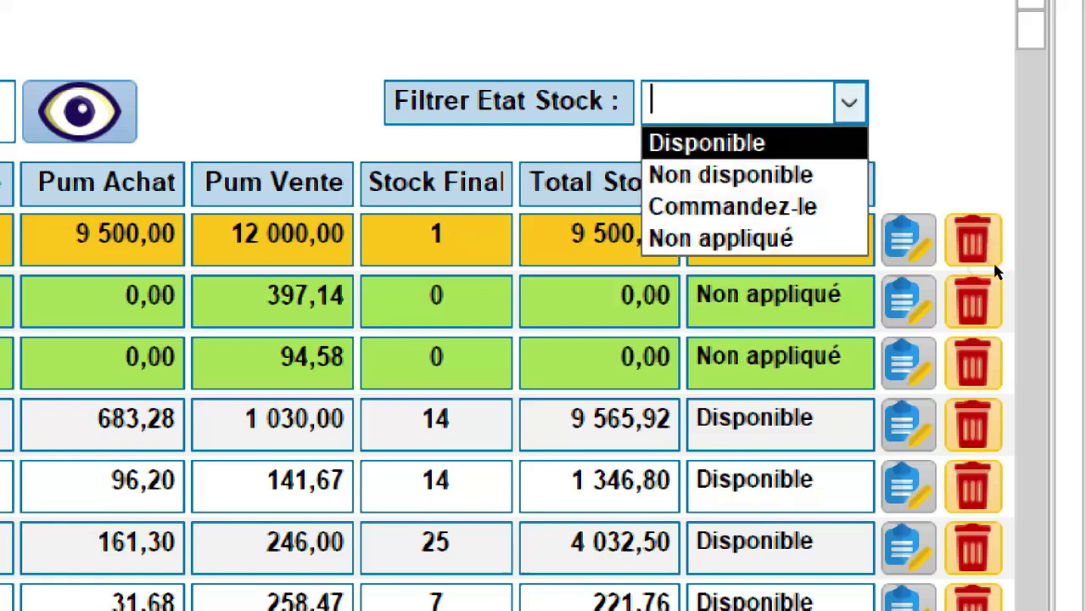
left_click(991, 262)
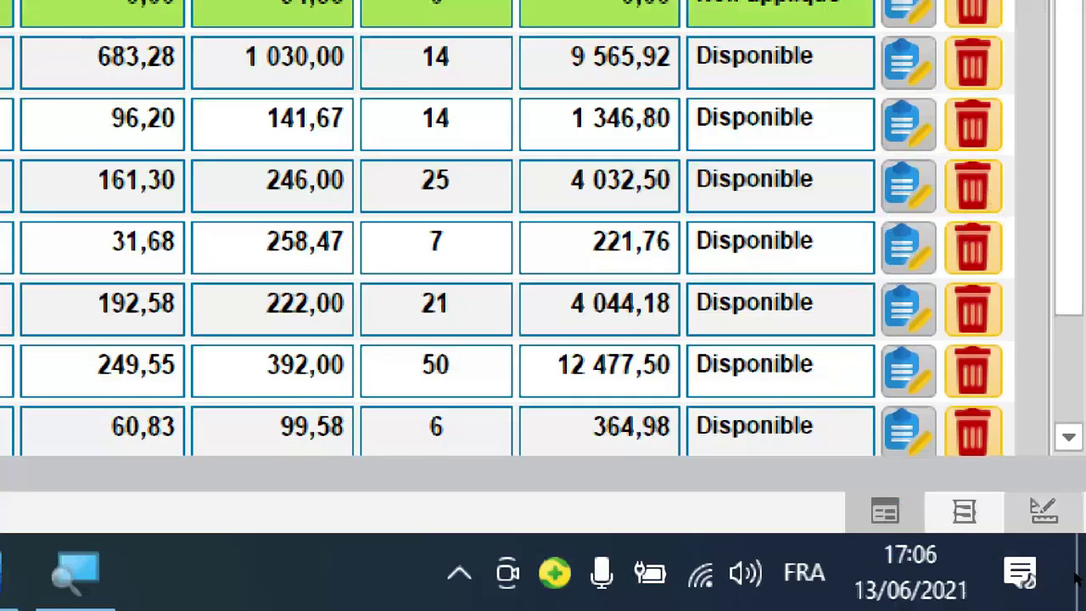
Switch F_MENU to Design View and open the Macro Builder for the Après MAJ event of txtFiltreEtatStock.
left_click(1068, 508)
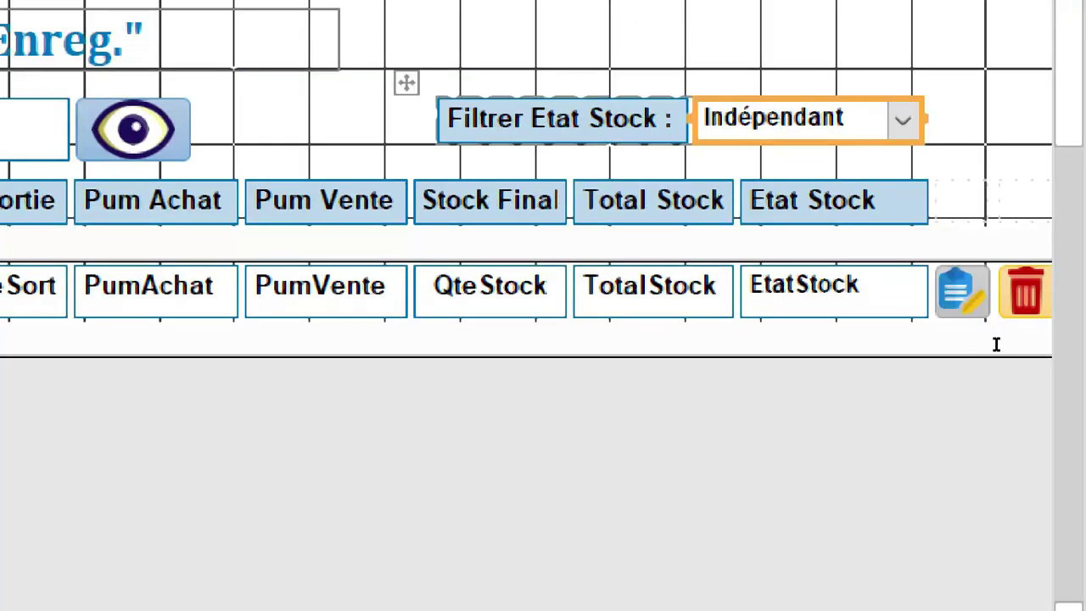
key("F4")
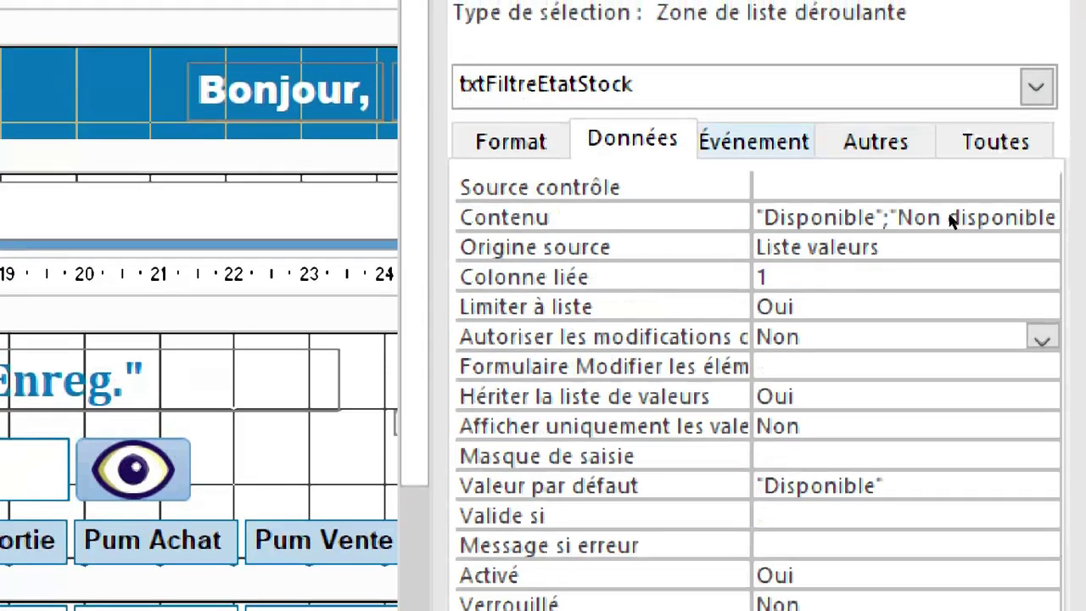
left_click(753, 139)
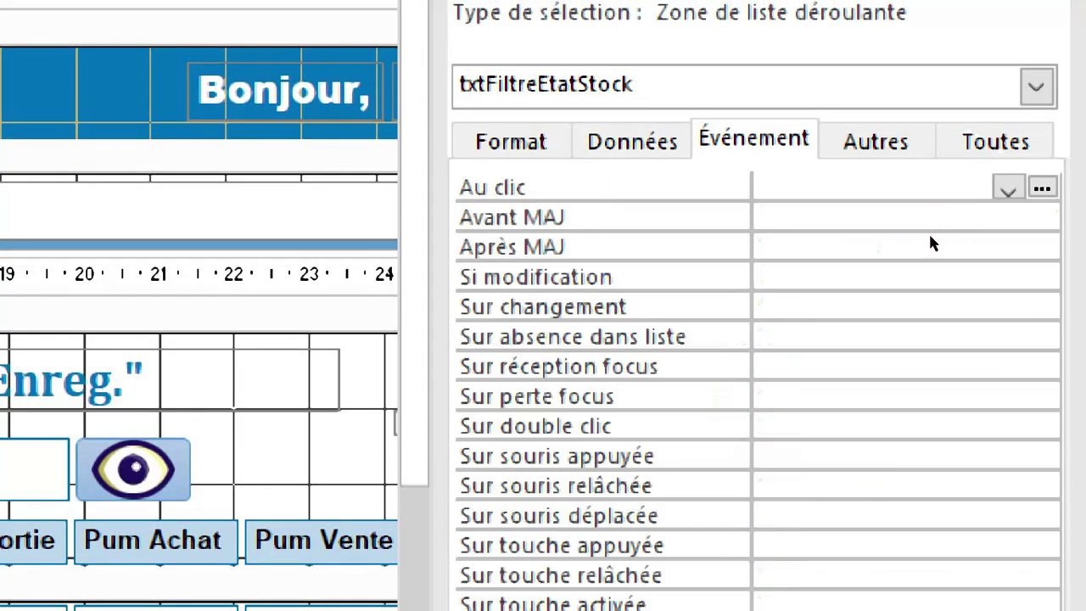
left_click(893, 256)
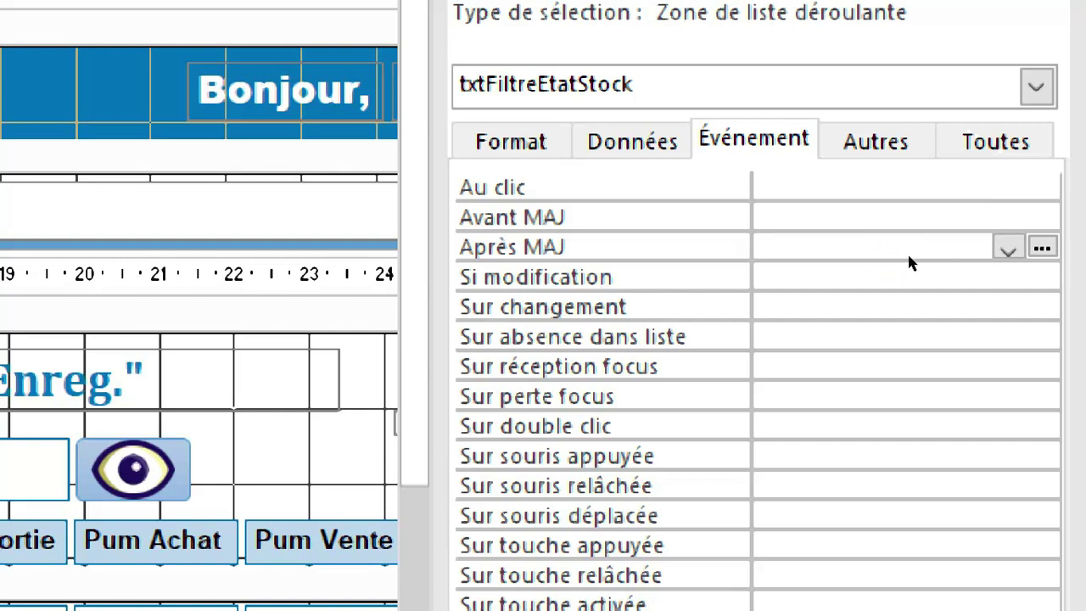
left_click(1049, 249)
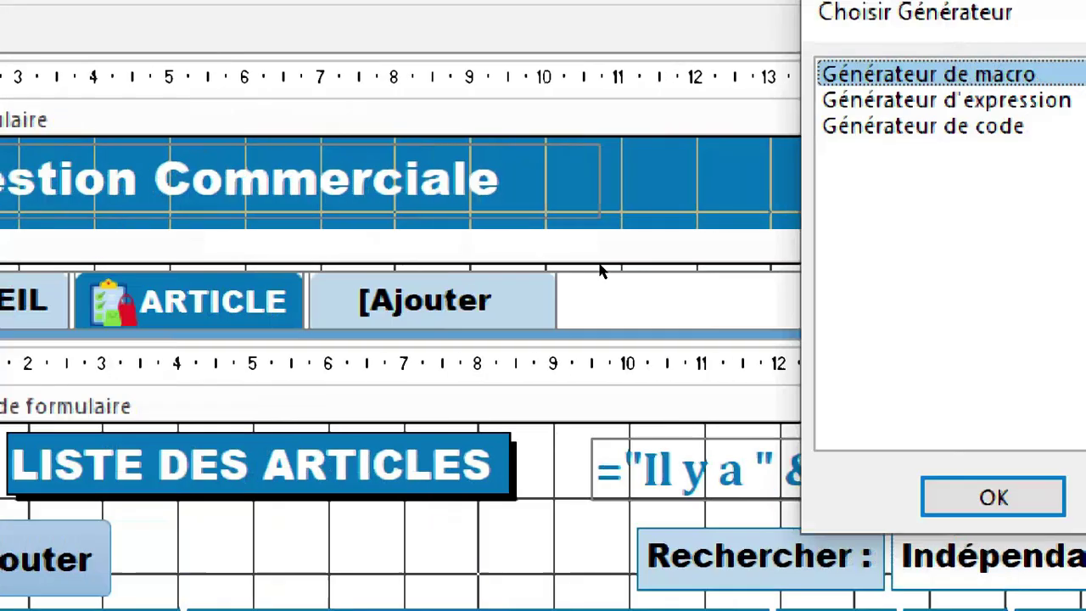
key("Return")
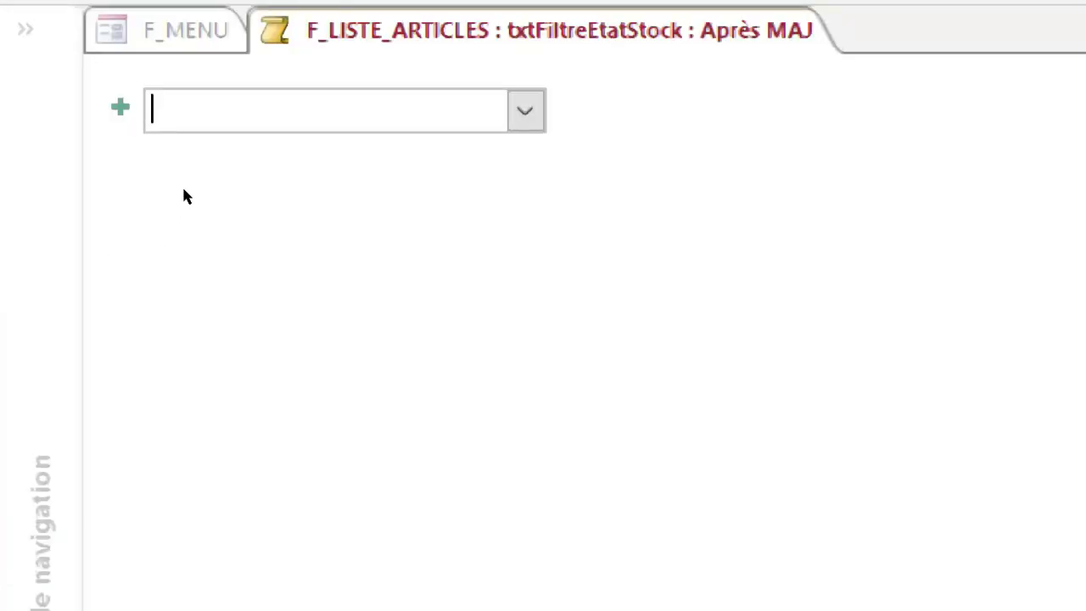
Add the AfficherTousEnreg action to the Après MAJ macro of txtFiltreEtatStock and close the macro.
left_click(524, 111)
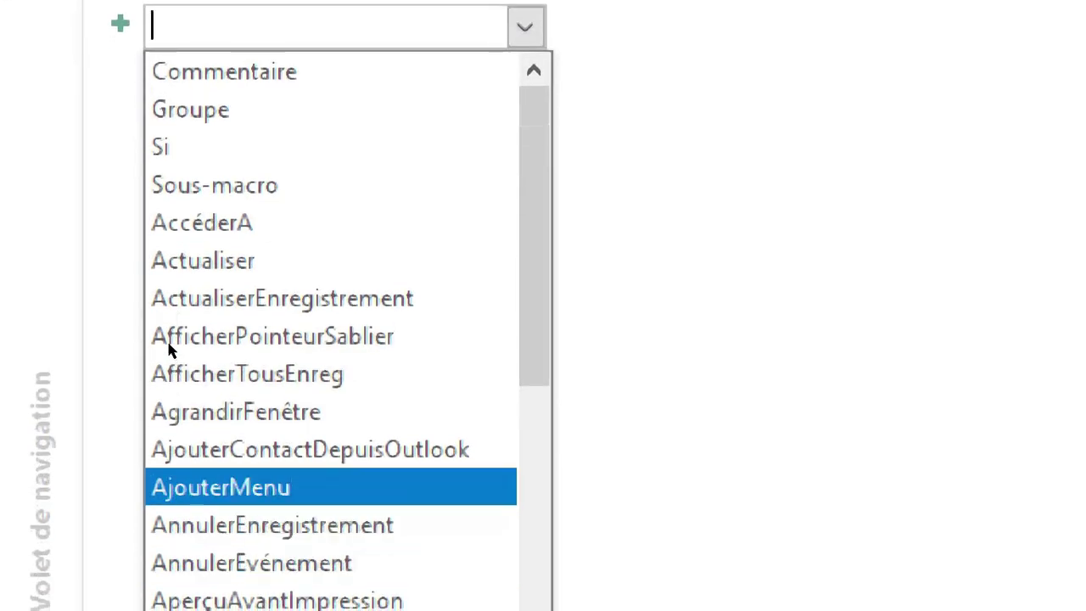
scroll(170, 350, "down", 2)
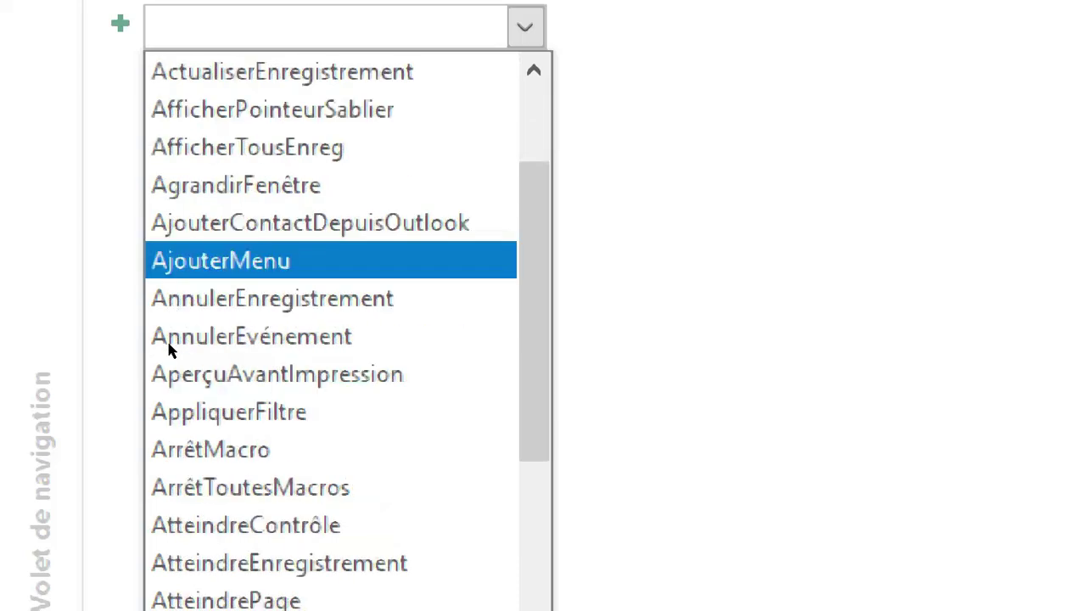
scroll(165, 373, "down", 1)
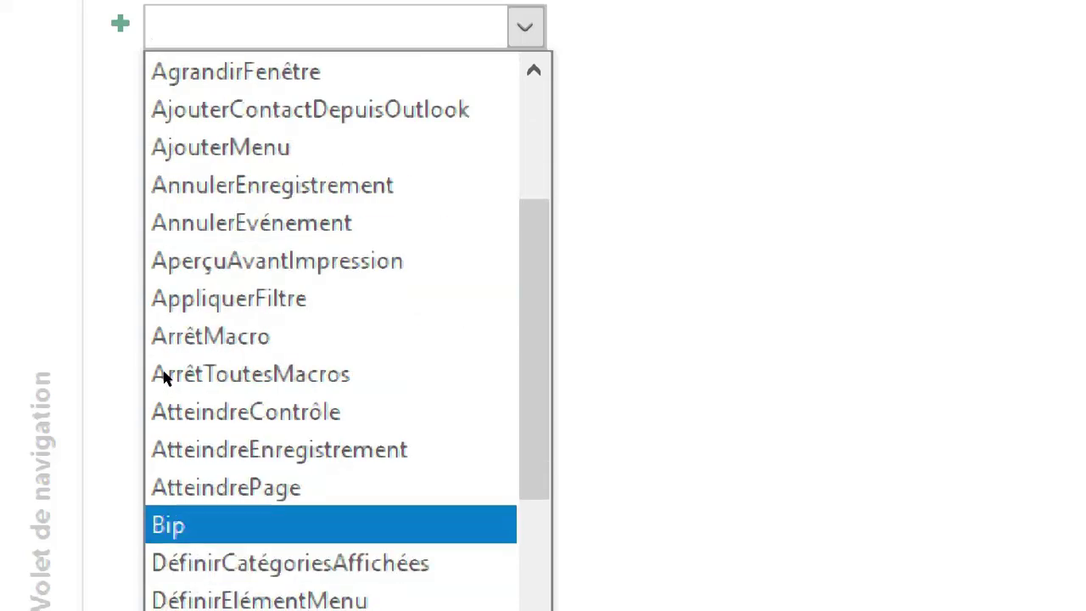
scroll(161, 374, "down", 2)
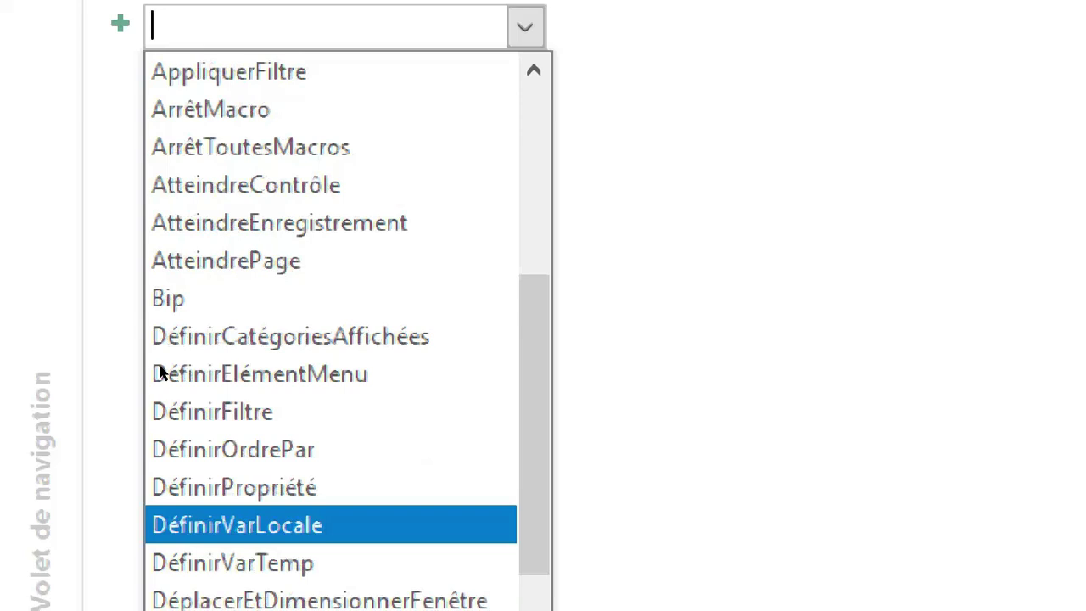
scroll(160, 373, "up", 4)
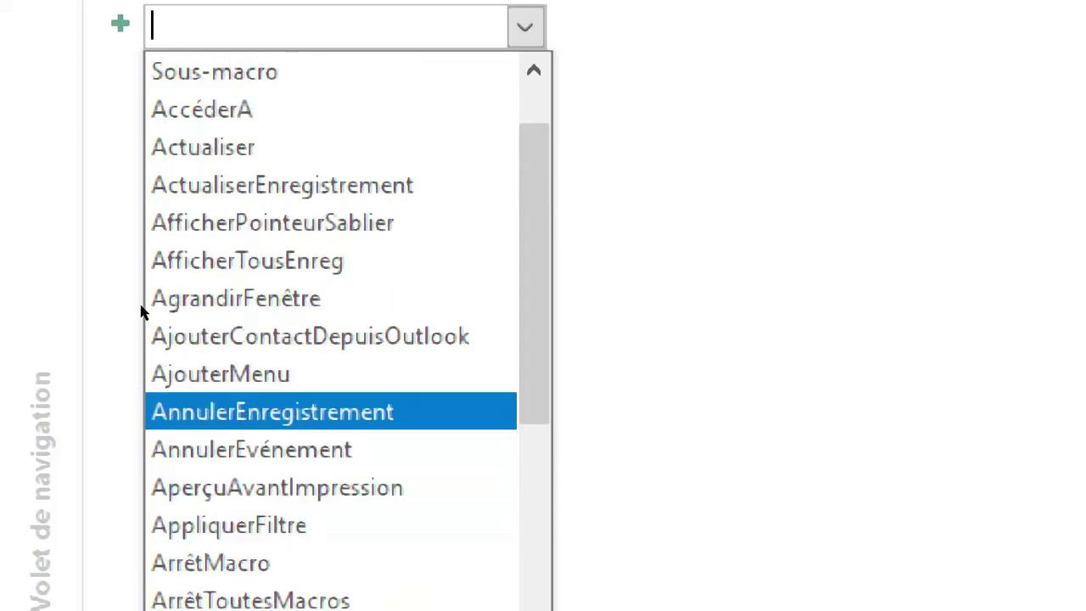
left_click(117, 259)
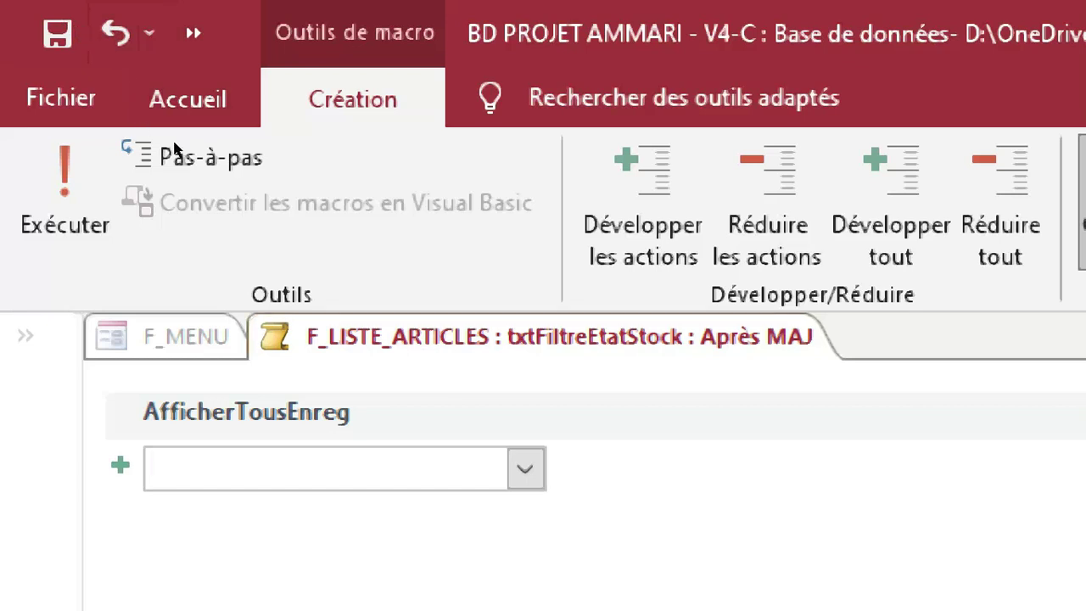
right_click(437, 349)
left_click(502, 418)
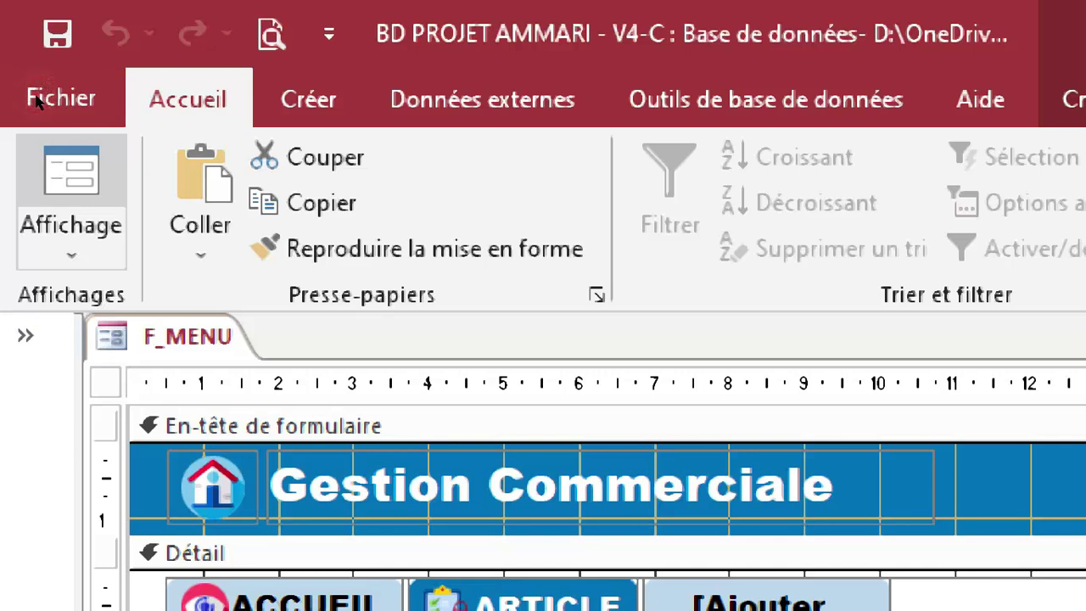
Switch F_MENU to Form View and test the Filtrer Etat Stock combo box with Commandez-le and Disponible.
left_click(71, 239)
left_click(110, 317)
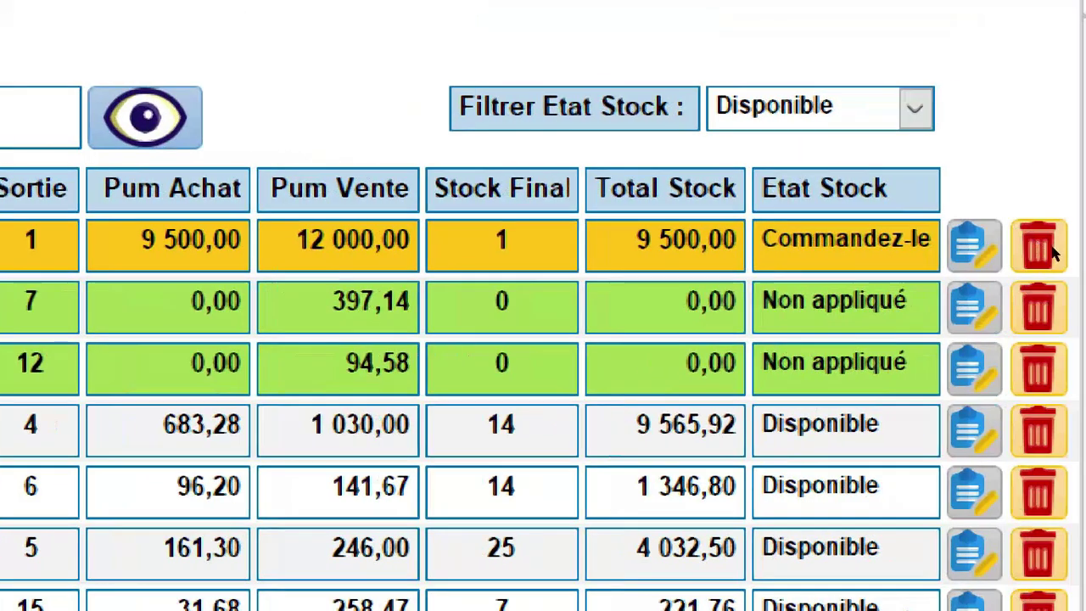
key("alt+Down")
key("Down")
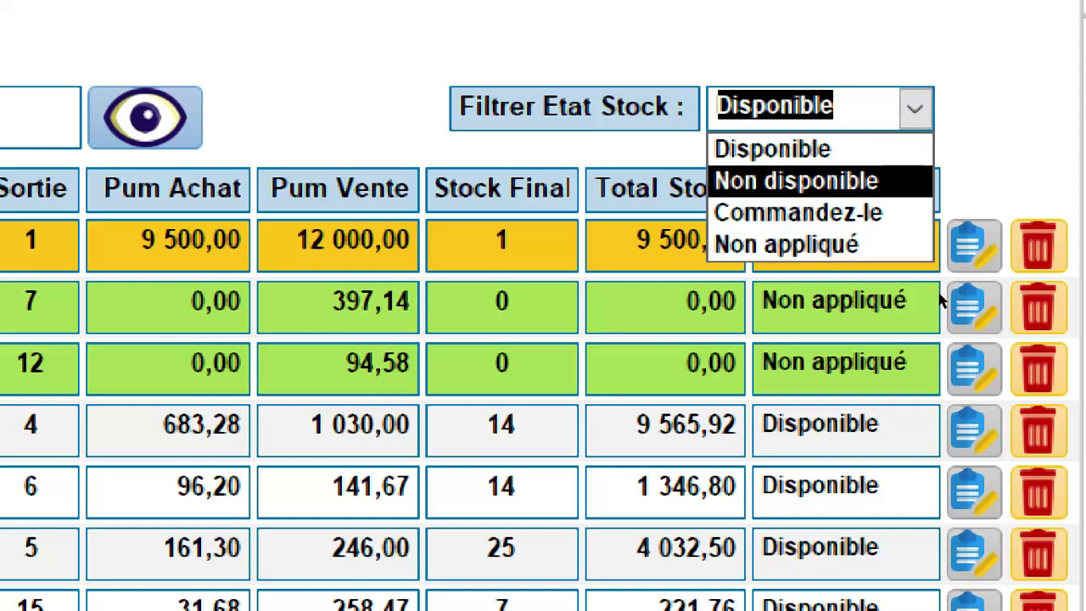
key("Down")
key("Return")
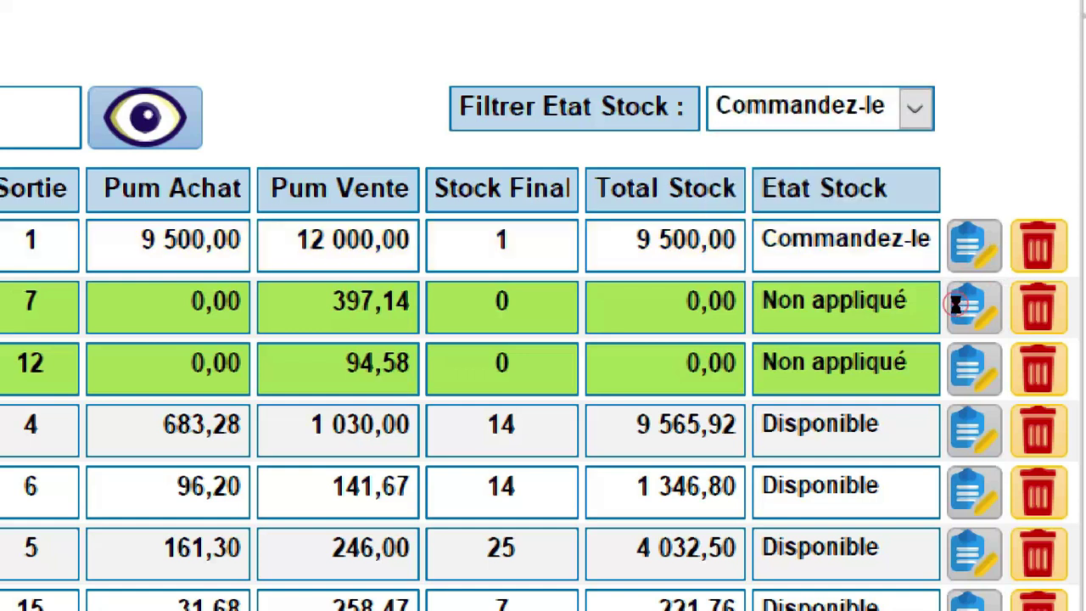
key("alt+Down")
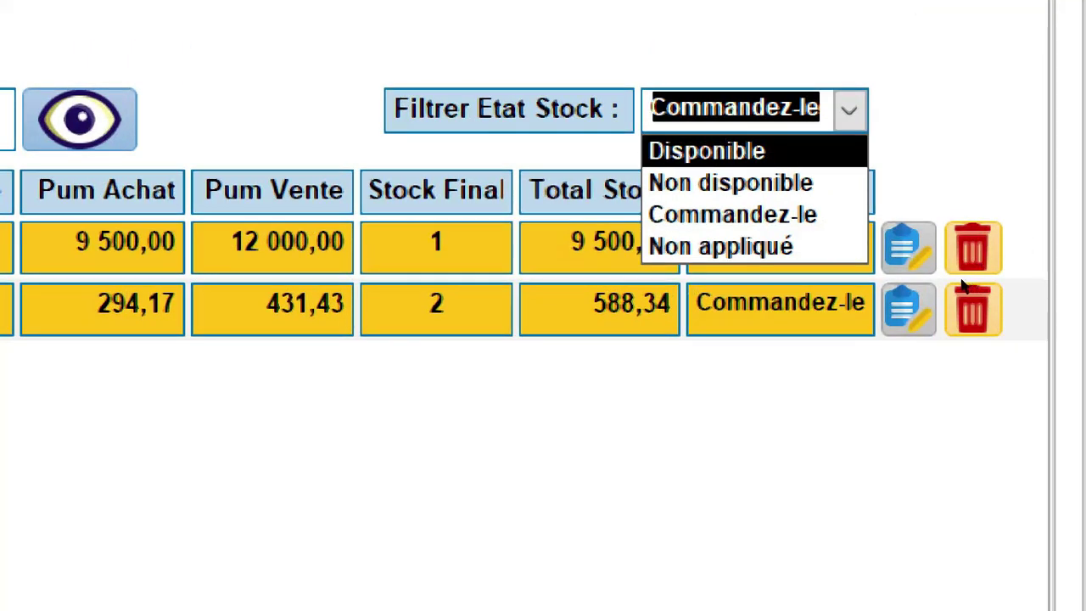
key("Return")
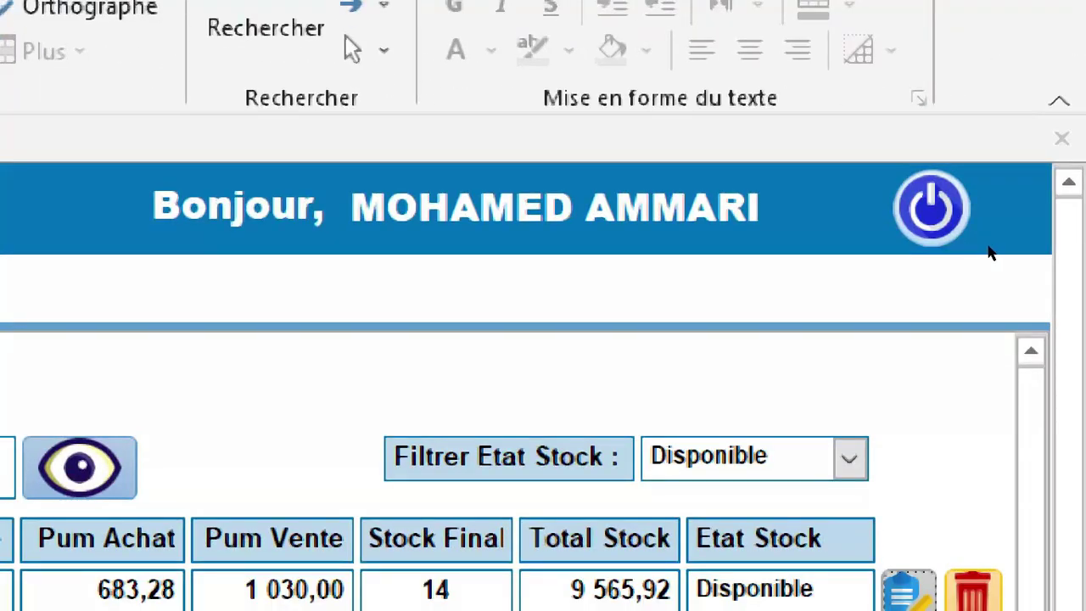
Filter the article list by the Commandez-le and Non appliqué stock statuses and return it to Disponible.
left_click(992, 265)
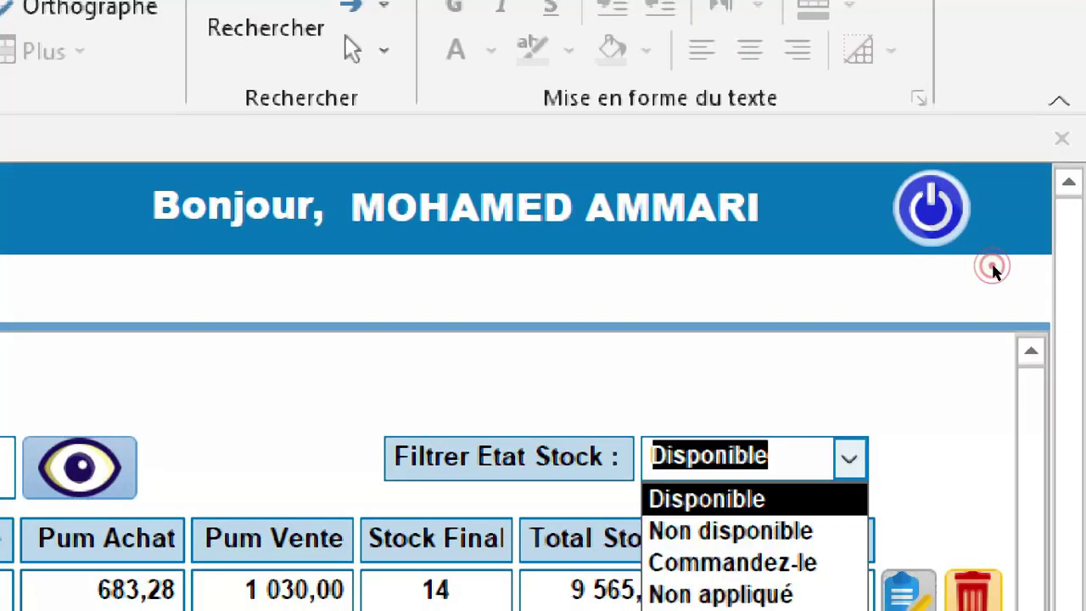
left_click(979, 276)
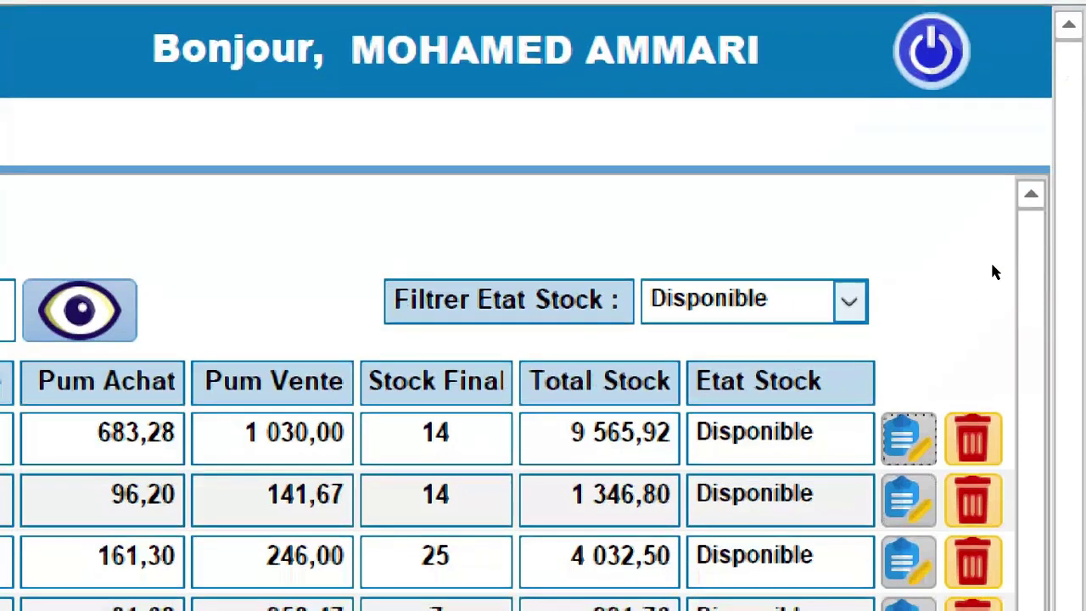
left_click(990, 265)
left_click(949, 306)
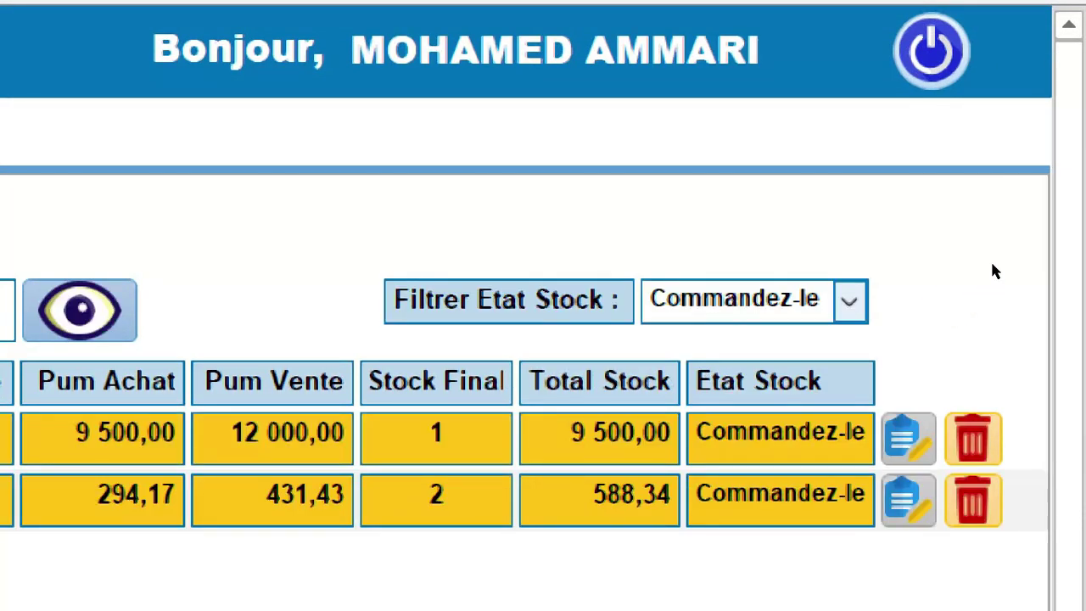
left_click(990, 263)
left_click(971, 312)
left_click(988, 271)
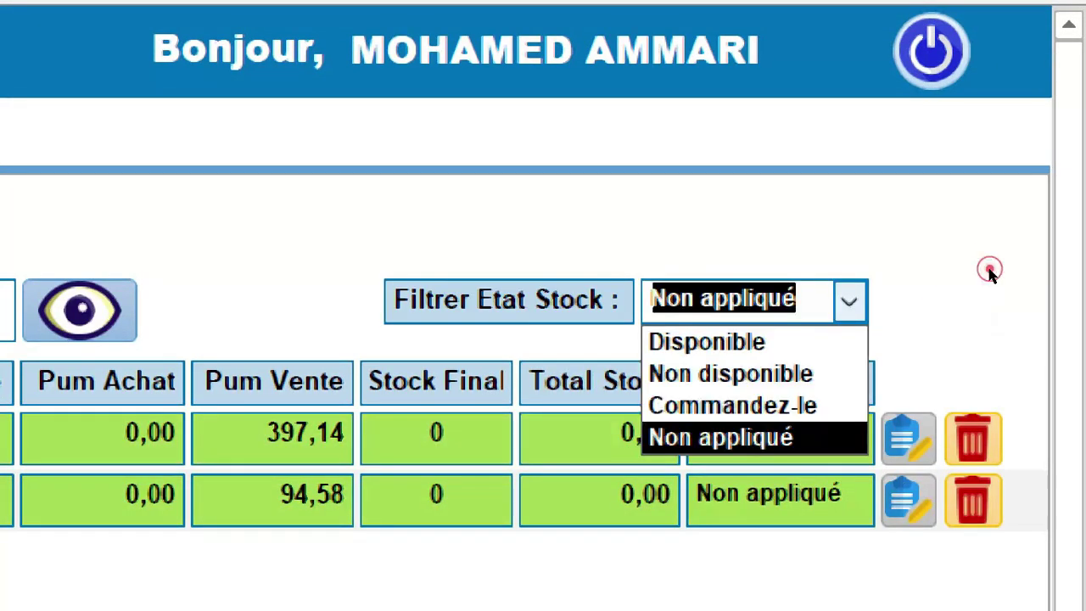
left_click(967, 284)
left_click(989, 264)
left_click(962, 280)
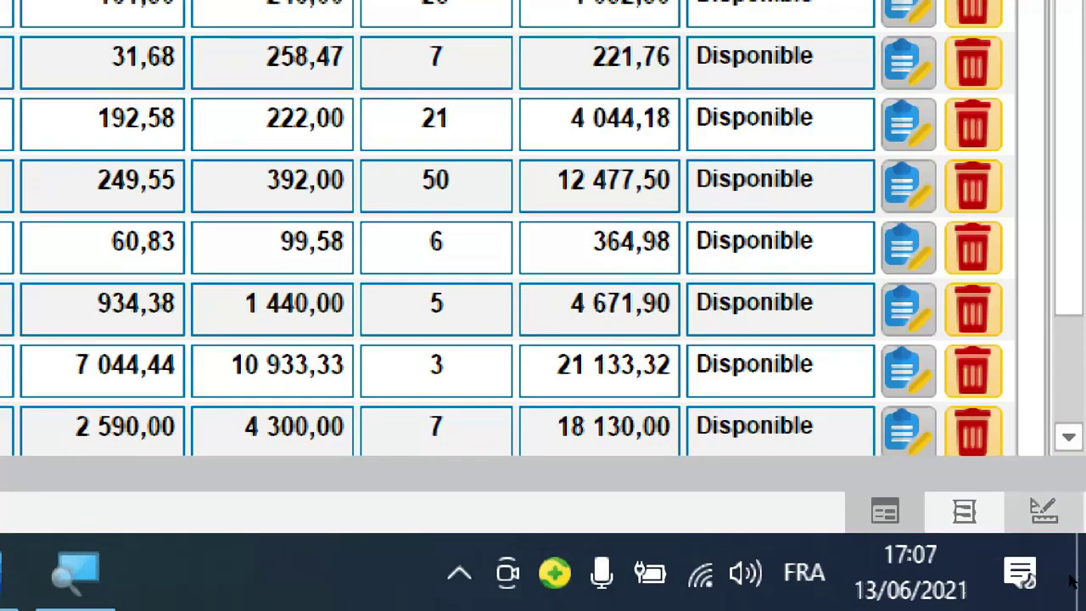
Switch the menu form to Design View and go into the embedded article list form around the Rechercher box.
left_click(1044, 510)
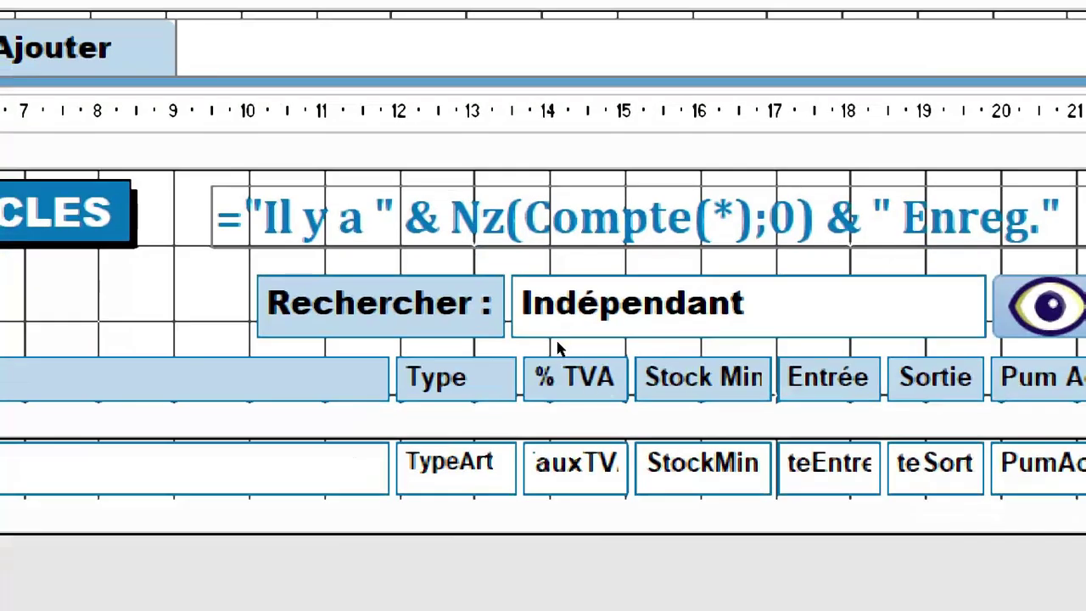
left_click(561, 348)
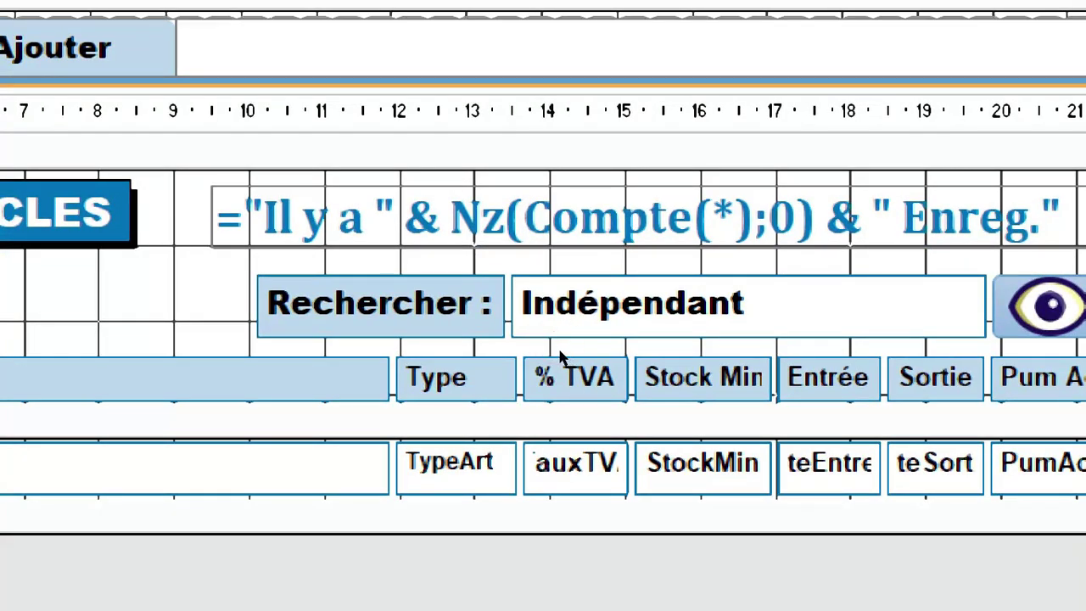
left_click(551, 351)
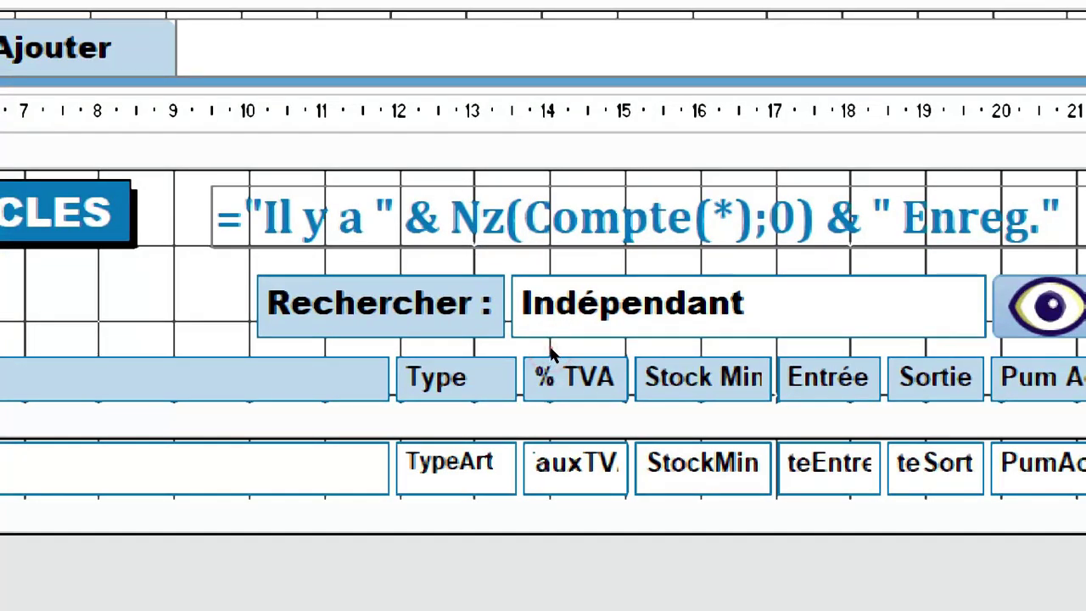
left_click(557, 351)
left_click(558, 352)
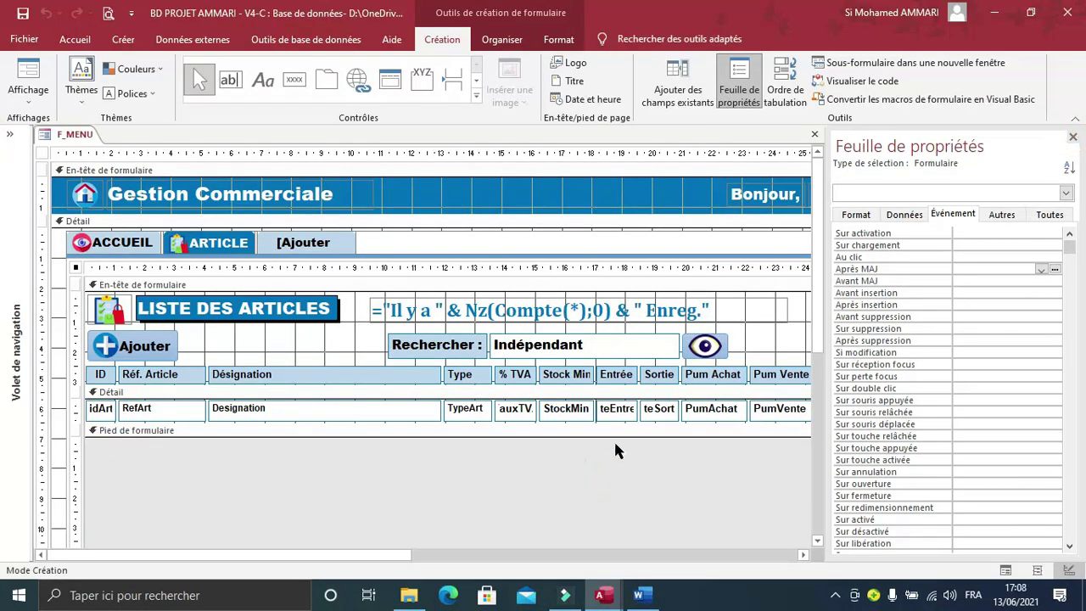
mouse_move(600, 594)
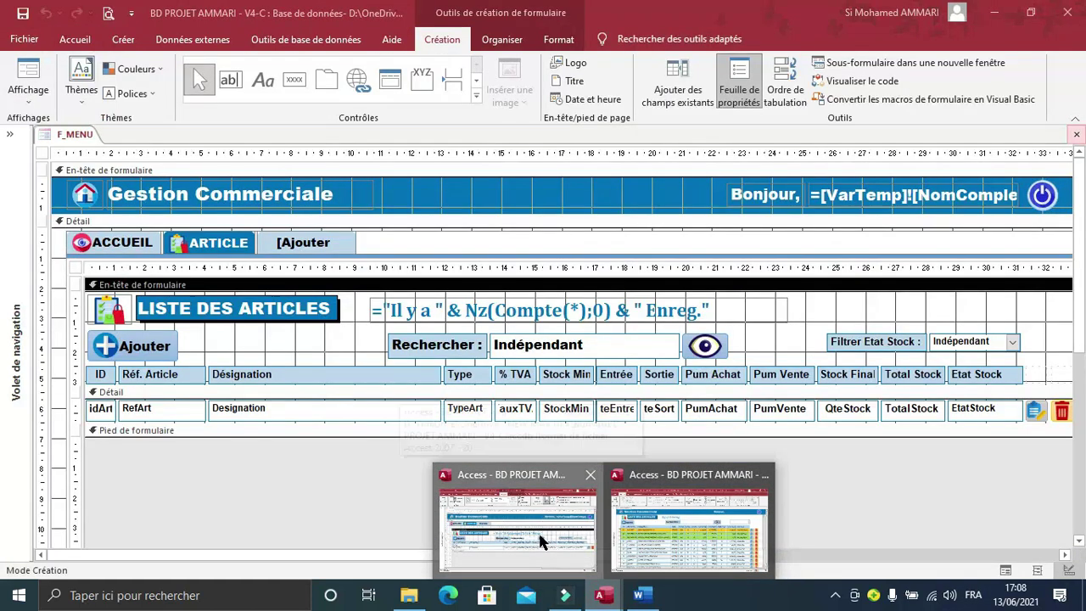
left_click(542, 538)
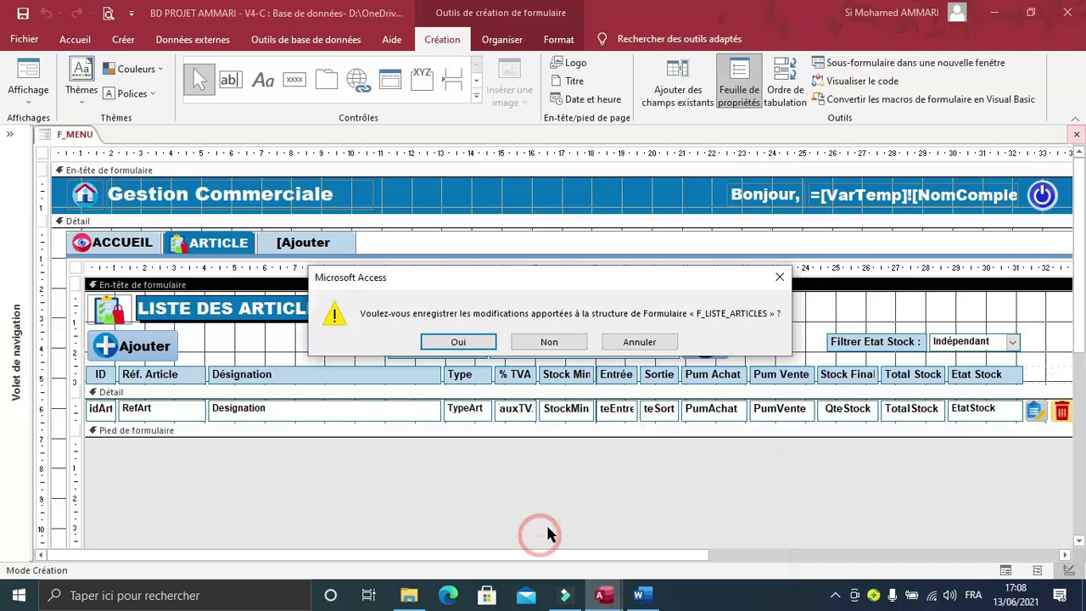
left_click(652, 346)
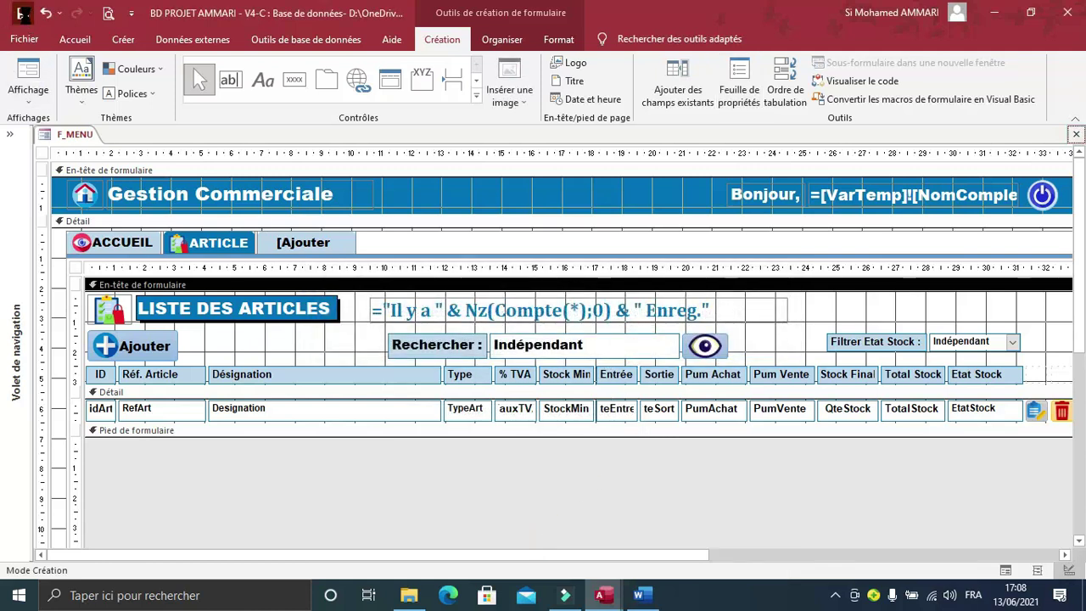
Open the Macro Builder for the Après MAJ event of the txtRechercher text box.
left_click(563, 344)
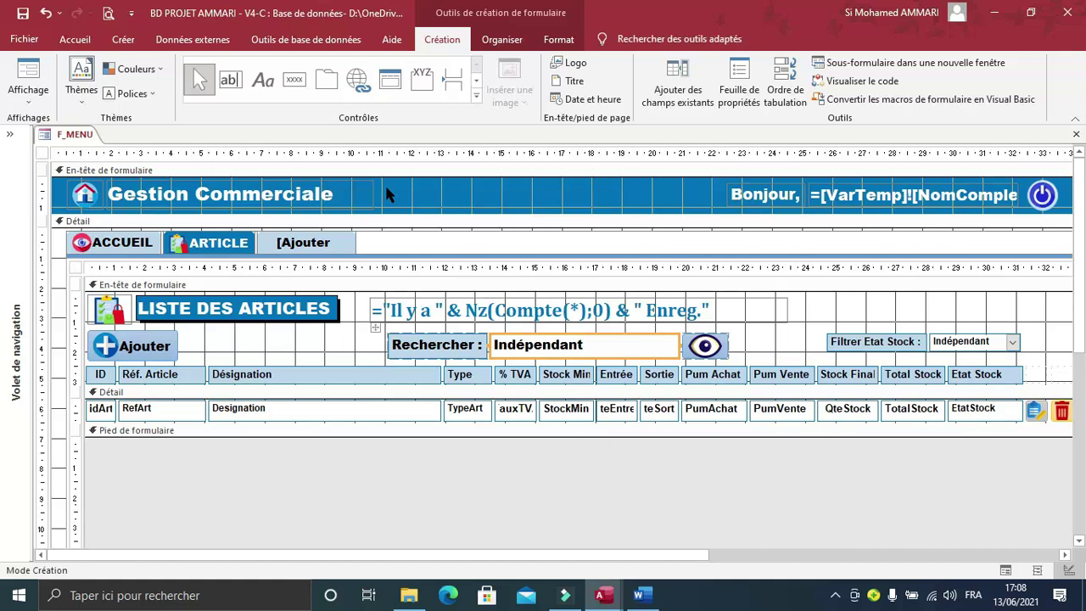
key("F4")
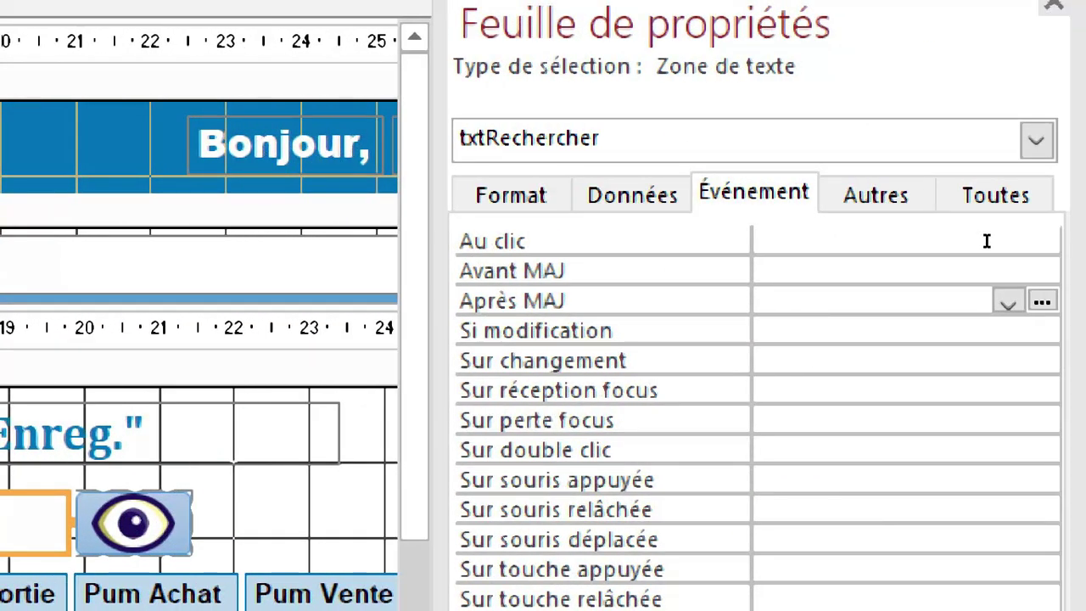
left_click(907, 257)
left_click(1067, 255)
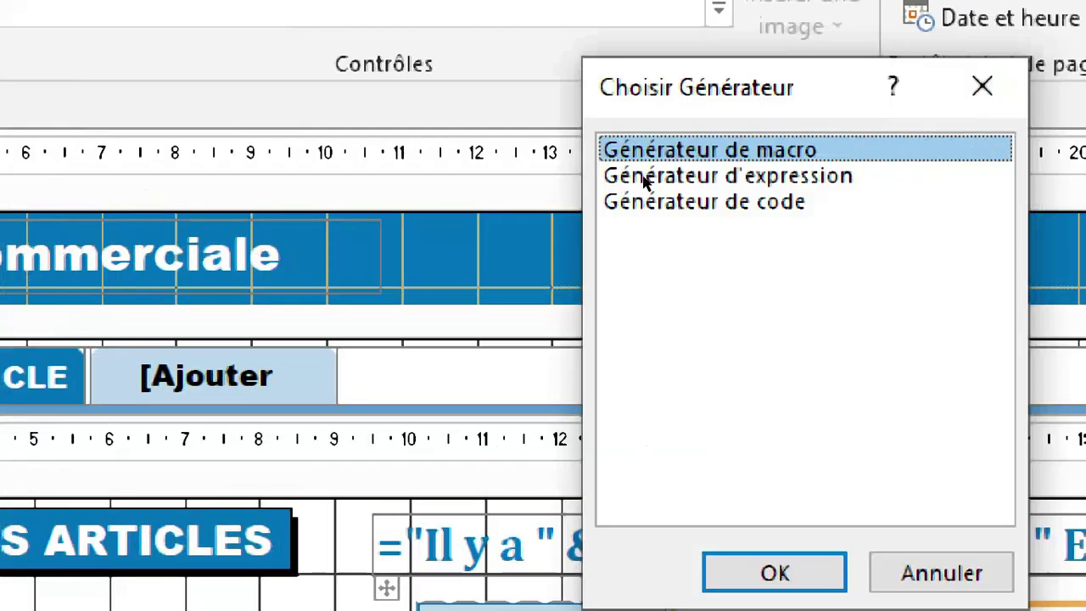
left_click(540, 317)
key("Return")
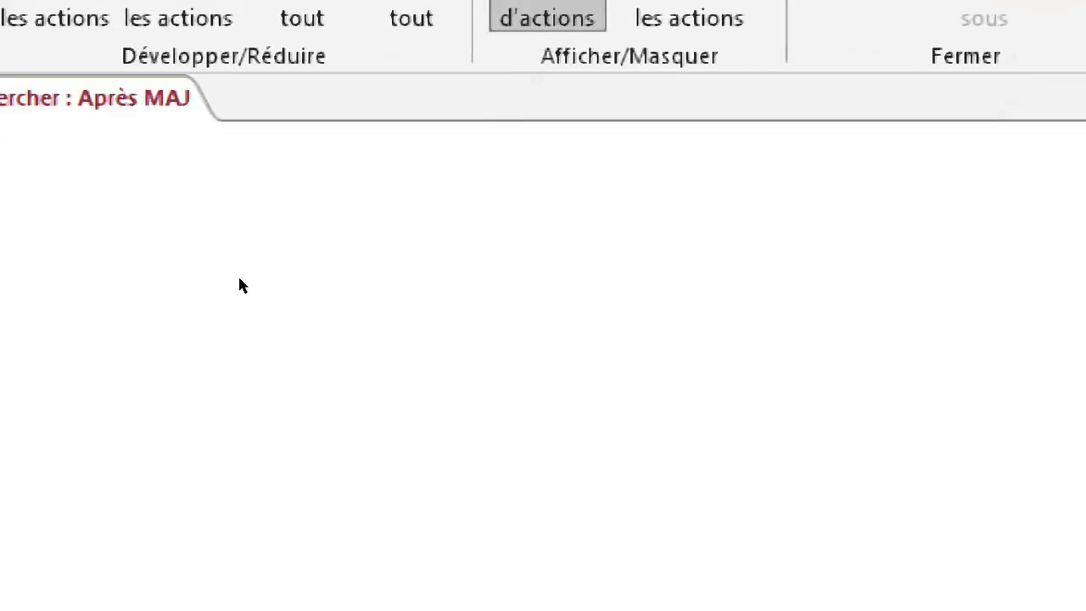
Add the action that reloads the article list to the Après MAJ macro of txtRechercher, and save and close the macro.
left_click(525, 178)
left_click(151, 305)
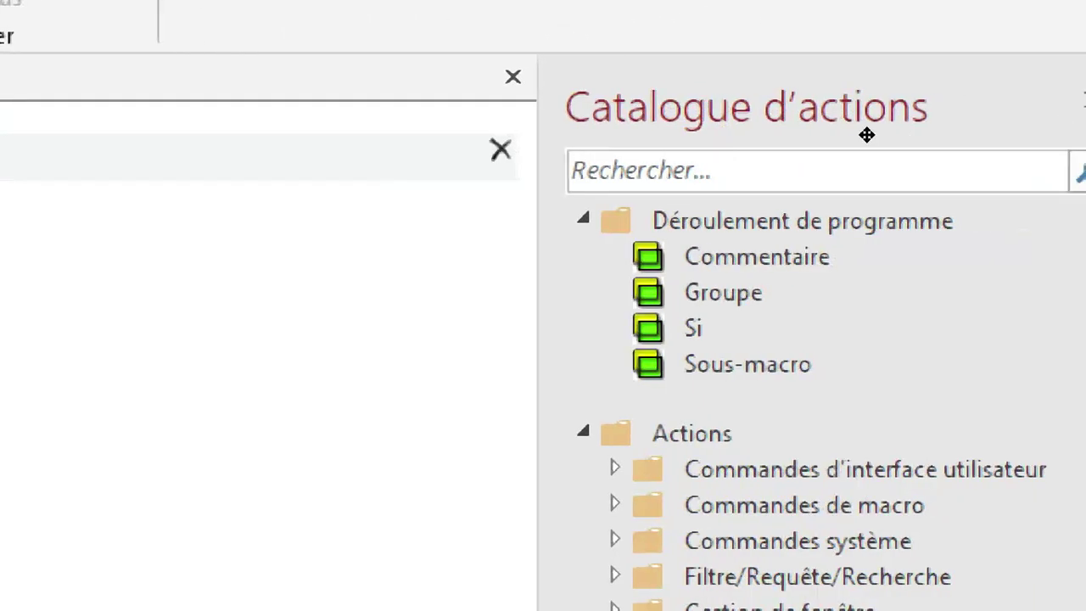
left_click(839, 135)
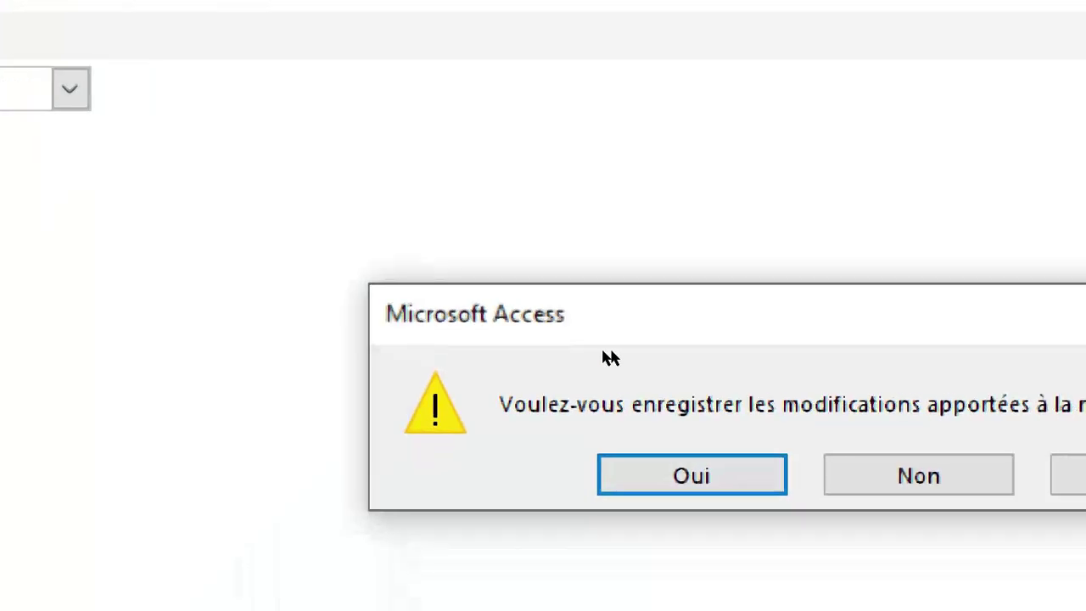
left_click(892, 476)
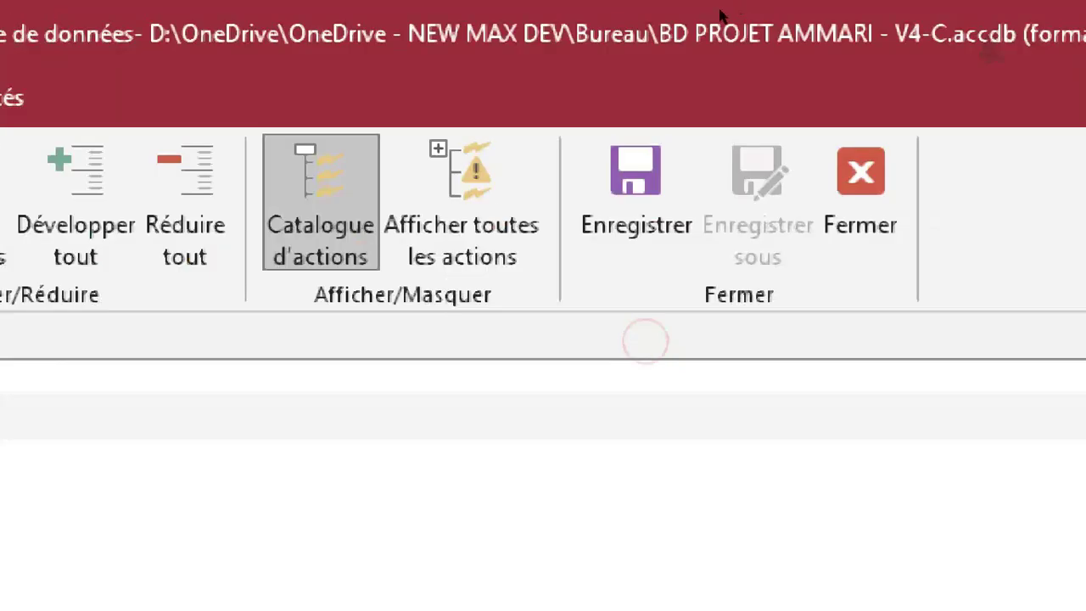
left_click(635, 202)
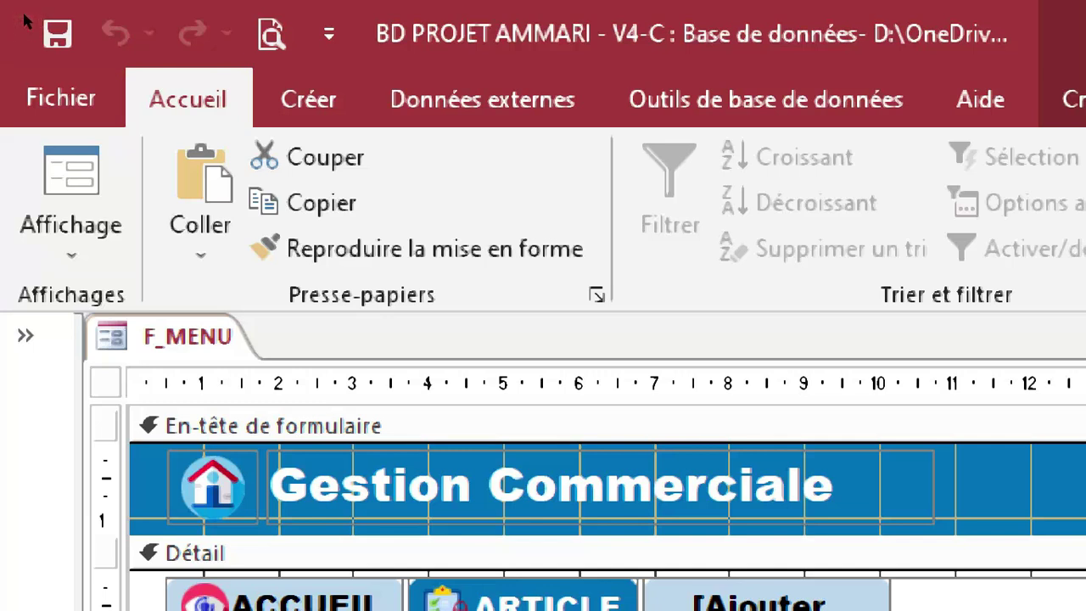
Switch F_MENU to Form View and open its ARTICLE page.
left_click(74, 248)
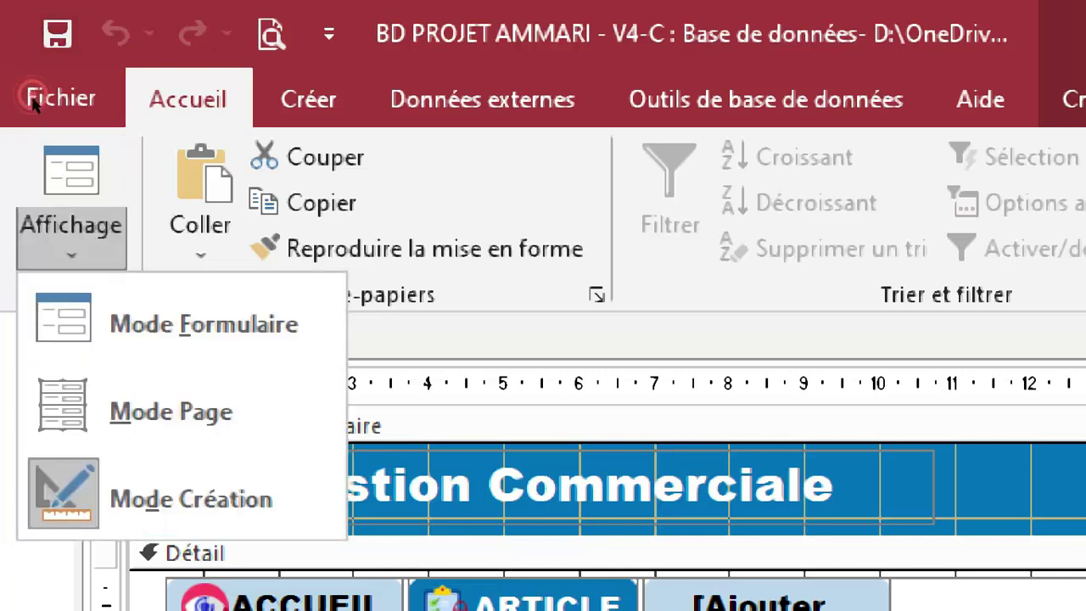
left_click(171, 412)
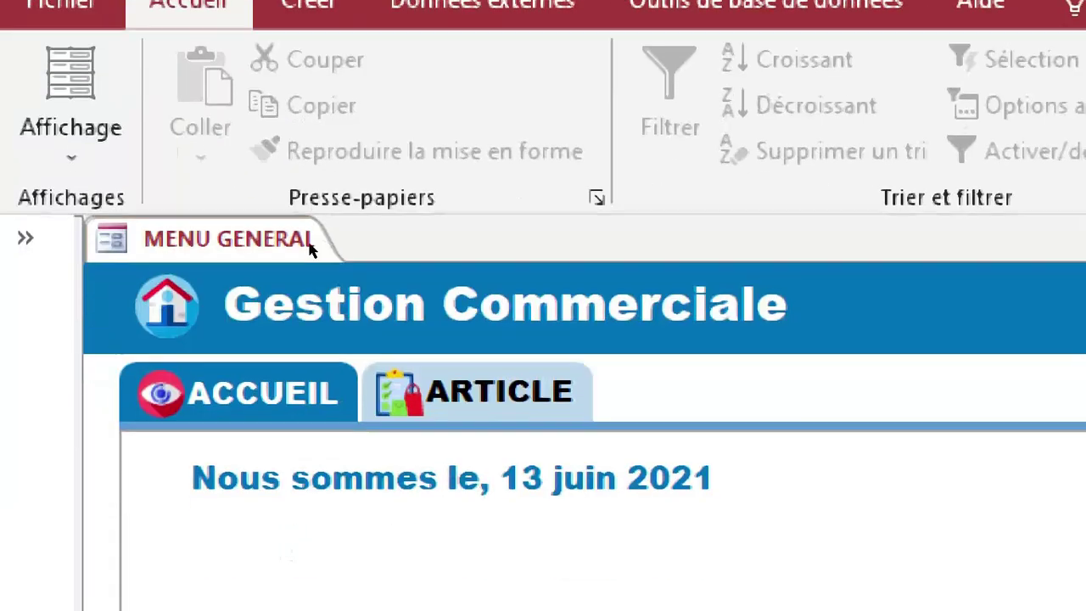
left_click(475, 392)
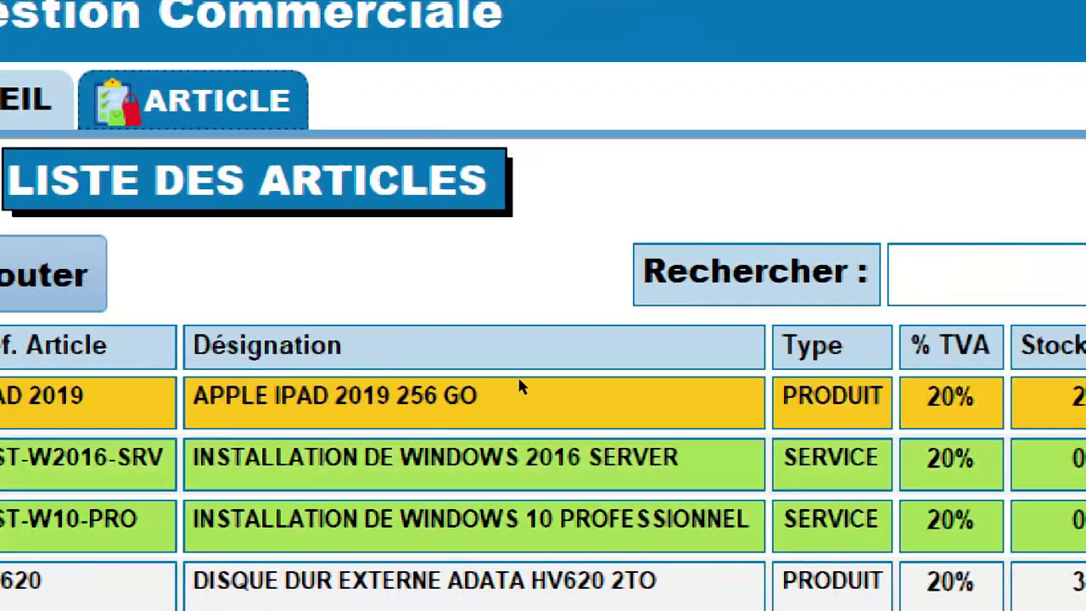
Test the Rechercher box by searching the article list for ipad, and clear the search text.
left_click(513, 270)
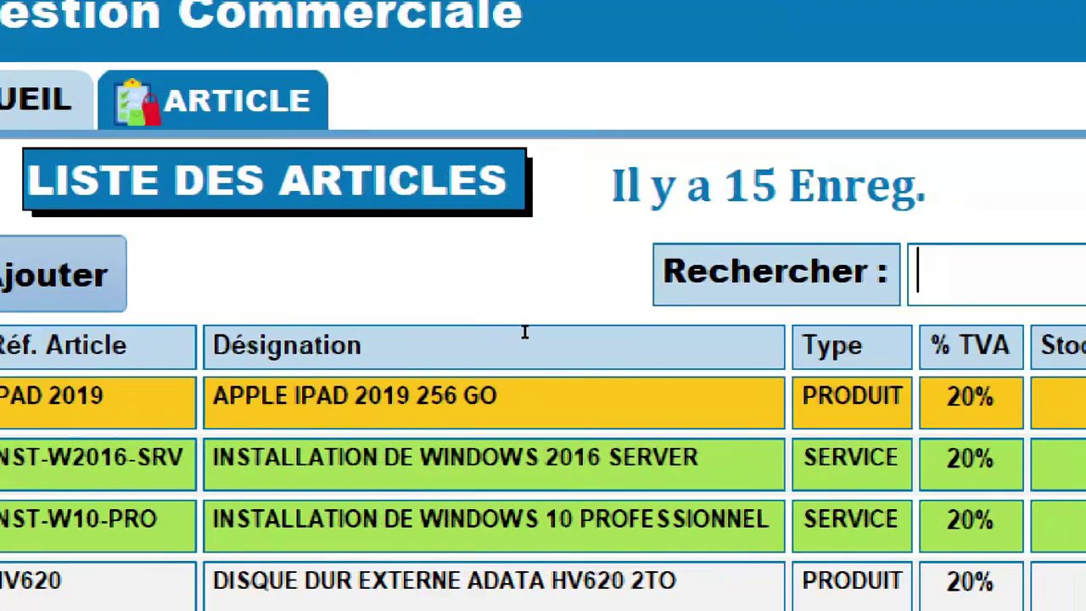
type("ipad")
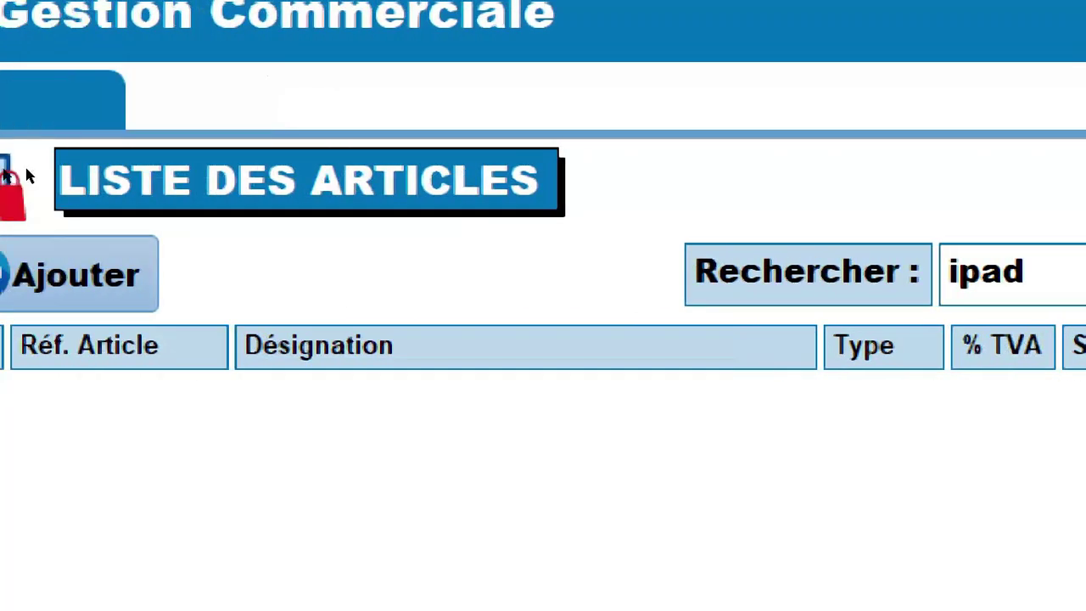
key("BackSpace")
key("BackSpace")
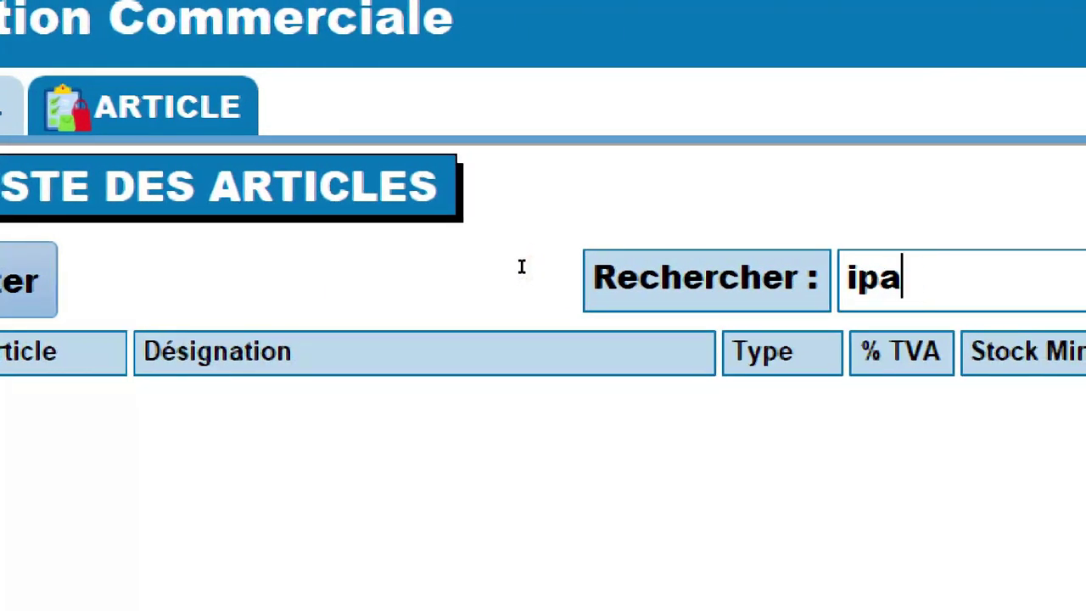
key("ctrl+a")
key("BackSpace")
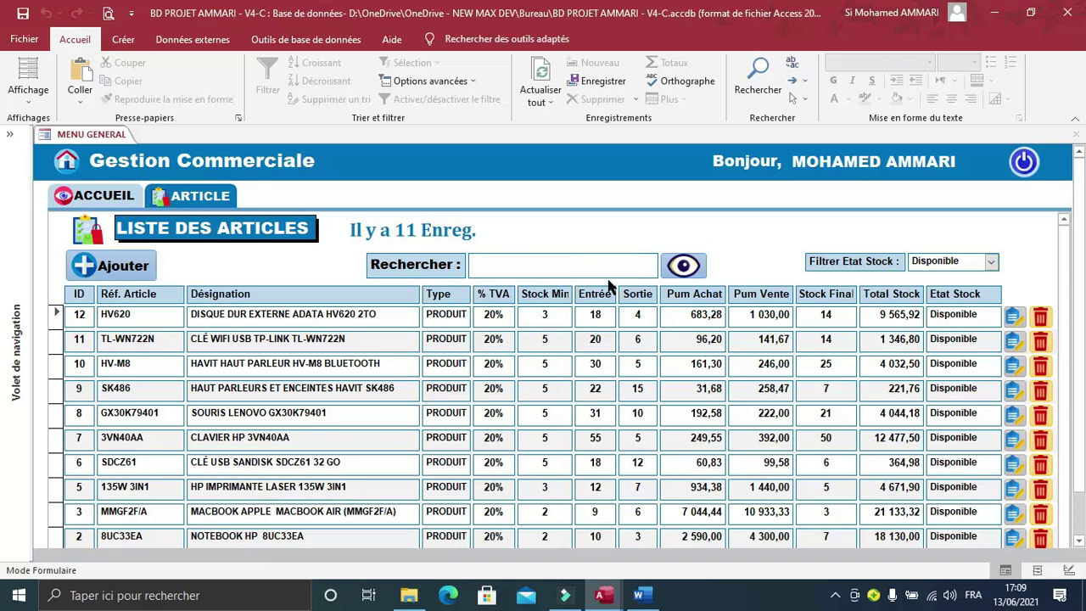
Open the R_LISTE_ARTICLES query in Design View from the navigation pane and bring up the end of its design grid.
left_click(8, 276)
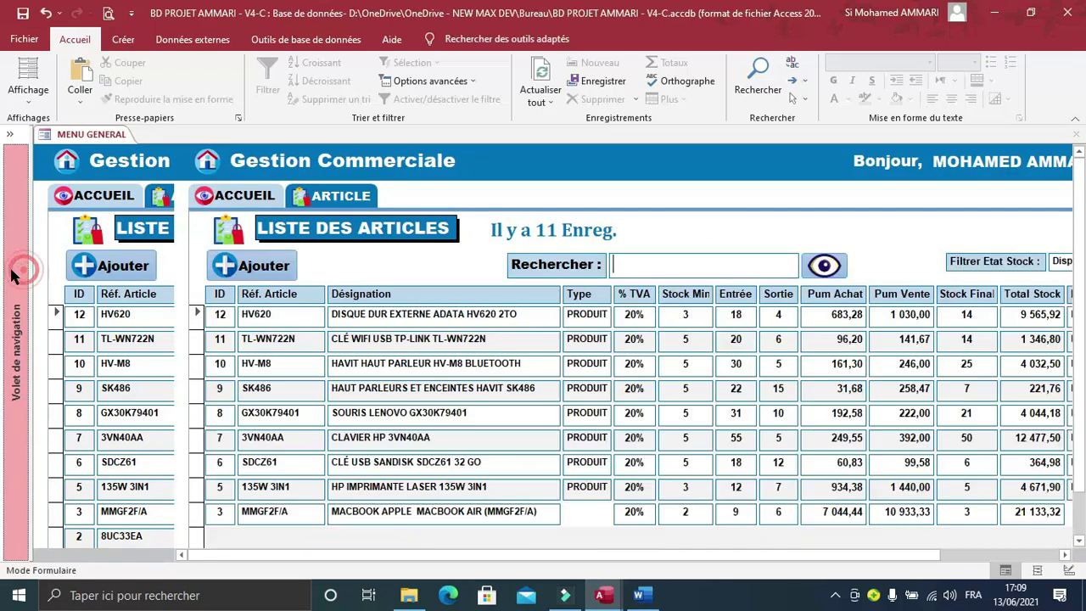
right_click(75, 297)
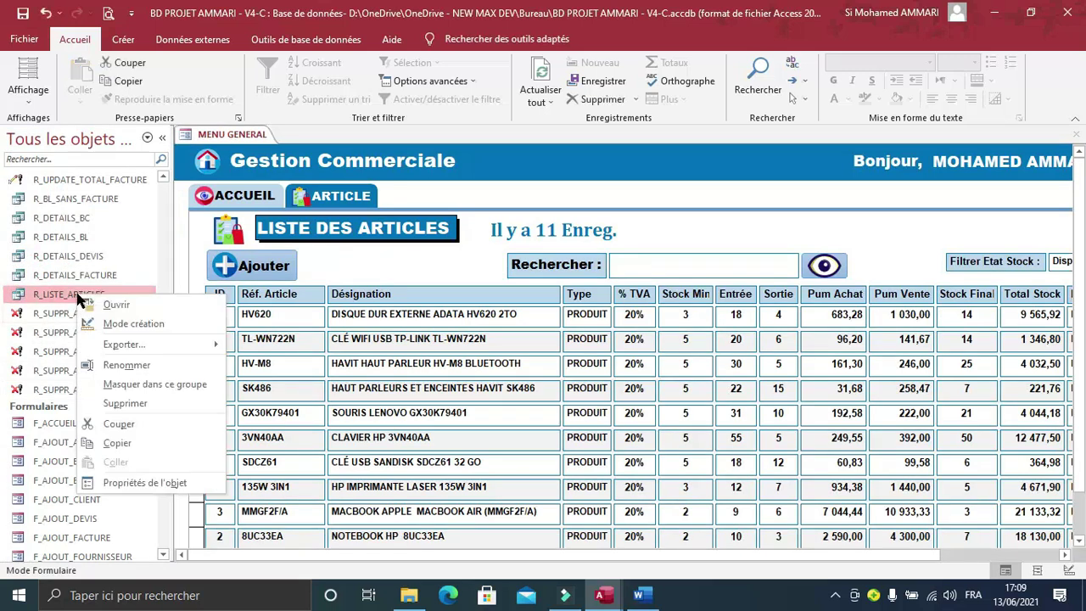
left_click(110, 322)
left_click(436, 556)
left_click(500, 554)
left_click(731, 552)
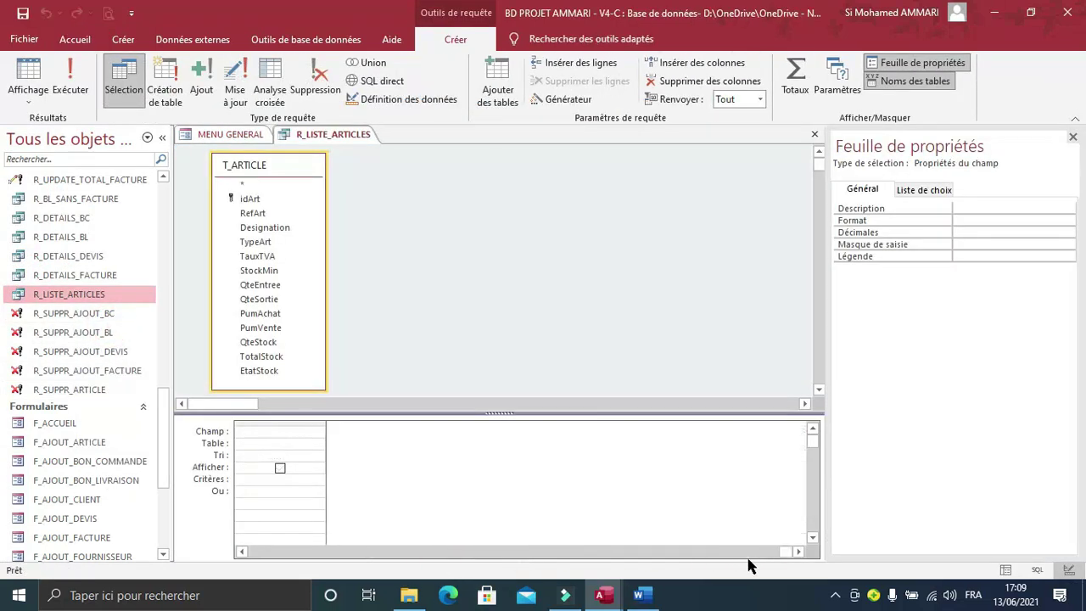
Review the Expr1 field expression of R_LISTE_ARTICLES in the Expression Builder, and close the query, saving its design.
left_click(551, 551)
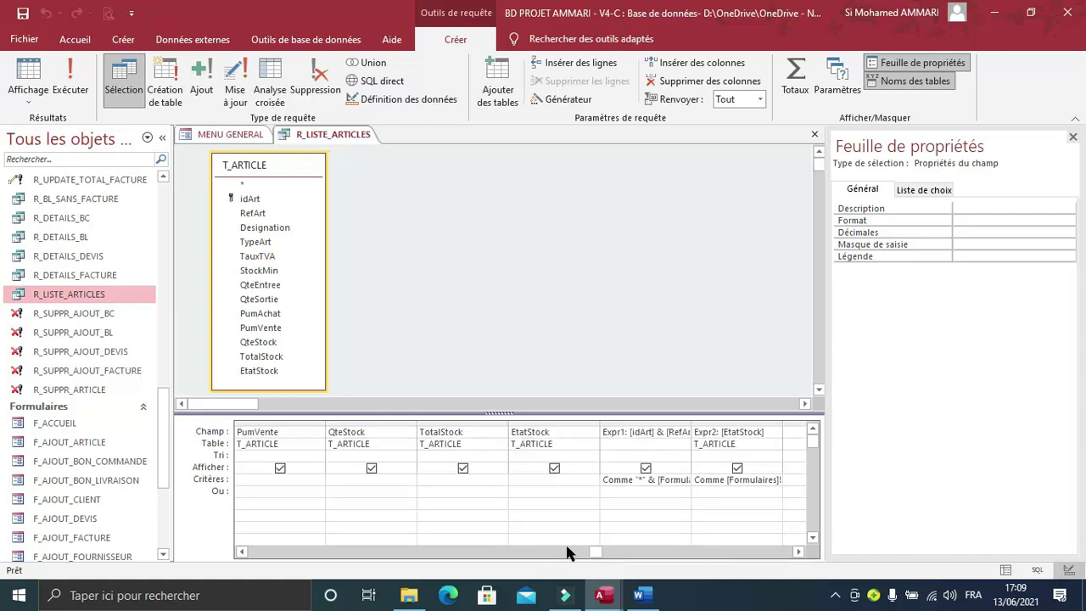
left_click(660, 433)
right_click(660, 433)
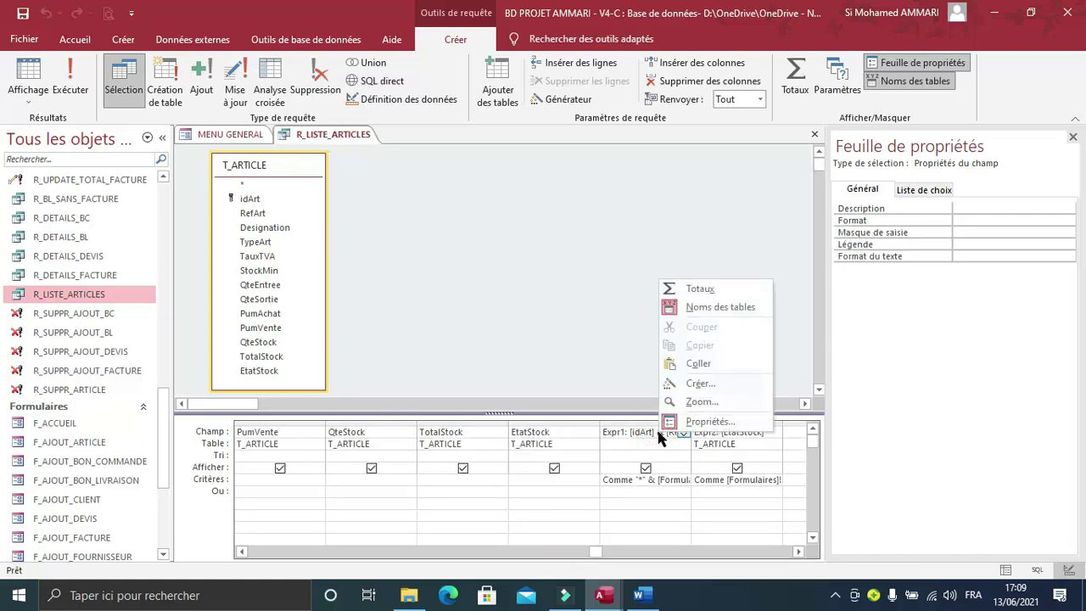
left_click(691, 386)
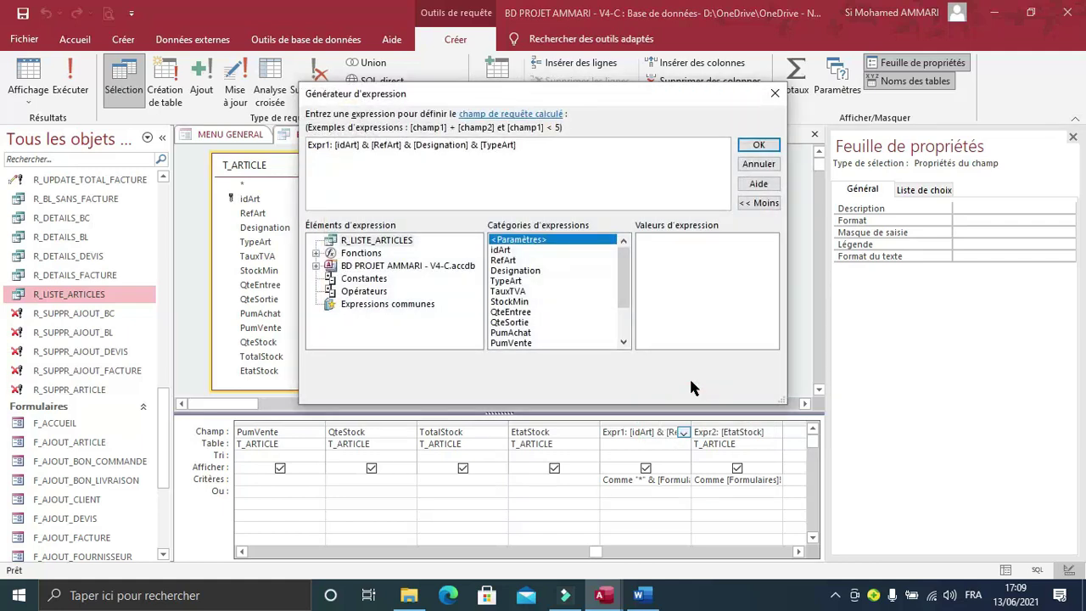
key("Return")
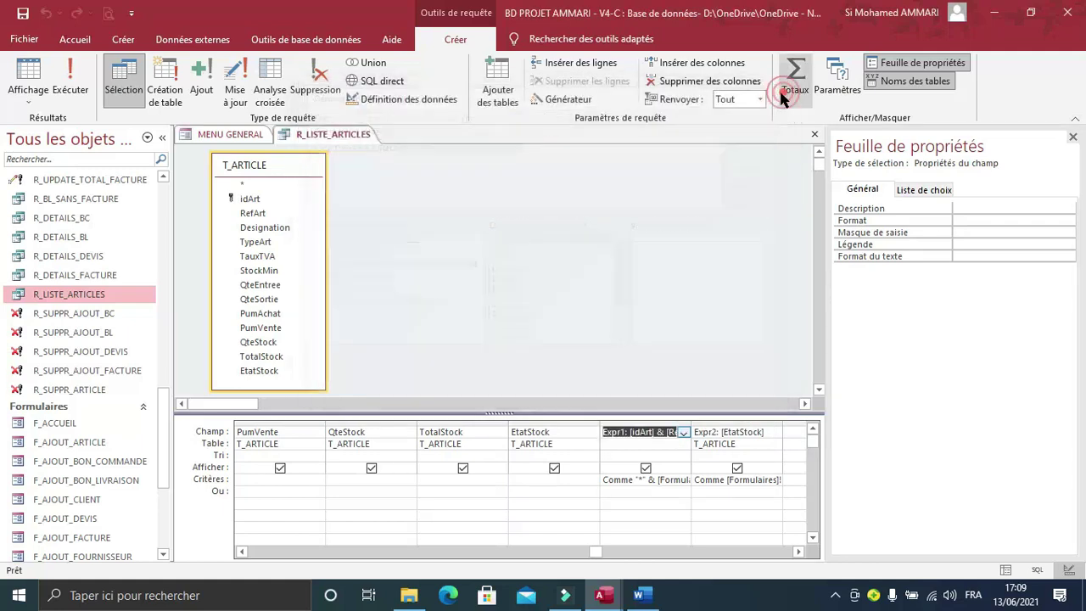
left_click(812, 138)
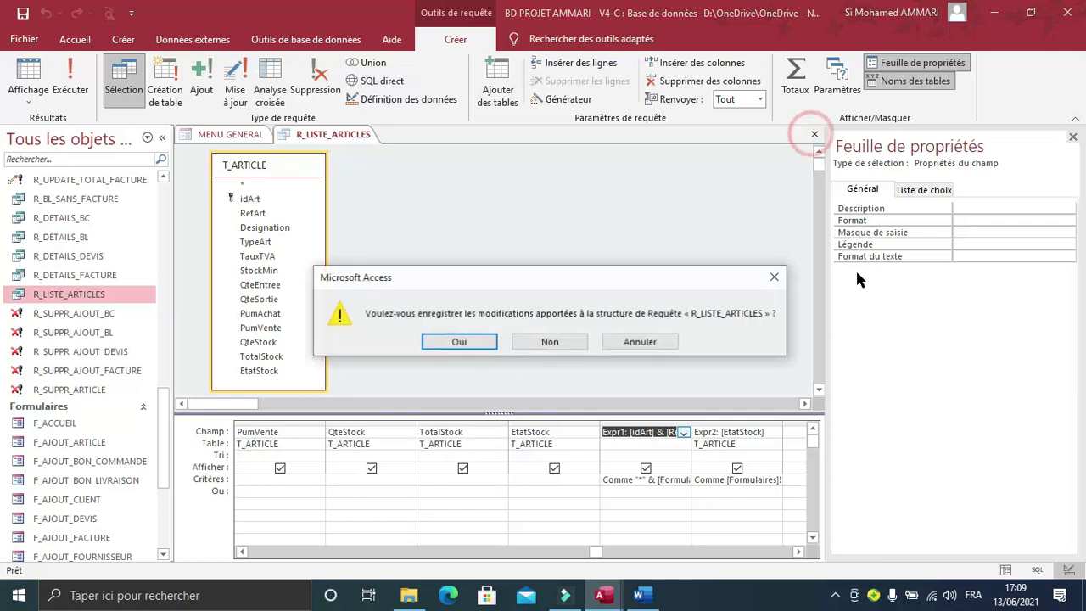
left_click(461, 343)
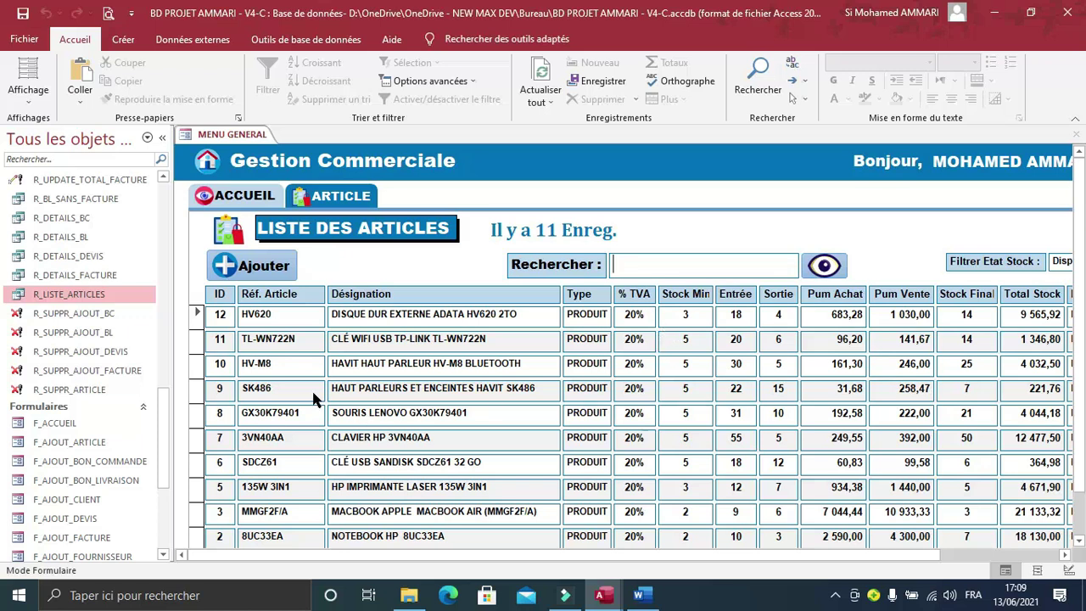
Collapse the navigation pane and clear the Filtrer Etat Stock filter so the article list covers every stock status.
left_click(487, 344)
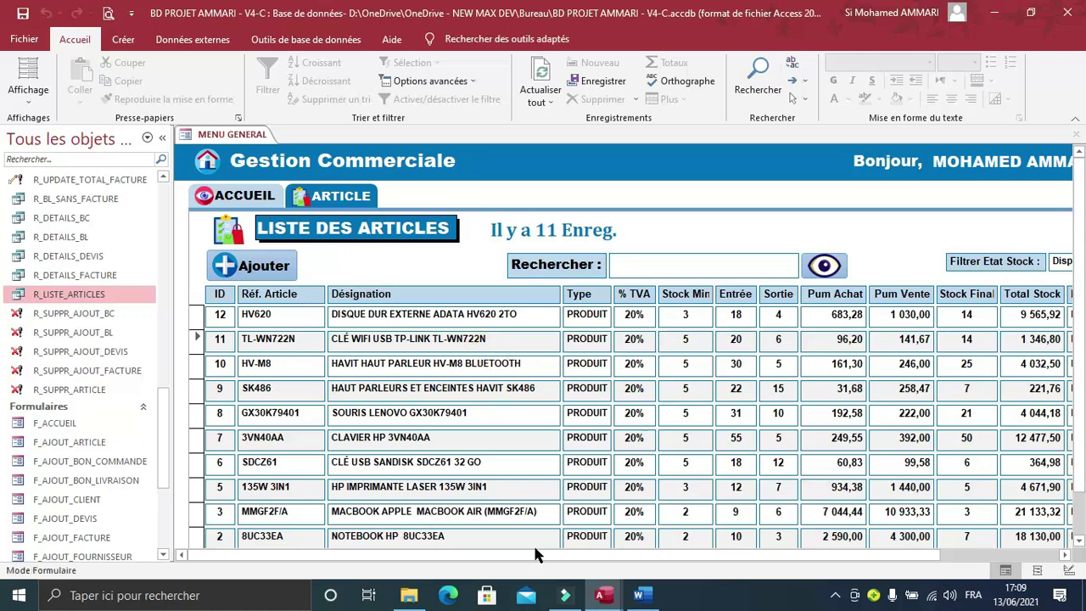
left_click(162, 137)
left_click(990, 261)
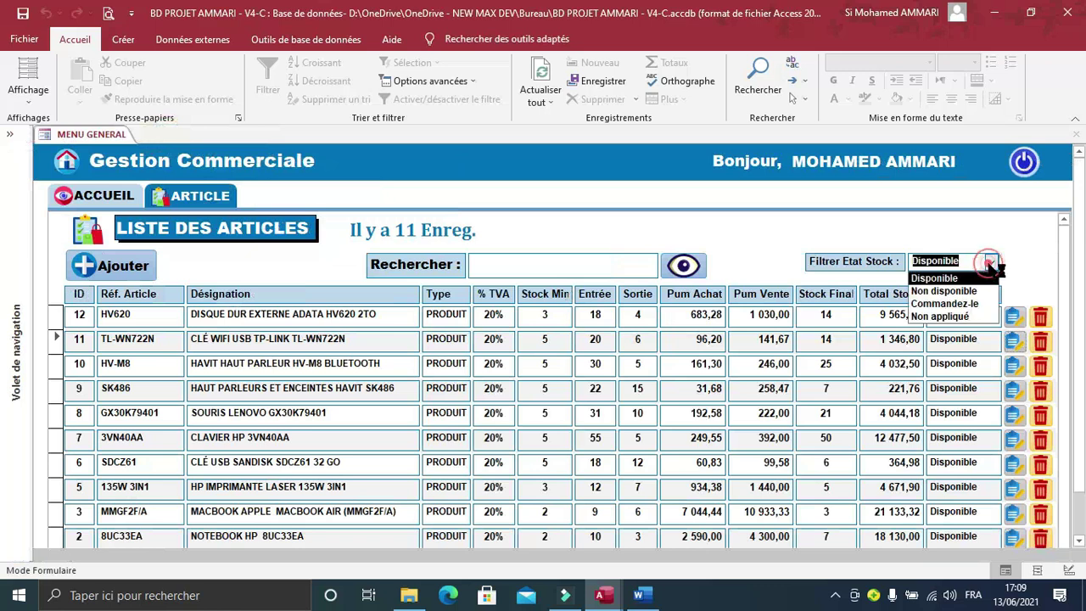
left_click(991, 263)
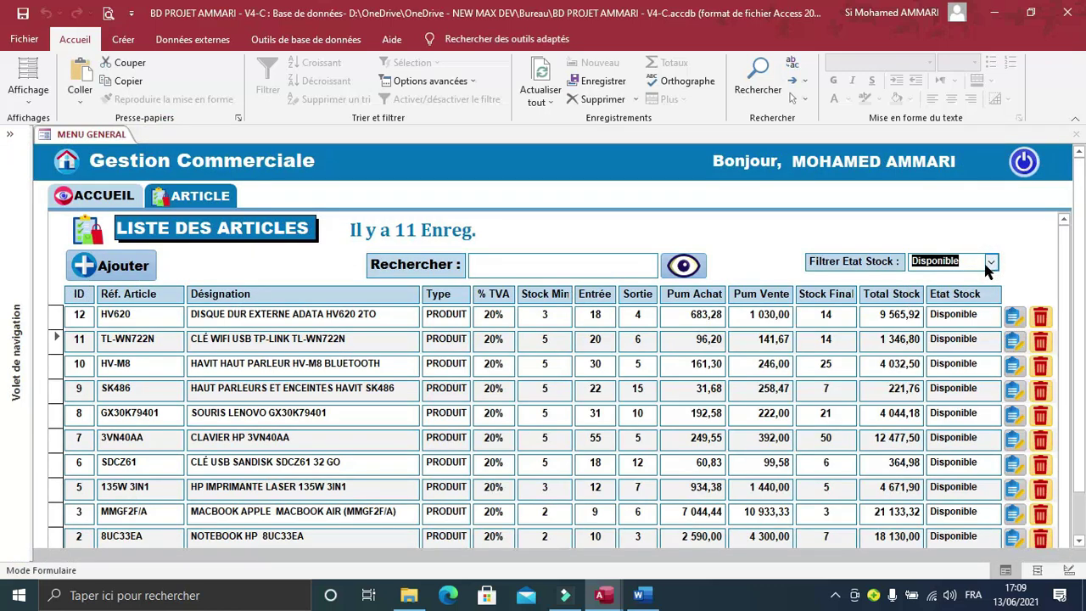
key("BackSpace")
left_click(948, 262)
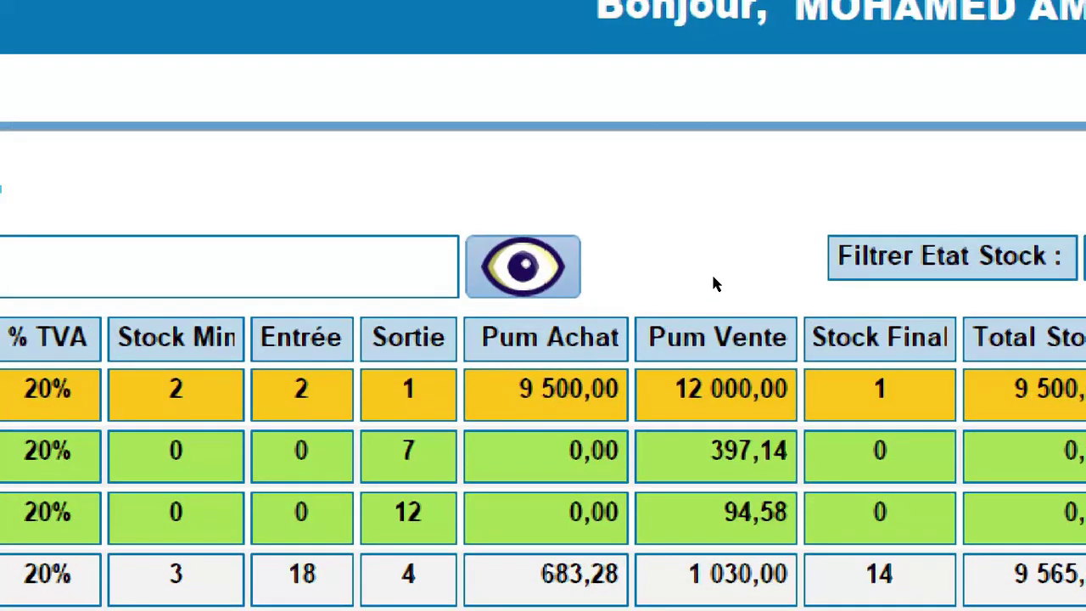
Test the Rechercher box with ipad while no stock filter is set, and empty the box again.
left_click(606, 270)
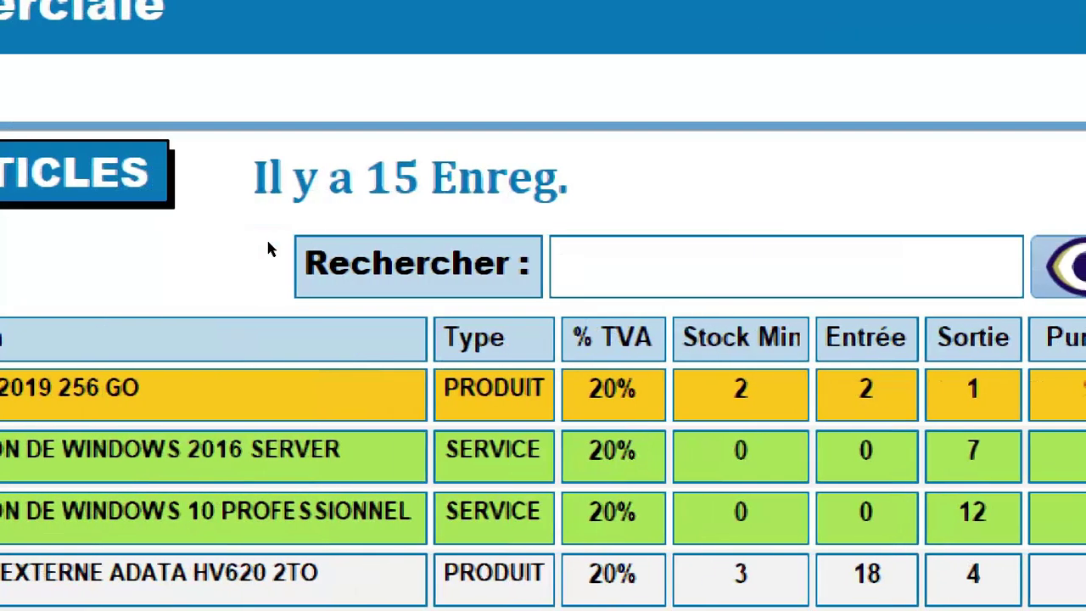
type("ipad")
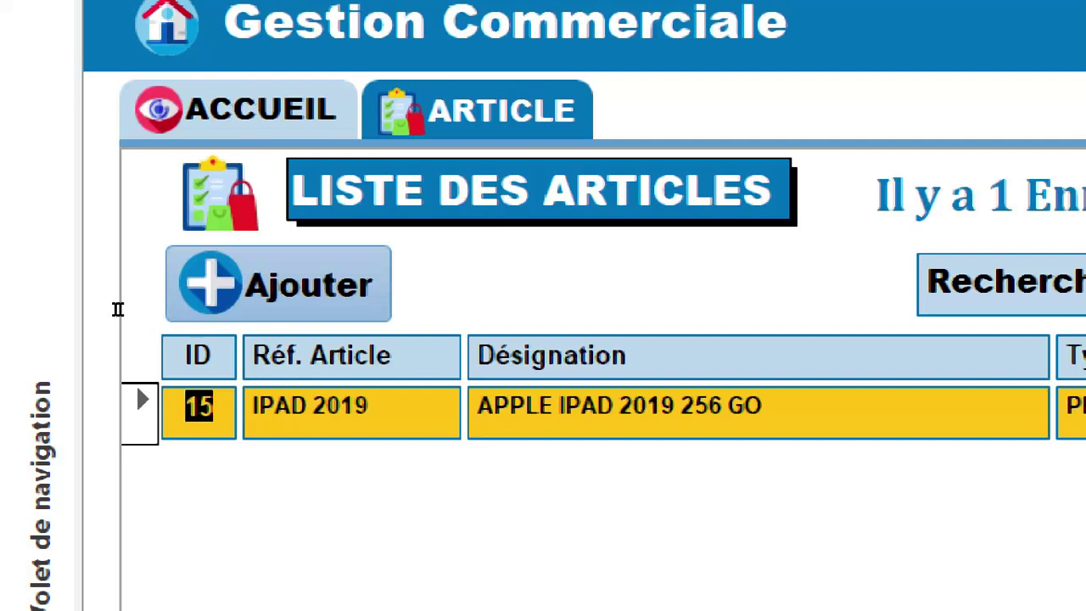
left_click(521, 263)
key("BackSpace")
key("BackSpace")
key("BackSpace")
key("BackSpace")
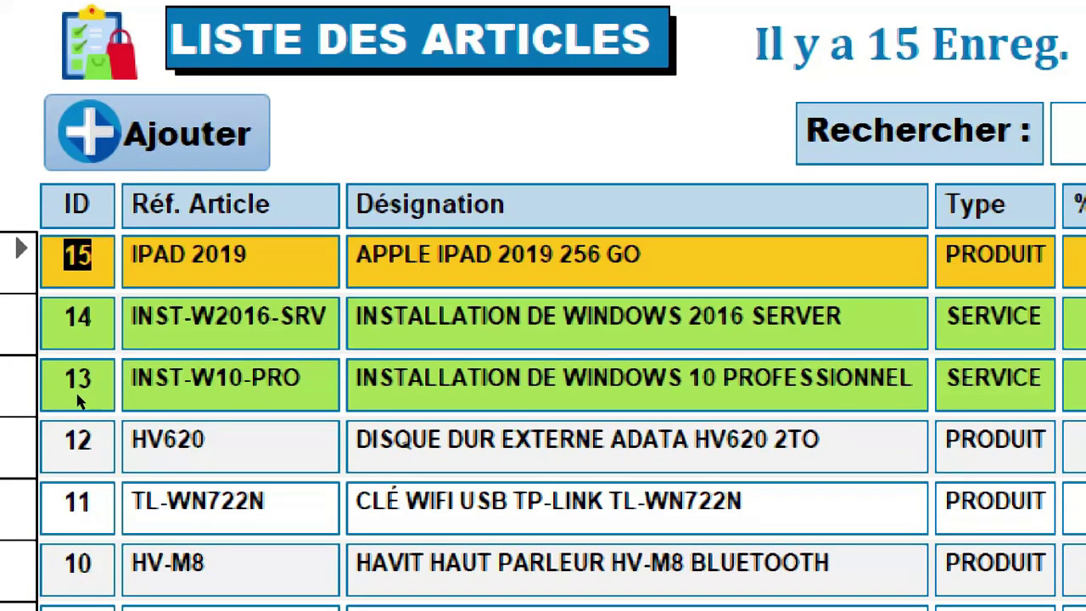
Test searching the article list by ID with 12 in the Rechercher box, and clear the search text.
type("&é")
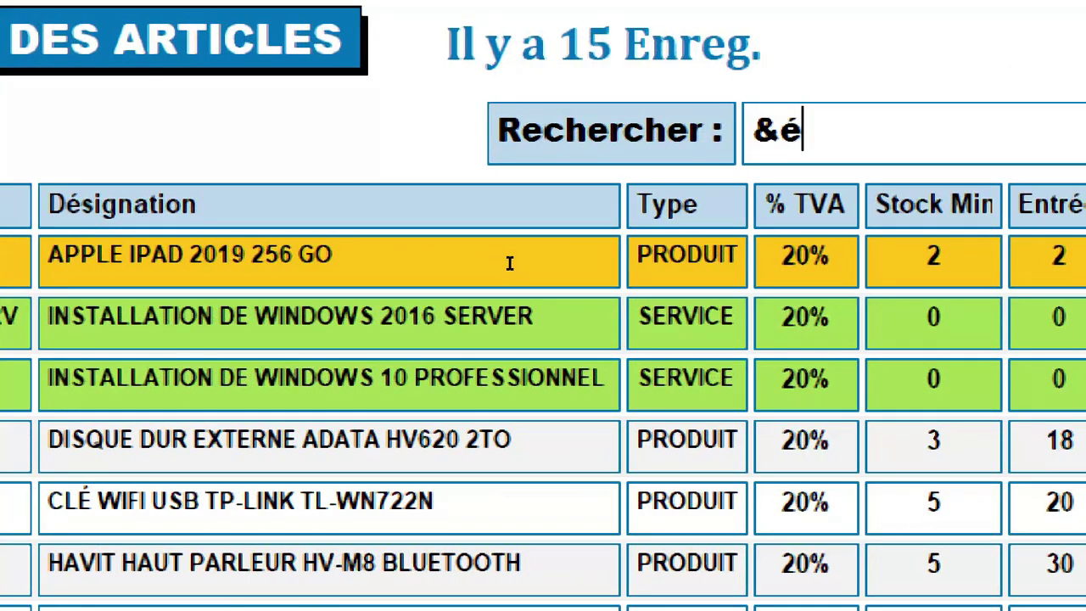
key("BackSpace")
key("BackSpace")
type("12")
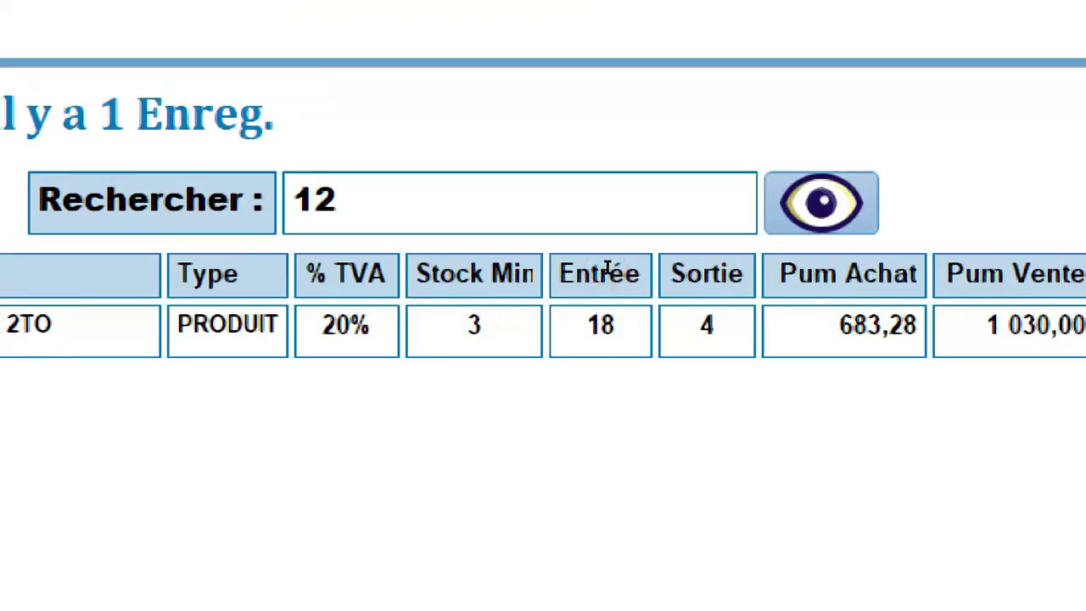
key("BackSpace")
key("BackSpace")
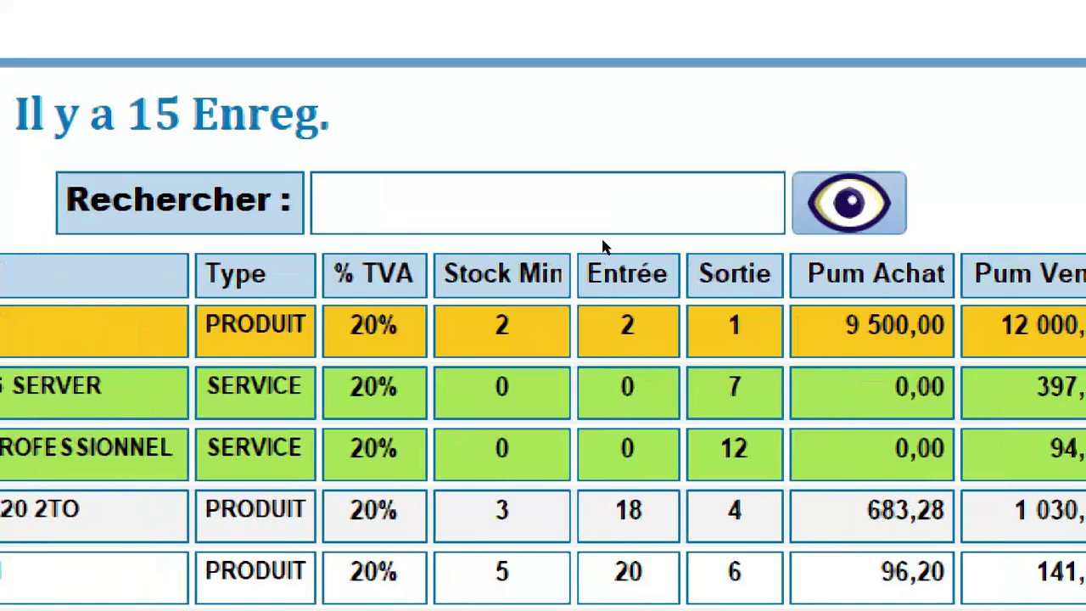
Switch F_MENU to Design View and hide the property sheet.
right_click(369, 246)
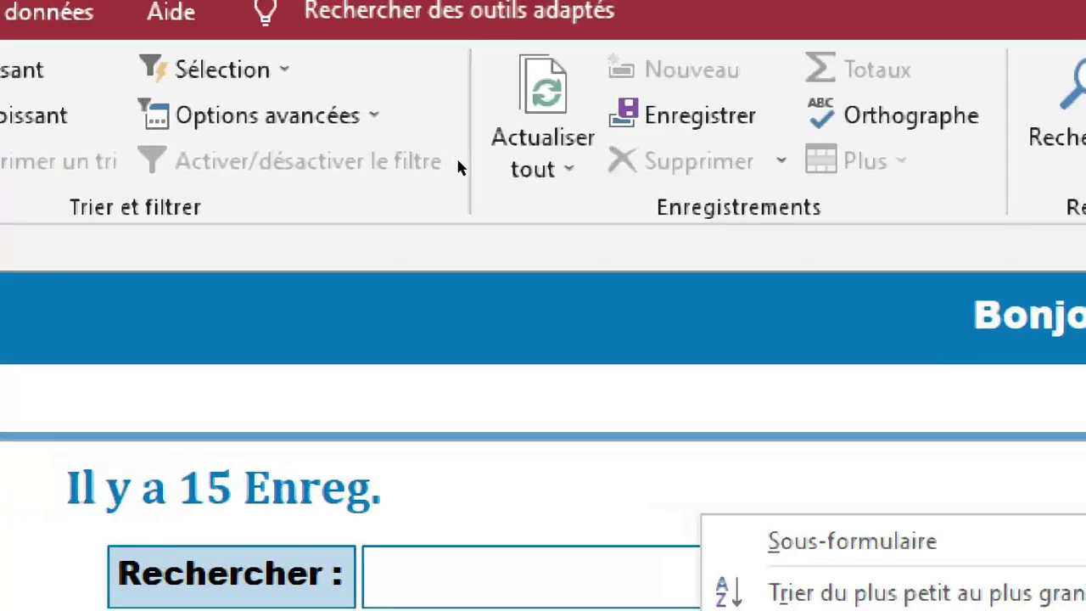
right_click(459, 157)
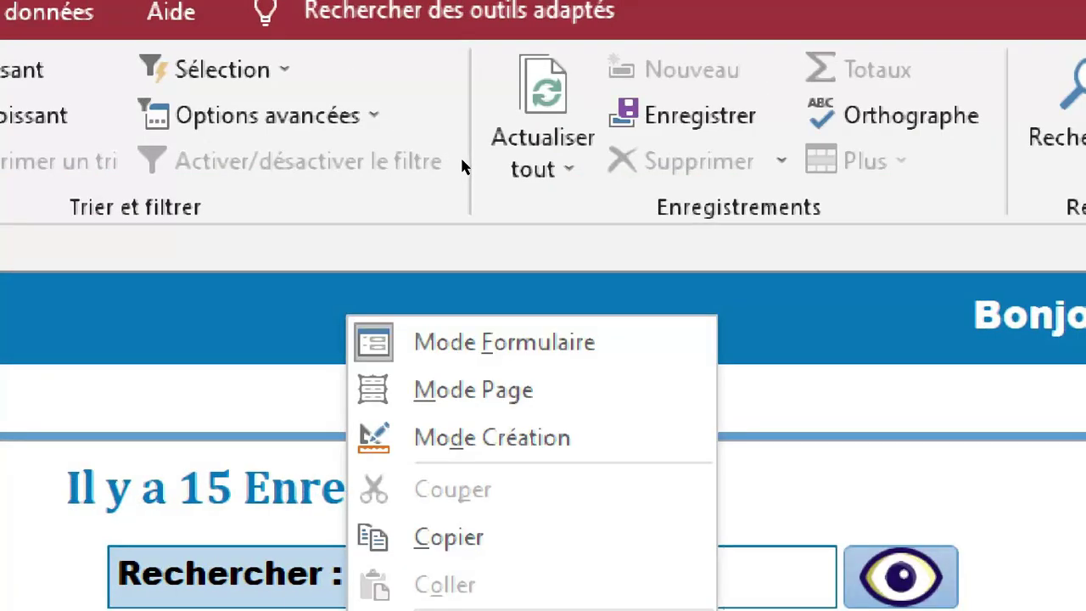
left_click(498, 212)
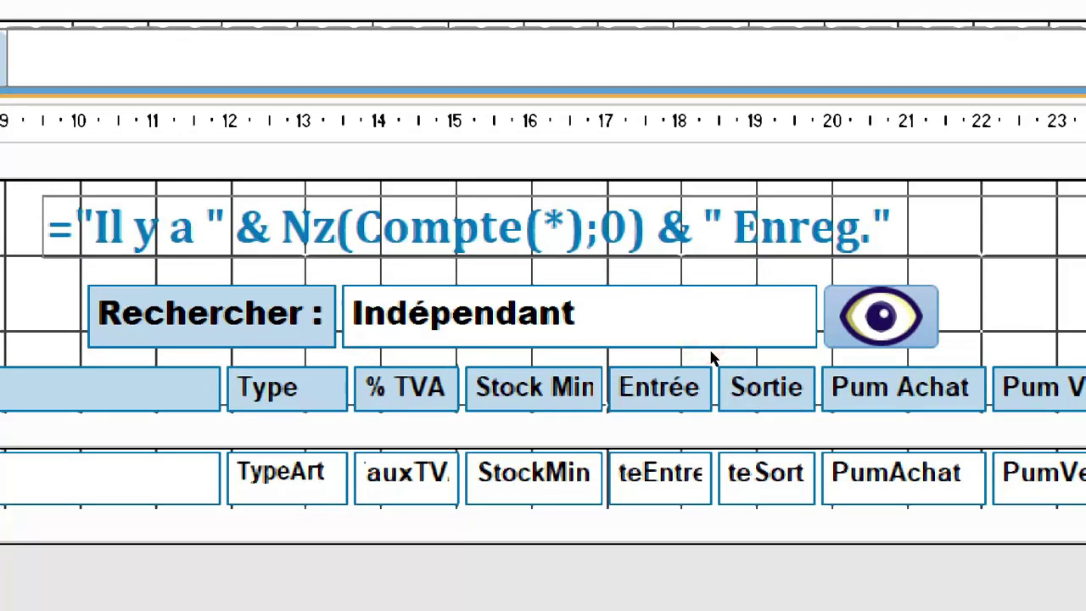
left_click(712, 350)
left_click(711, 350)
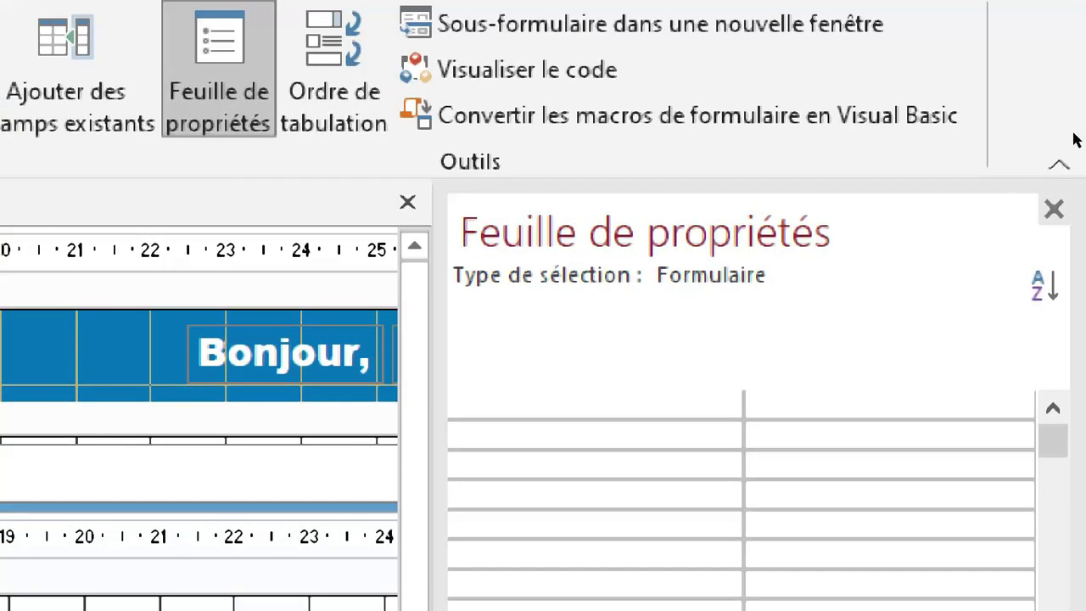
left_click(1069, 139)
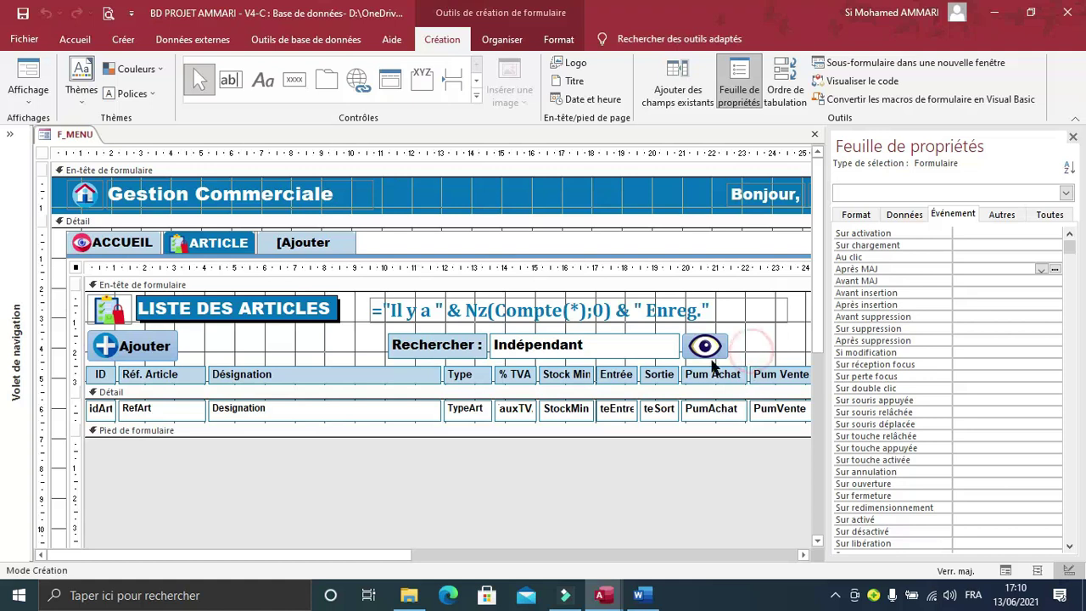
Try to switch F_MENU to Form View, cancel at the save prompt, and save the form design directly.
mouse_move(602, 594)
left_click(557, 544)
key("F5")
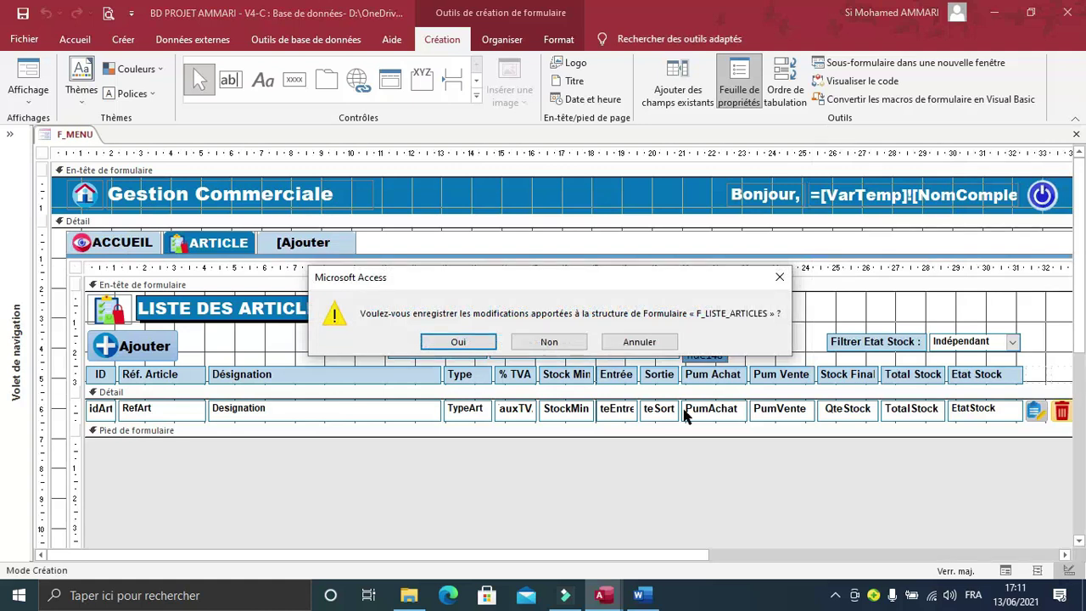
left_click(645, 342)
left_click(23, 14)
Create a macro for the Au clic event of the eye button btnTous beside the Rechercher box.
left_click(750, 95)
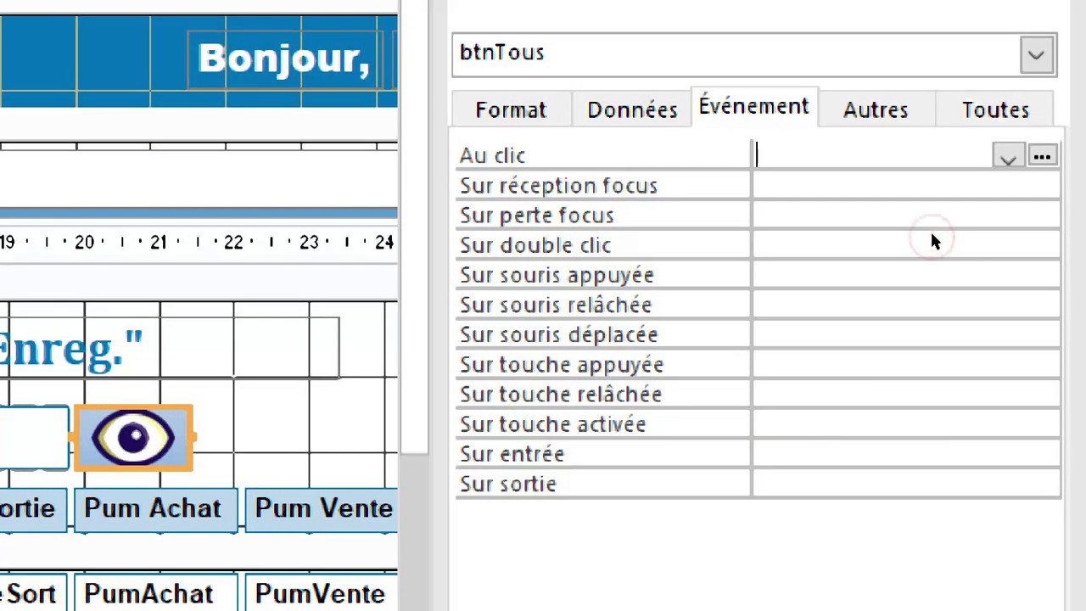
left_click(931, 233)
left_click(1071, 235)
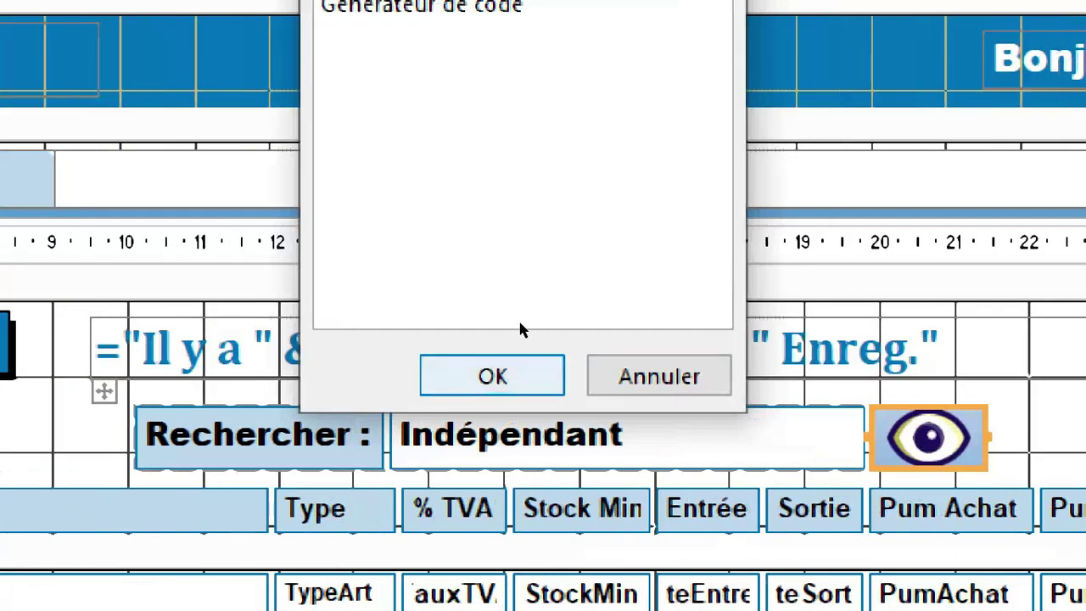
left_click(507, 371)
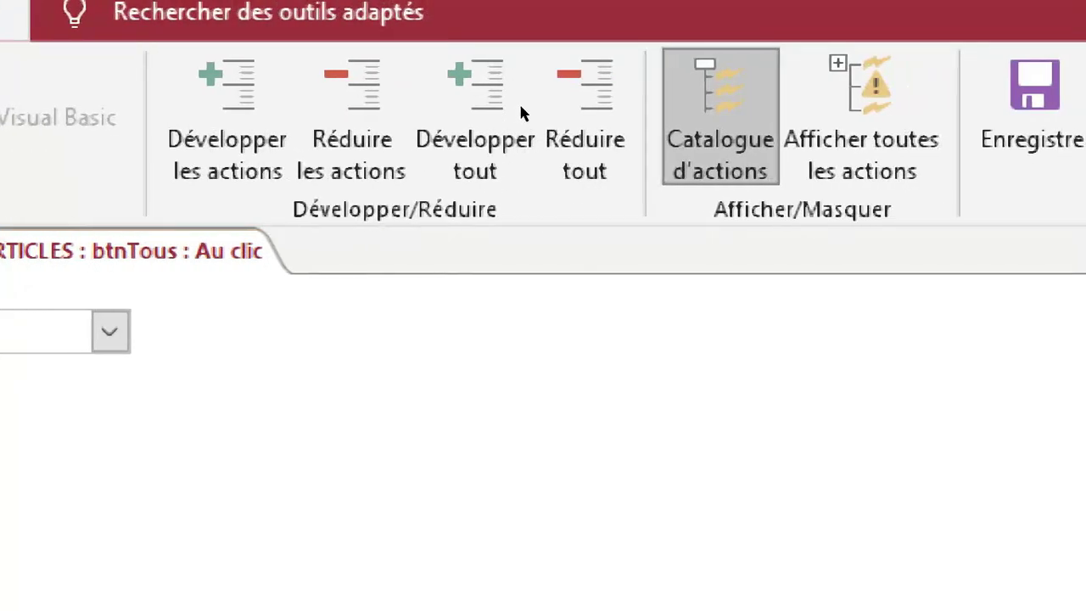
left_click(512, 98)
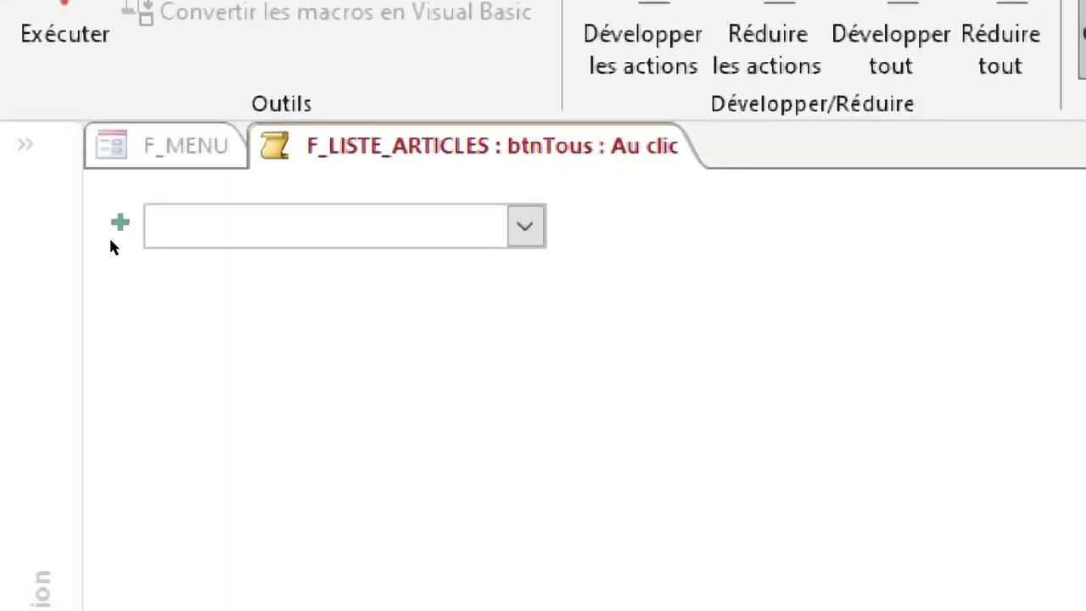
Add a DéfinirValeur action to the btnTous macro with Élément [txtRechercher] and an empty string "" as Expression.
left_click(527, 331)
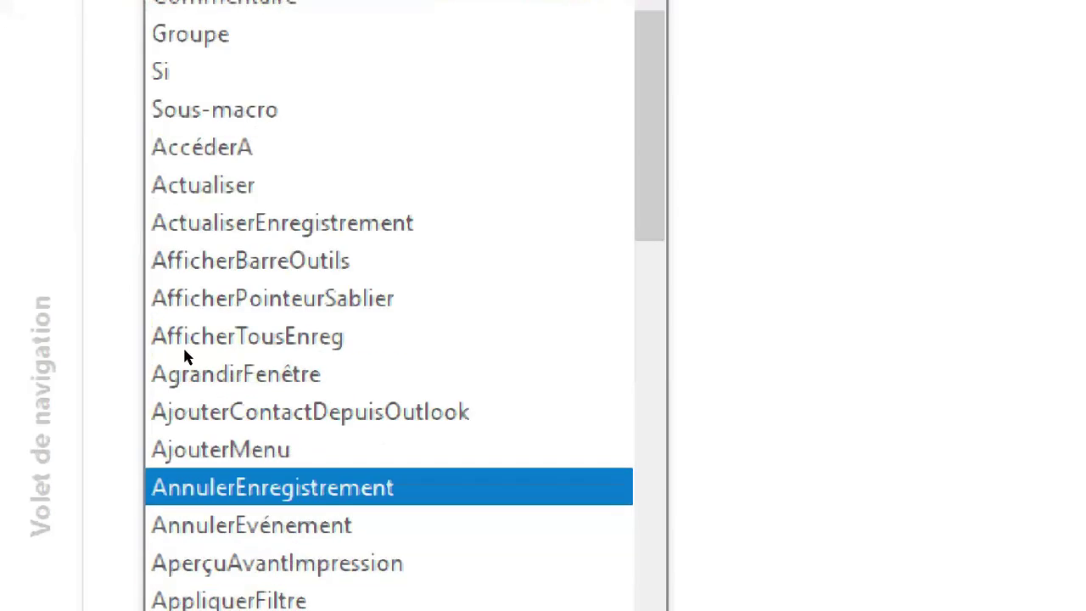
scroll(178, 594, "down", 5)
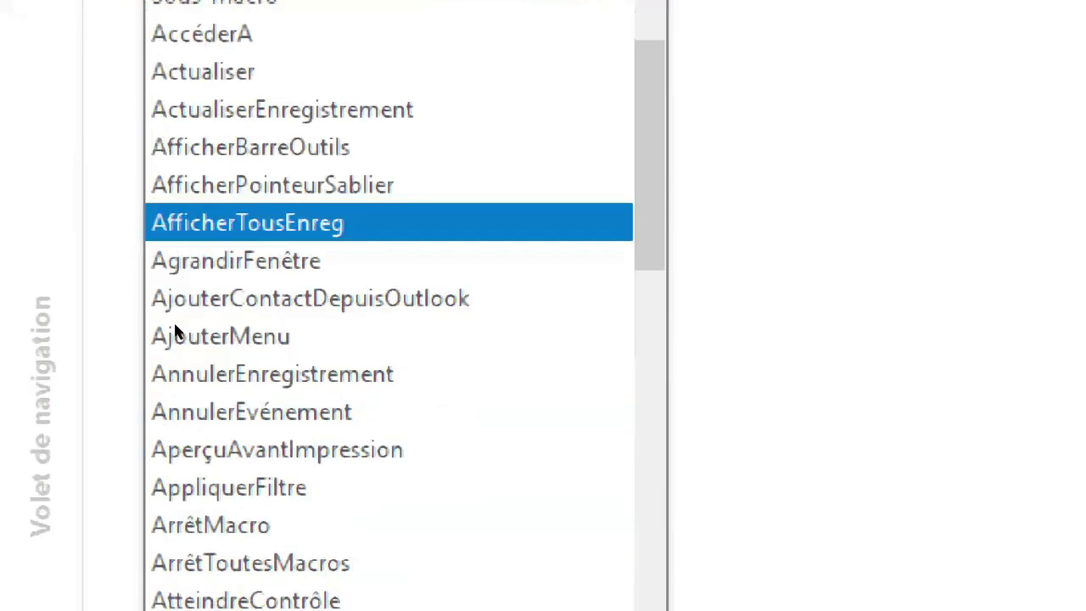
scroll(161, 378, "down", 1)
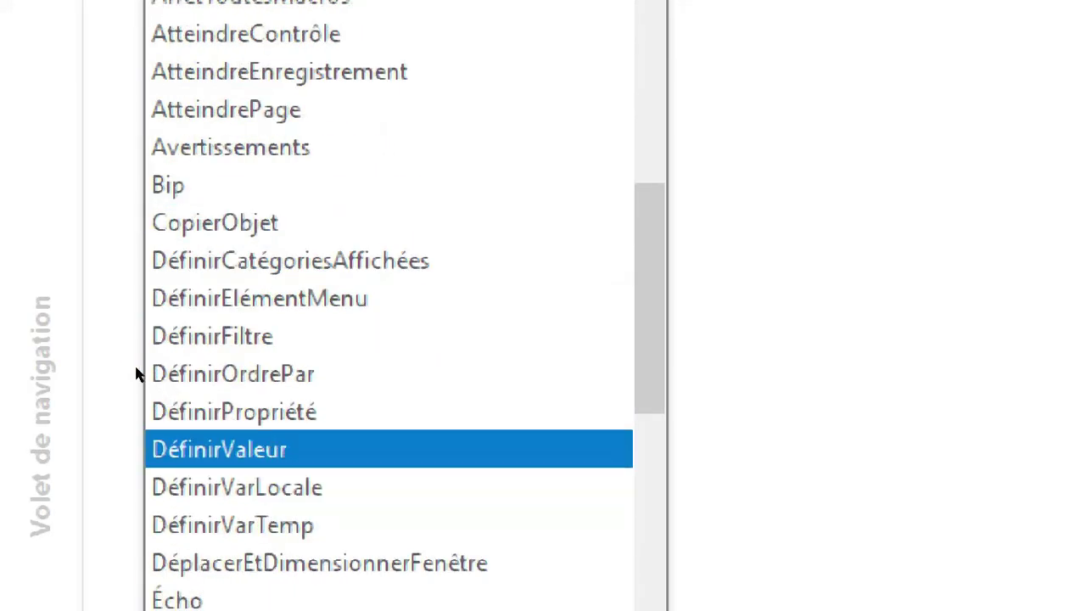
left_click(135, 367)
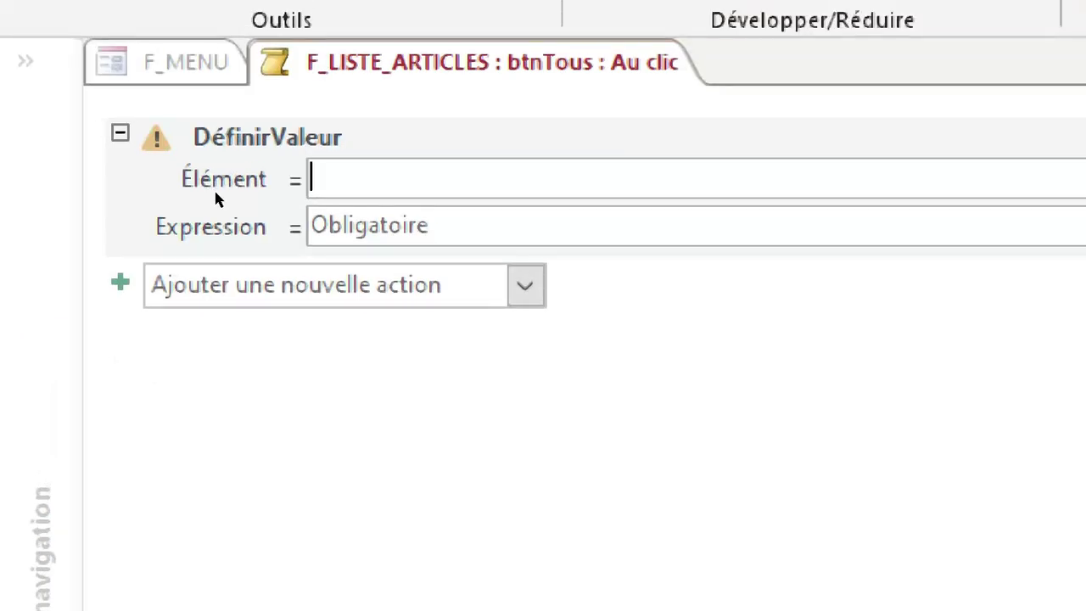
type("TXT")
double_click(194, 231)
left_click(159, 198)
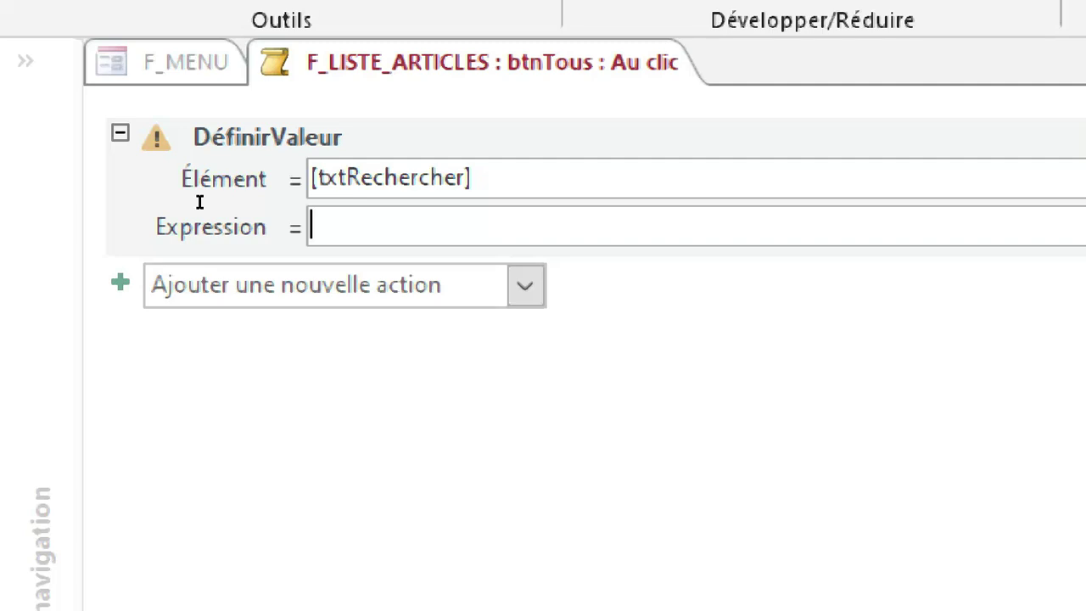
type("33")
key("BackSpace")
key("BackSpace")
left_click(146, 223)
Add a second DéfinirValeur action to the btnTous macro with Élément [txtFiltreEtatStock] and an empty string "" as Expression.
left_click(213, 293)
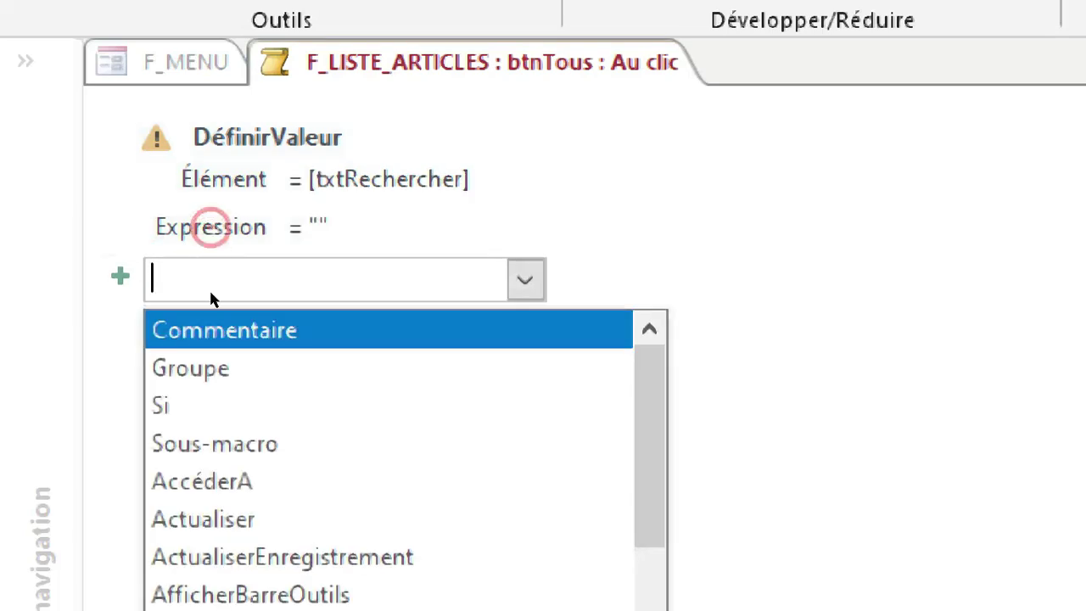
scroll(213, 357, "down", 8)
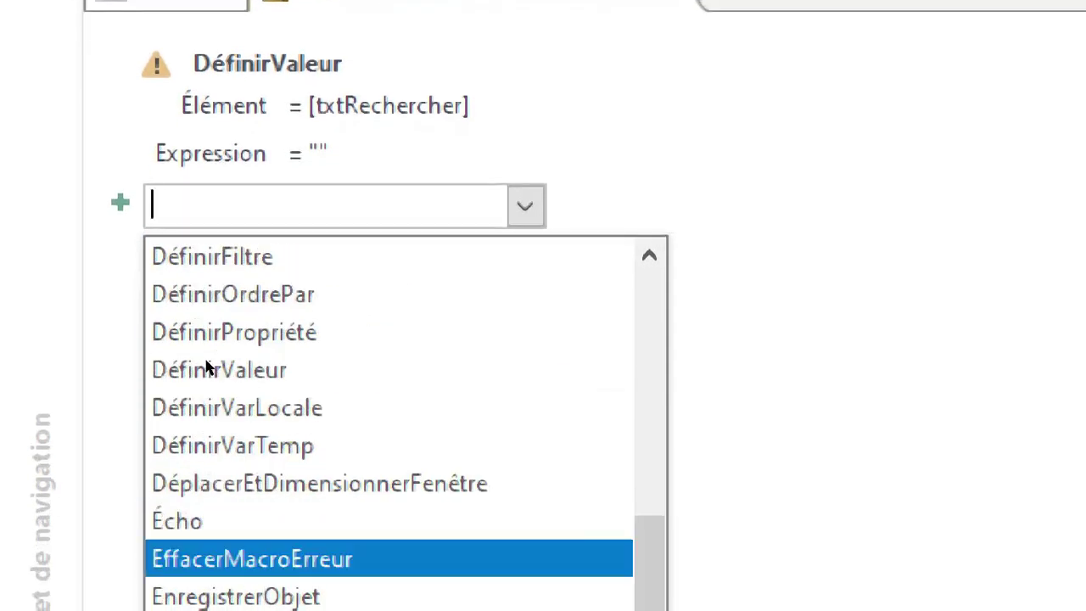
left_click(146, 287)
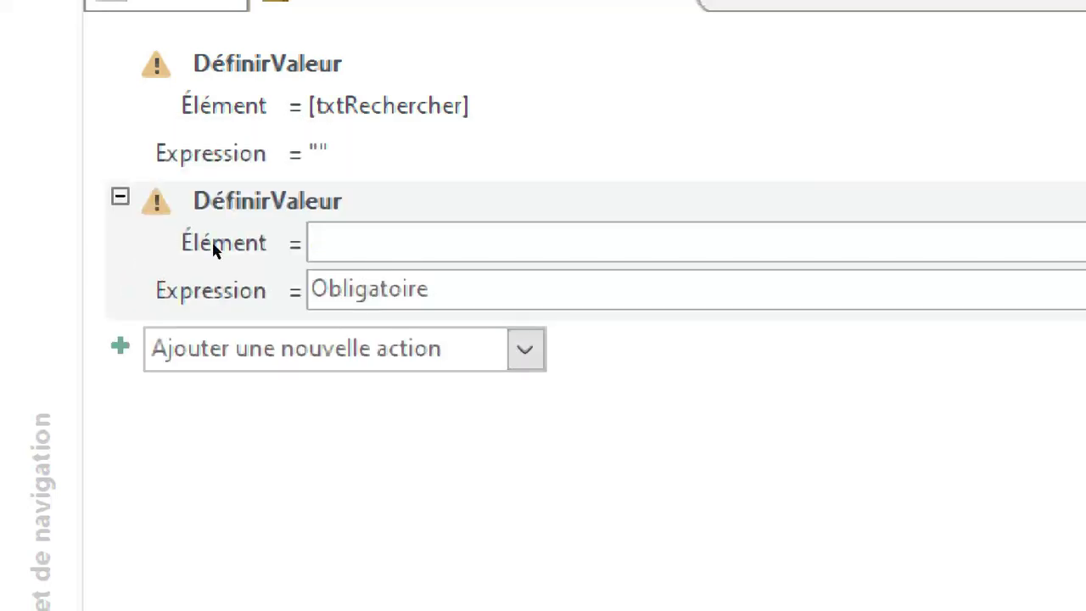
type("txt")
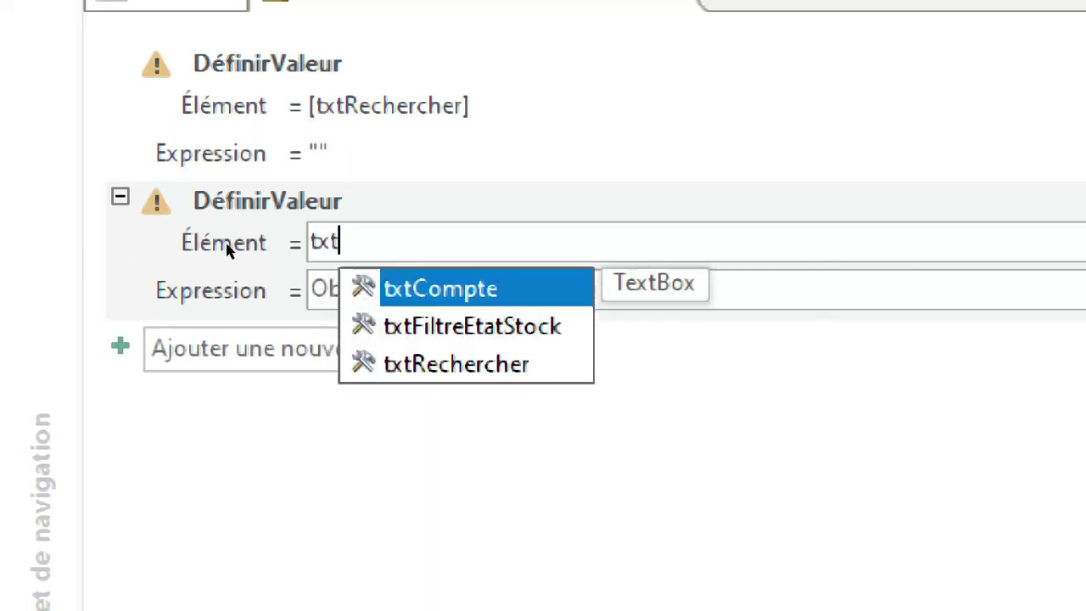
double_click(194, 272)
left_click(175, 254)
type("\"\"")
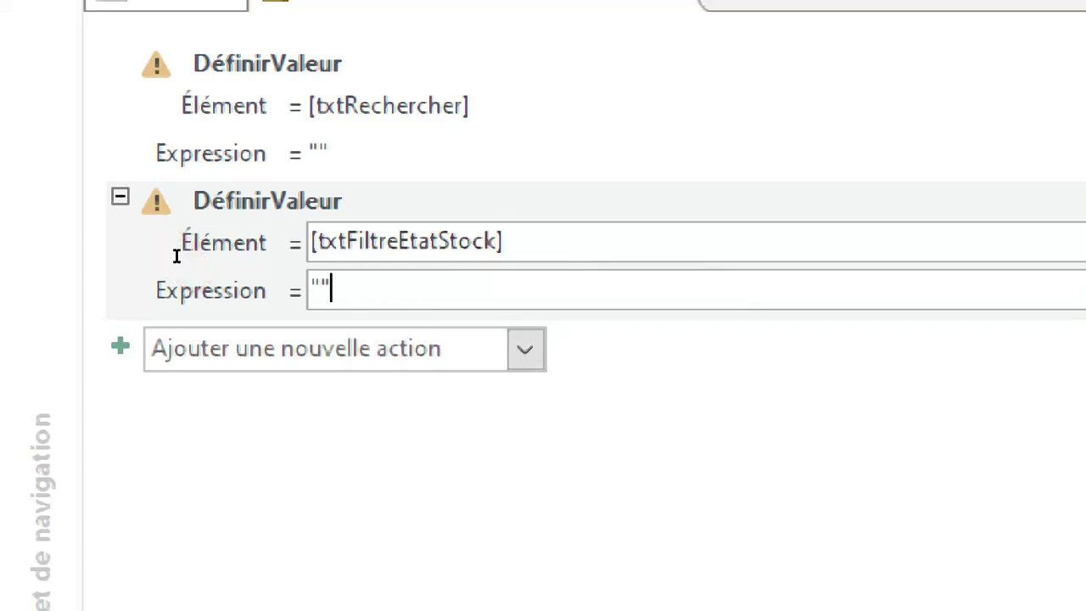
Add an AfficherTousEnreg action at the end of the btnTous macro, save the macro and close it.
left_click(217, 321)
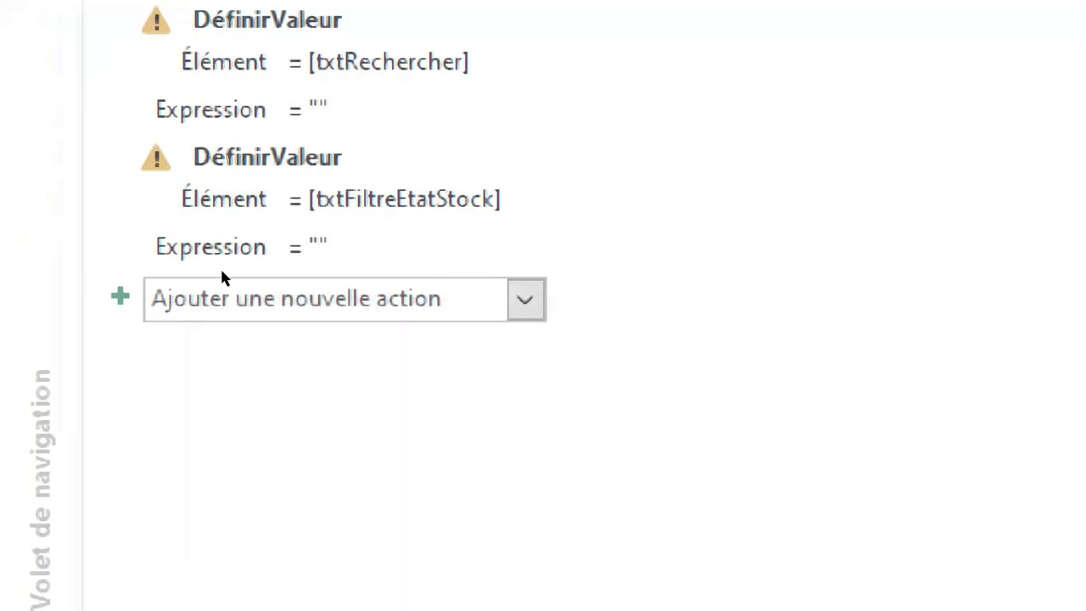
left_click(60, 273)
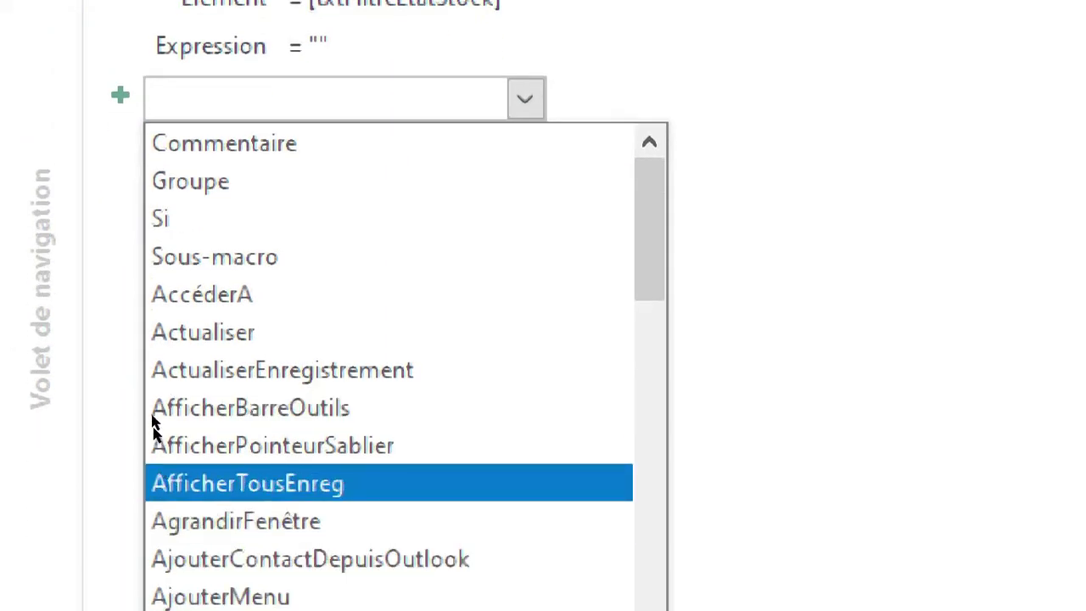
left_click(145, 427)
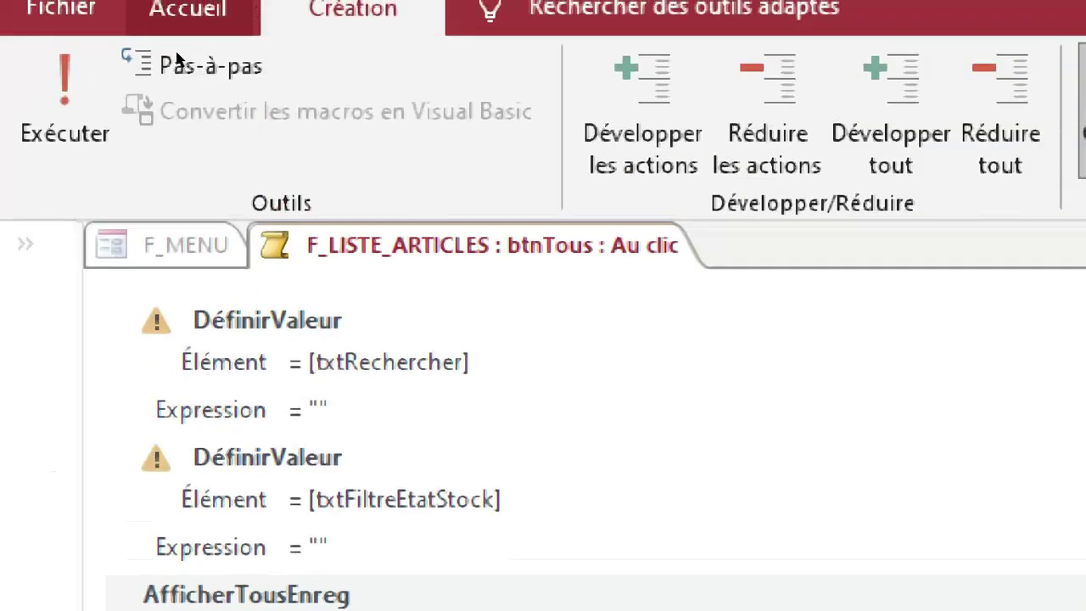
left_click(587, 84)
left_click(811, 88)
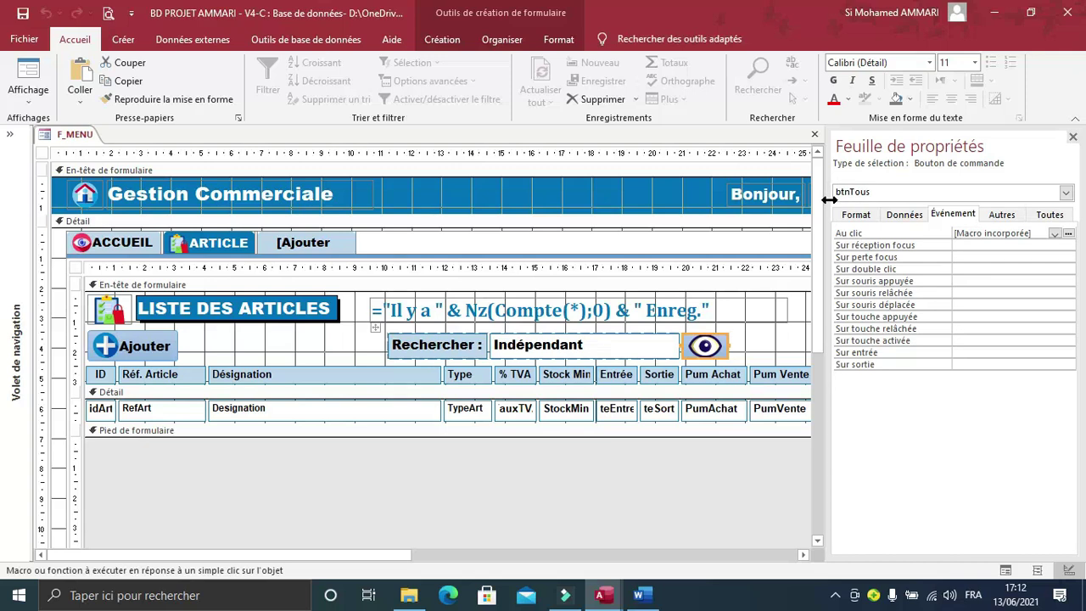
Hide the property sheet, save F_MENU, and display its ARTICLE page in Form View.
left_click(1074, 139)
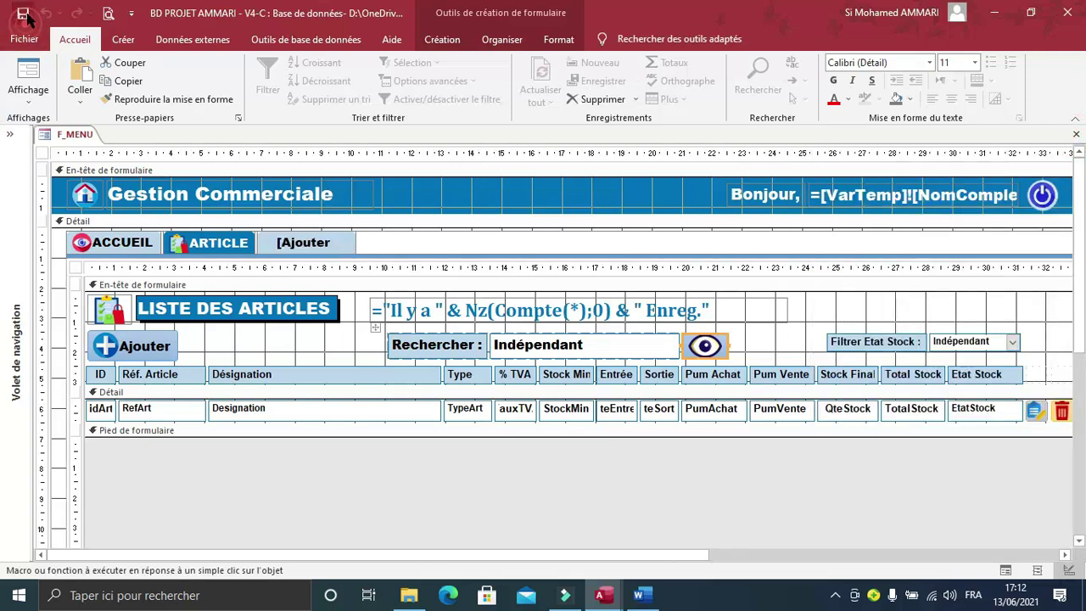
left_click(1006, 570)
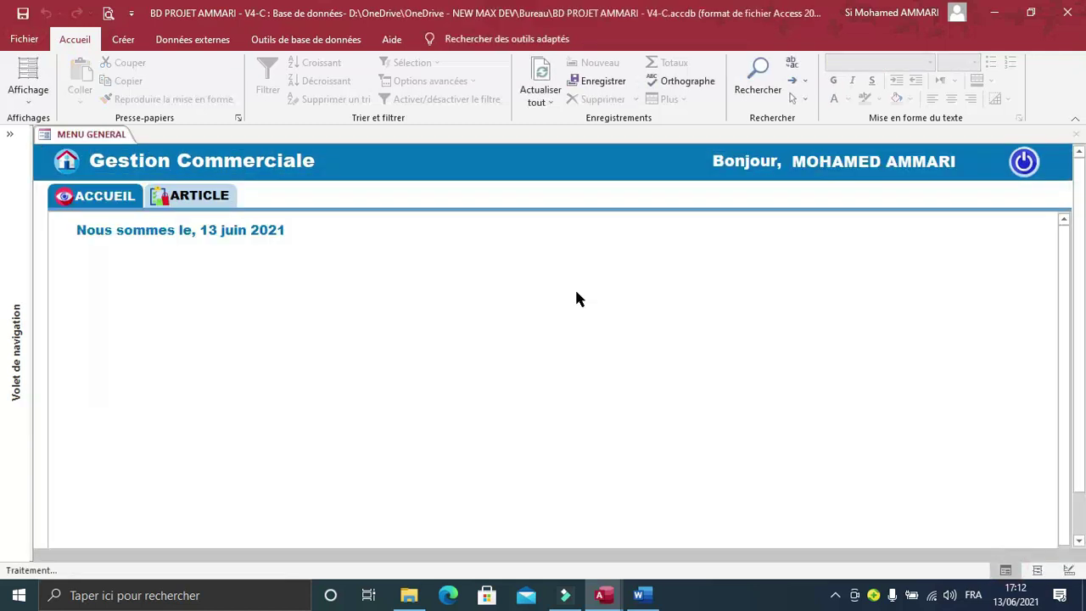
left_click(225, 198)
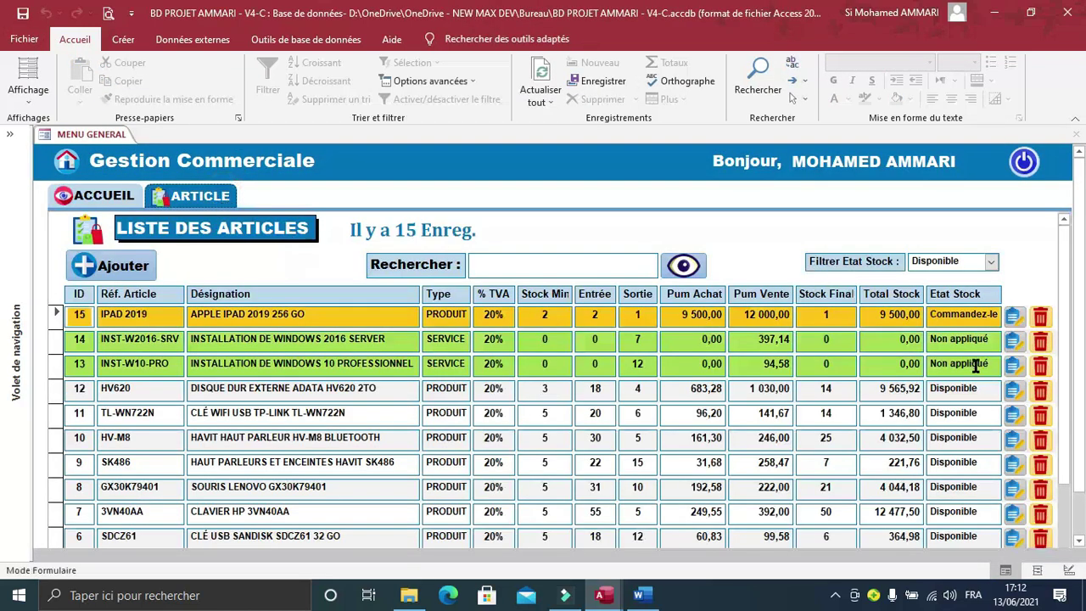
Search the article list for "ipad" and check the selection in the Filtrer Etat Stock box.
left_click(625, 272)
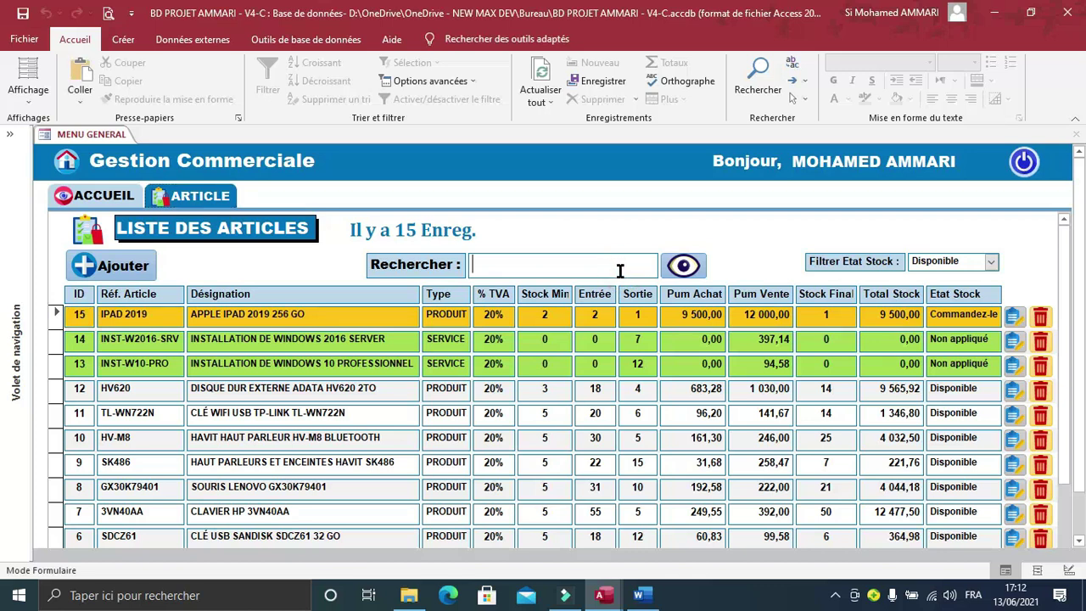
type("ipad")
key("Return")
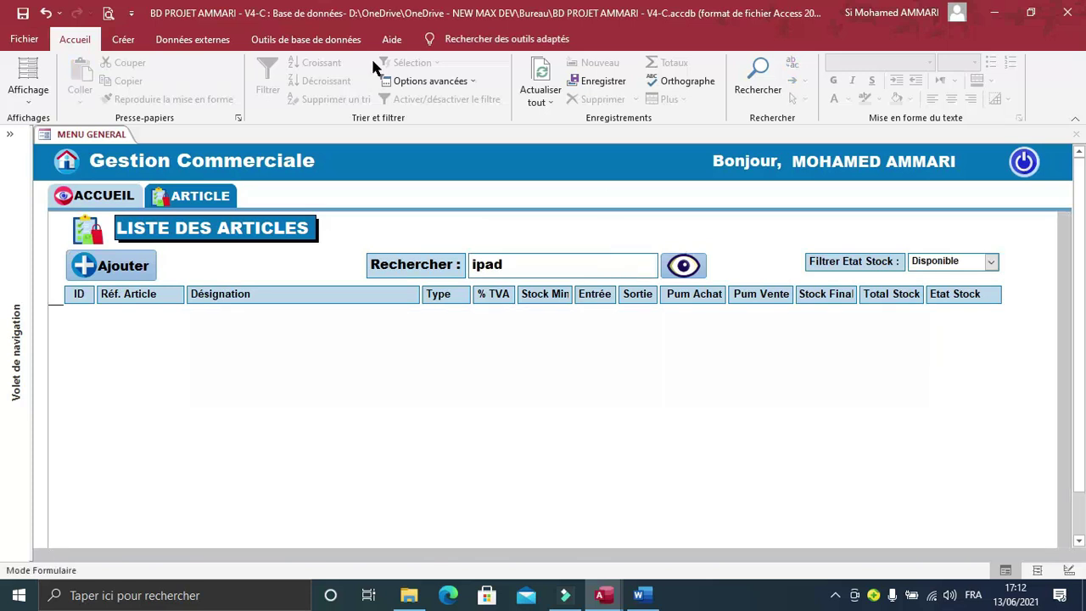
left_click(990, 261)
left_click(990, 262)
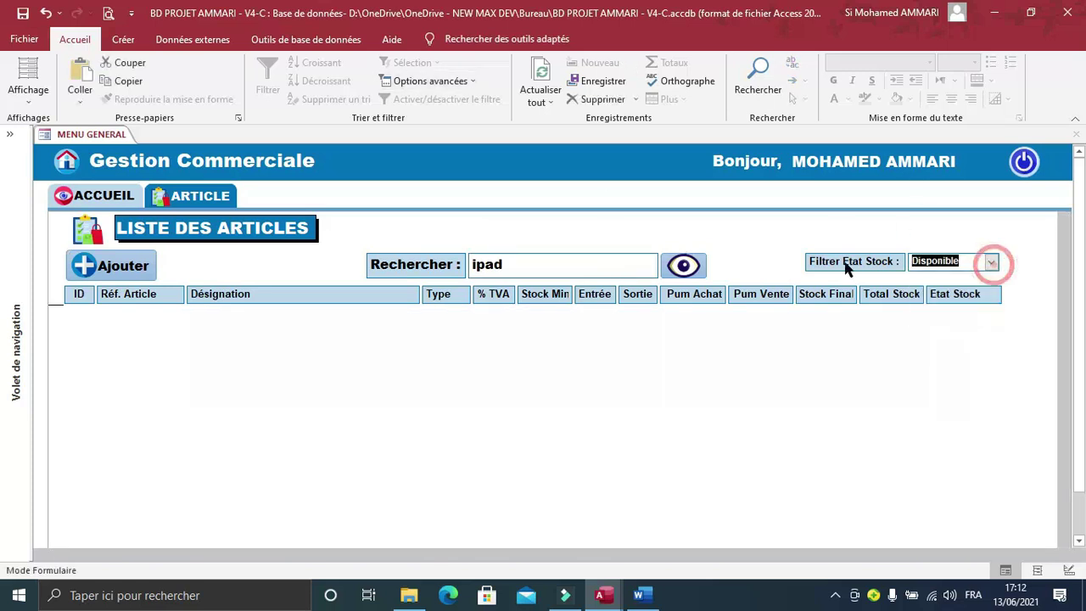
In Design View, clear the Valeur par défaut of the txtFiltreEtatStock combo box and save the form.
right_click(579, 174)
left_click(635, 217)
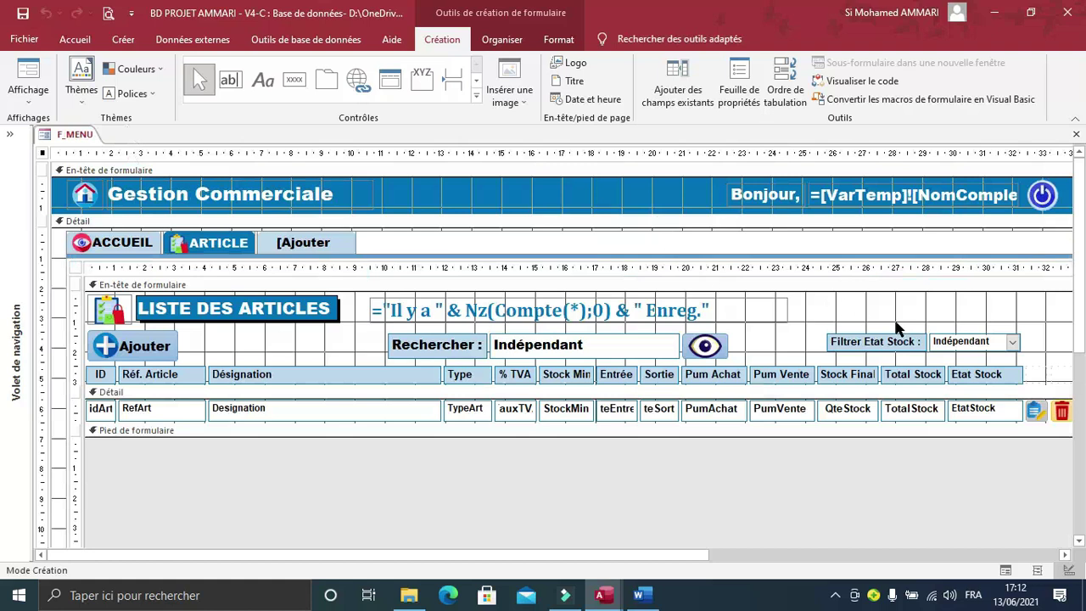
left_click(971, 343)
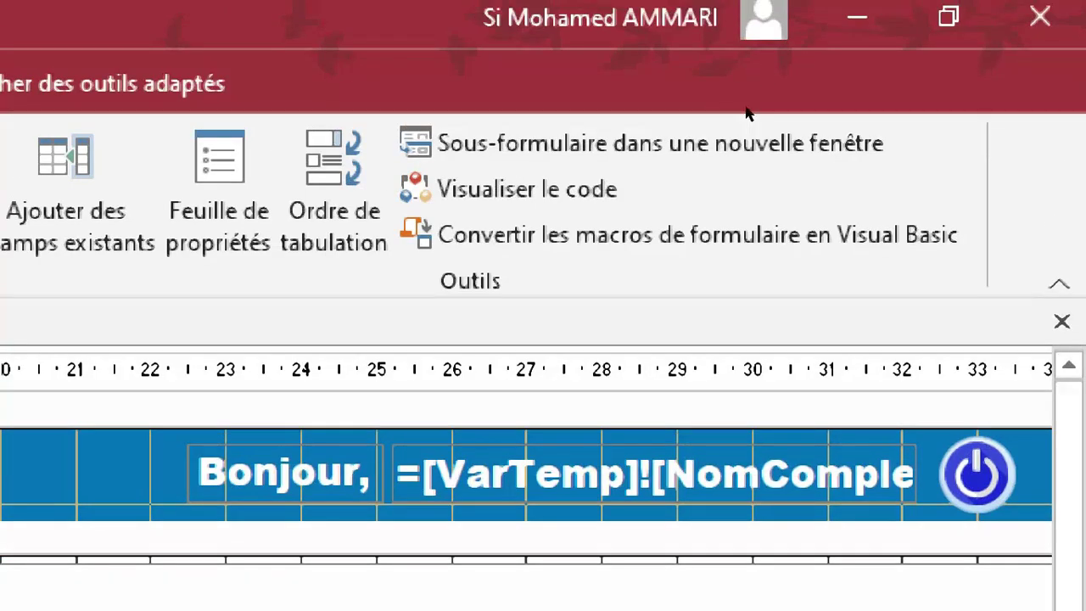
left_click(218, 187)
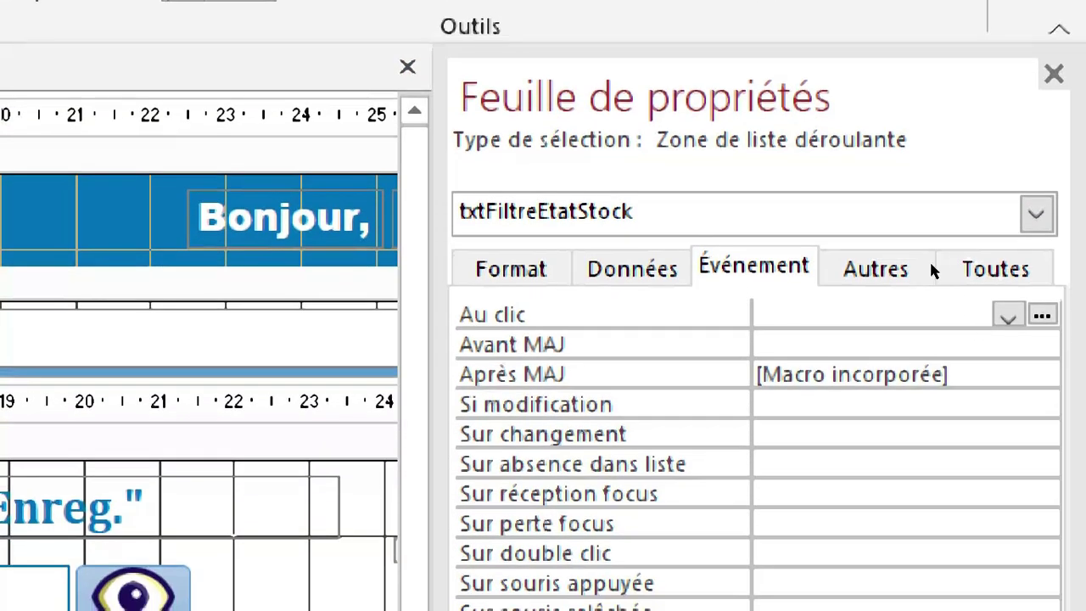
left_click(633, 342)
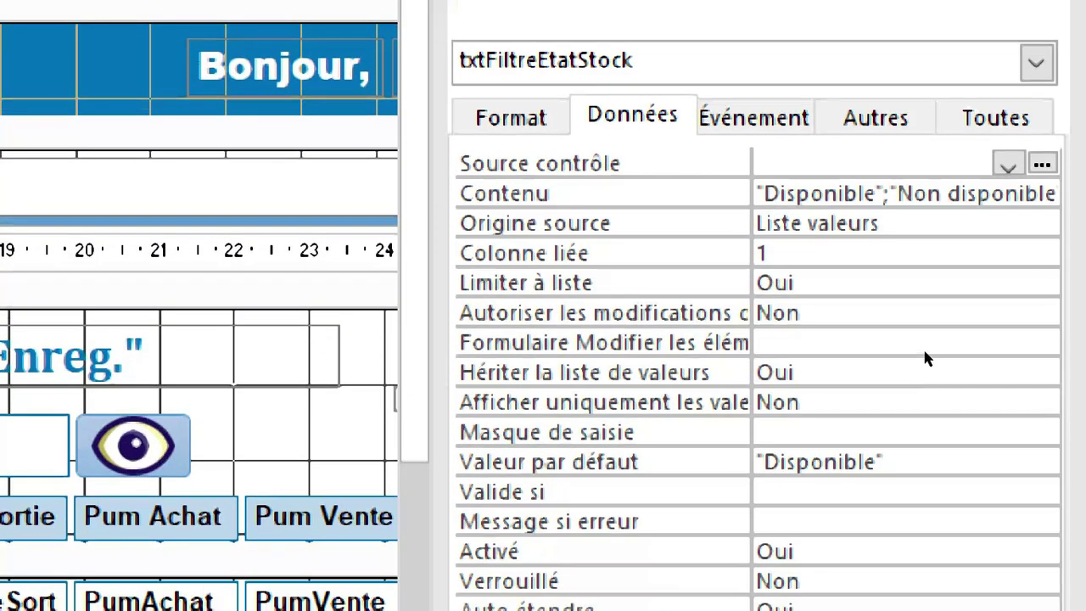
left_click(923, 349)
key("Delete")
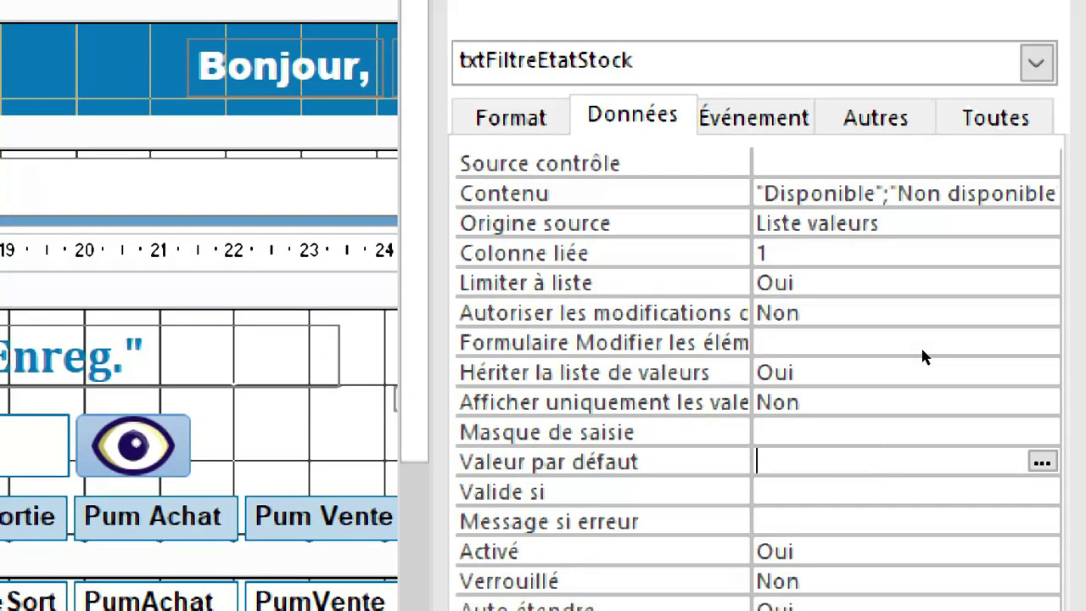
key("Return")
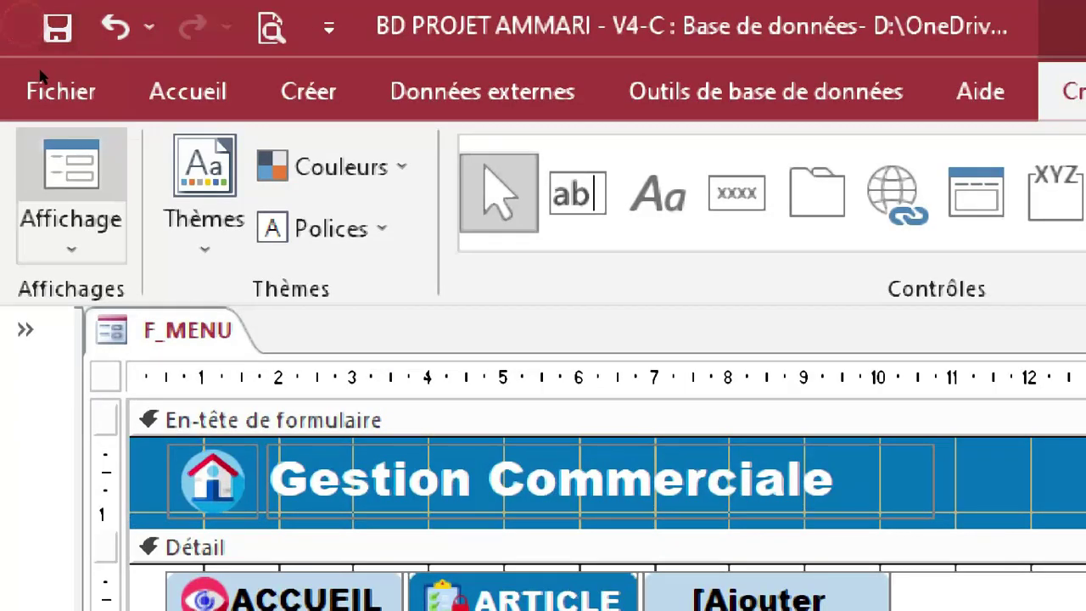
Return F_MENU to Form View and search the ARTICLE list for "appl".
left_click(71, 165)
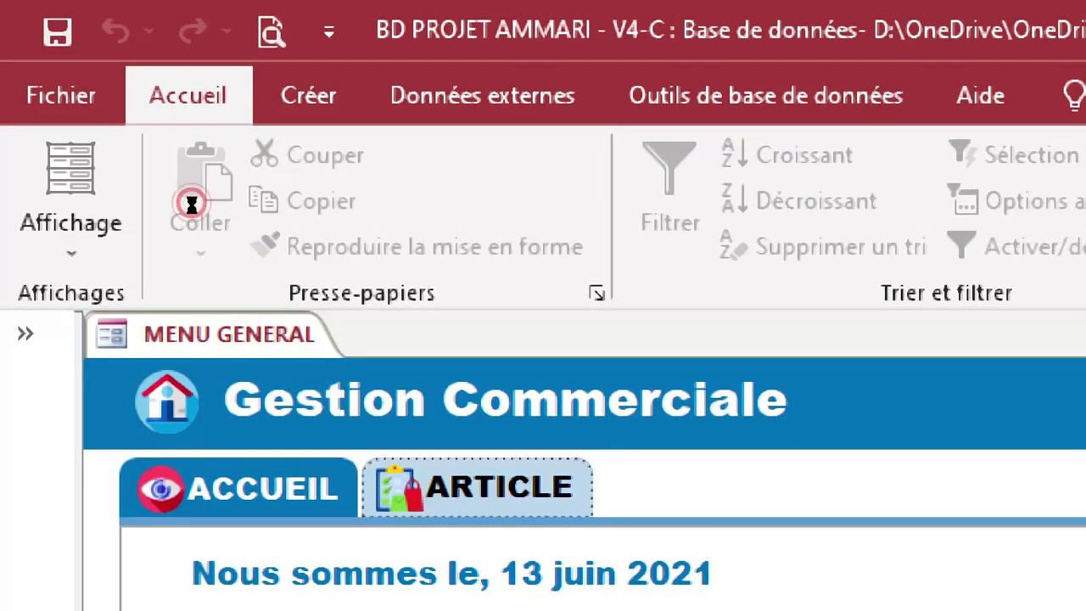
left_click(477, 488)
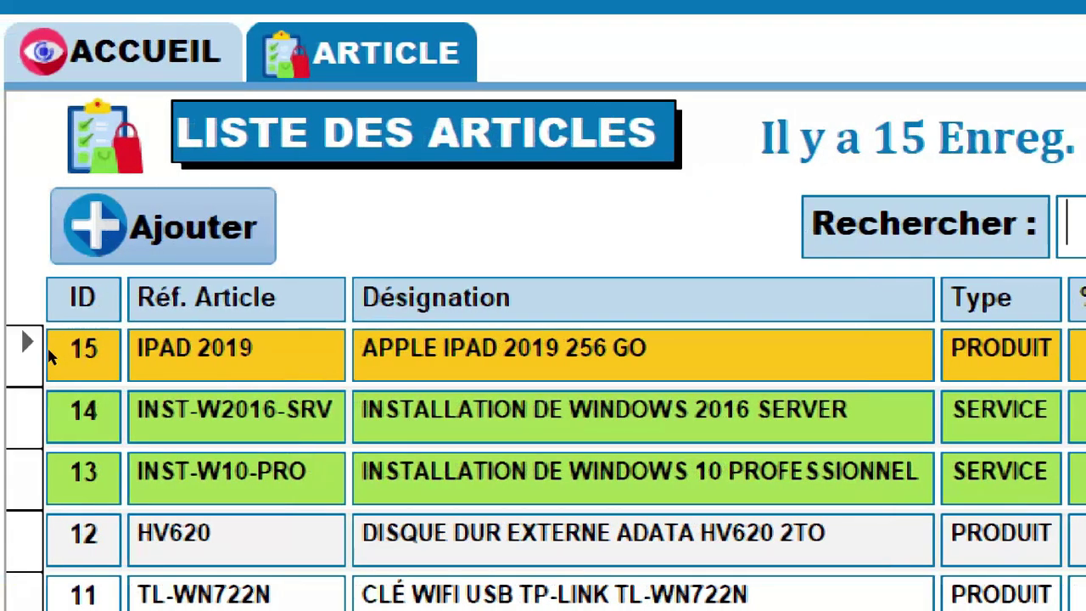
type("appl")
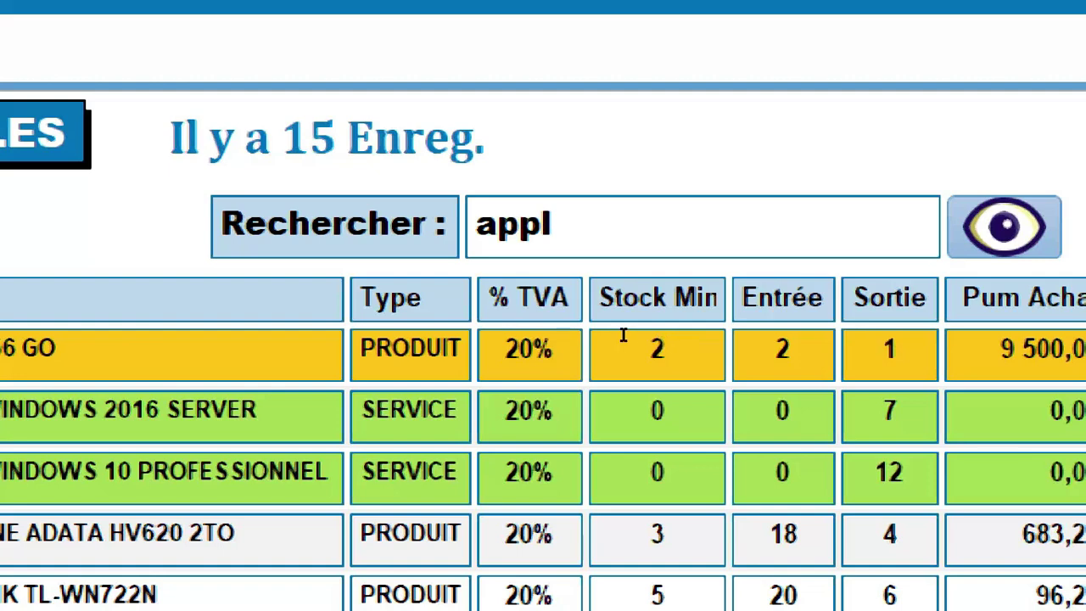
key("Return")
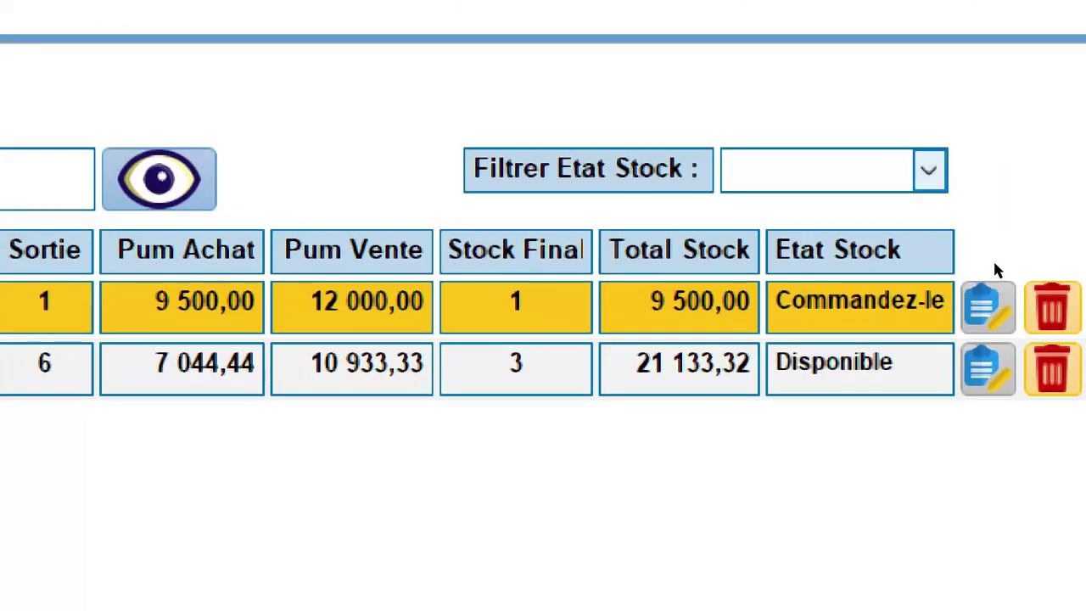
Filter the searched articles by stock status Disponible and test the eye button that resets the filters.
left_click(931, 17)
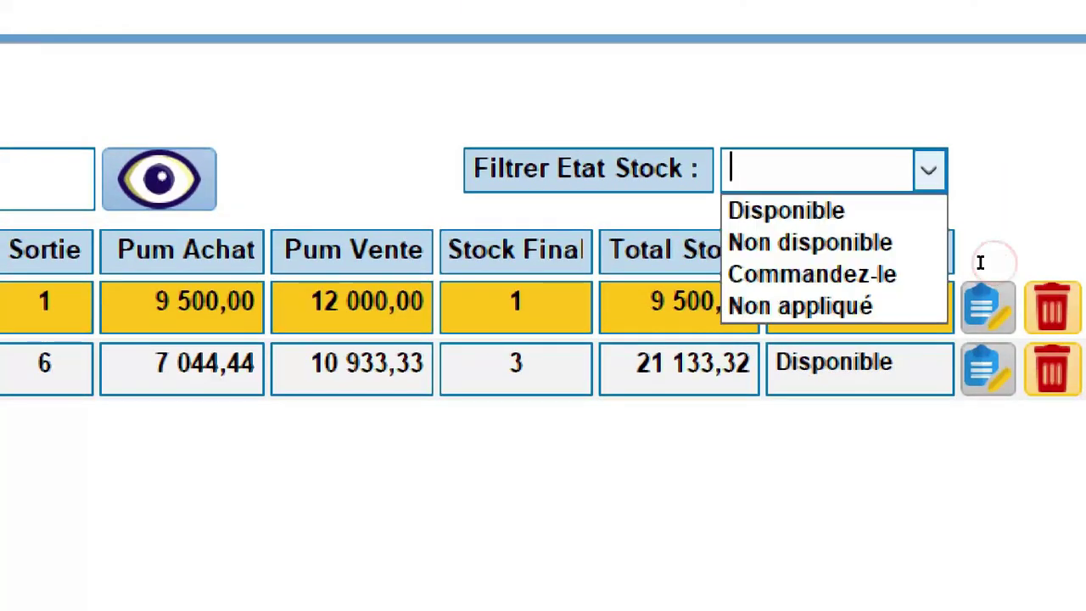
left_click(926, 210)
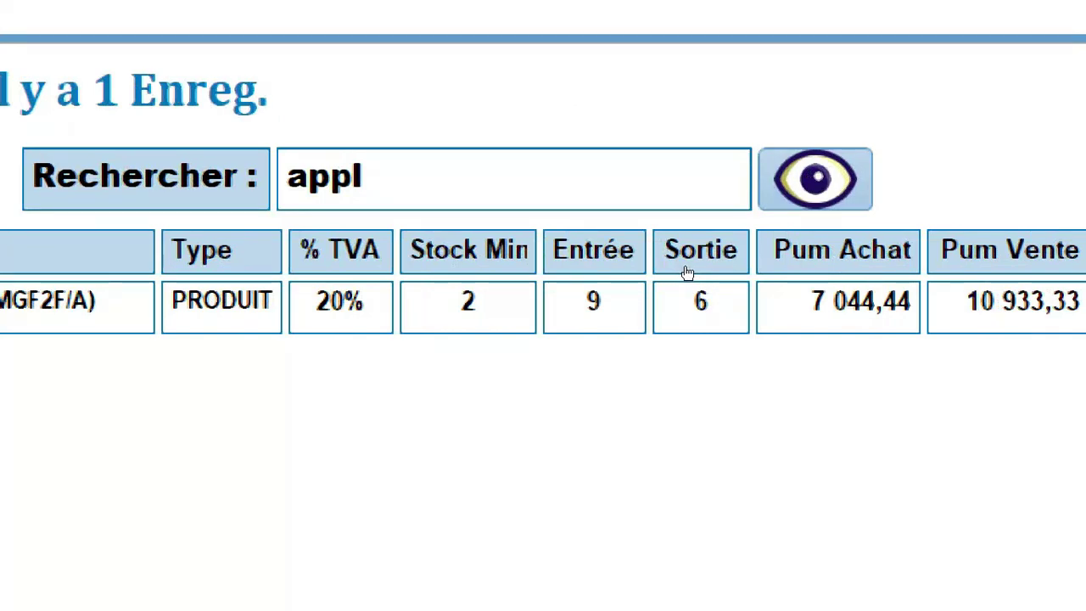
left_click(687, 271)
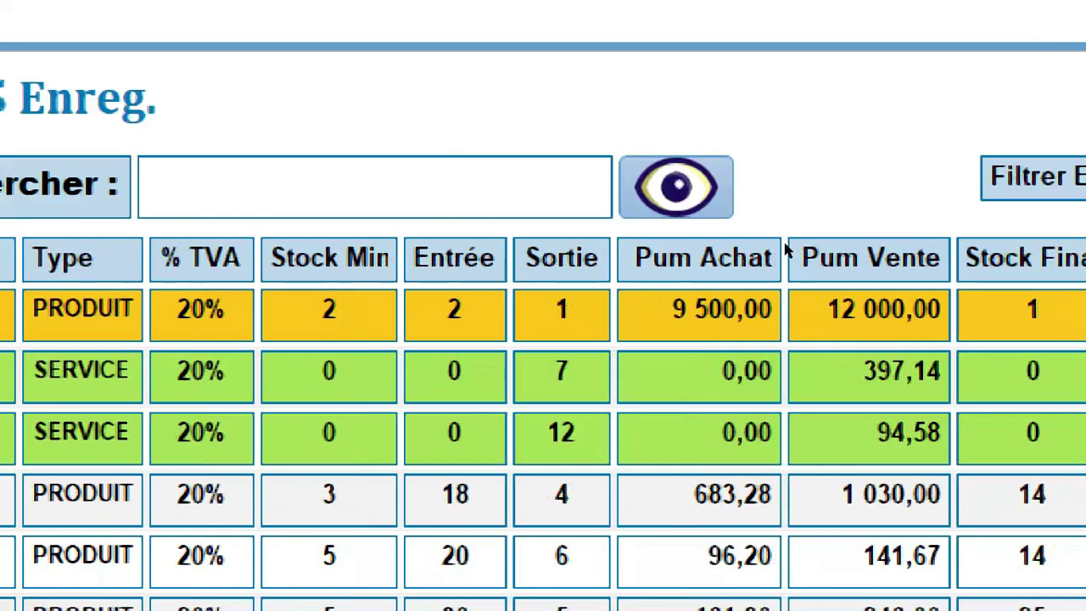
Filter the full article list by stock status Non appliqué.
left_click(849, 178)
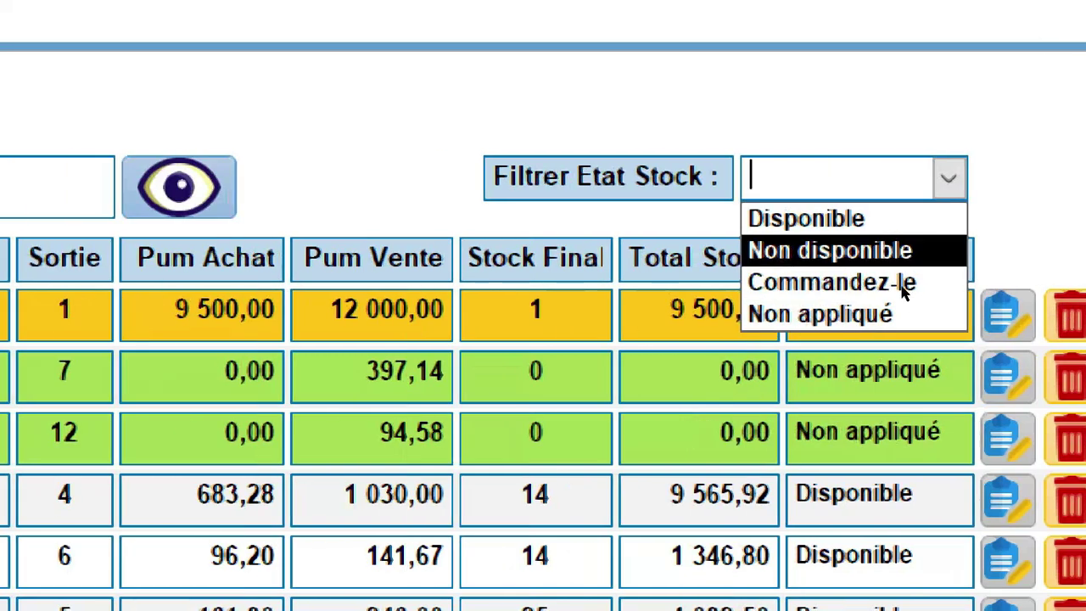
left_click(943, 314)
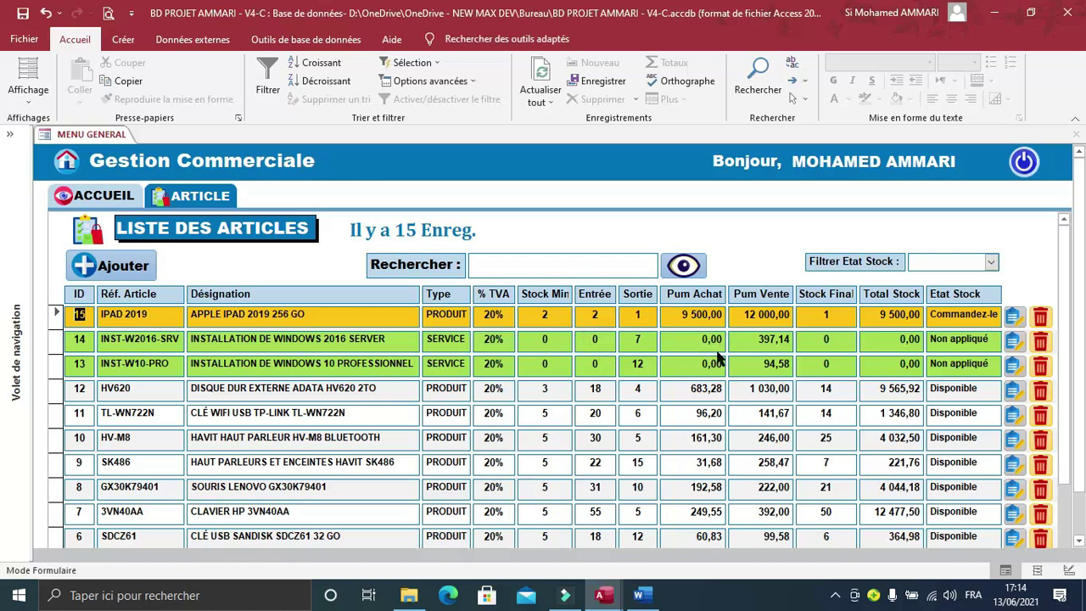
left_click(834, 597)
left_click(823, 564)
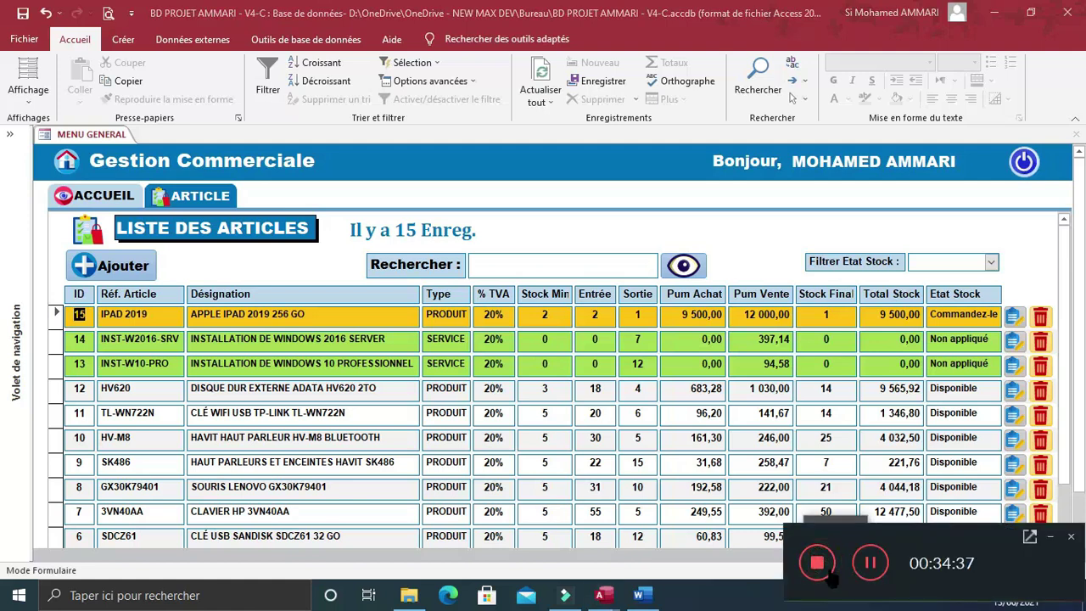